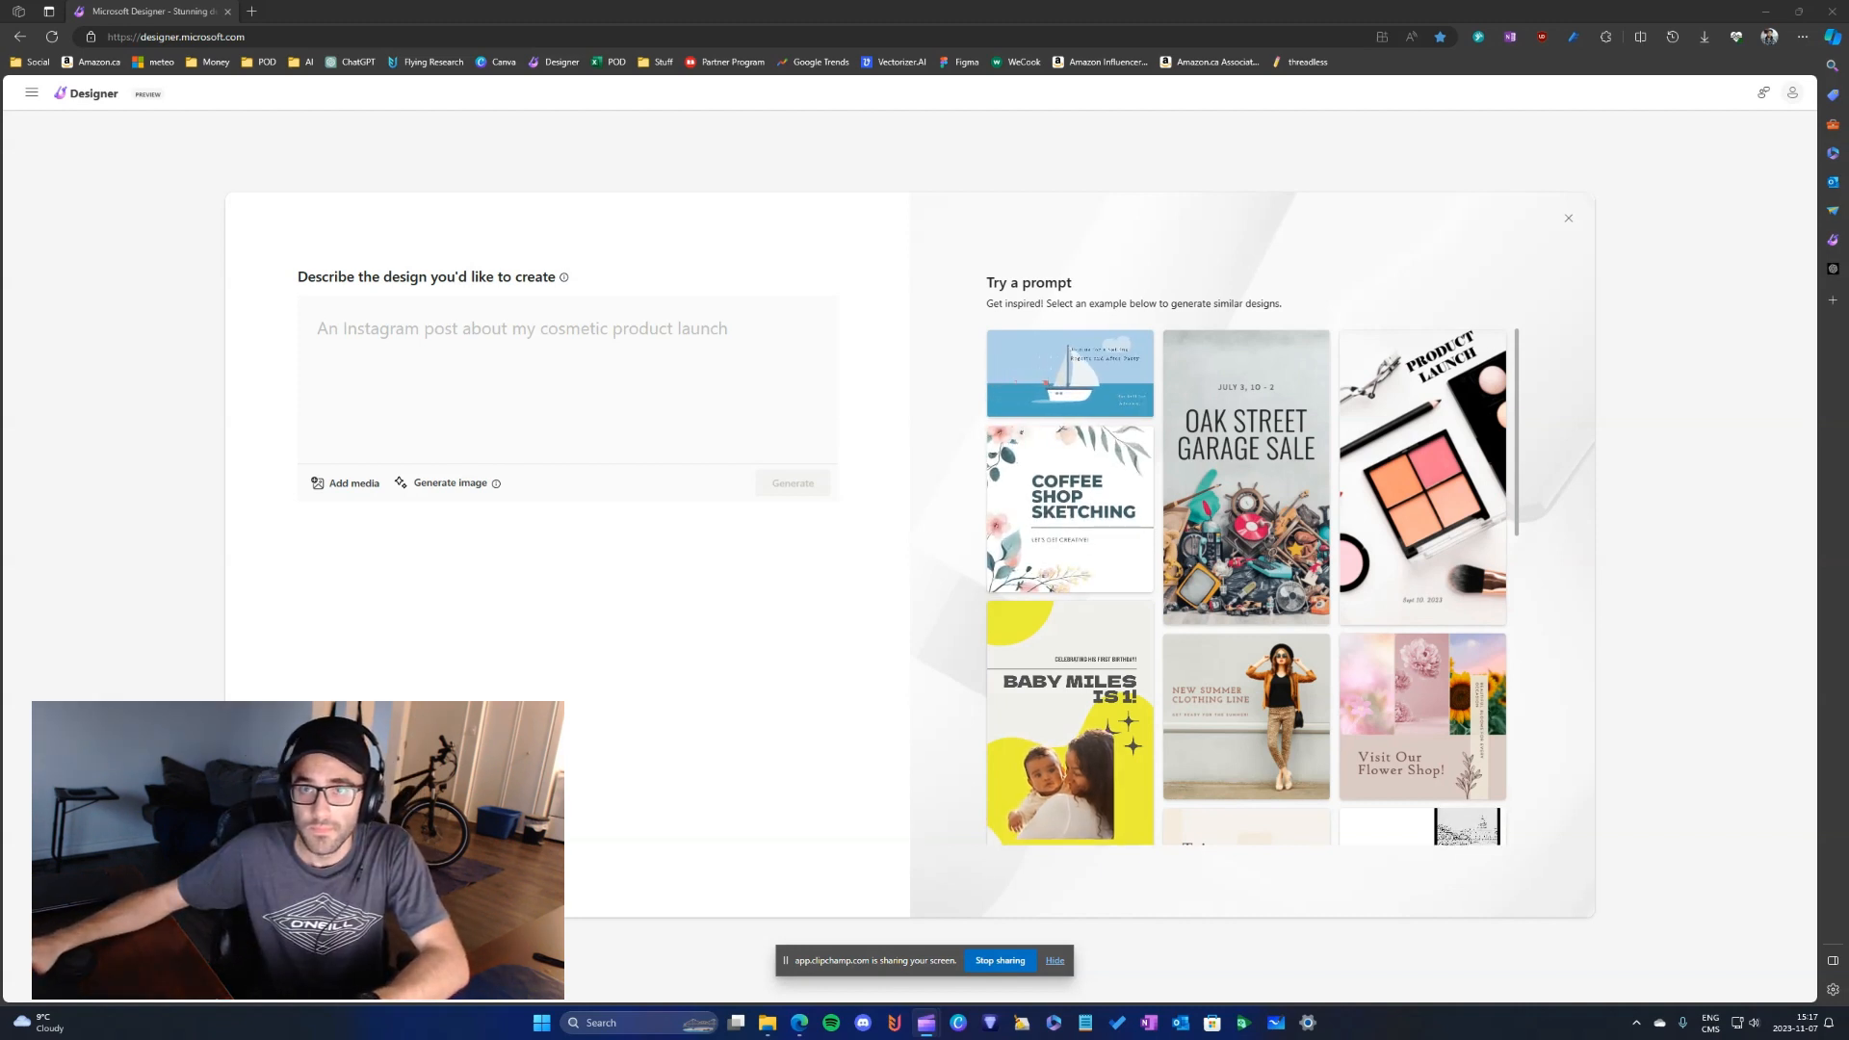
# - In the ChatGPT Phrases conversation, reuse the earlier prompt for 10 very short Christmas phrases and puns, correcting the spelling to "Christmas"
pyautogui.moveTo(1848, 81); pyautogui.dragTo(1107, 12)
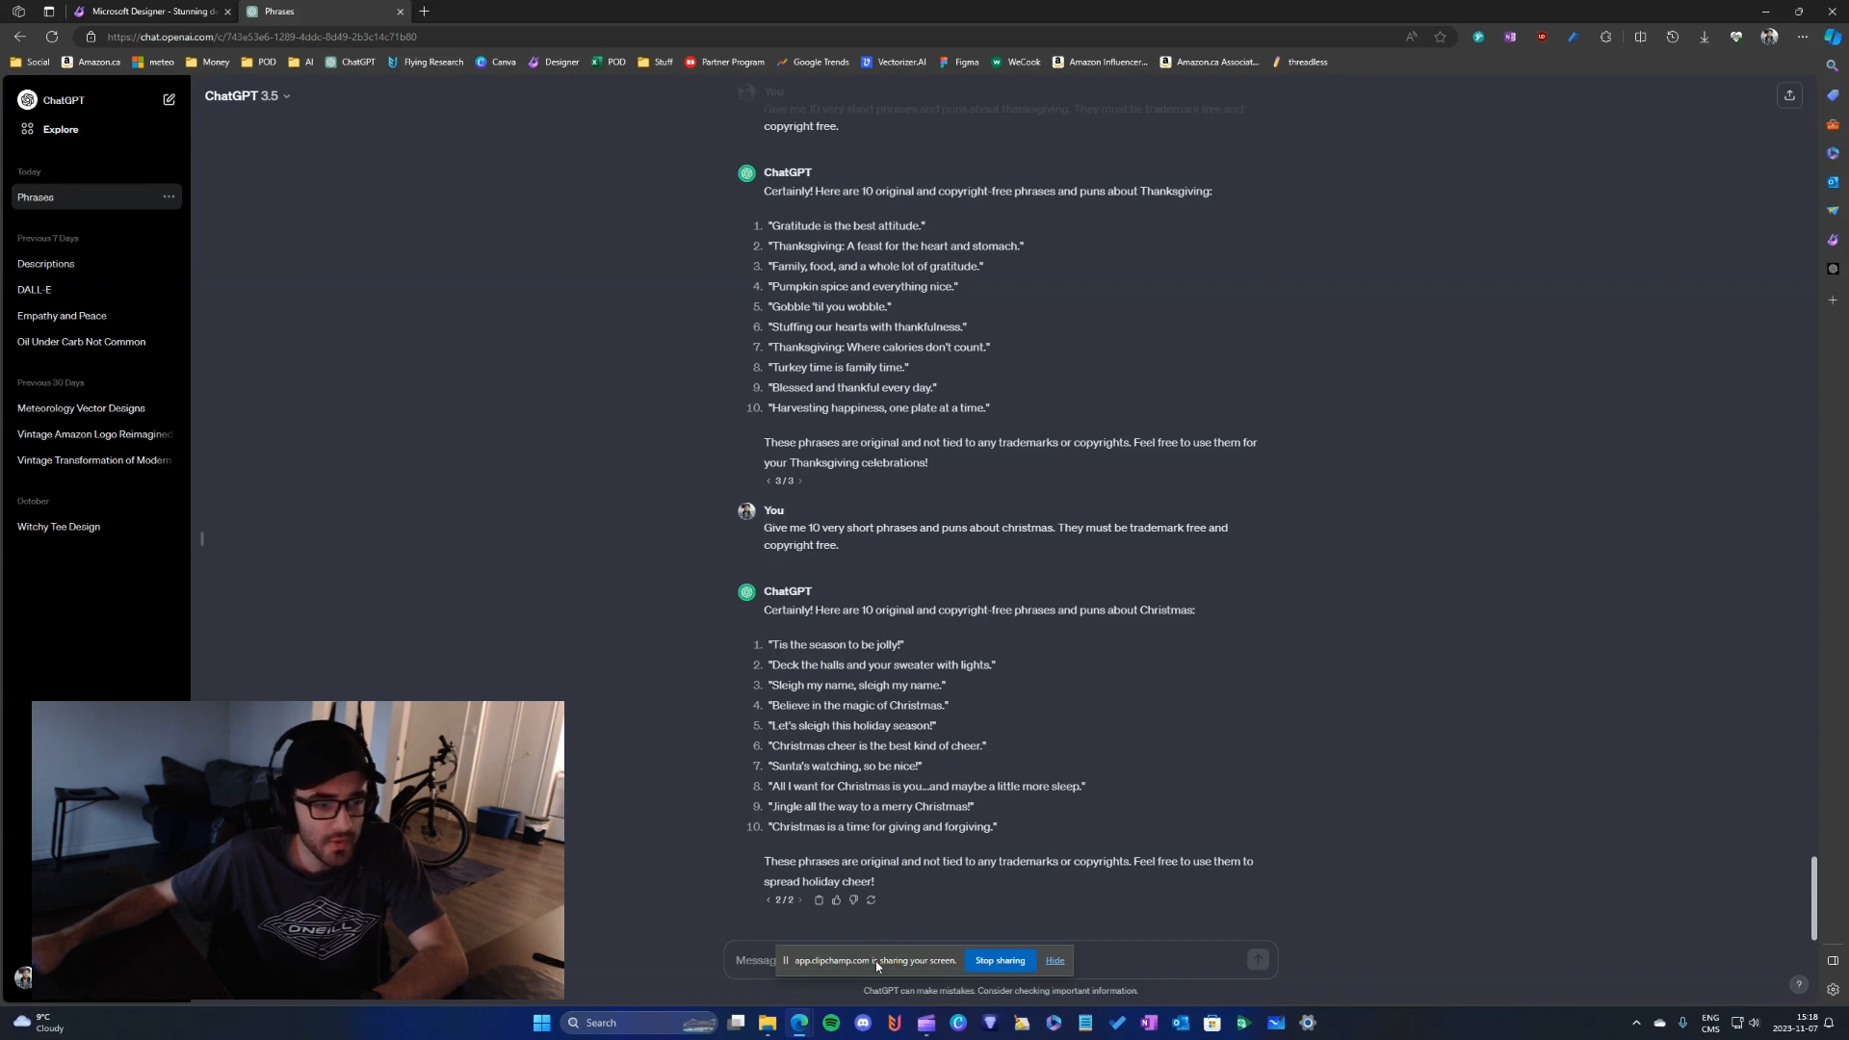
pyautogui.moveTo(876, 966); pyautogui.dragTo(1848, 907)
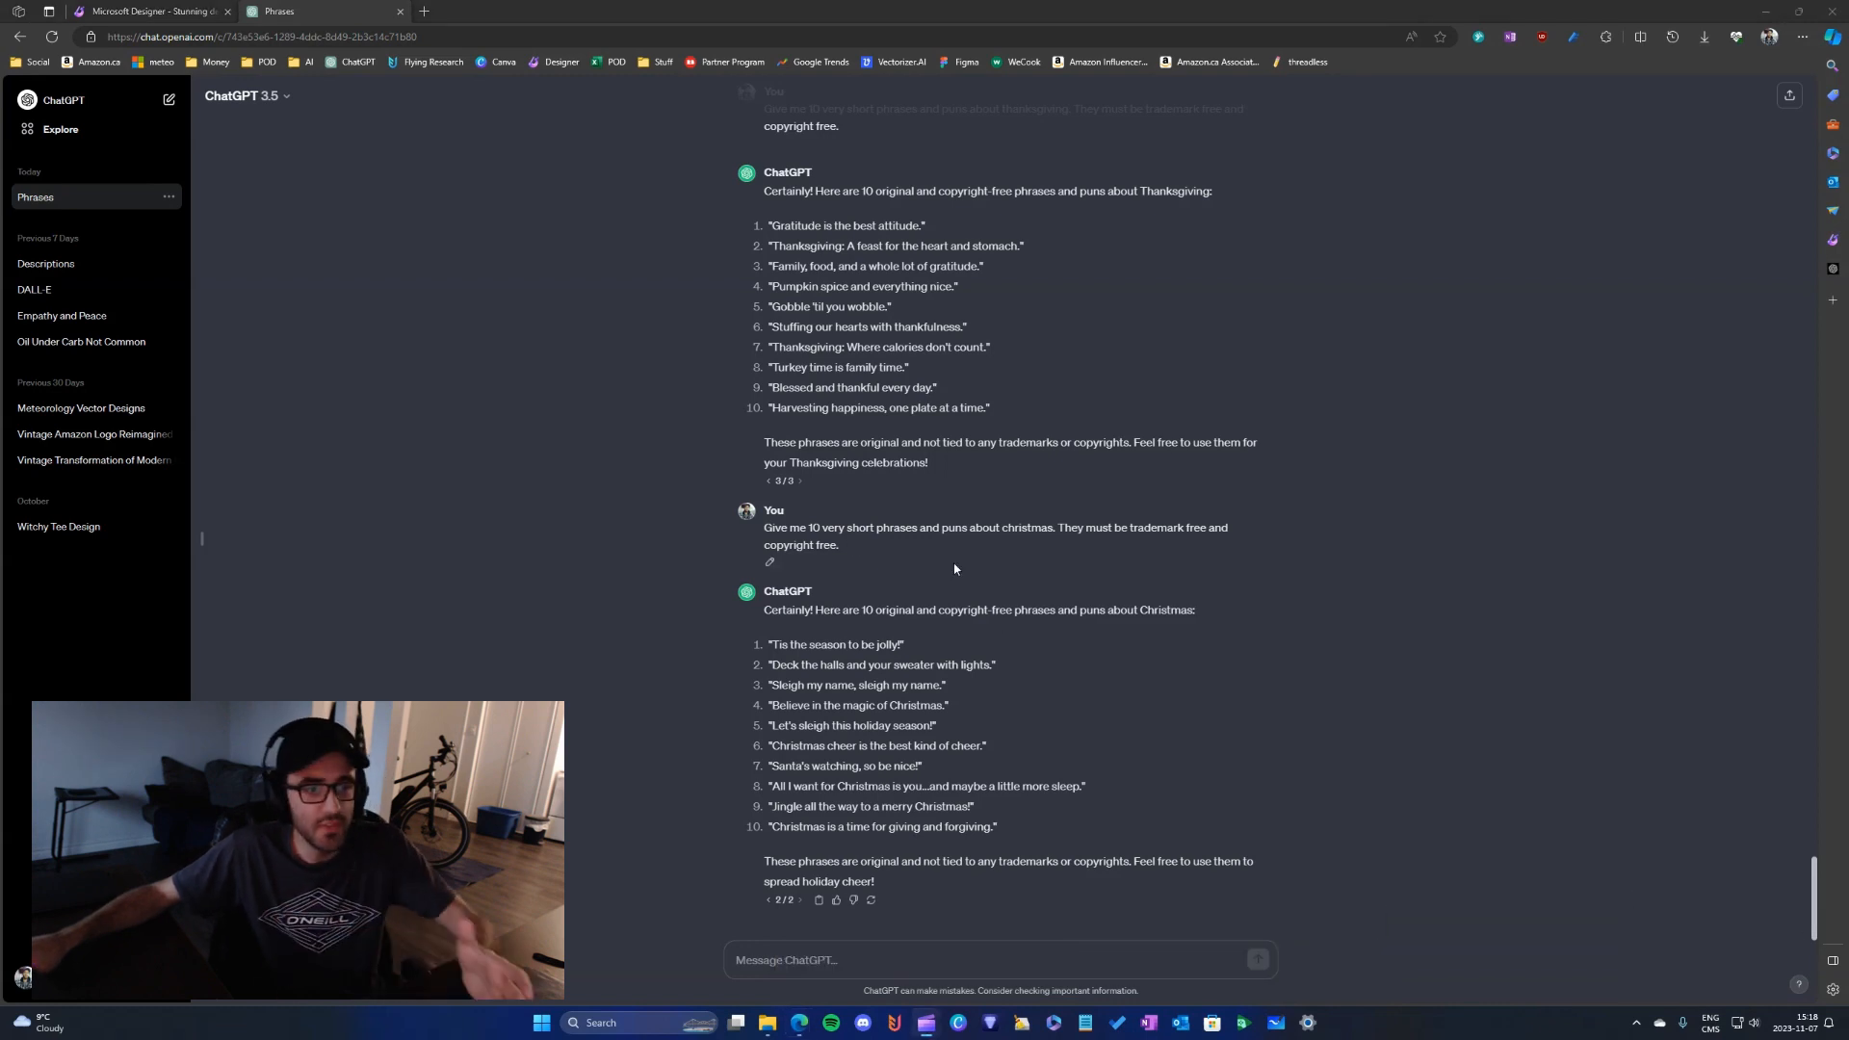
pyautogui.moveTo(847, 553); pyautogui.dragTo(756, 530)
pyautogui.hotkey('ctrl', 'c')
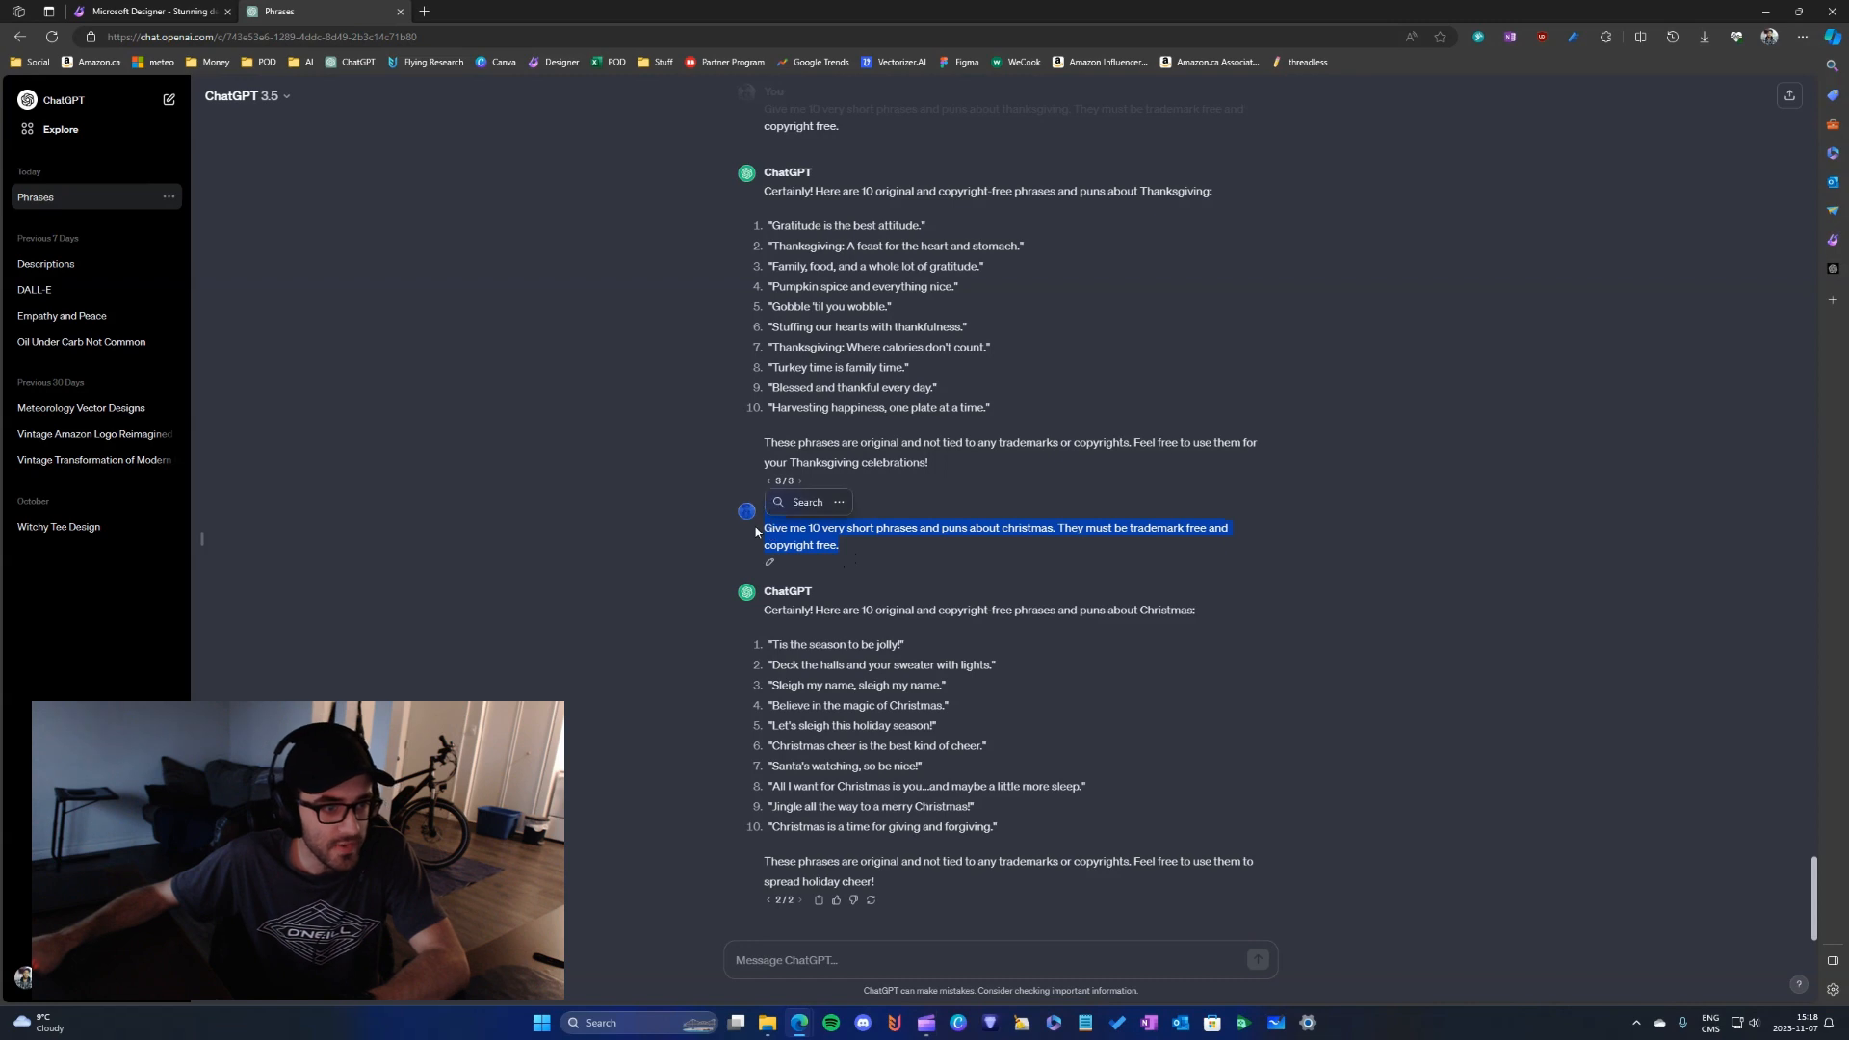
pyautogui.click(863, 556)
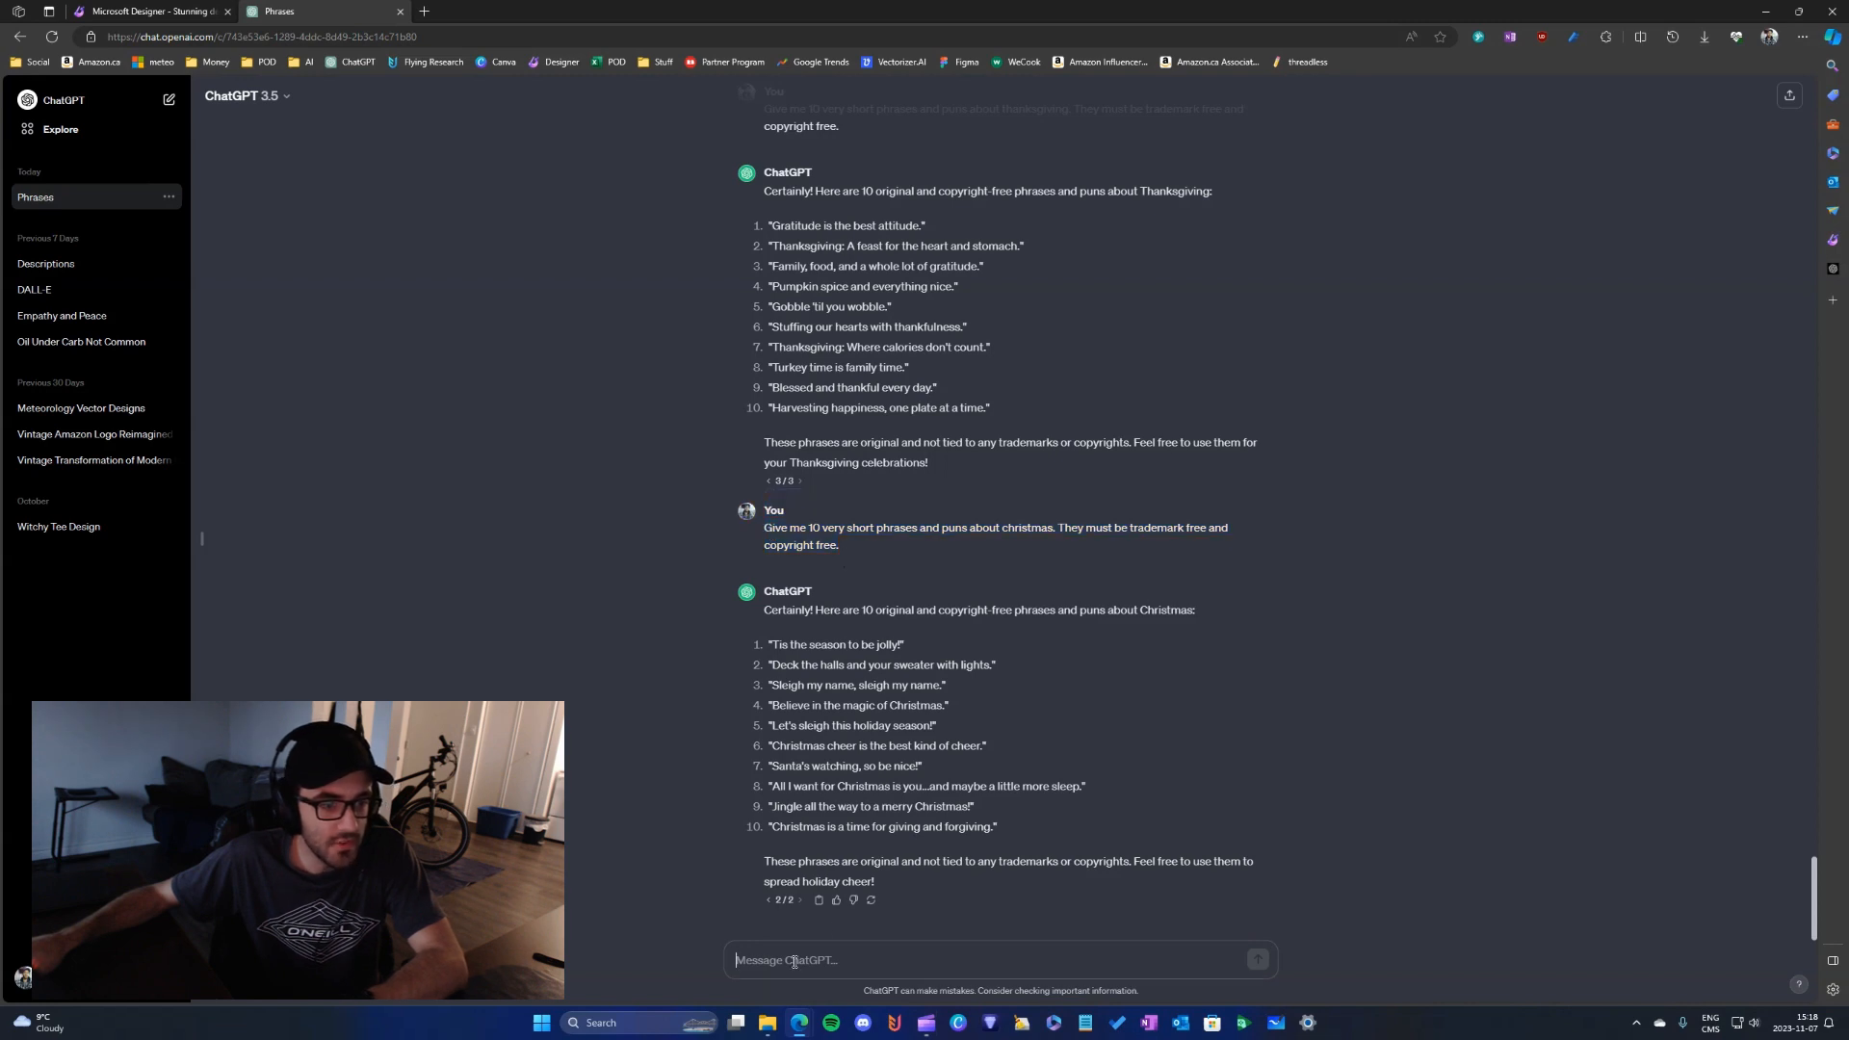
pyautogui.hotkey('ctrl', 'v')
pyautogui.rightClick(982, 943)
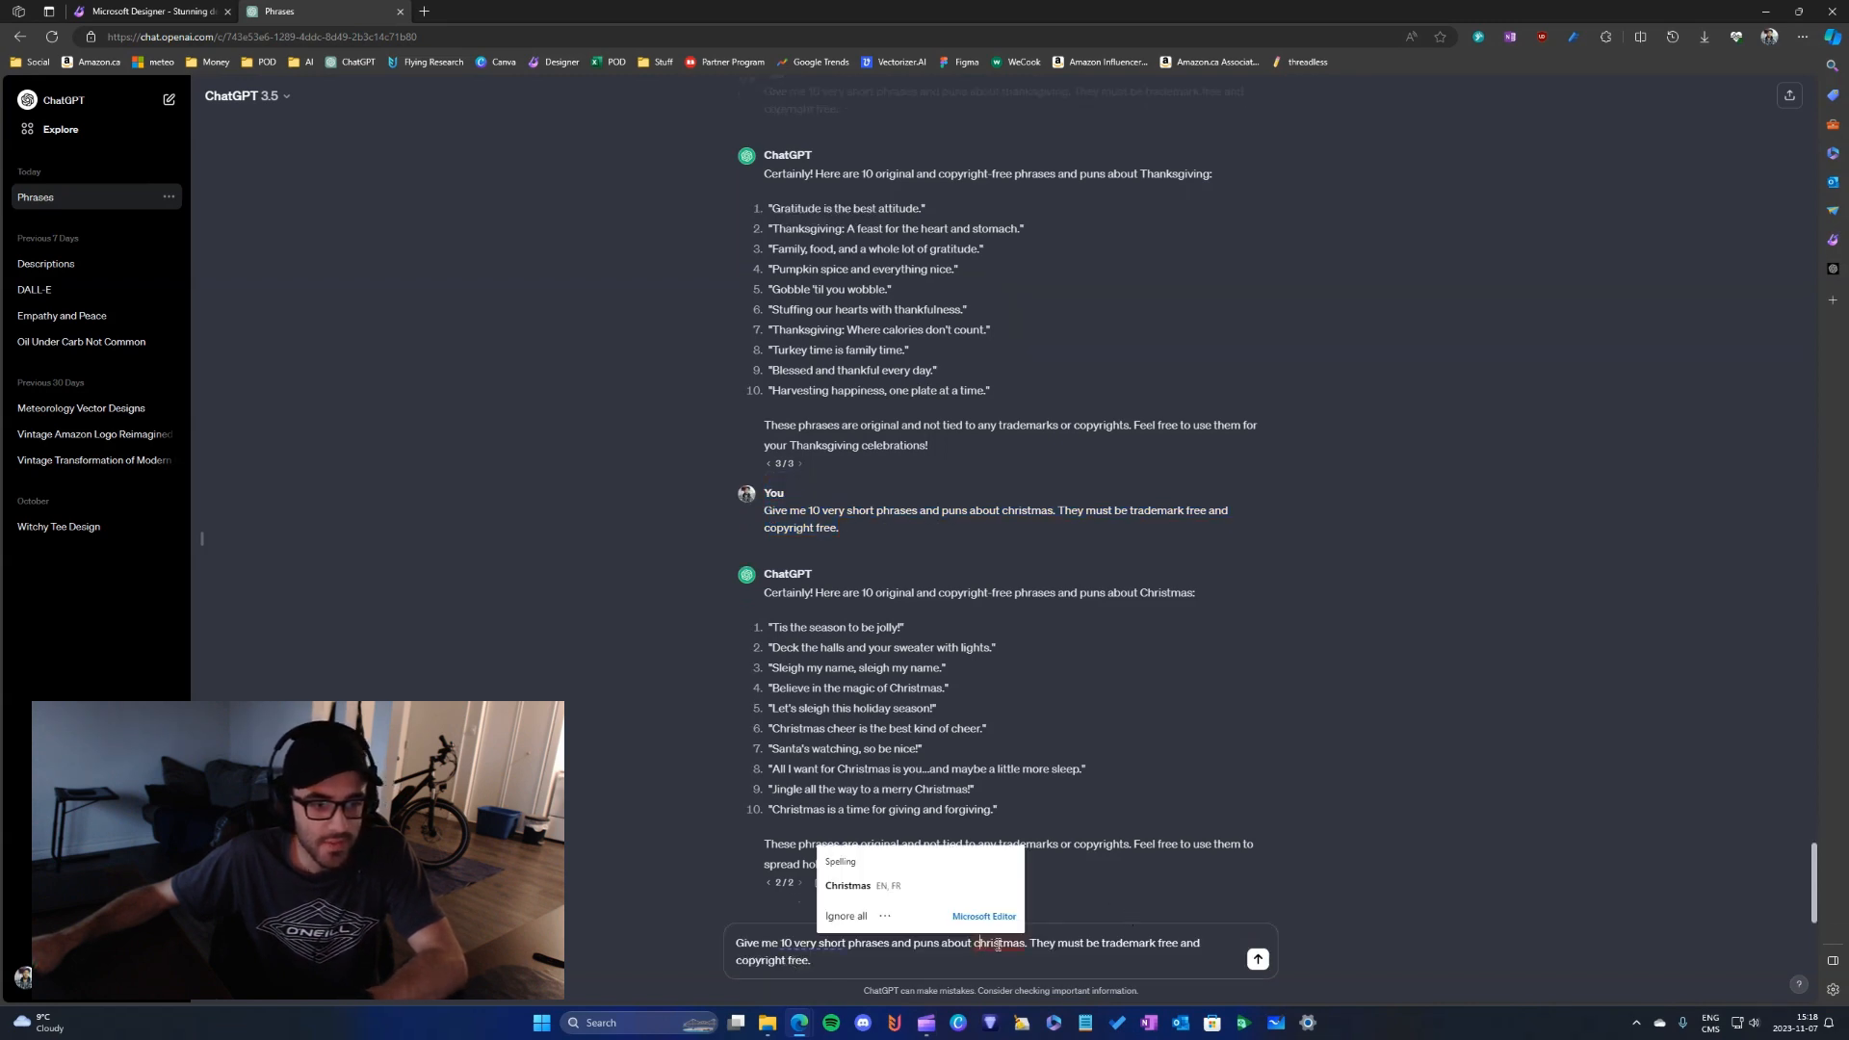
pyautogui.click(847, 868)
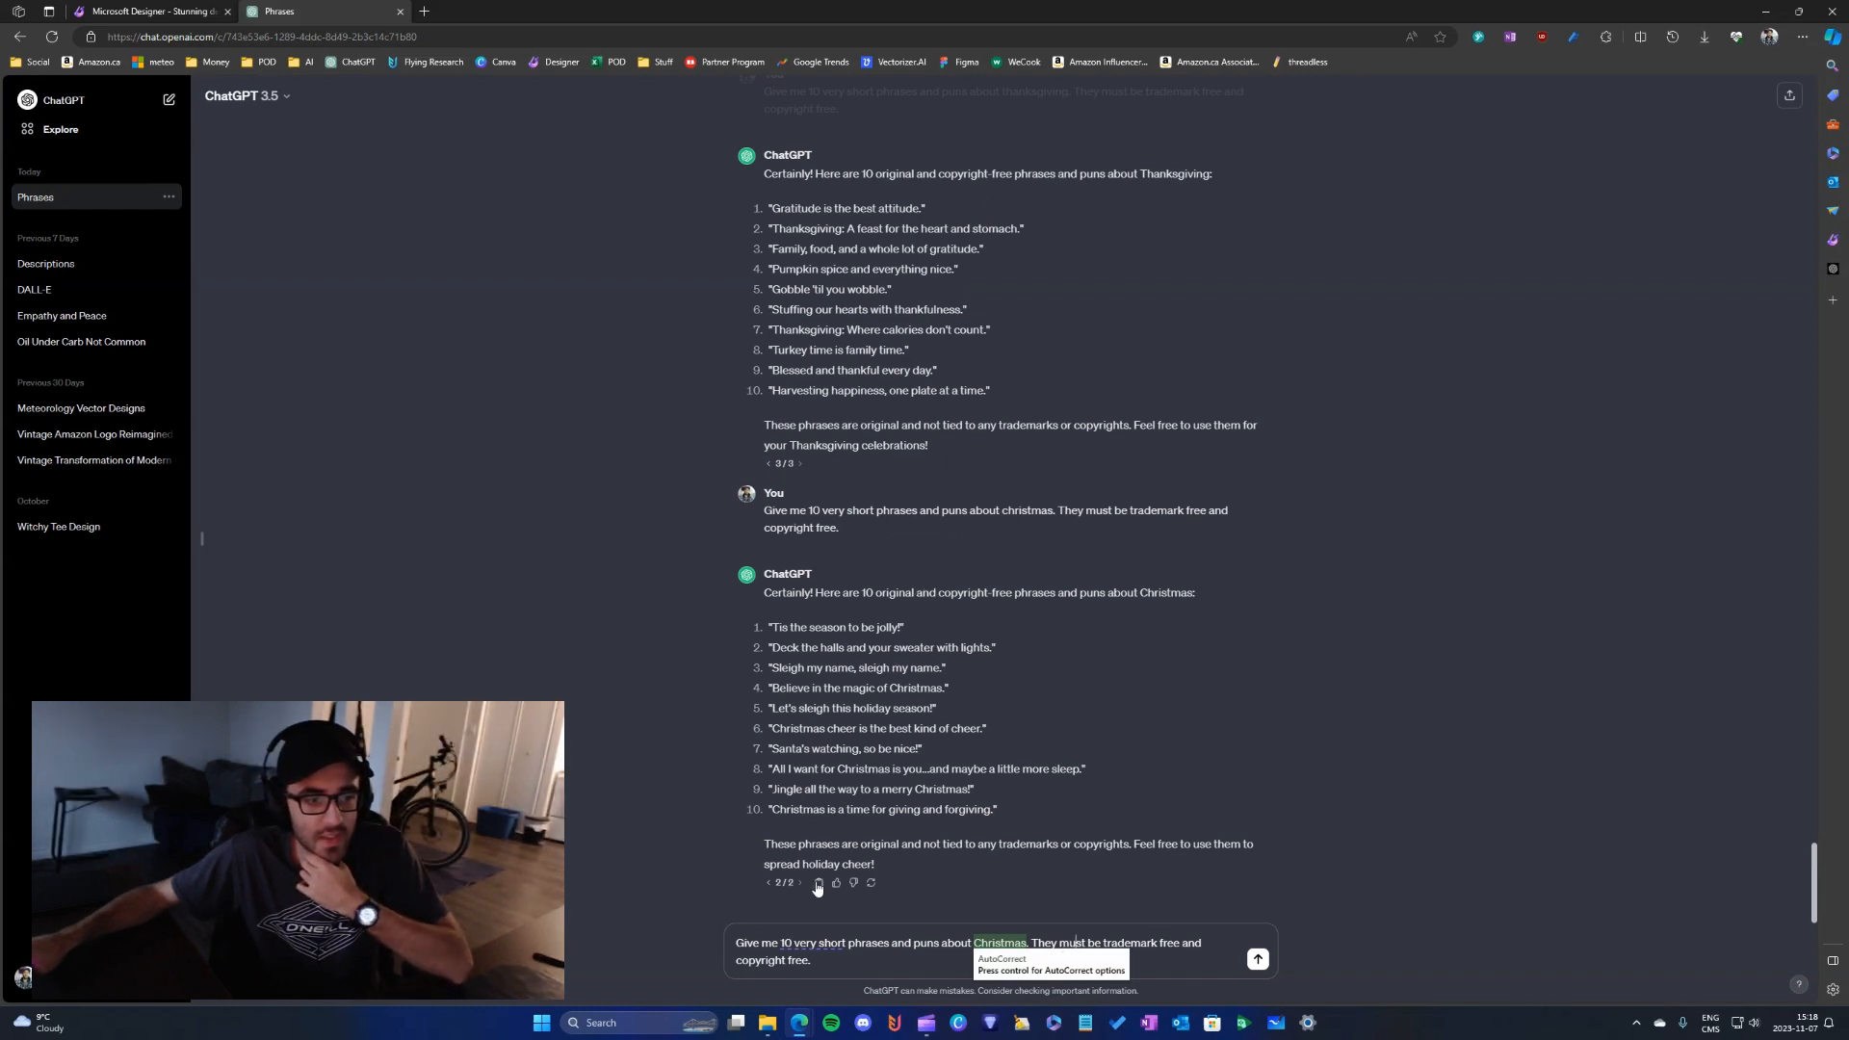
# - Submit the prompt requesting 10 very short phrases and puns about Christmas that must be trademark free and copyright free
pyautogui.click(816, 944)
pyautogui.click(1071, 952)
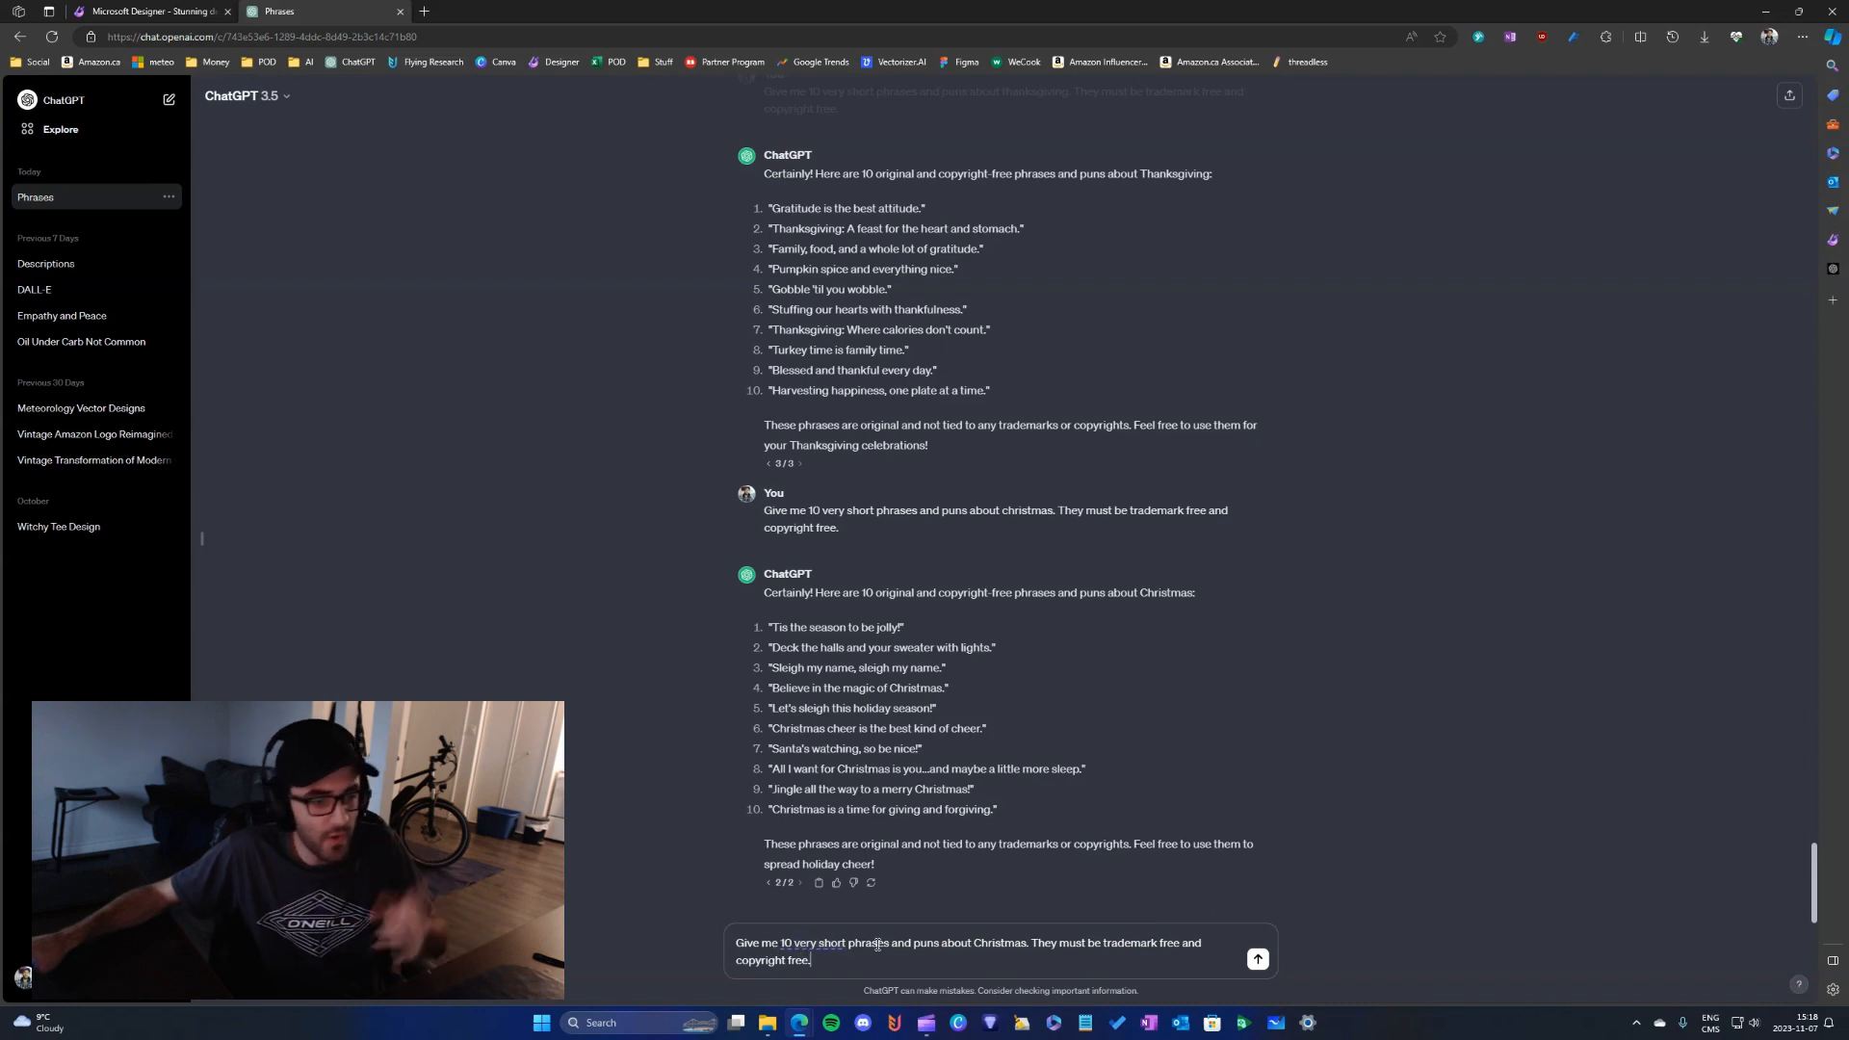
pyautogui.doubleClick(994, 944)
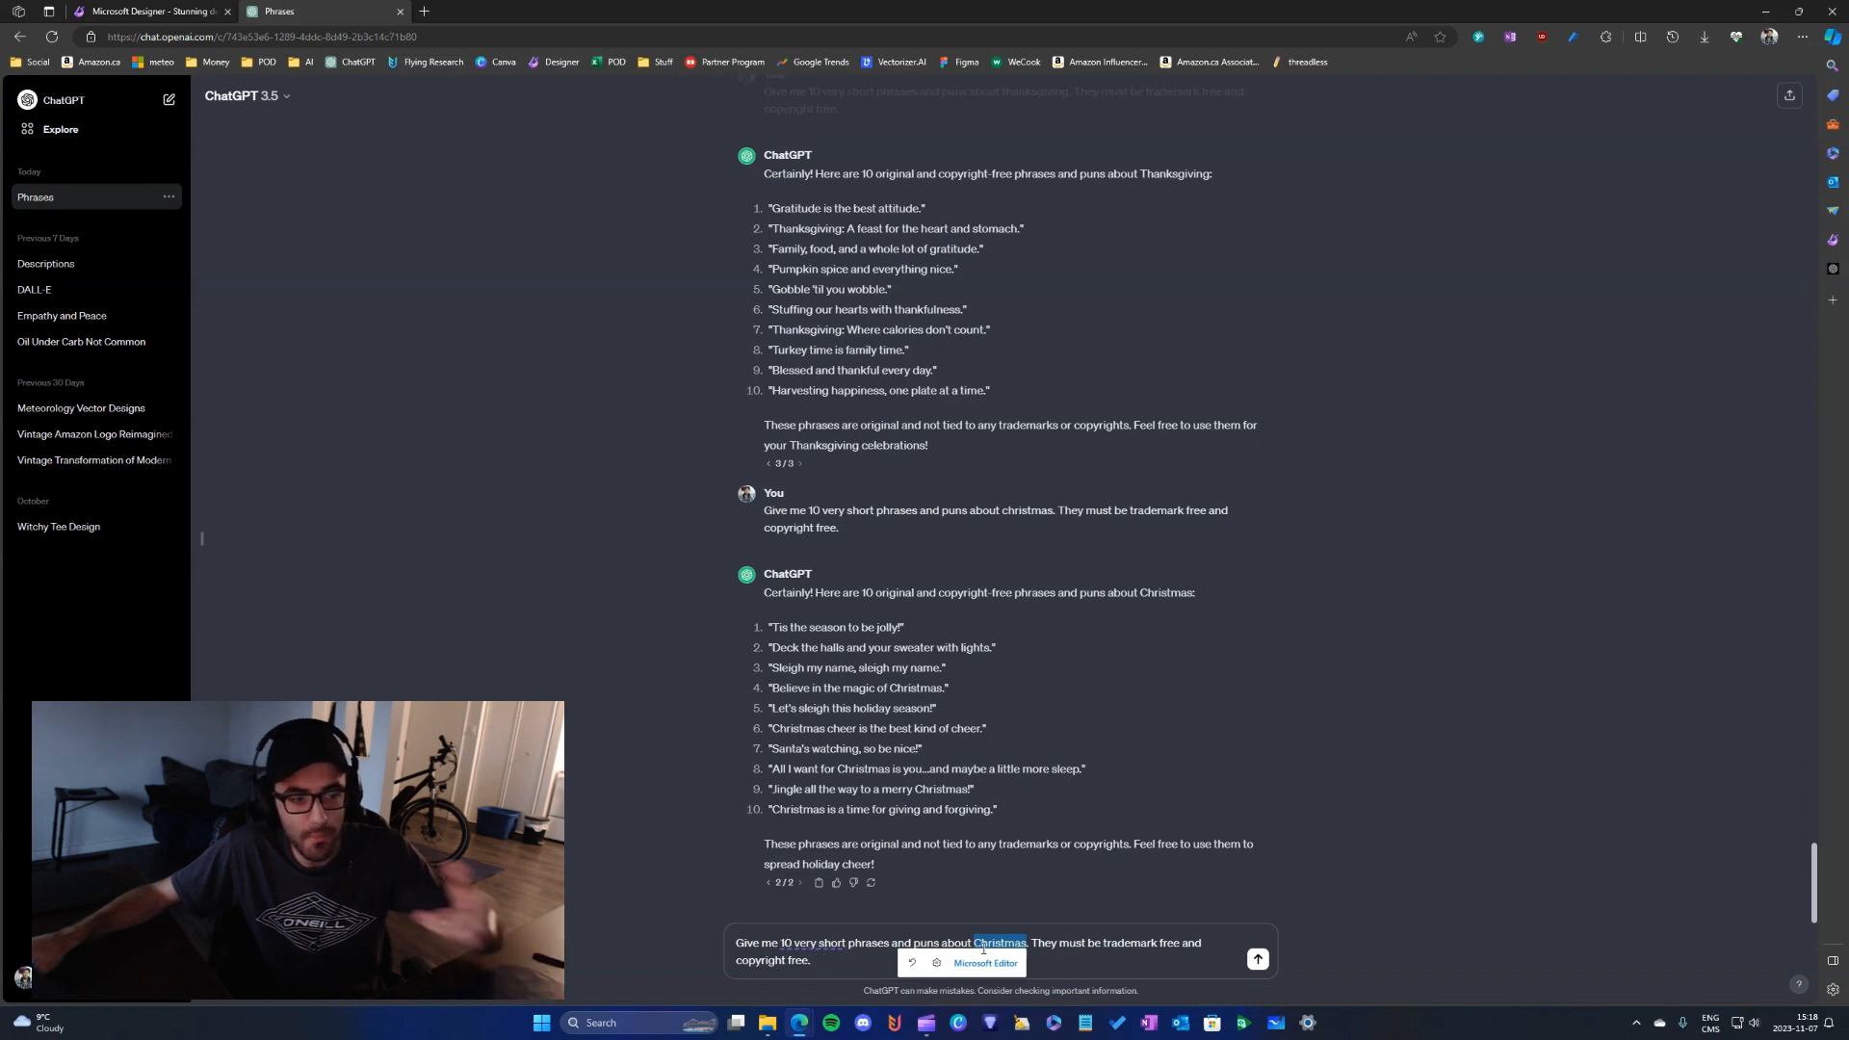
pyautogui.click(865, 944)
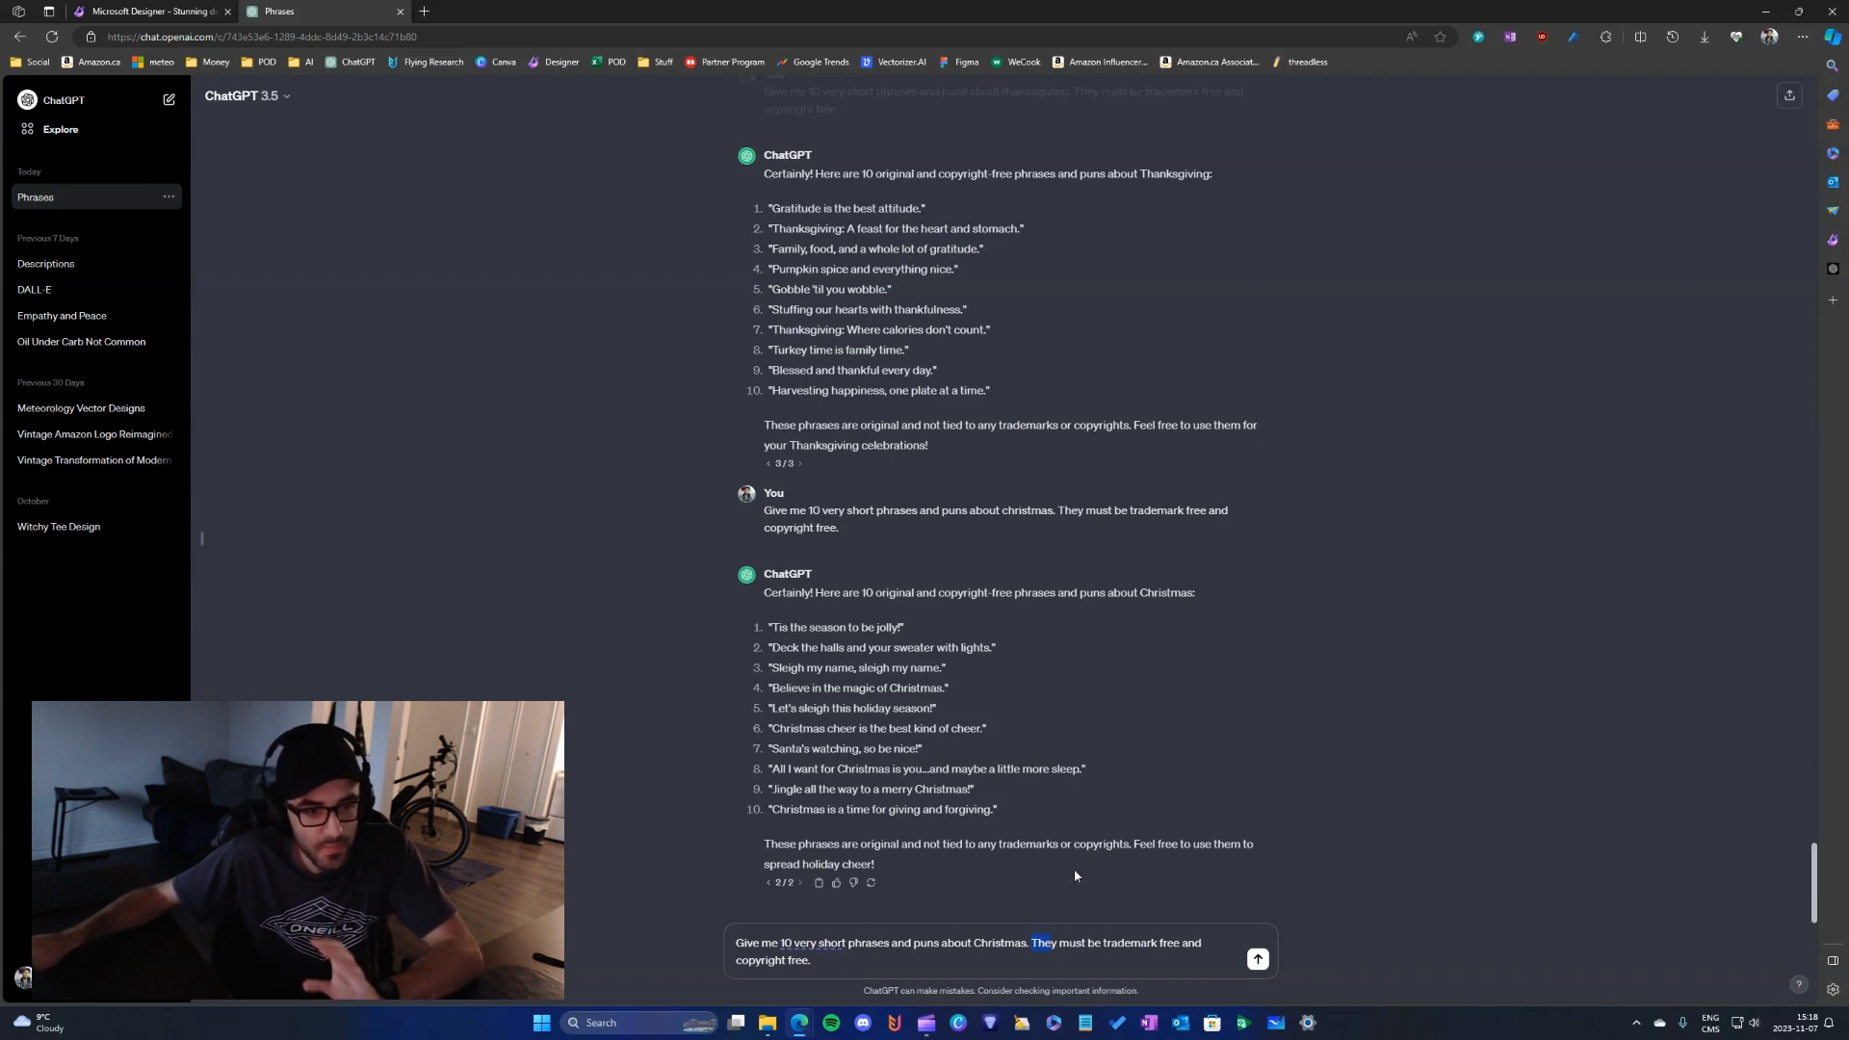
pyautogui.click(1072, 943)
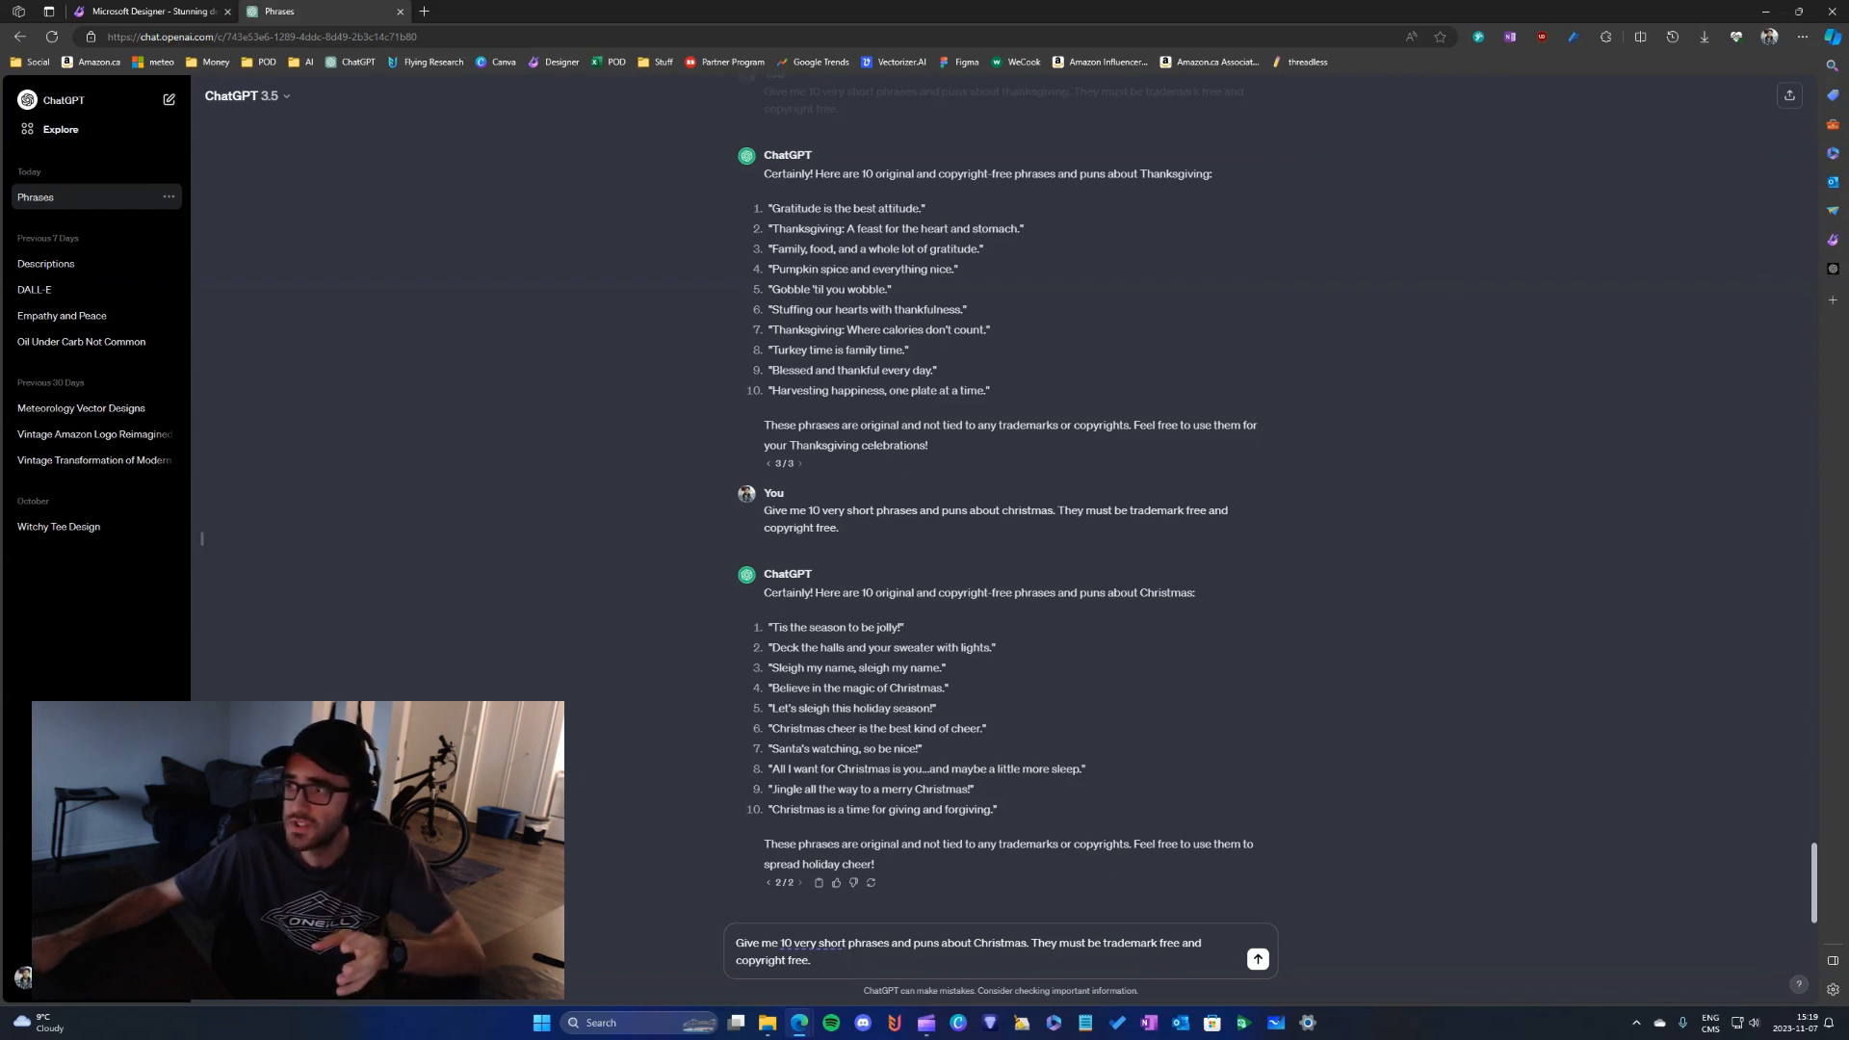
pyautogui.click(1103, 936)
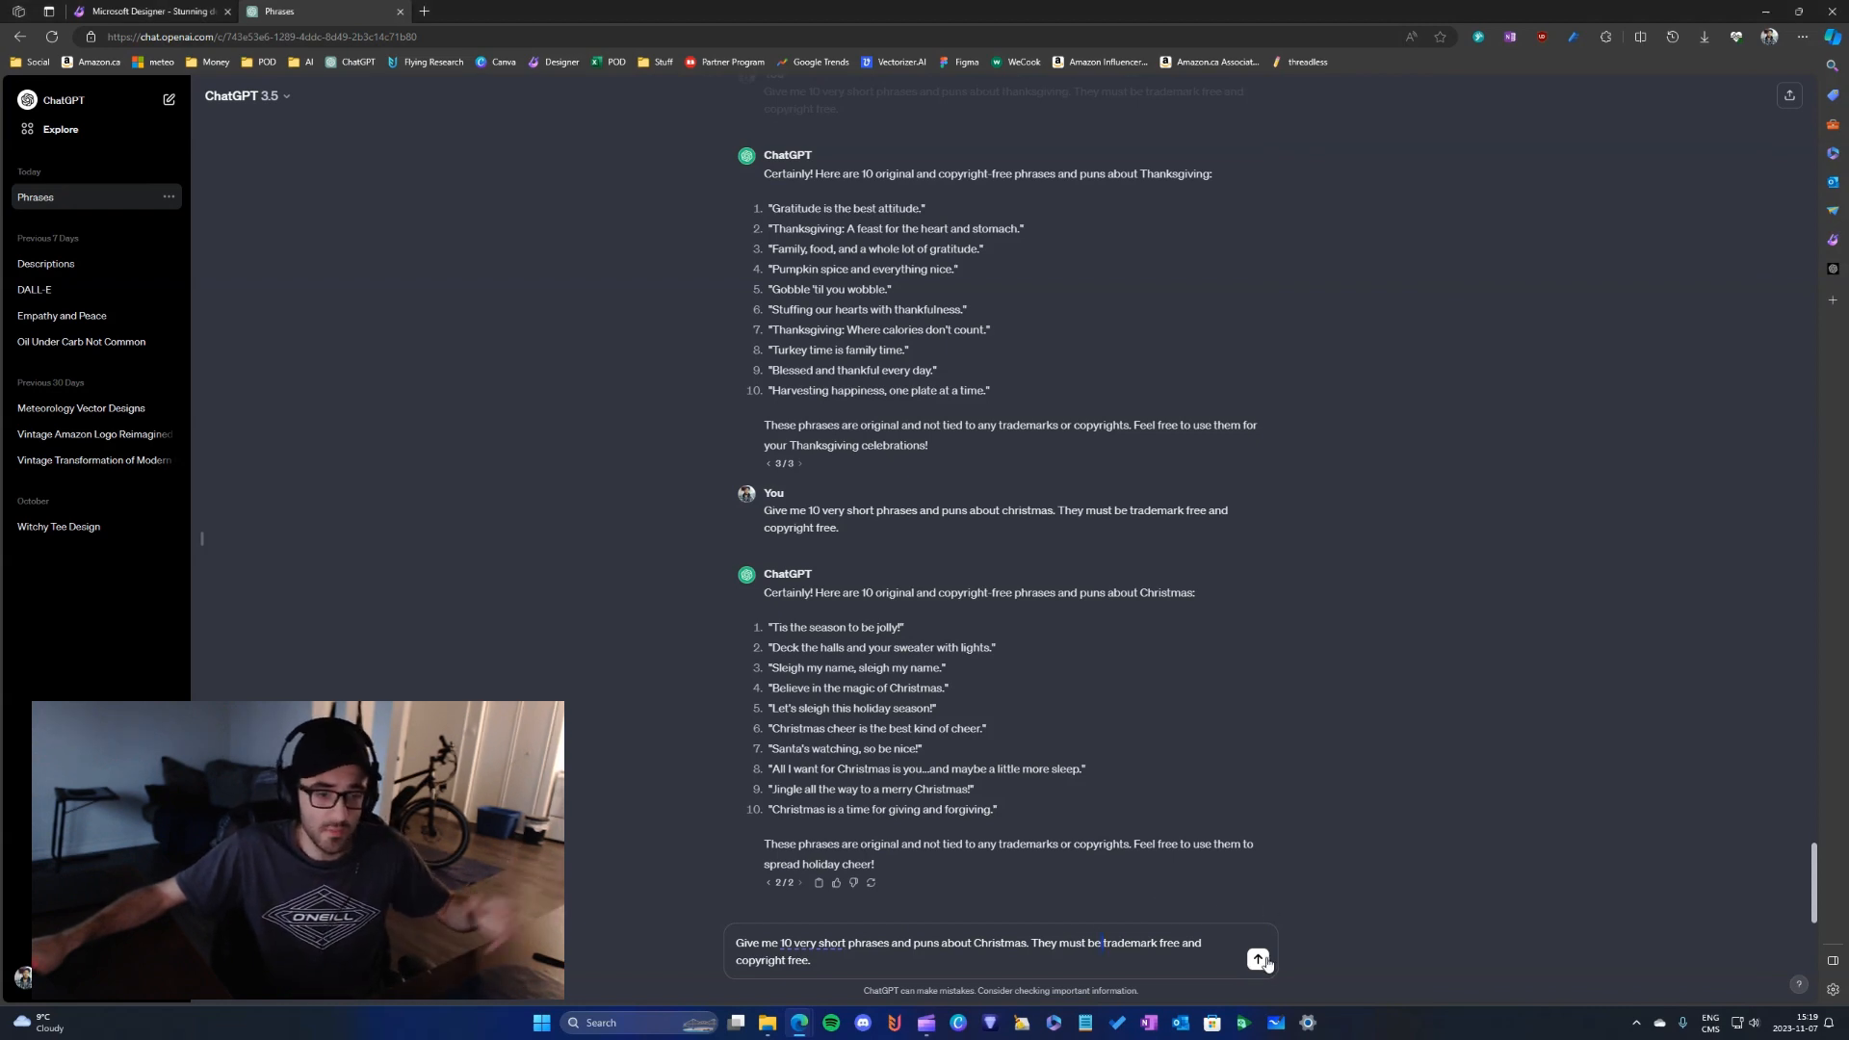
pyautogui.click(1259, 959)
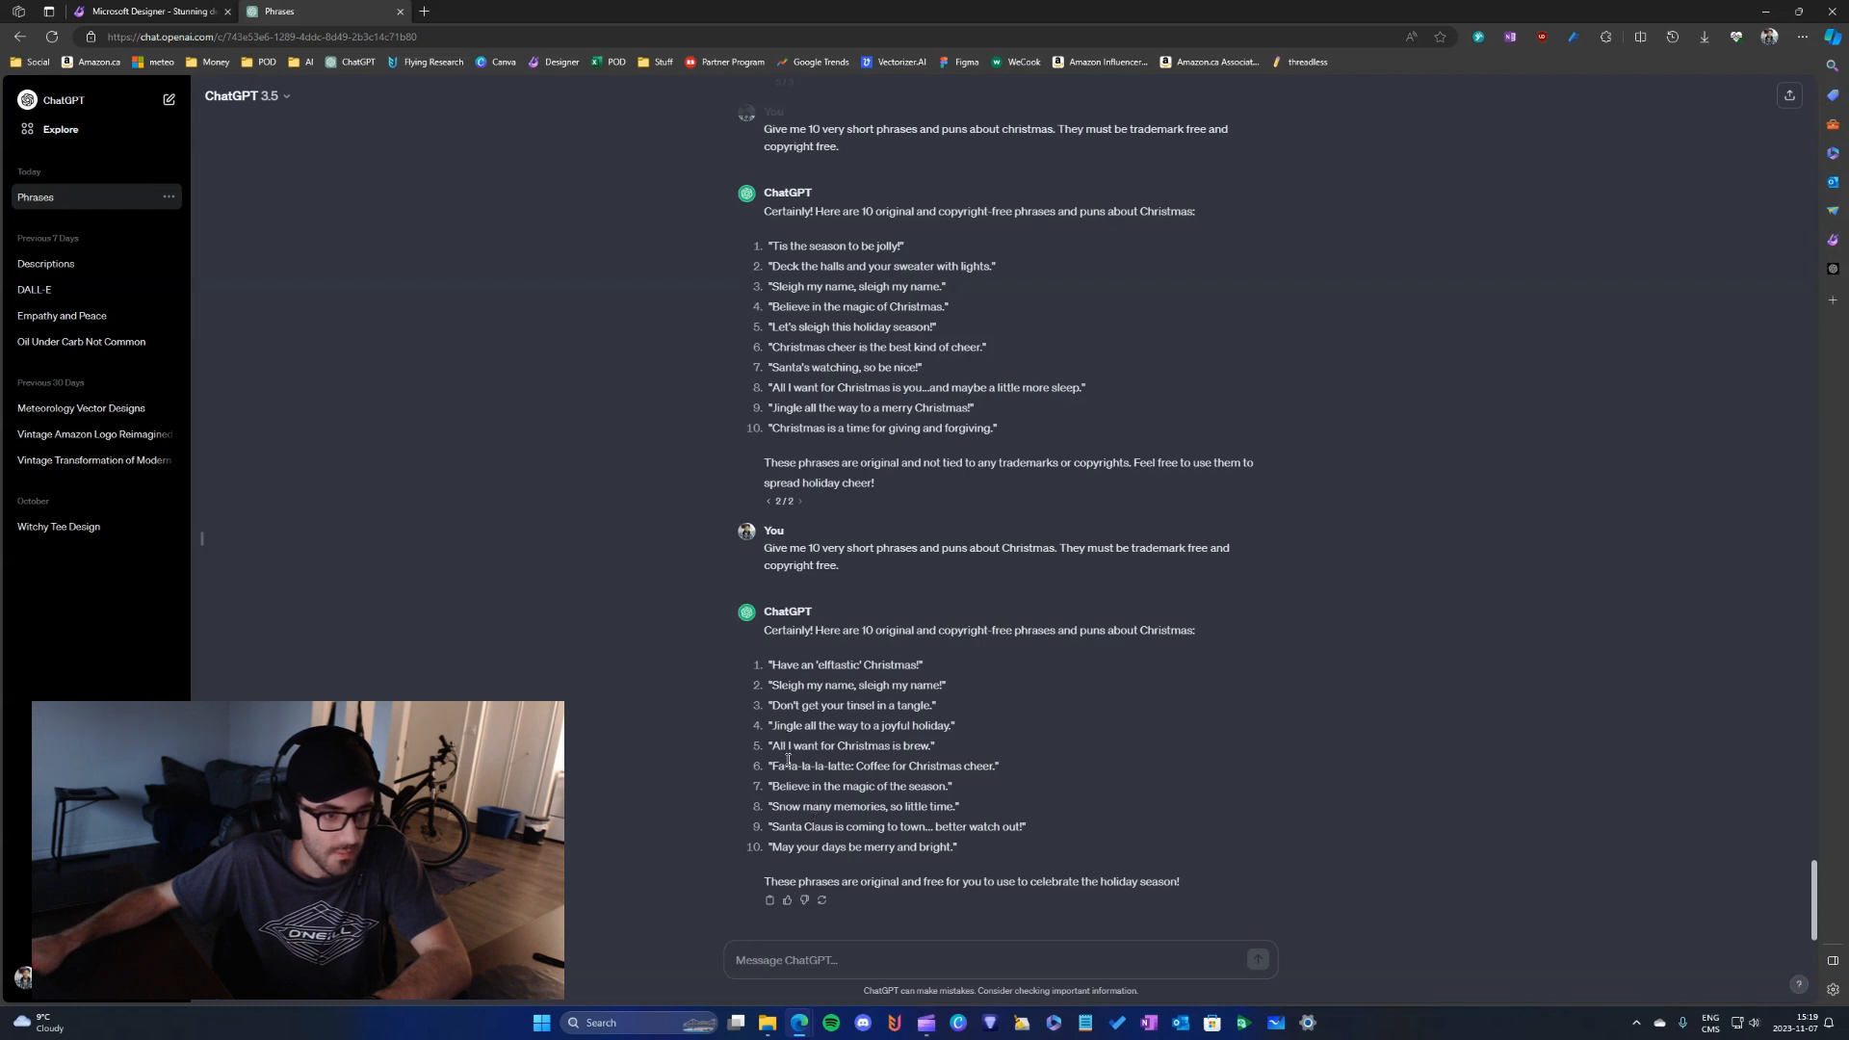
# - Examine the wording of the generated phrase "All I want for Christmas is brew", especially the word "brew"
pyautogui.doubleClick(915, 748)
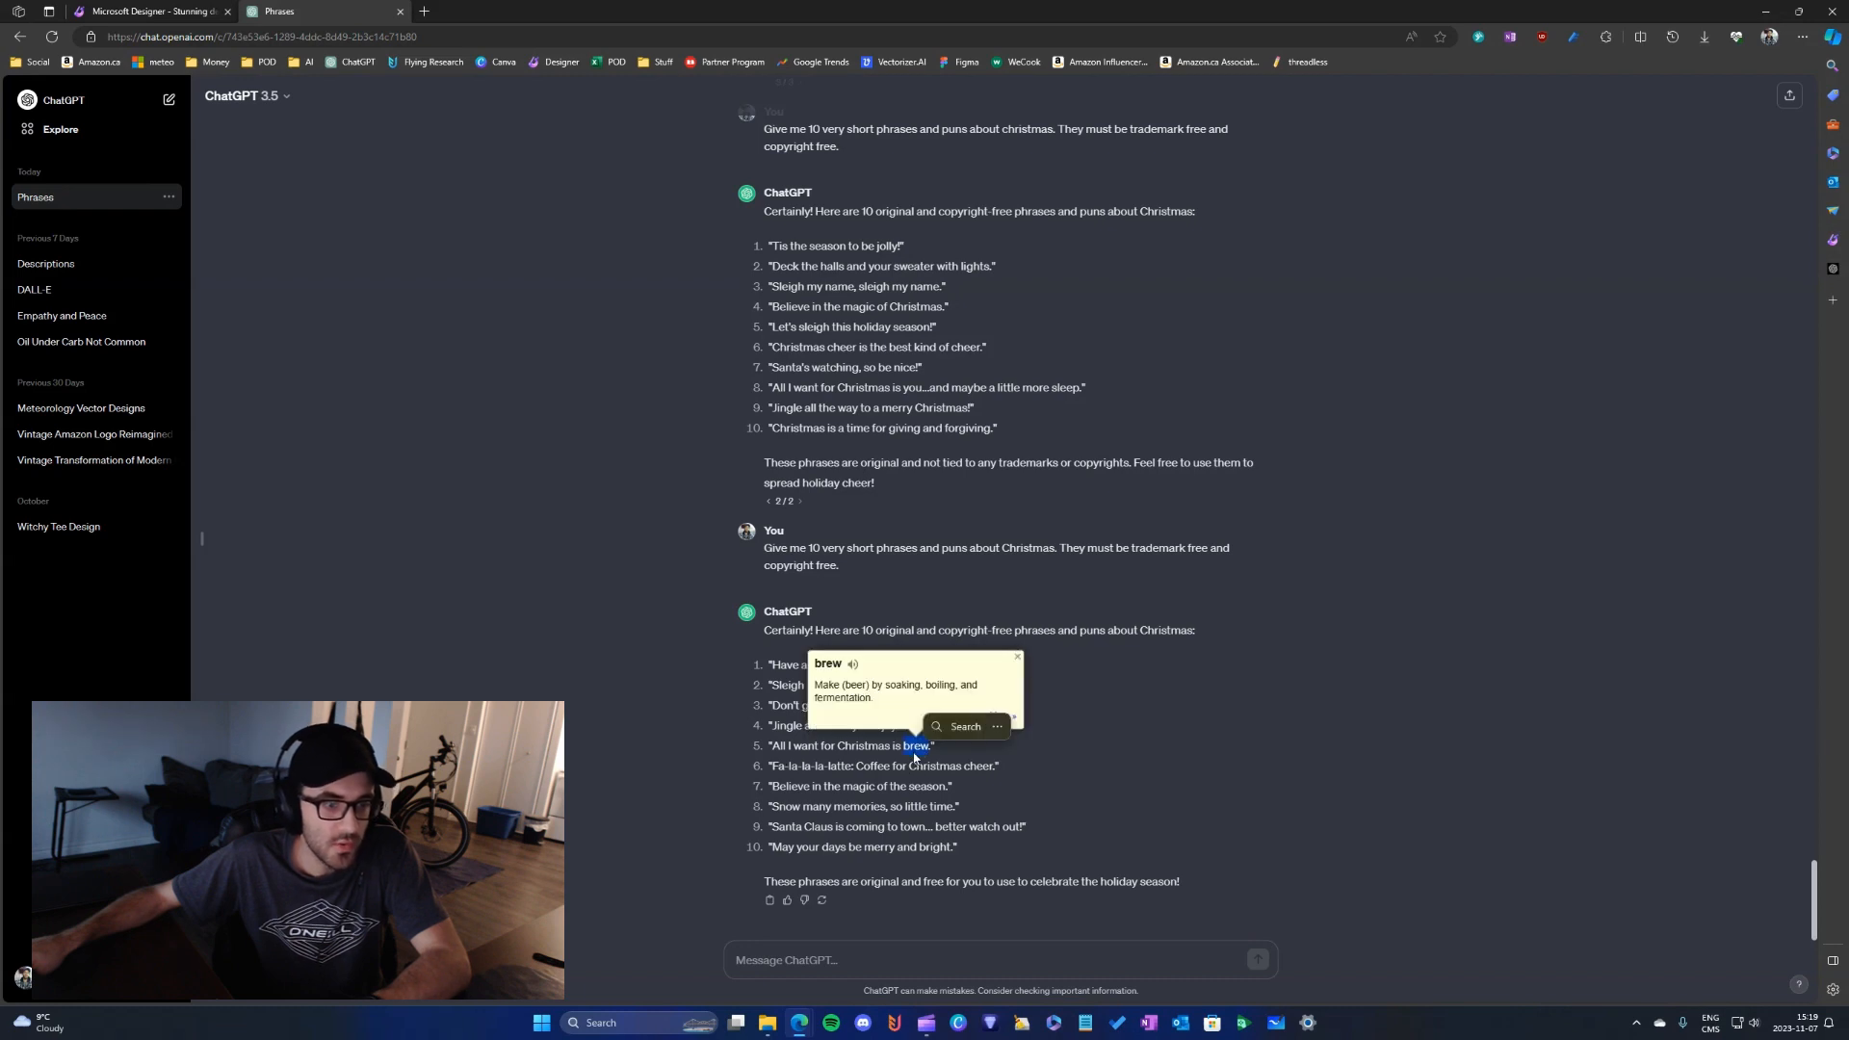
pyautogui.click(914, 750)
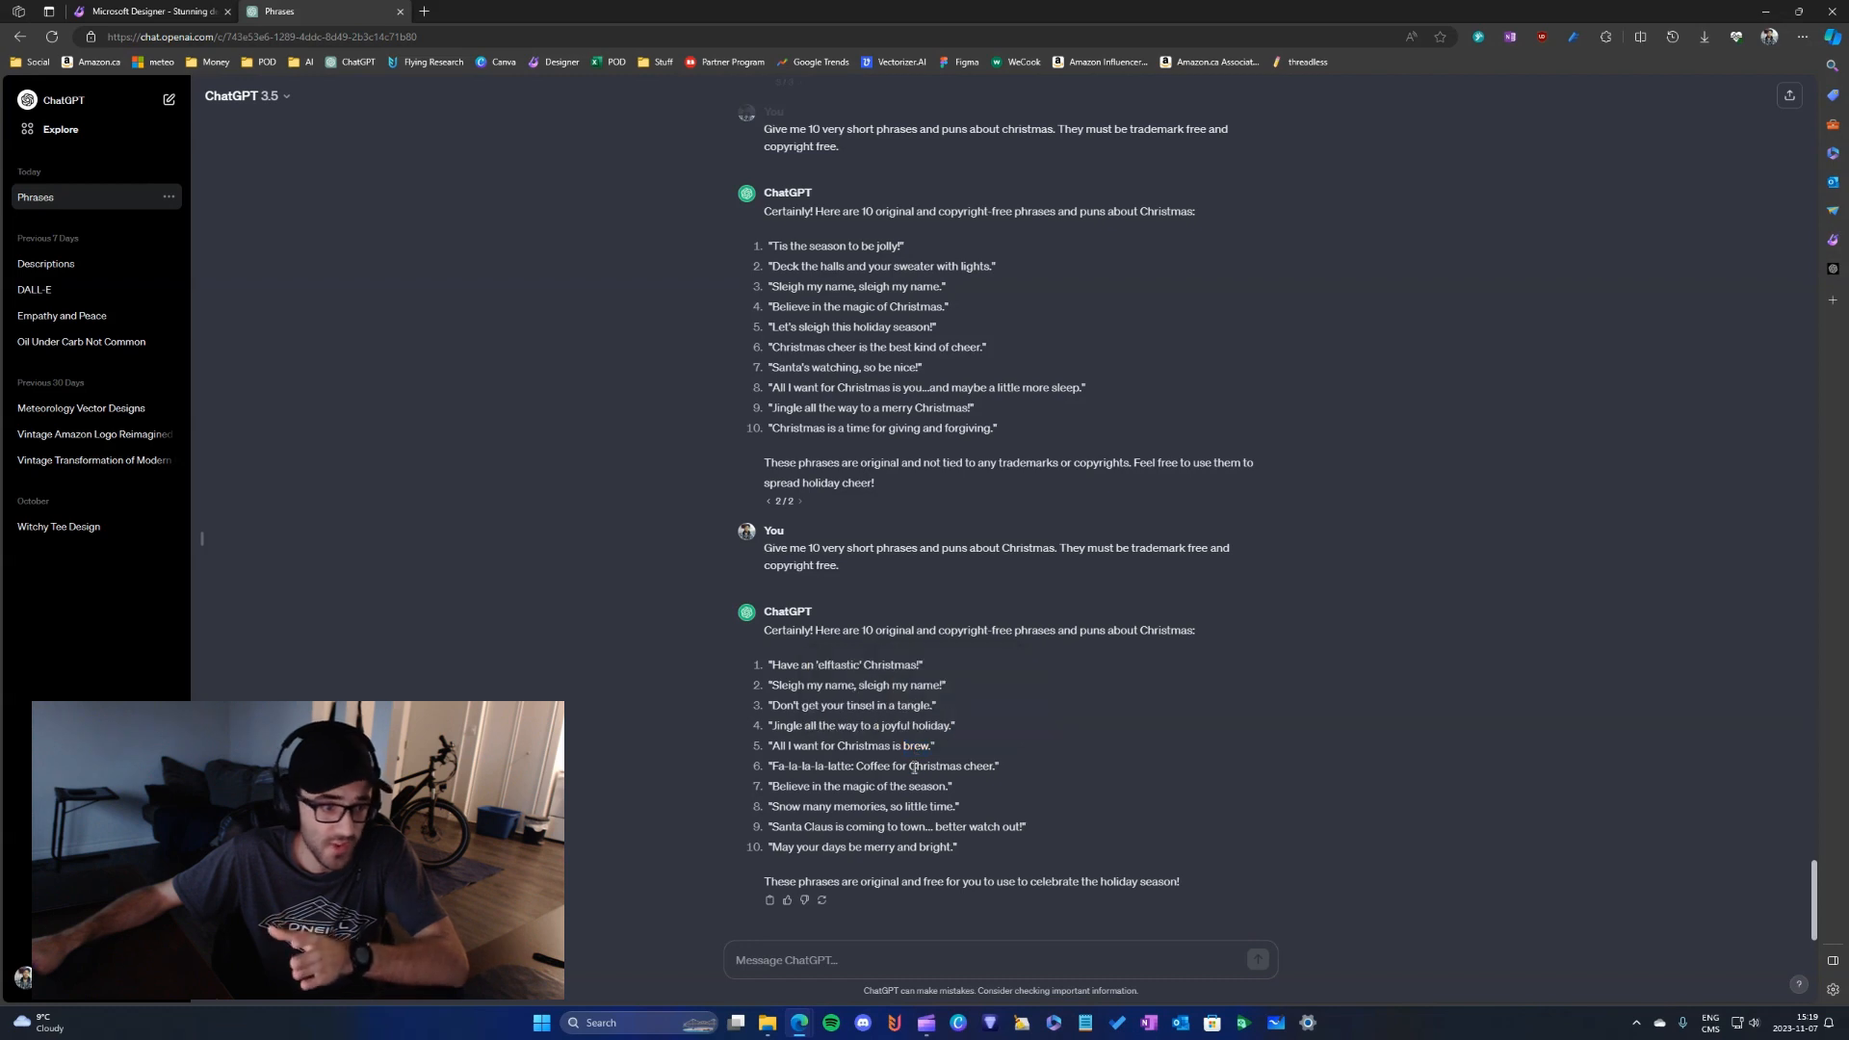
pyautogui.doubleClick(915, 768)
pyautogui.click(913, 770)
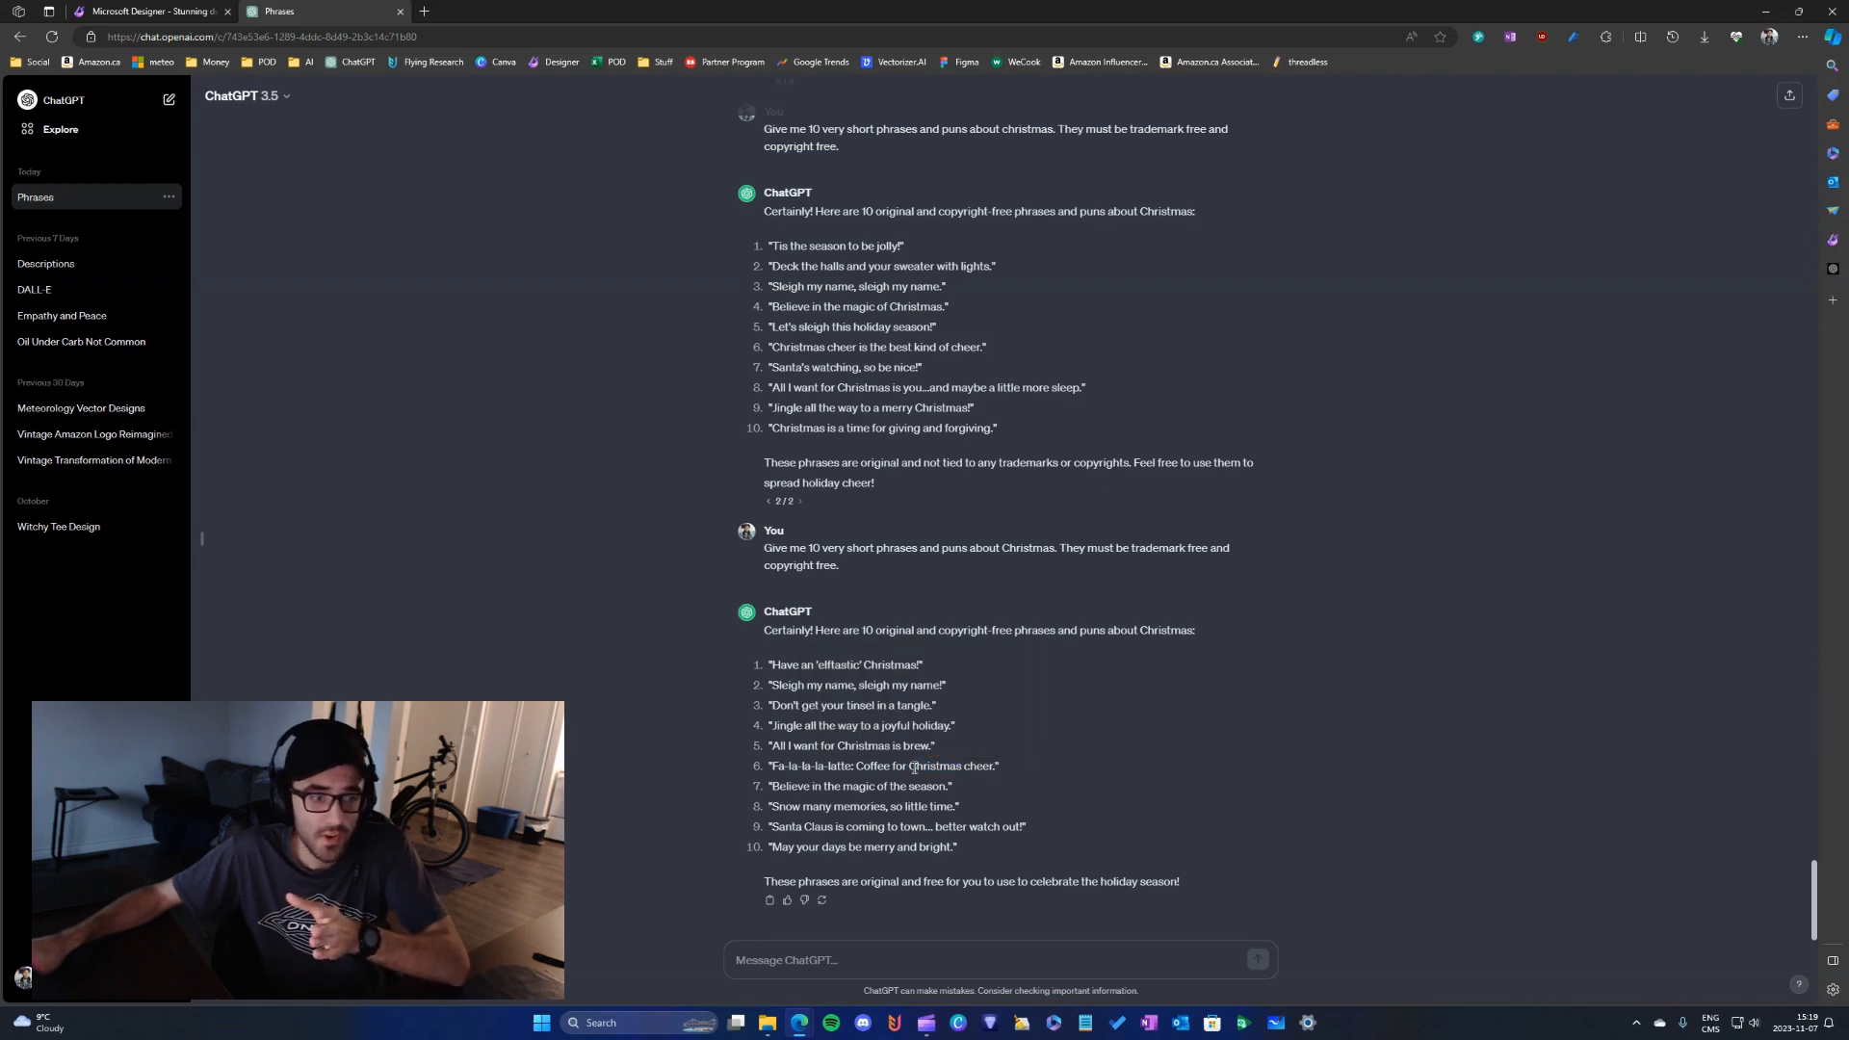
pyautogui.doubleClick(929, 748)
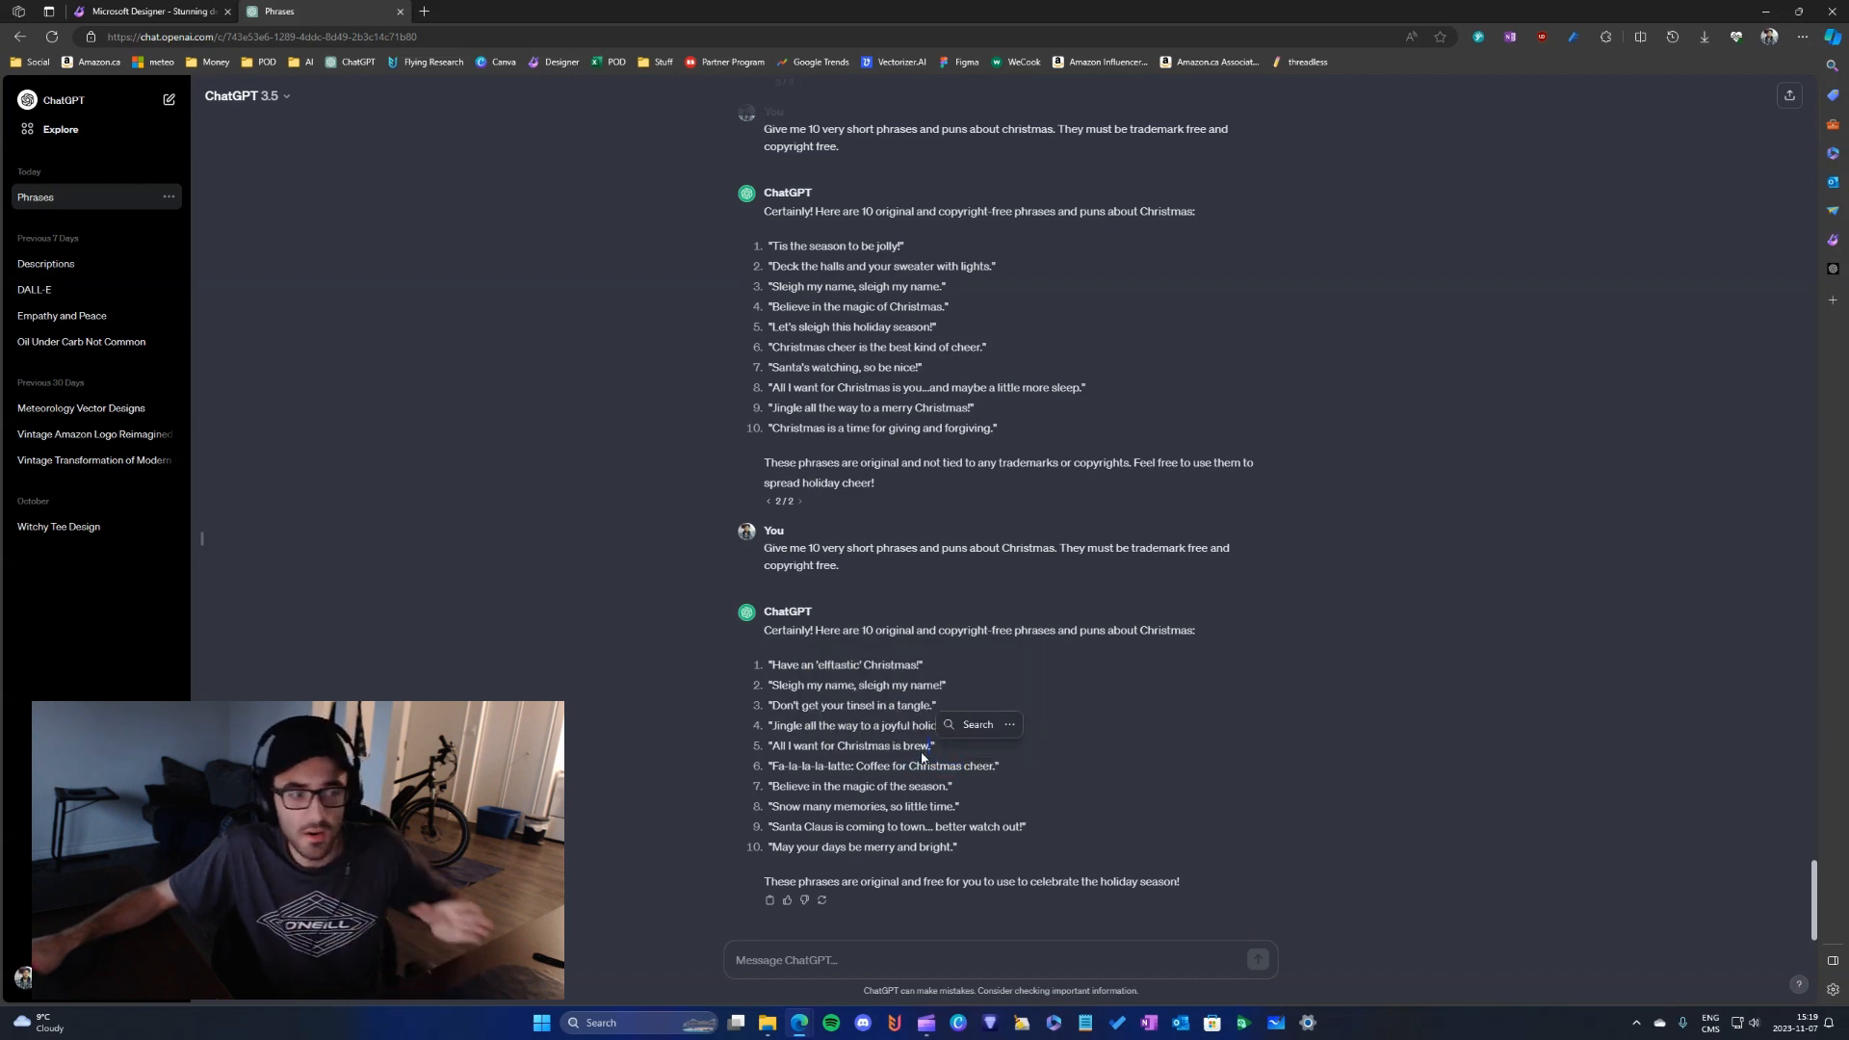
pyautogui.doubleClick(919, 751)
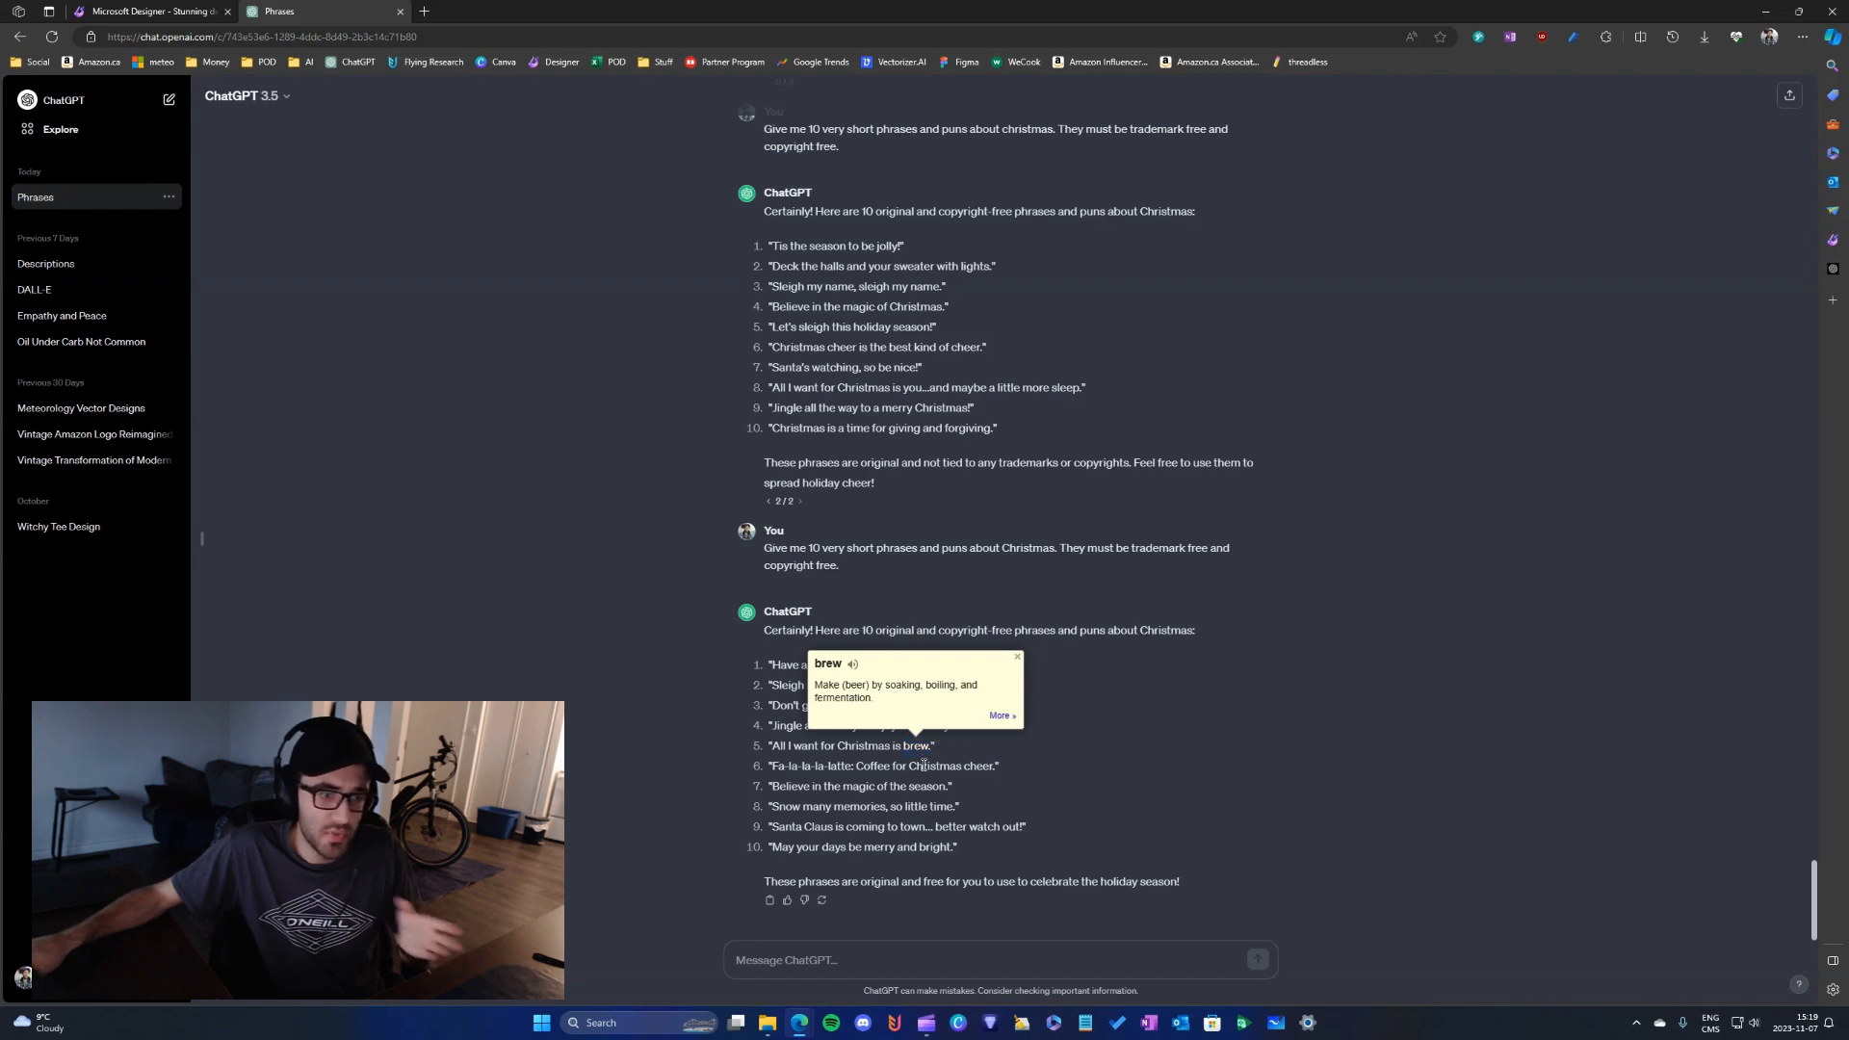
pyautogui.doubleClick(925, 770)
pyautogui.click(925, 777)
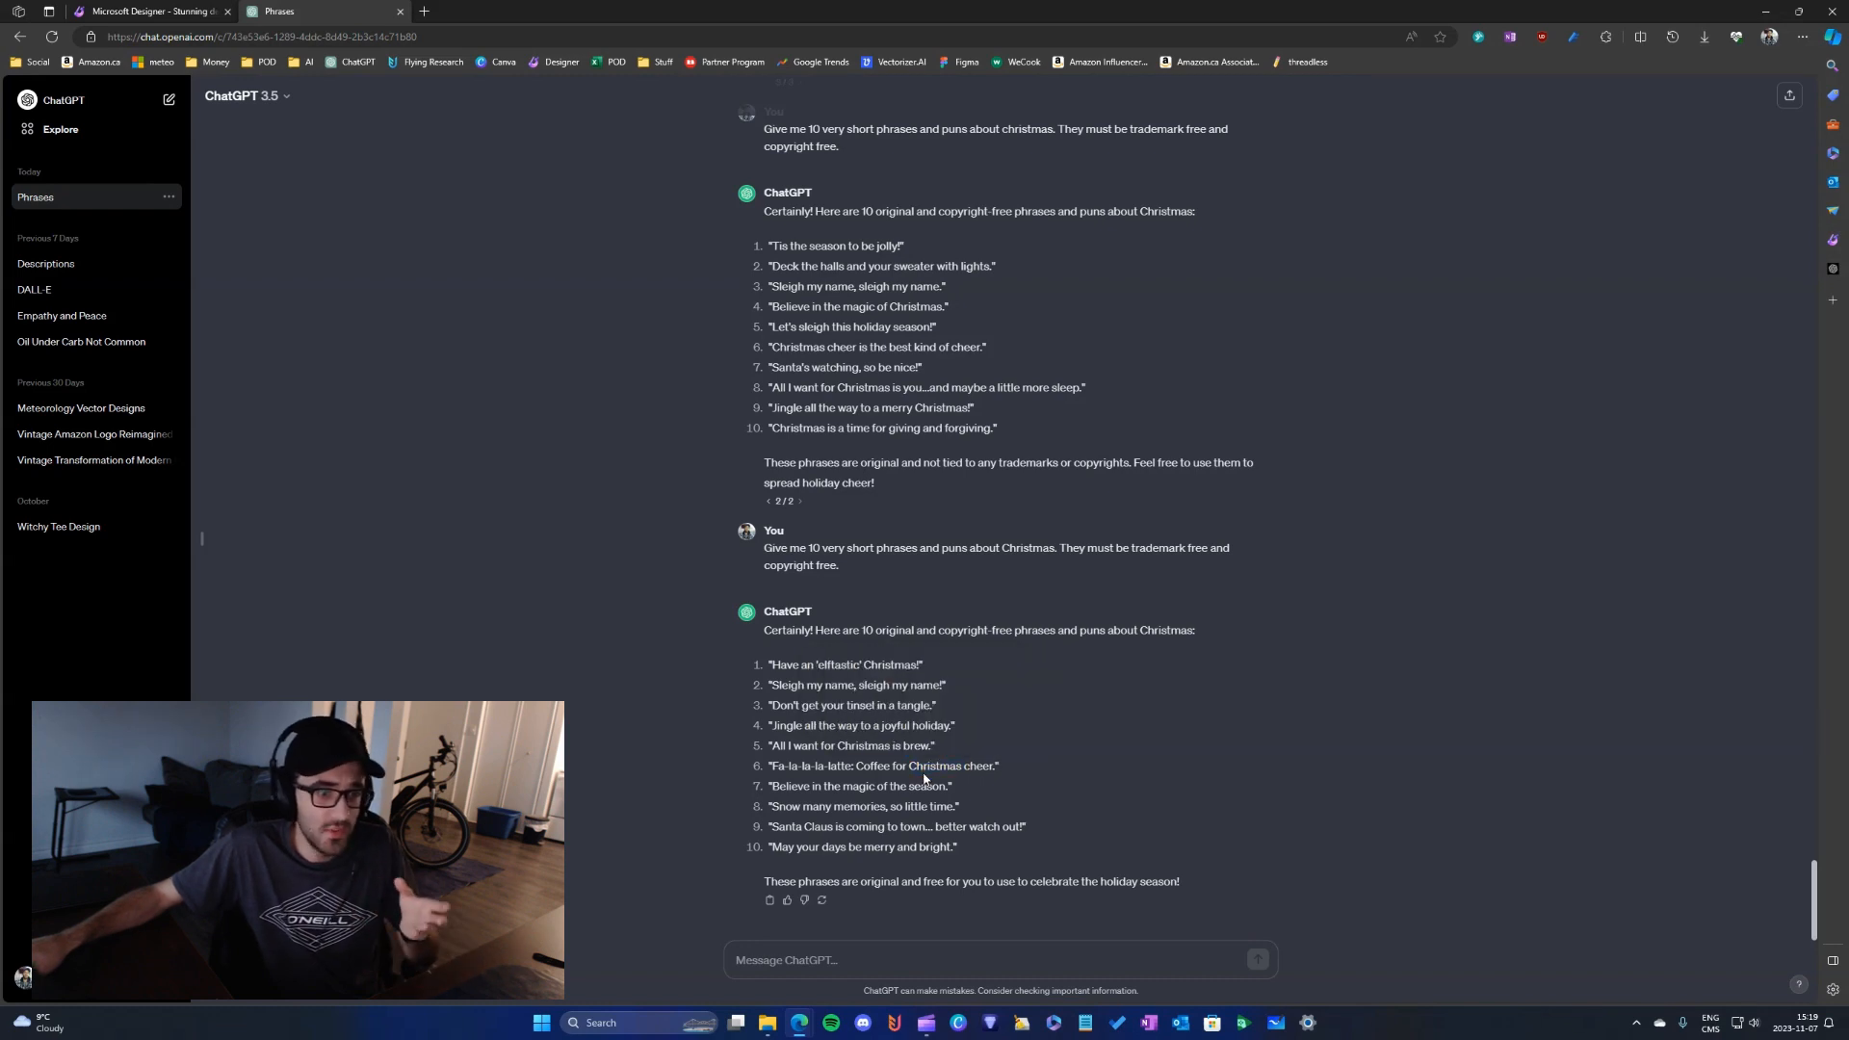
pyautogui.doubleClick(917, 750)
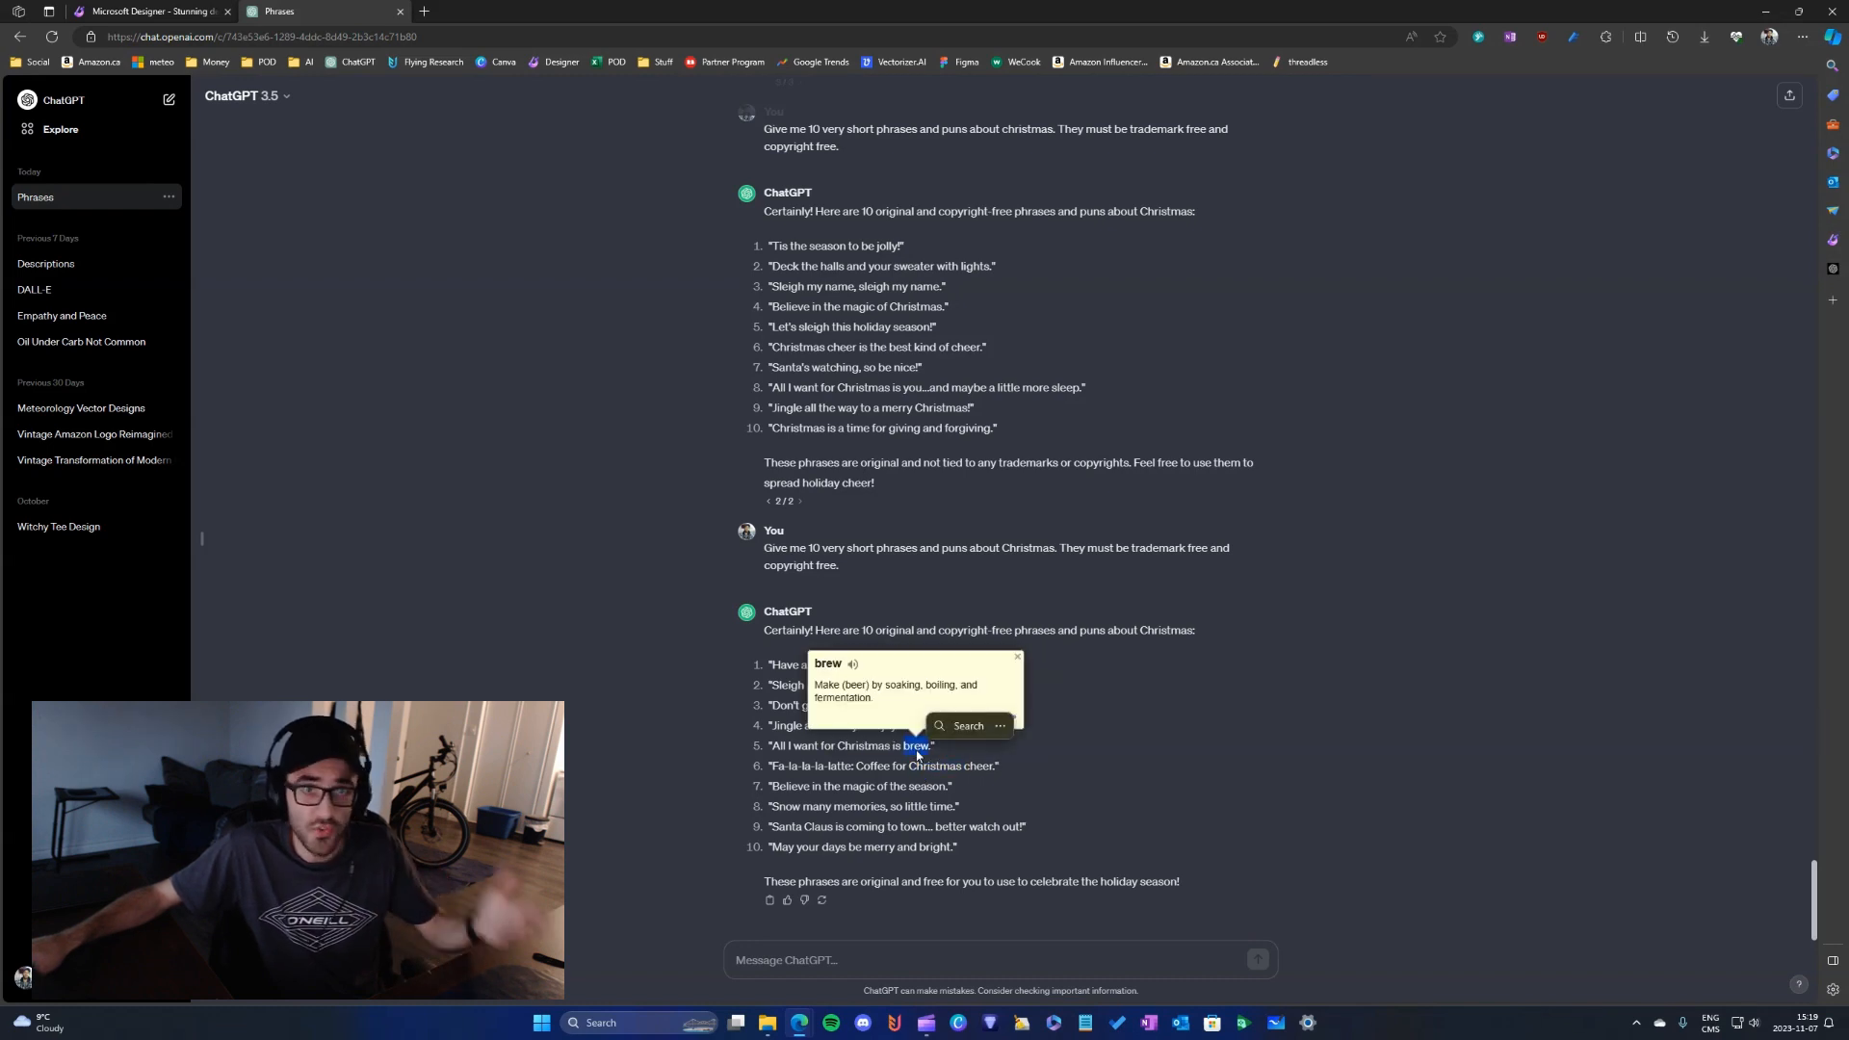
pyautogui.click(921, 764)
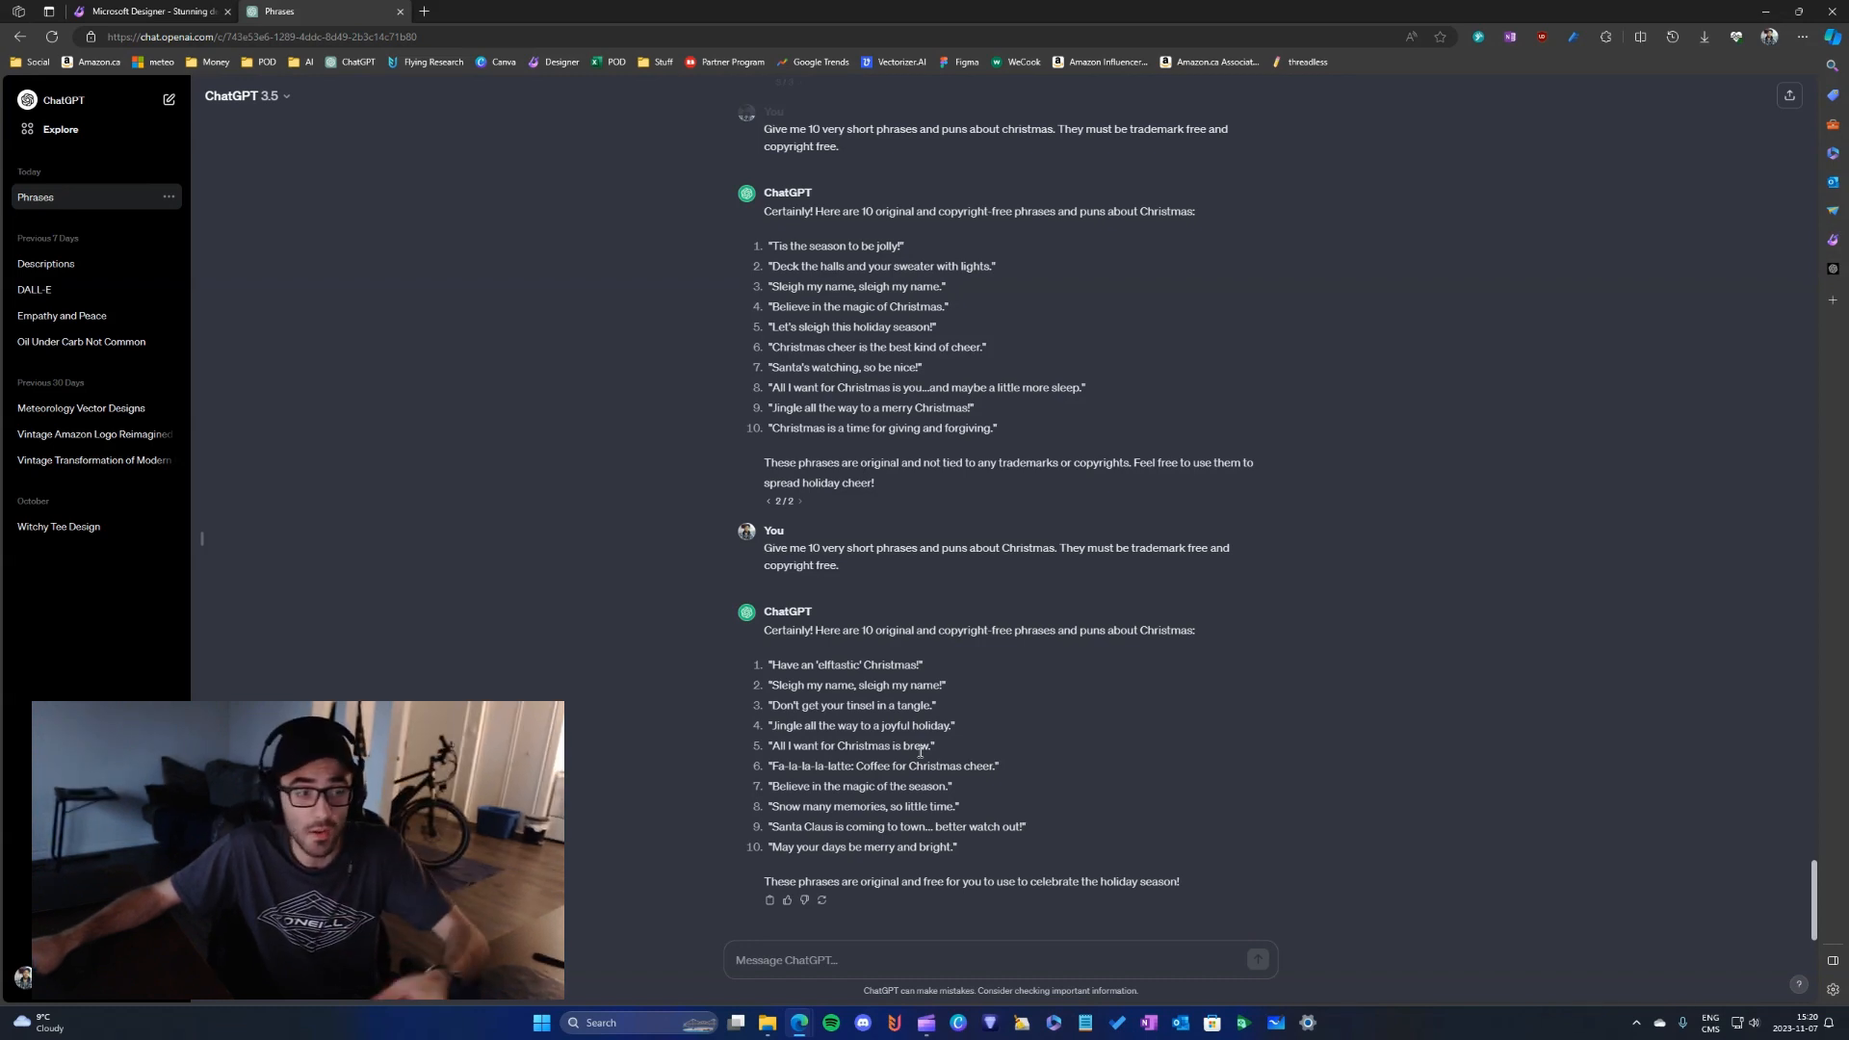
# - Copy the generated phrase "Jingle all the way to a joyful holiday" into the TM Search in Flying Research
pyautogui.moveTo(772, 761); pyautogui.dragTo(773, 753)
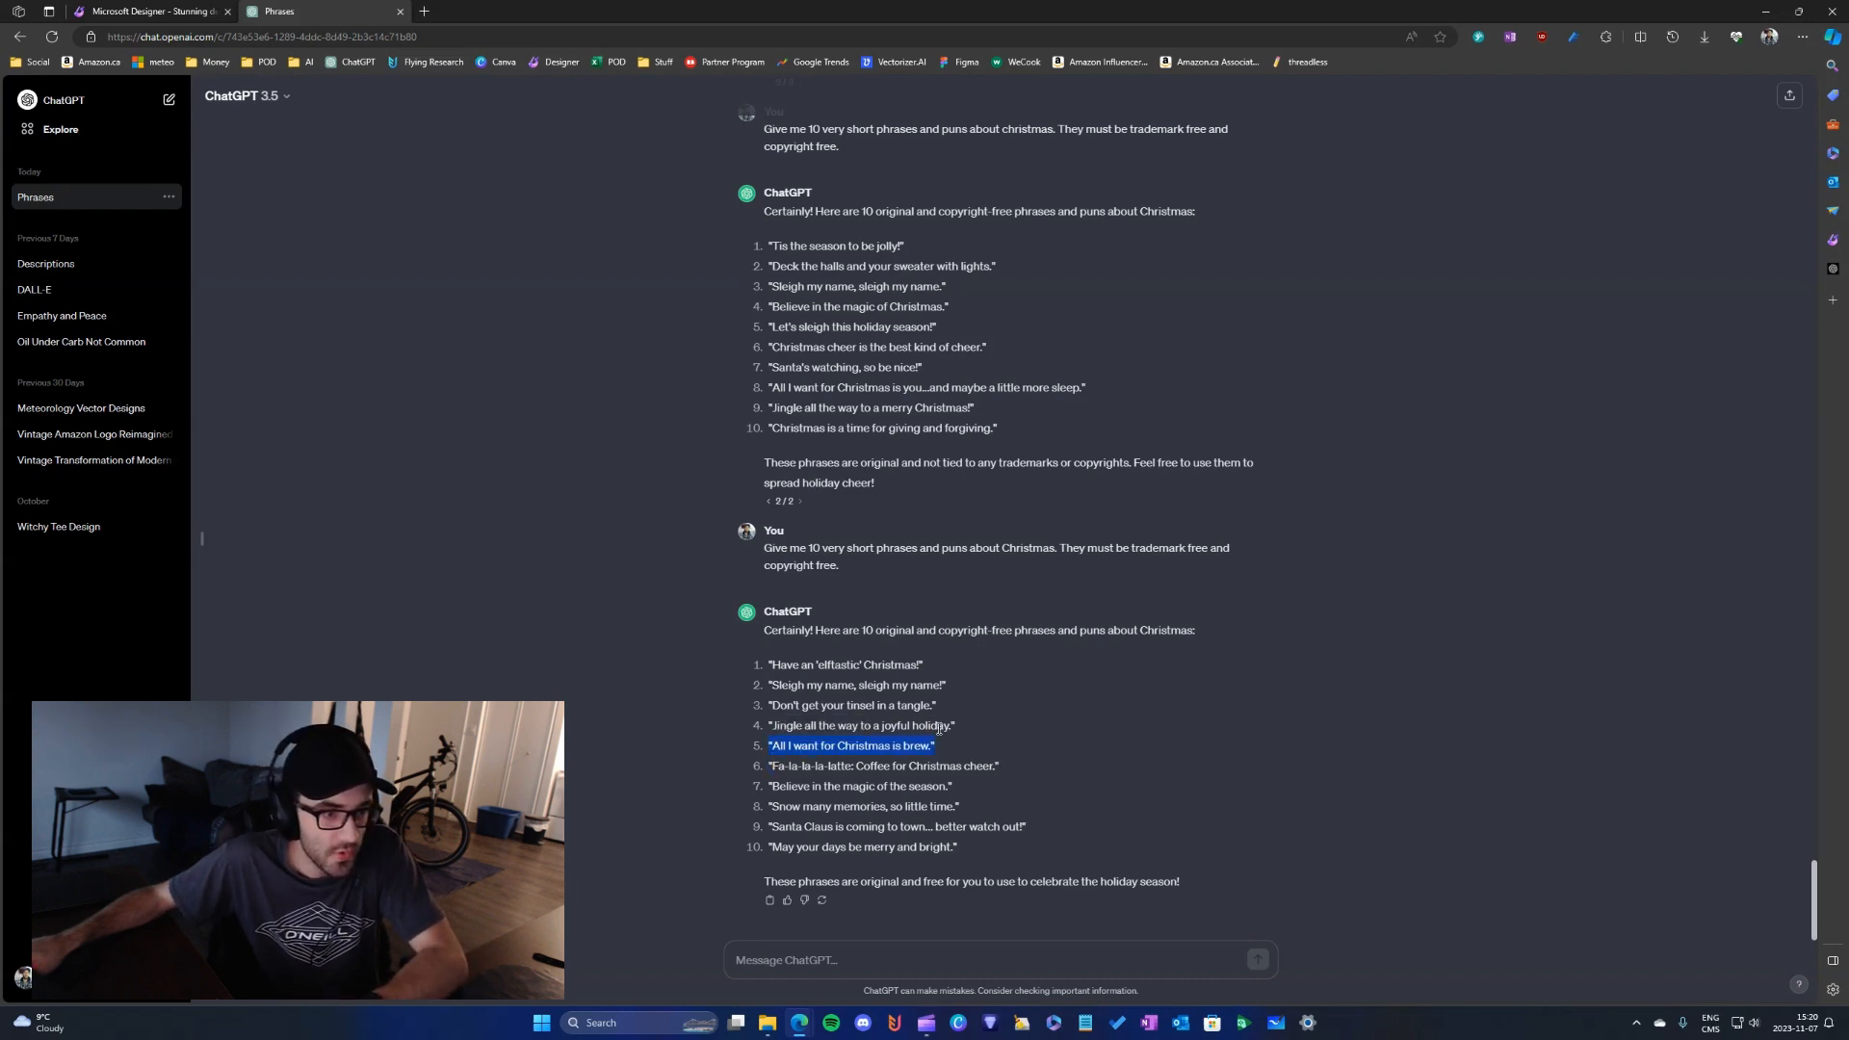
pyautogui.moveTo(947, 729); pyautogui.dragTo(777, 729)
pyautogui.hotkey('ctrl', 'c')
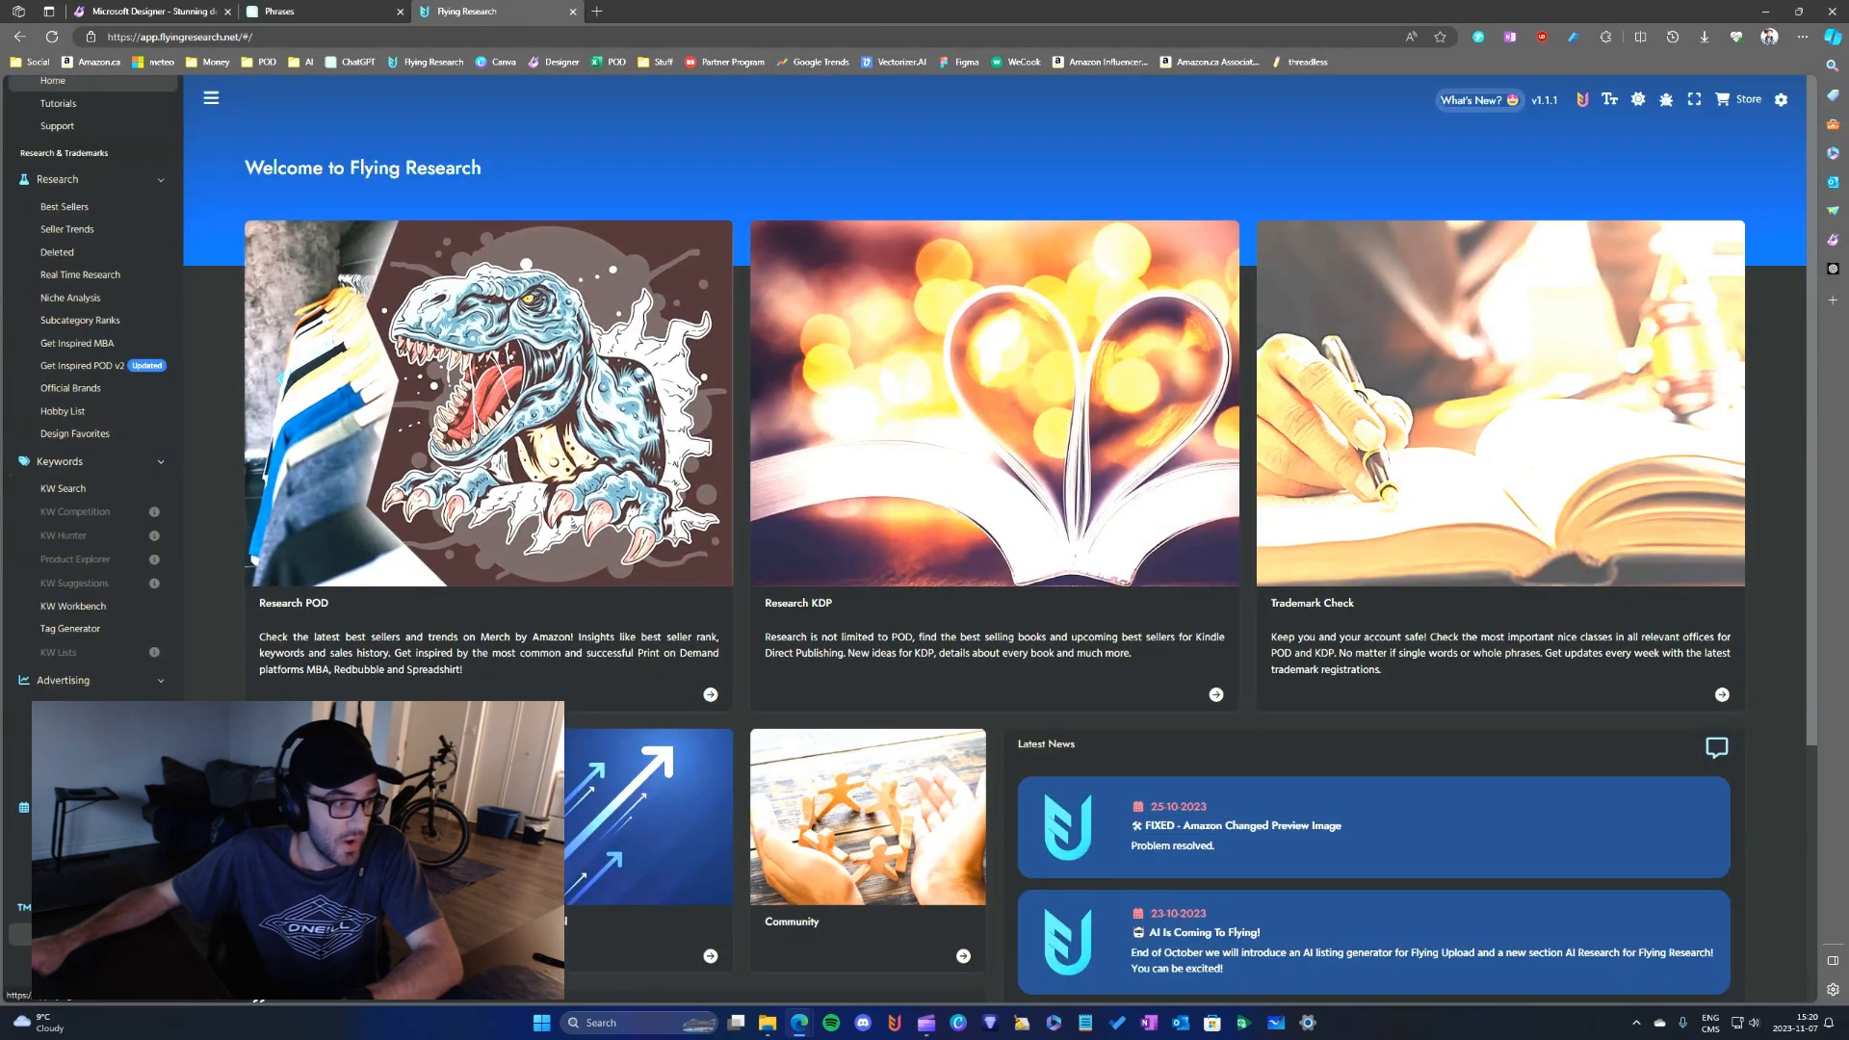
pyautogui.click(63, 934)
pyautogui.click(1008, 280)
pyautogui.hotkey('ctrl', 'v')
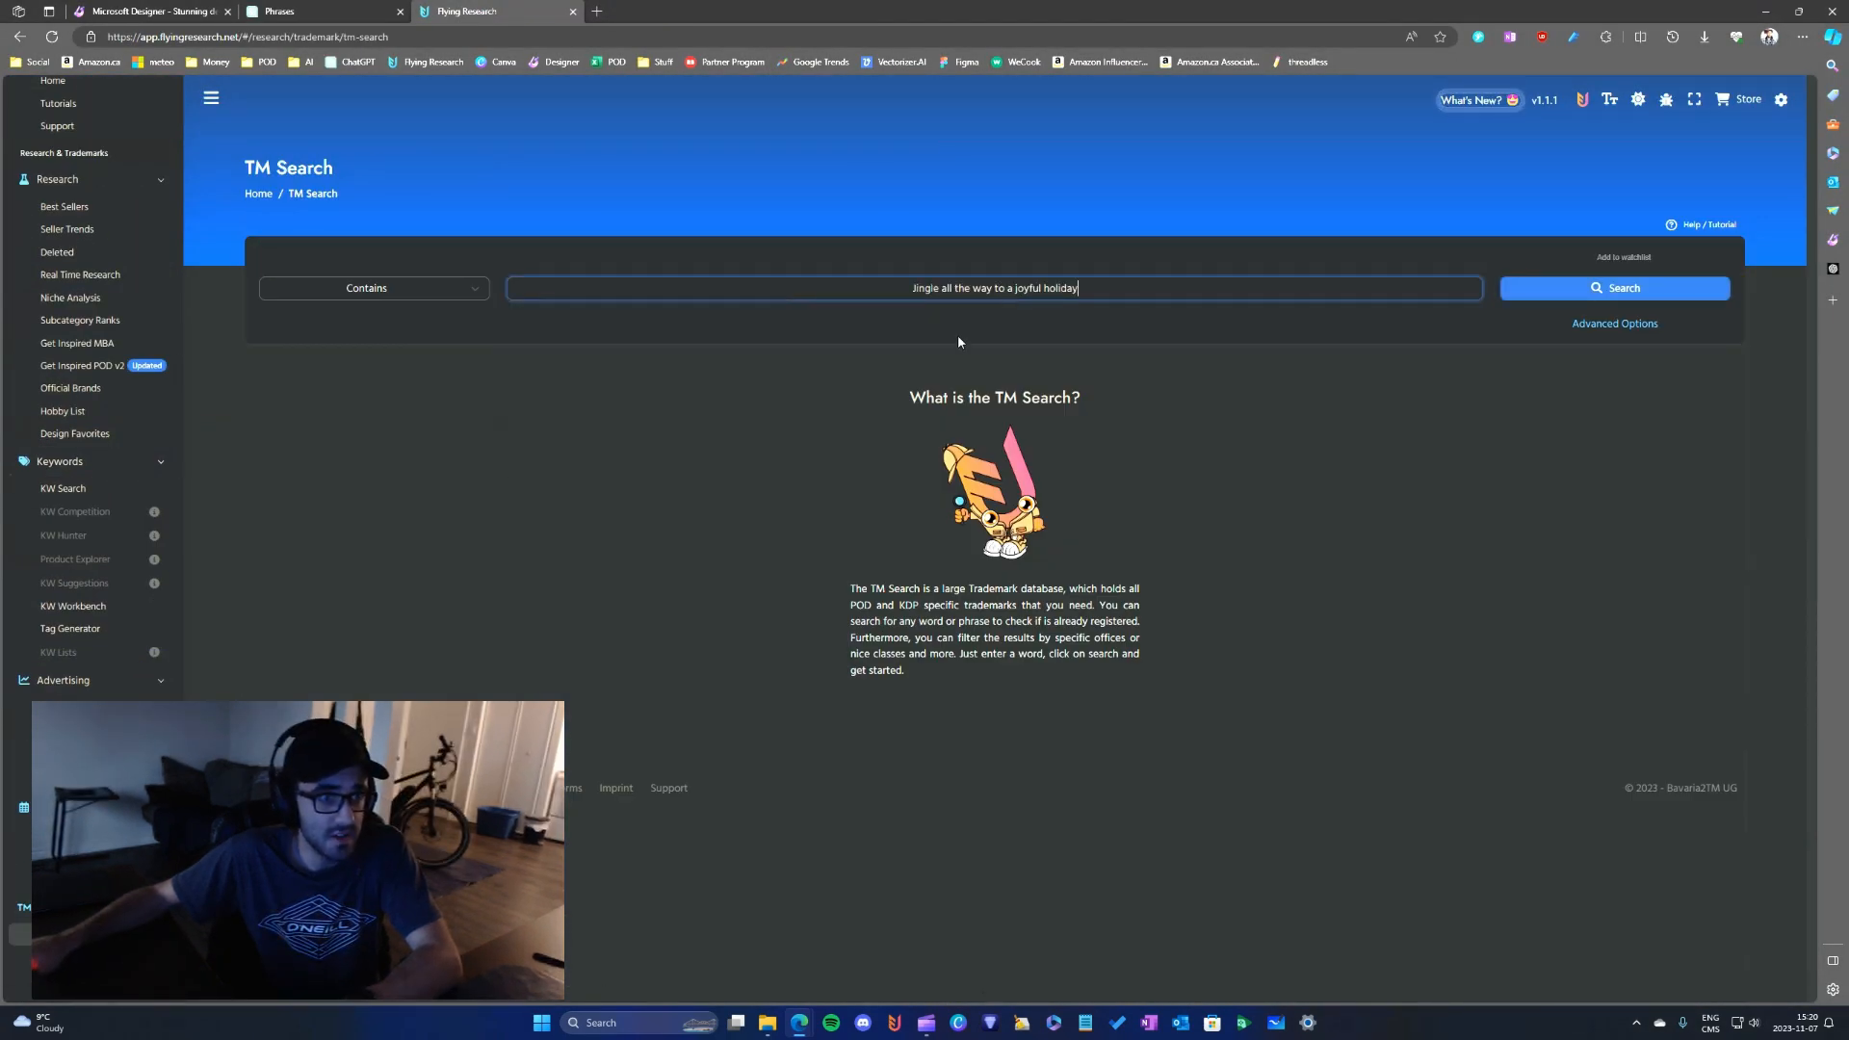
# - Run the trademark search for "Jingle all the way to a joyful holiday" with the Contains match option
pyautogui.scroll(3, 91, 572)
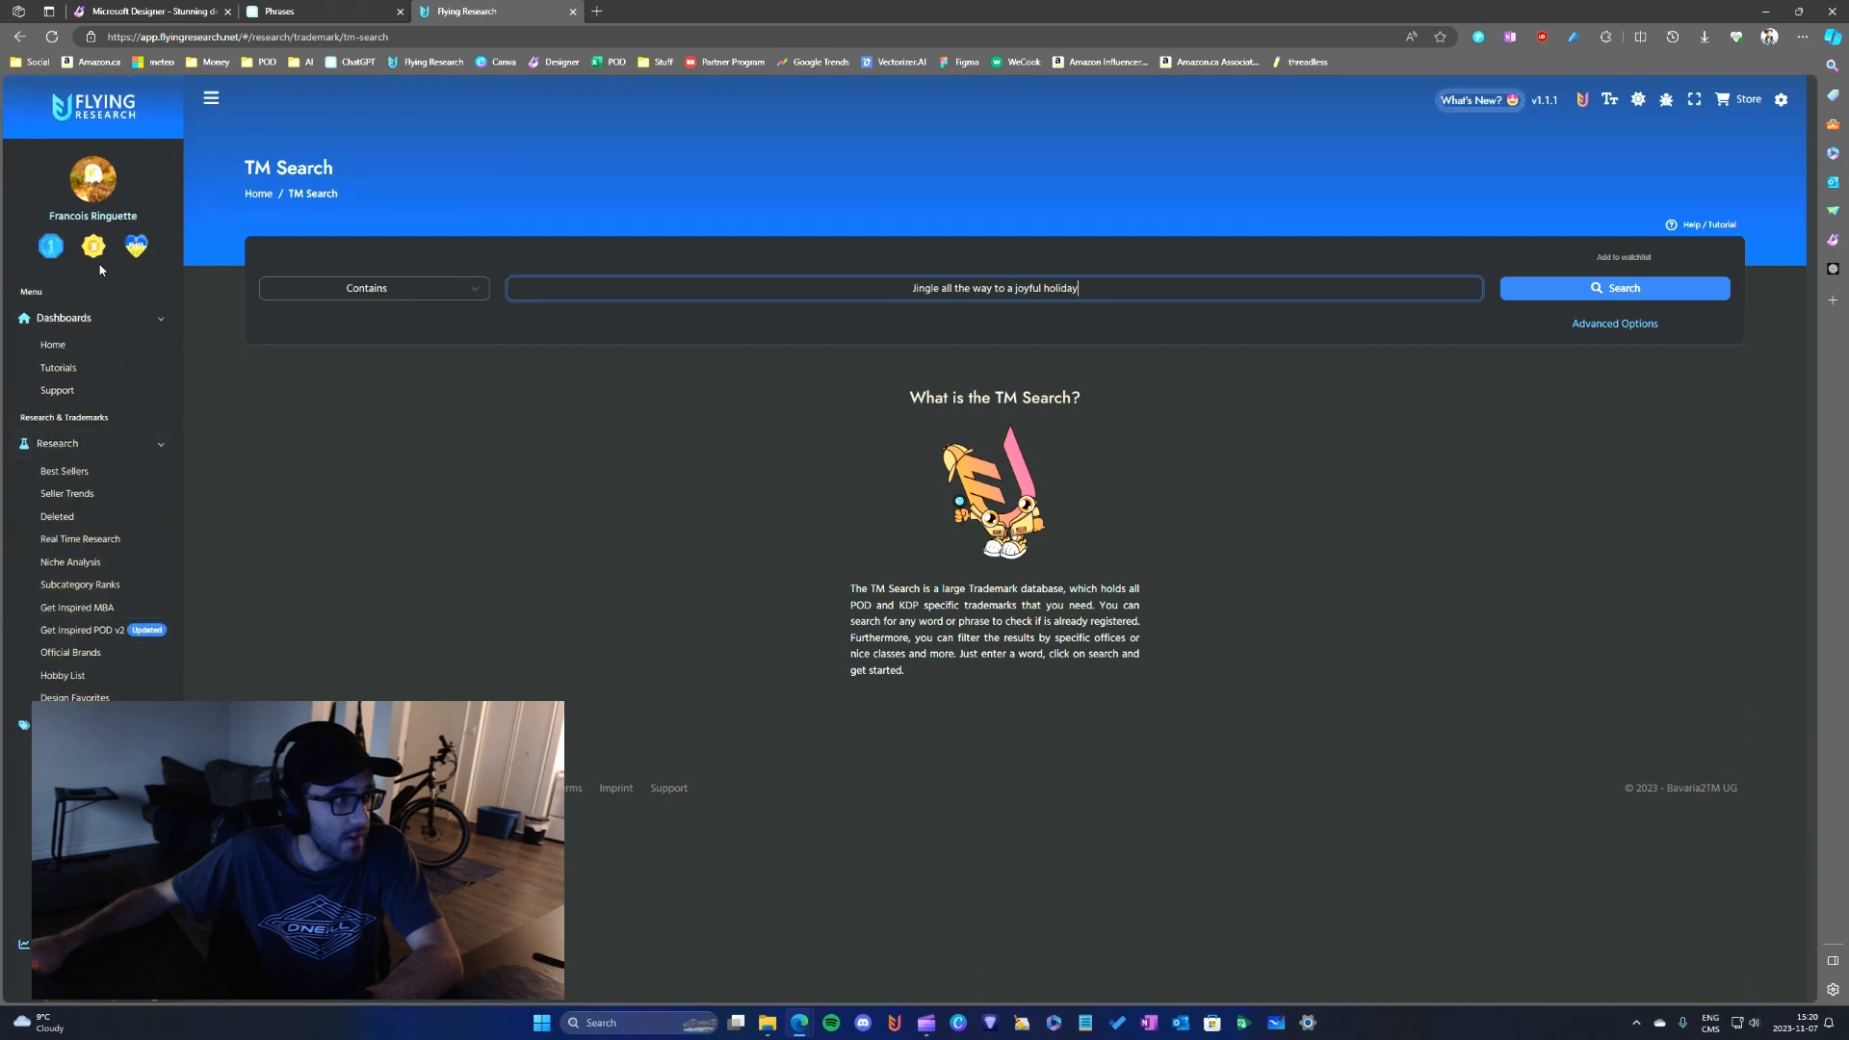
pyautogui.scroll(-3, 135, 616)
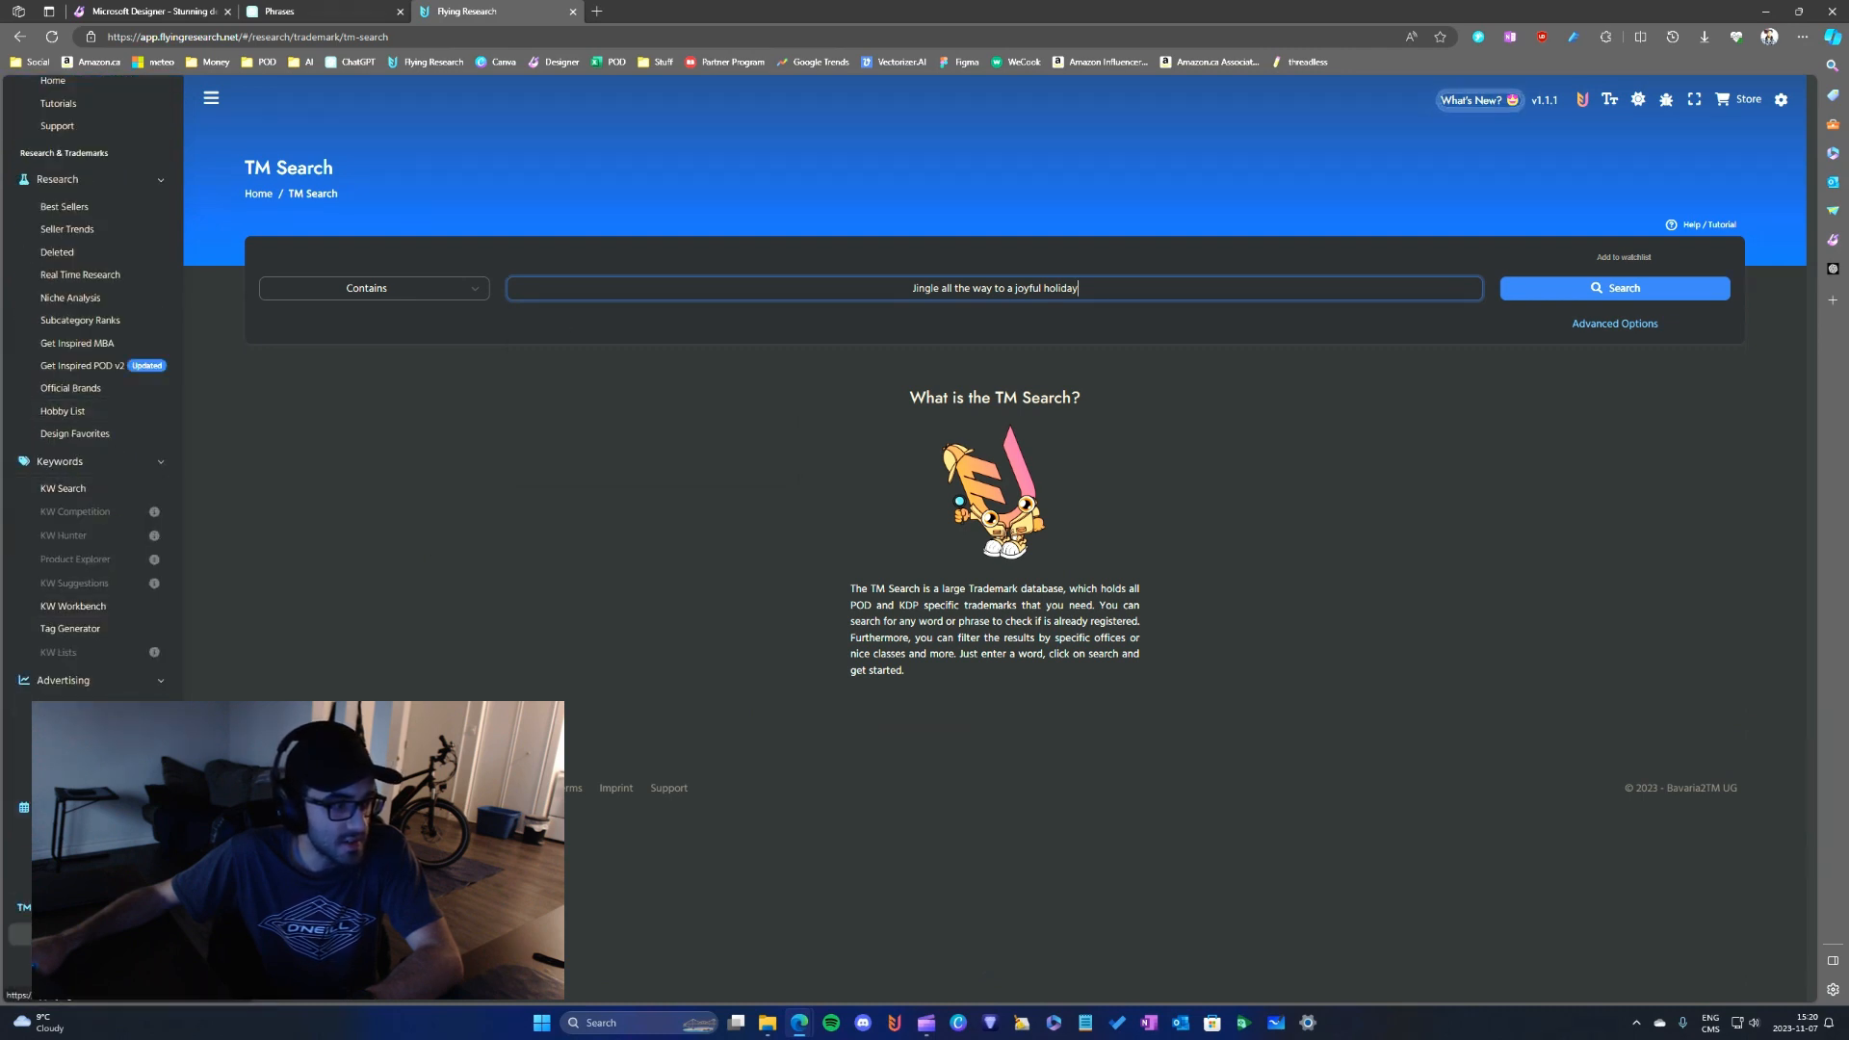
pyautogui.click(77, 935)
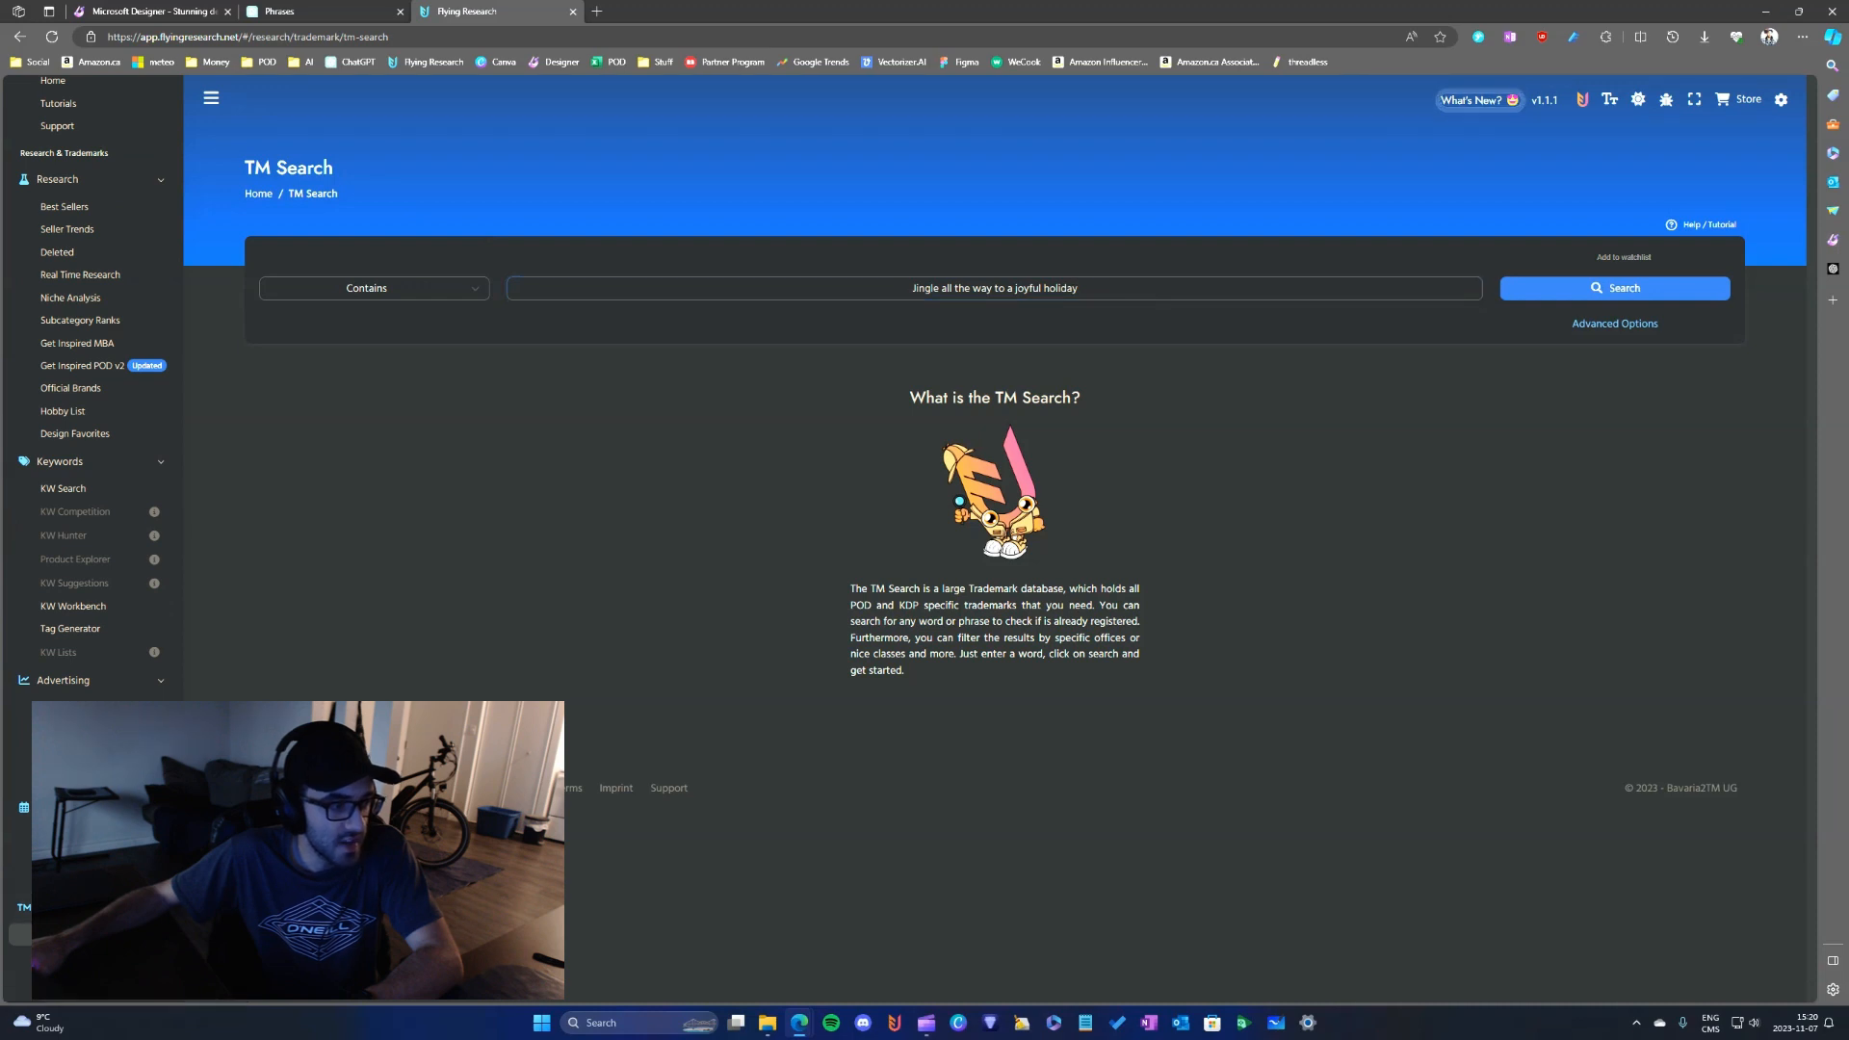
pyautogui.click(1055, 296)
pyautogui.tripleClick(1096, 282)
pyautogui.click(1096, 283)
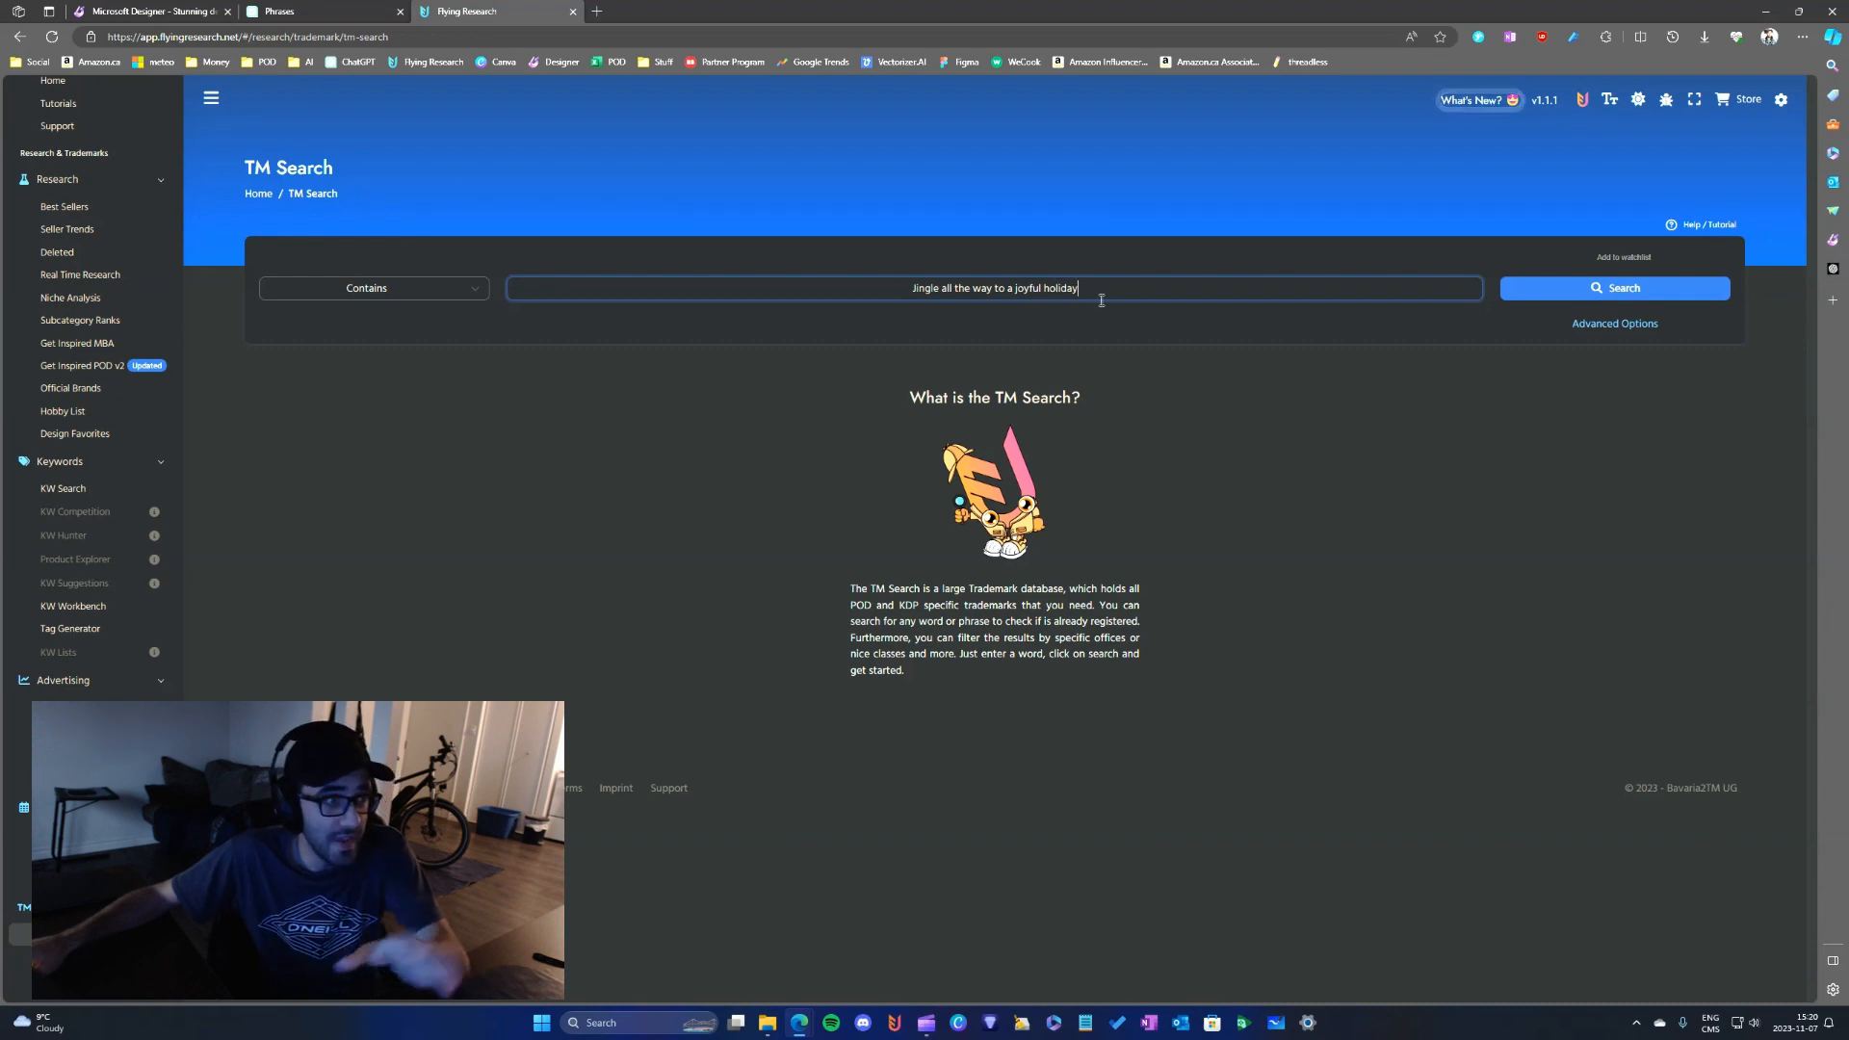
pyautogui.click(1625, 292)
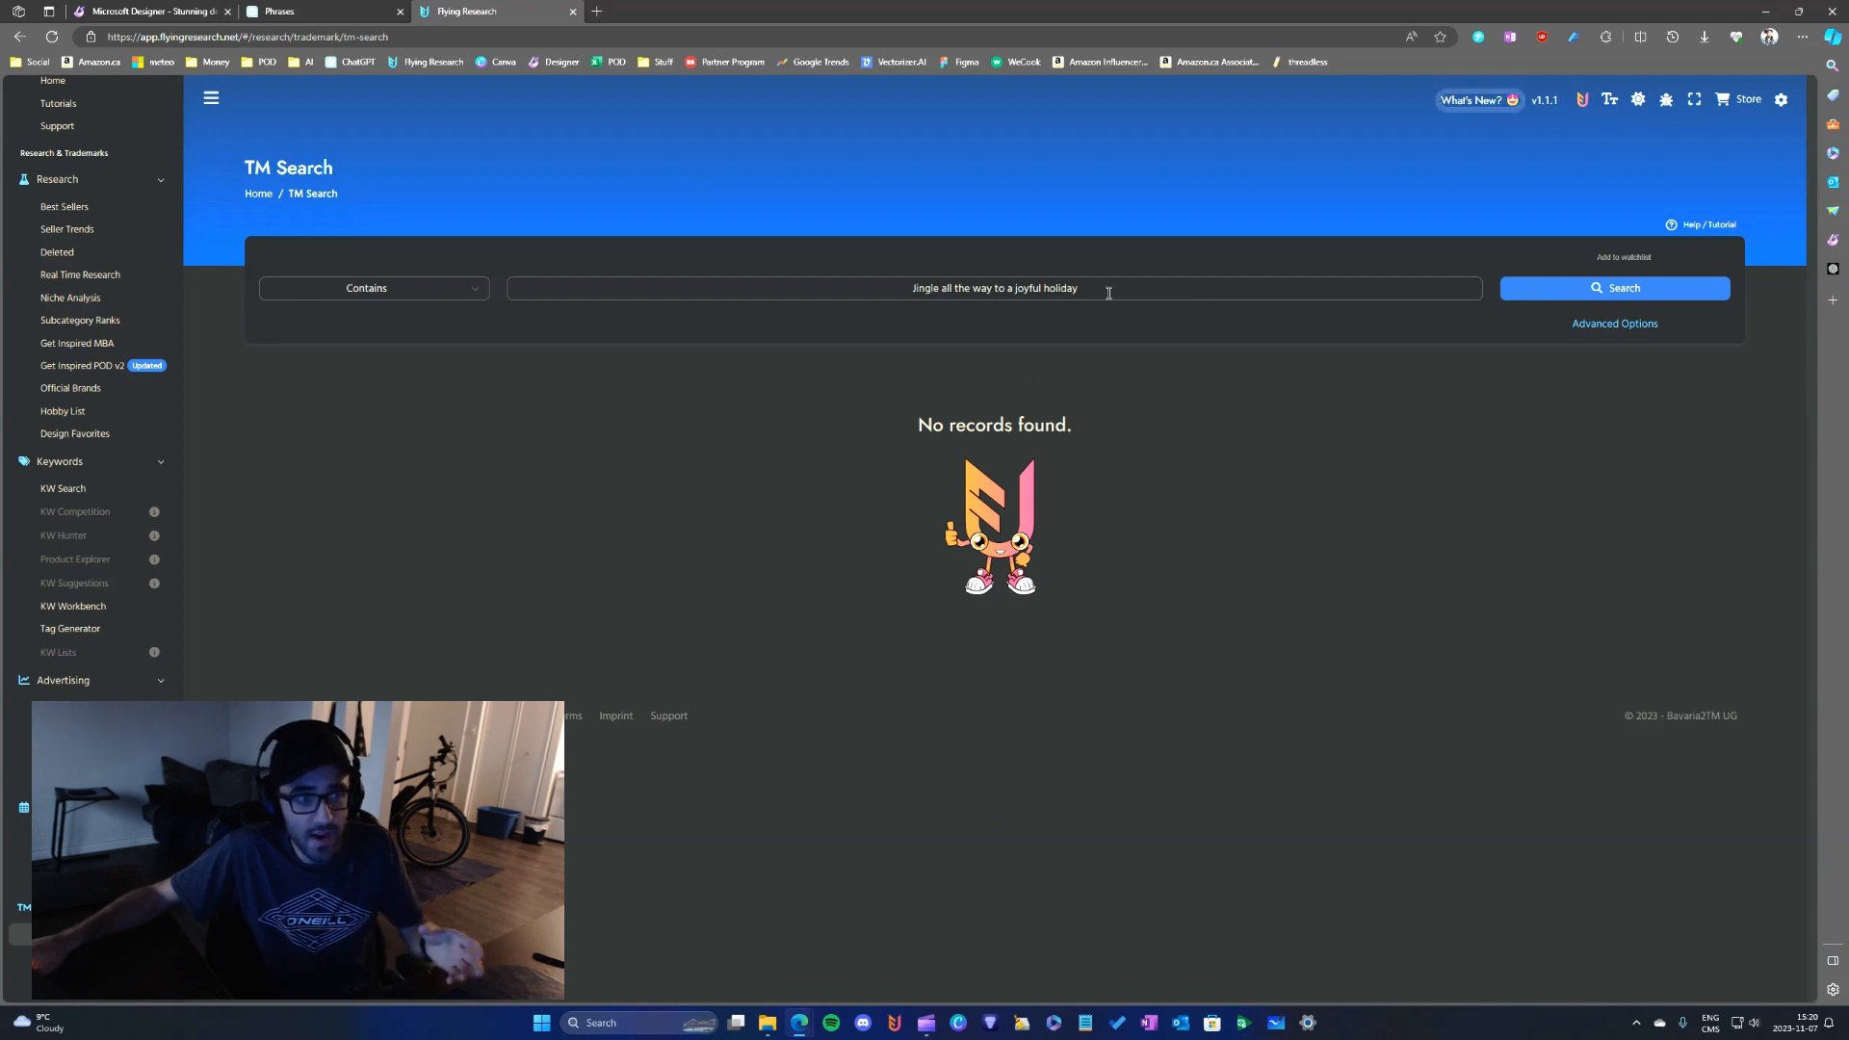
# - Search the trademark database for "let it snow" in place of the previous phrase
pyautogui.moveTo(1108, 288); pyautogui.dragTo(785, 255)
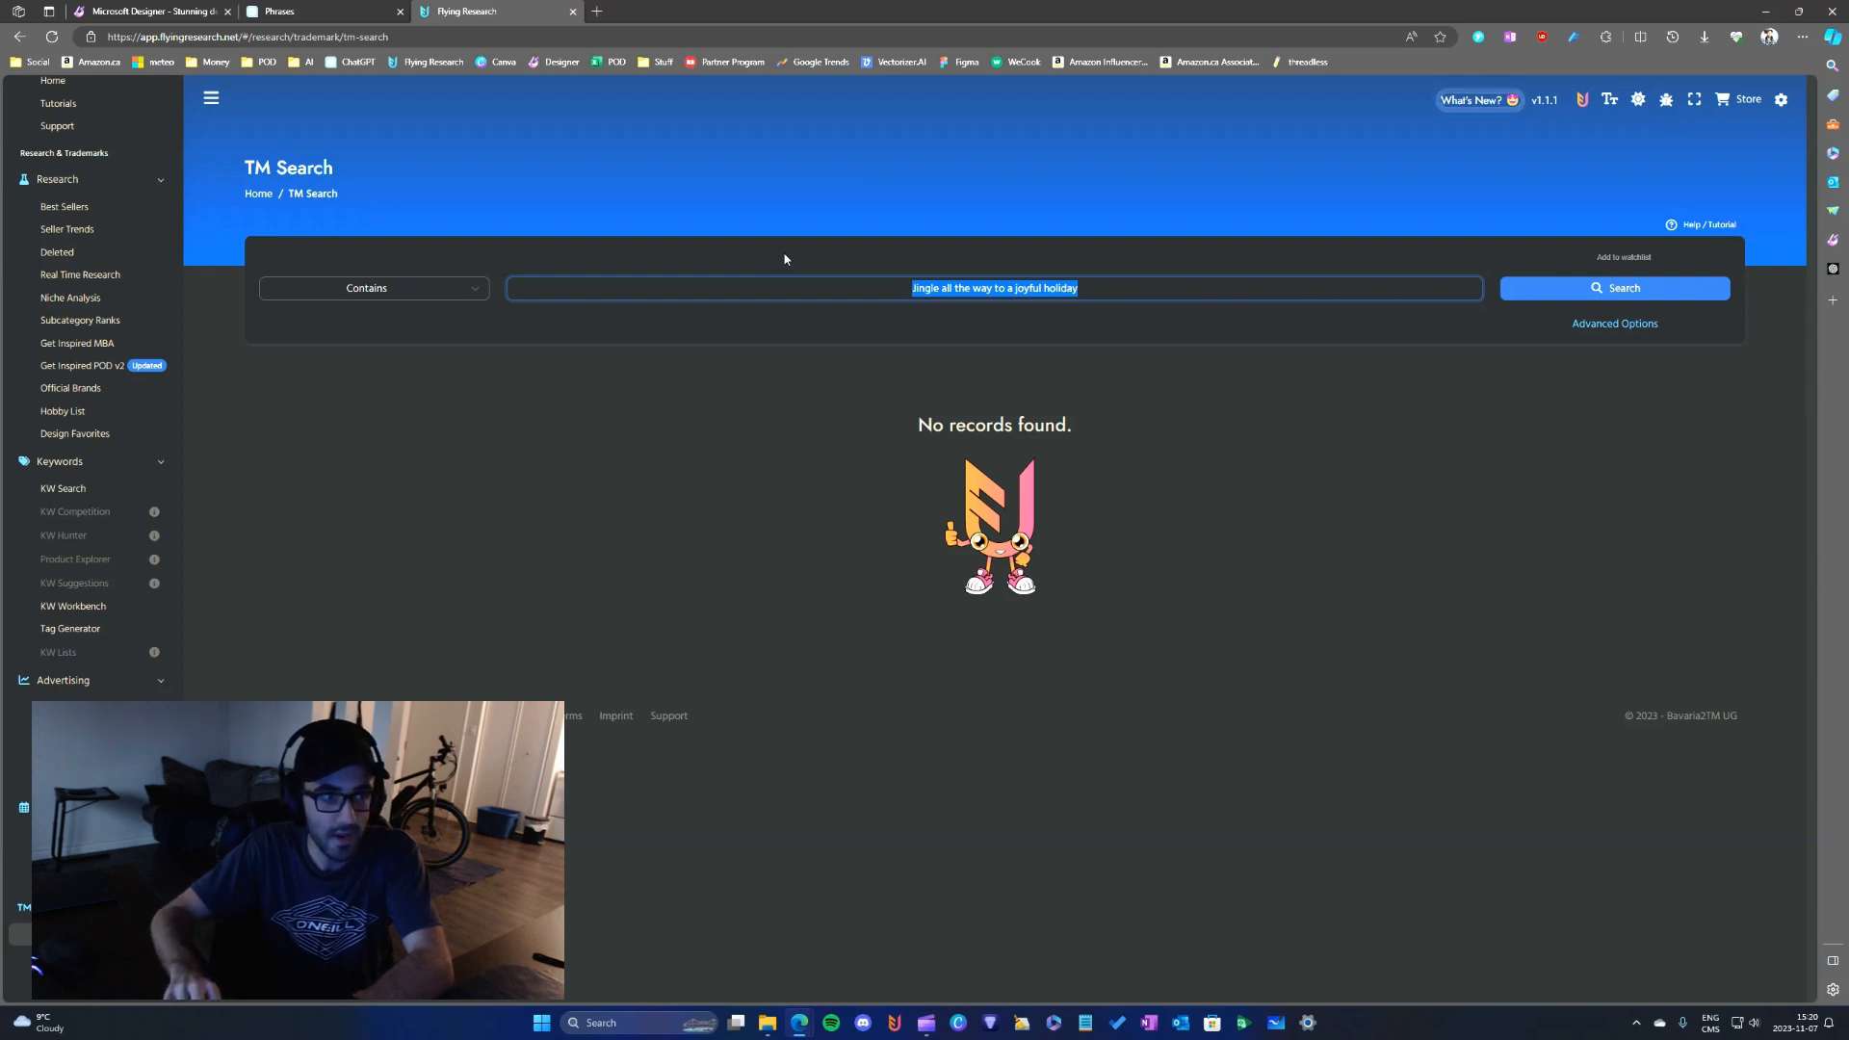
pyautogui.write('let it')
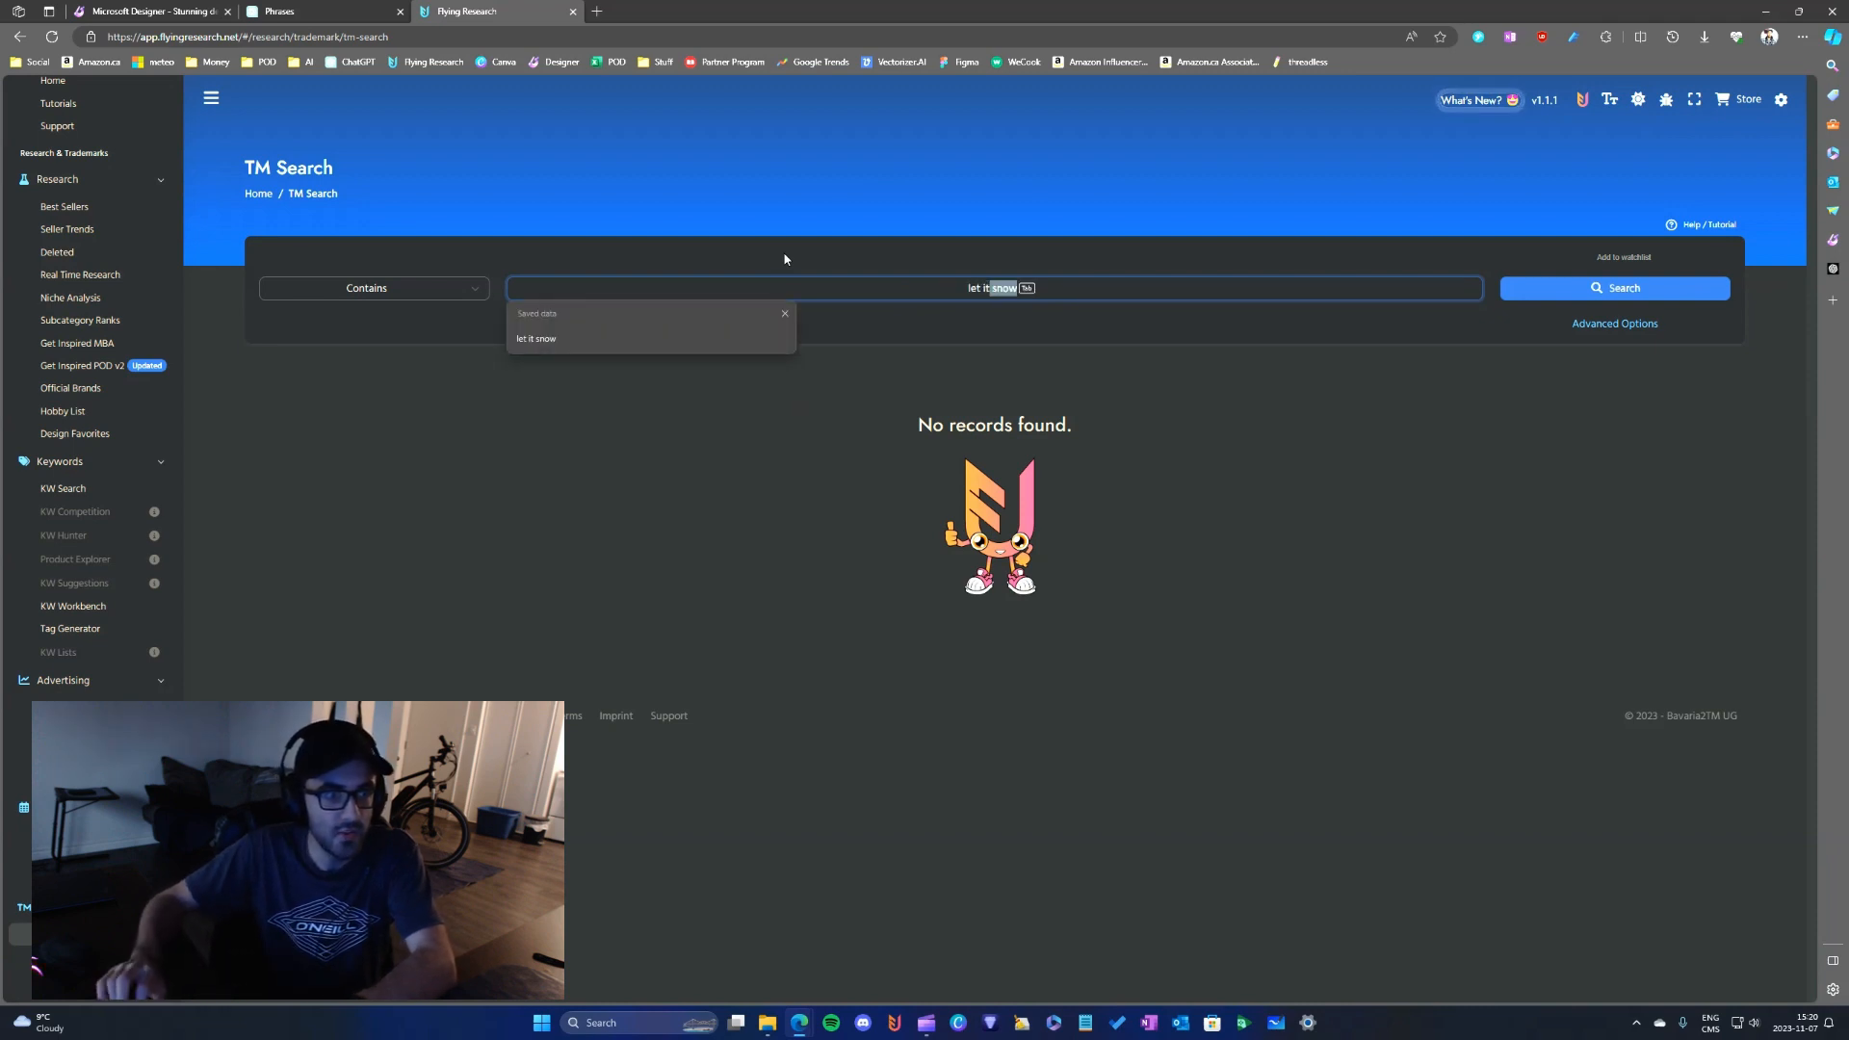
pyautogui.press('Tab')
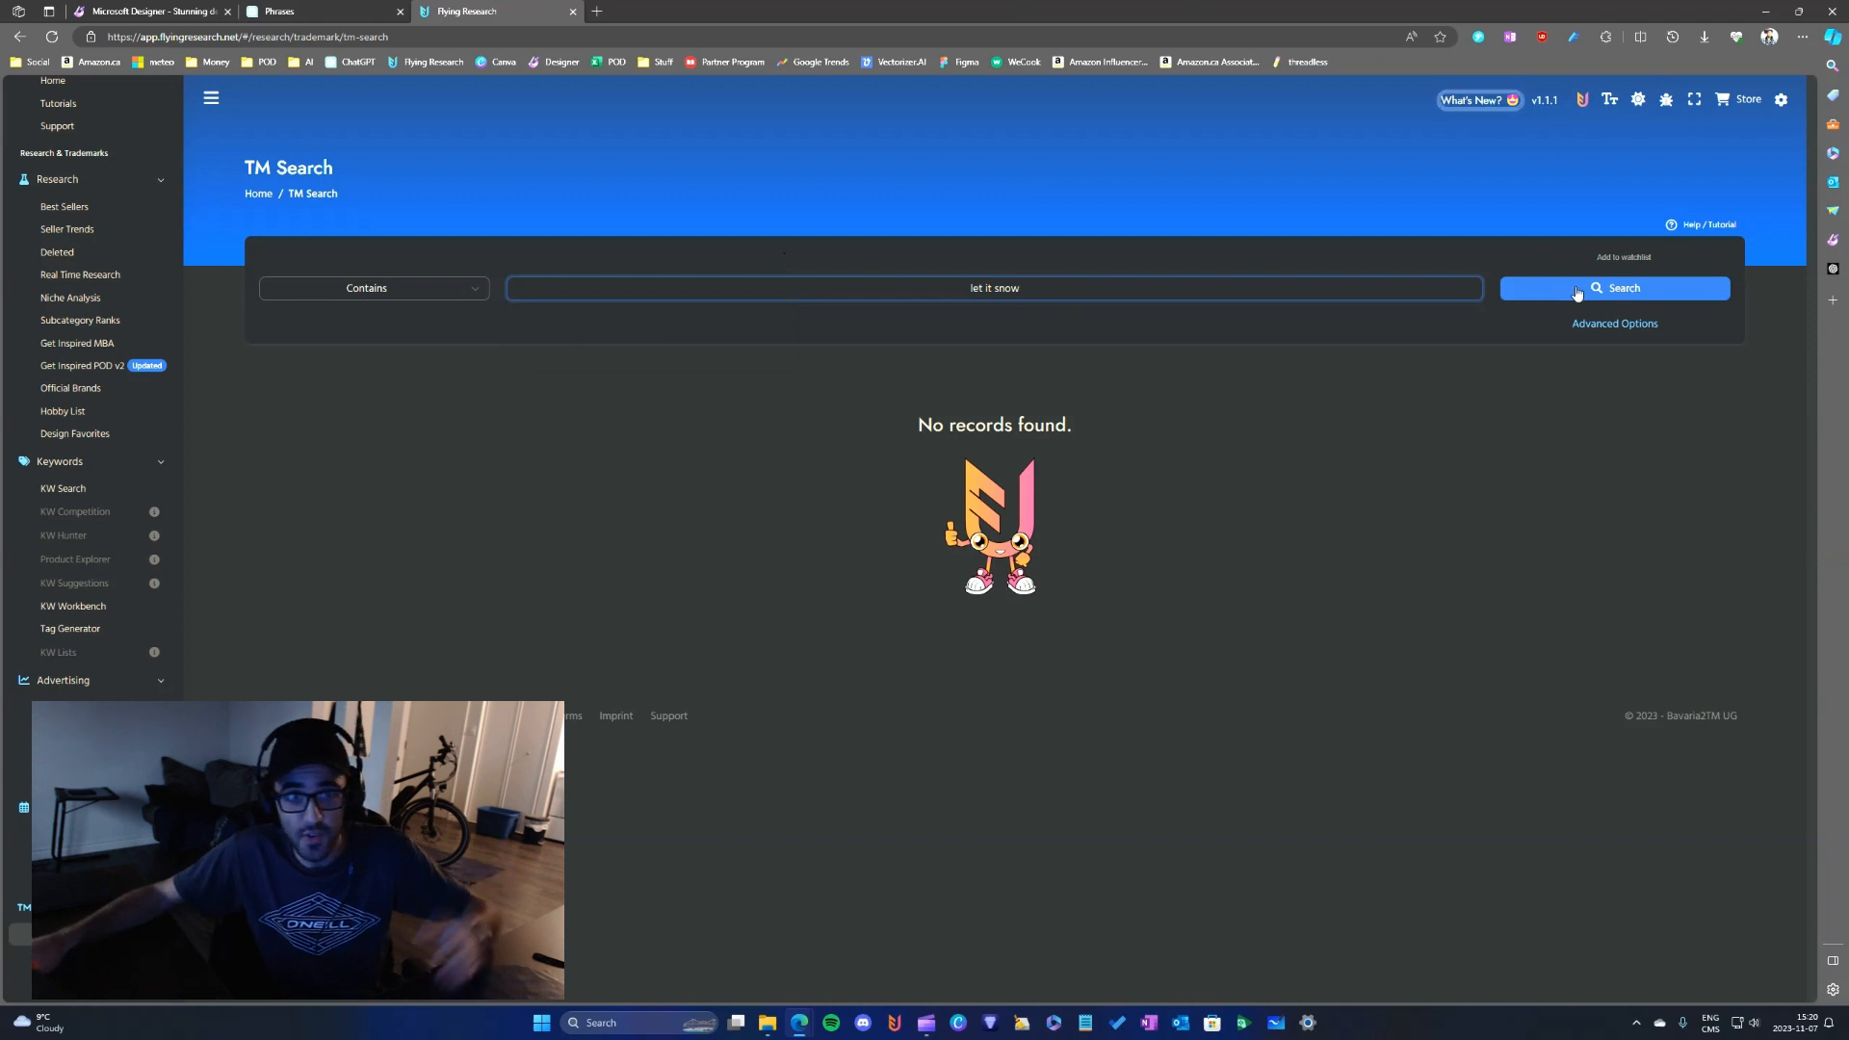
pyautogui.click(1577, 293)
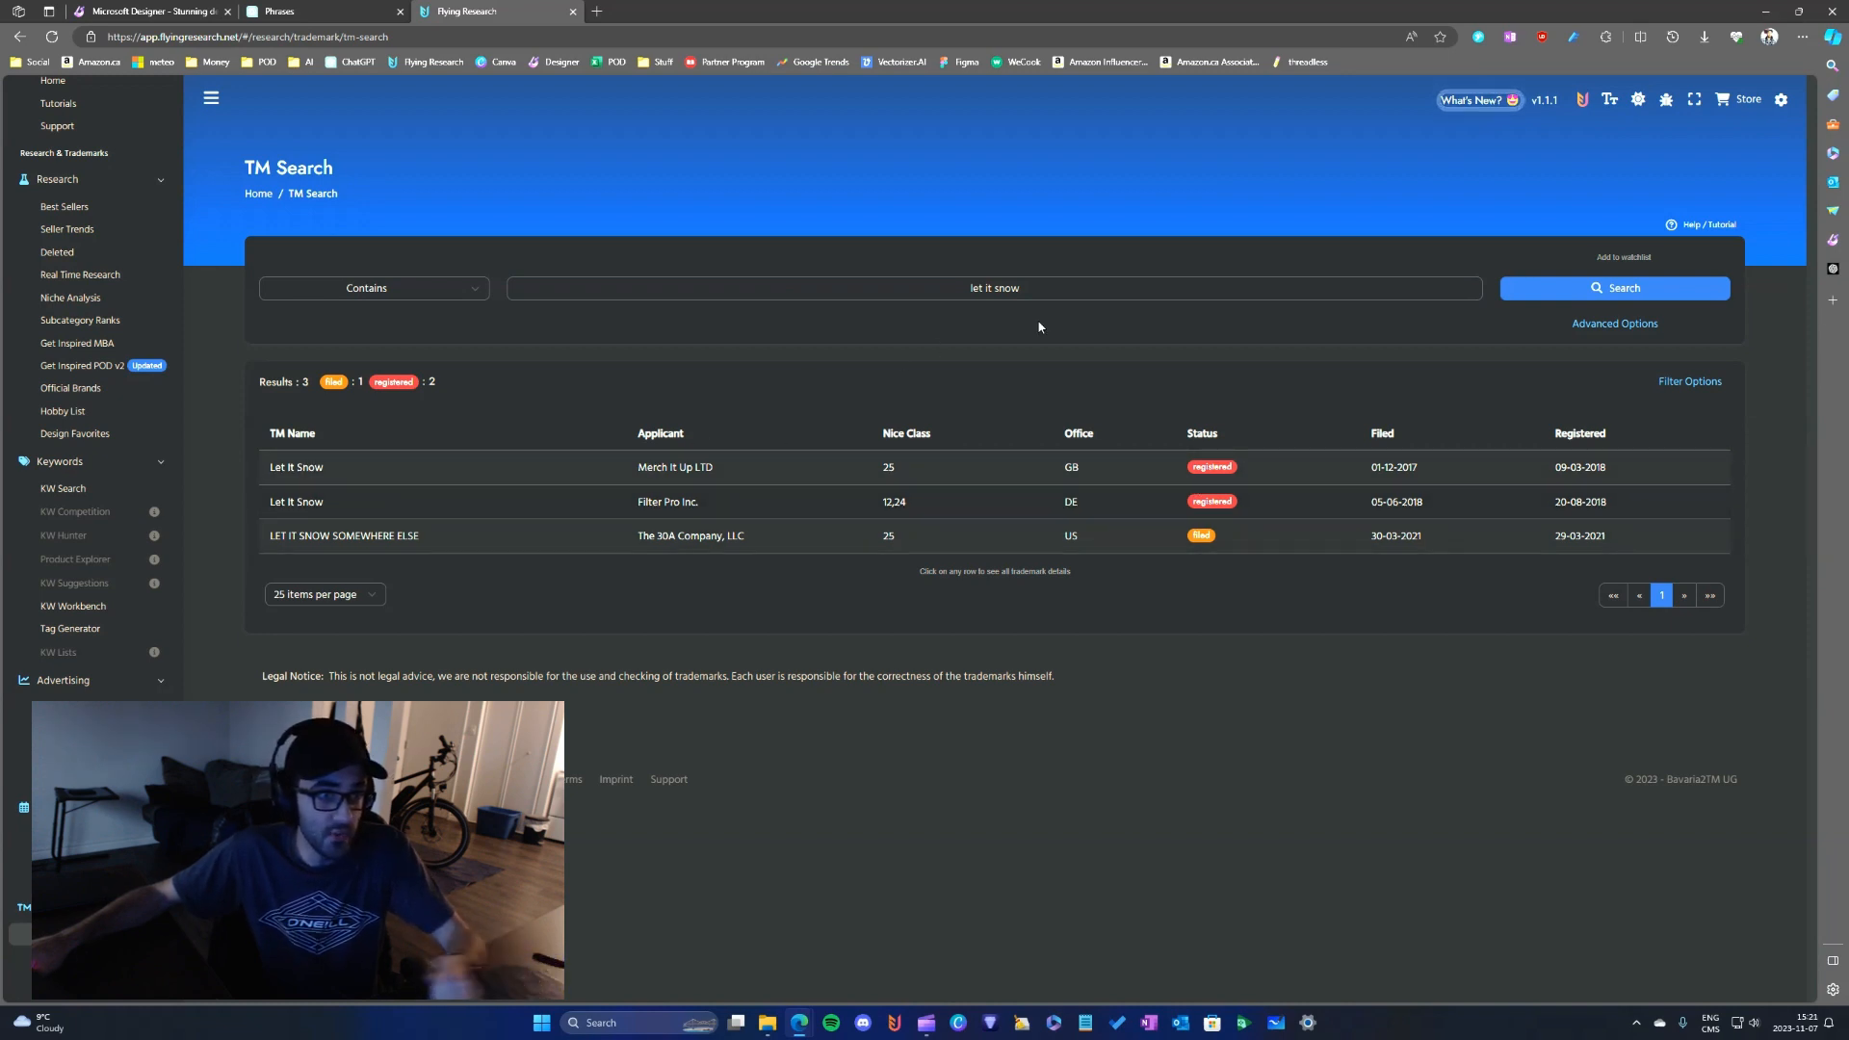
pyautogui.click(1029, 288)
pyautogui.doubleClick(1031, 288)
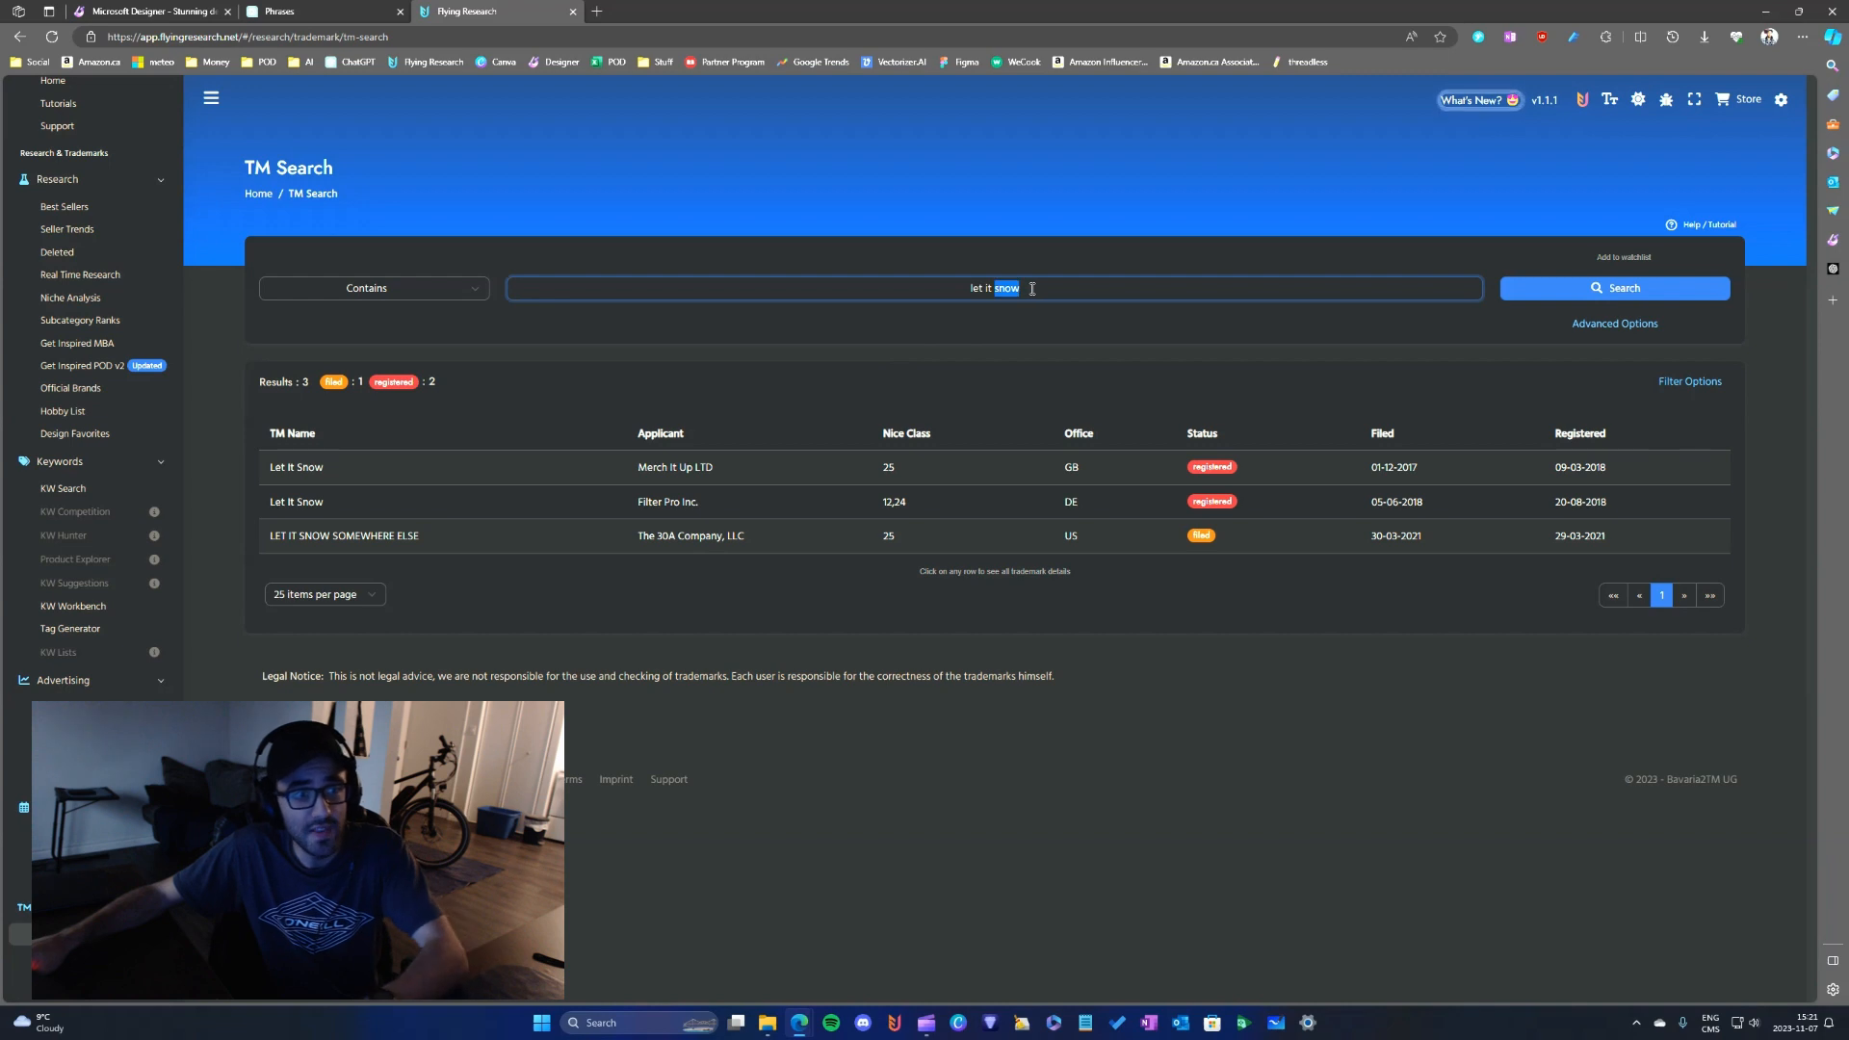
# - Return to the ChatGPT phrase list and move the Flying Research page out of this browser window
pyautogui.click(339, 10)
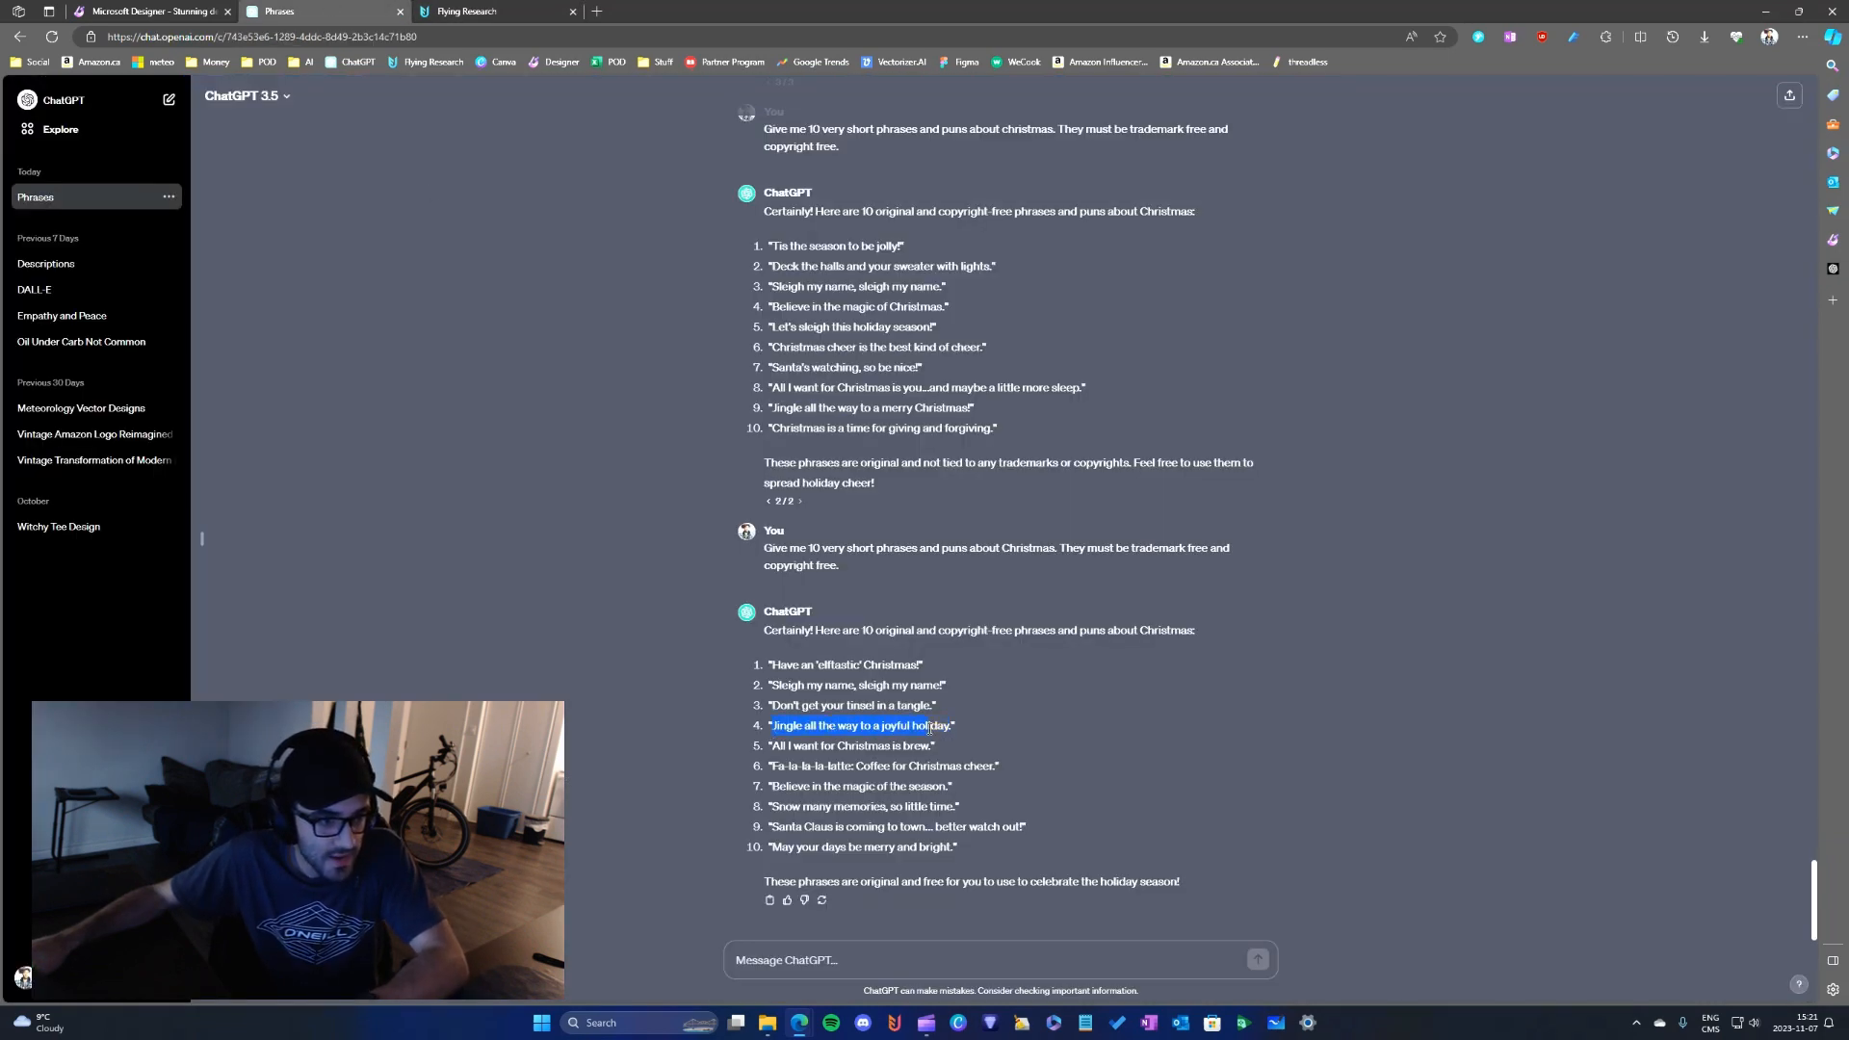
pyautogui.moveTo(477, 11); pyautogui.dragTo(1848, 29)
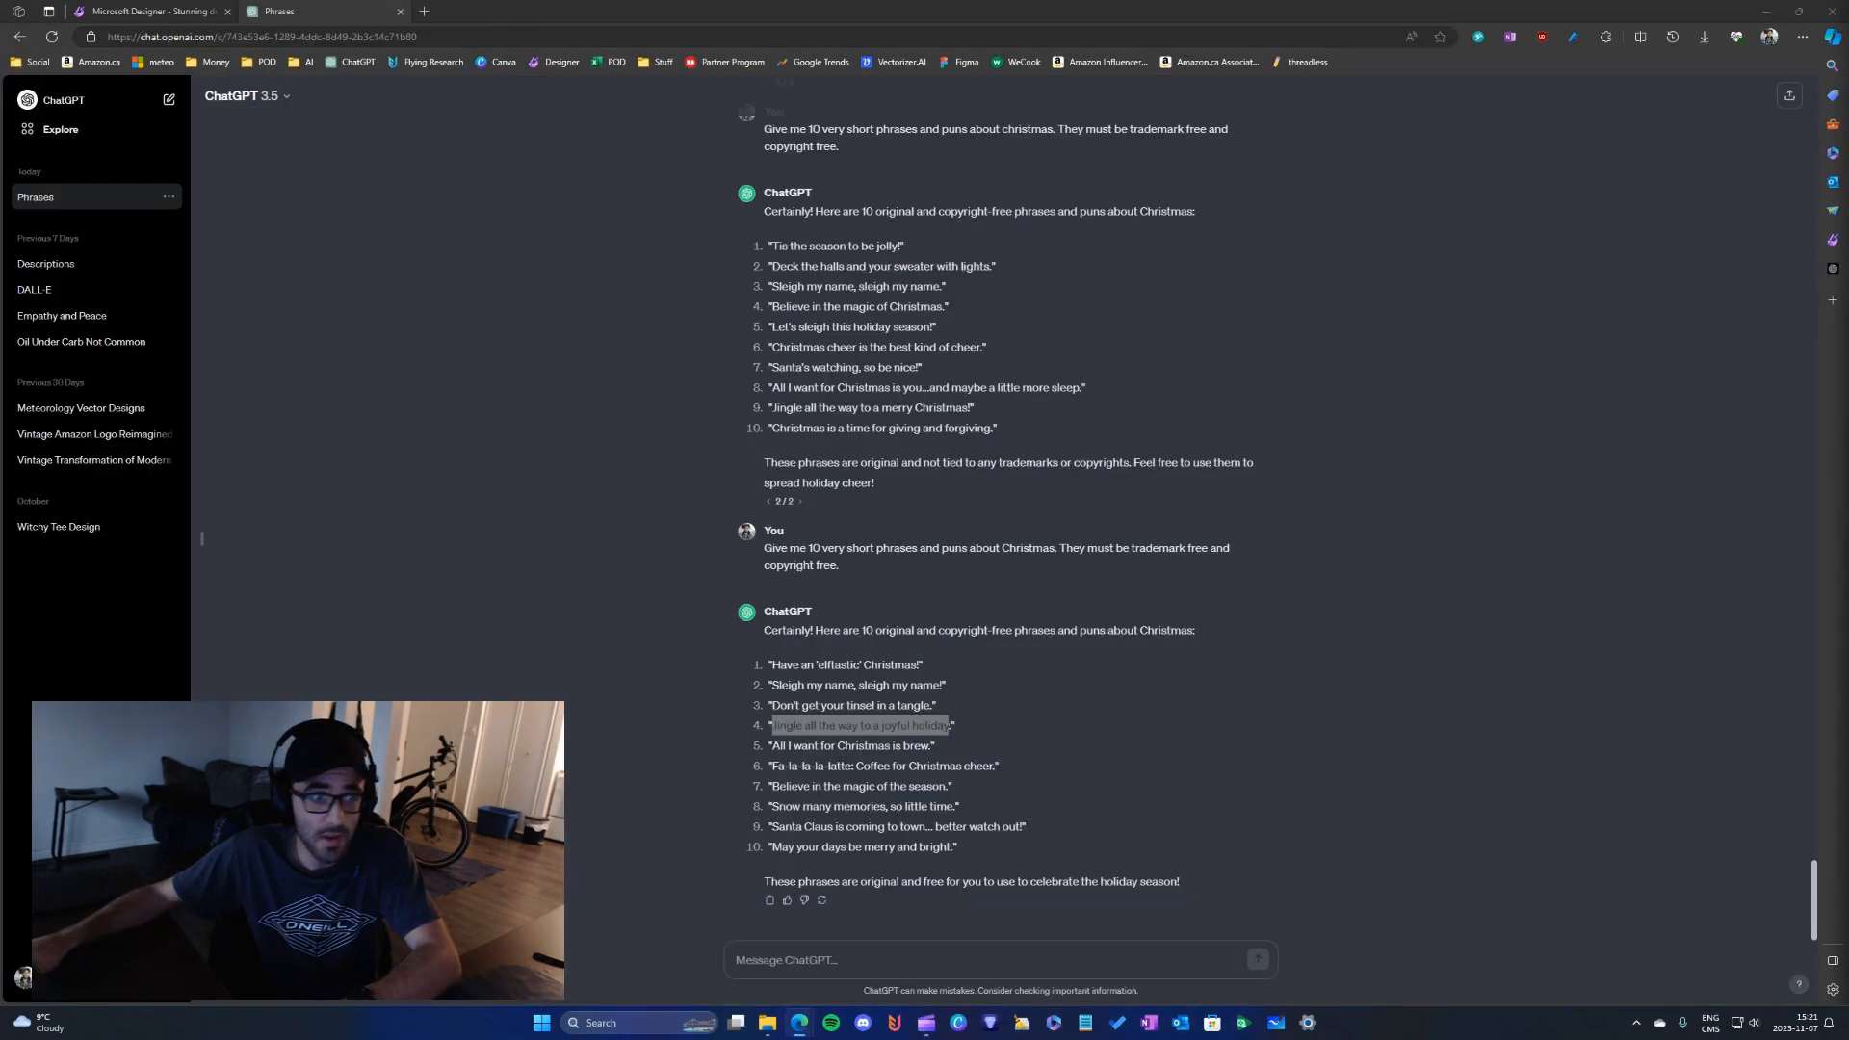
# - Select the phrase "Jingle all the way to a joyful holiday." in the ChatGPT list and switch to Microsoft Designer
pyautogui.click(886, 723)
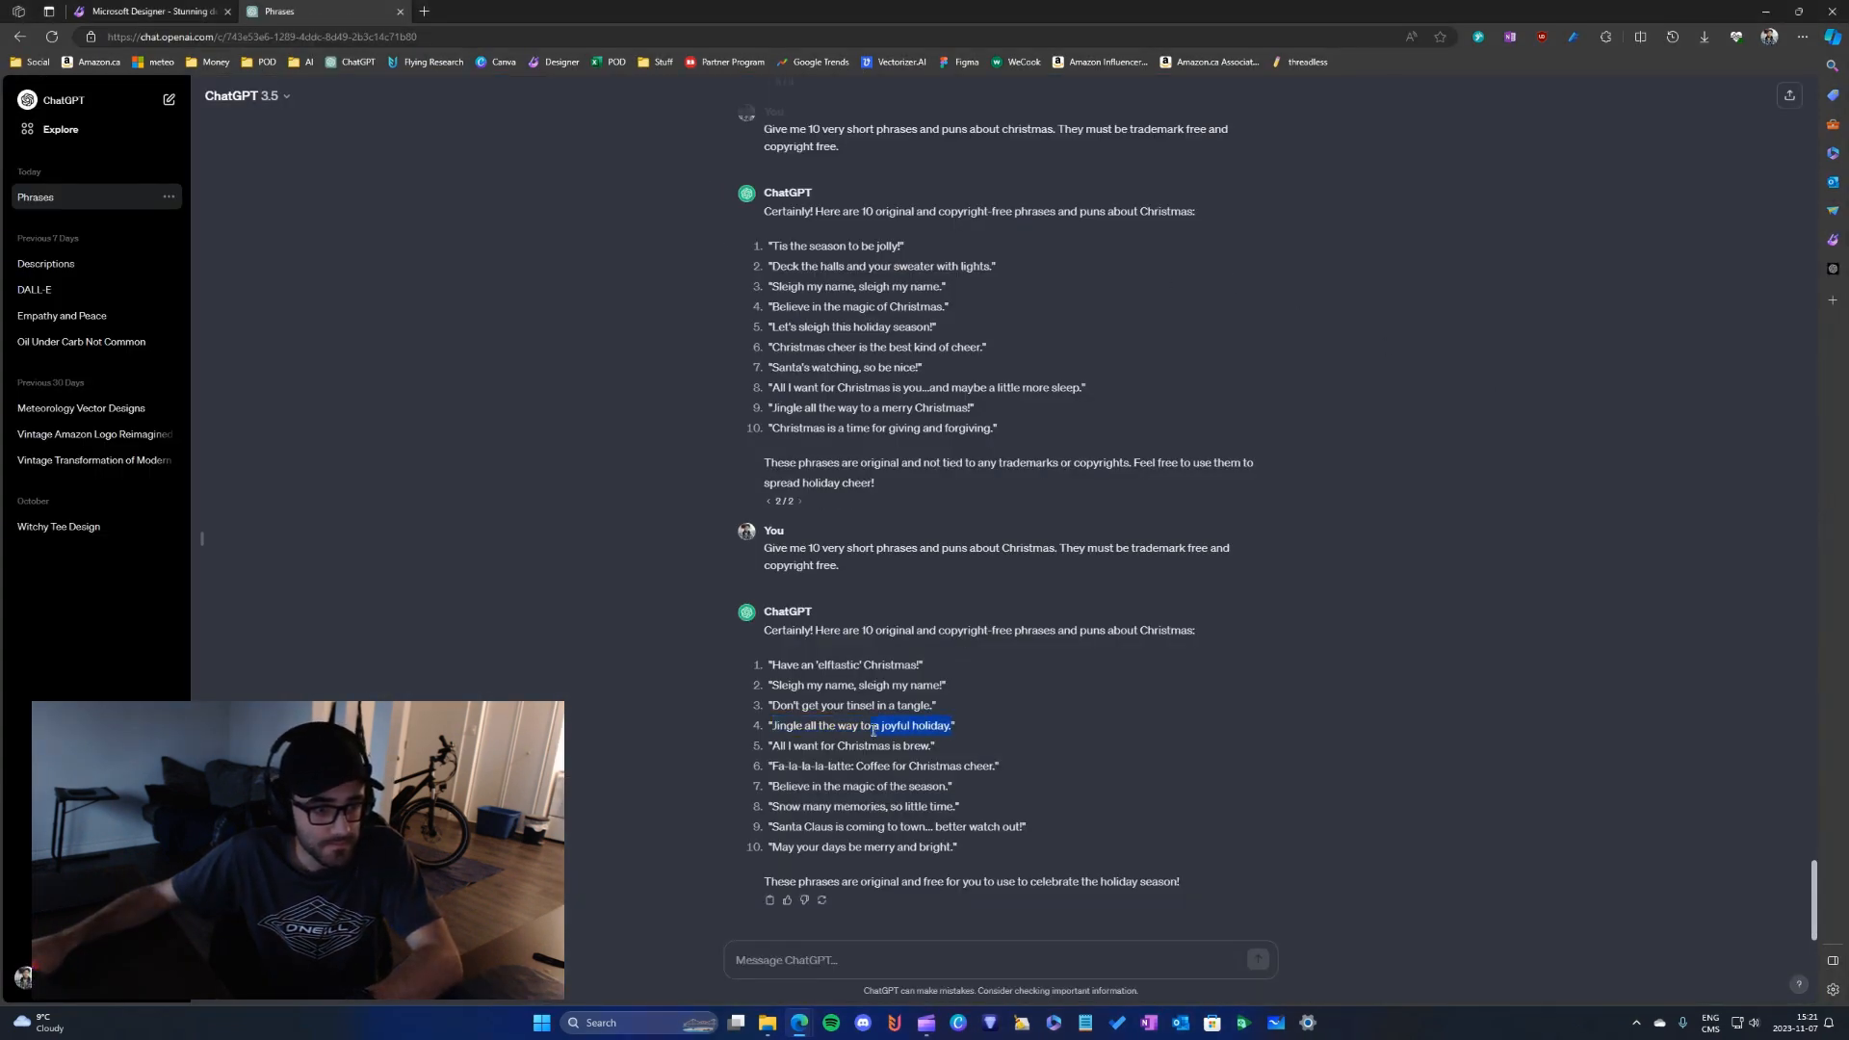
pyautogui.moveTo(873, 729); pyautogui.dragTo(763, 736)
pyautogui.click(208, 6)
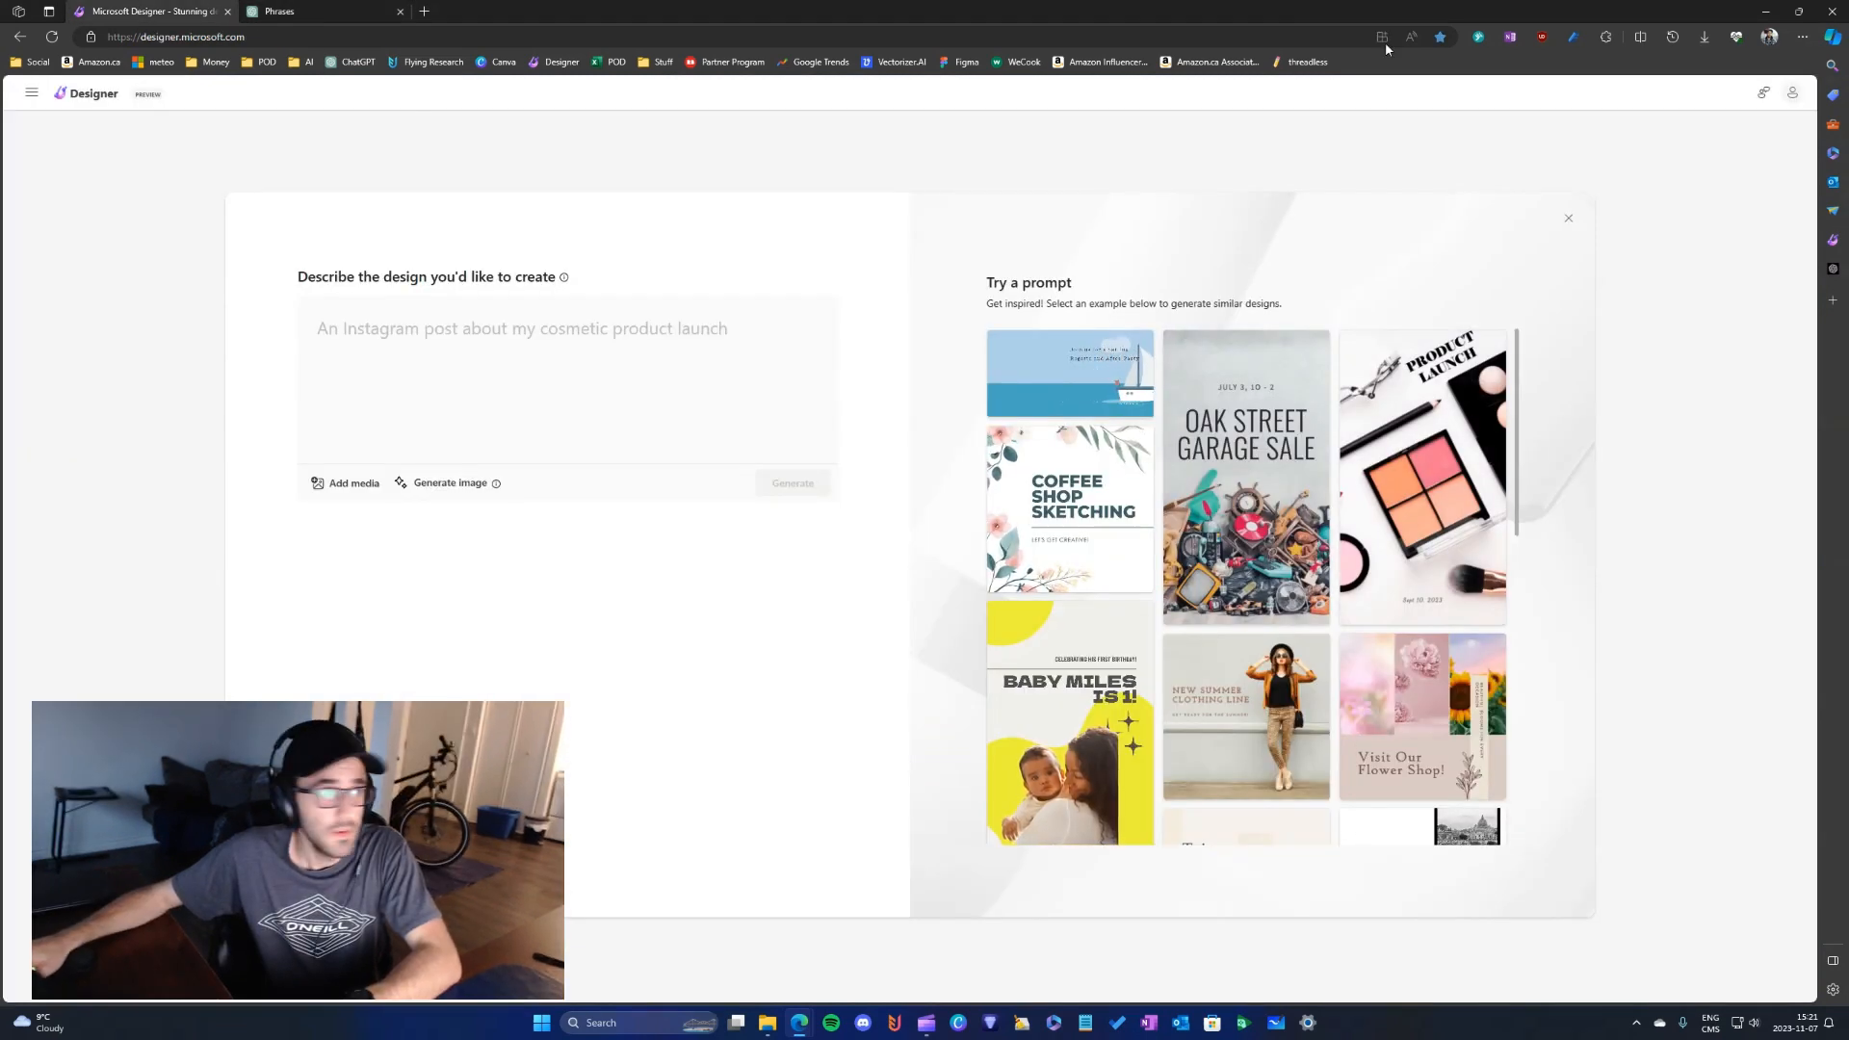
# - Copy the last Thanksgiving vector art prompt from the DALL-E chat in ChatGPT into Microsoft Designer's design description
pyautogui.hotkey('ctrl', 'Tab')
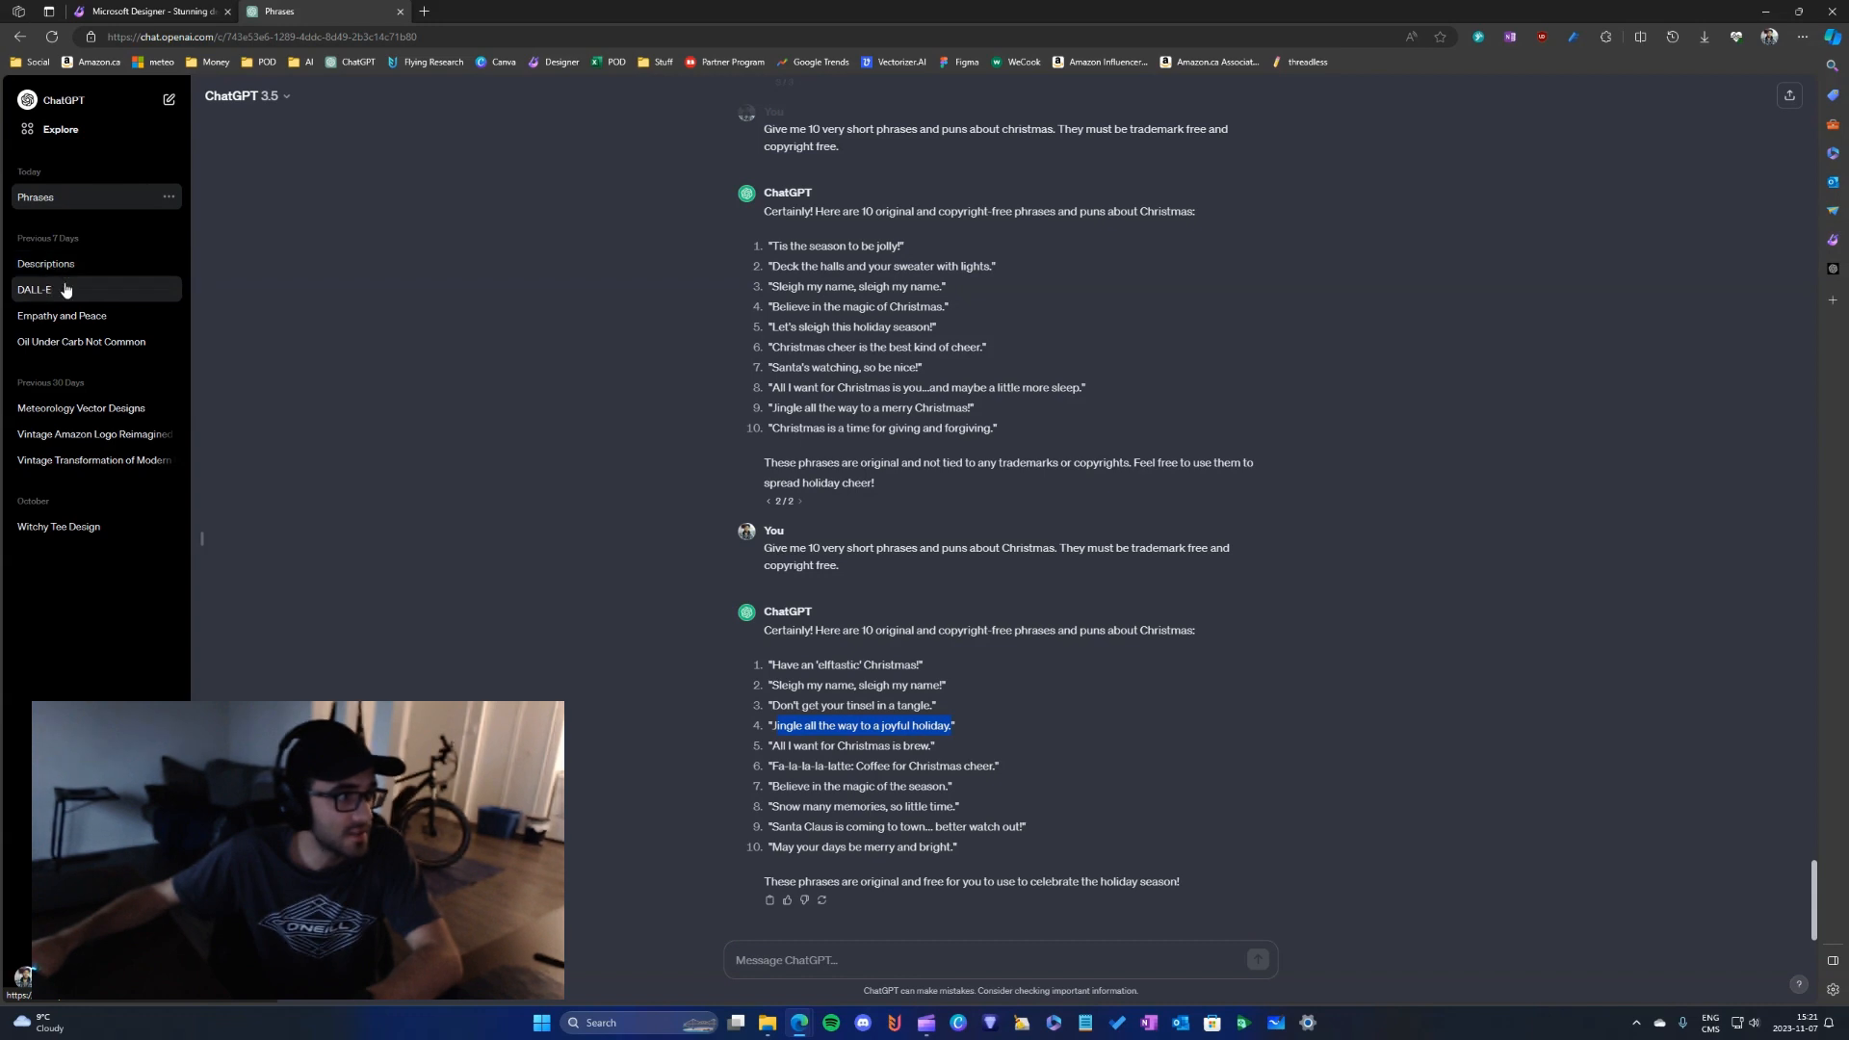
pyautogui.click(66, 290)
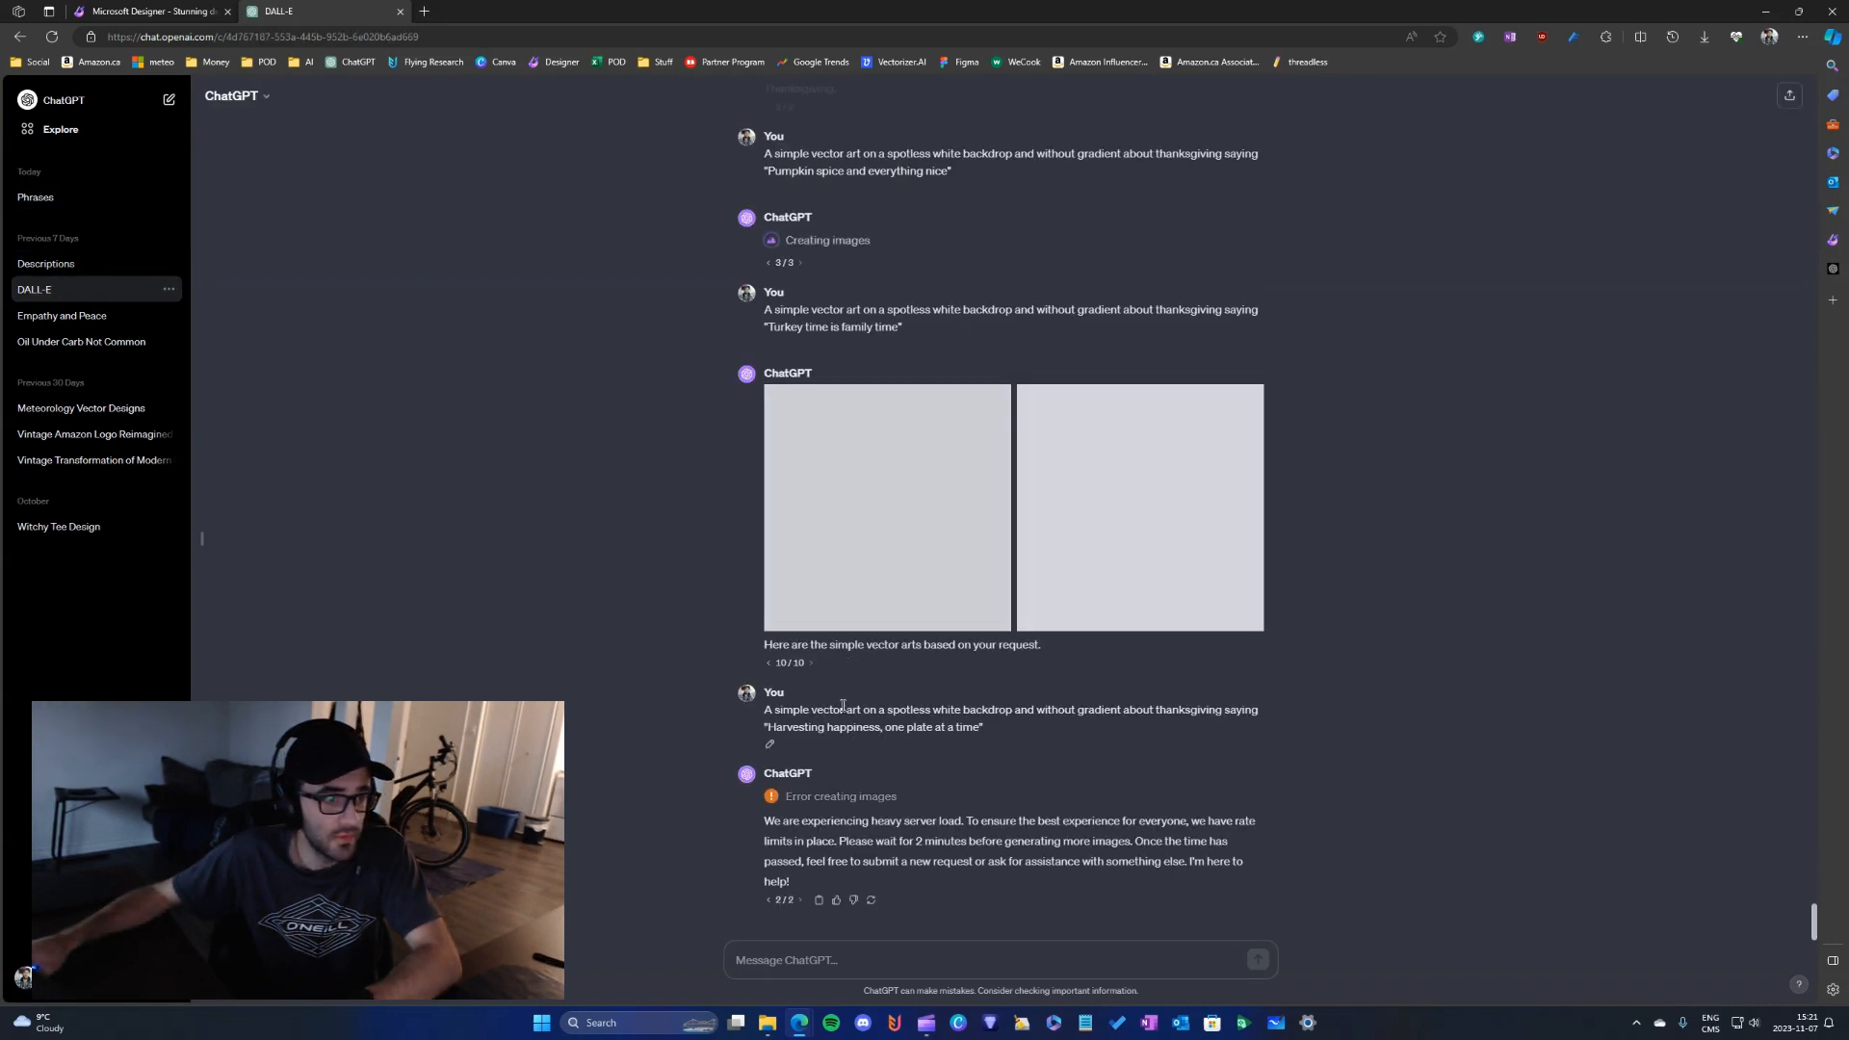
pyautogui.moveTo(983, 727); pyautogui.dragTo(768, 717)
pyautogui.hotkey('ctrl', 'c')
pyautogui.click(112, 10)
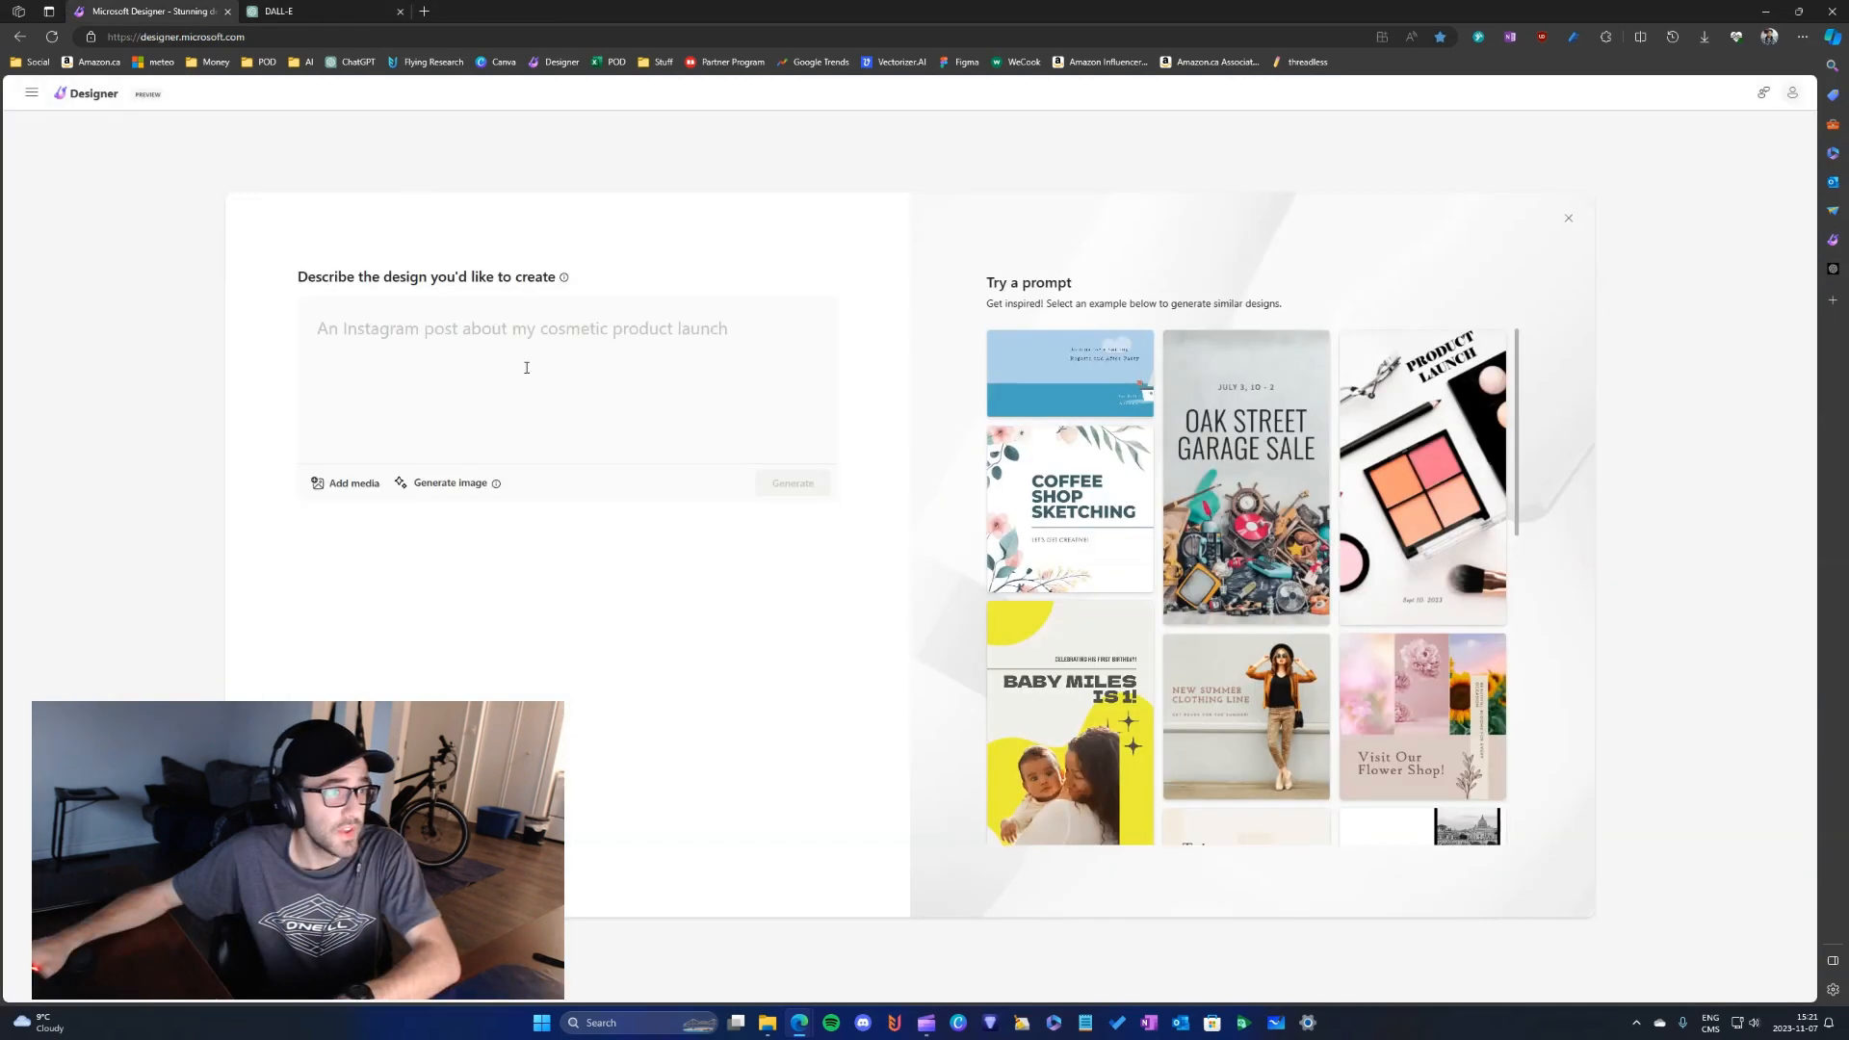
pyautogui.hotkey('ctrl', 'v')
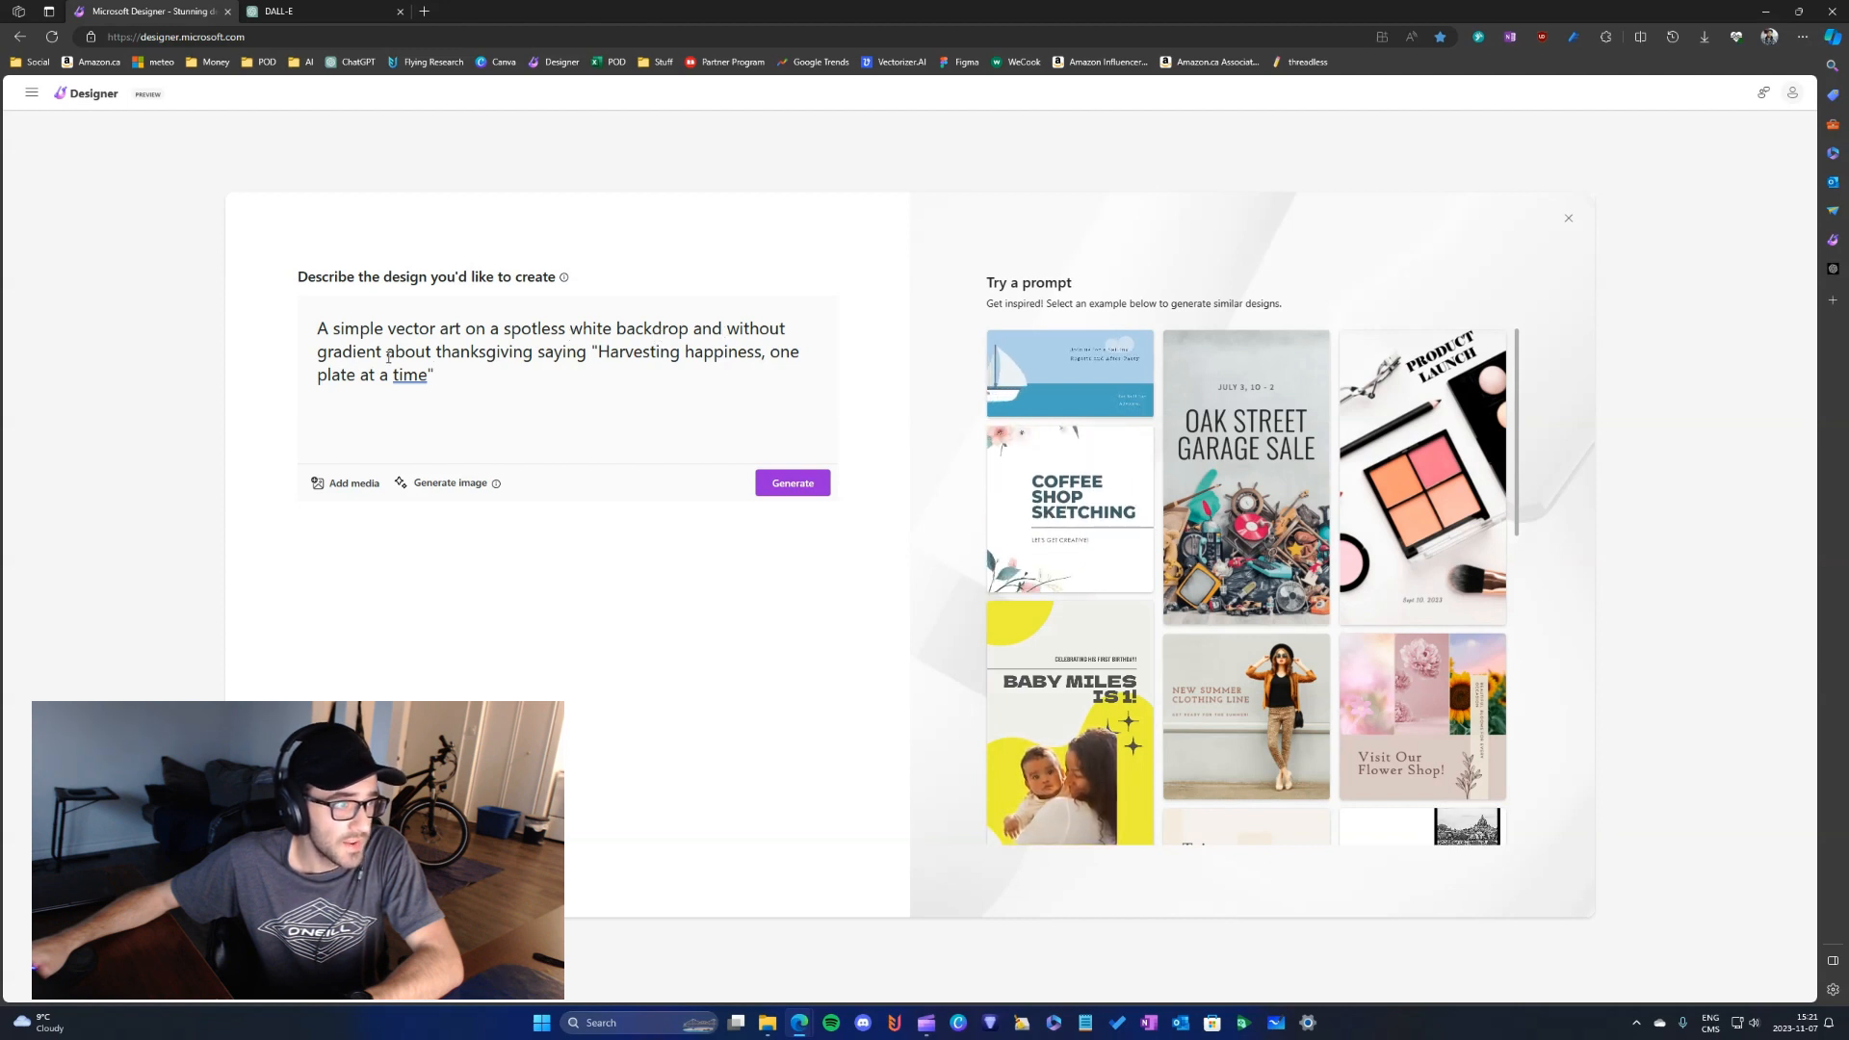
# - Replace the word "thanksgiving" in the design description with "christmas"
pyautogui.doubleClick(481, 353)
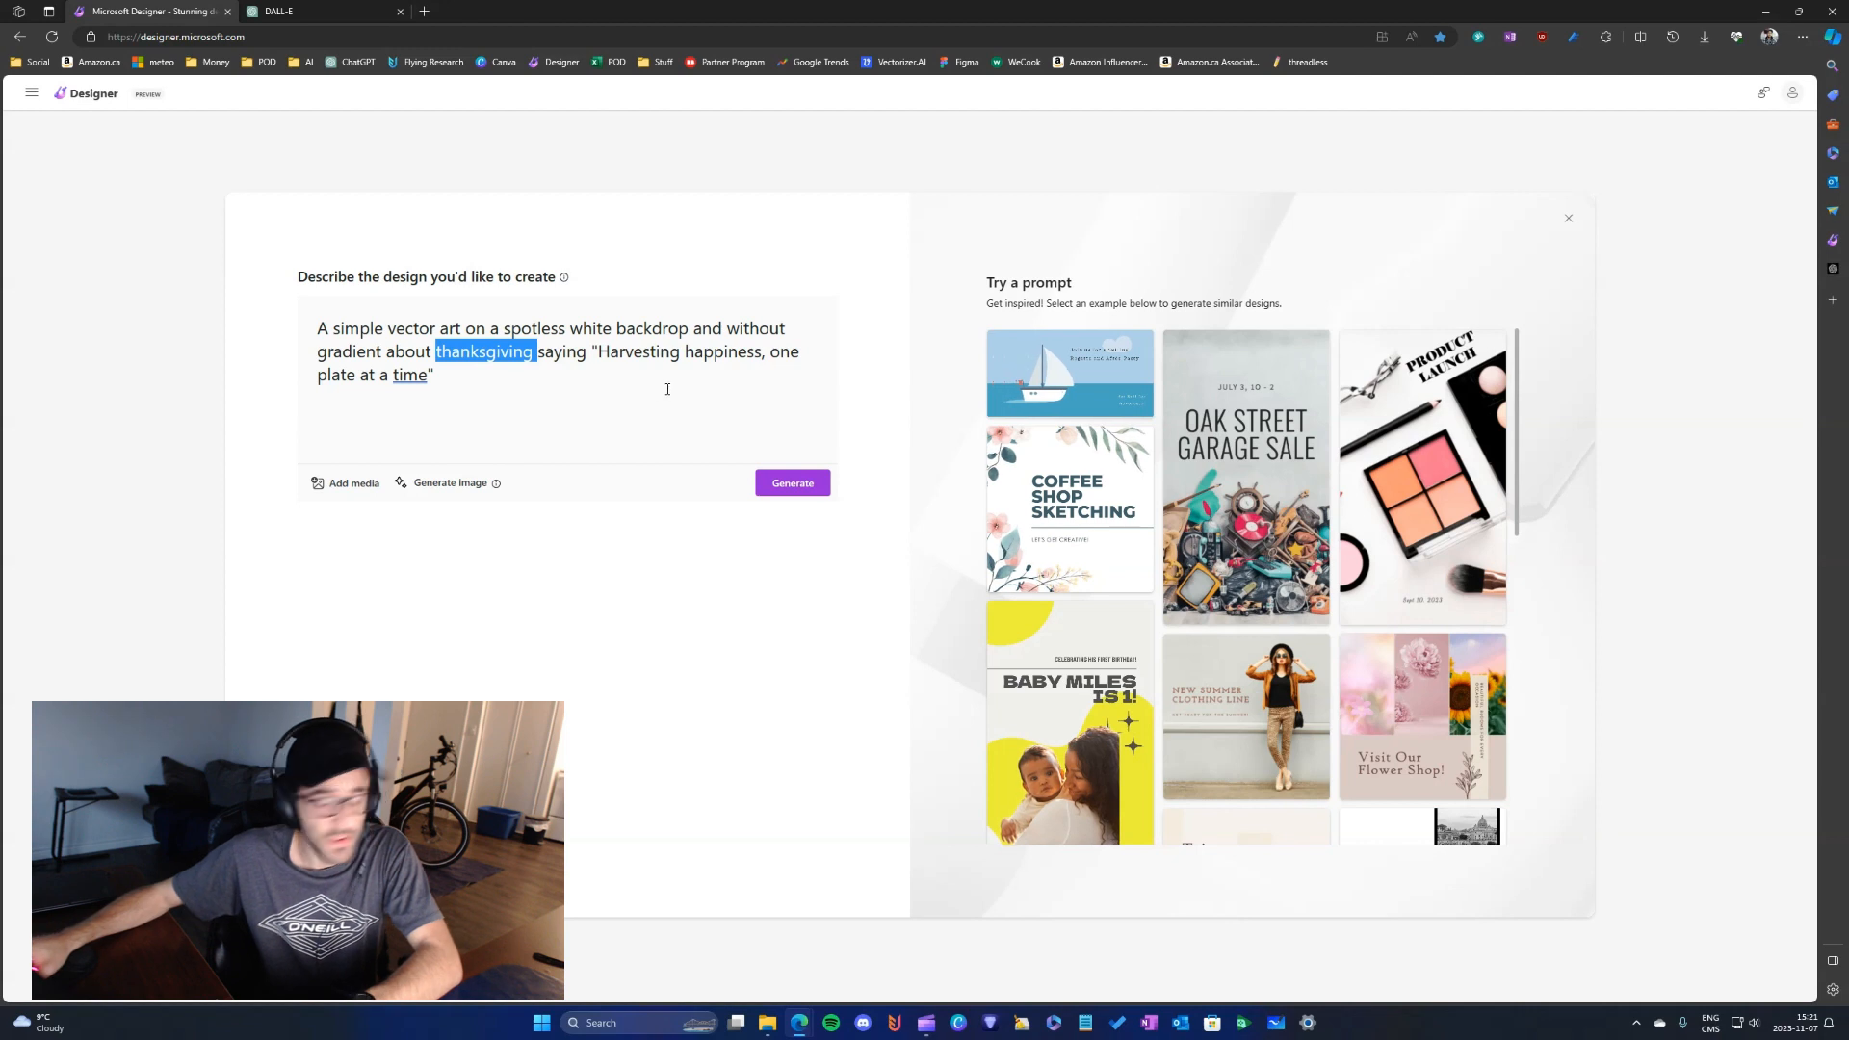
pyautogui.write('christma')
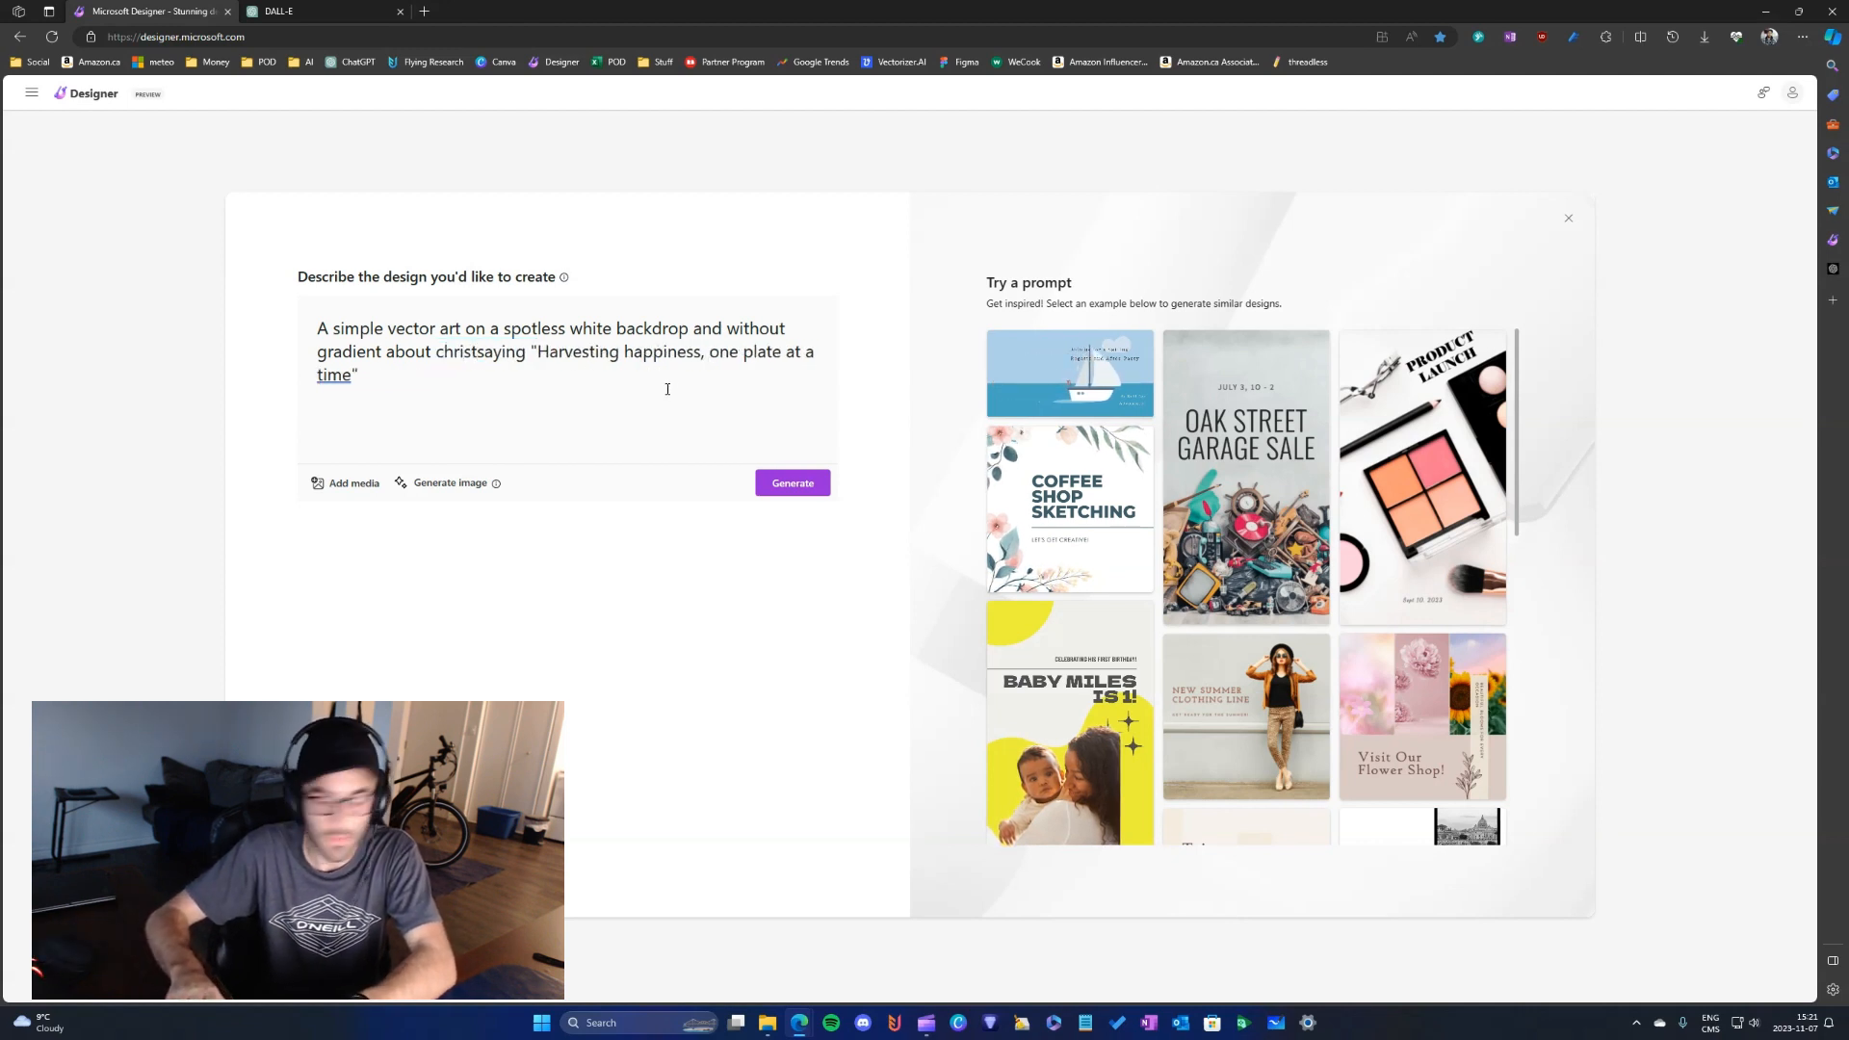
pyautogui.write('s')
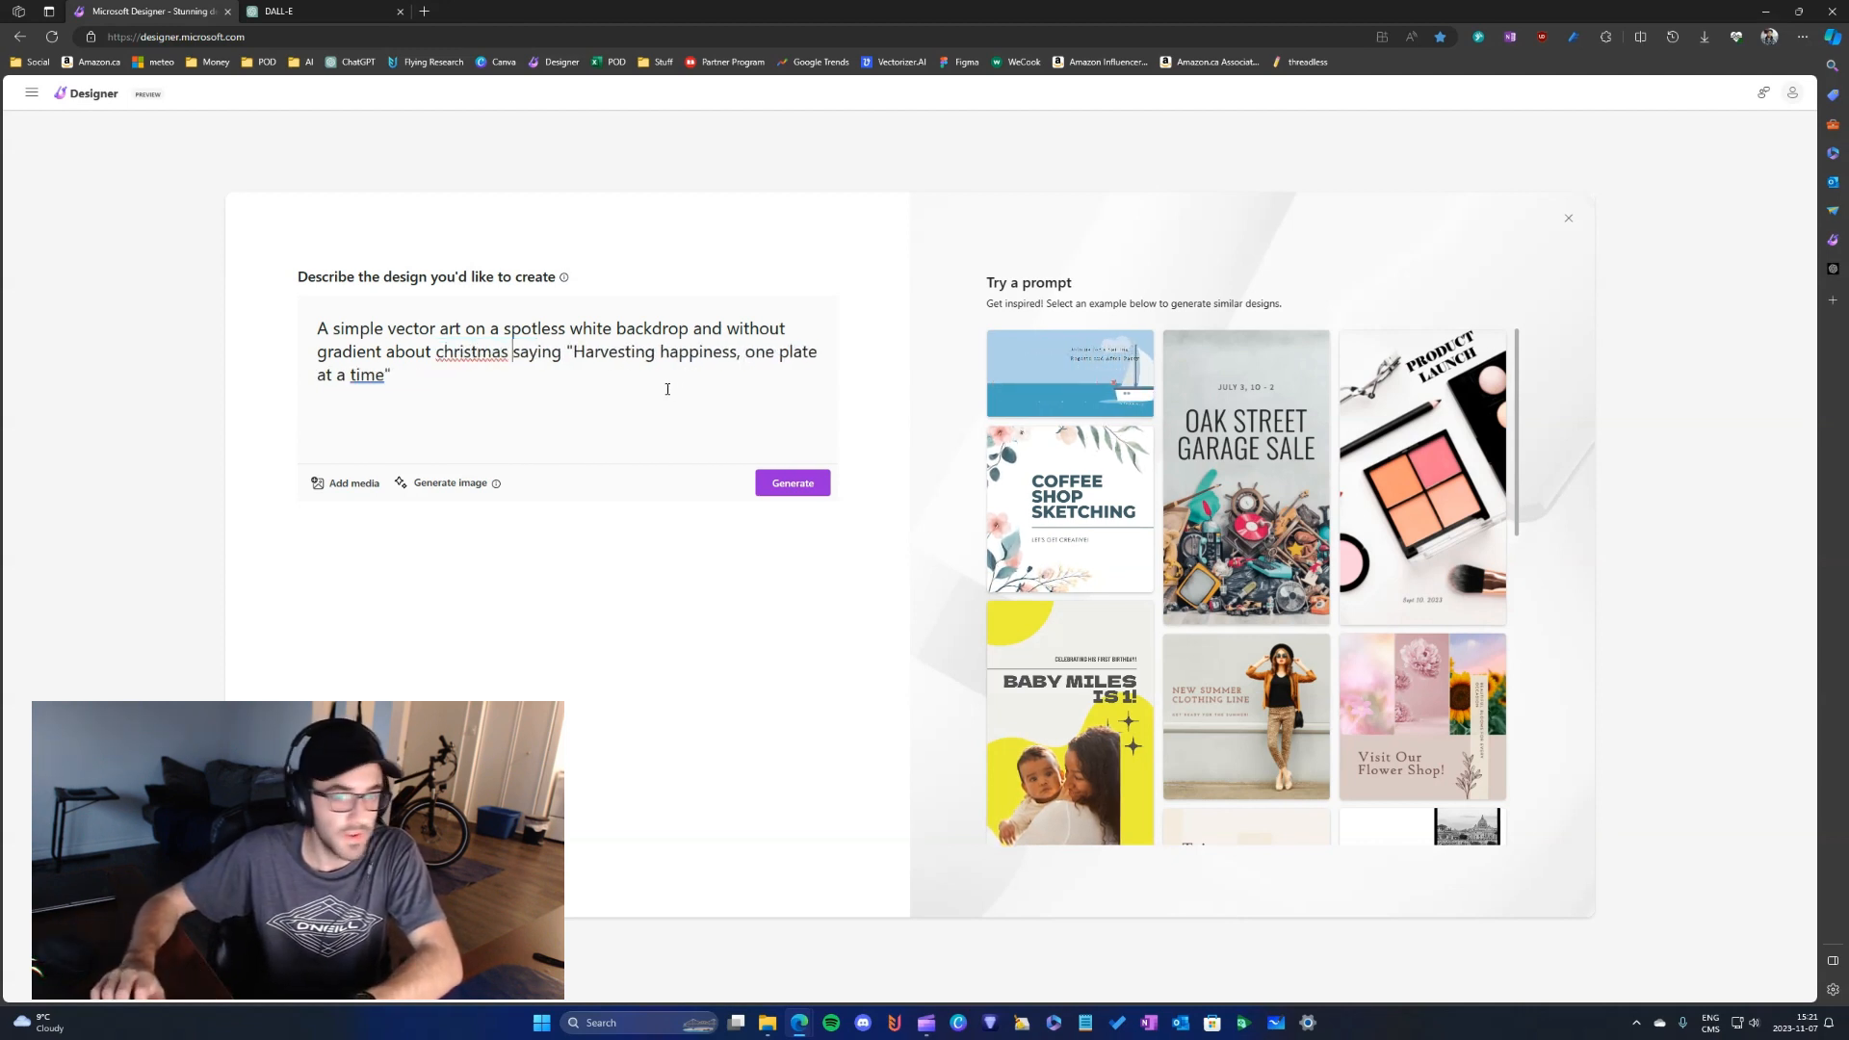
# - Delete the quoted phrase "Harvesting happiness, one plate at a time" from the description, keeping the empty quotation marks
pyautogui.click(668, 390)
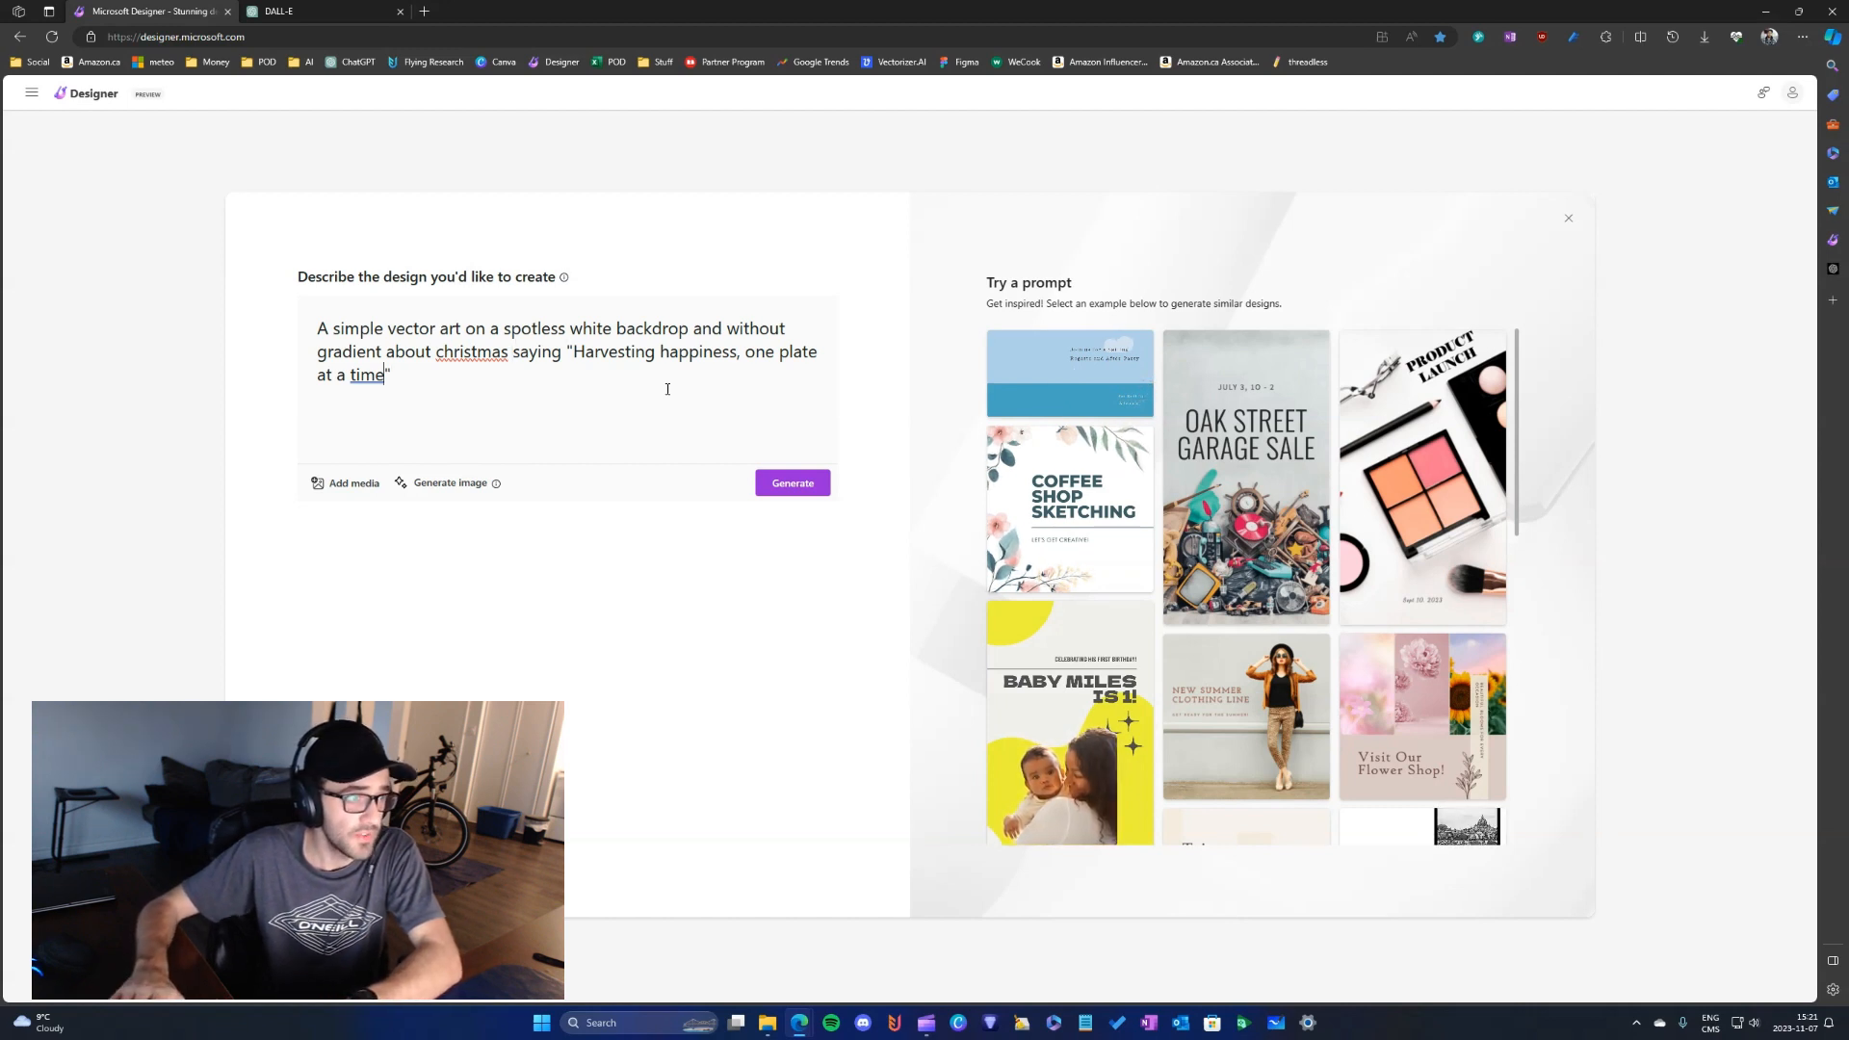
pyautogui.press('Left')
pyautogui.hotkey('ctrl', 'BackSpace')
pyautogui.hotkey('ctrl', 'BackSpace')
pyautogui.hotkey('ctrl', 'BackSpace')
pyautogui.hotkey('ctrl', 'BackSpace')
pyautogui.hotkey('ctrl', 'BackSpace')
pyautogui.hotkey('ctrl', 'BackSpace')
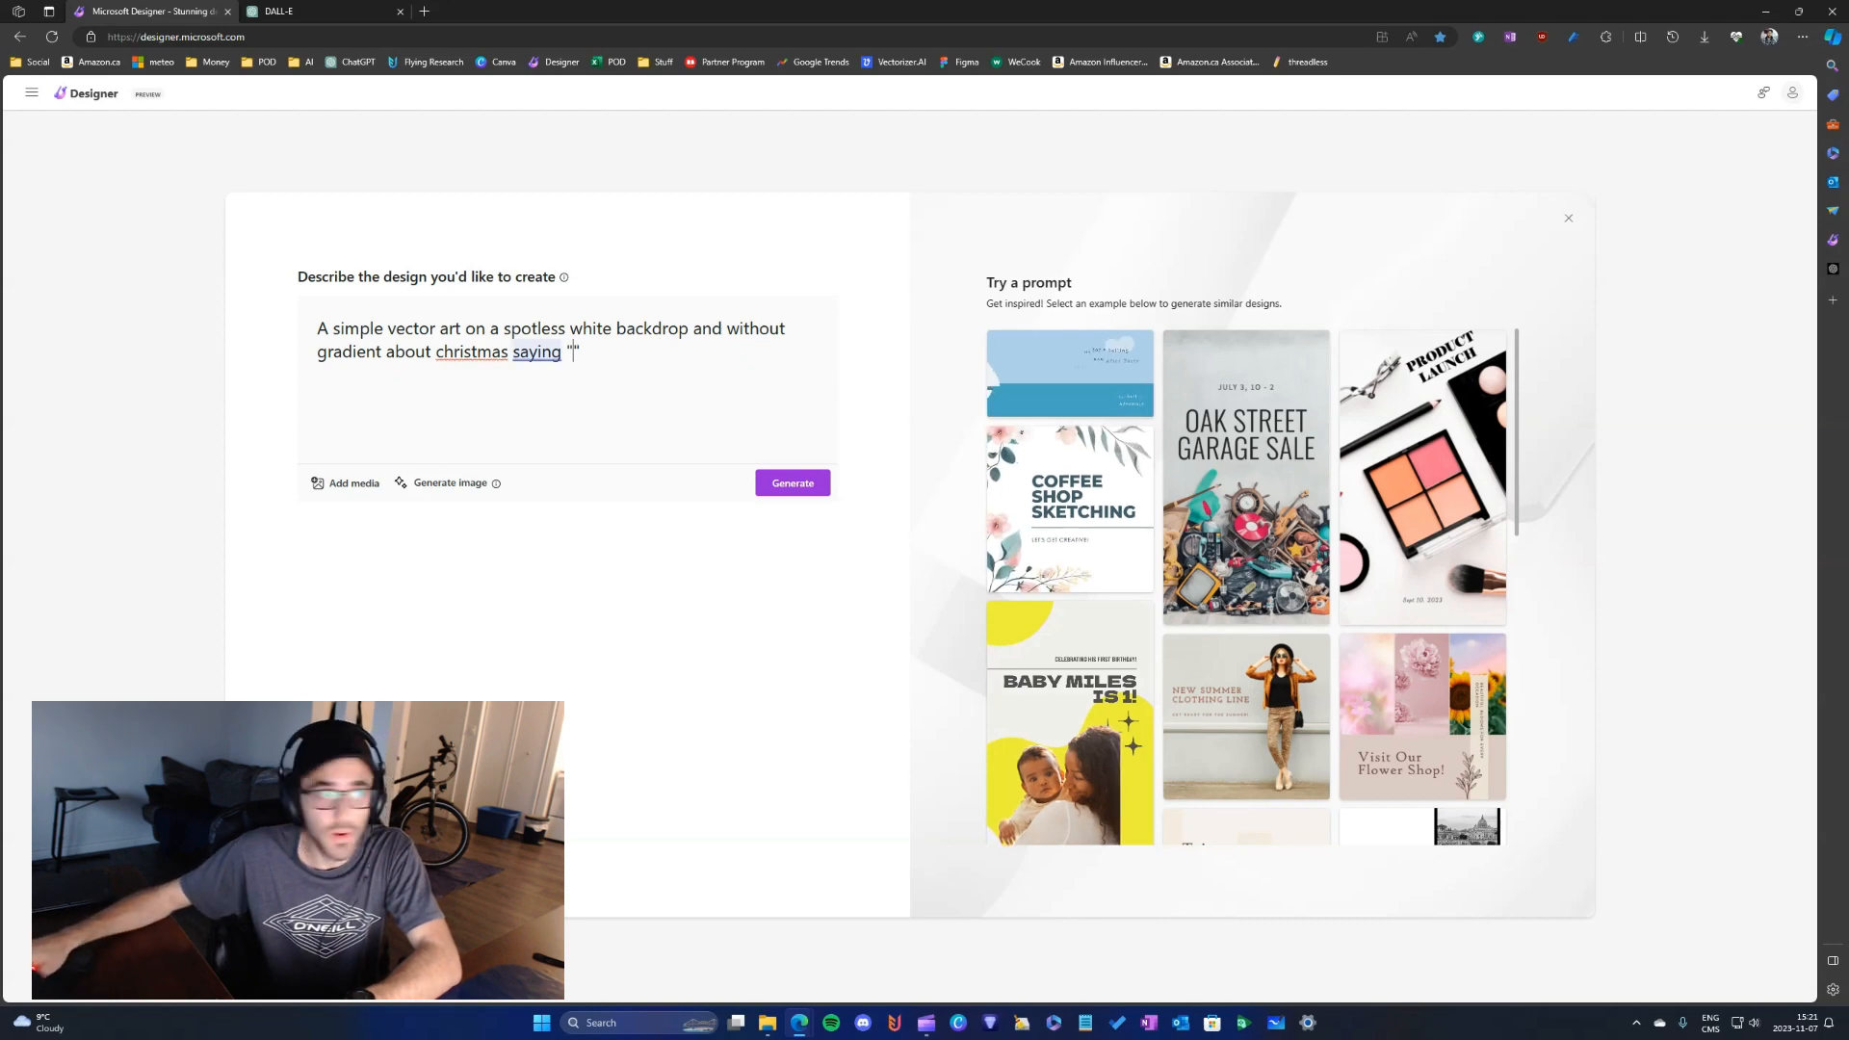
# - Copy "Jingle all the way to a joyful holiday" from the ChatGPT Phrases chat into the quotation marks of the Designer description
pyautogui.click(279, 12)
pyautogui.click(66, 197)
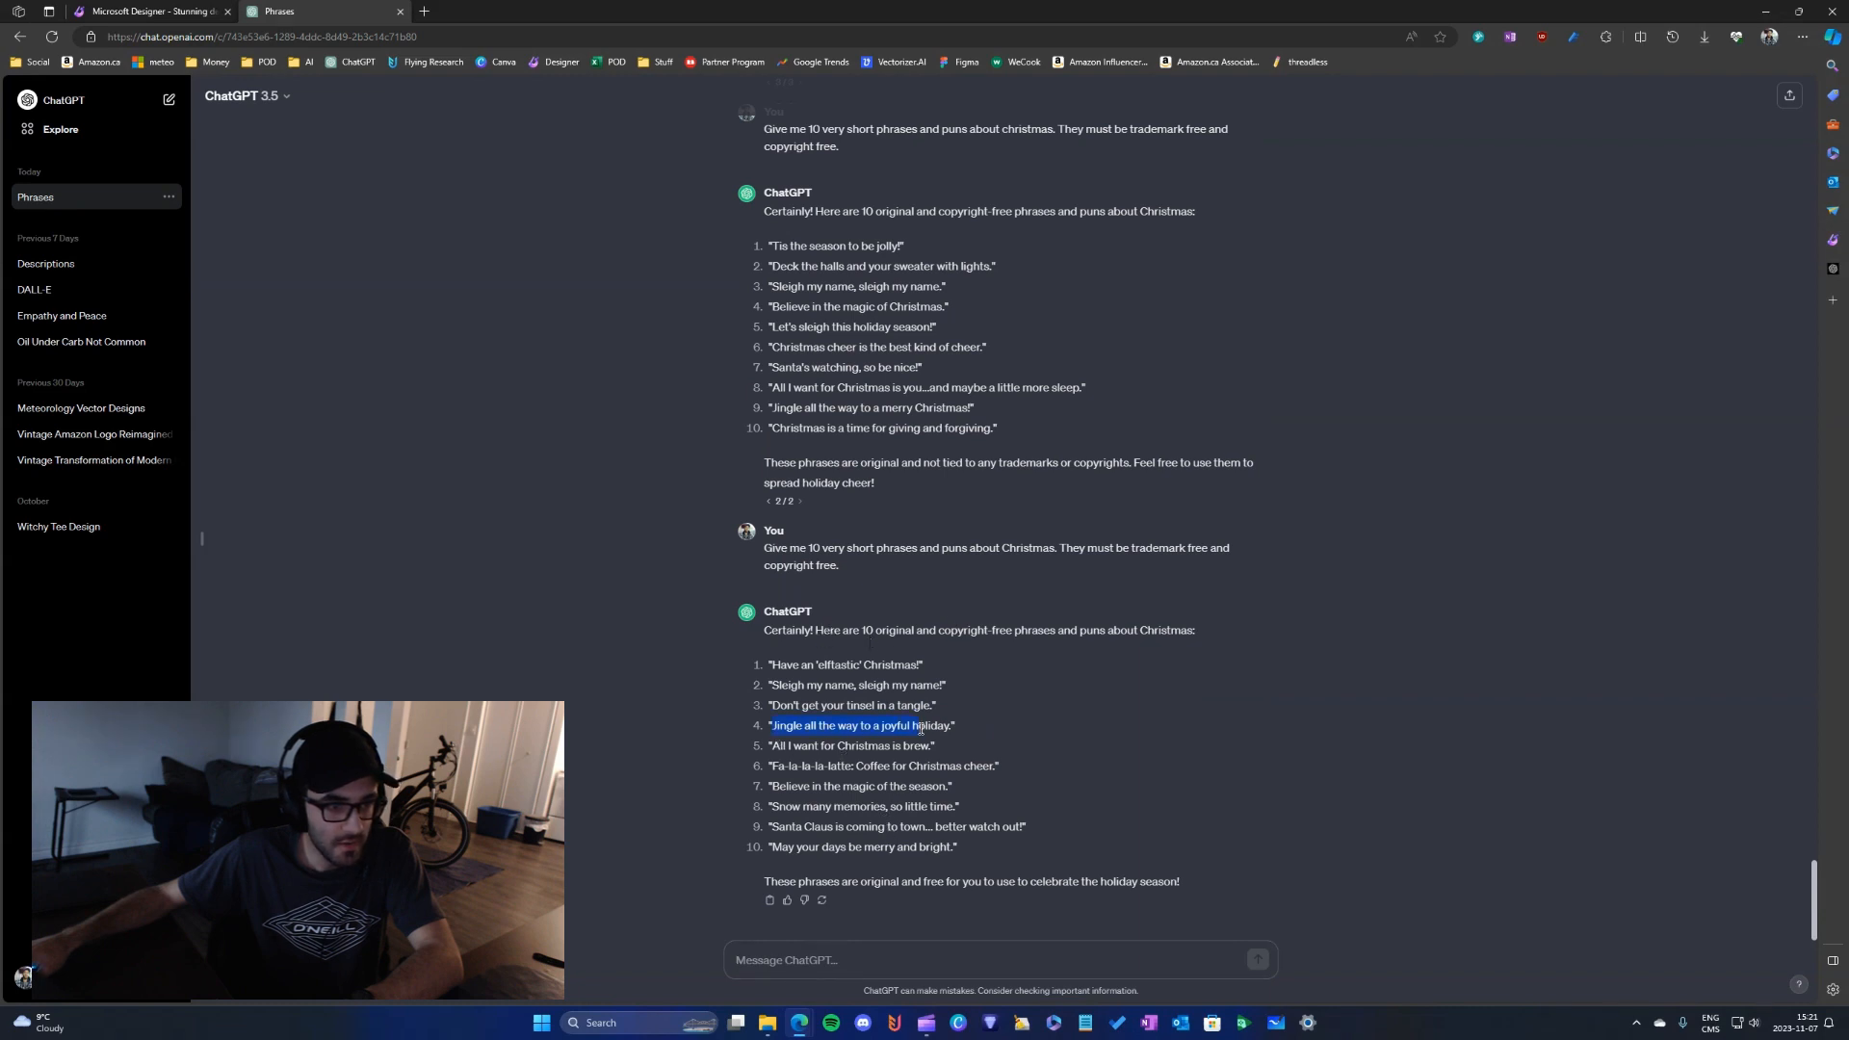
pyautogui.click(130, 8)
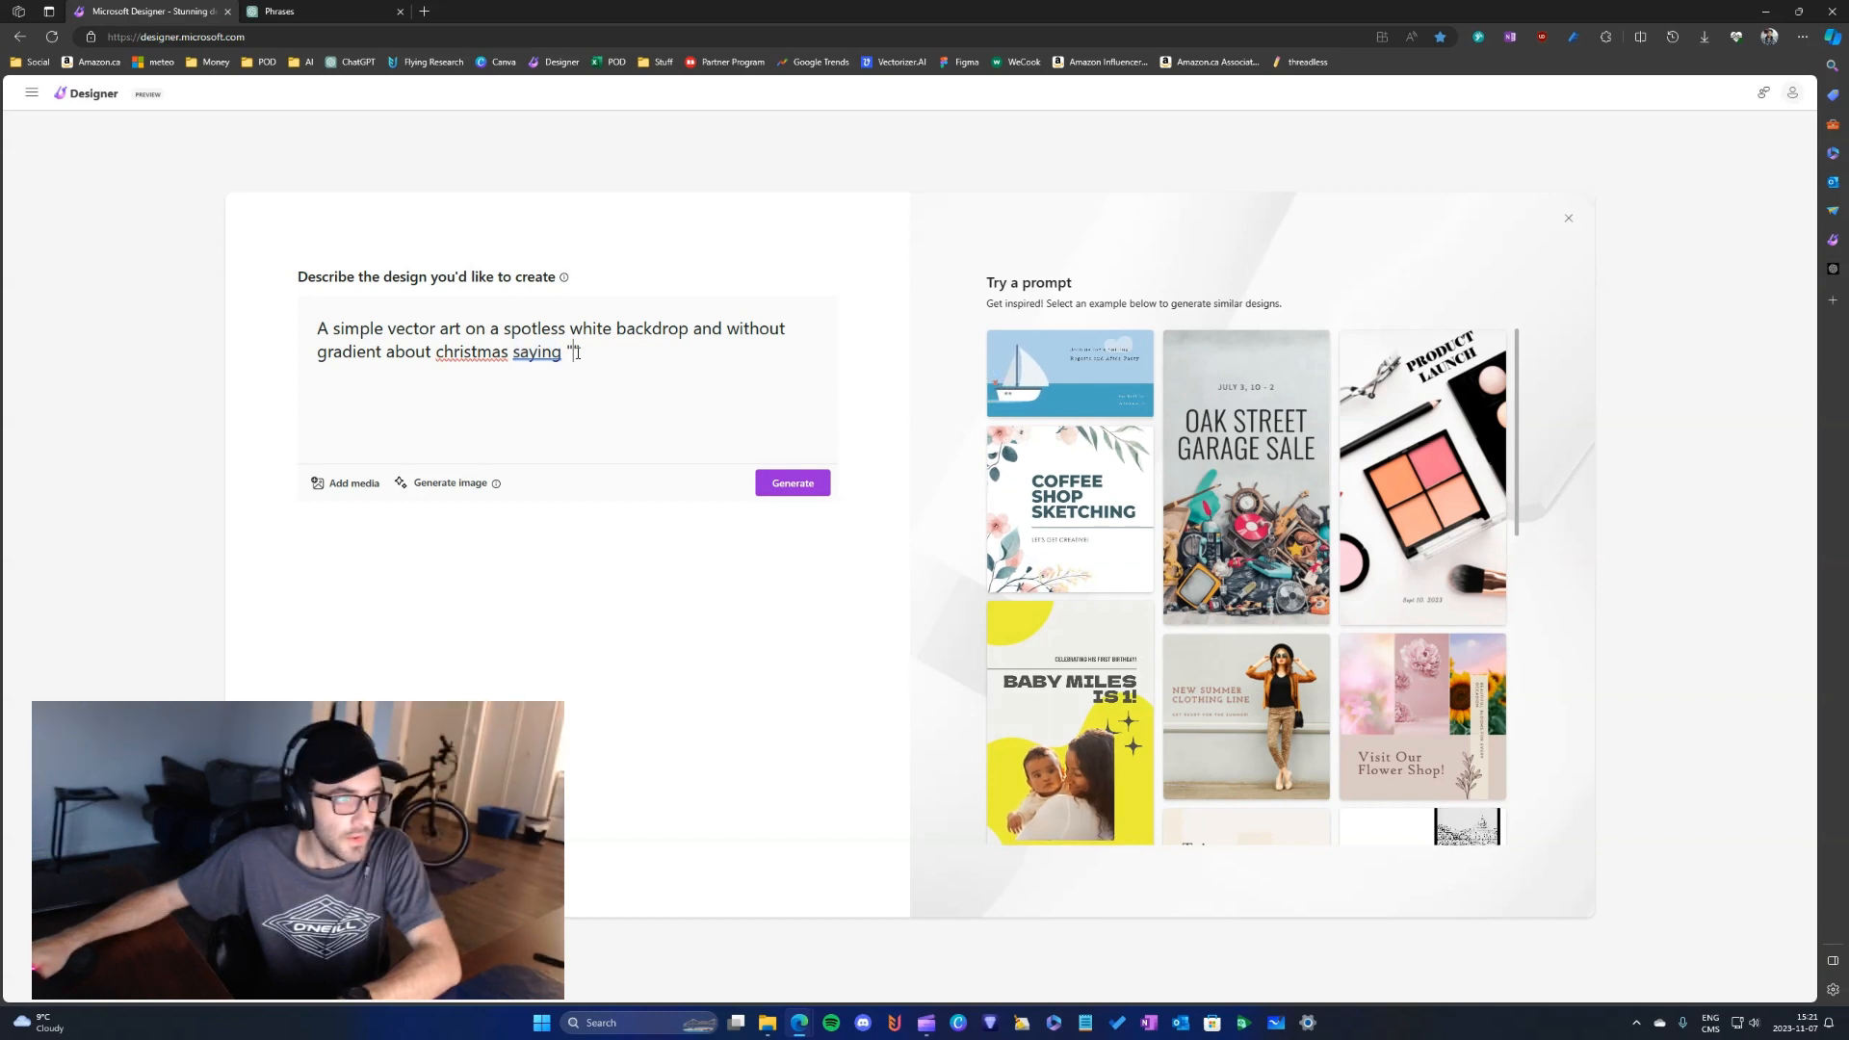
pyautogui.write('Jingle all the way to a joyful holiday"')
# - Cut the complete Christmas prompt to the clipboard and paste it back into the design description
pyautogui.hotkey('ctrl', 'a')
pyautogui.hotkey('ctrl', 'c')
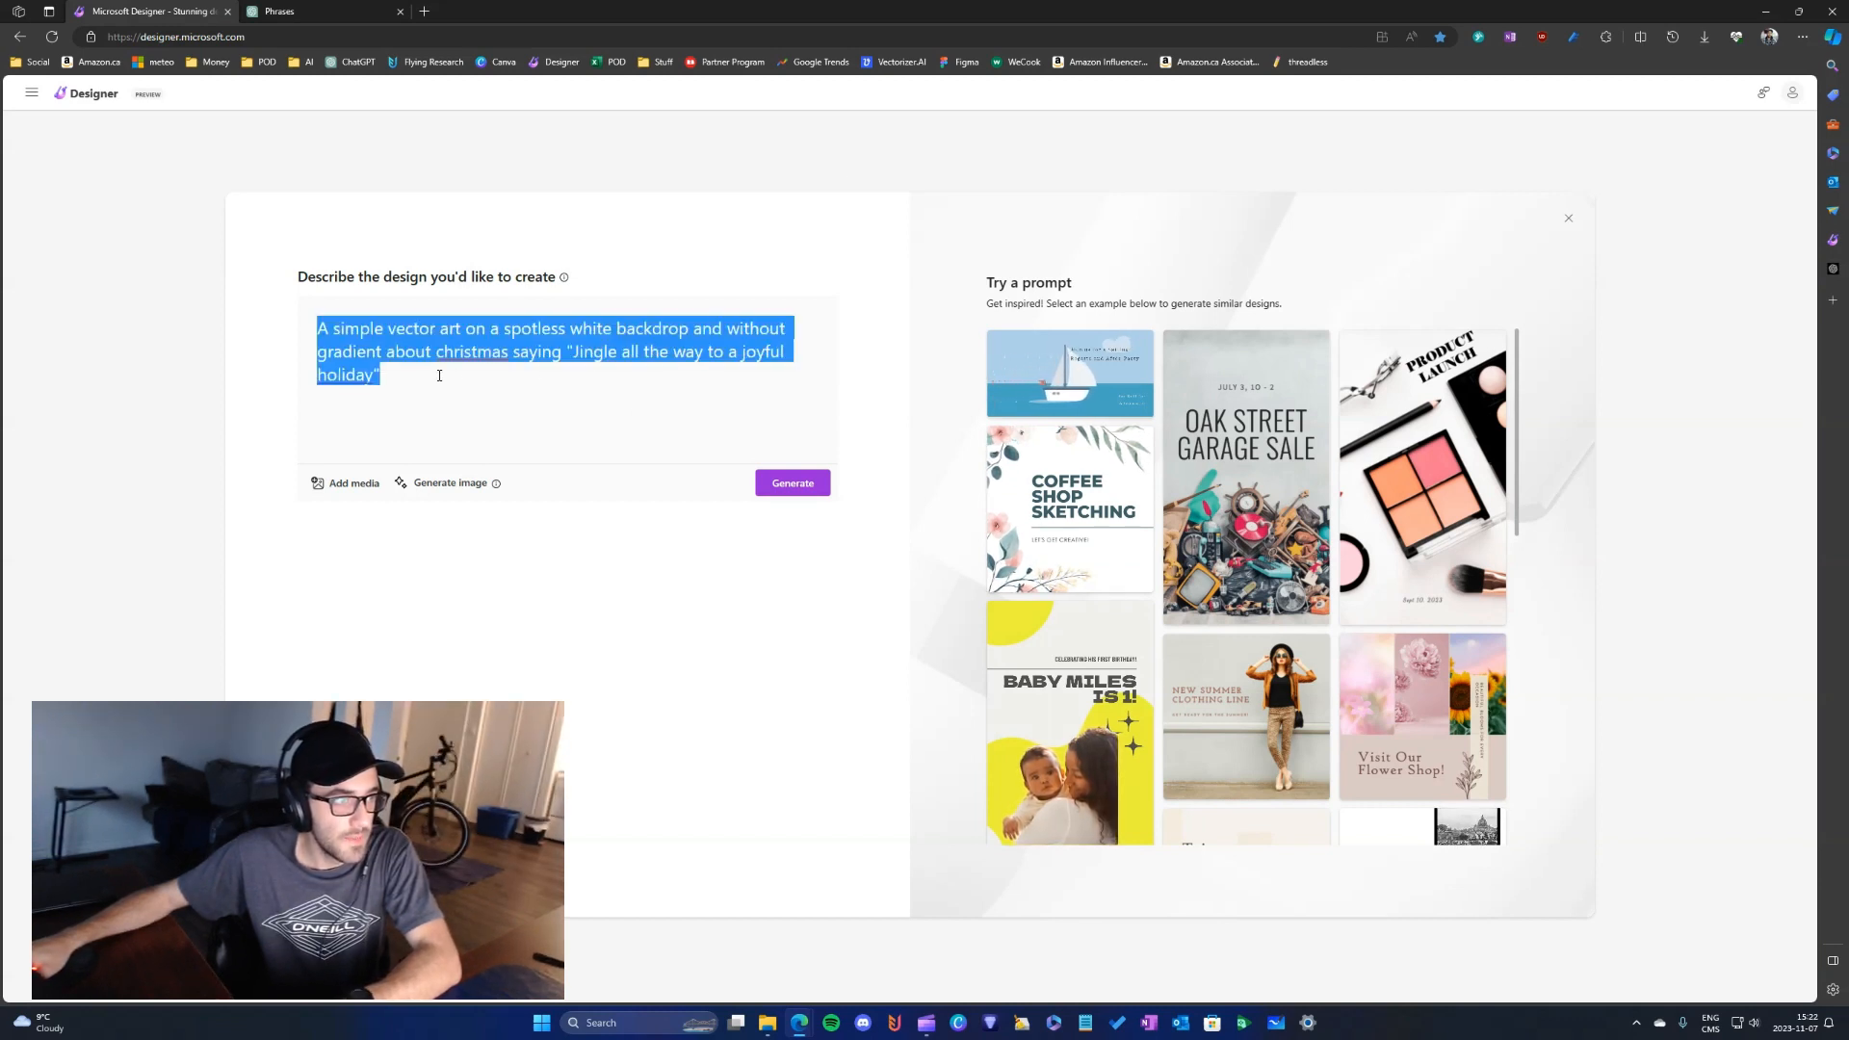
pyautogui.press('BackSpace')
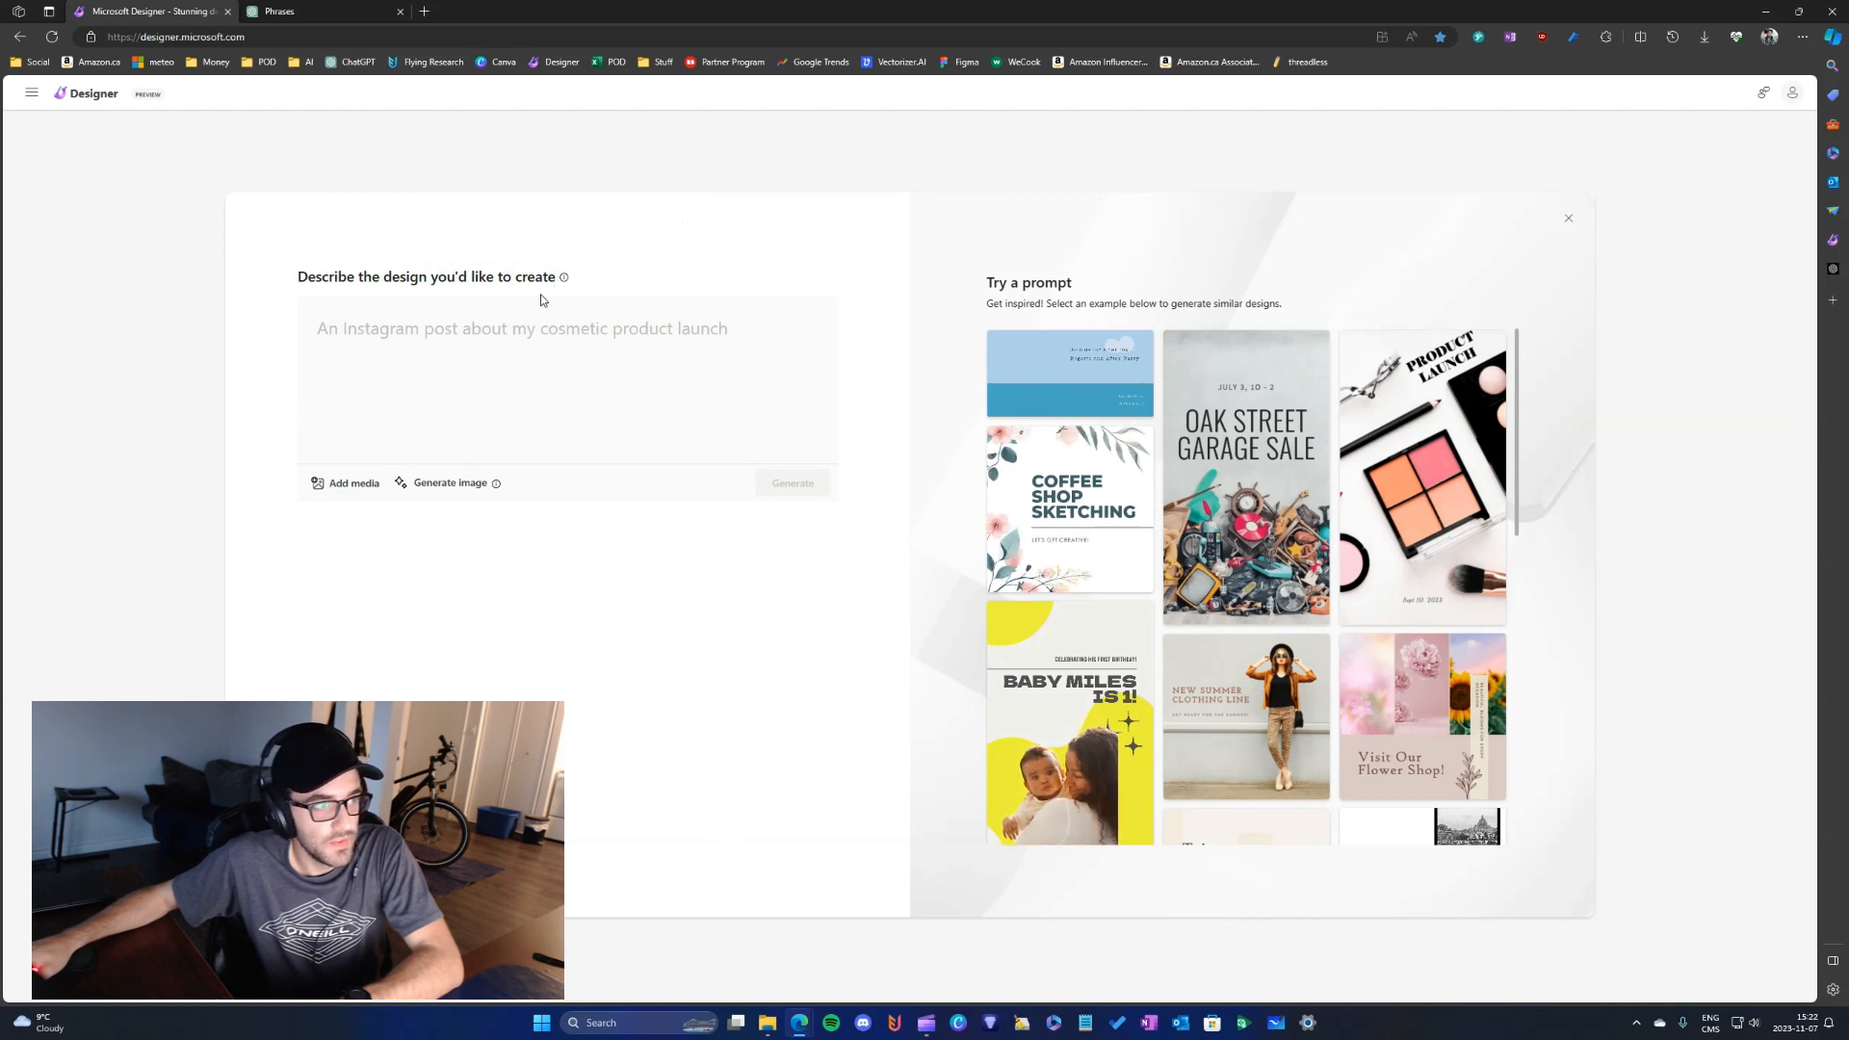
pyautogui.click(462, 339)
pyautogui.hotkey('ctrl', 'v')
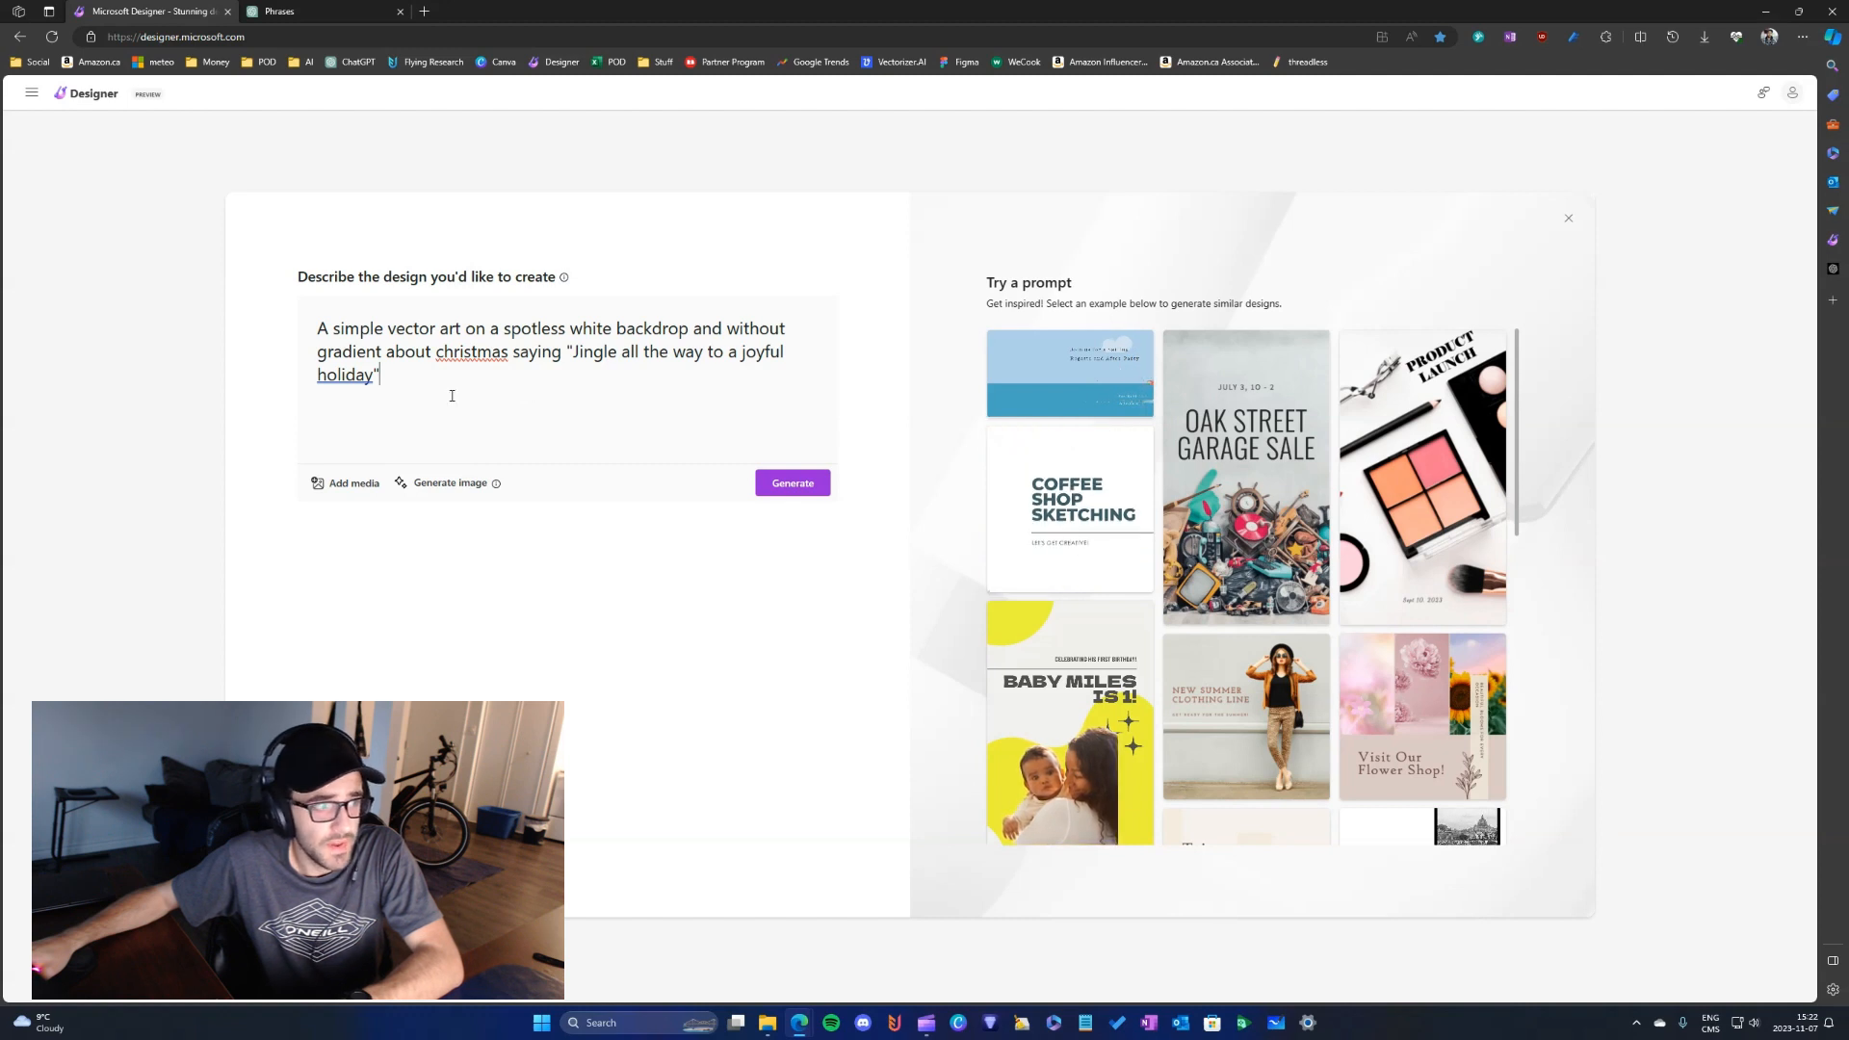
# - Generate designs from the Christmas vector art prompt and select the whole prompt text again
pyautogui.click(452, 495)
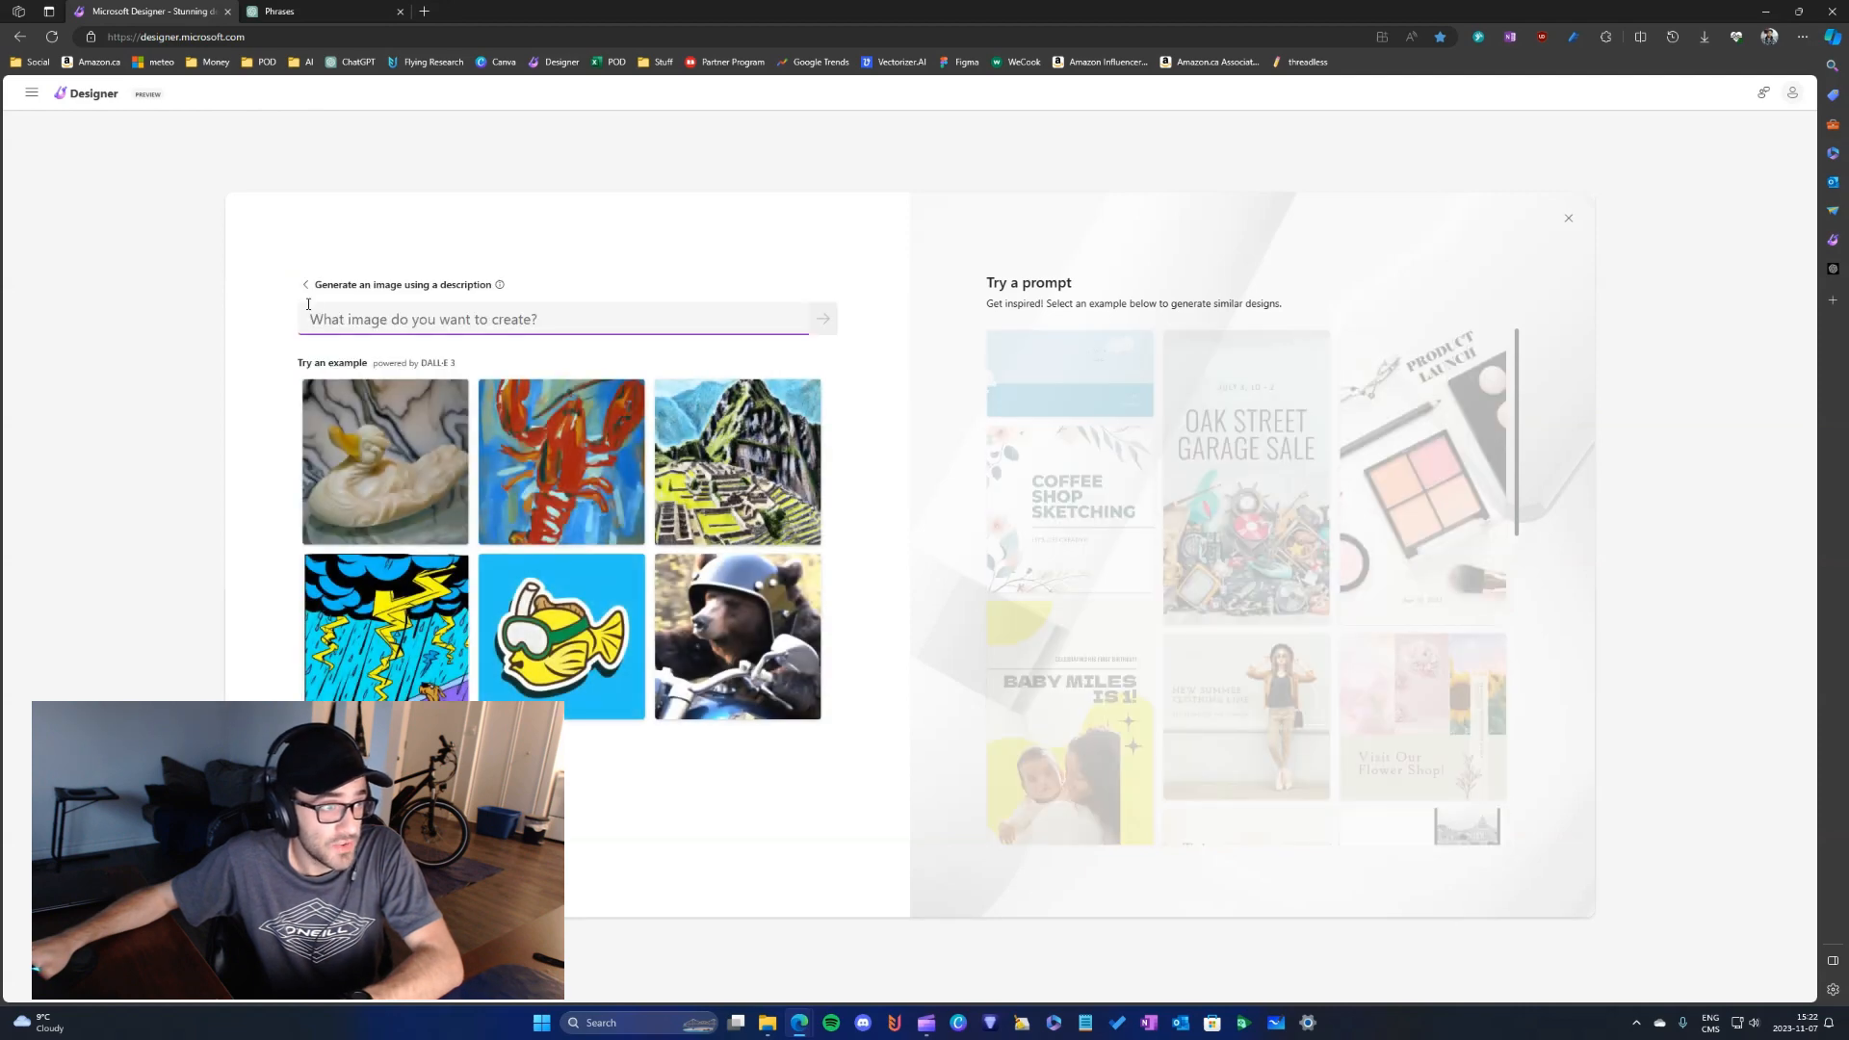
pyautogui.click(305, 284)
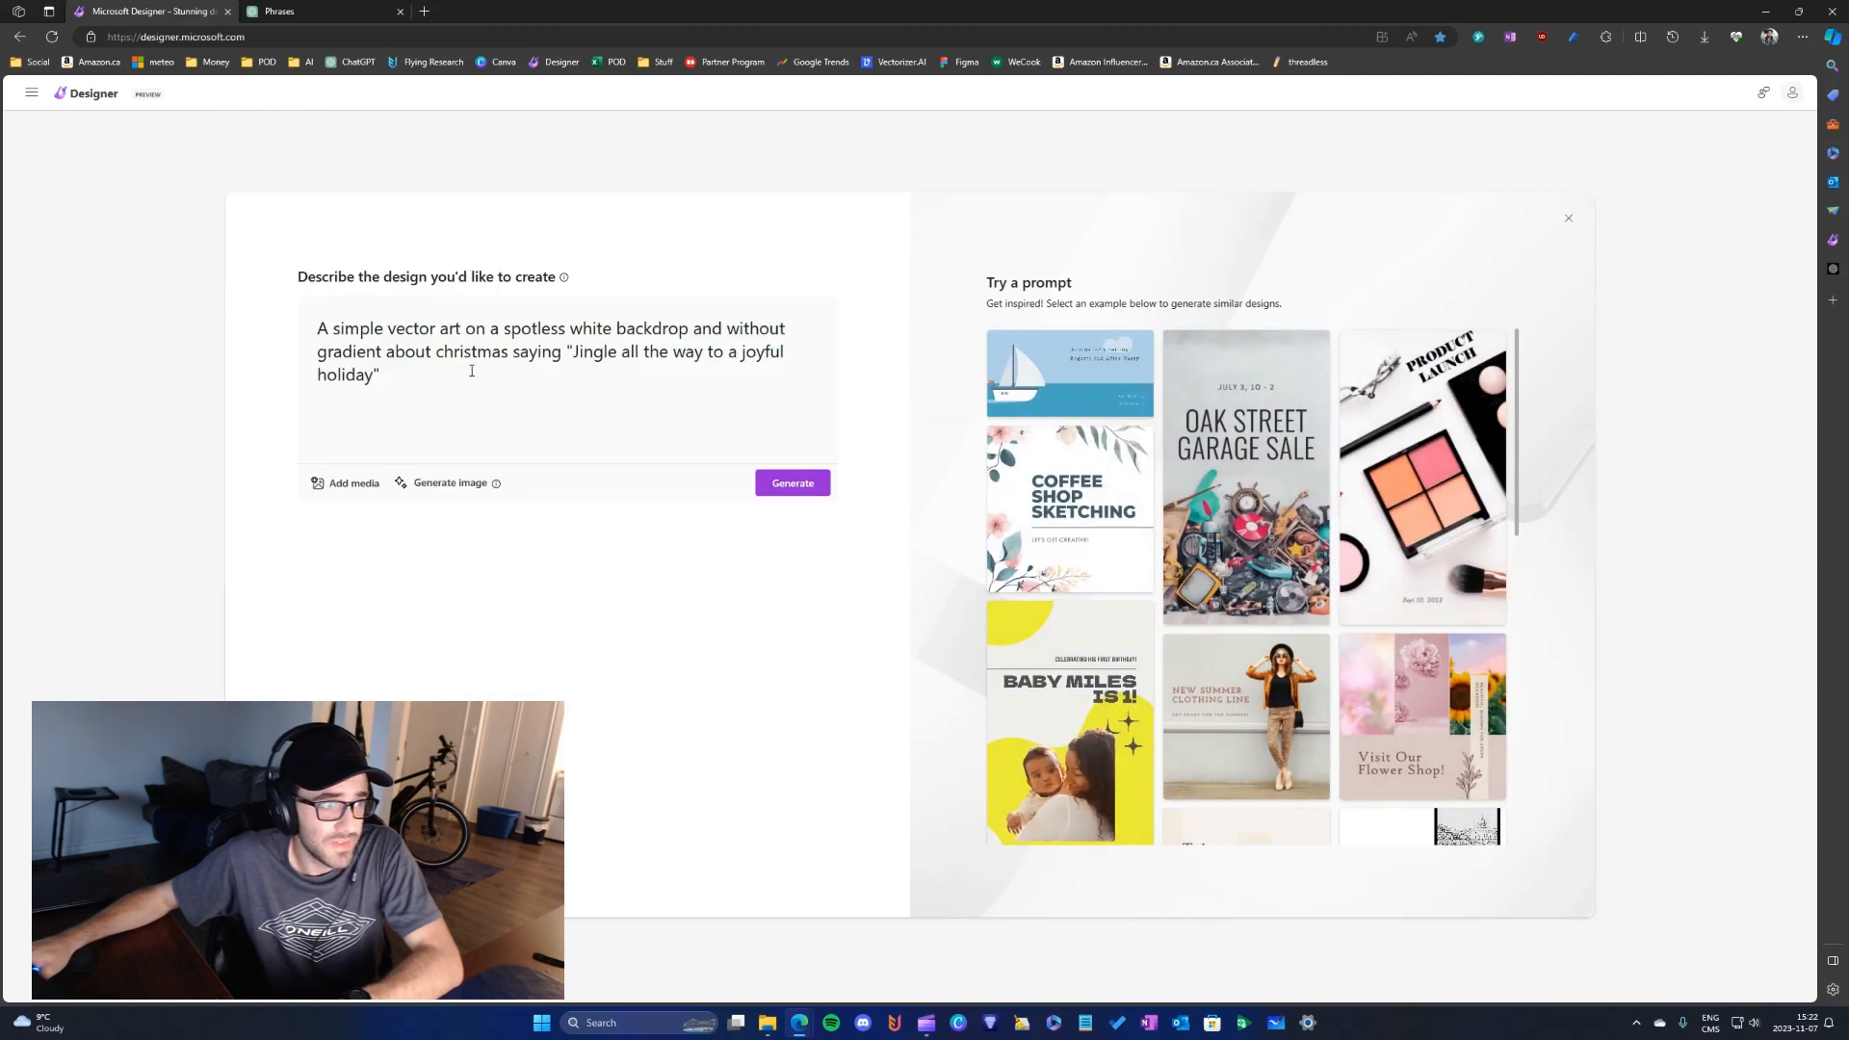
pyautogui.tripleClick(443, 362)
pyautogui.click(689, 434)
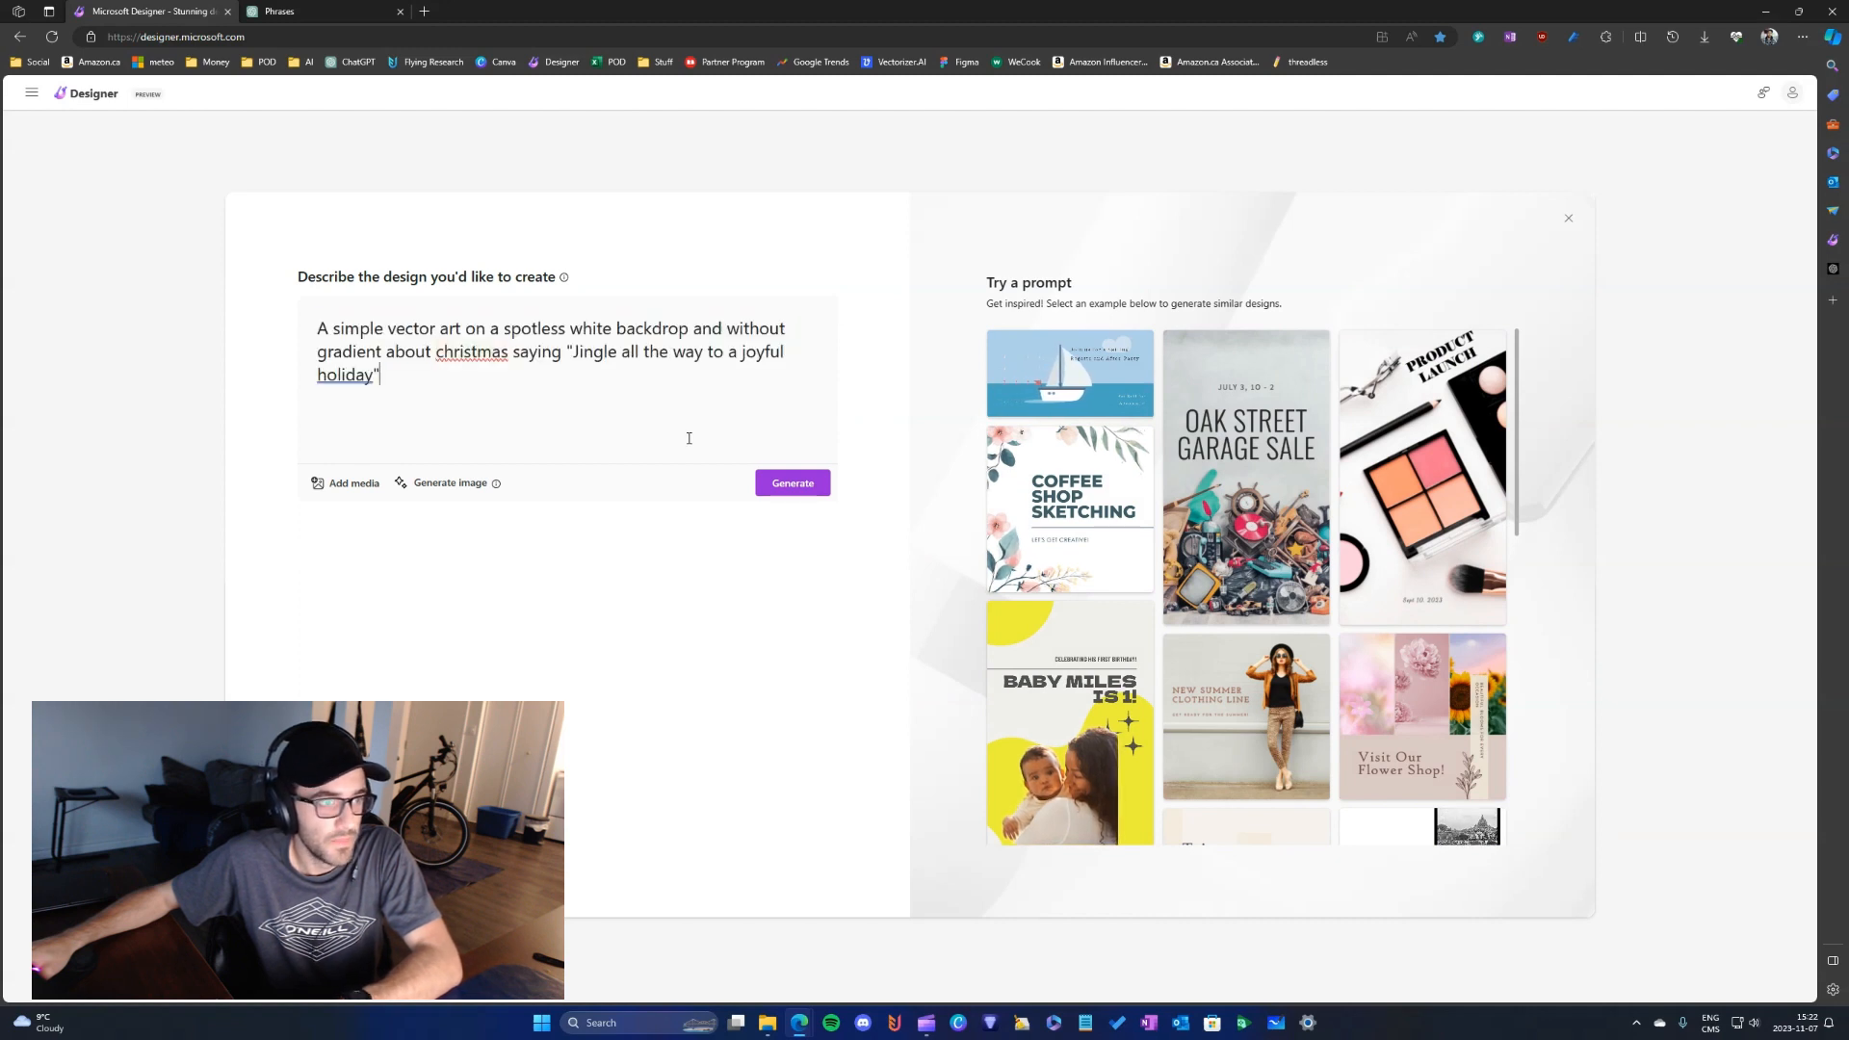
pyautogui.click(793, 483)
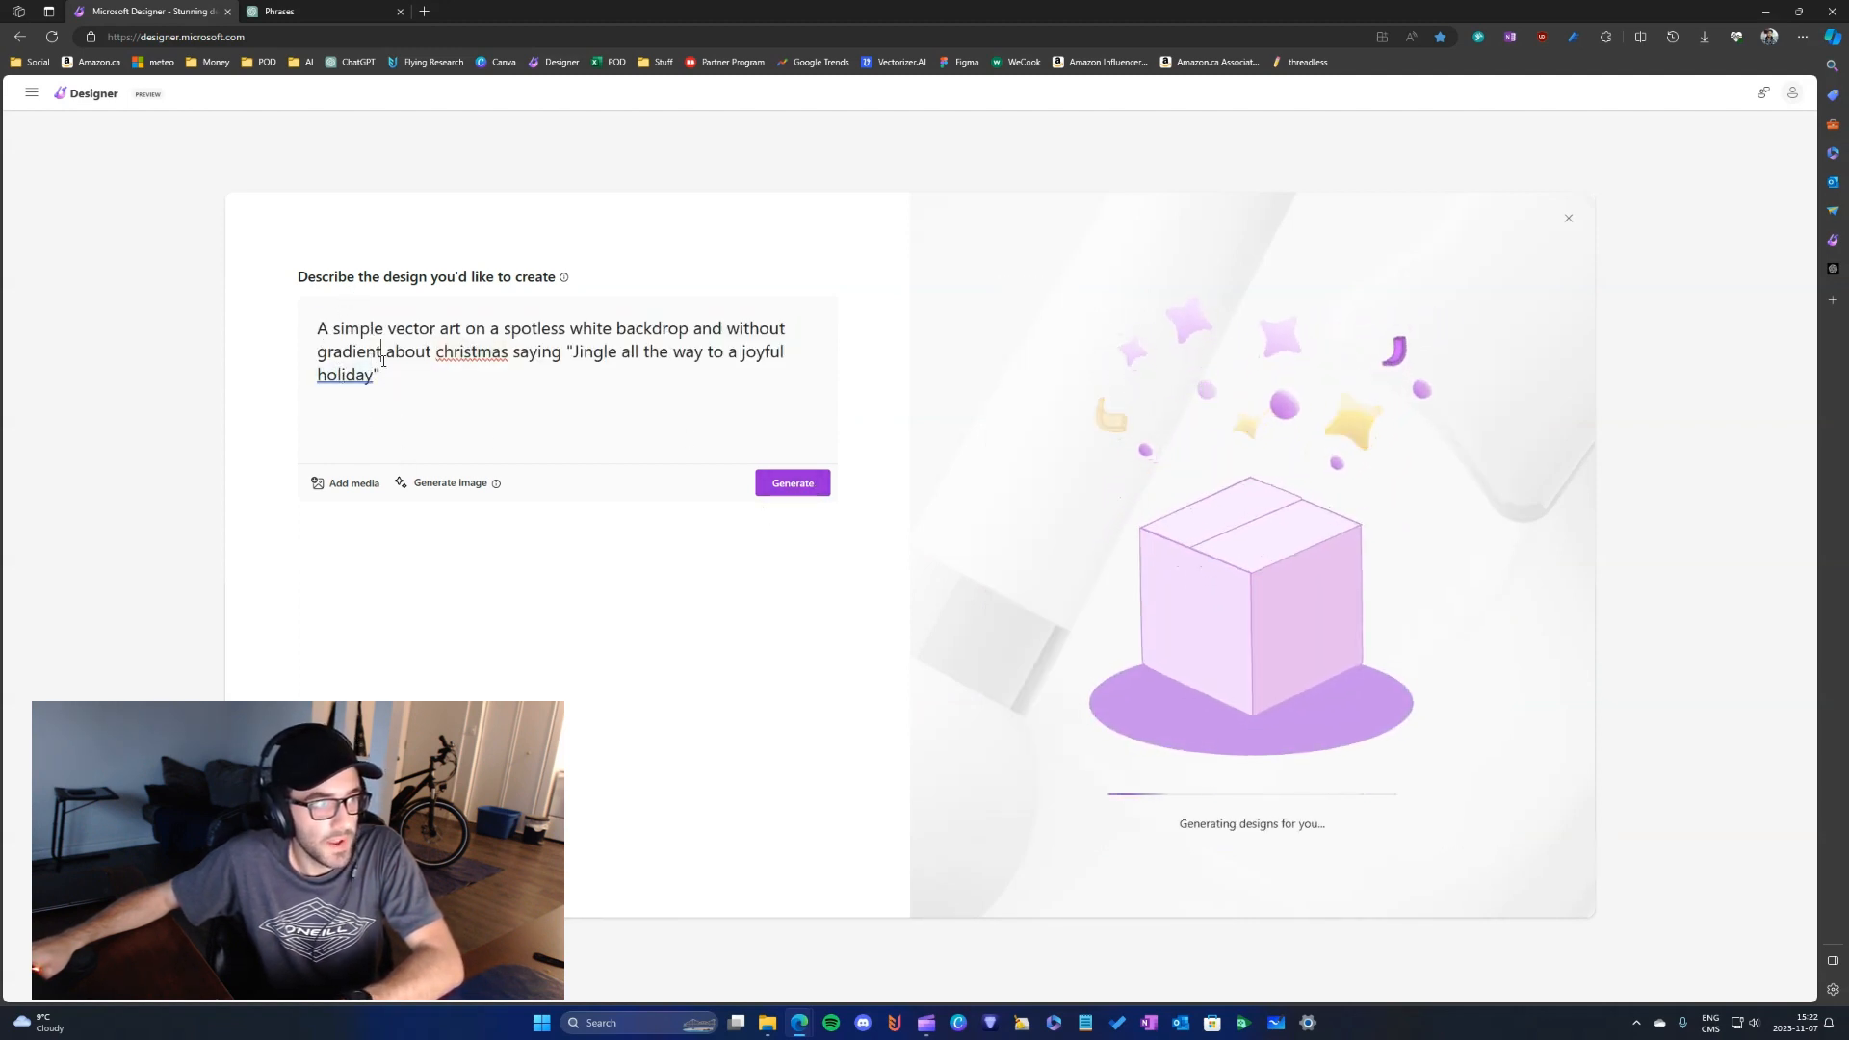
pyautogui.tripleClick(463, 445)
pyautogui.hotkey('ctrl', 'c')
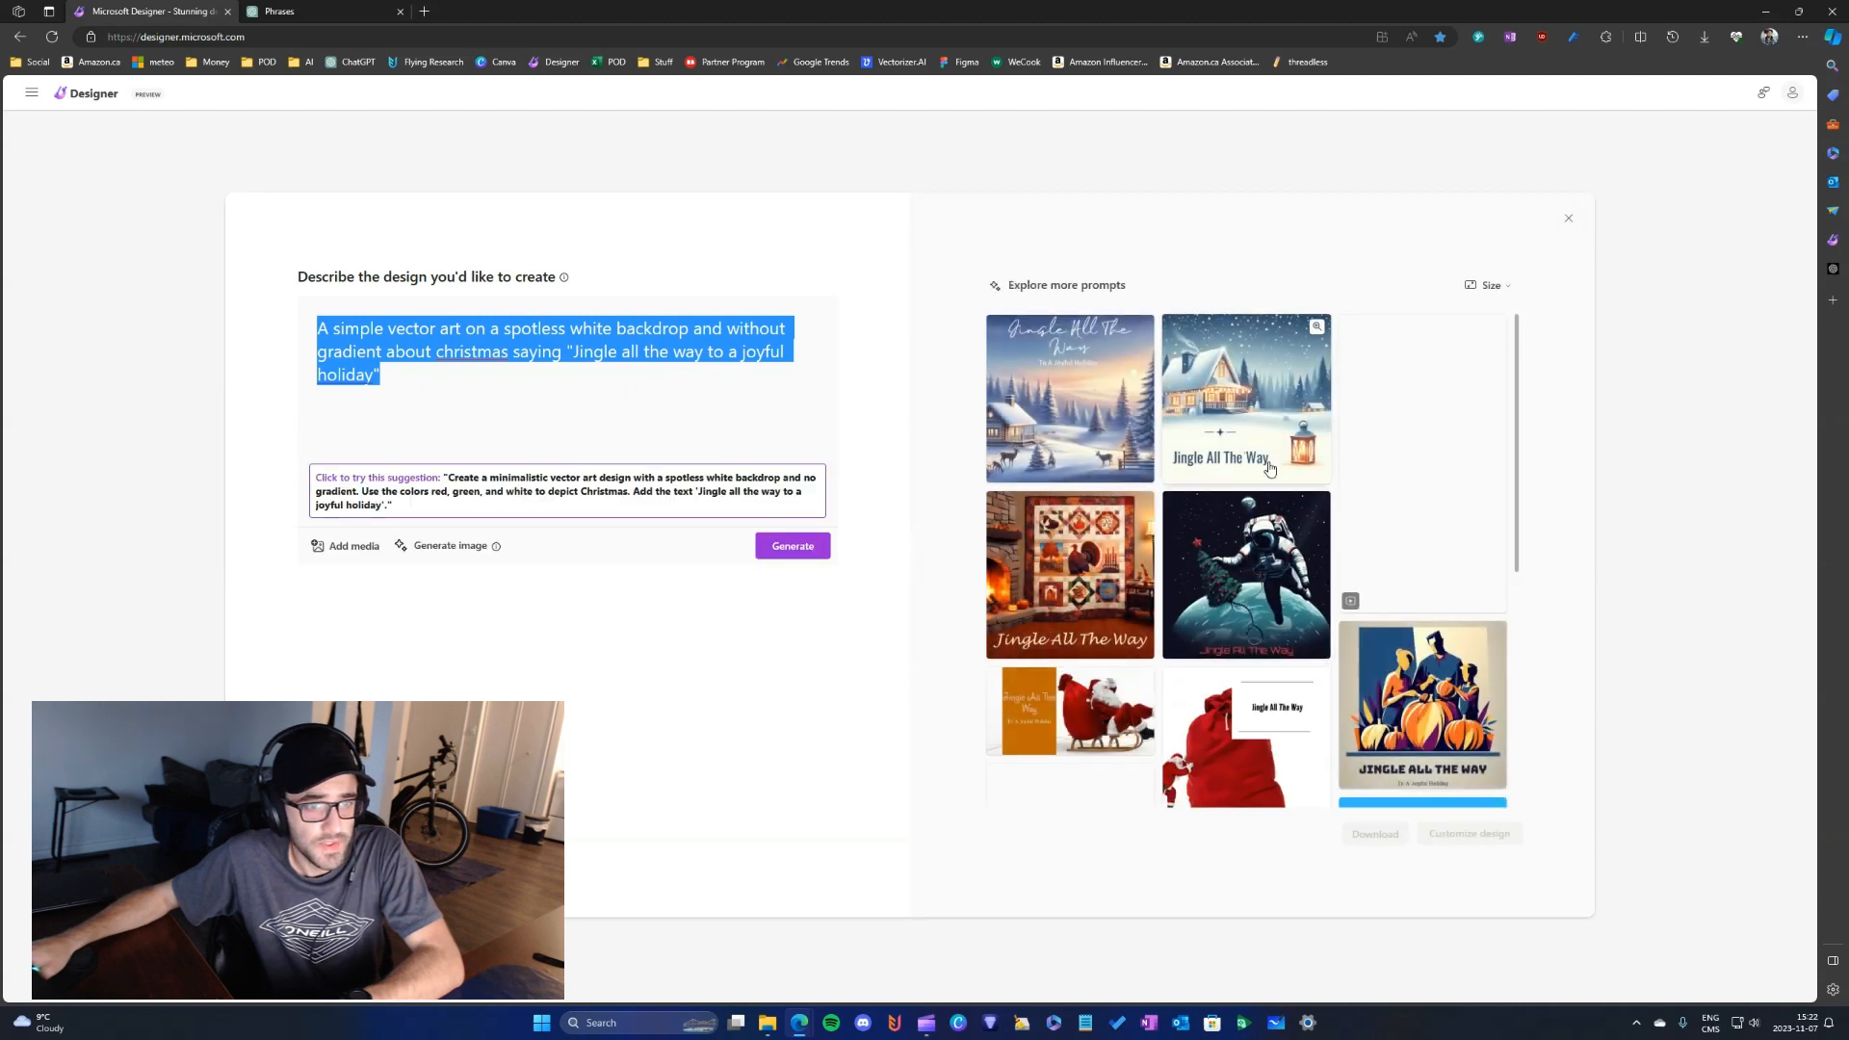
# - Look through the generated "Jingle All The Way" designs to judge whether they match the prompt
pyautogui.scroll(-4, 1363, 556)
pyautogui.scroll(-1, 1362, 556)
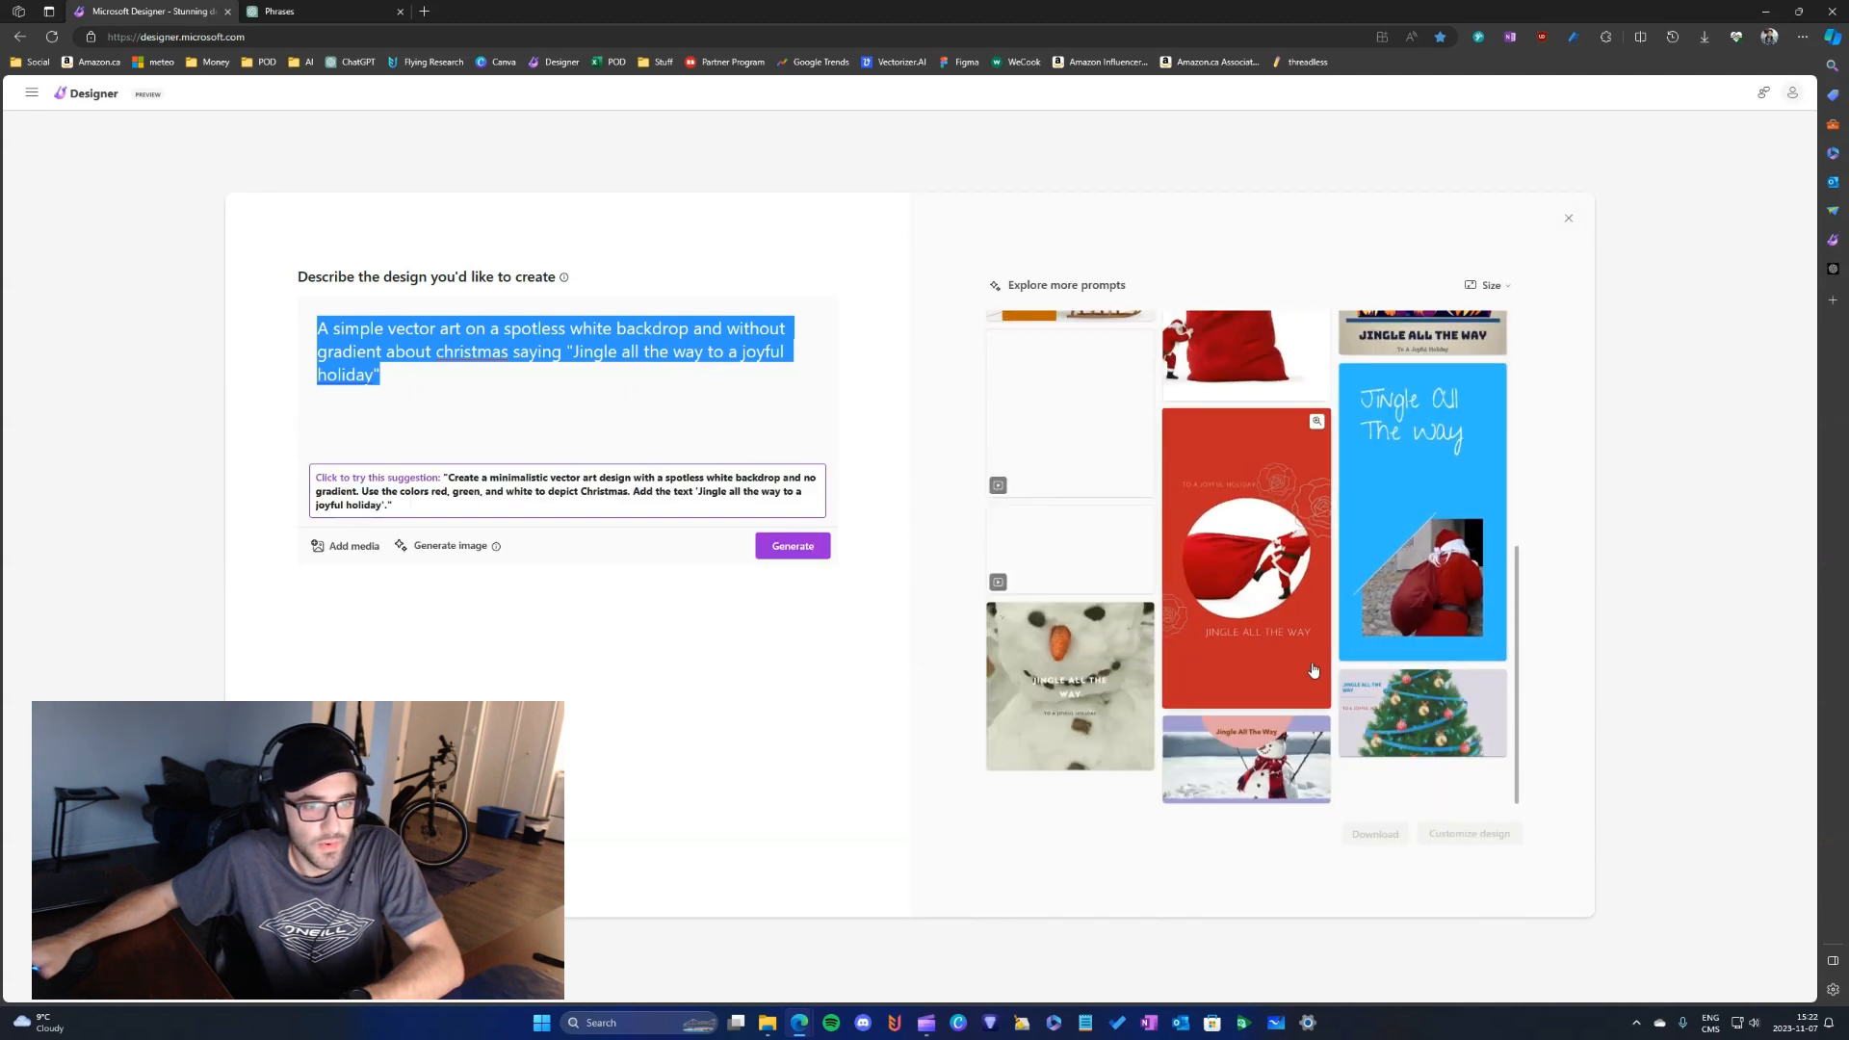
pyautogui.scroll(5, 1312, 669)
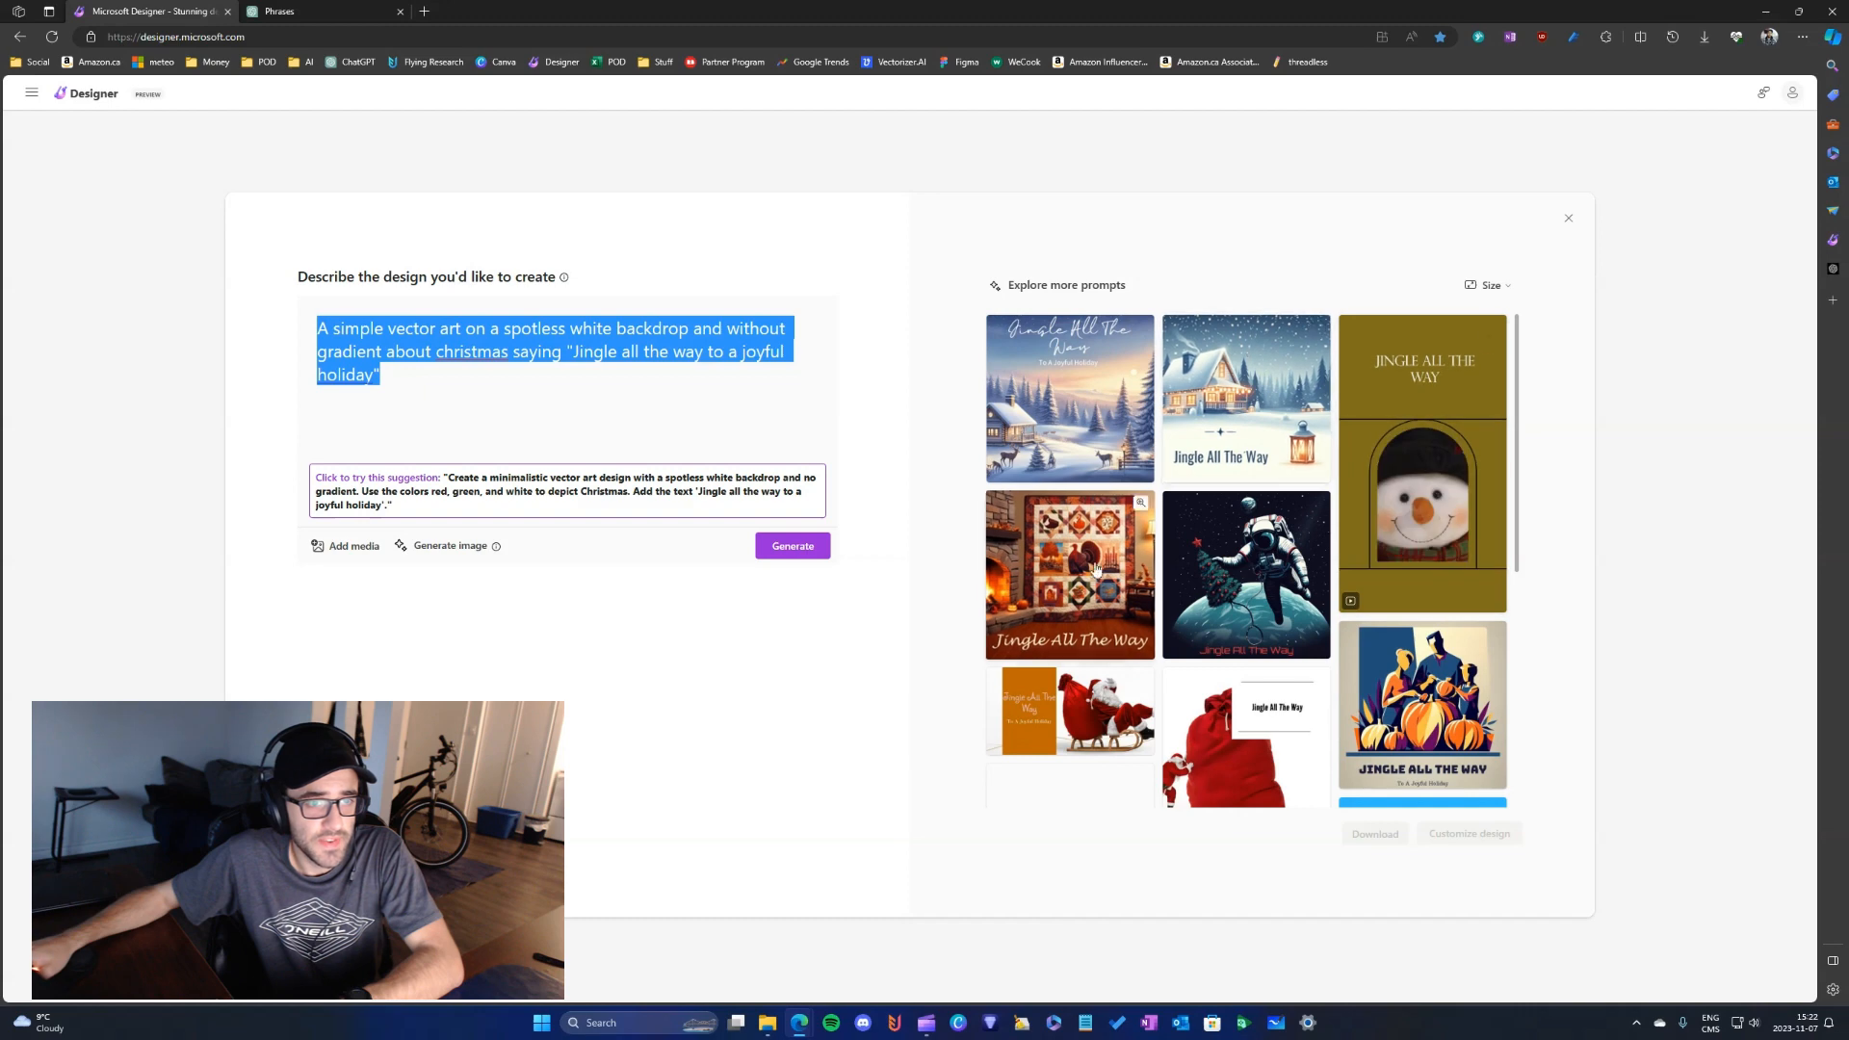
pyautogui.scroll(-5, 1361, 634)
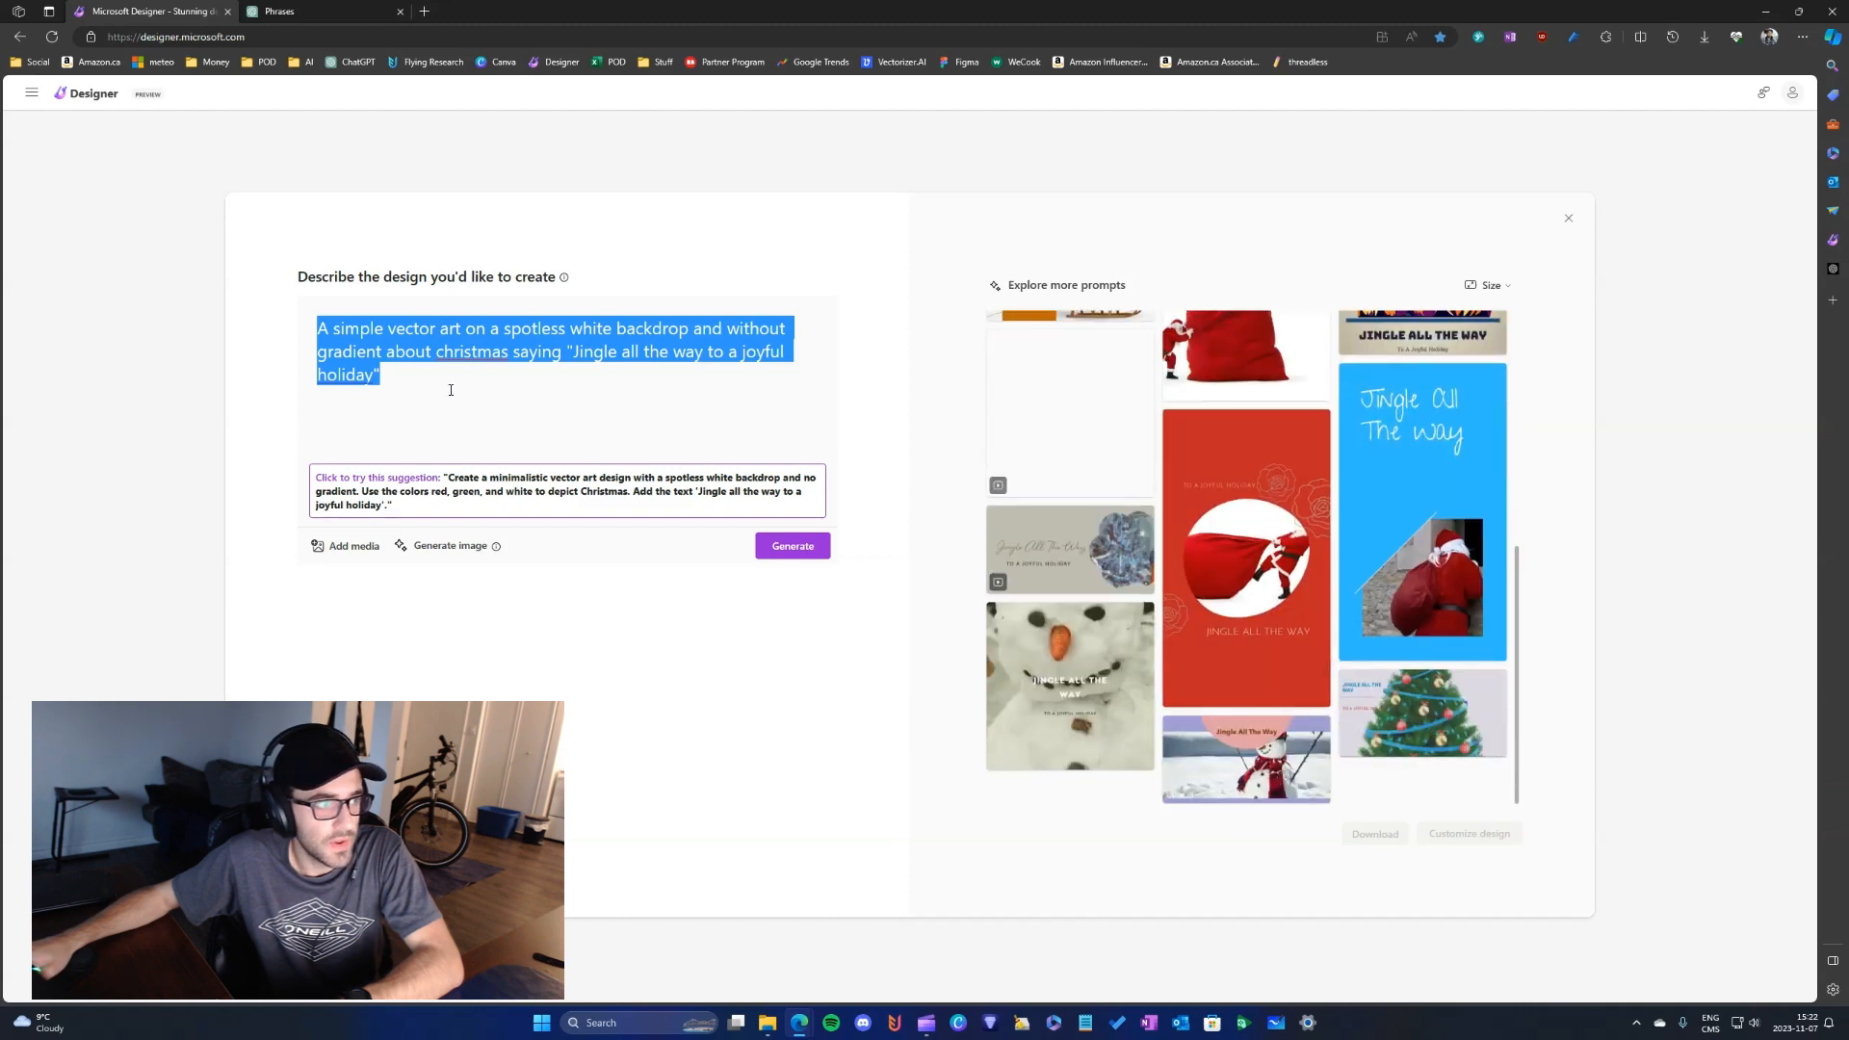
pyautogui.scroll(5, 1086, 432)
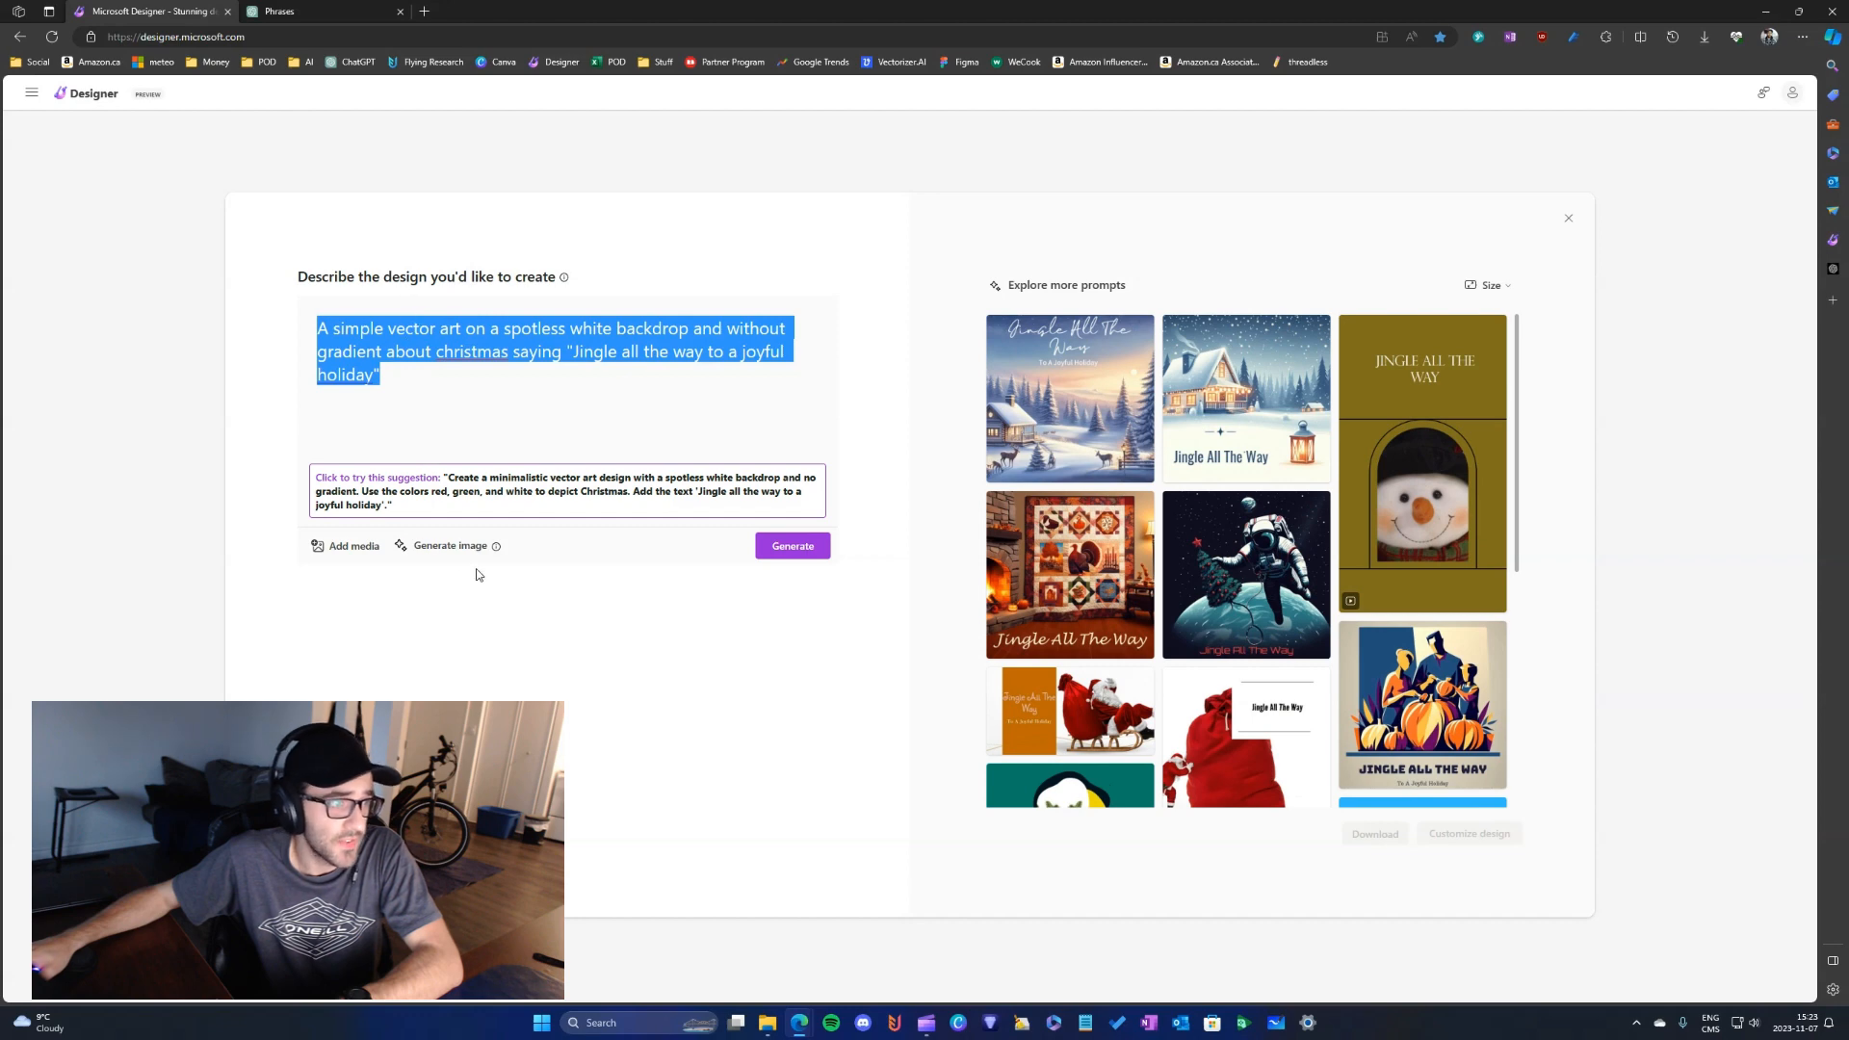
# - Generate images with the DALL-E 3 image generator using the same Christmas vector art prompt
pyautogui.click(444, 557)
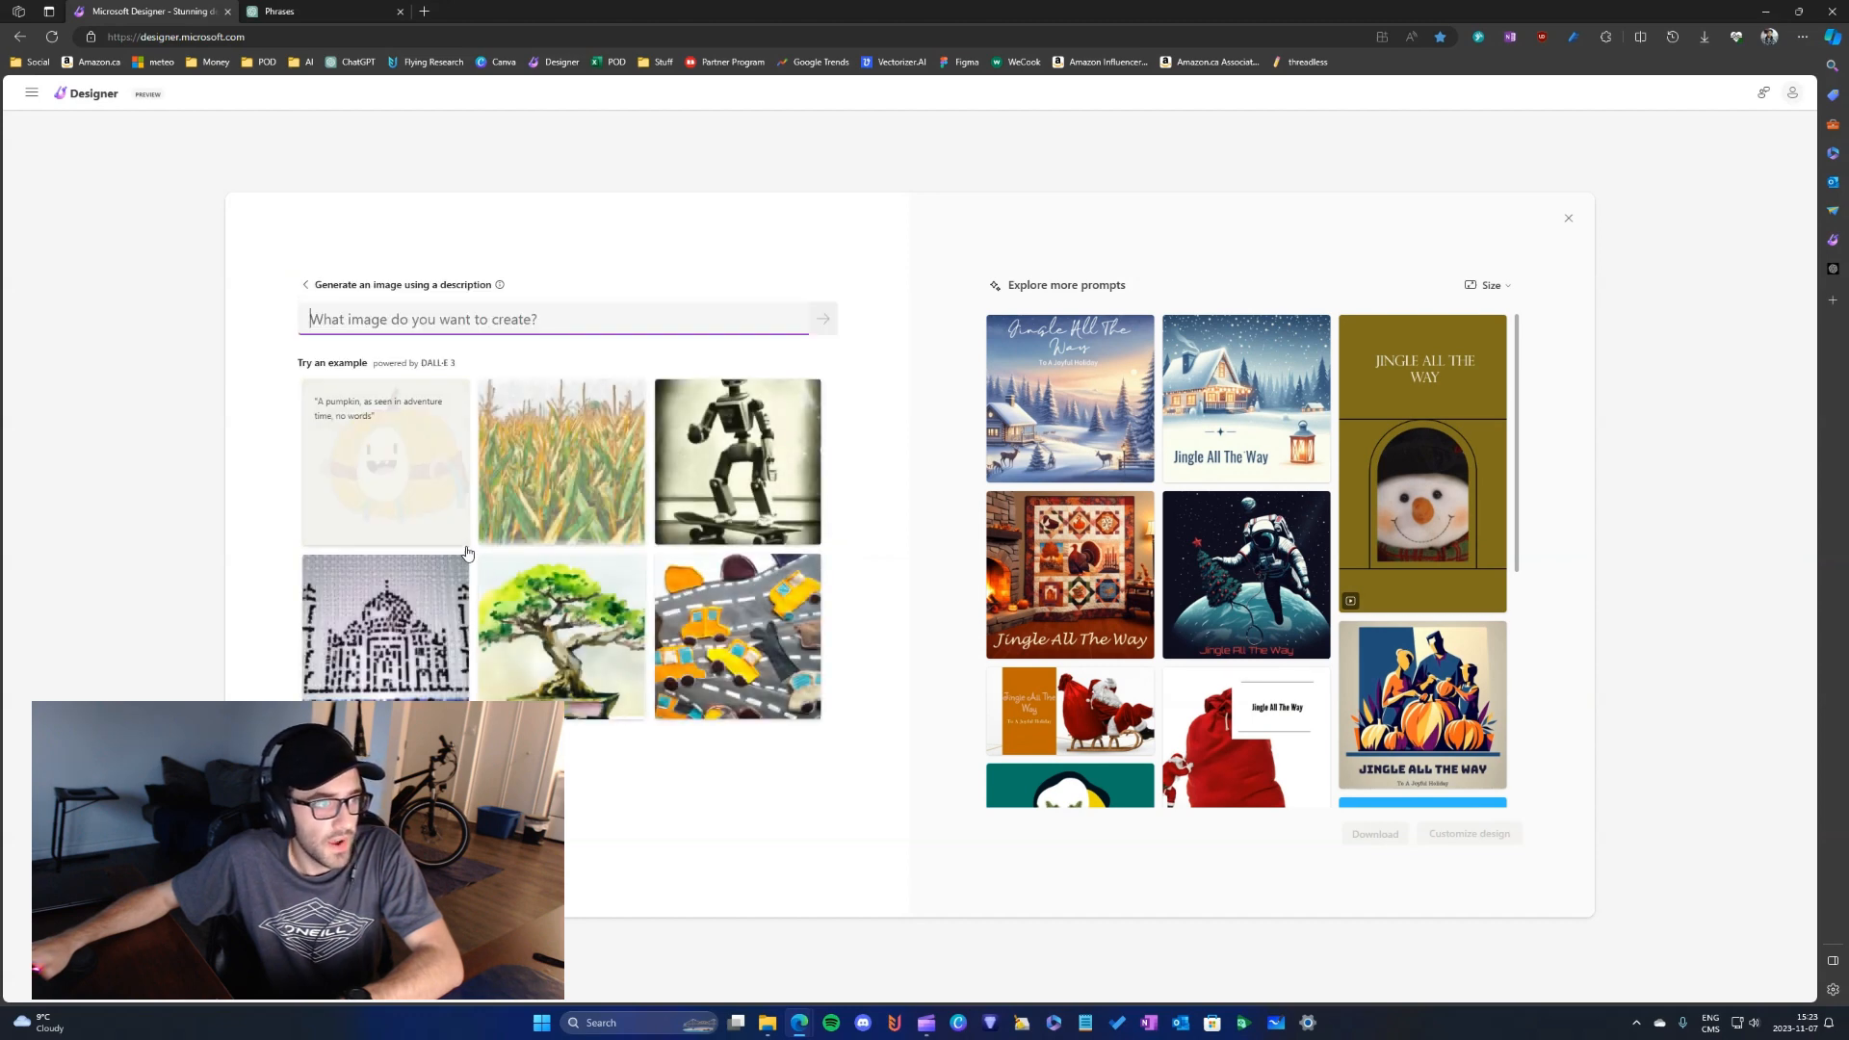
pyautogui.click(313, 285)
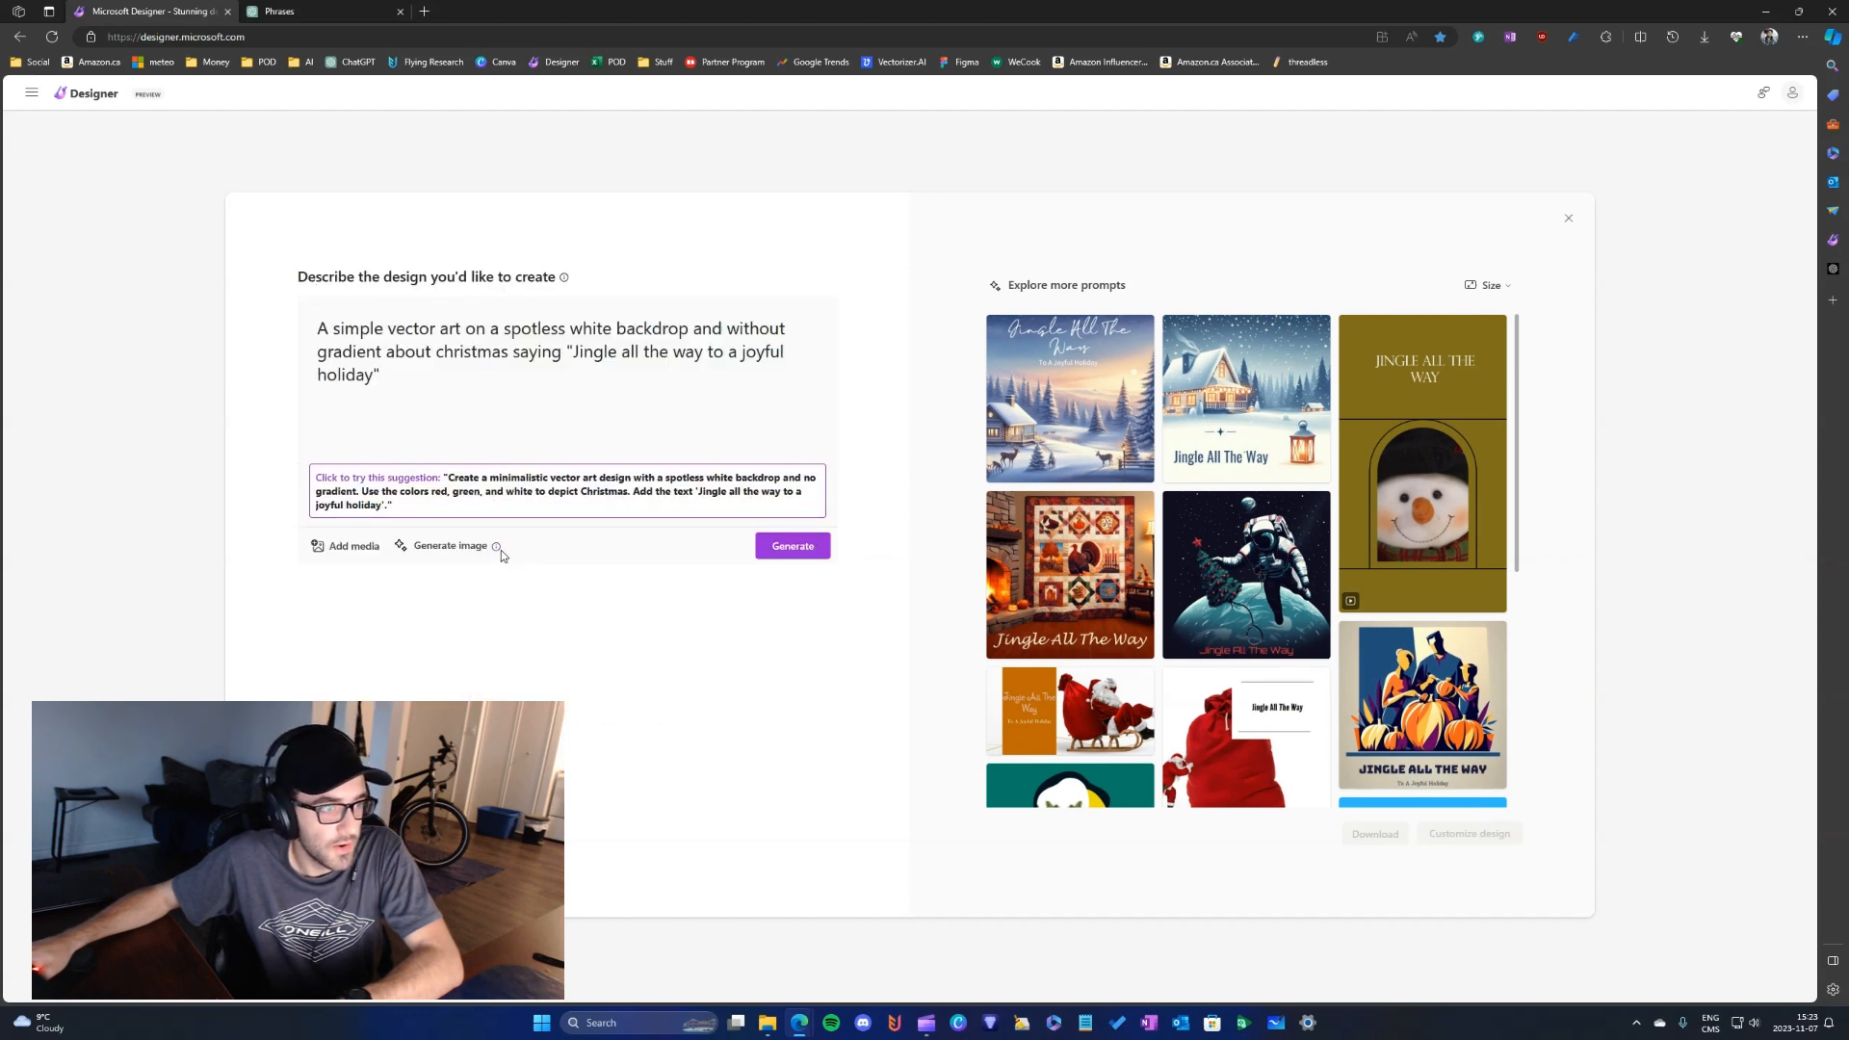
pyautogui.moveTo(495, 554)
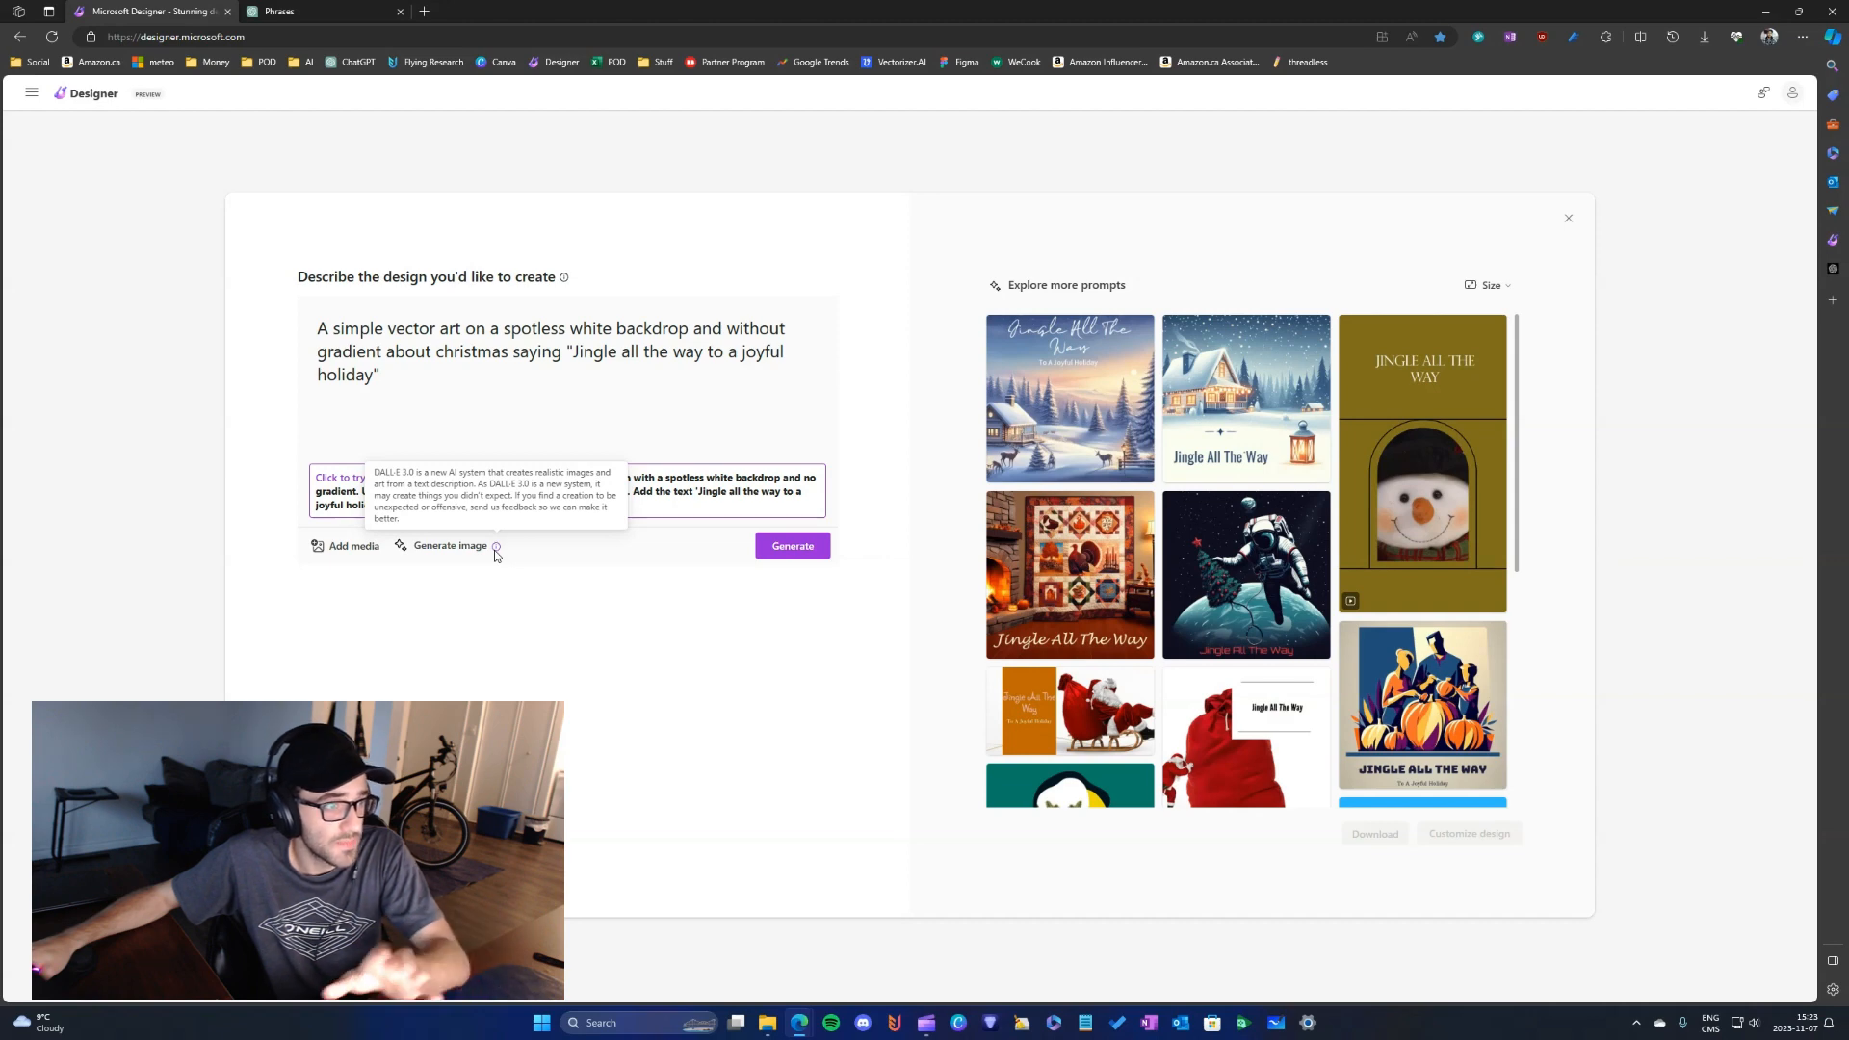
pyautogui.click(447, 547)
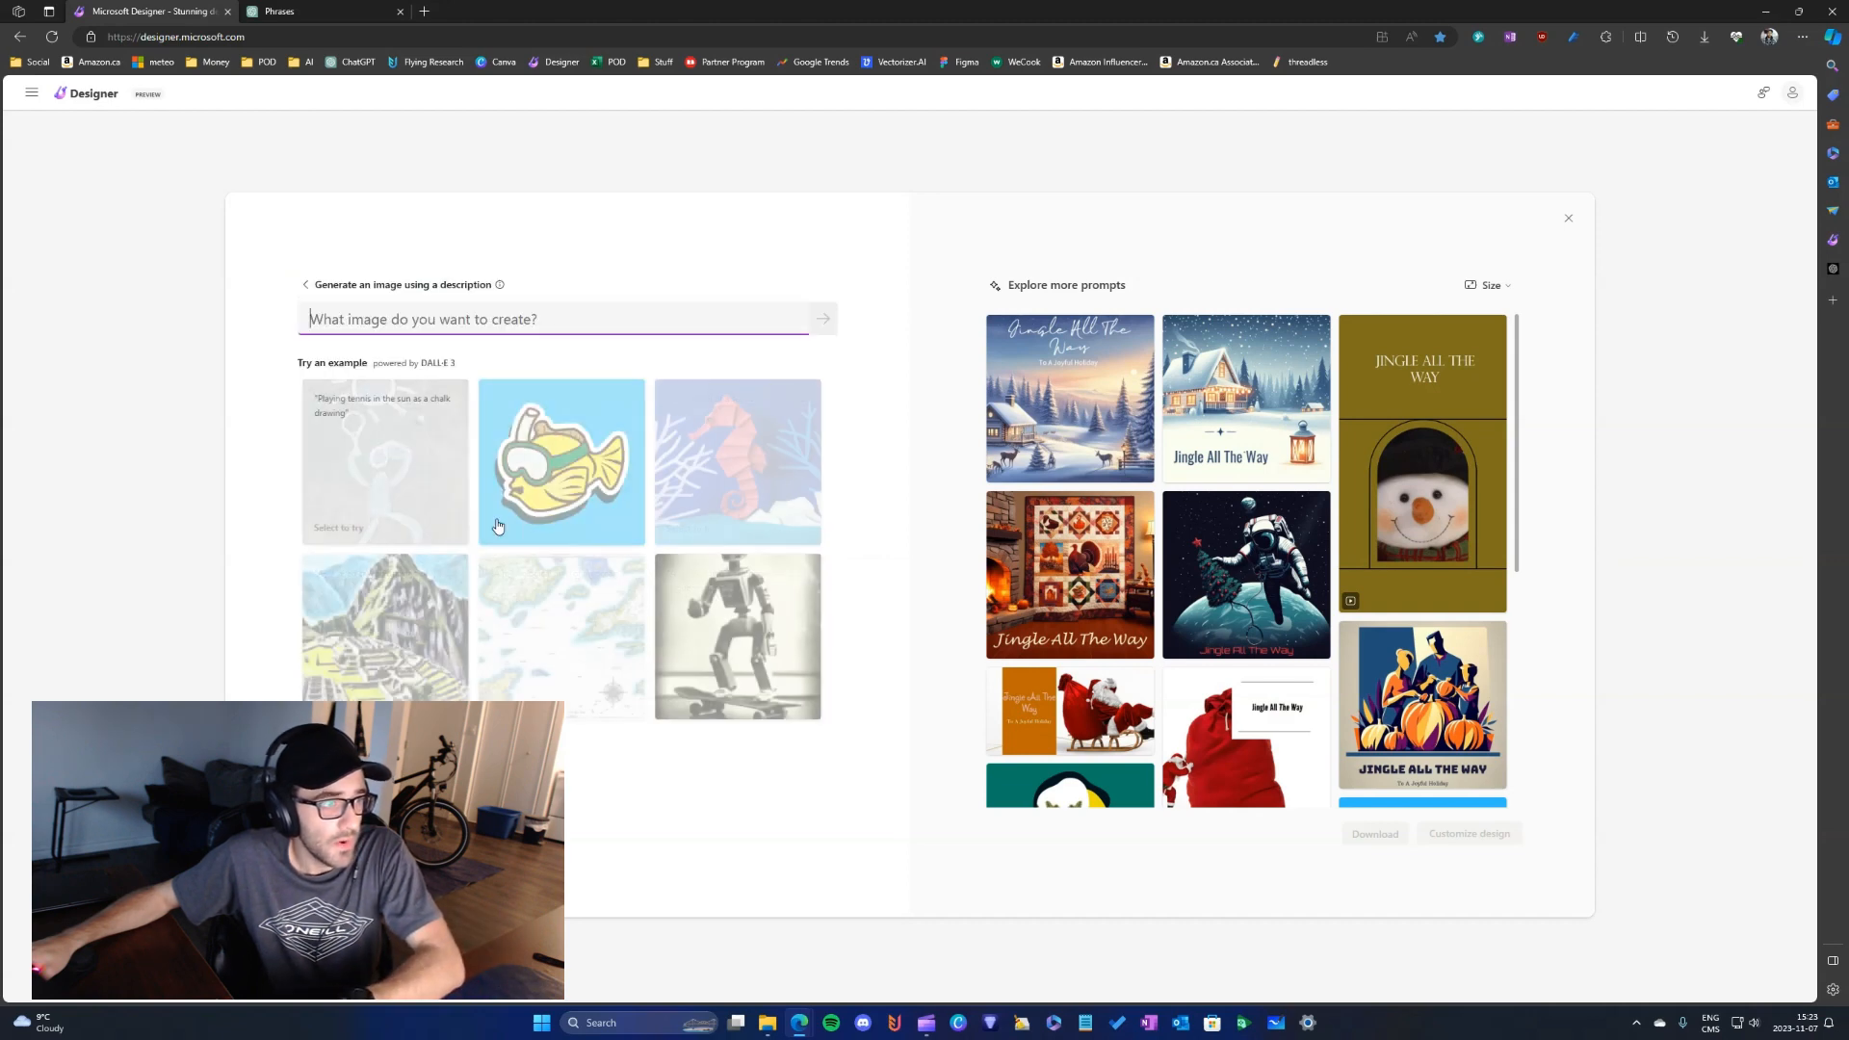
pyautogui.click(537, 325)
pyautogui.hotkey('ctrl', 'v')
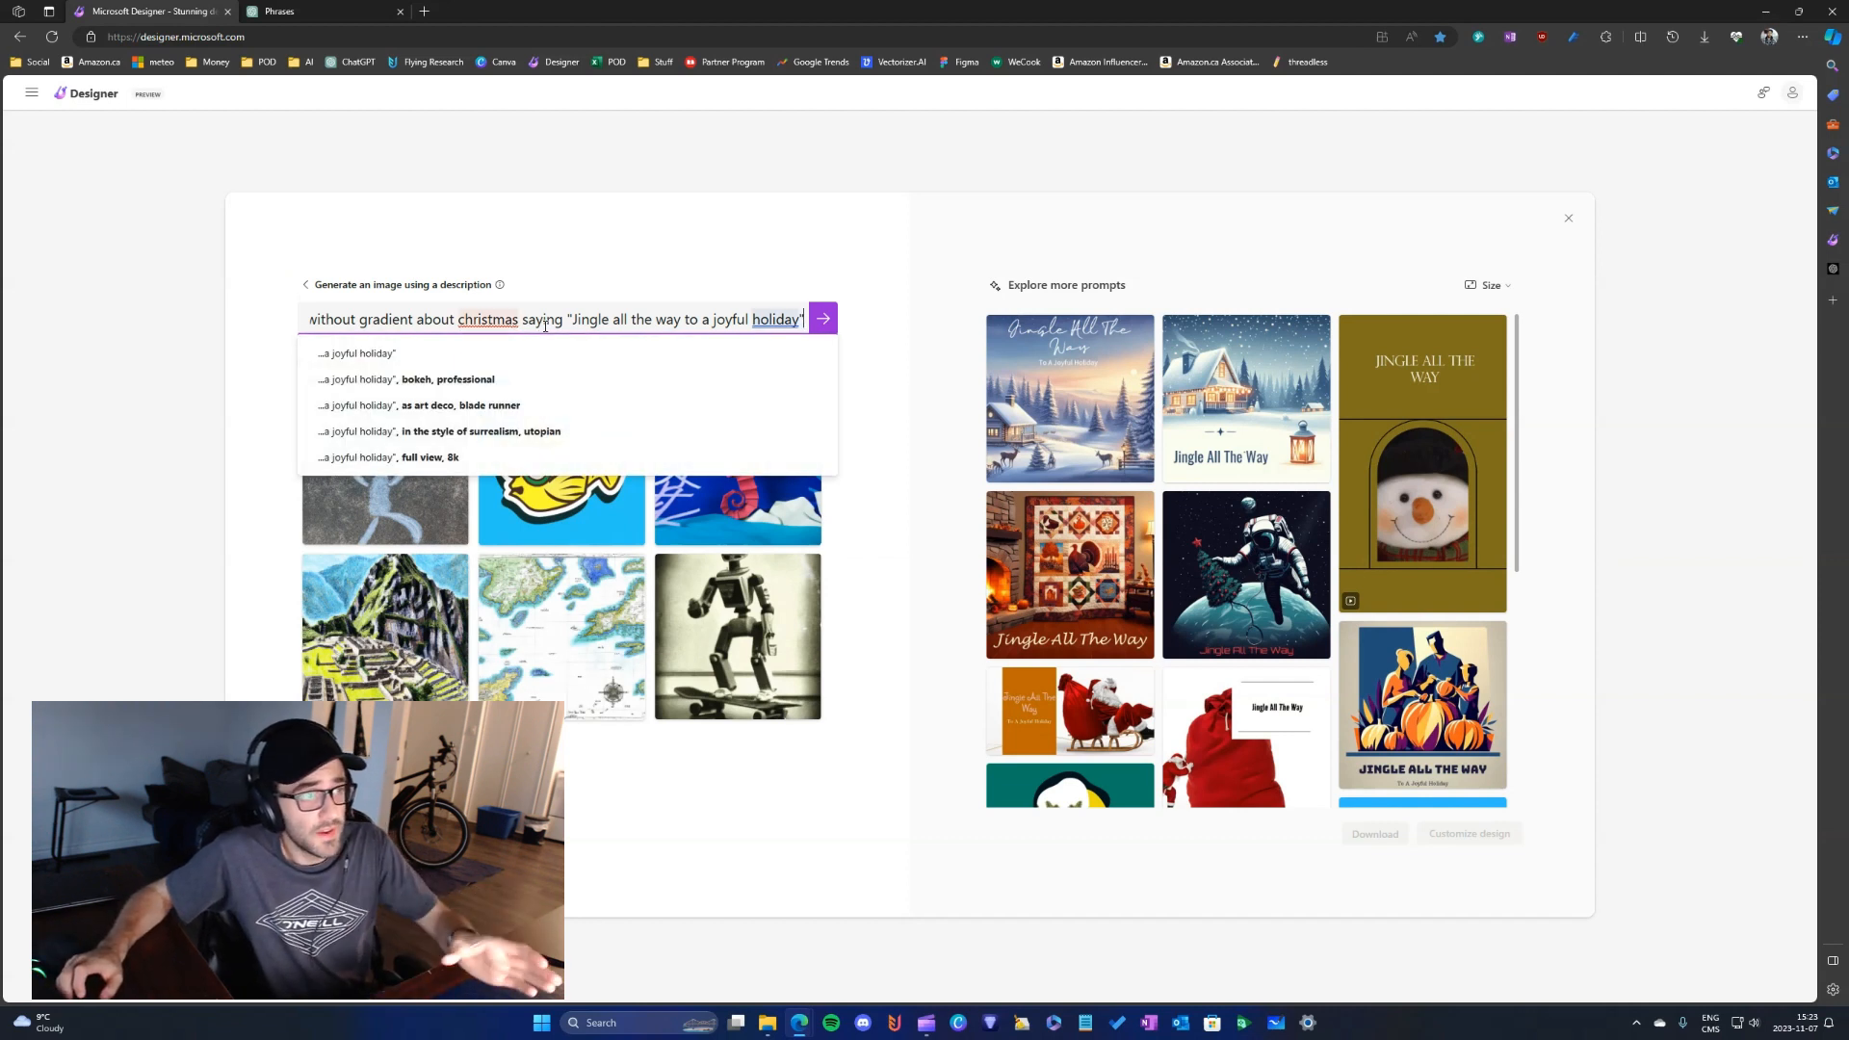
pyautogui.press('Return')
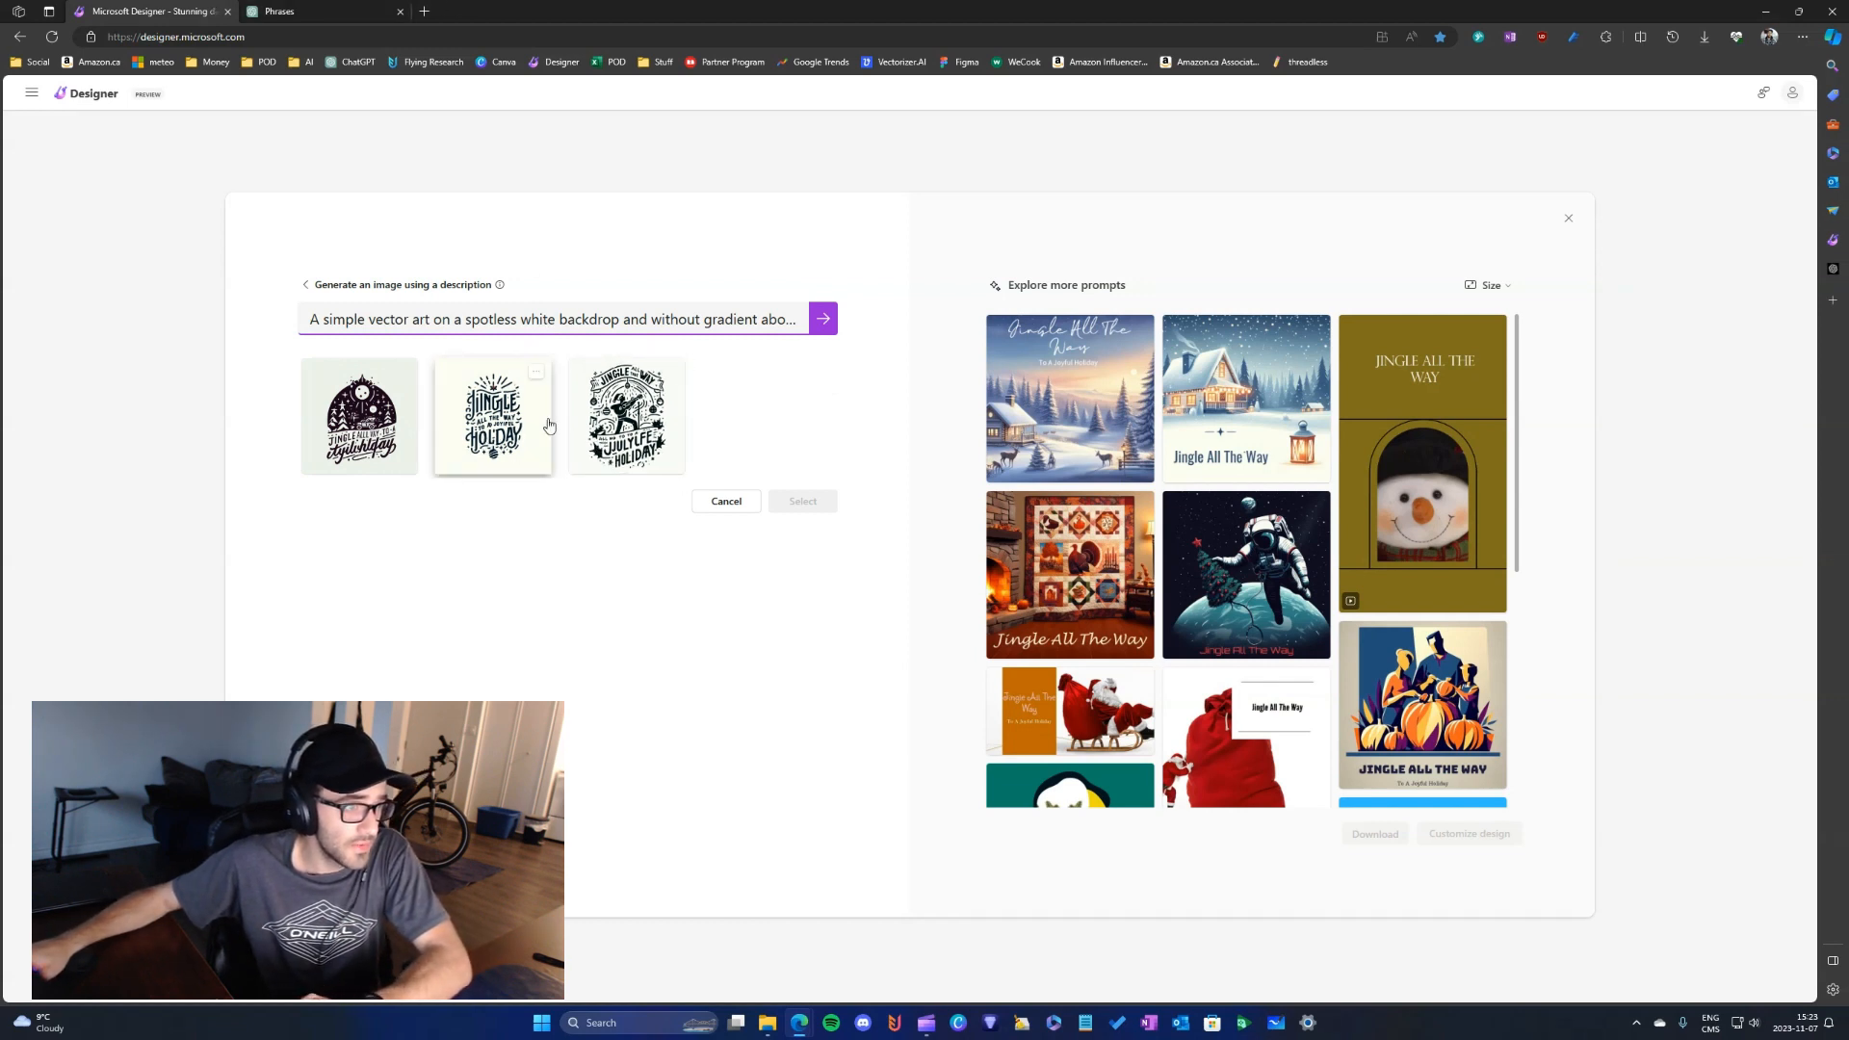
# - Zoom in on the second and third generated images to examine their artwork and lettering
pyautogui.click(539, 373)
pyautogui.click(581, 397)
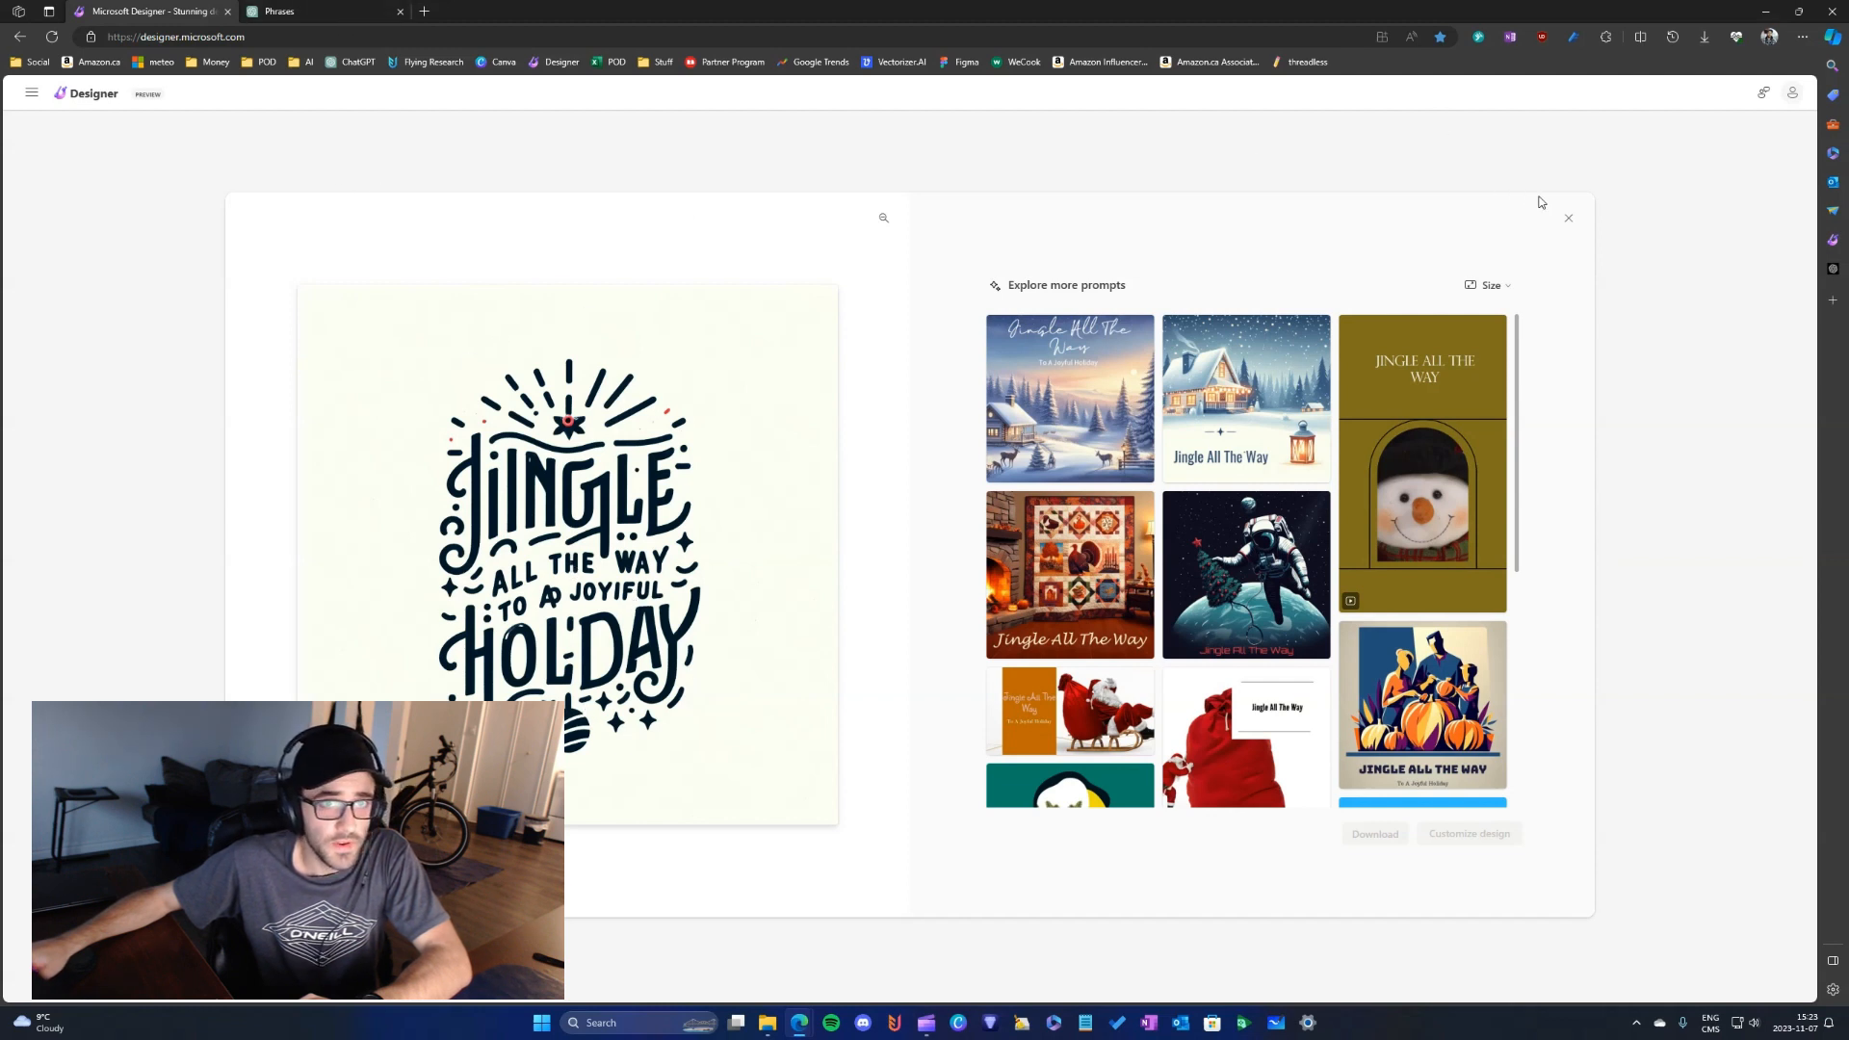
pyautogui.click(735, 400)
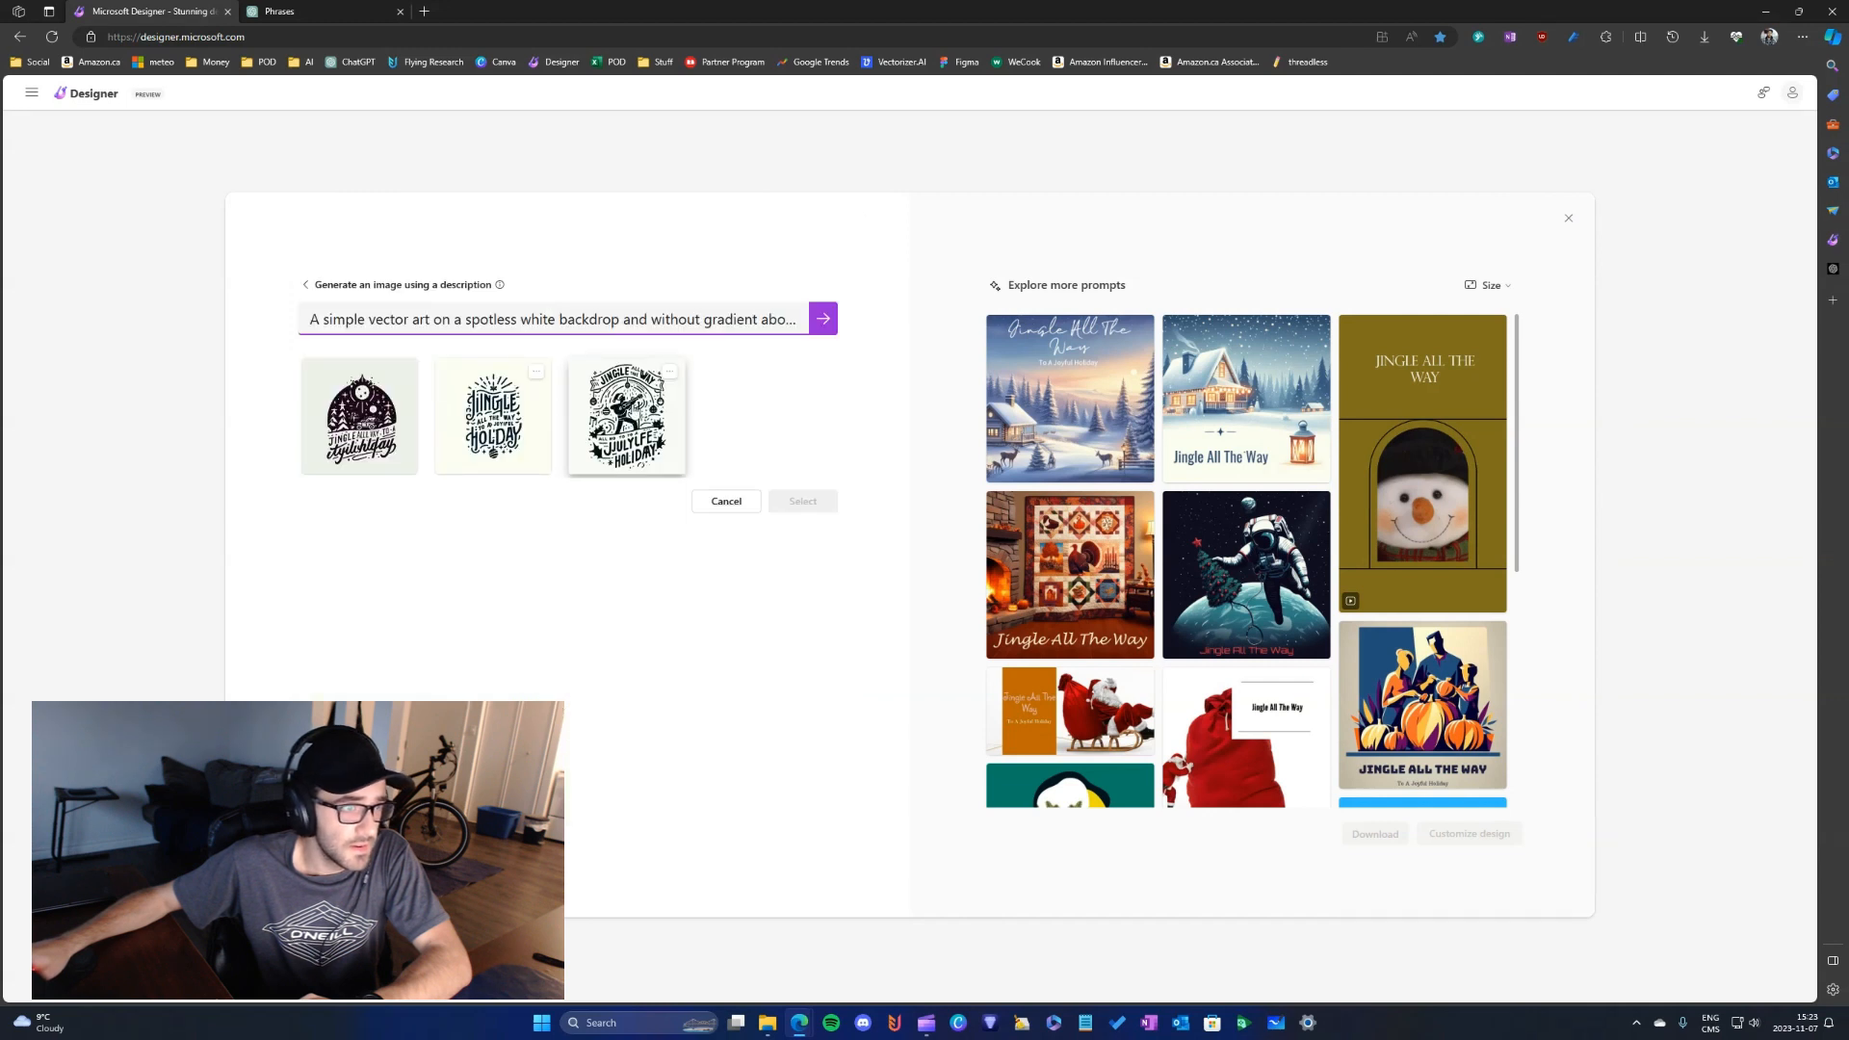
pyautogui.click(687, 394)
pyautogui.click(669, 373)
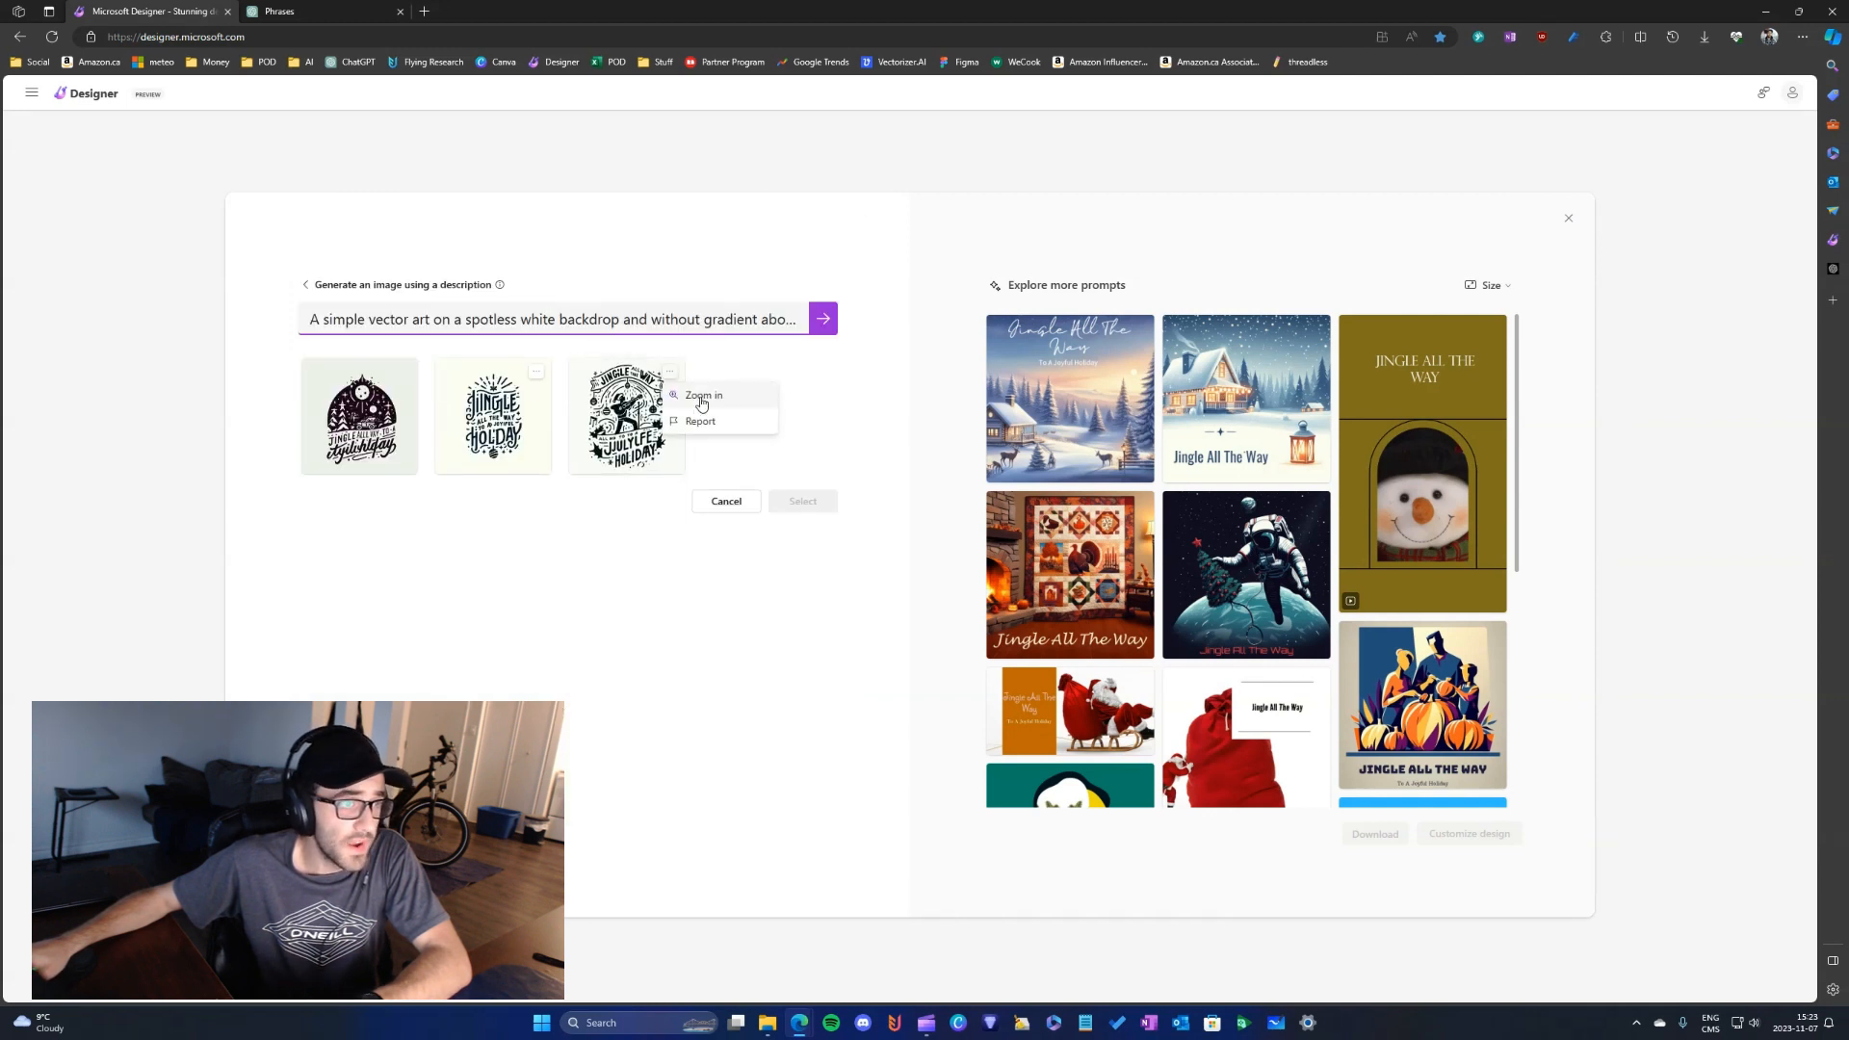
pyautogui.click(697, 396)
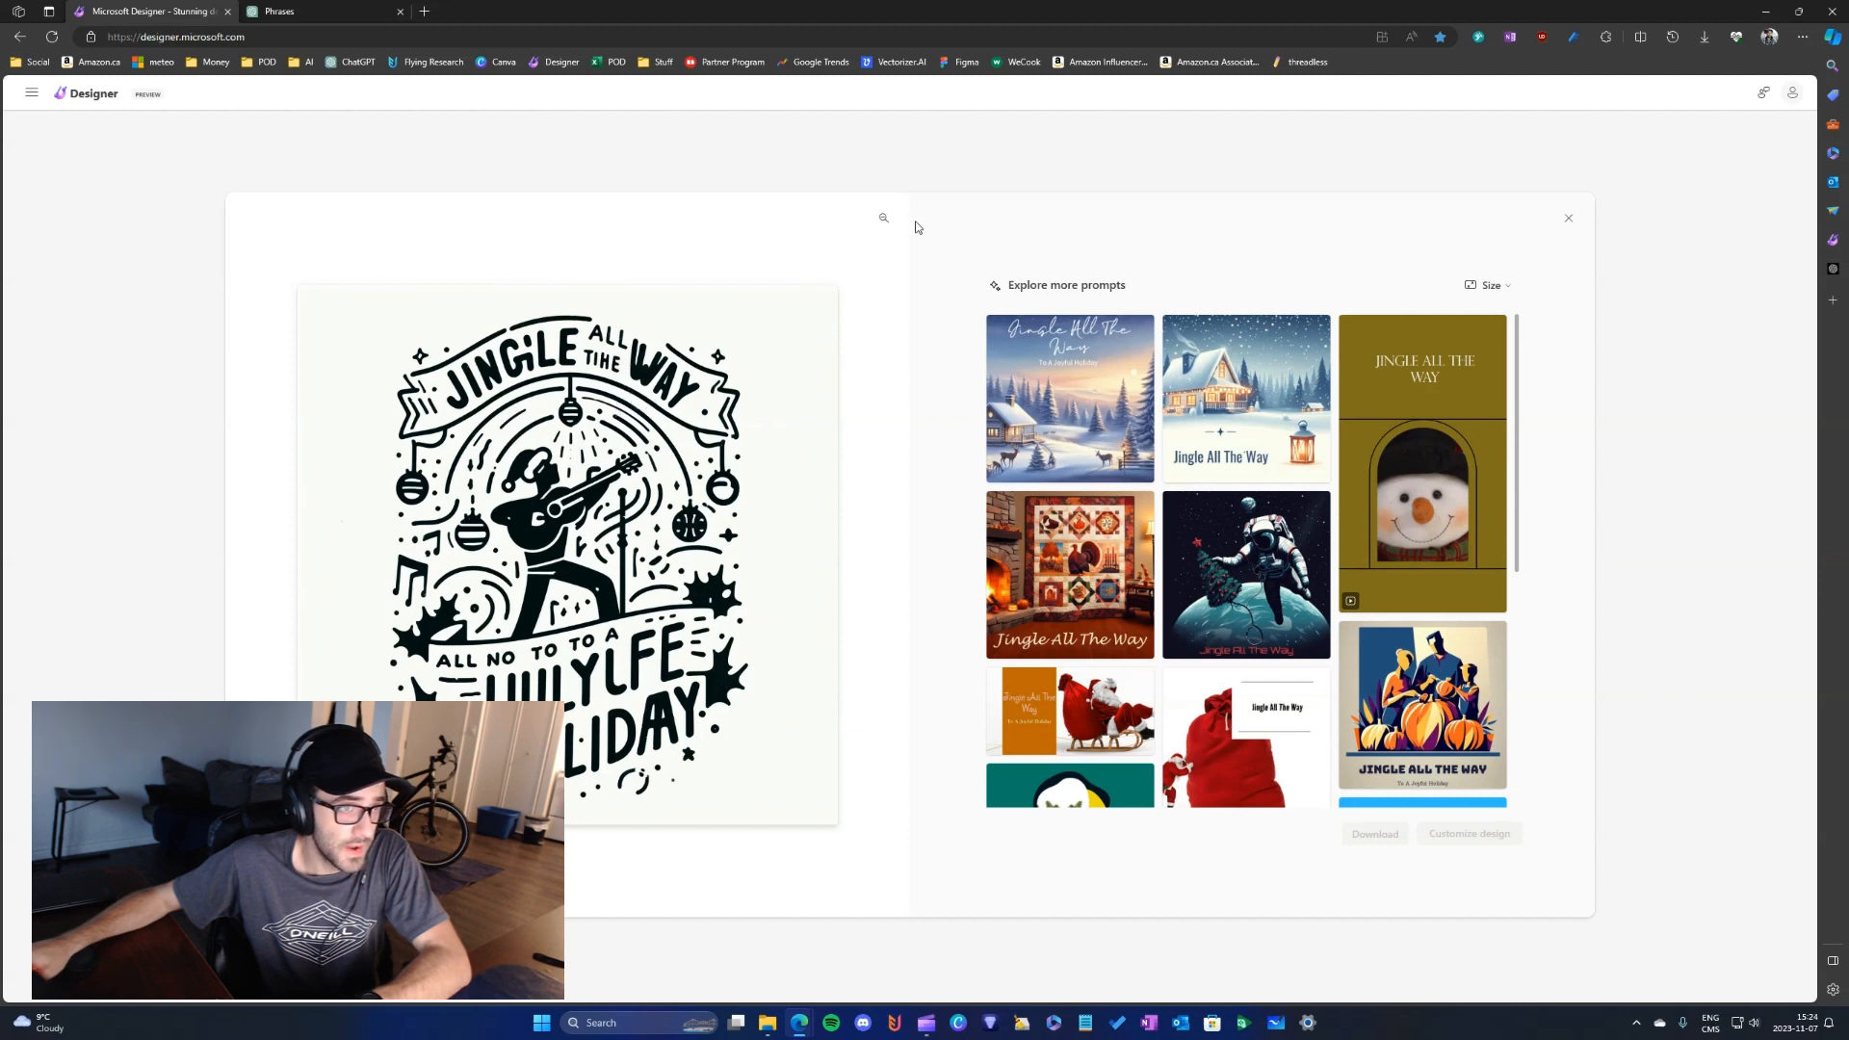
# - Zoom in on the first generated image and compare its lettering with the original phrase in ChatGPT
pyautogui.click(884, 219)
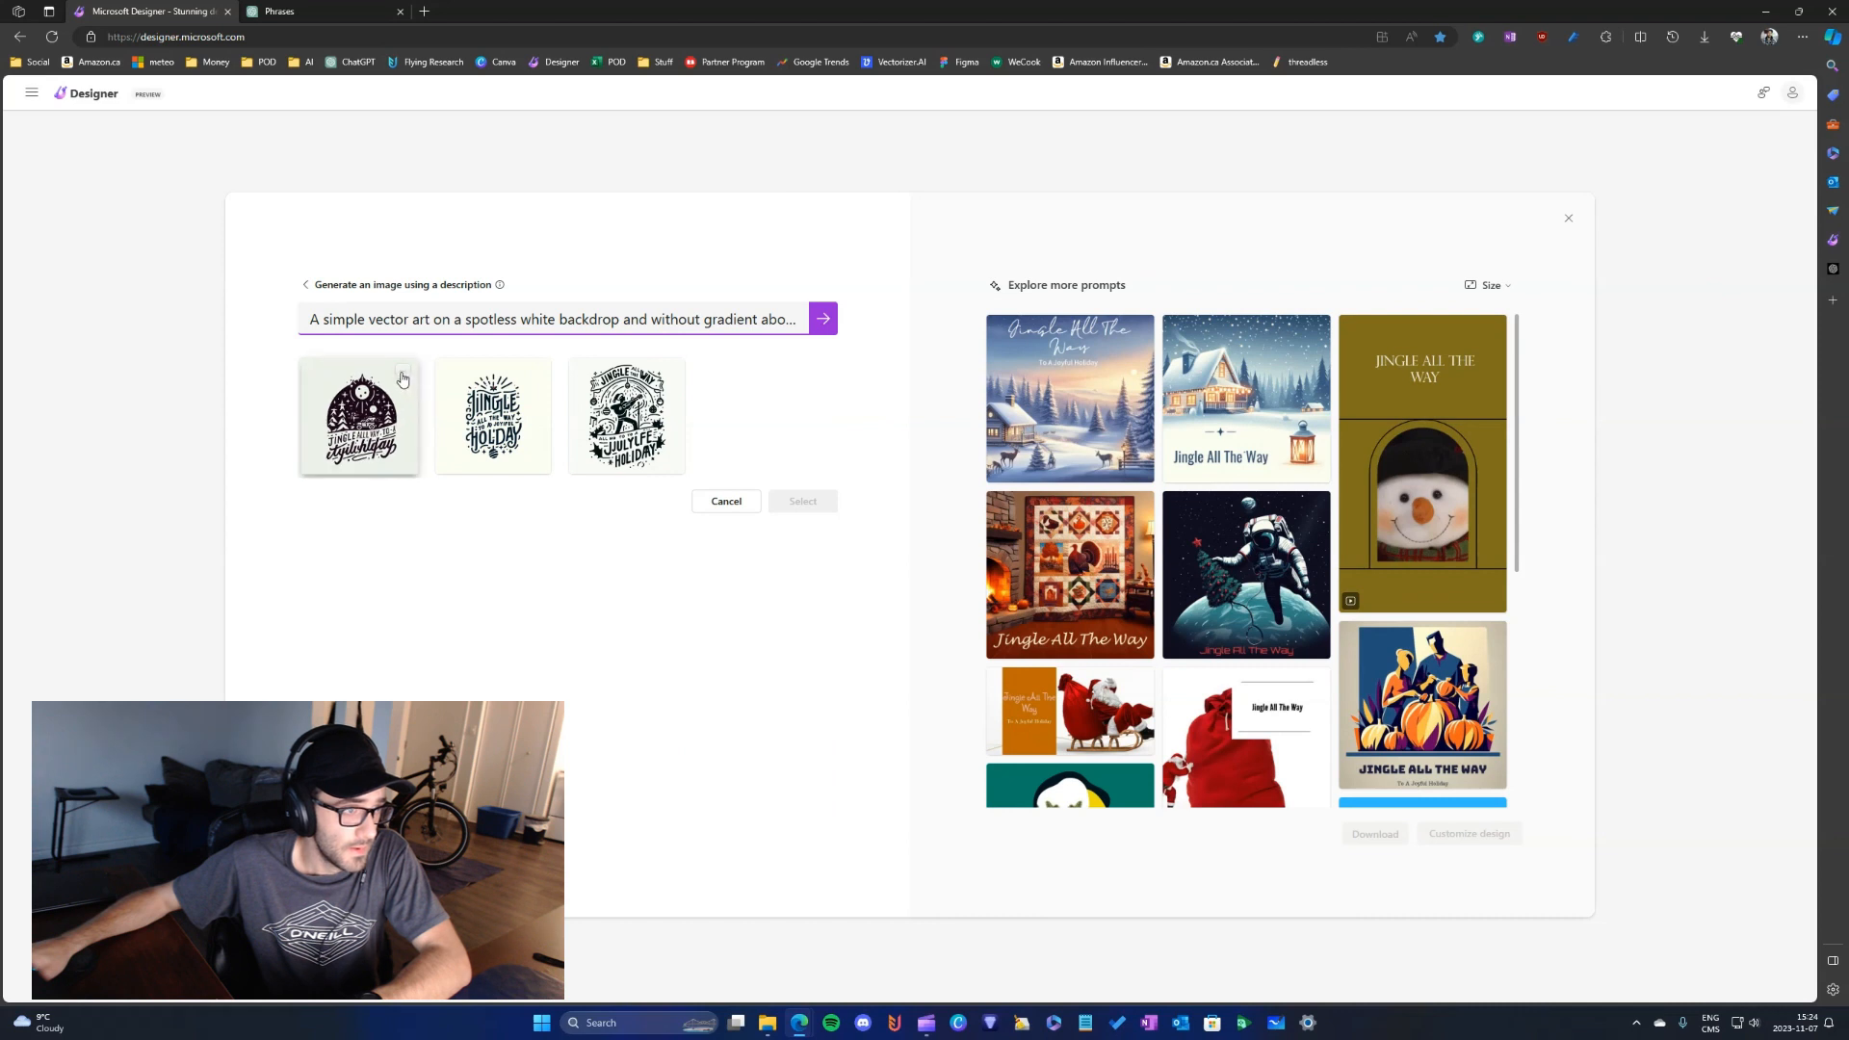
pyautogui.click(403, 375)
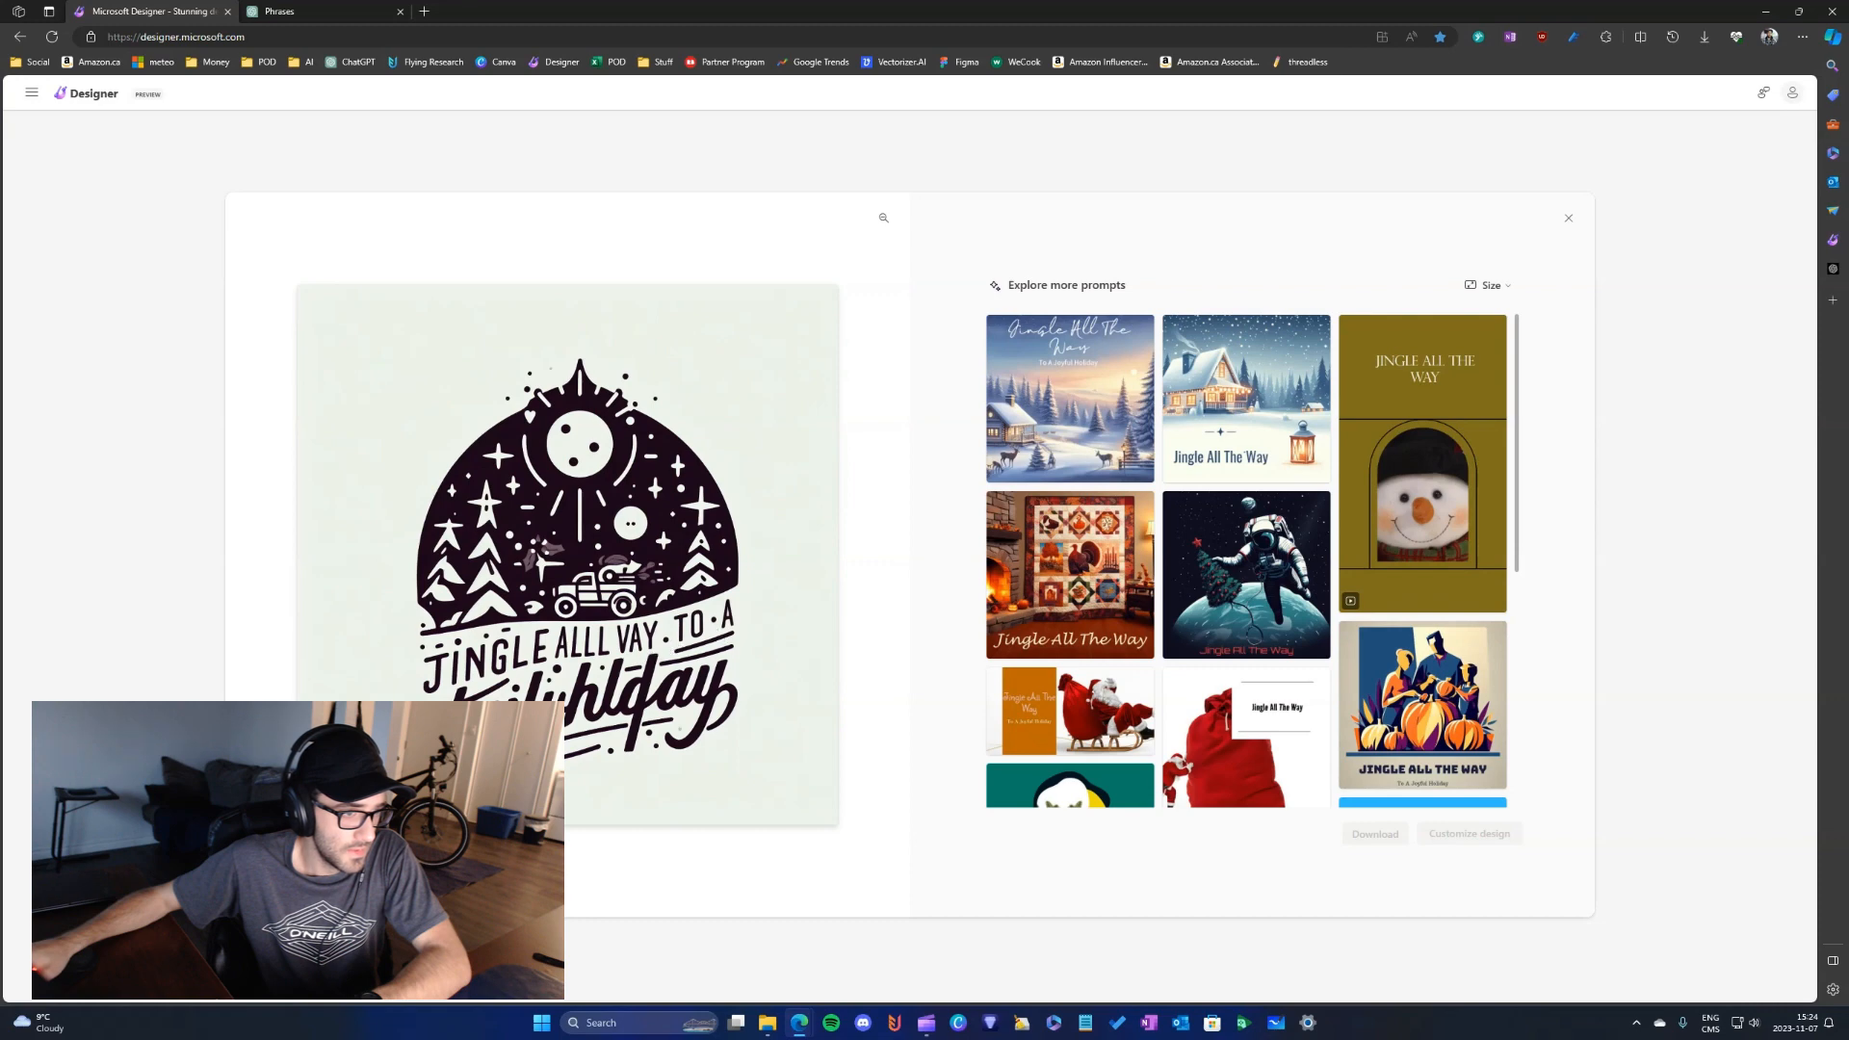
pyautogui.click(312, 10)
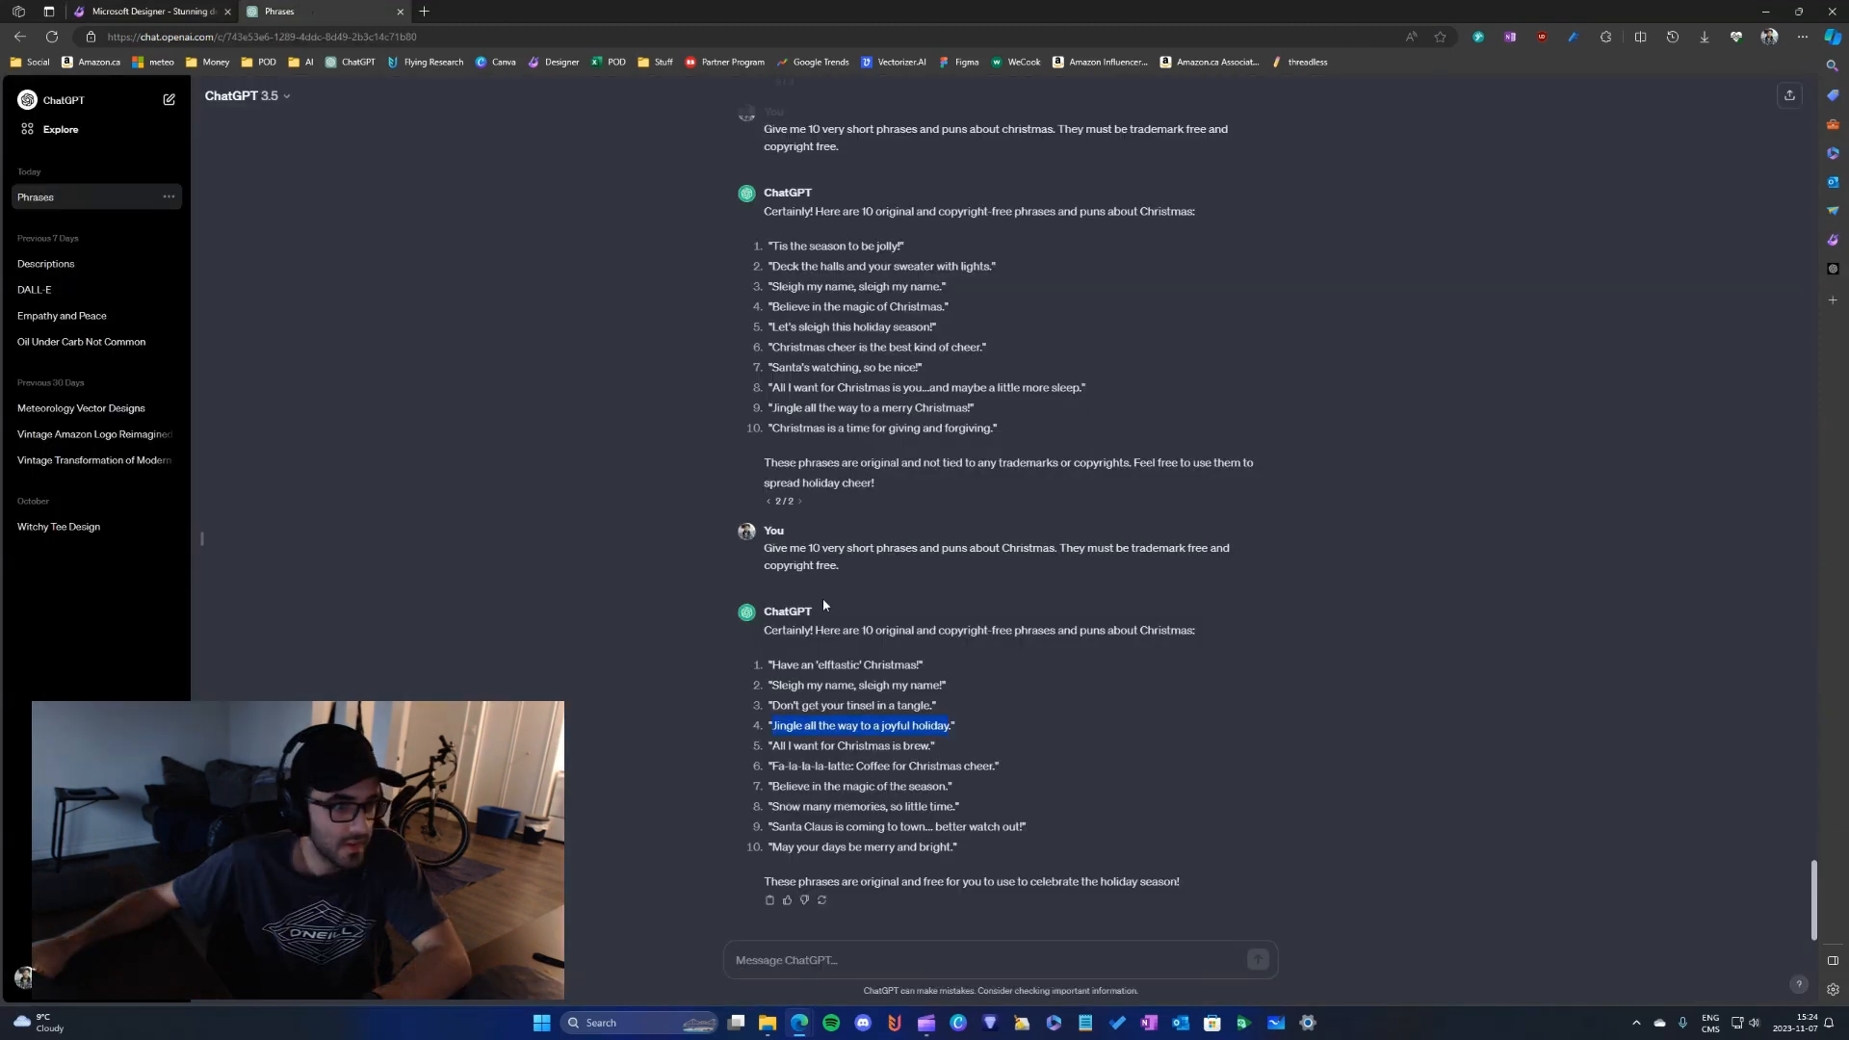
pyautogui.click(200, 11)
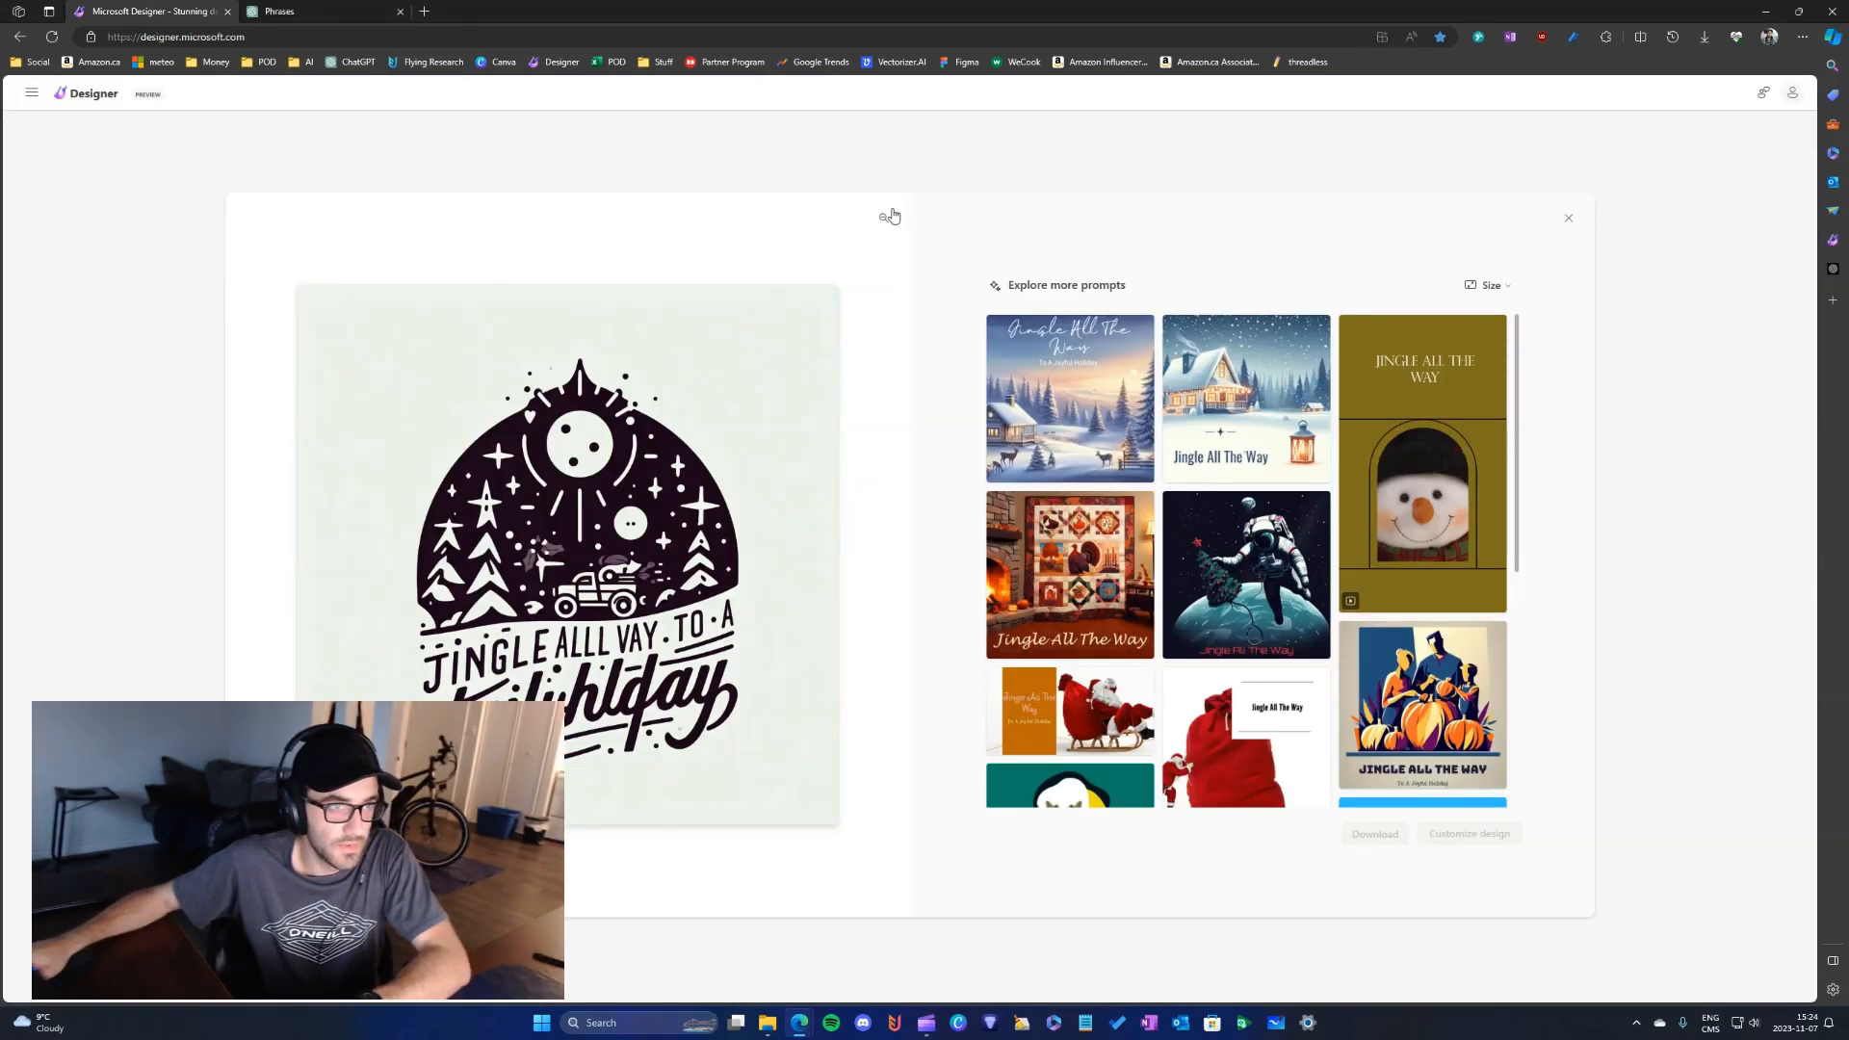
# - Close the enlarged image and generate another set of images from the same Christmas vector art prompt
pyautogui.click(891, 217)
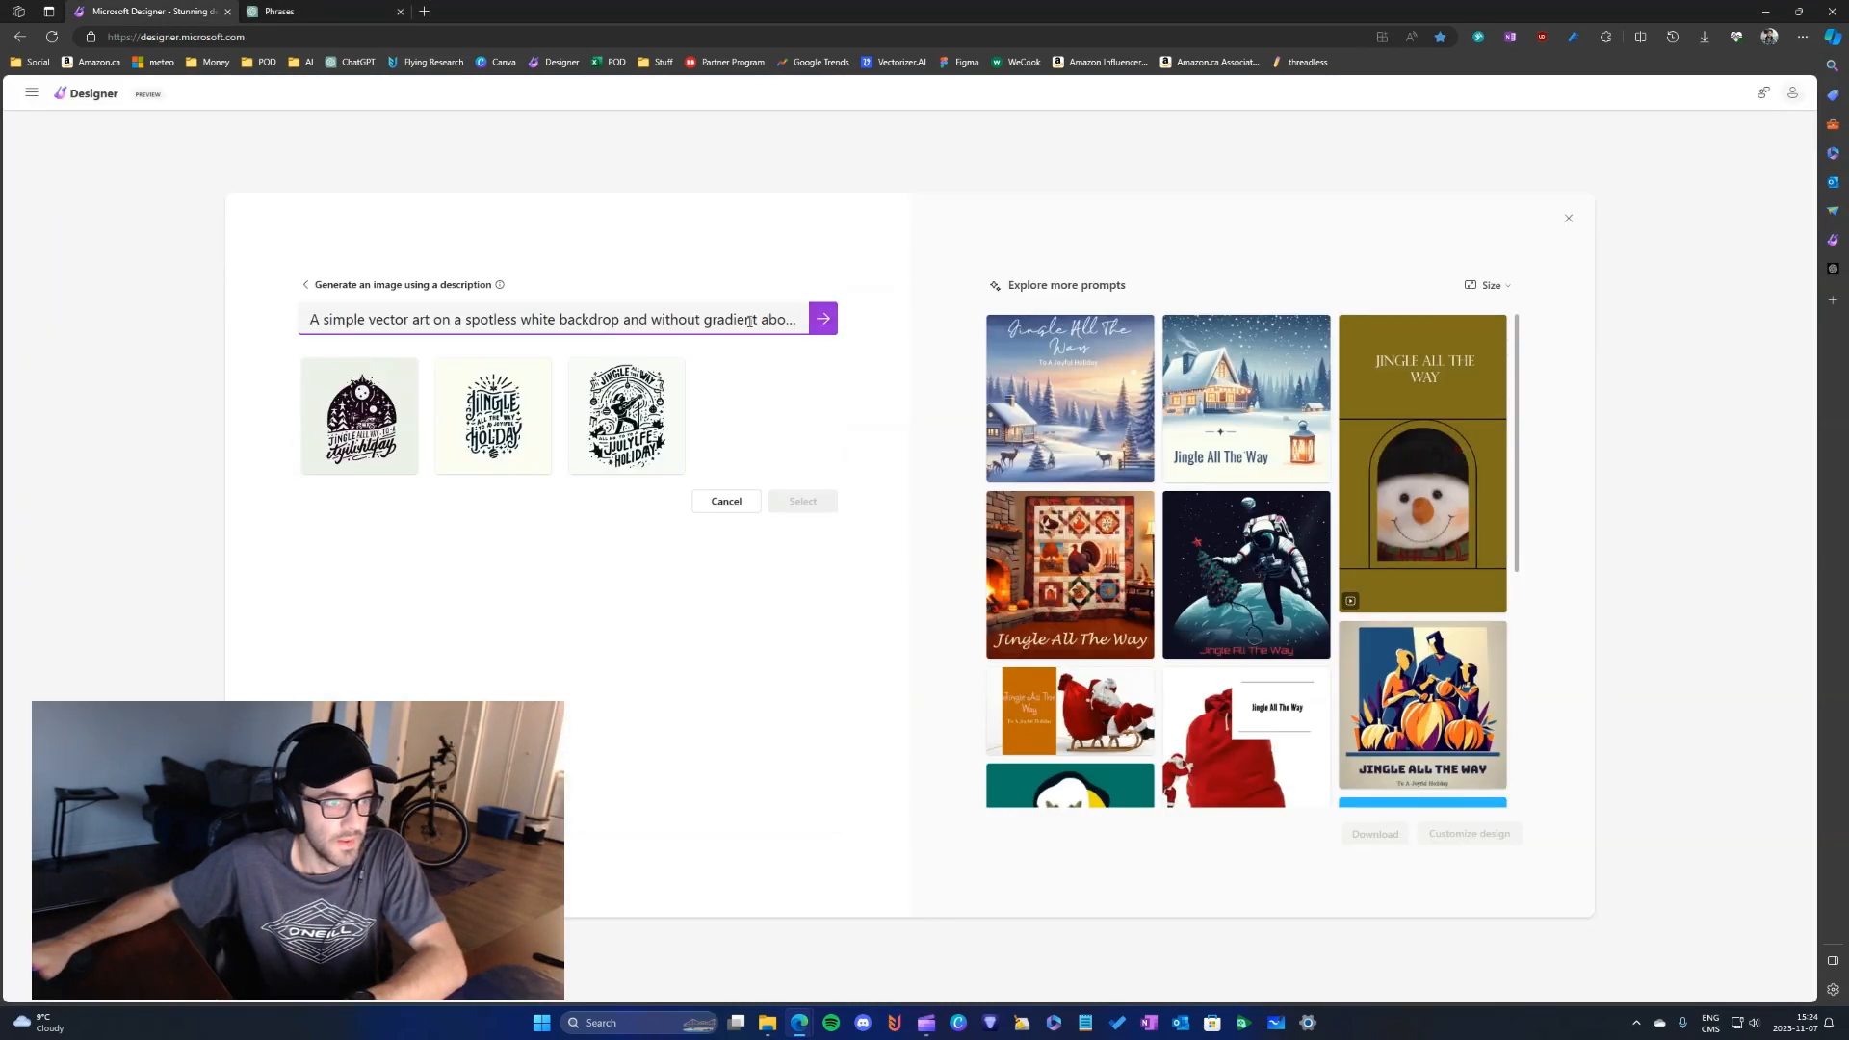
pyautogui.click(824, 318)
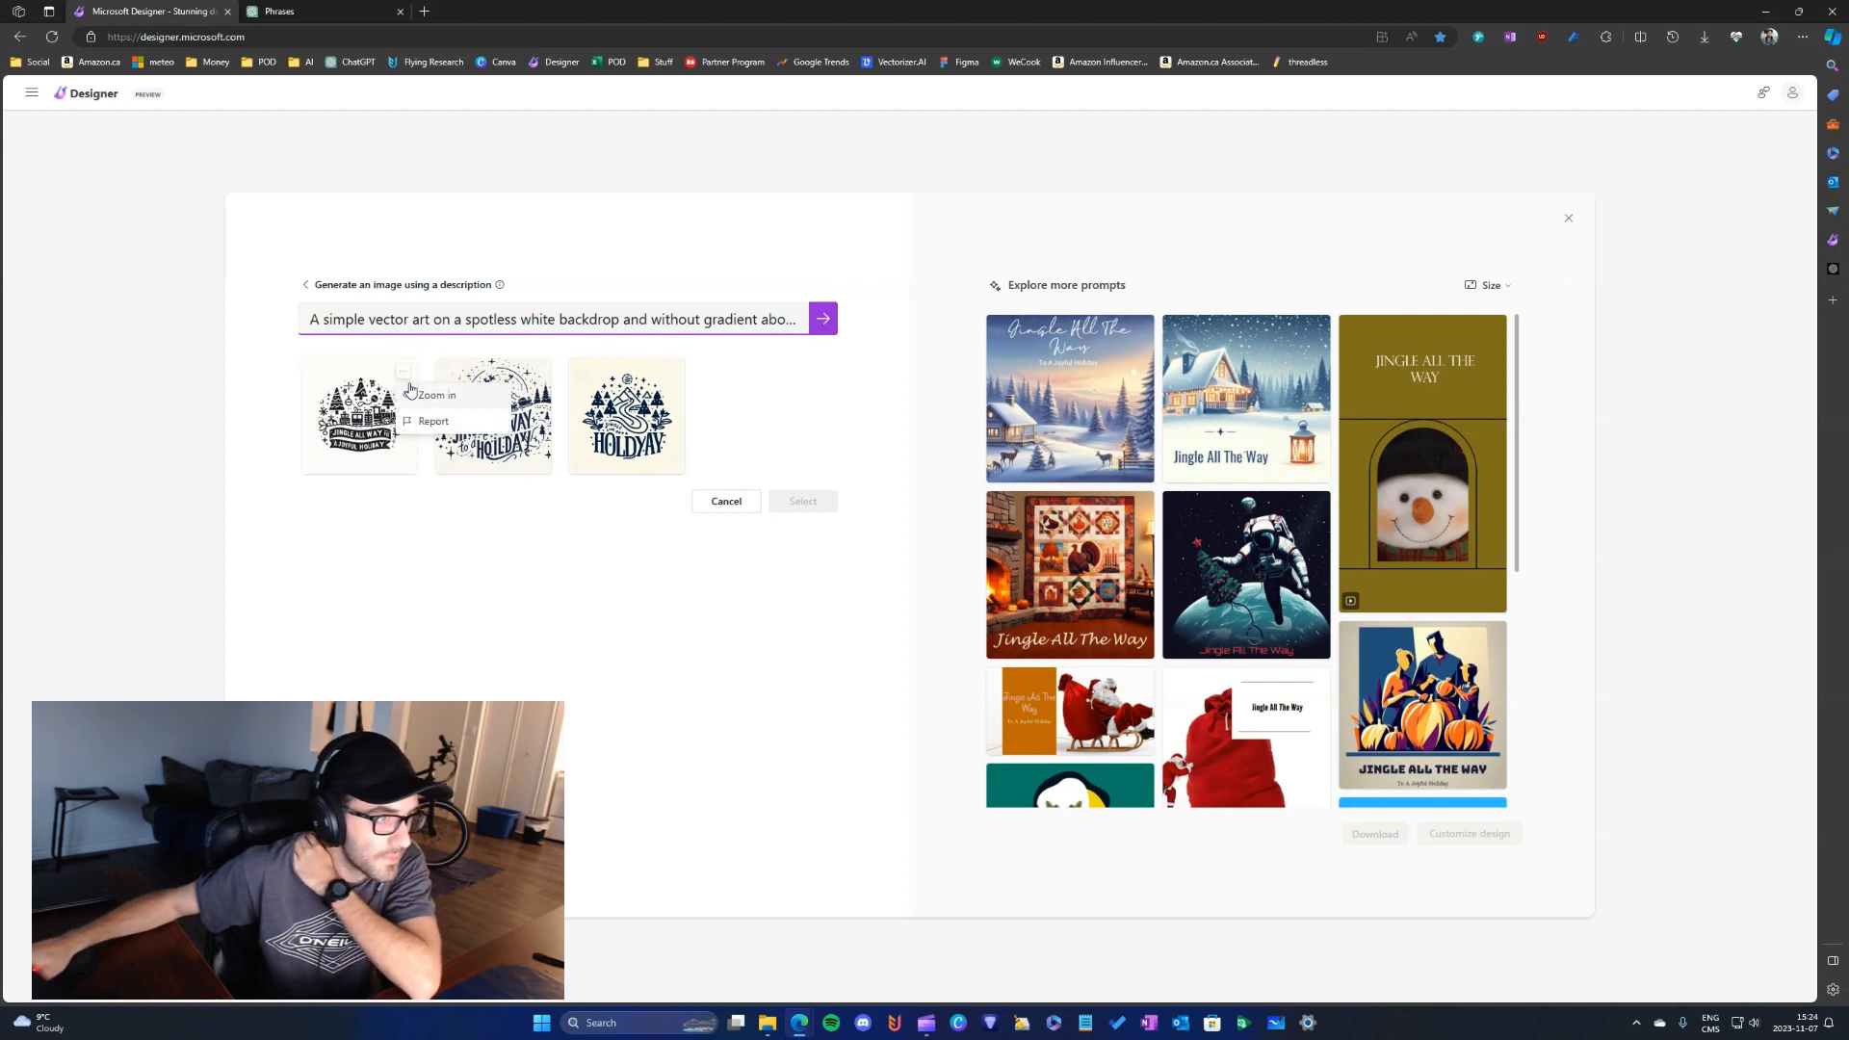
# - Zoom in on each of the three new images in turn to check their artwork and lettering
pyautogui.click(409, 389)
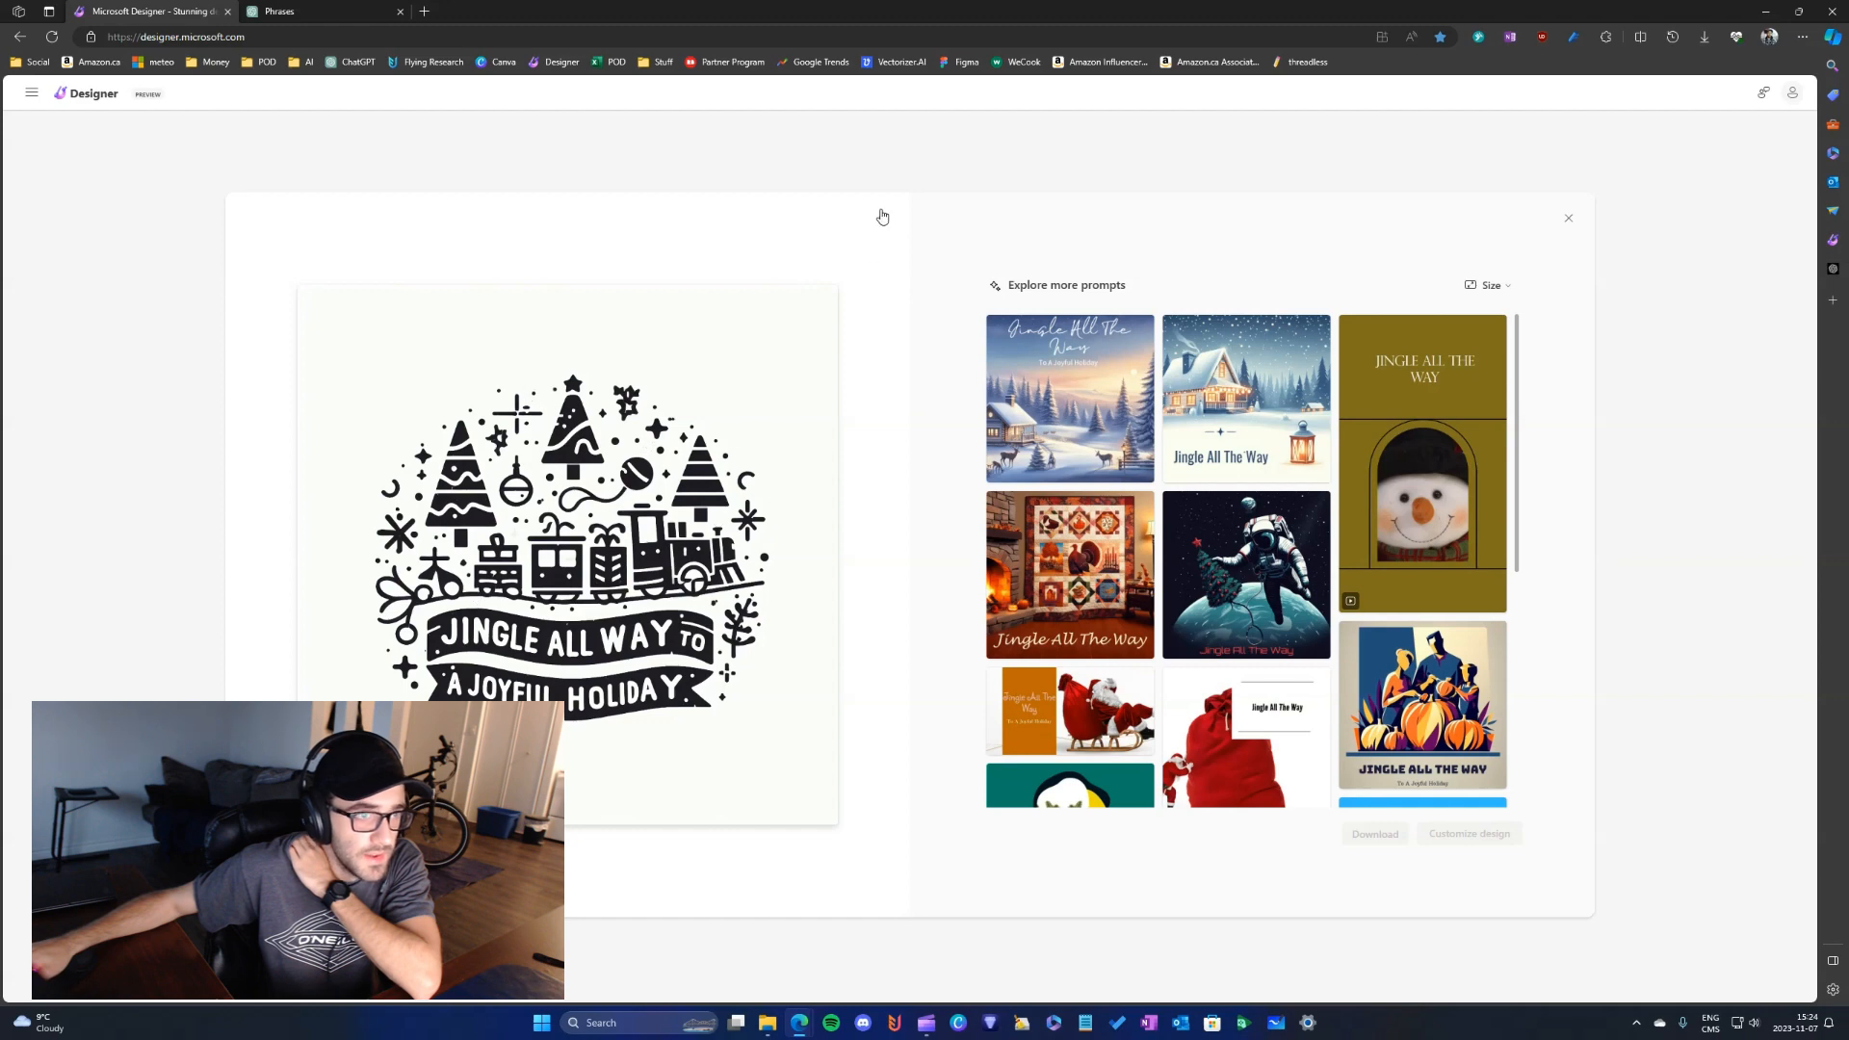
pyautogui.click(866, 213)
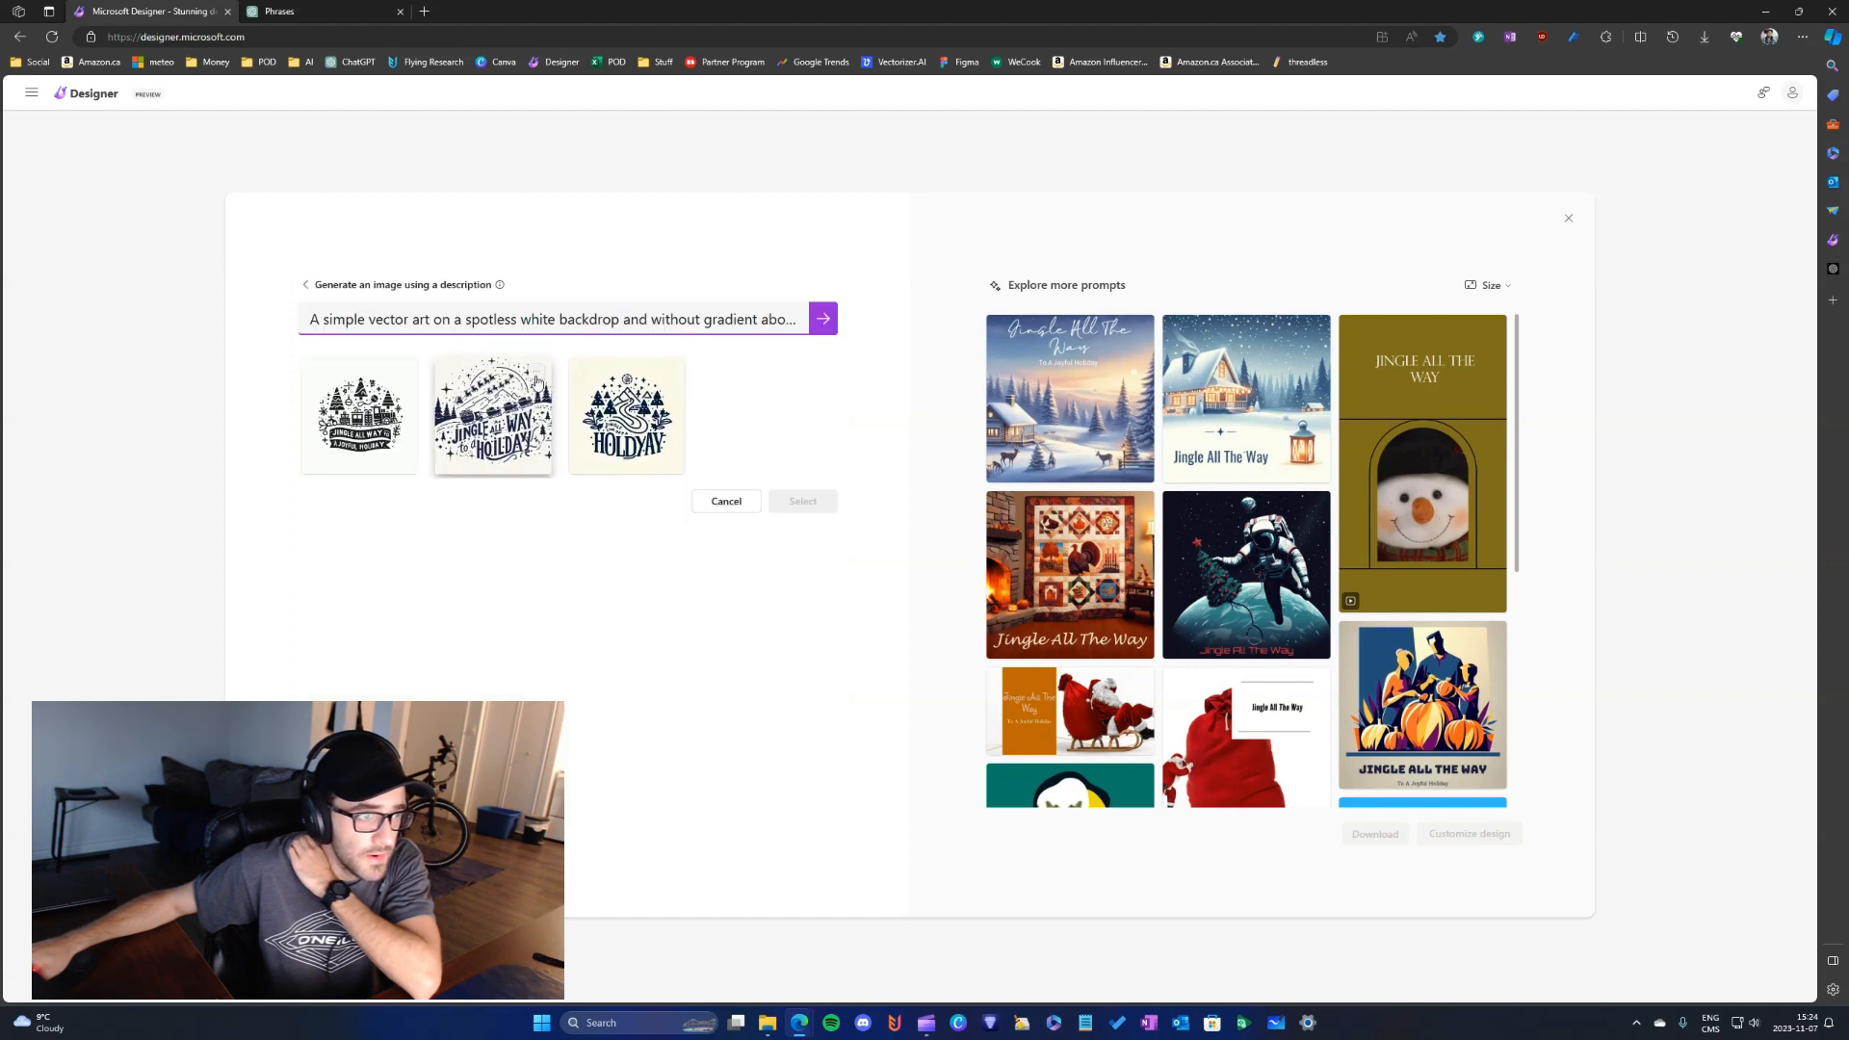
pyautogui.click(538, 370)
pyautogui.click(565, 405)
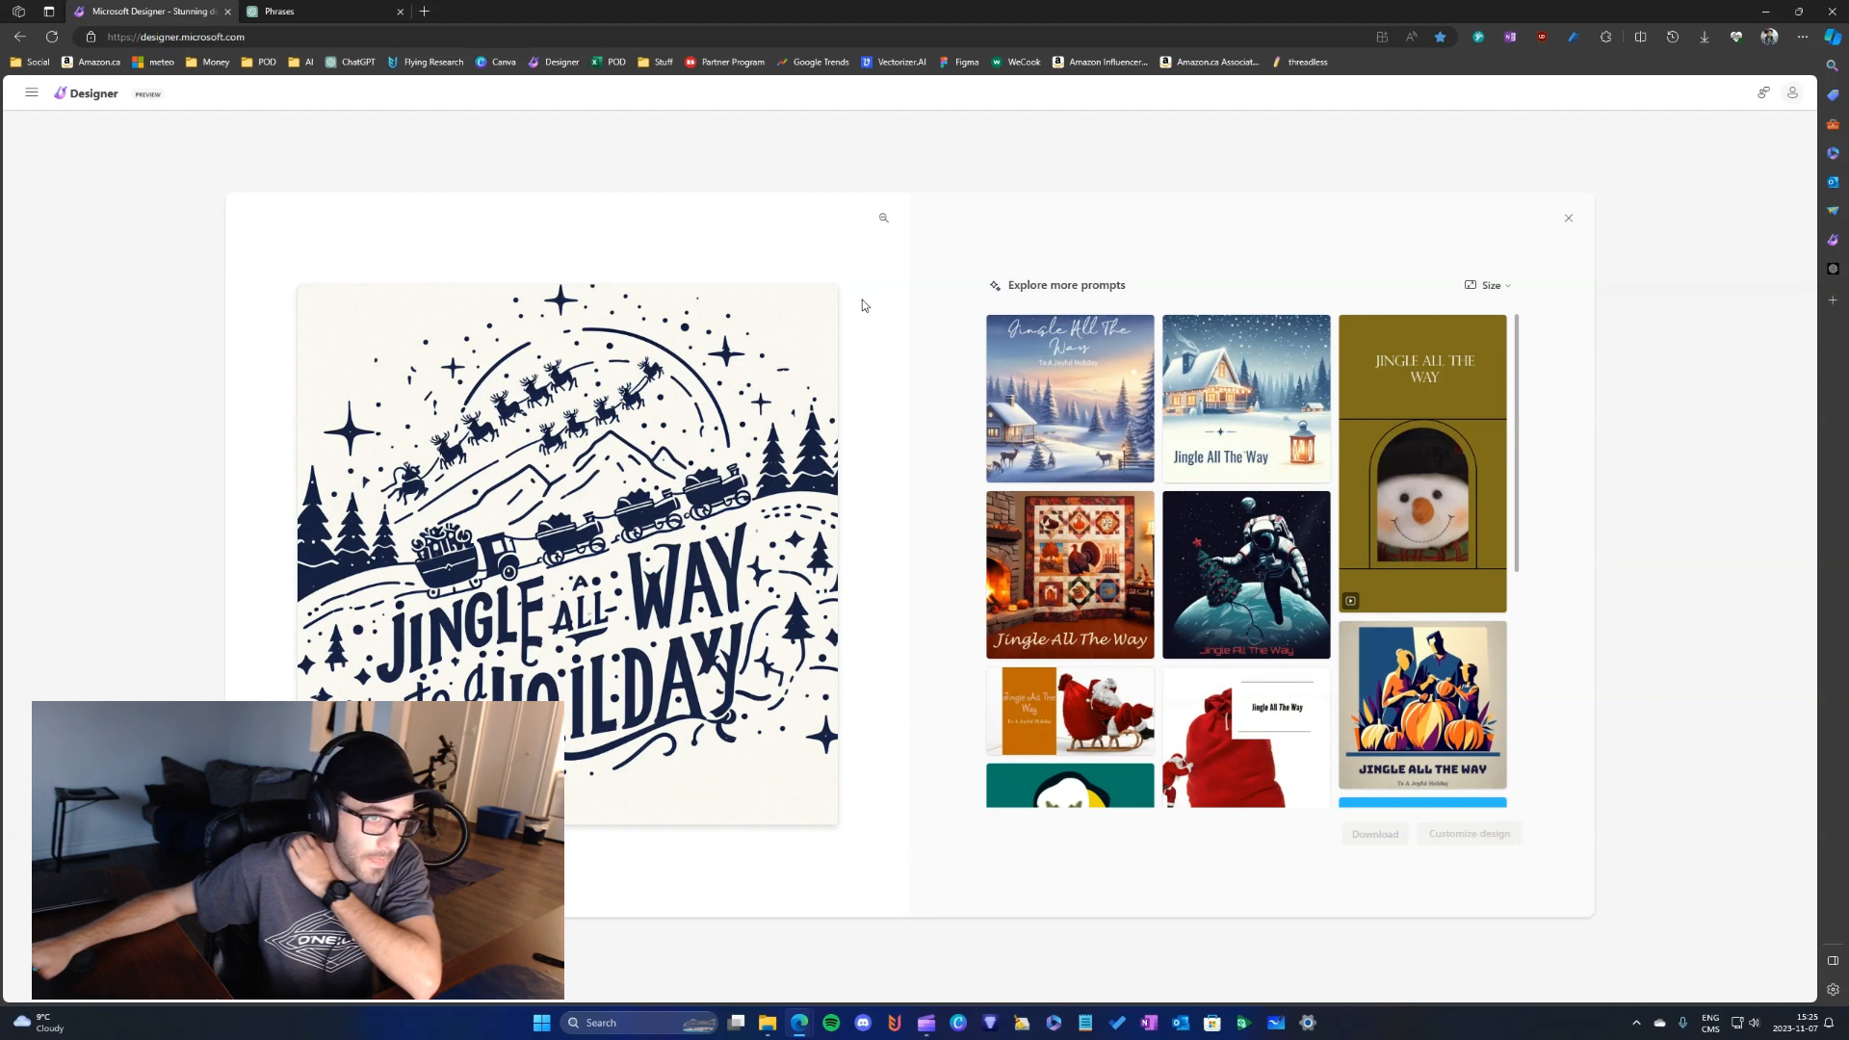
pyautogui.click(888, 218)
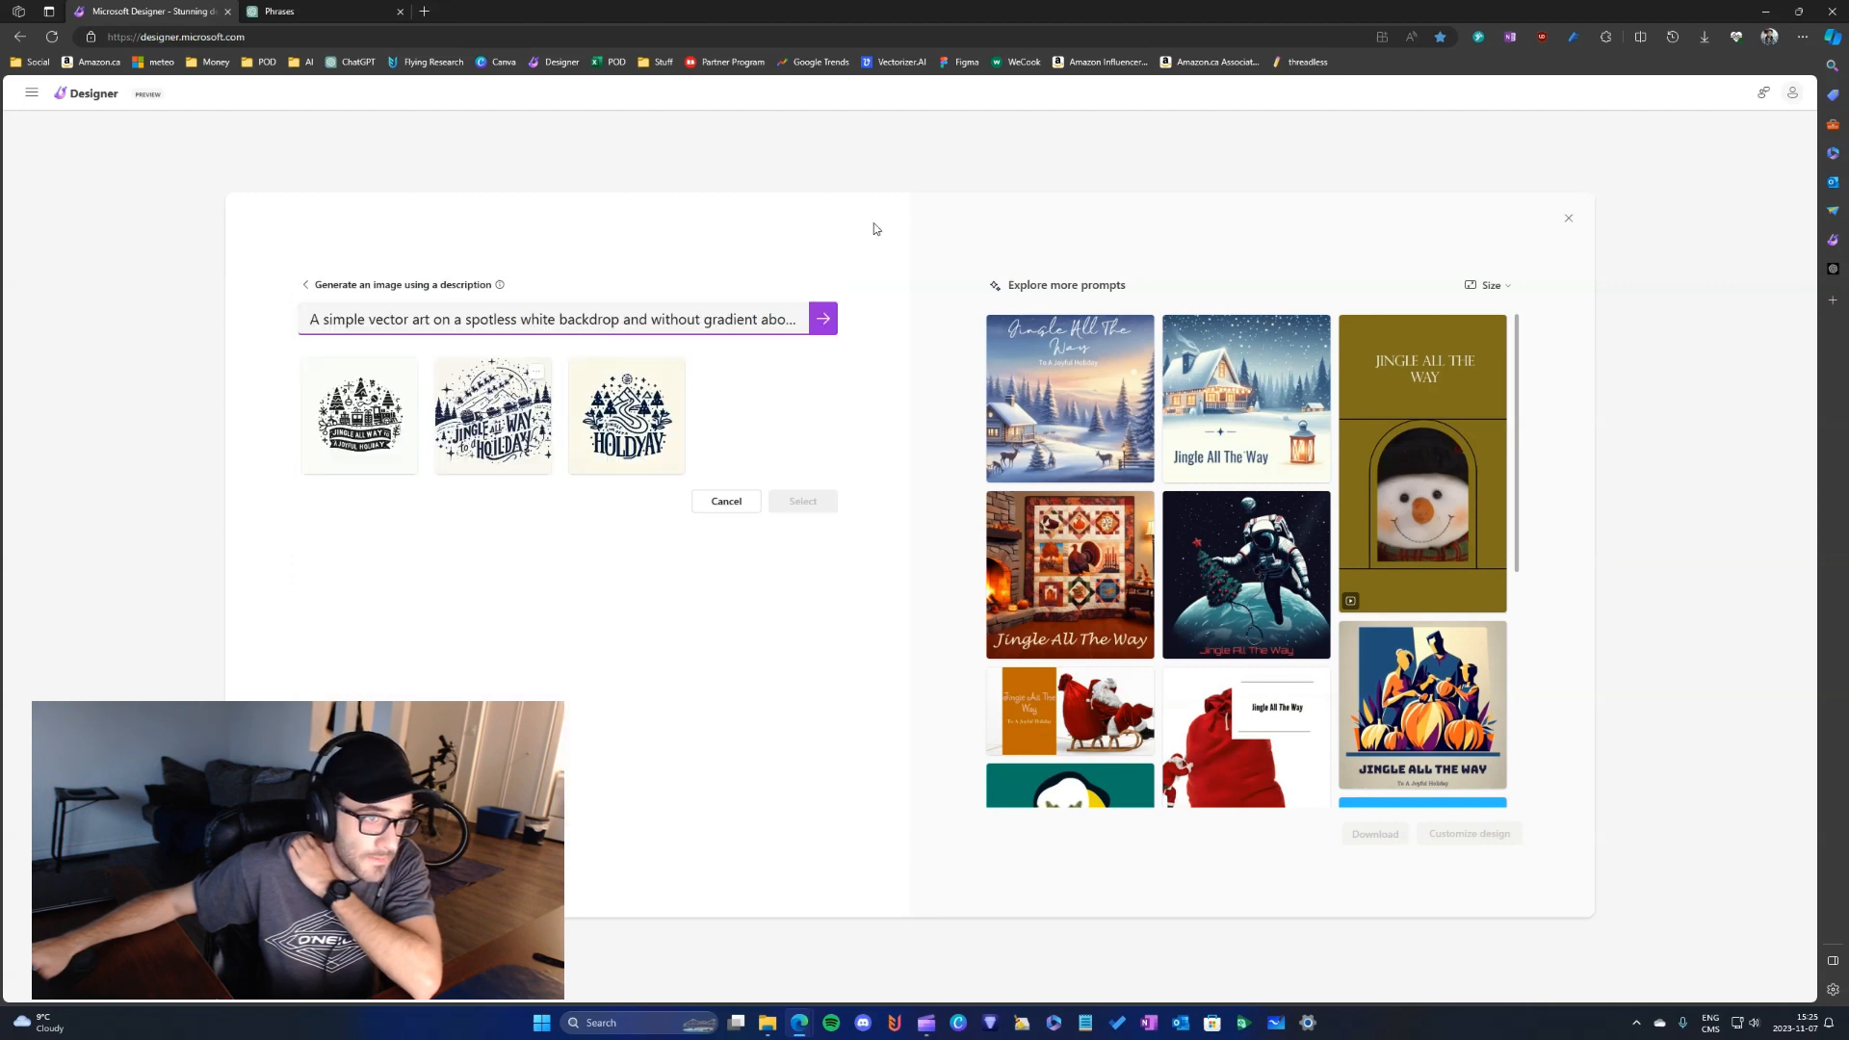
pyautogui.click(669, 372)
pyautogui.click(687, 395)
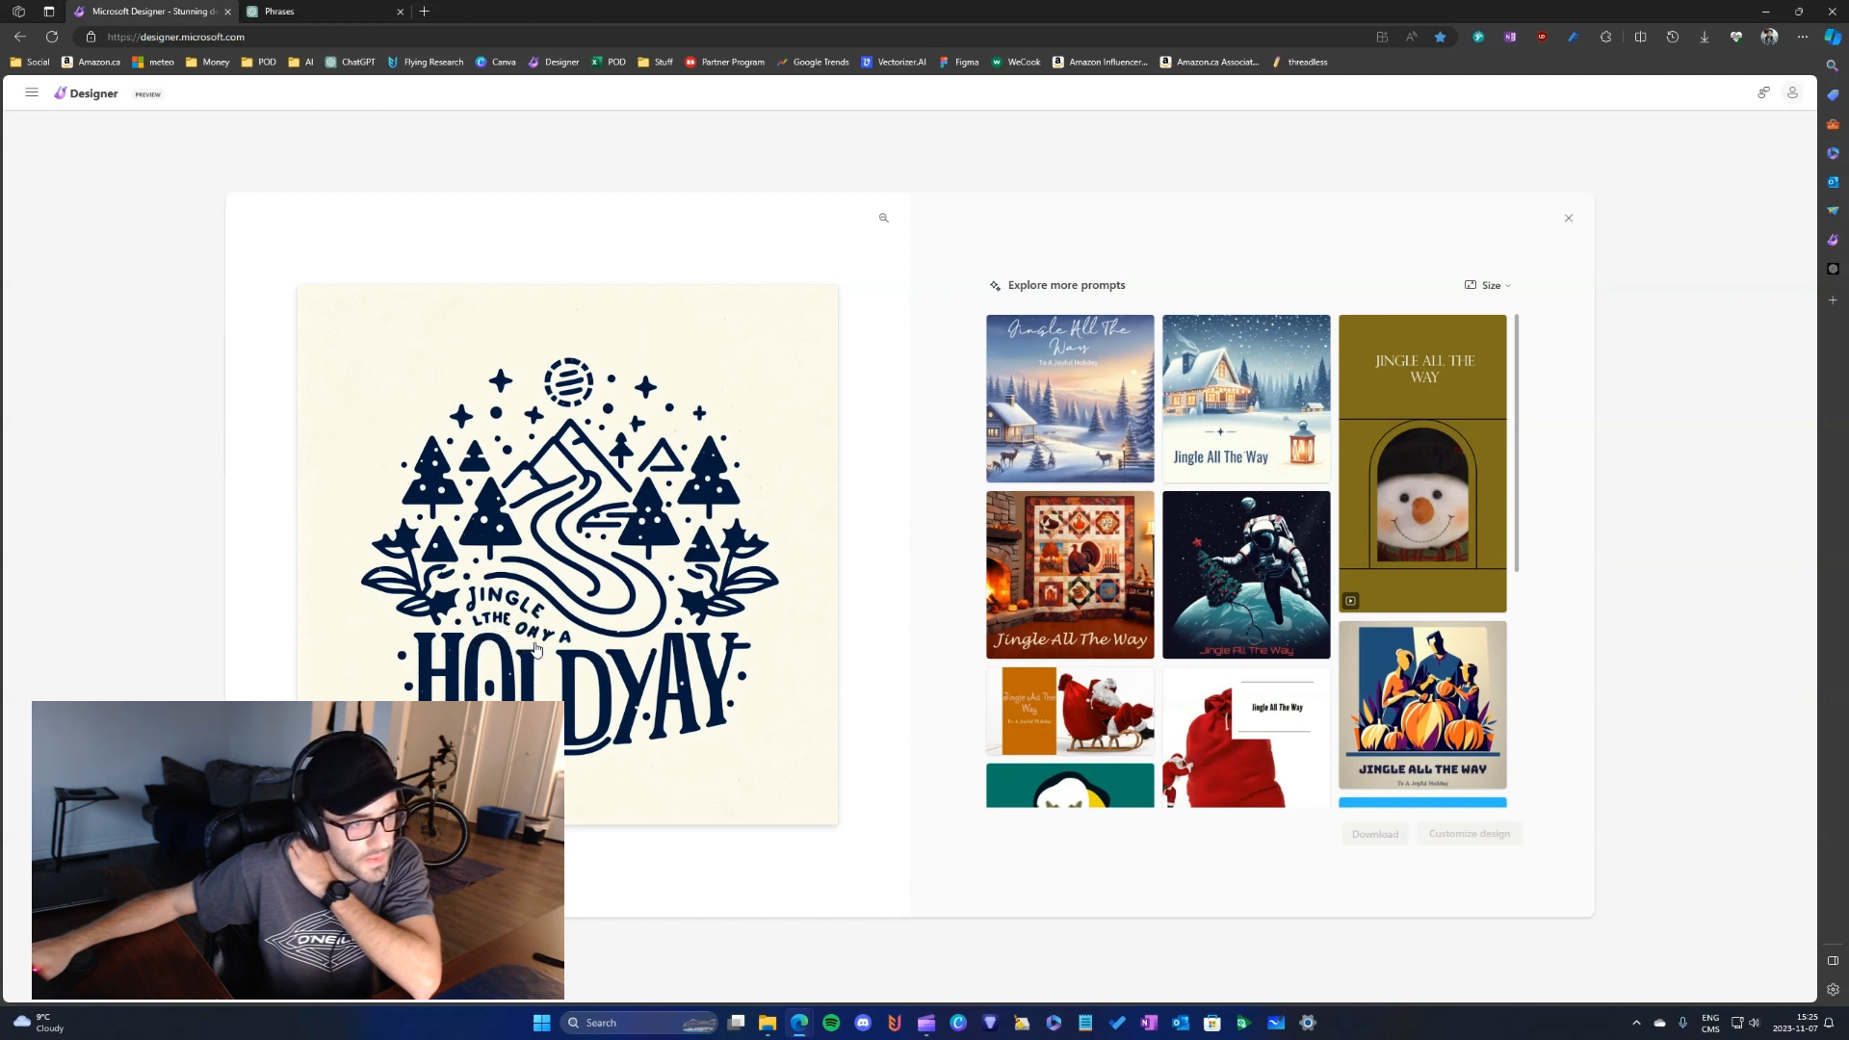
pyautogui.click(885, 220)
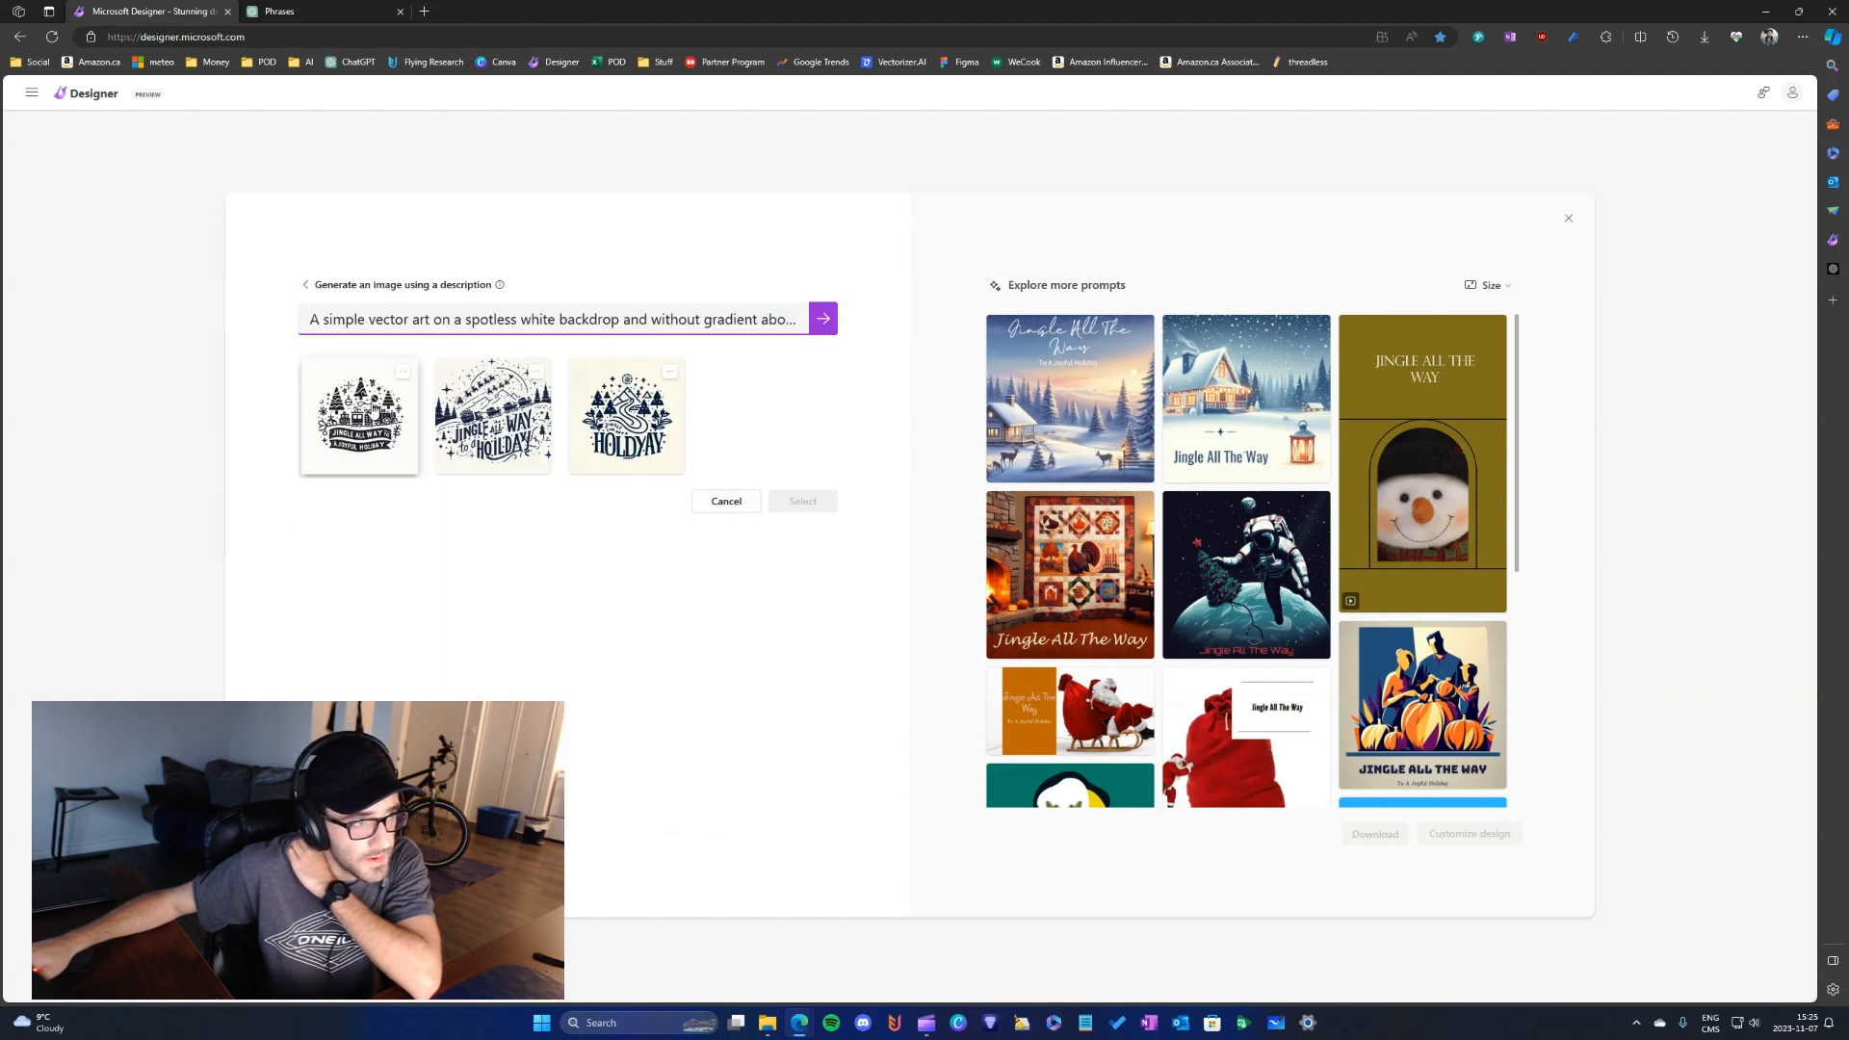
# - Enlarge the first image with the train and banner again to re-read its phrase
pyautogui.click(458, 393)
pyautogui.click(400, 381)
pyautogui.click(405, 375)
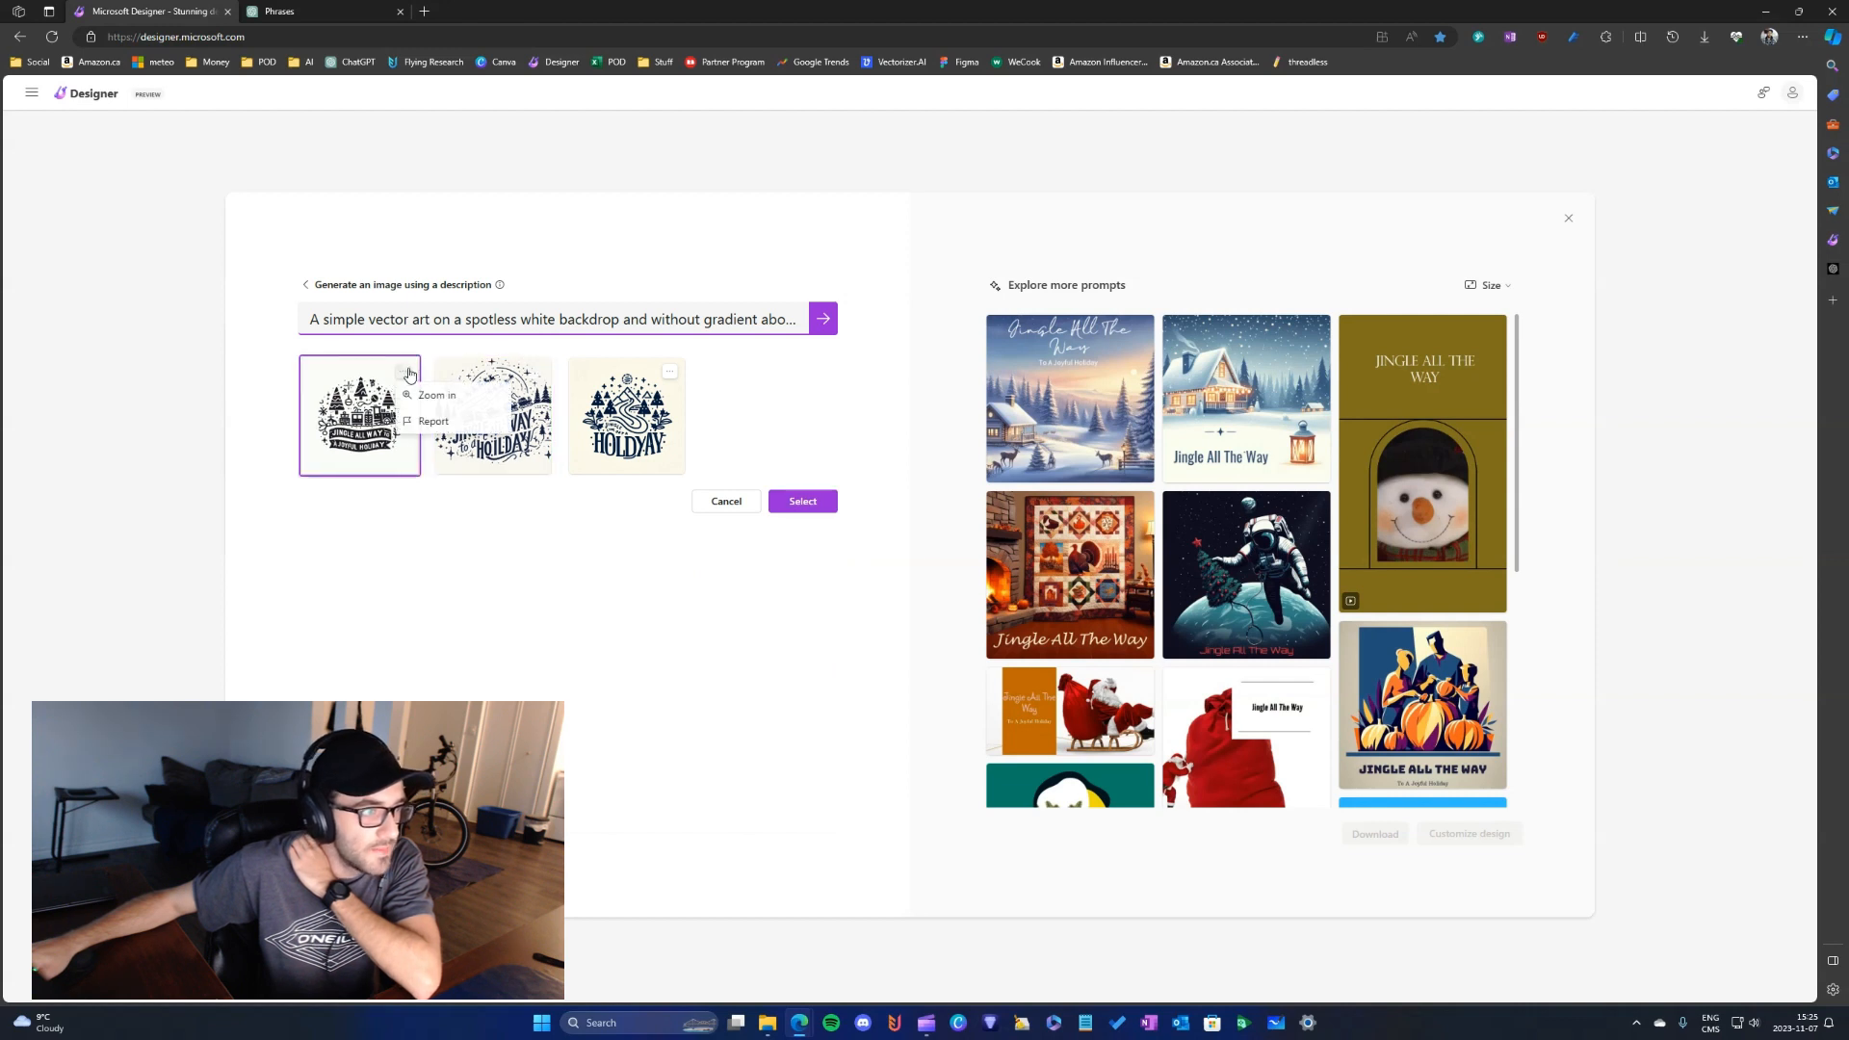
pyautogui.click(451, 392)
pyautogui.click(405, 376)
pyautogui.click(438, 392)
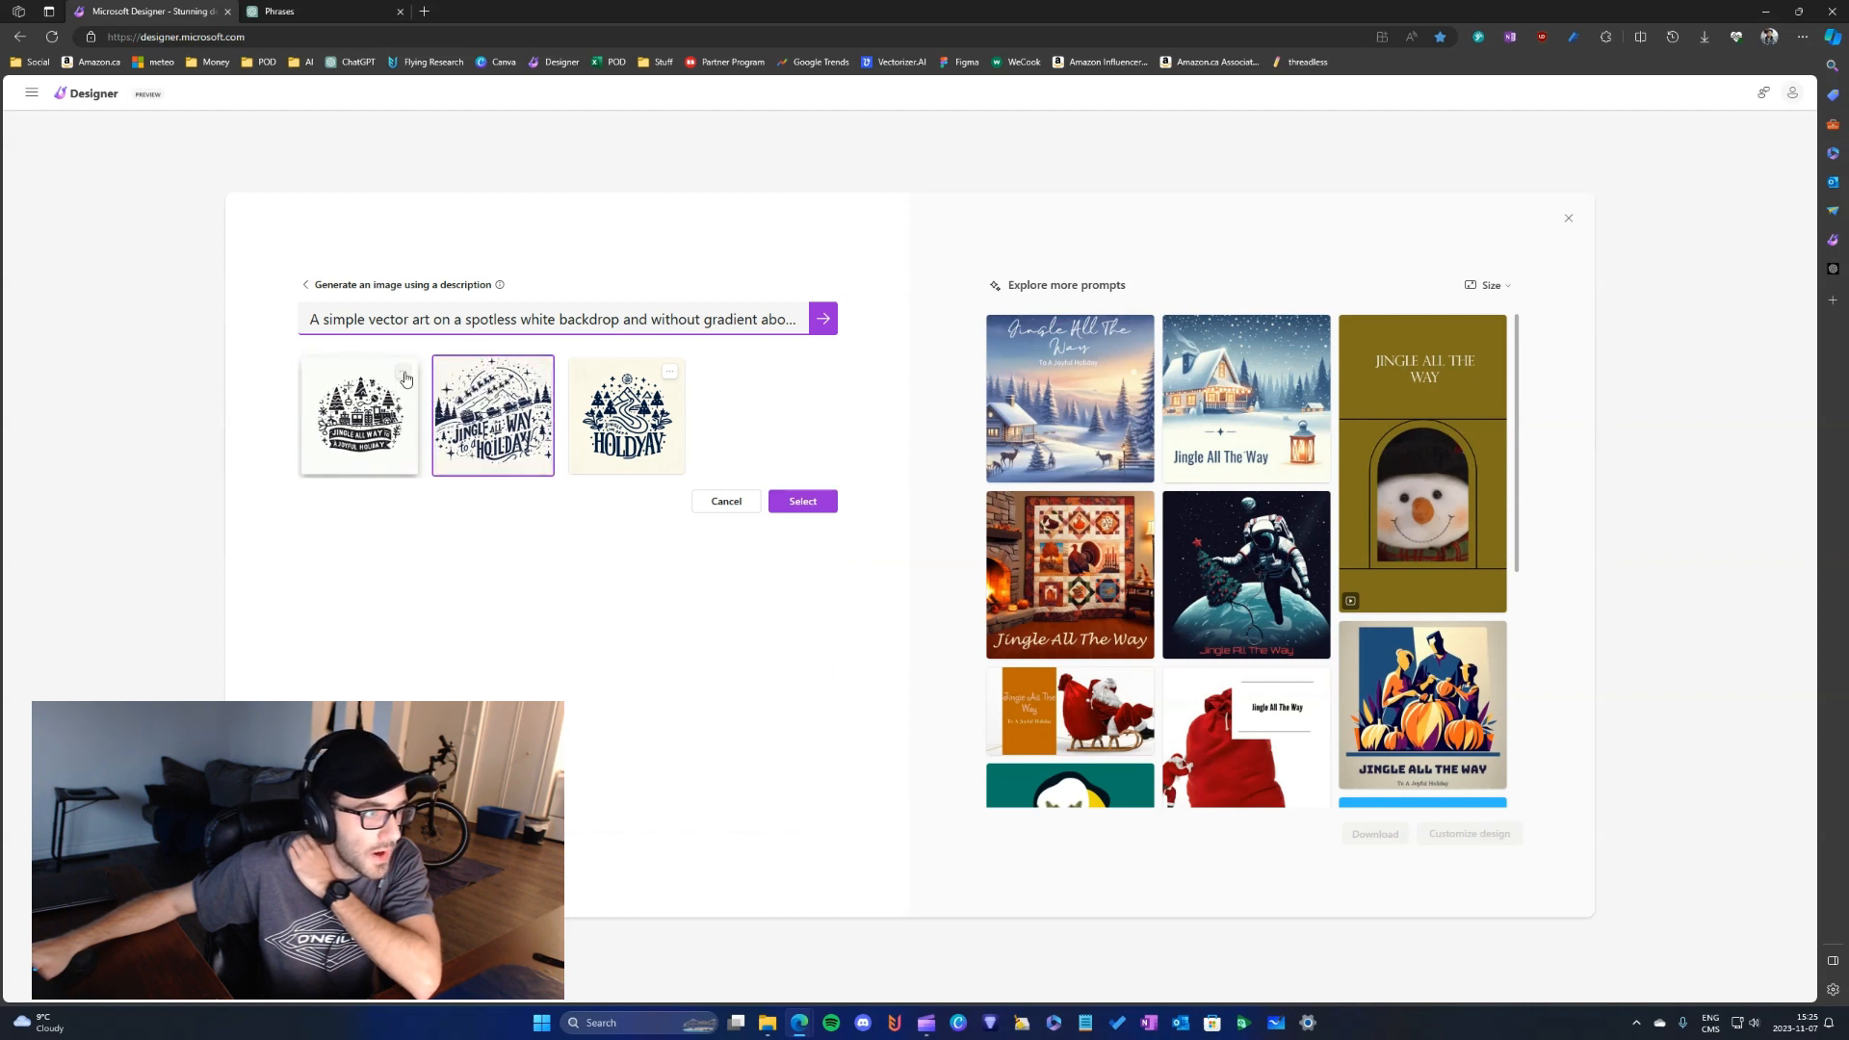
pyautogui.click(404, 376)
pyautogui.click(432, 395)
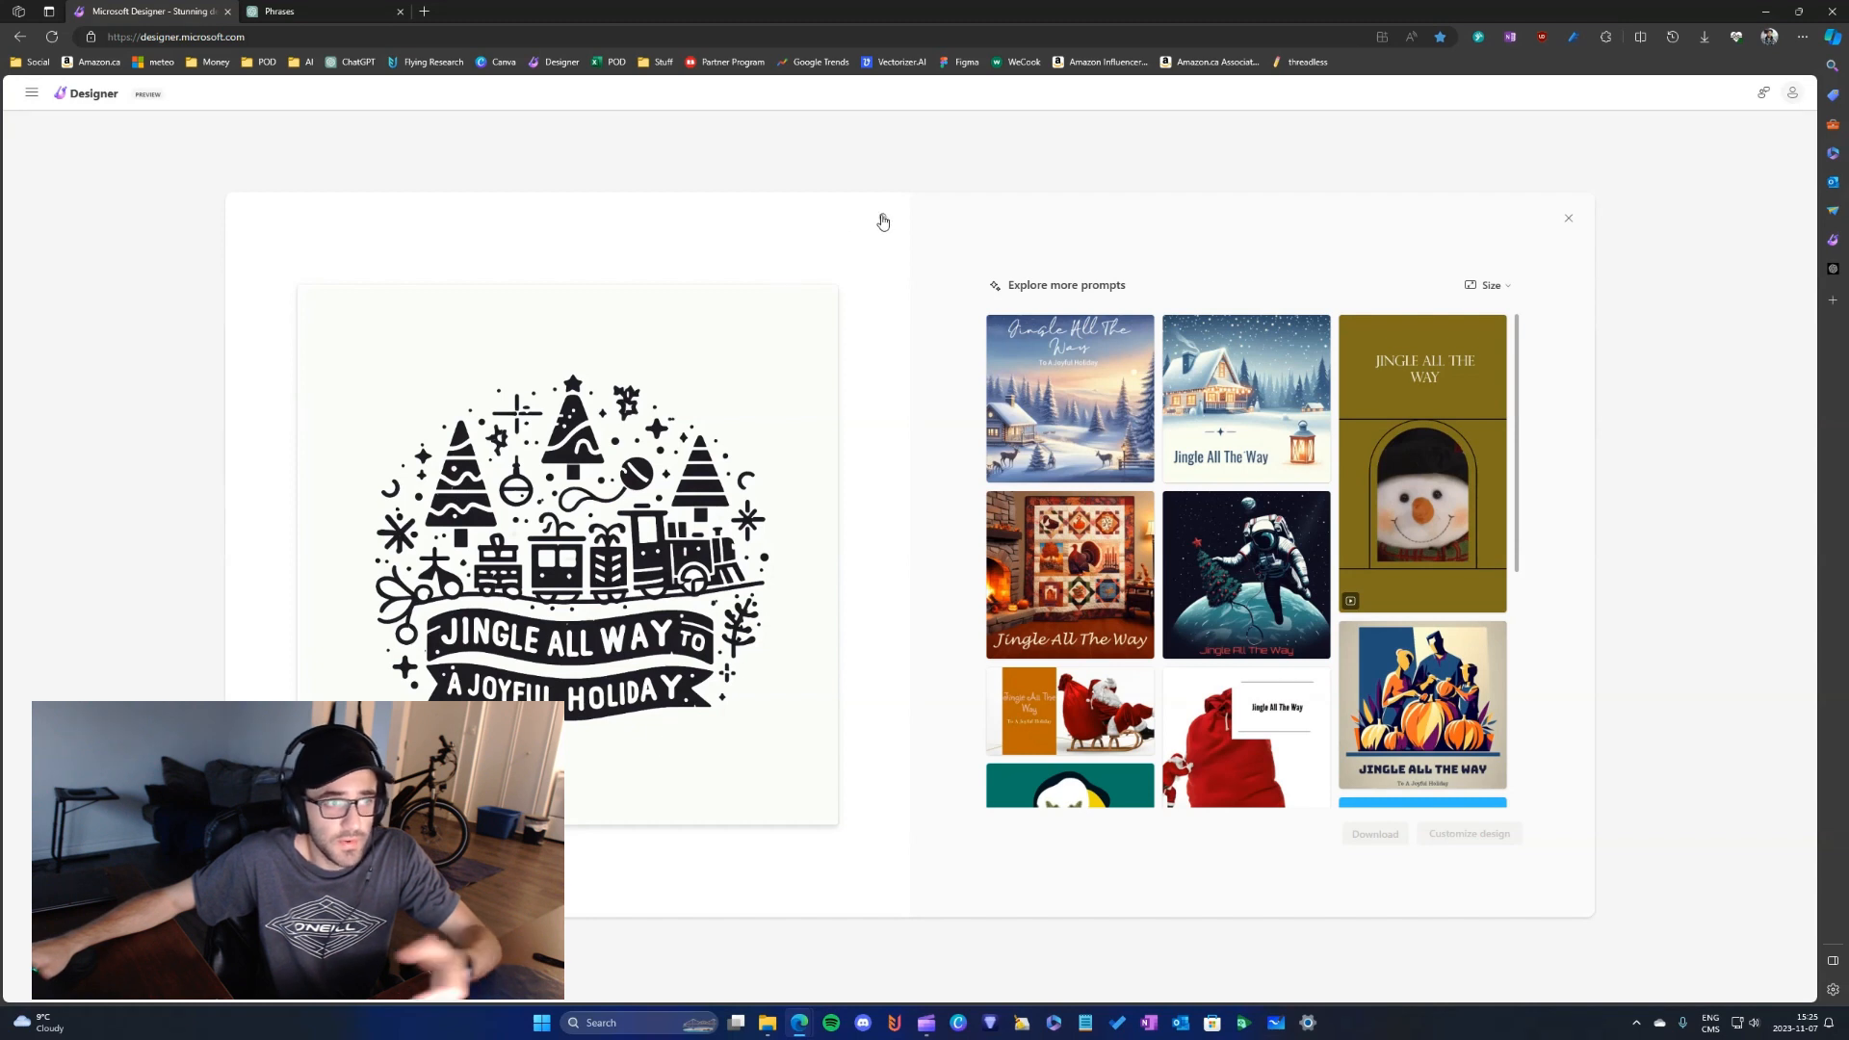
# - Generate a further set of images from the same prompt and examine the third one enlarged
pyautogui.click(880, 219)
pyautogui.click(825, 316)
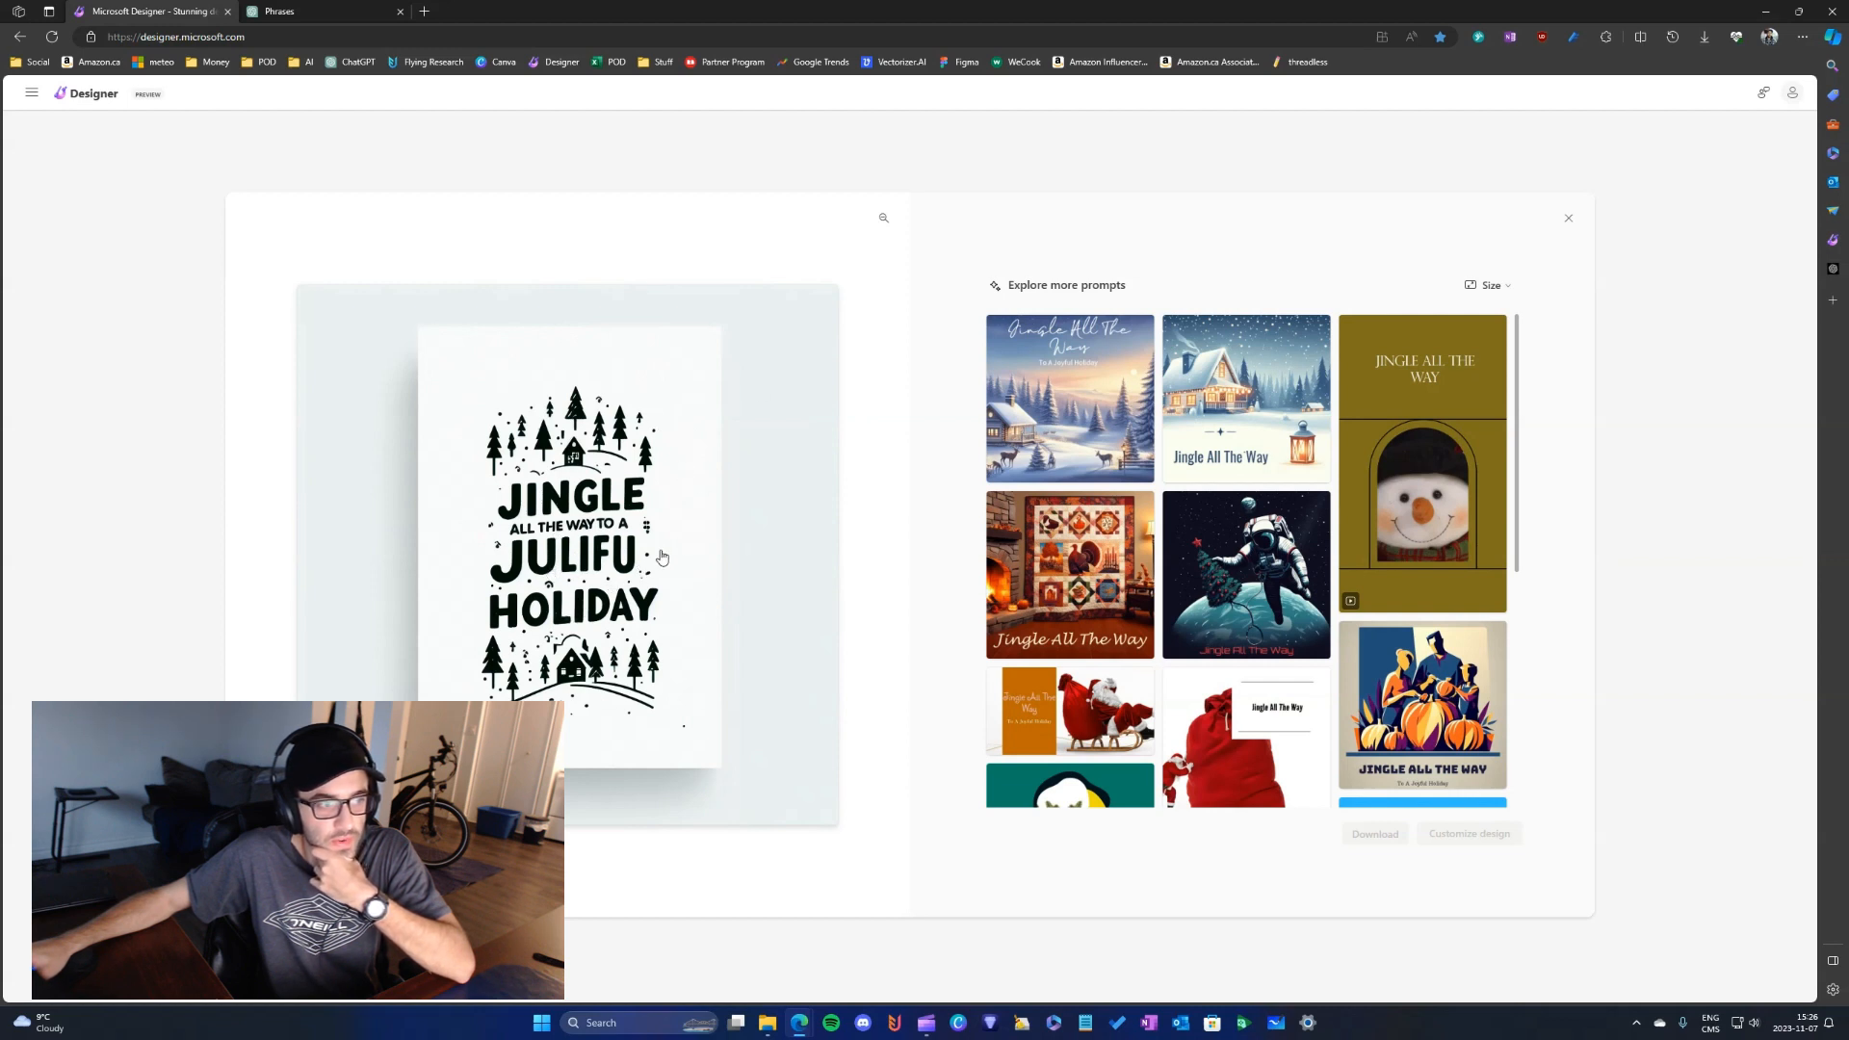
pyautogui.click(879, 223)
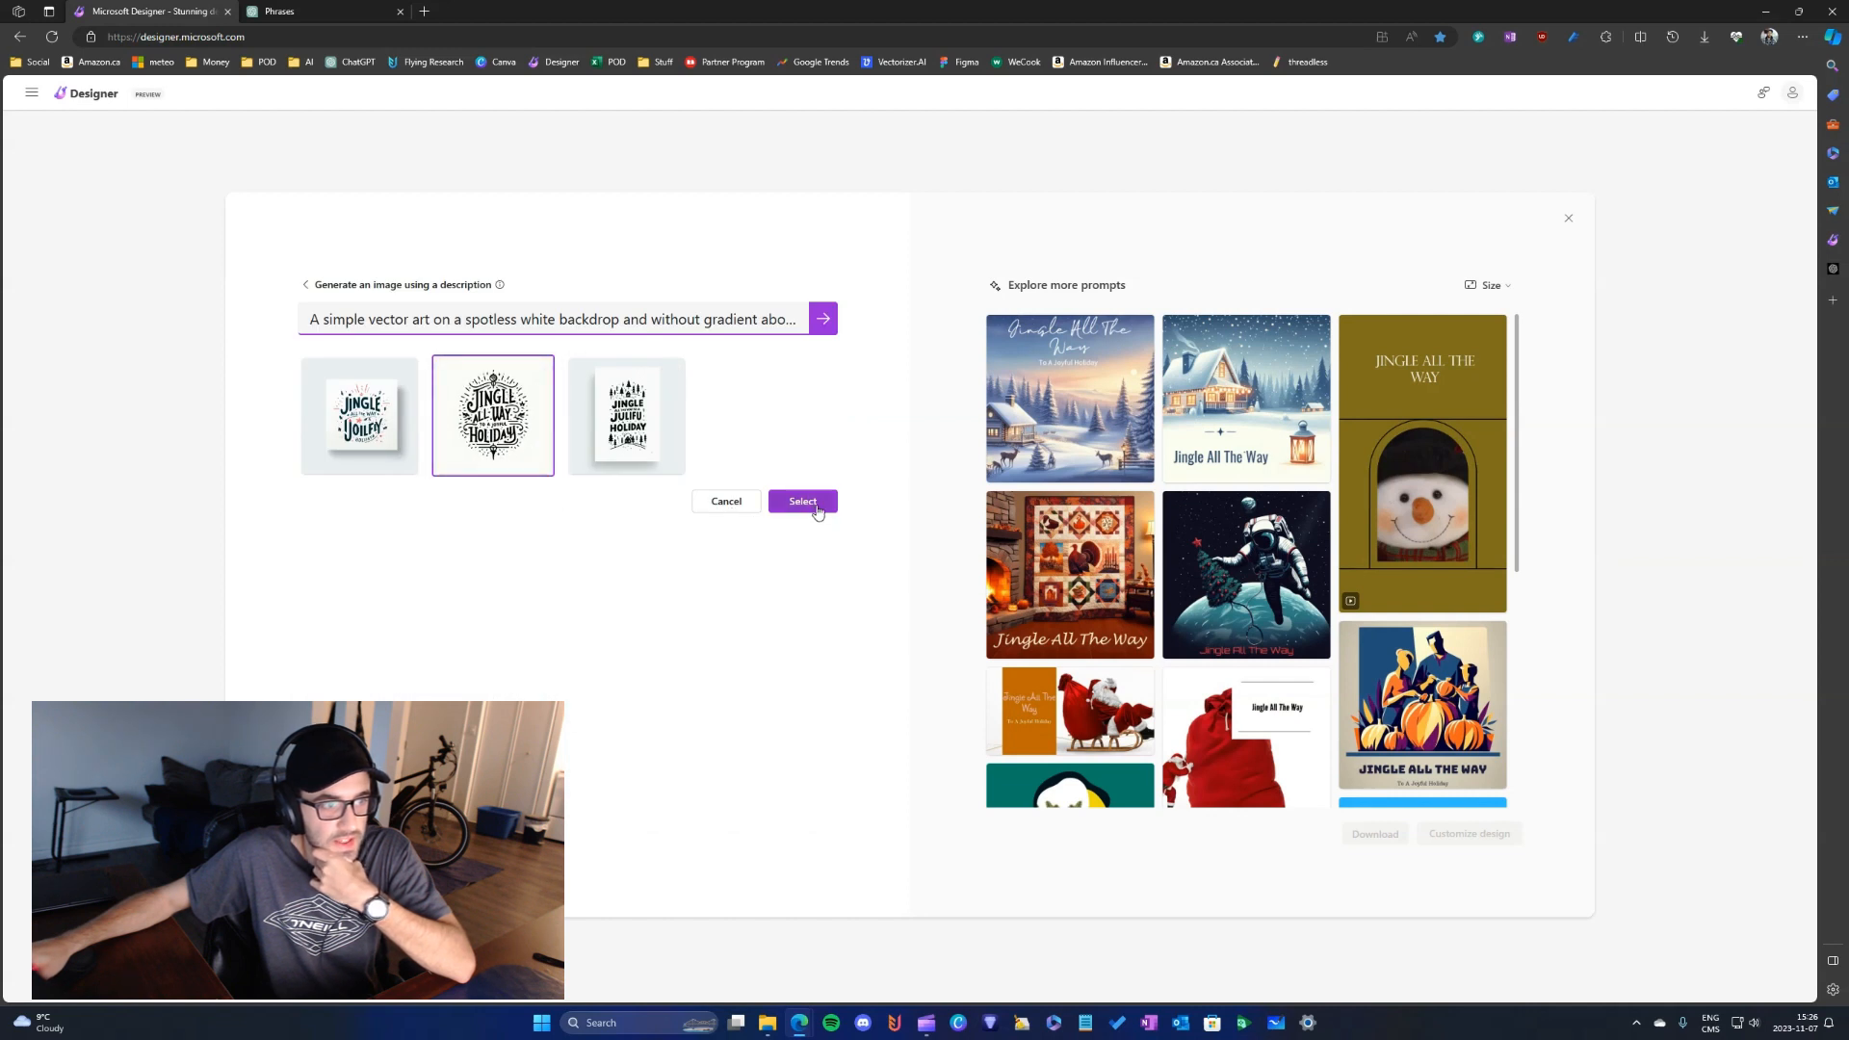
# - Attach the third generated image to the design description and remove the other attached image with the sleigh and train
pyautogui.click(626, 433)
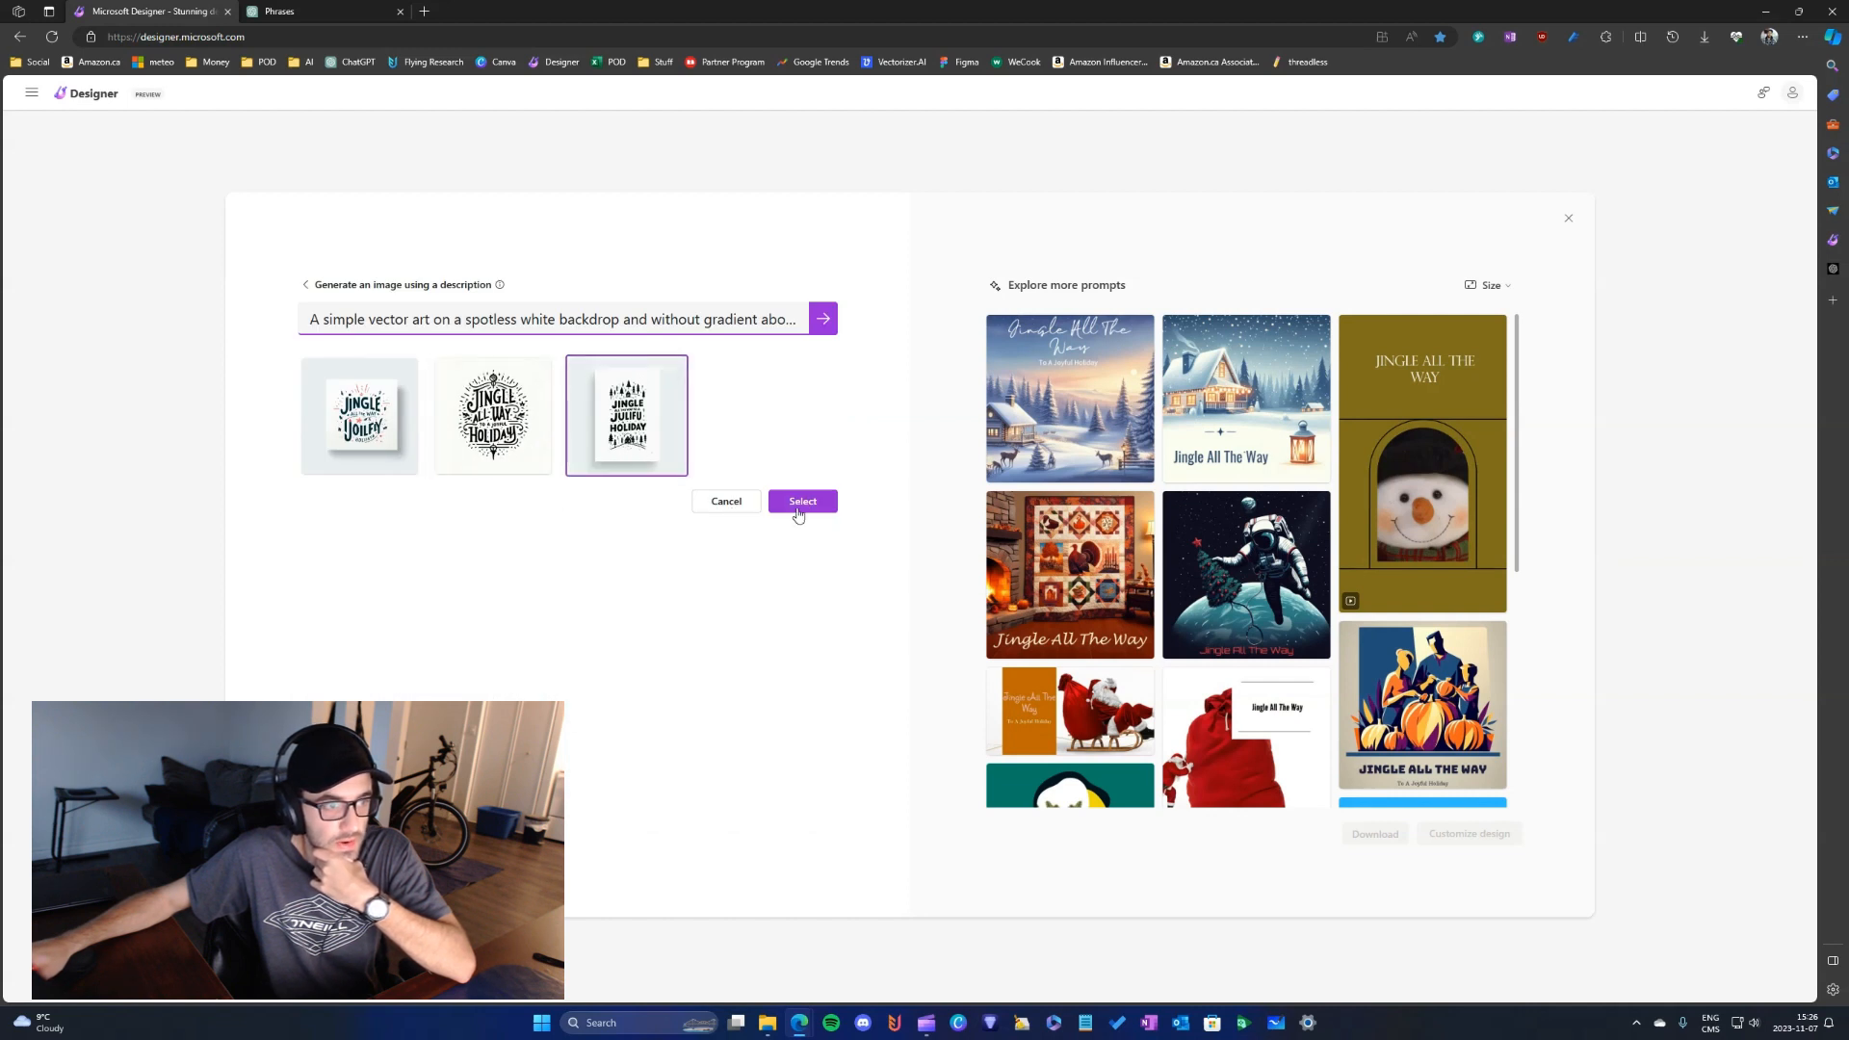
pyautogui.click(799, 502)
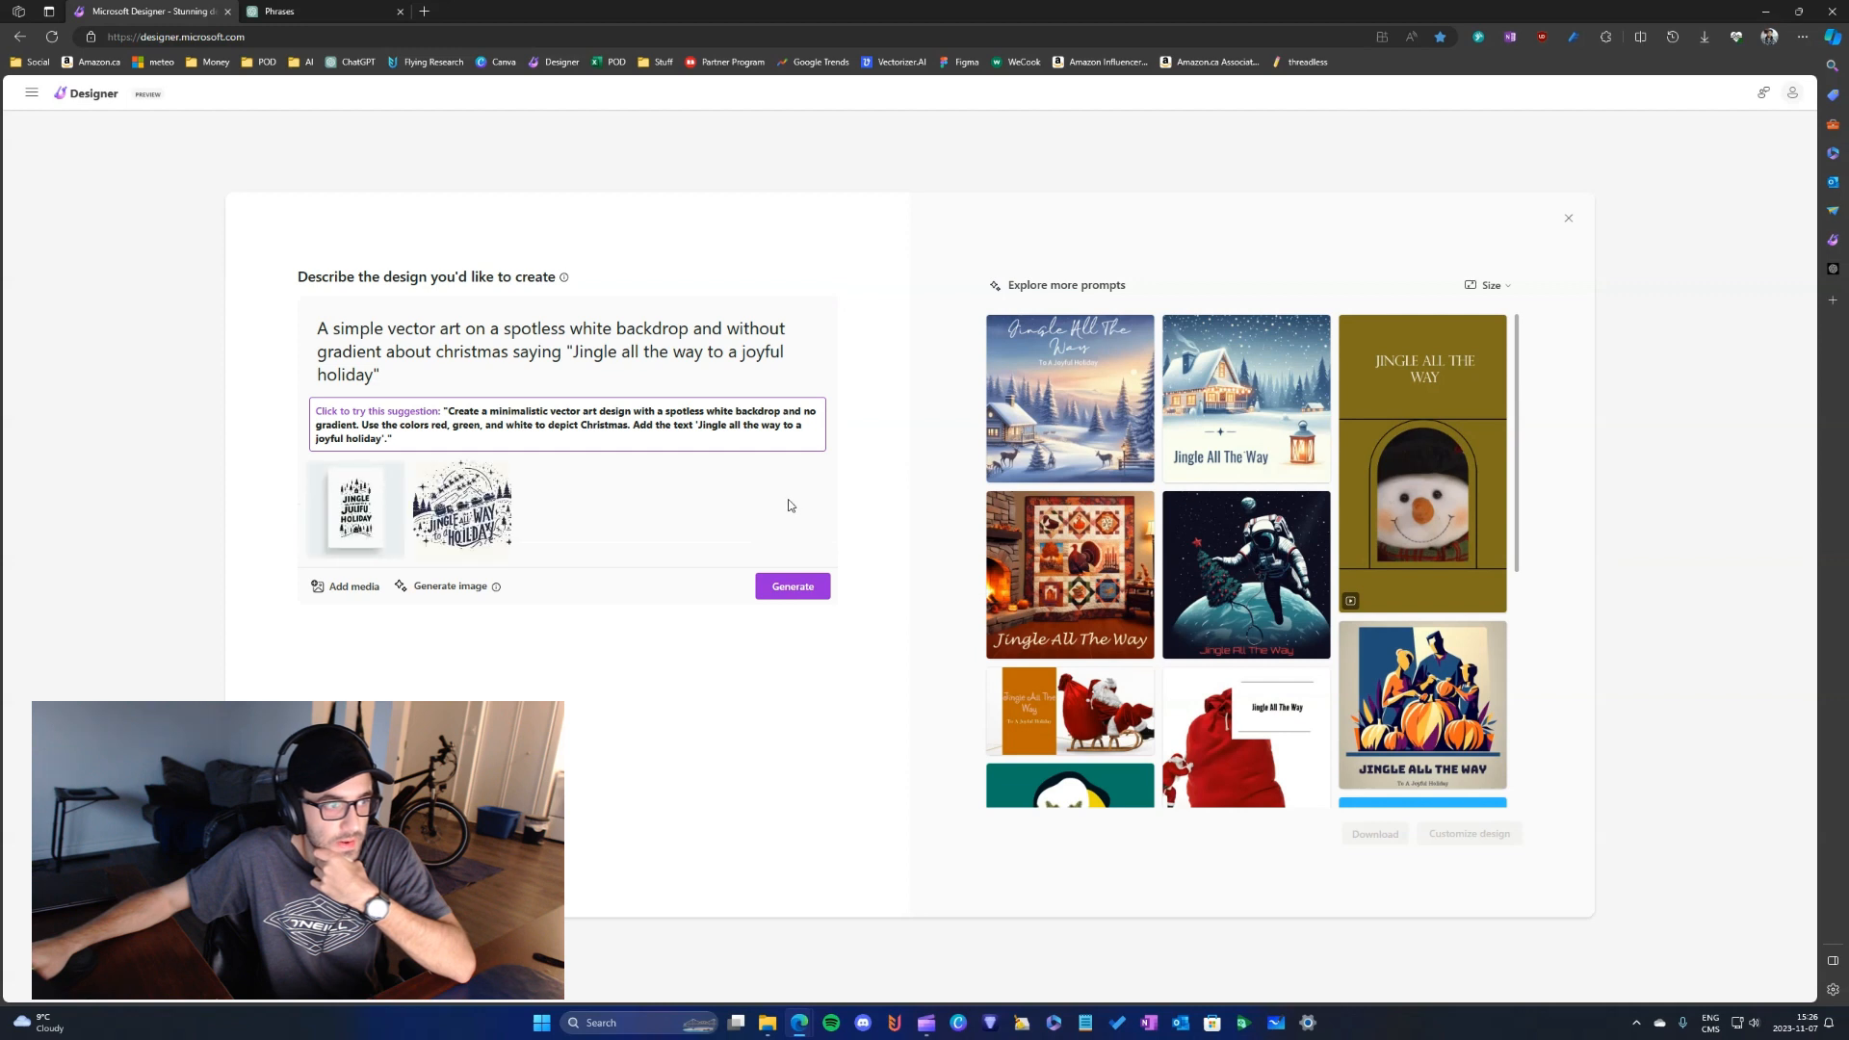
pyautogui.moveTo(386, 532)
pyautogui.click(494, 477)
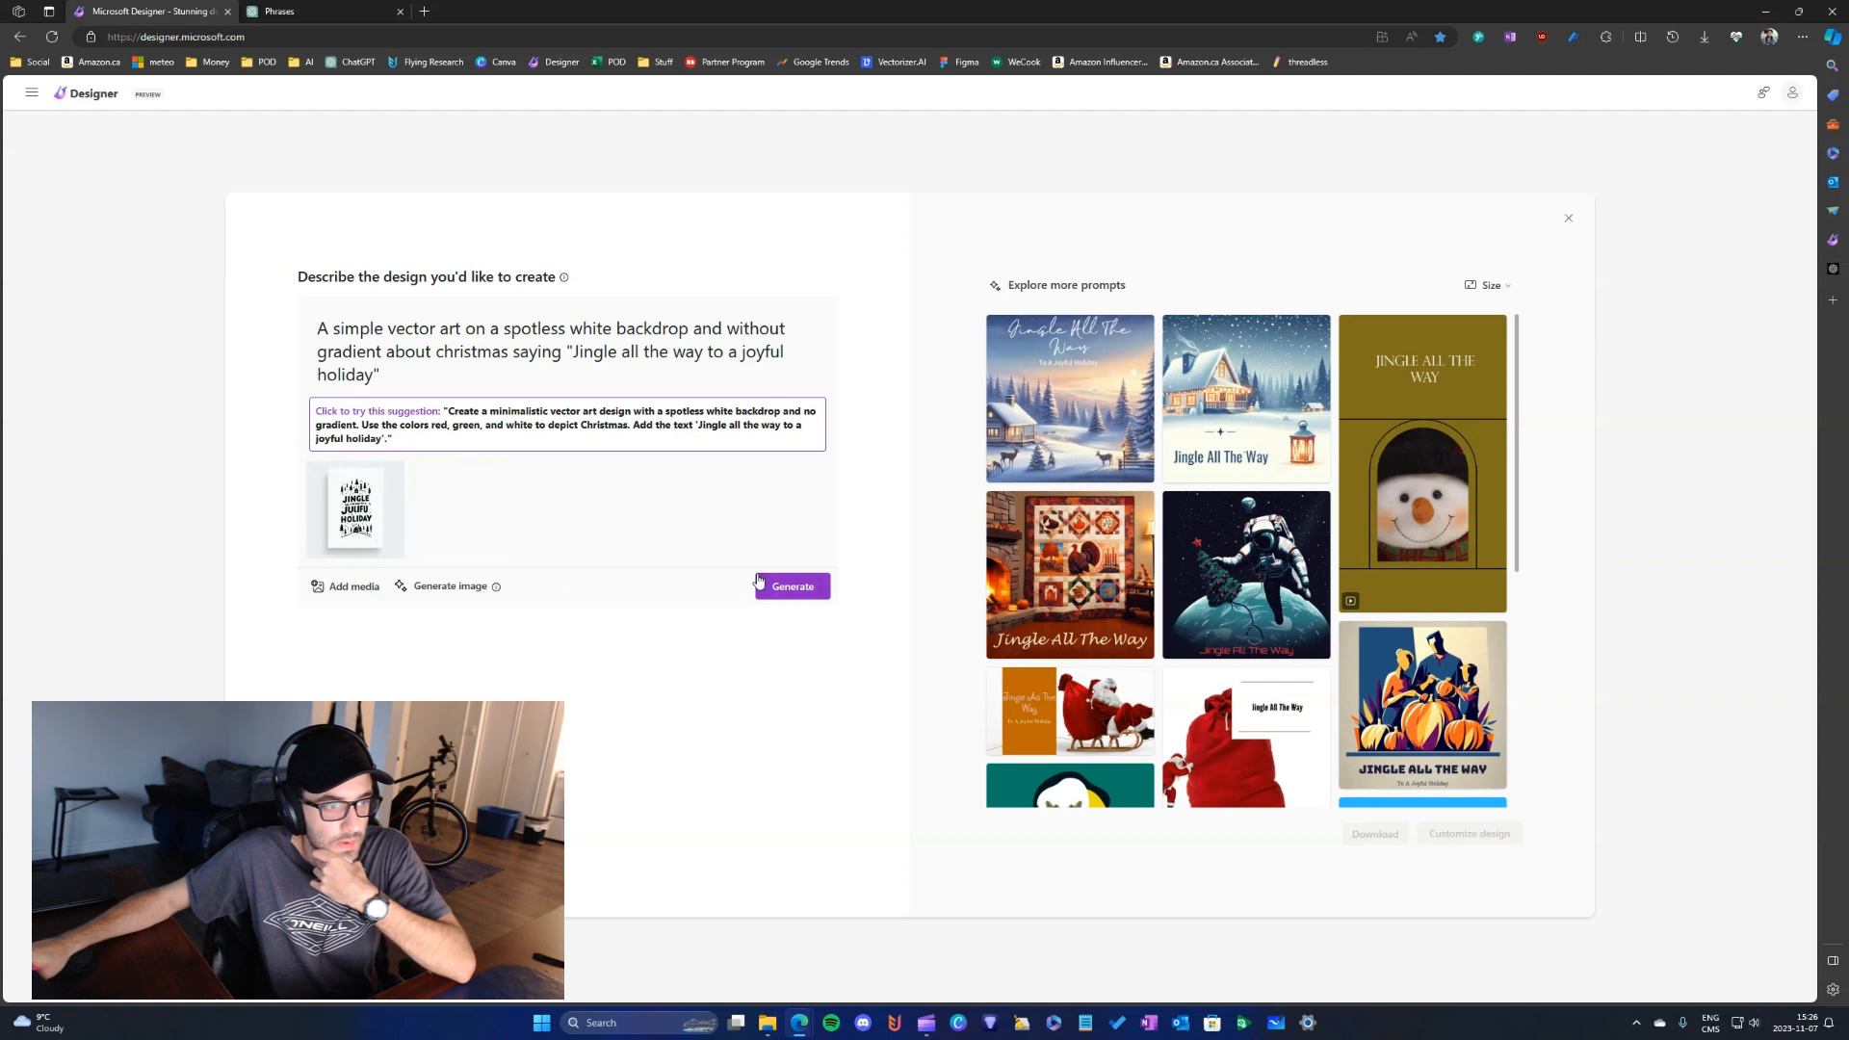
# - Generate designs from the prompt and its attached image, and look through the suggestions
pyautogui.moveTo(346, 535)
pyautogui.click(792, 594)
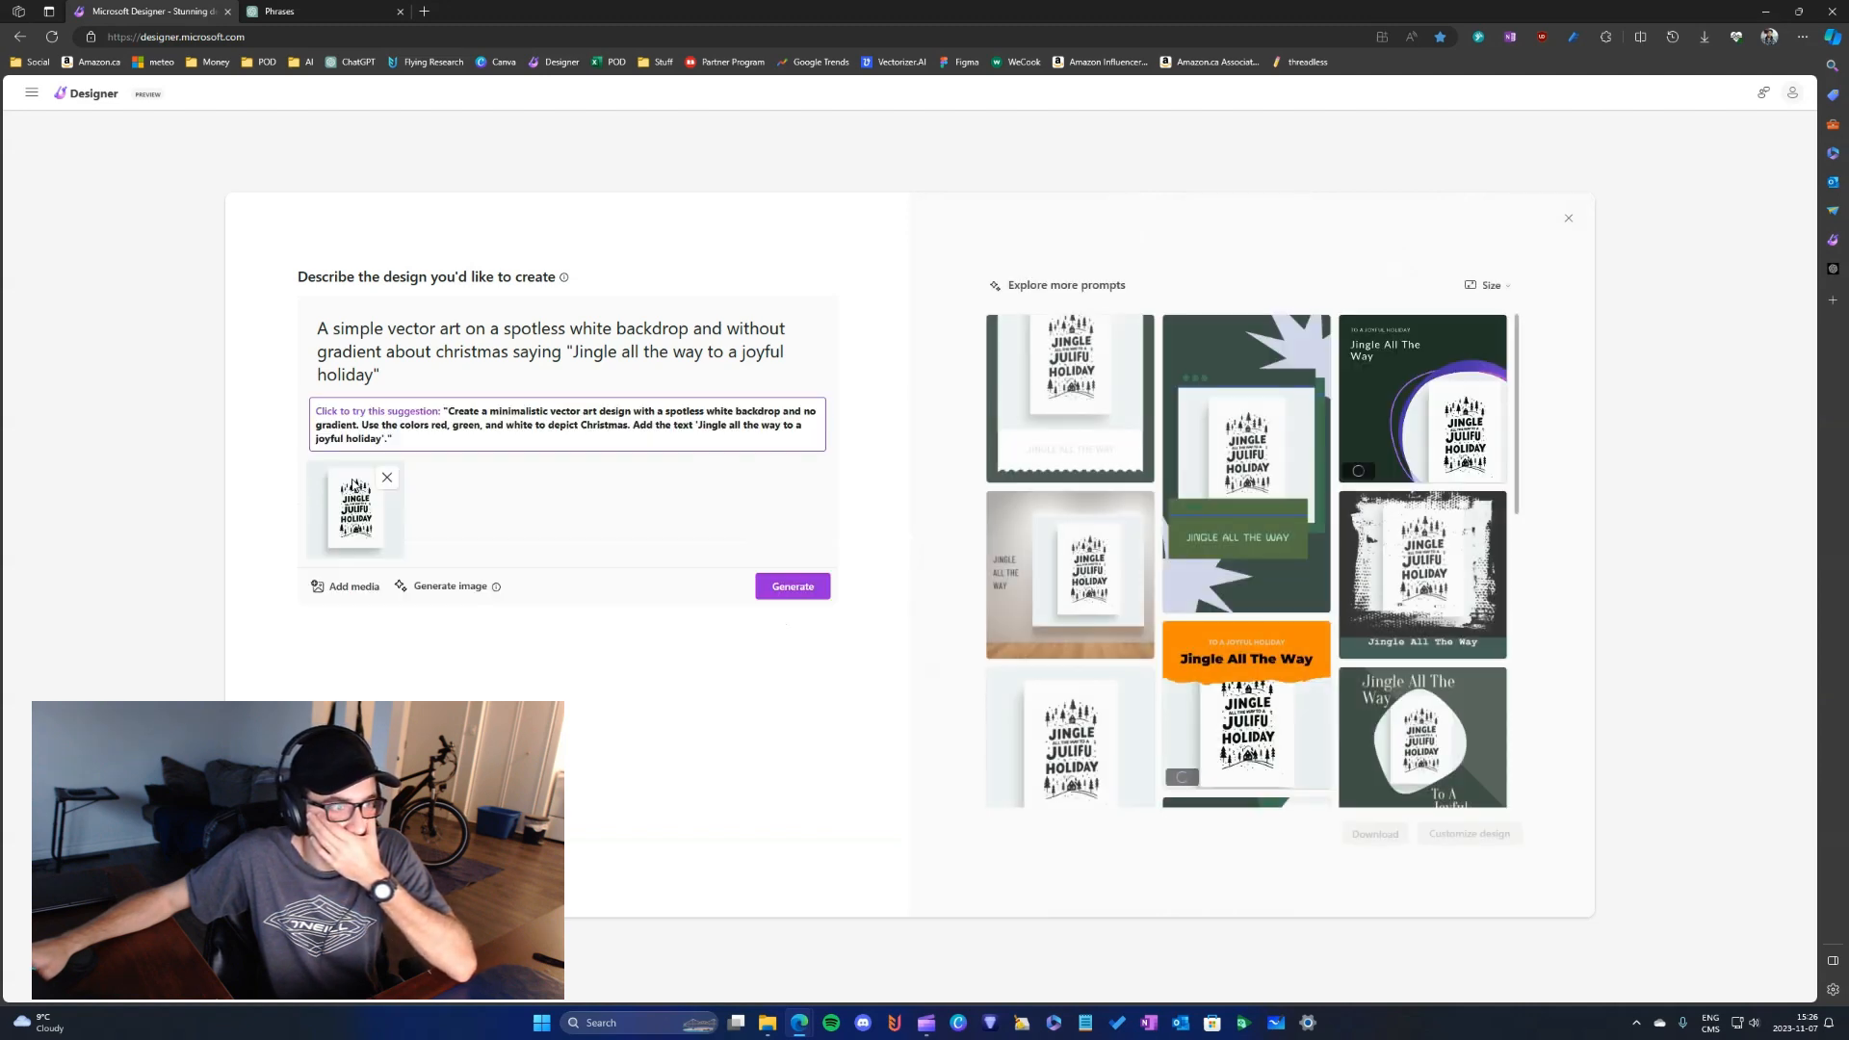
pyautogui.scroll(-3, 1122, 579)
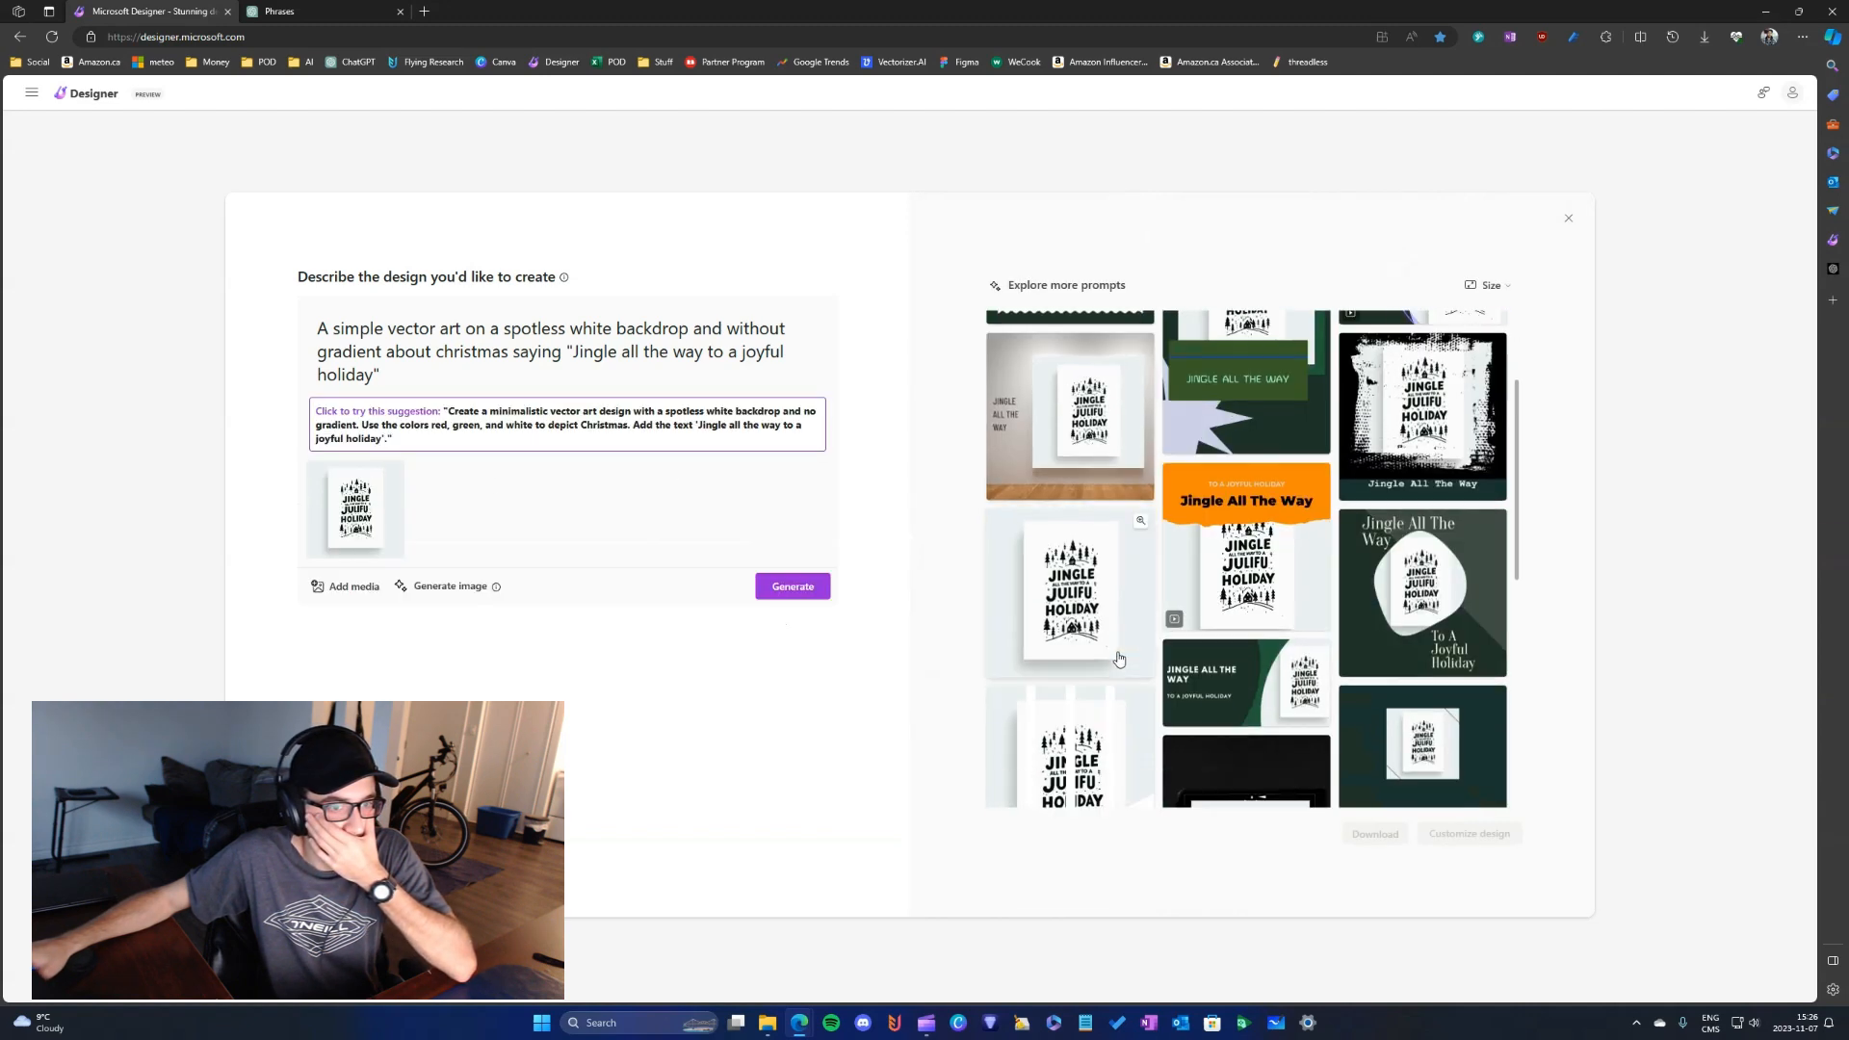
pyautogui.scroll(-3, 1200, 637)
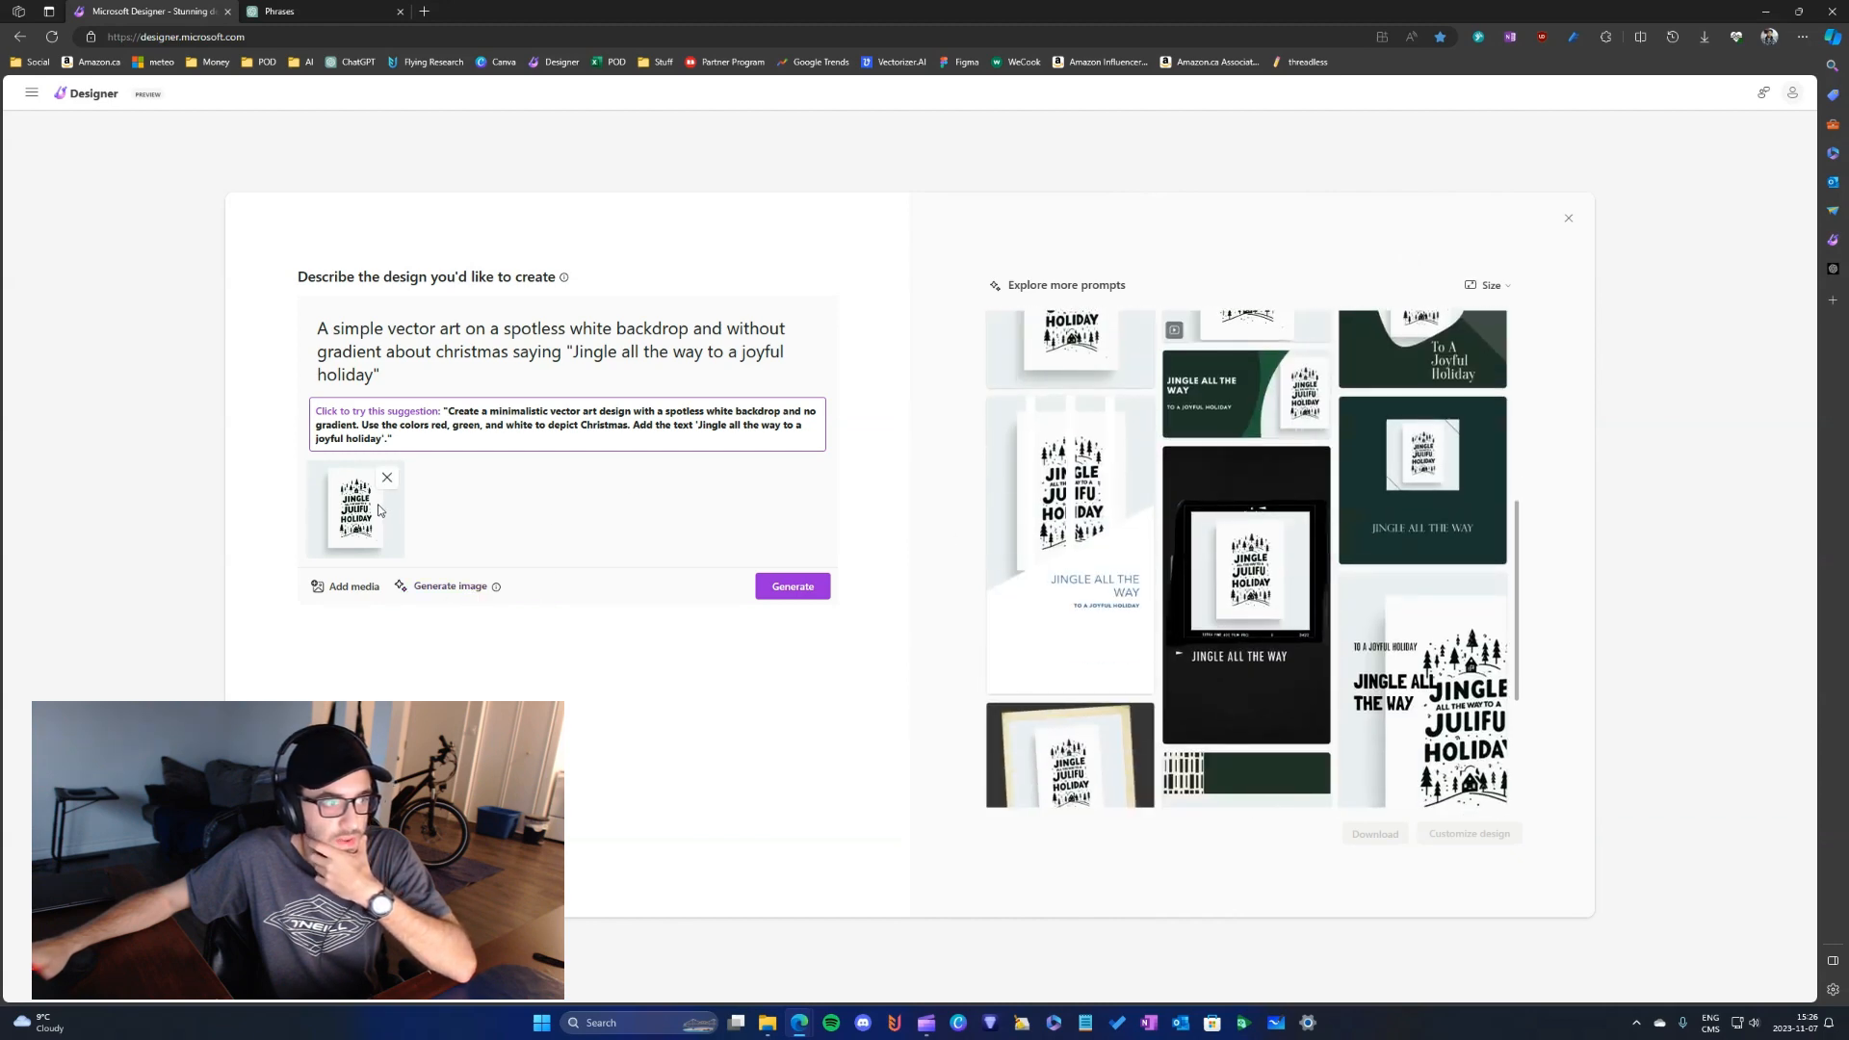
pyautogui.scroll(6, 1252, 481)
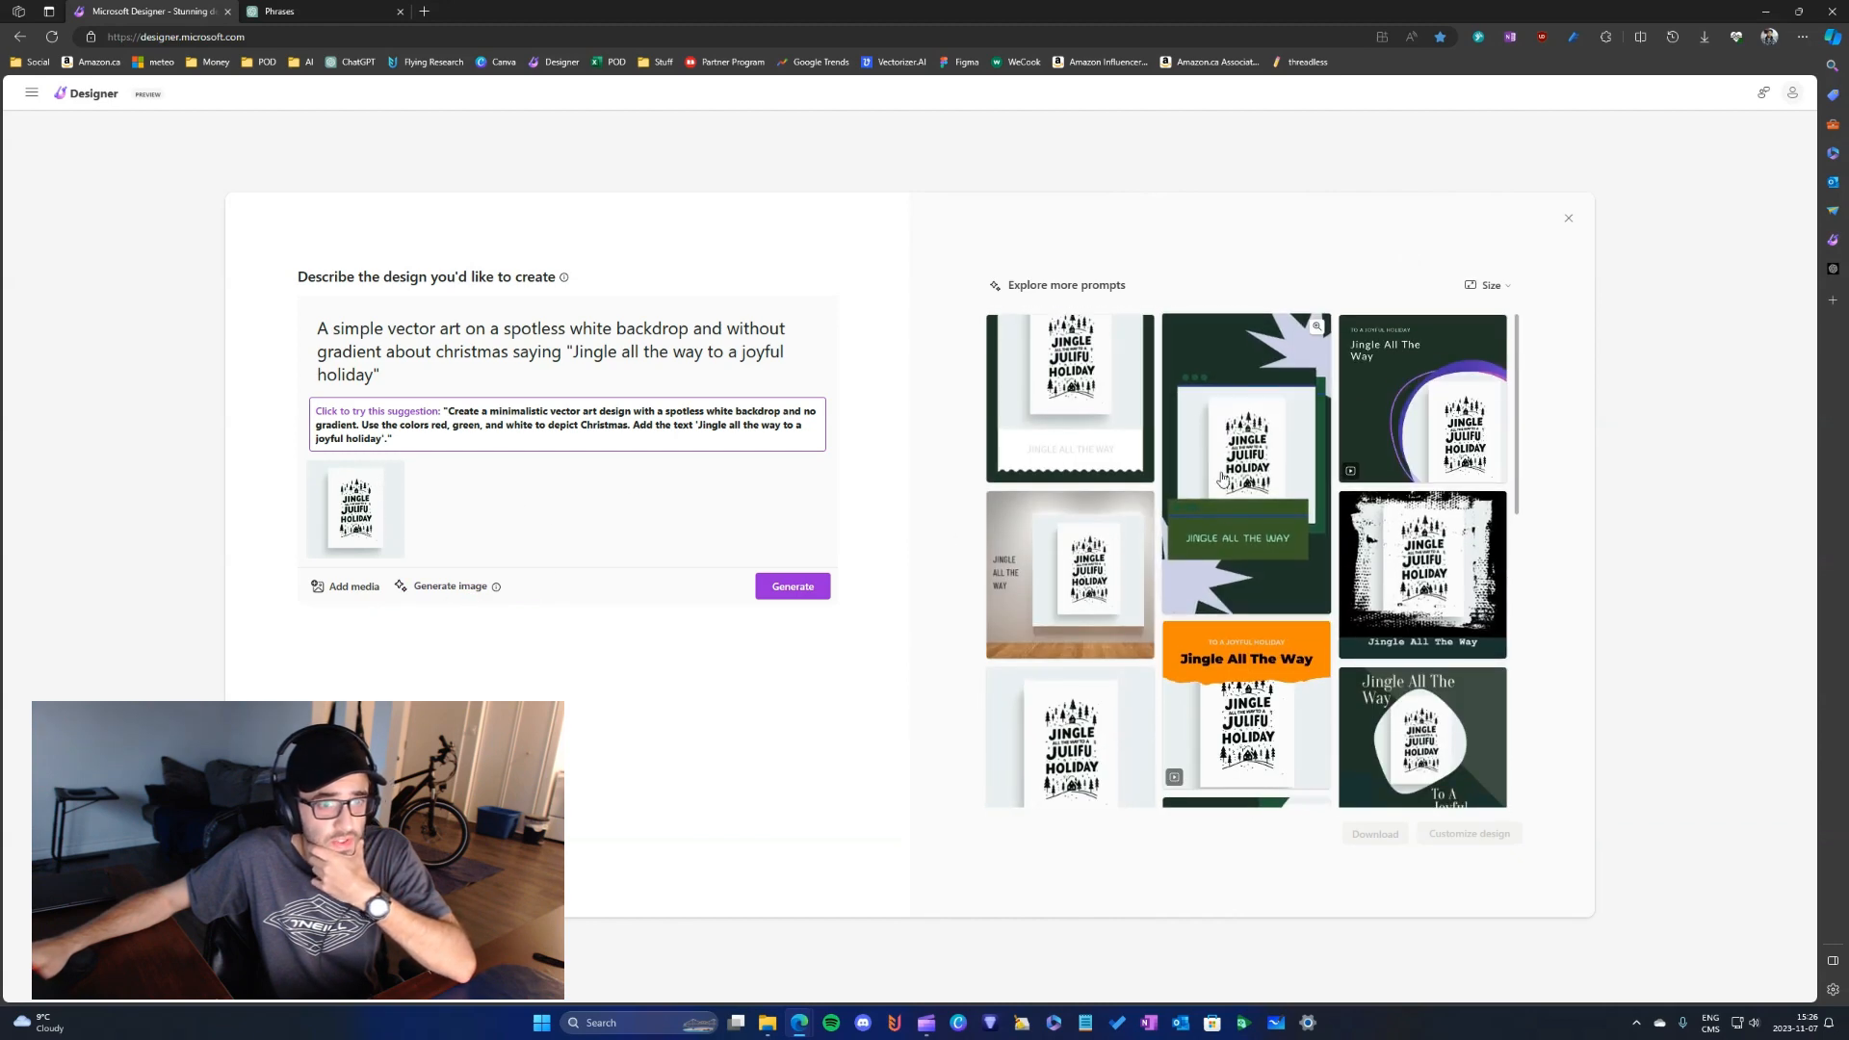
pyautogui.scroll(-3, 1120, 515)
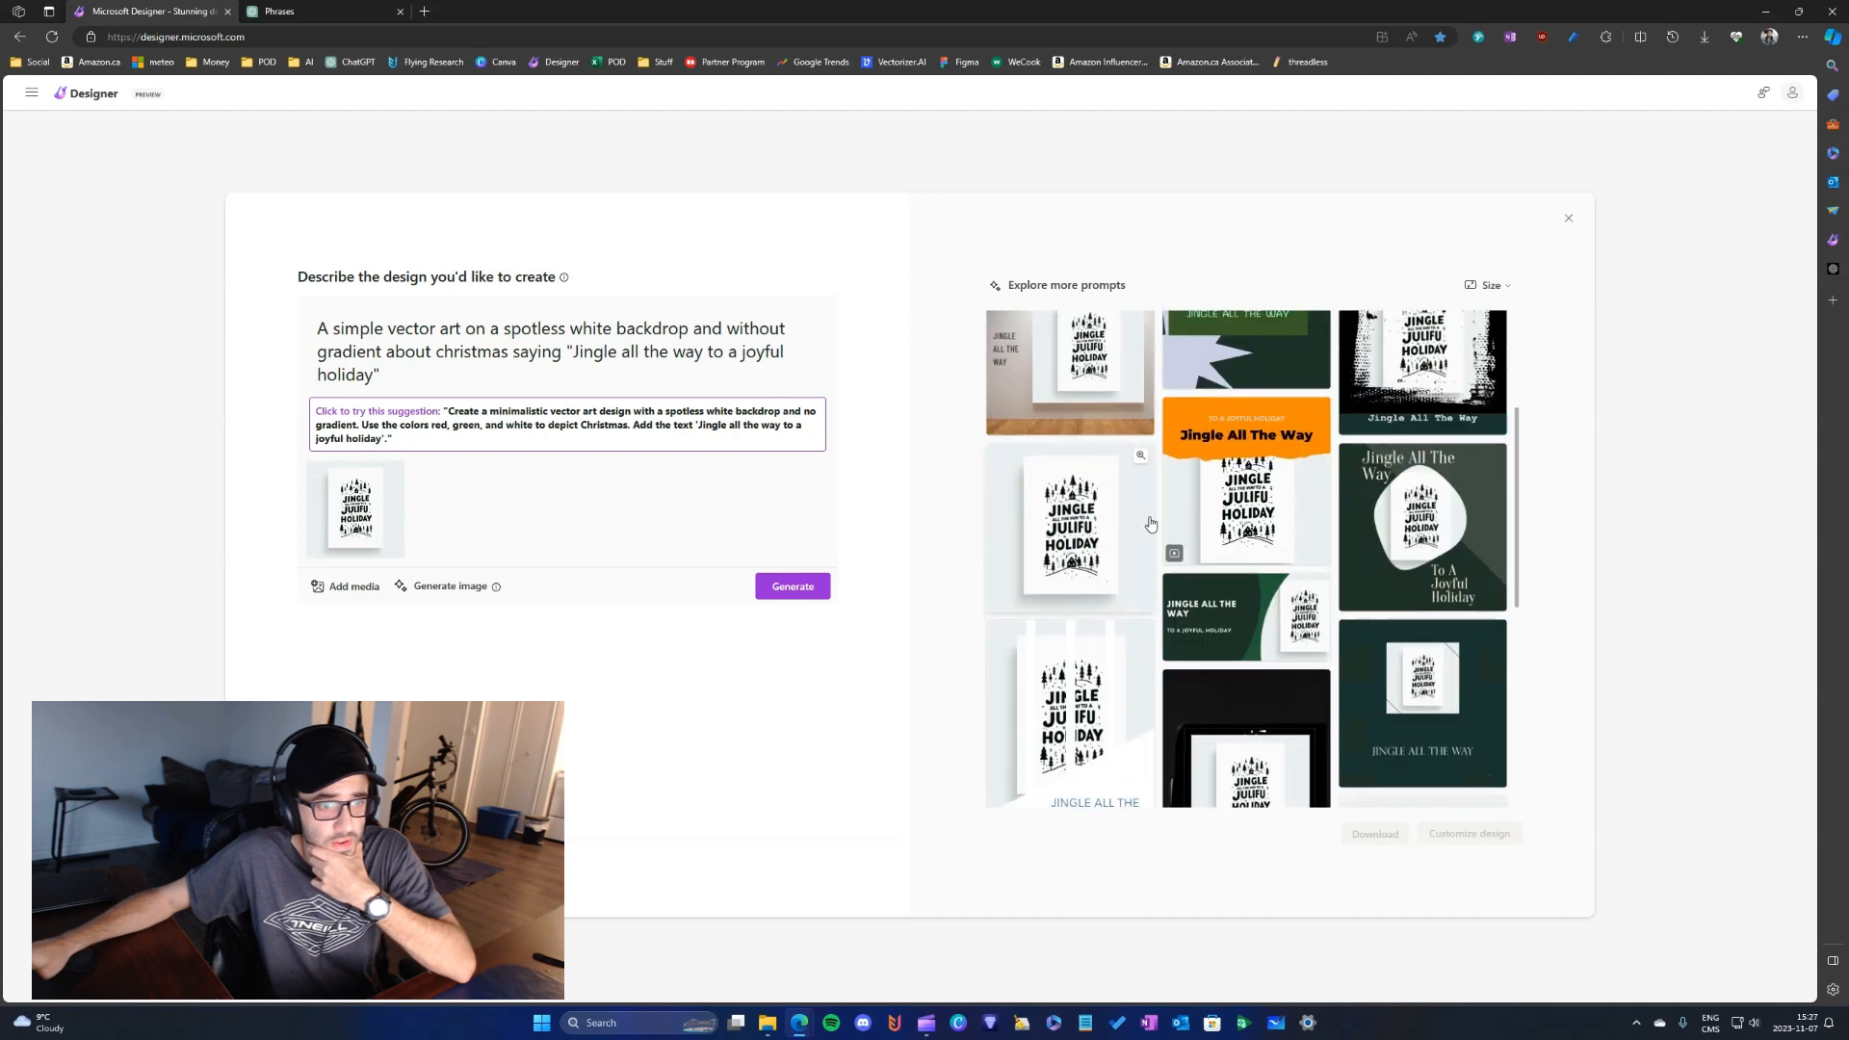
# - Open the plain design showing only the attached artwork for customization and remove the image's background
pyautogui.click(1100, 547)
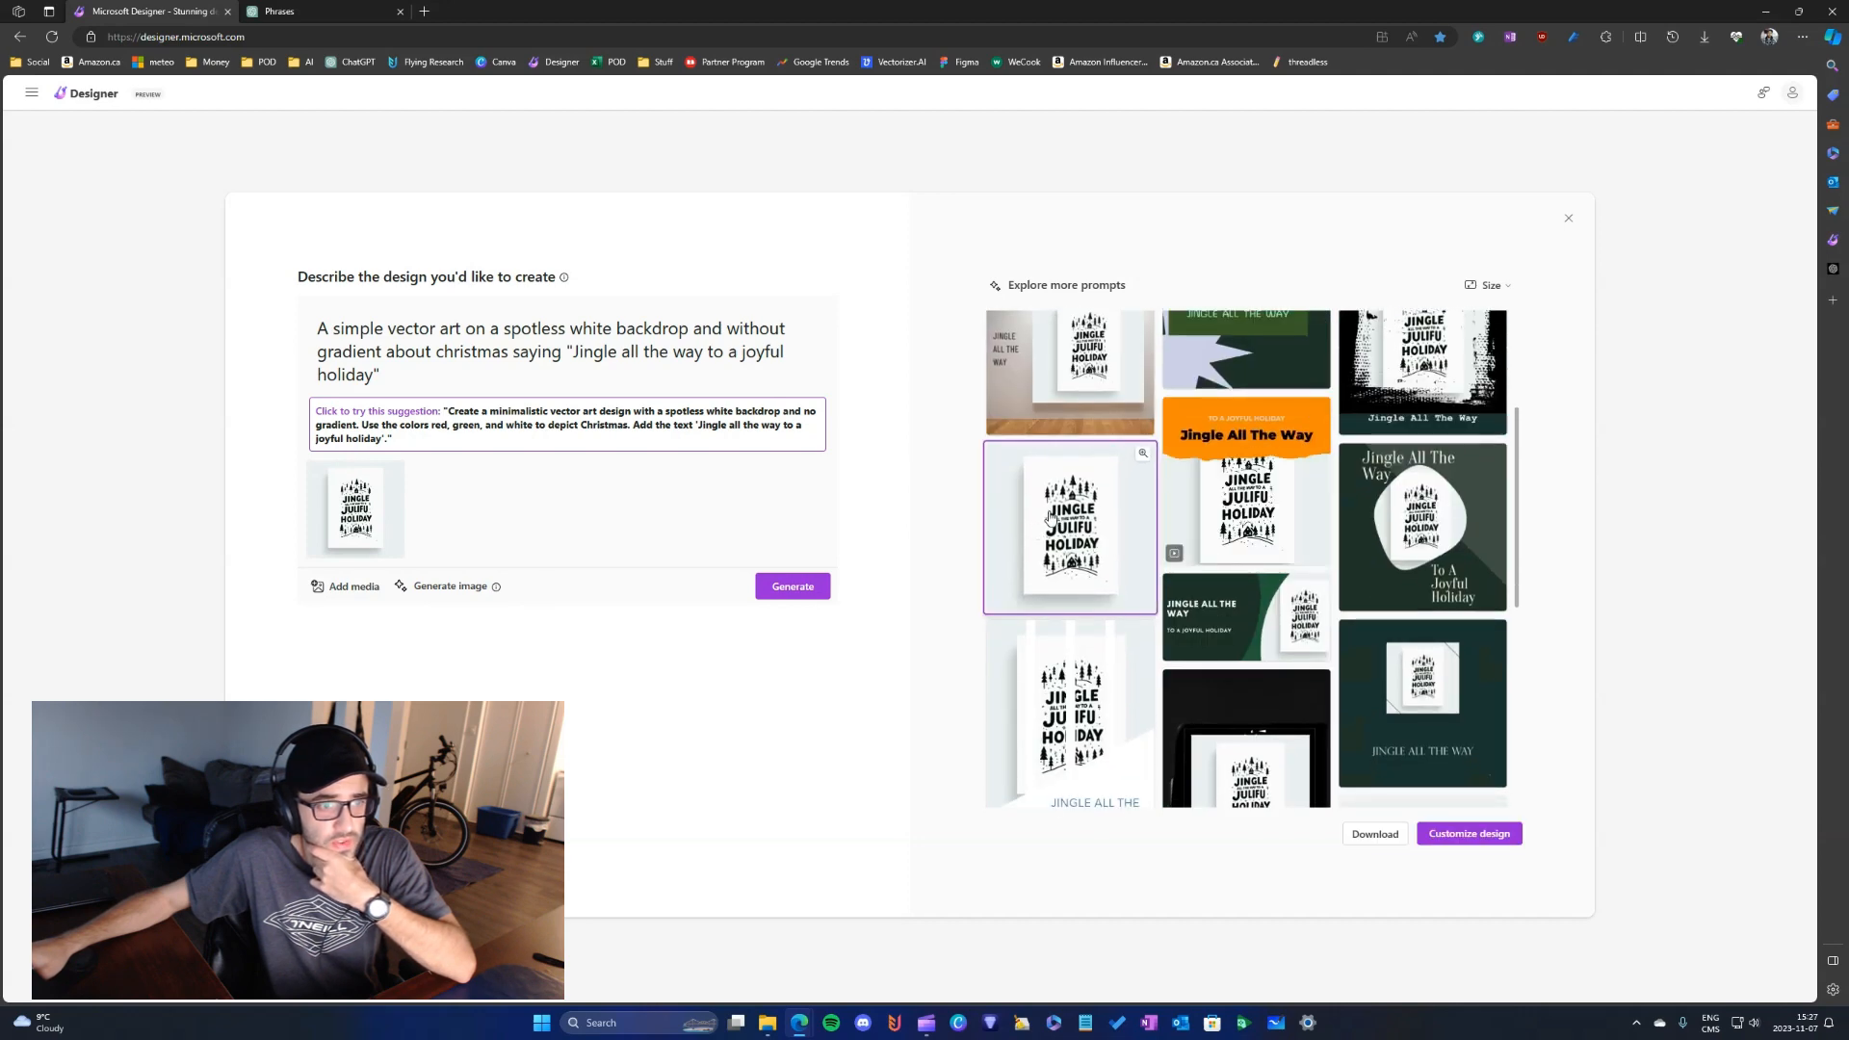
pyautogui.click(1460, 835)
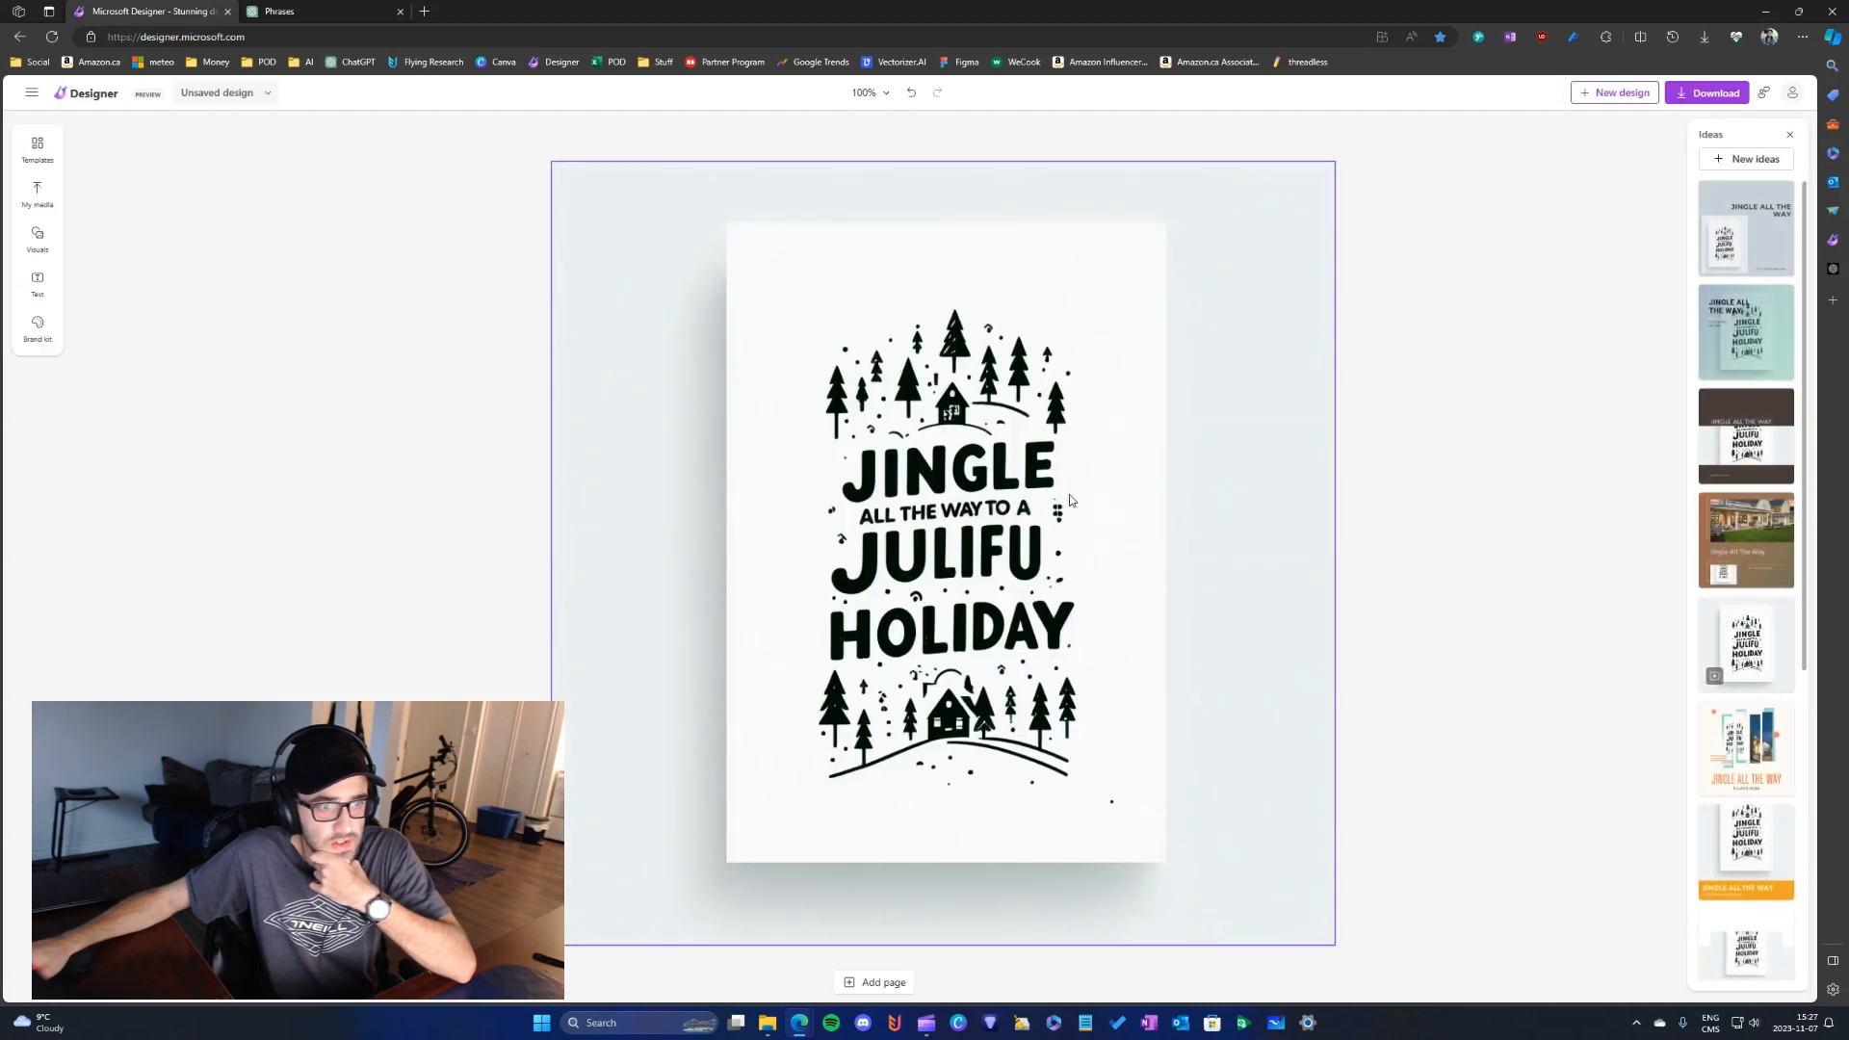
pyautogui.click(1217, 368)
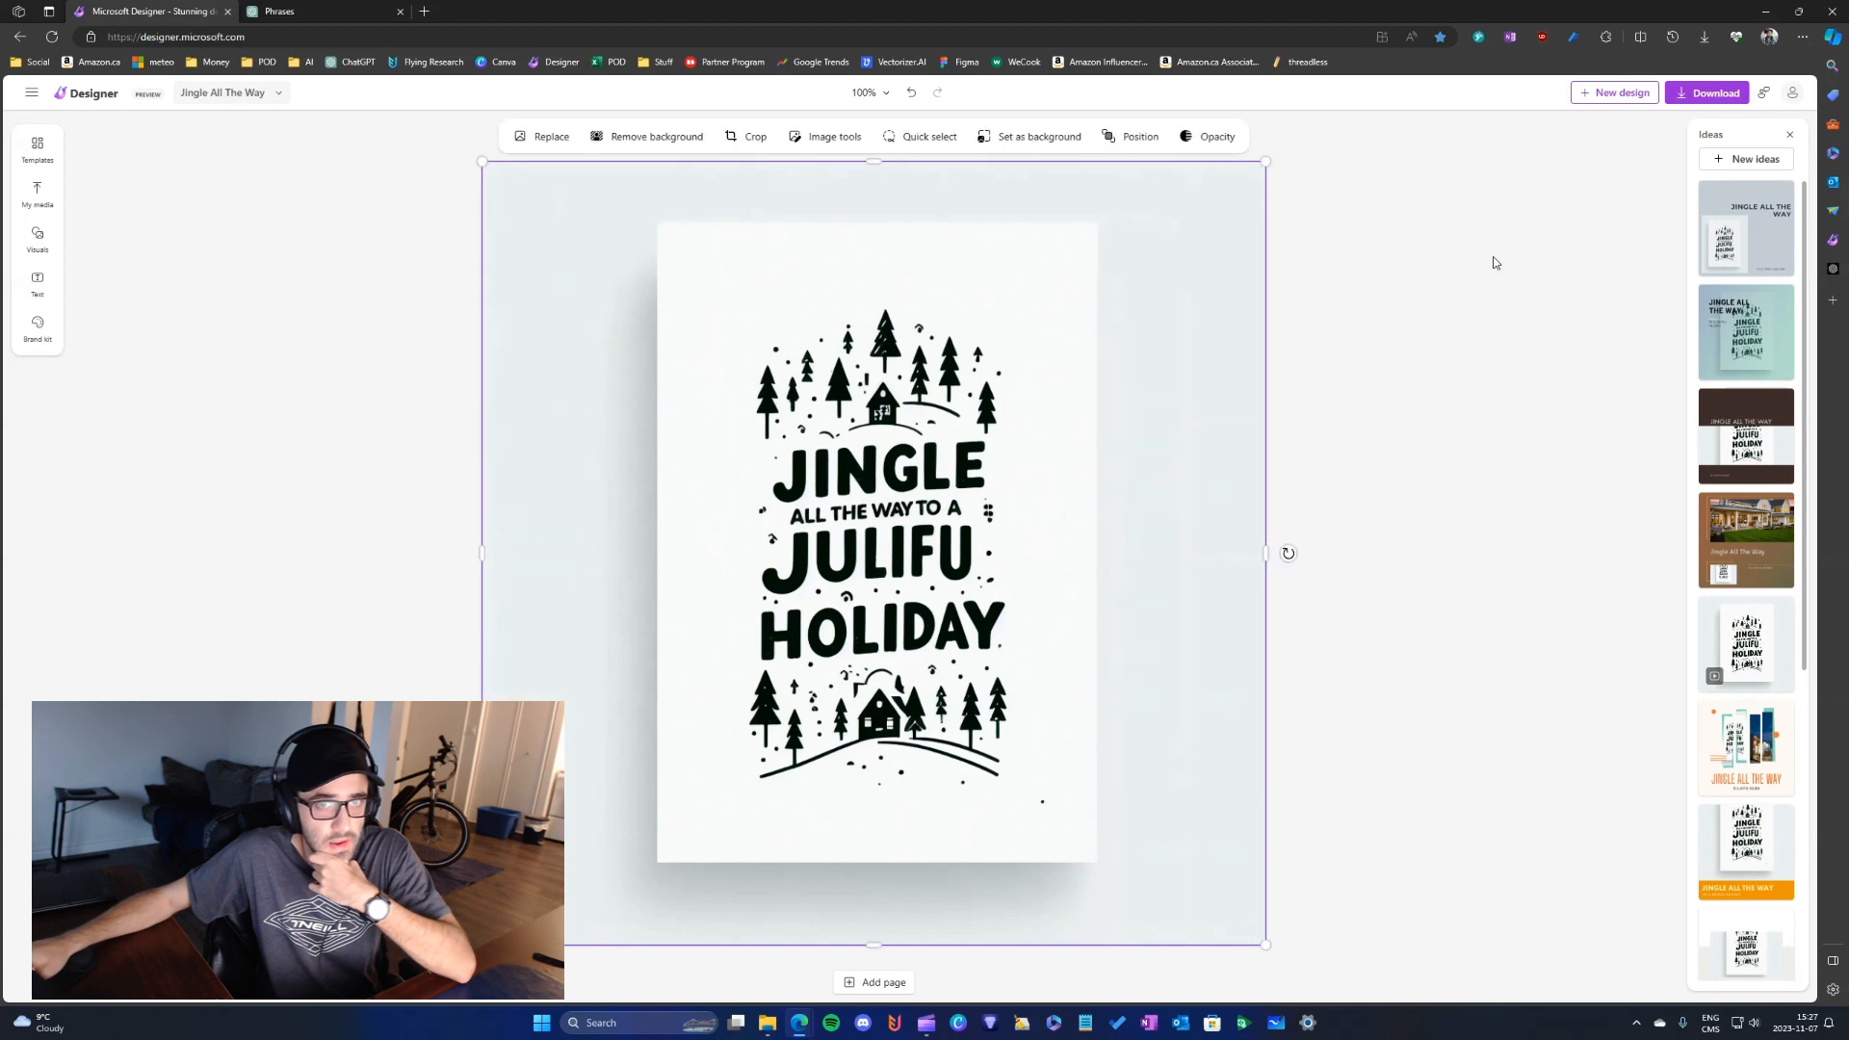
pyautogui.click(647, 136)
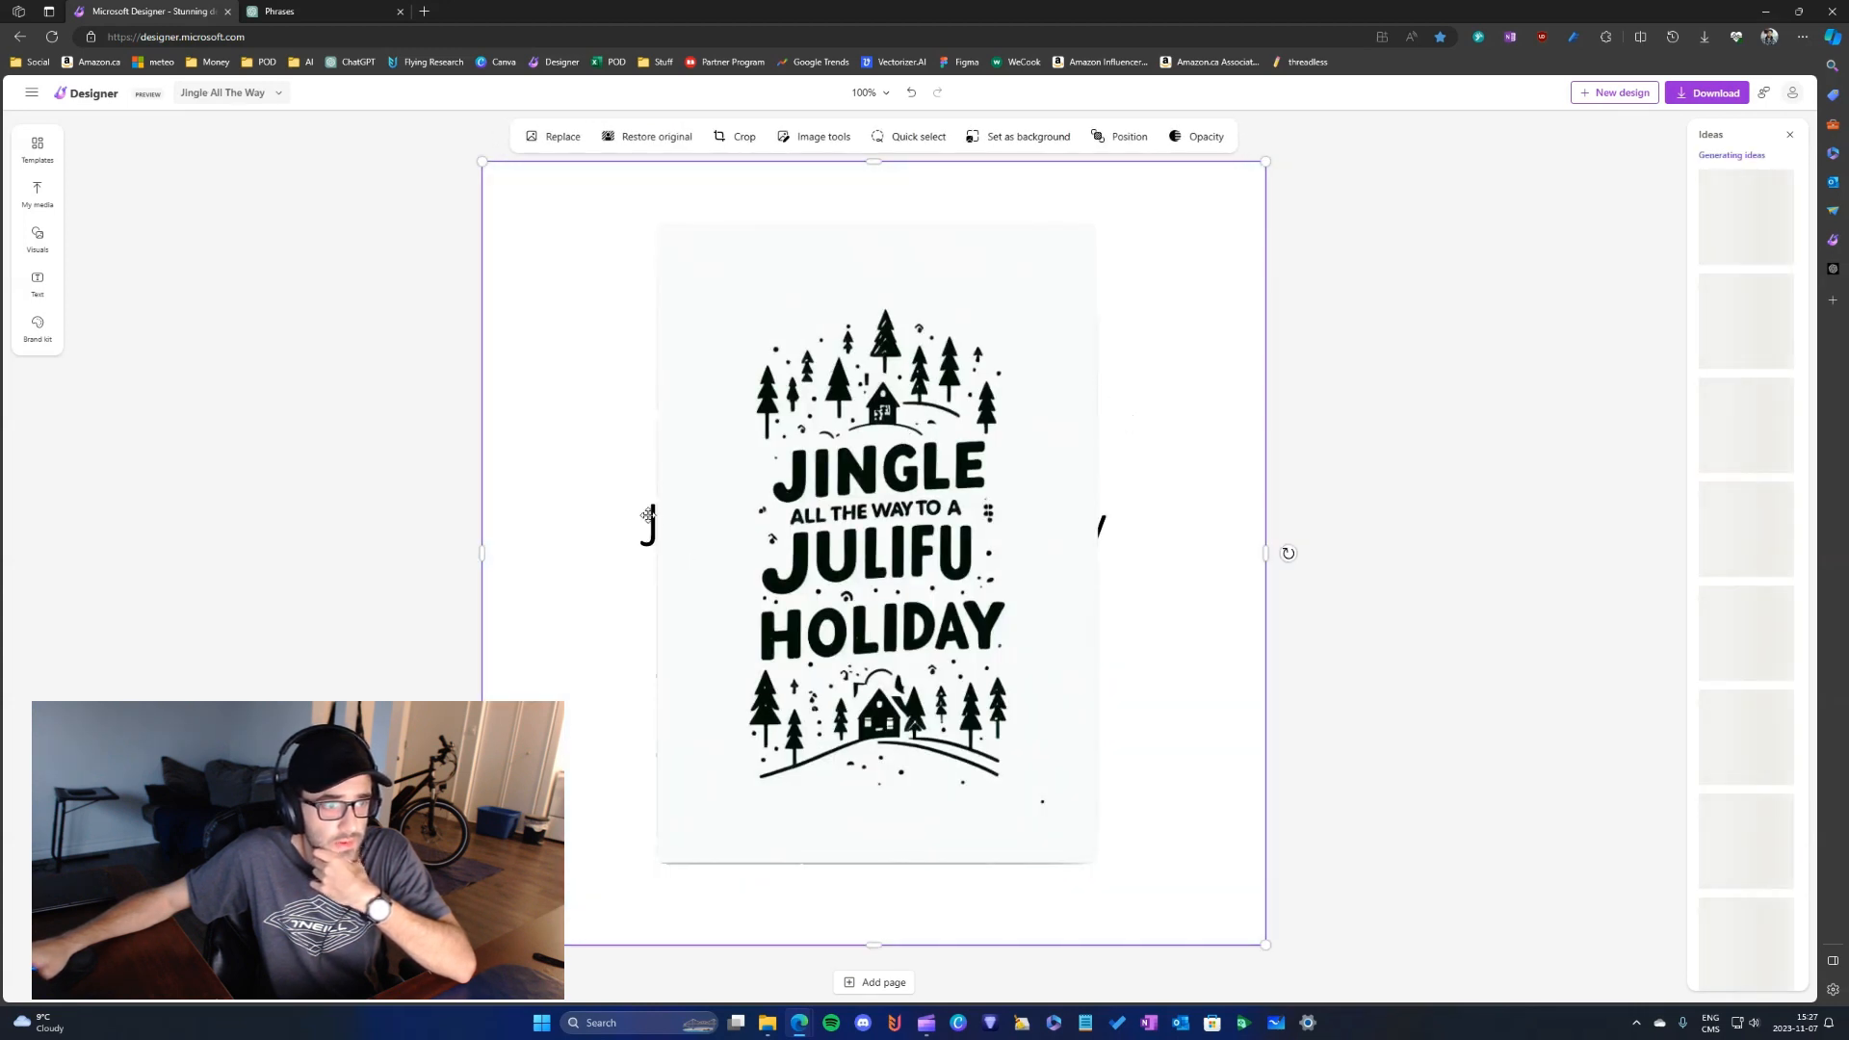
pyautogui.moveTo(692, 467)
pyautogui.mouseDown()
pyautogui.moveTo(697, 450)
pyautogui.moveTo(691, 467)
pyautogui.mouseUp()
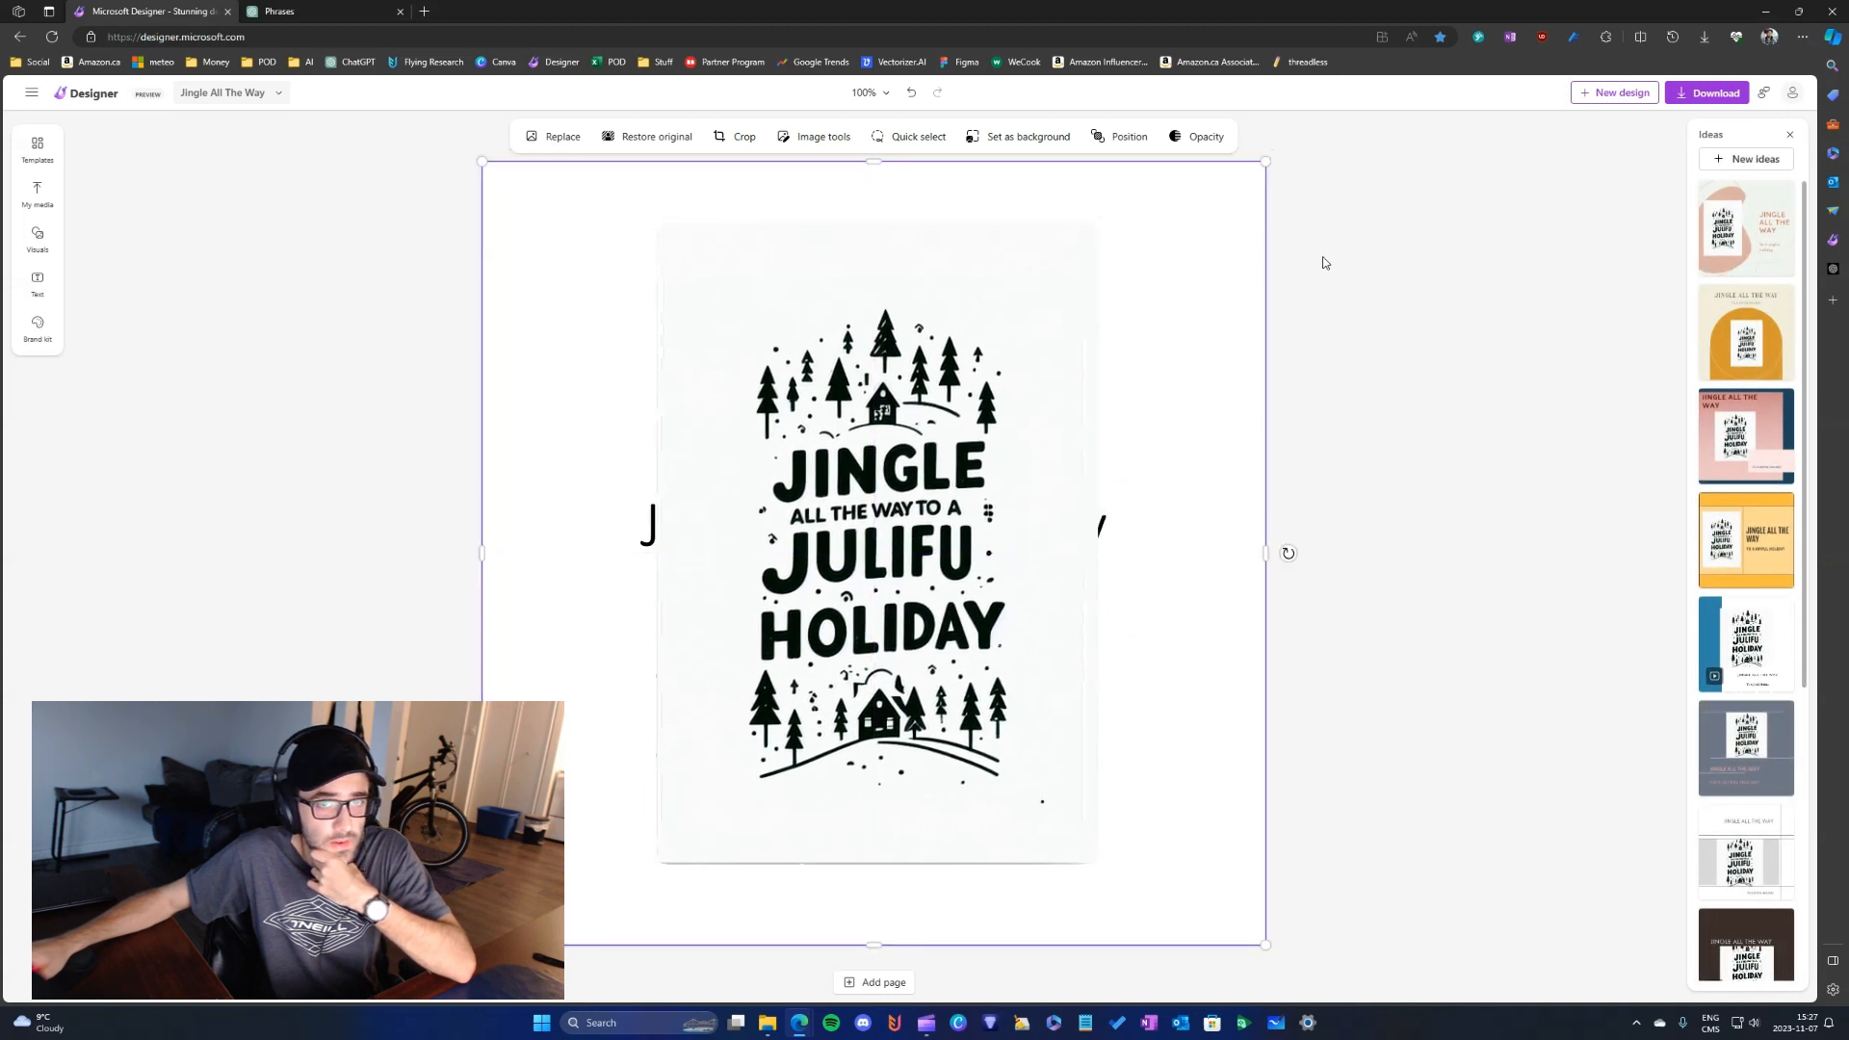
# - Move the artwork aside and delete the "Jingle All The Way" and "To A Joyful Holiday" text boxes hidden behind it
pyautogui.rightClick(1133, 517)
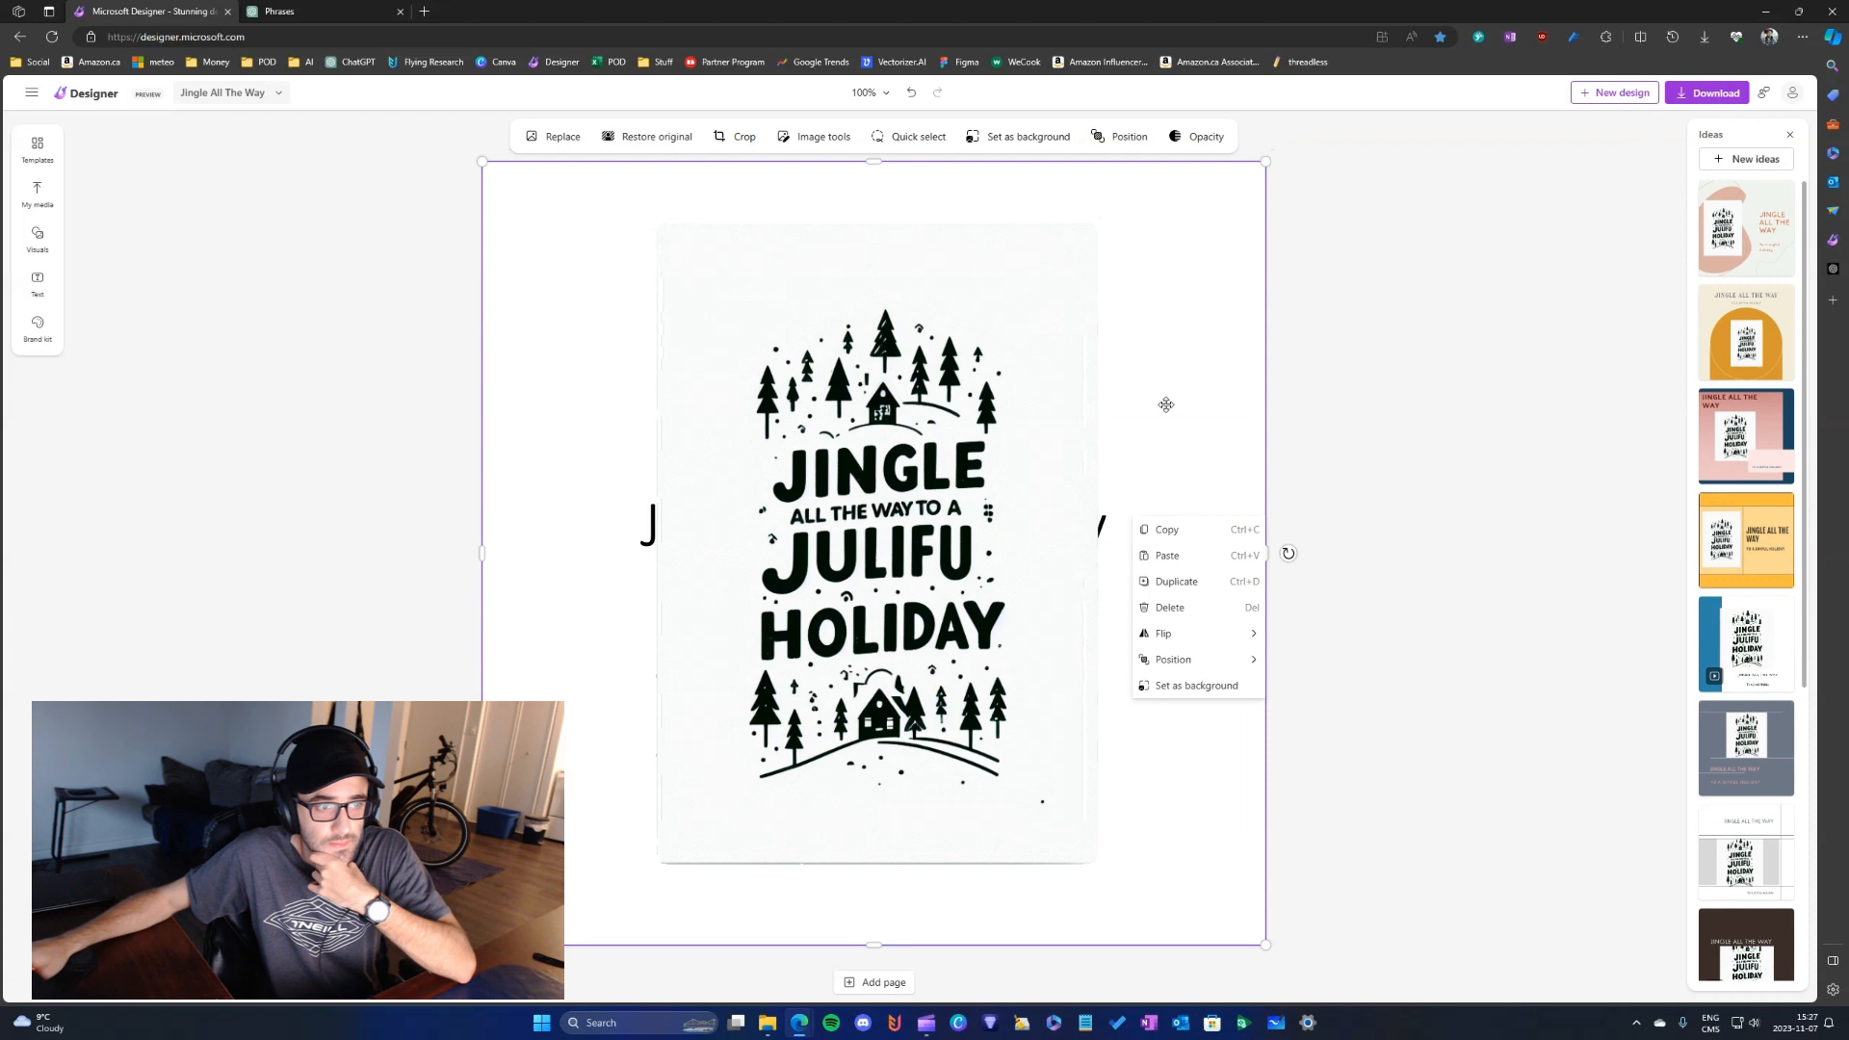
pyautogui.moveTo(1163, 405); pyautogui.dragTo(1520, 427)
pyautogui.moveTo(589, 413); pyautogui.dragTo(913, 693)
pyautogui.click(847, 602)
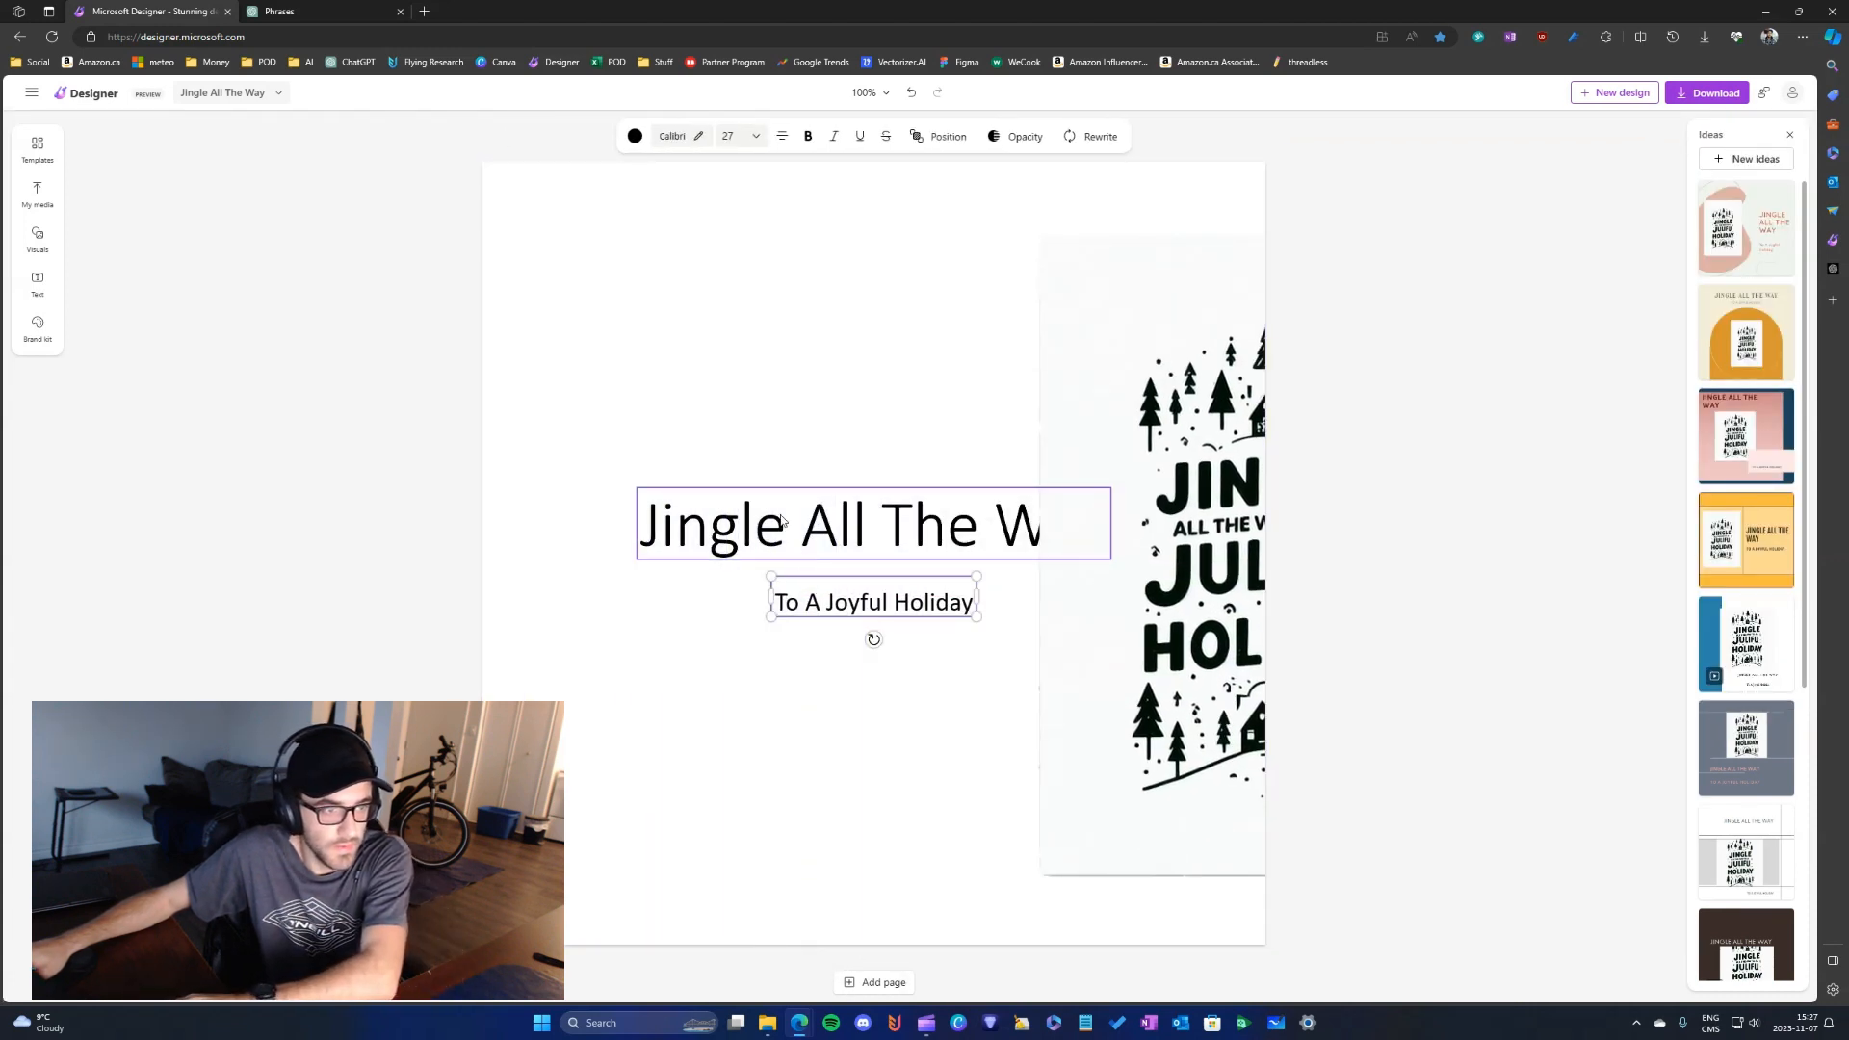
pyautogui.click(817, 492)
pyautogui.press('Delete')
pyautogui.click(814, 609)
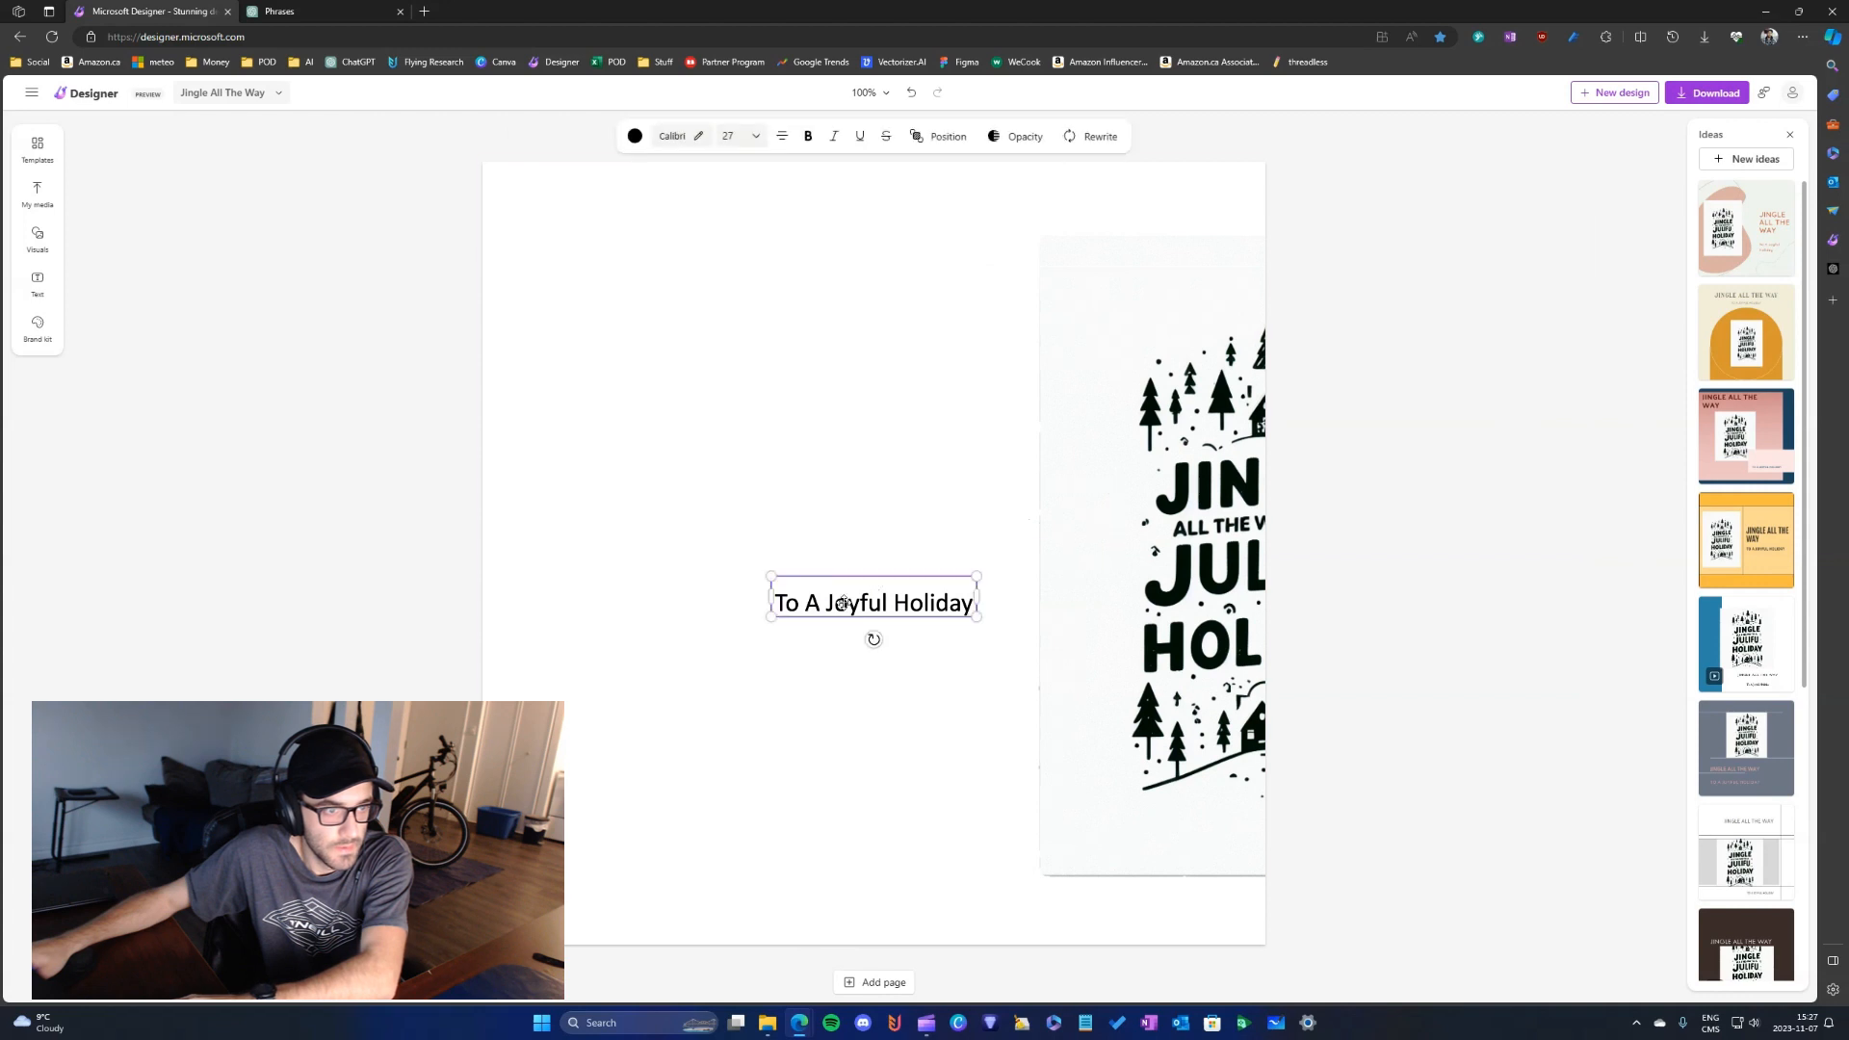
pyautogui.press('Delete')
# - Move the artwork back to the centre of the canvas and download the design as a PNG
pyautogui.click(1117, 554)
pyautogui.moveTo(1117, 554); pyautogui.dragTo(743, 536)
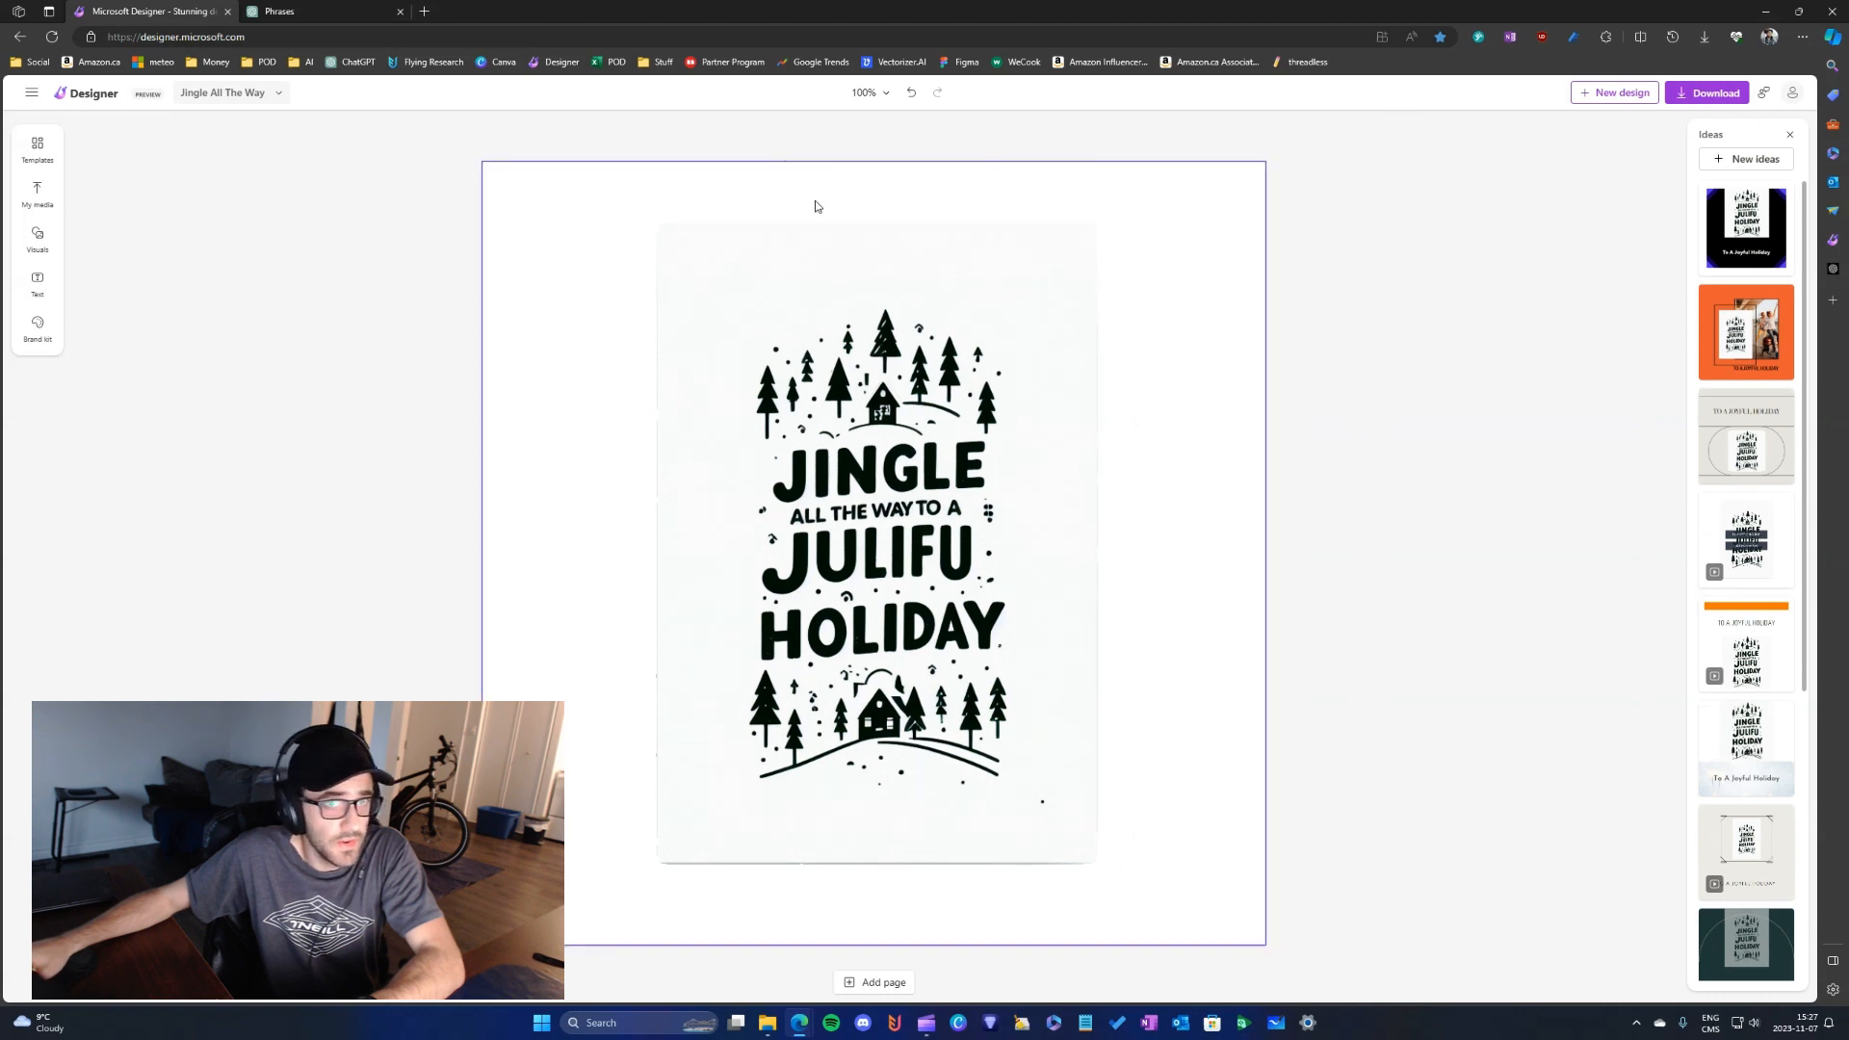
pyautogui.click(1694, 96)
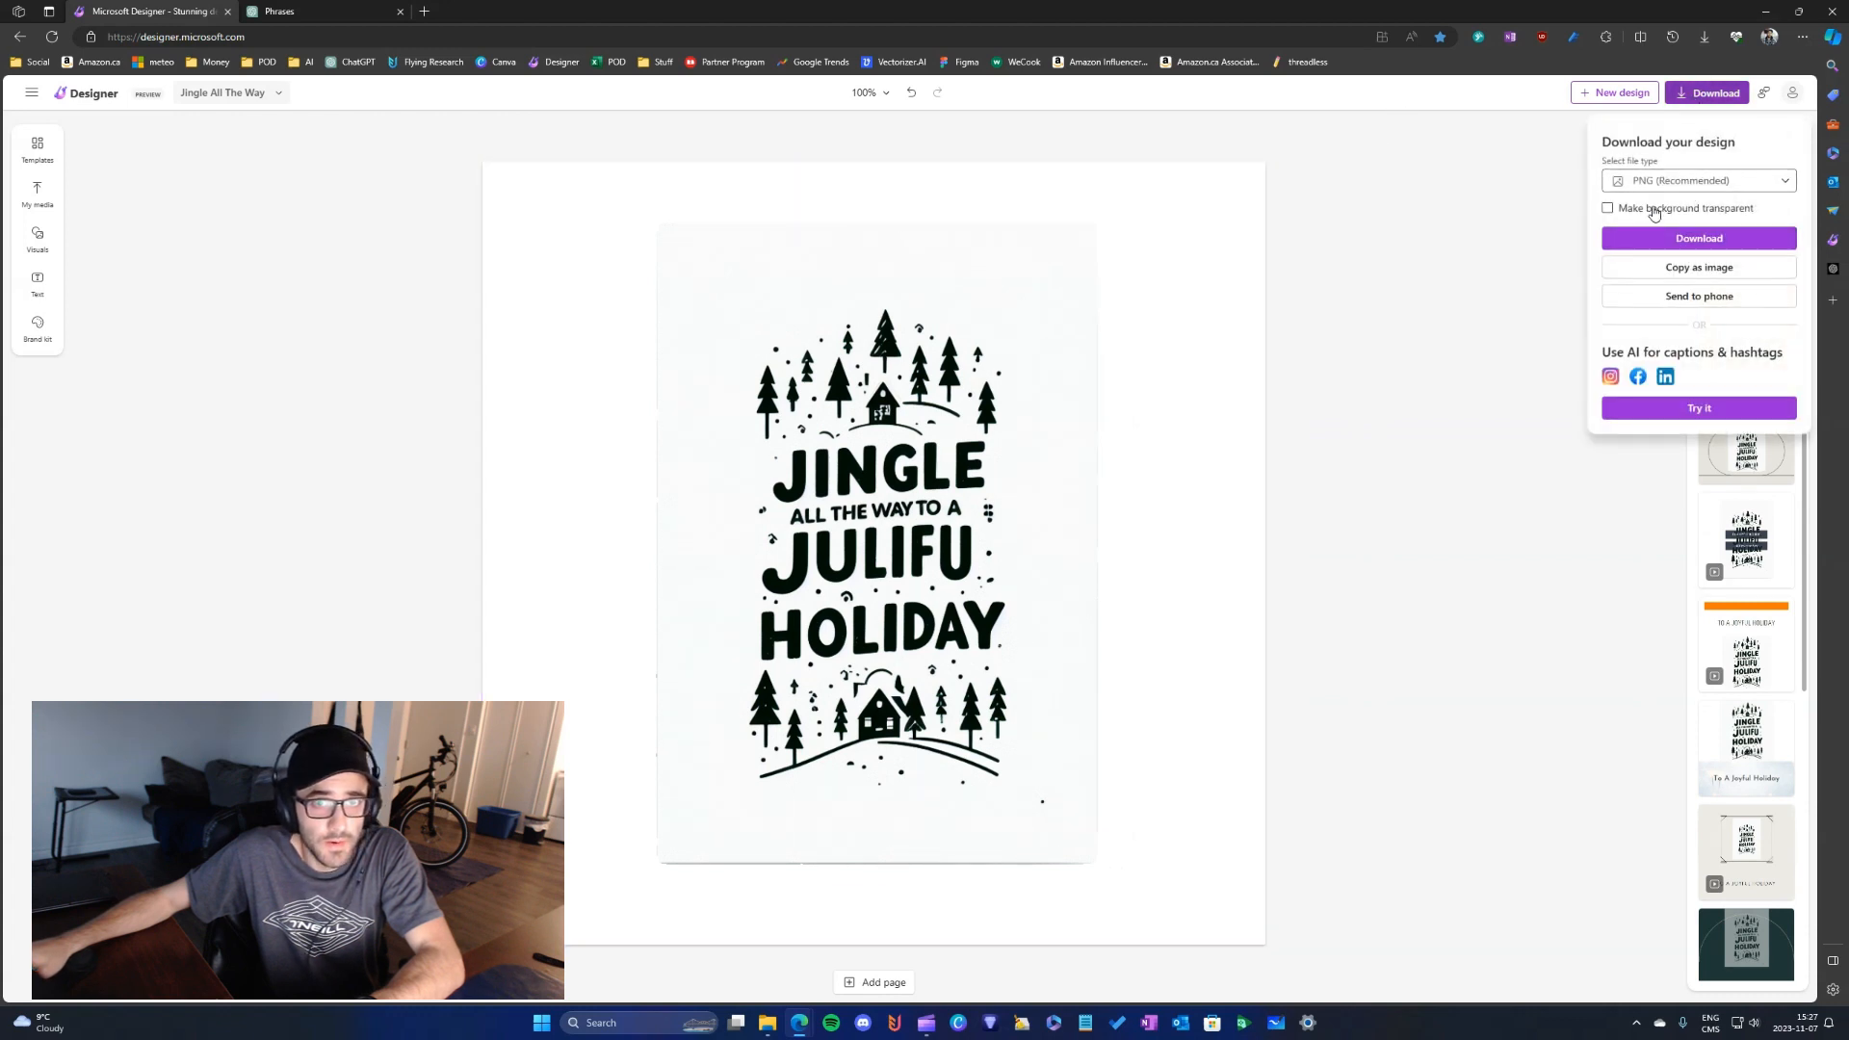
pyautogui.click(1656, 180)
pyautogui.click(1658, 218)
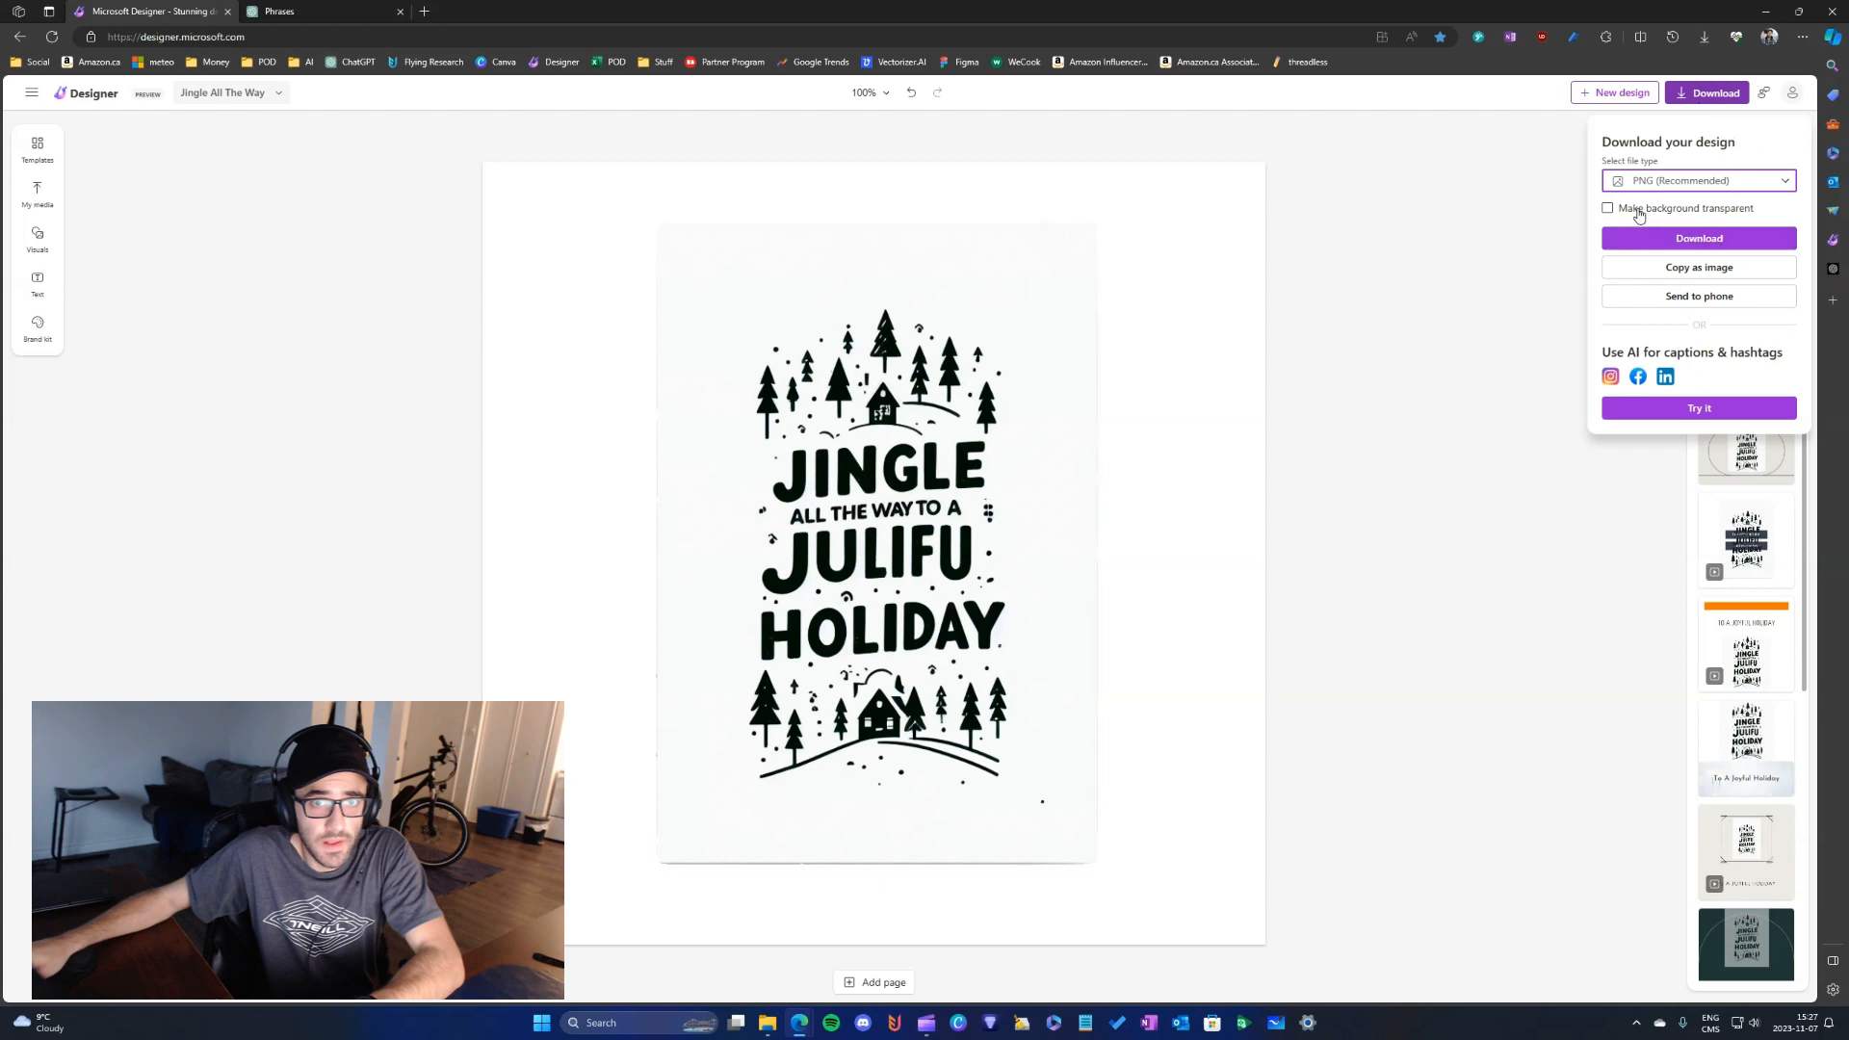
pyautogui.click(1692, 239)
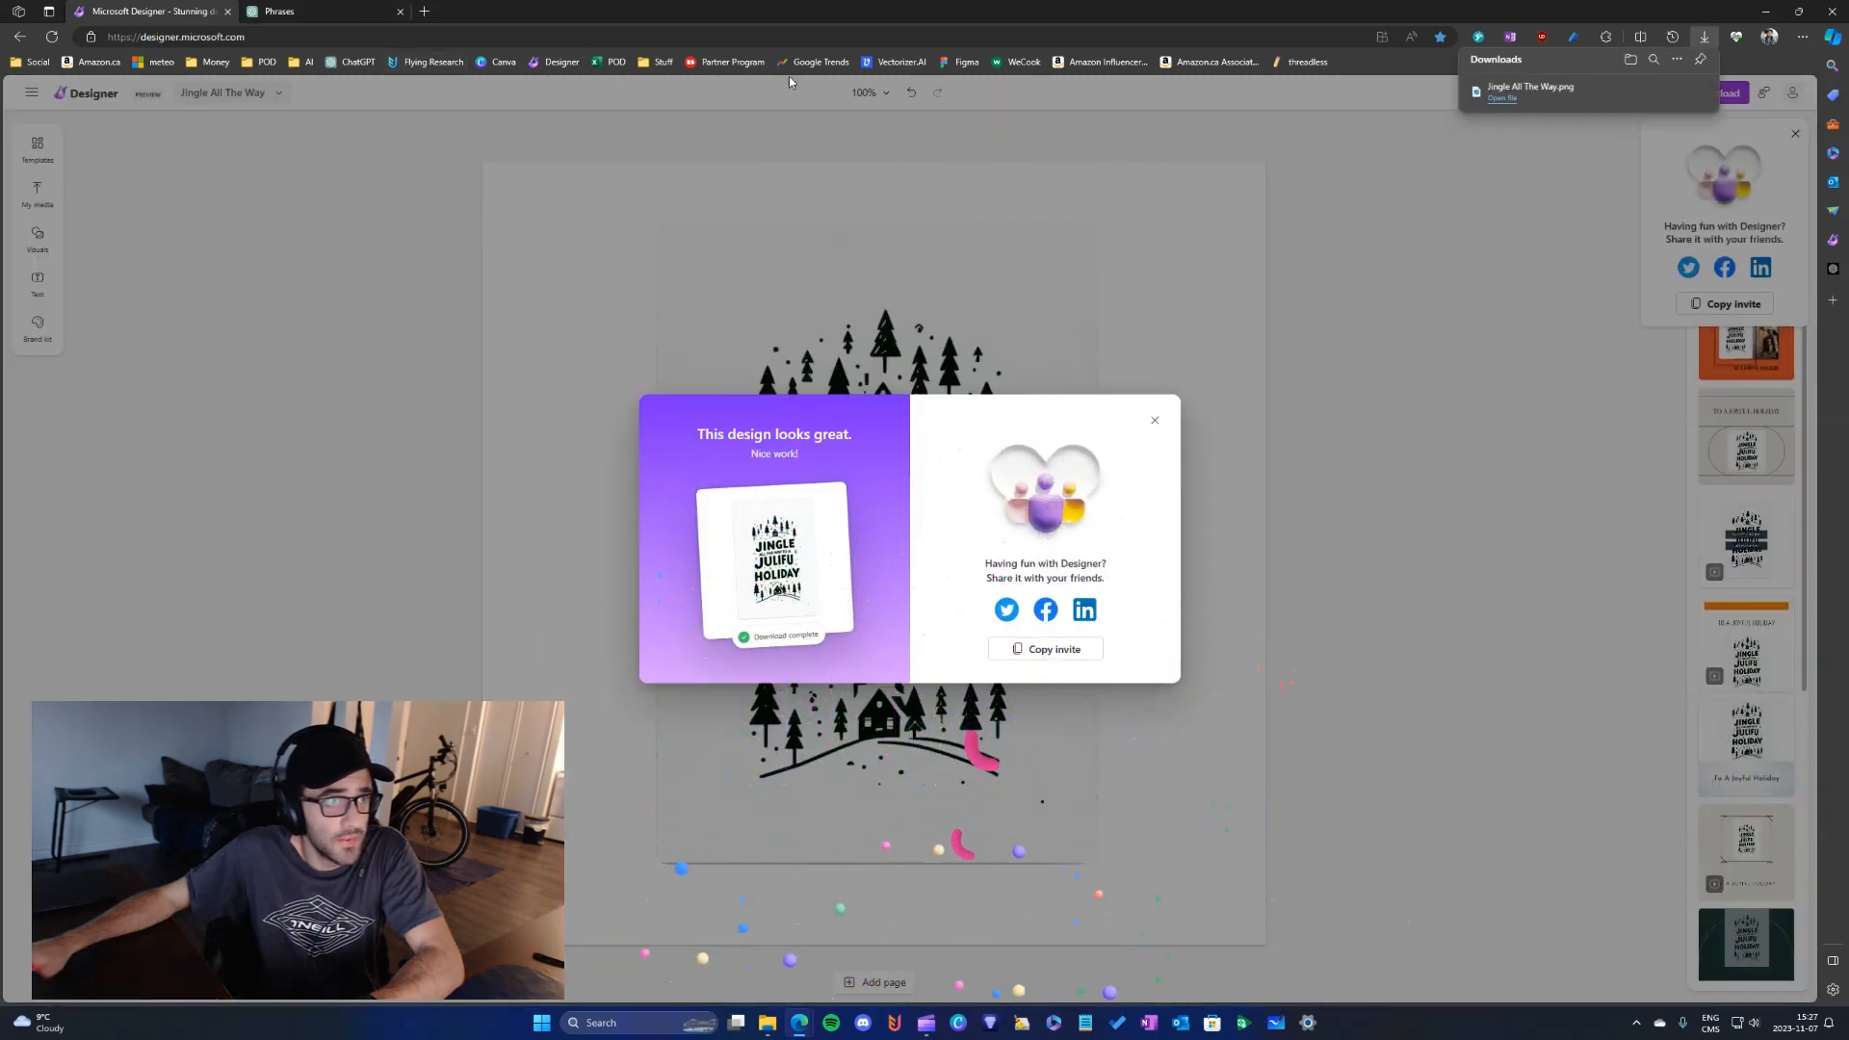
# - Open Vectorizer.AI and Figma in new tabs and upload the downloaded Jingle All The Way PNG to Vectorizer.AI
pyautogui.middleClick(896, 62)
pyautogui.middleClick(953, 64)
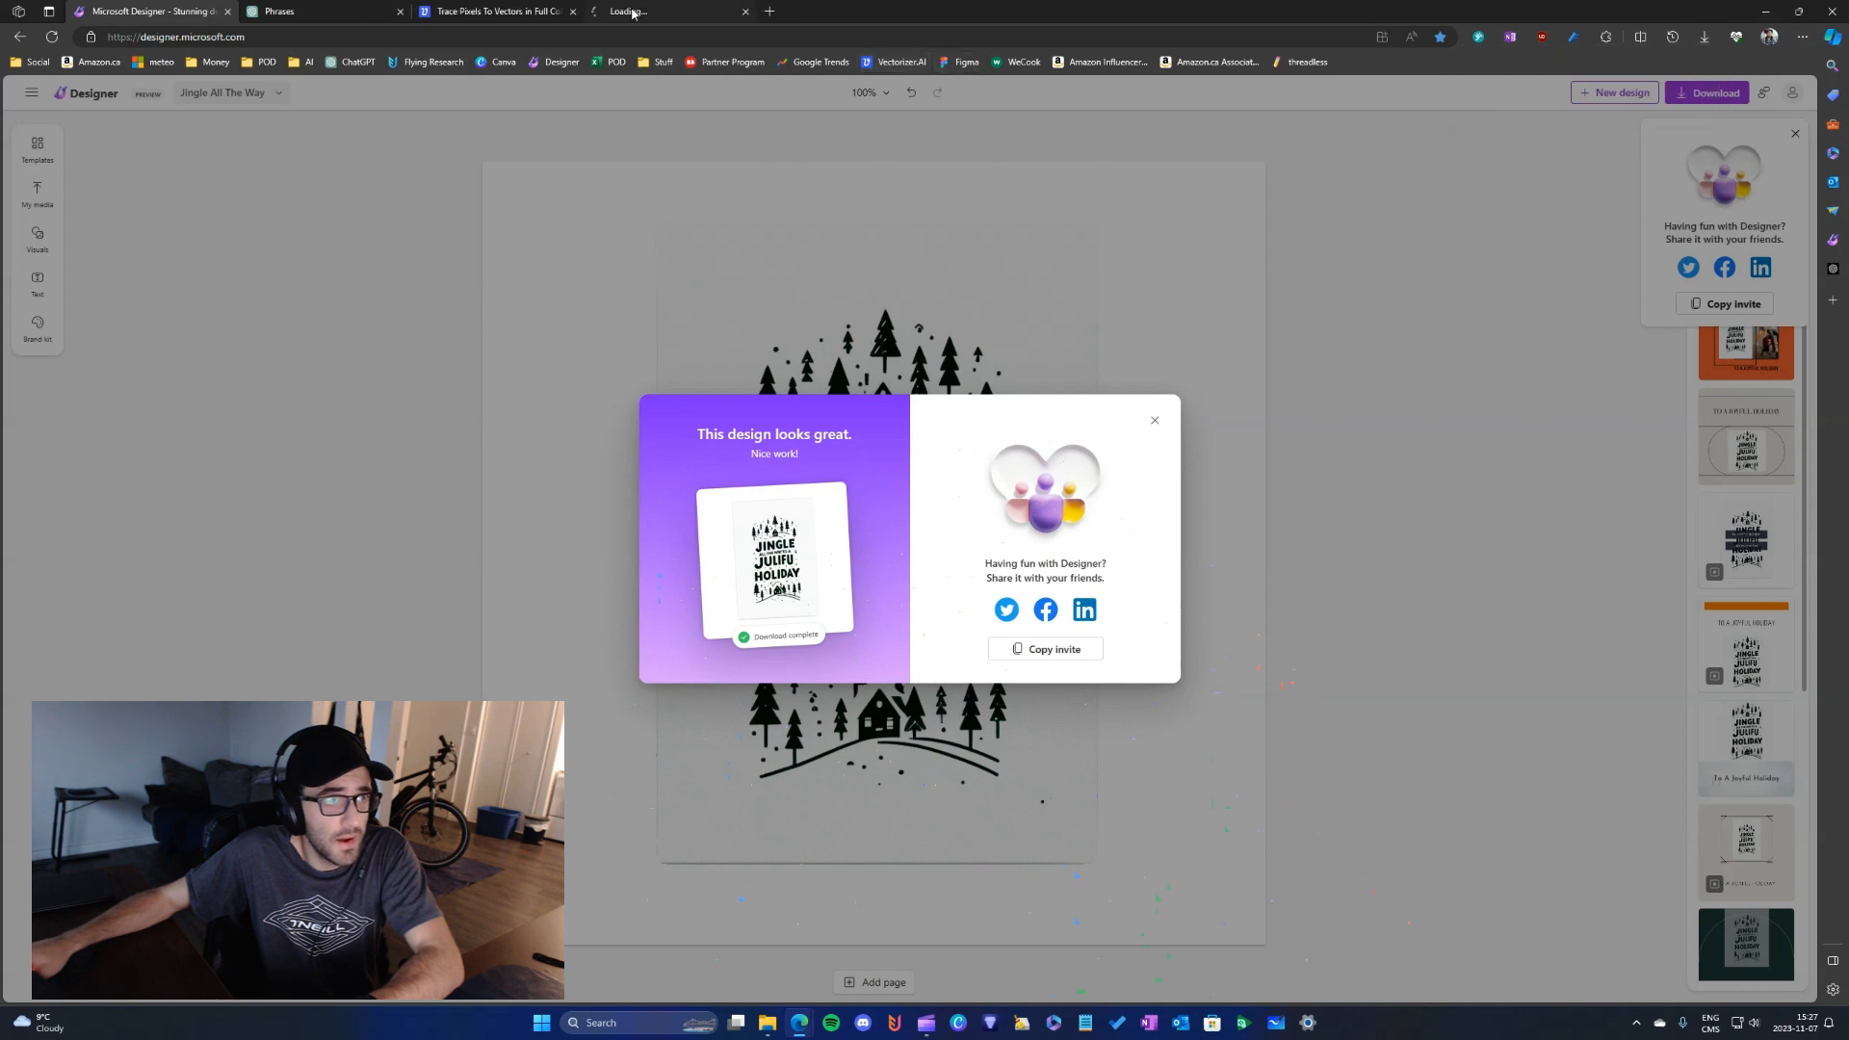
pyautogui.click(493, 11)
pyautogui.press('super+e')
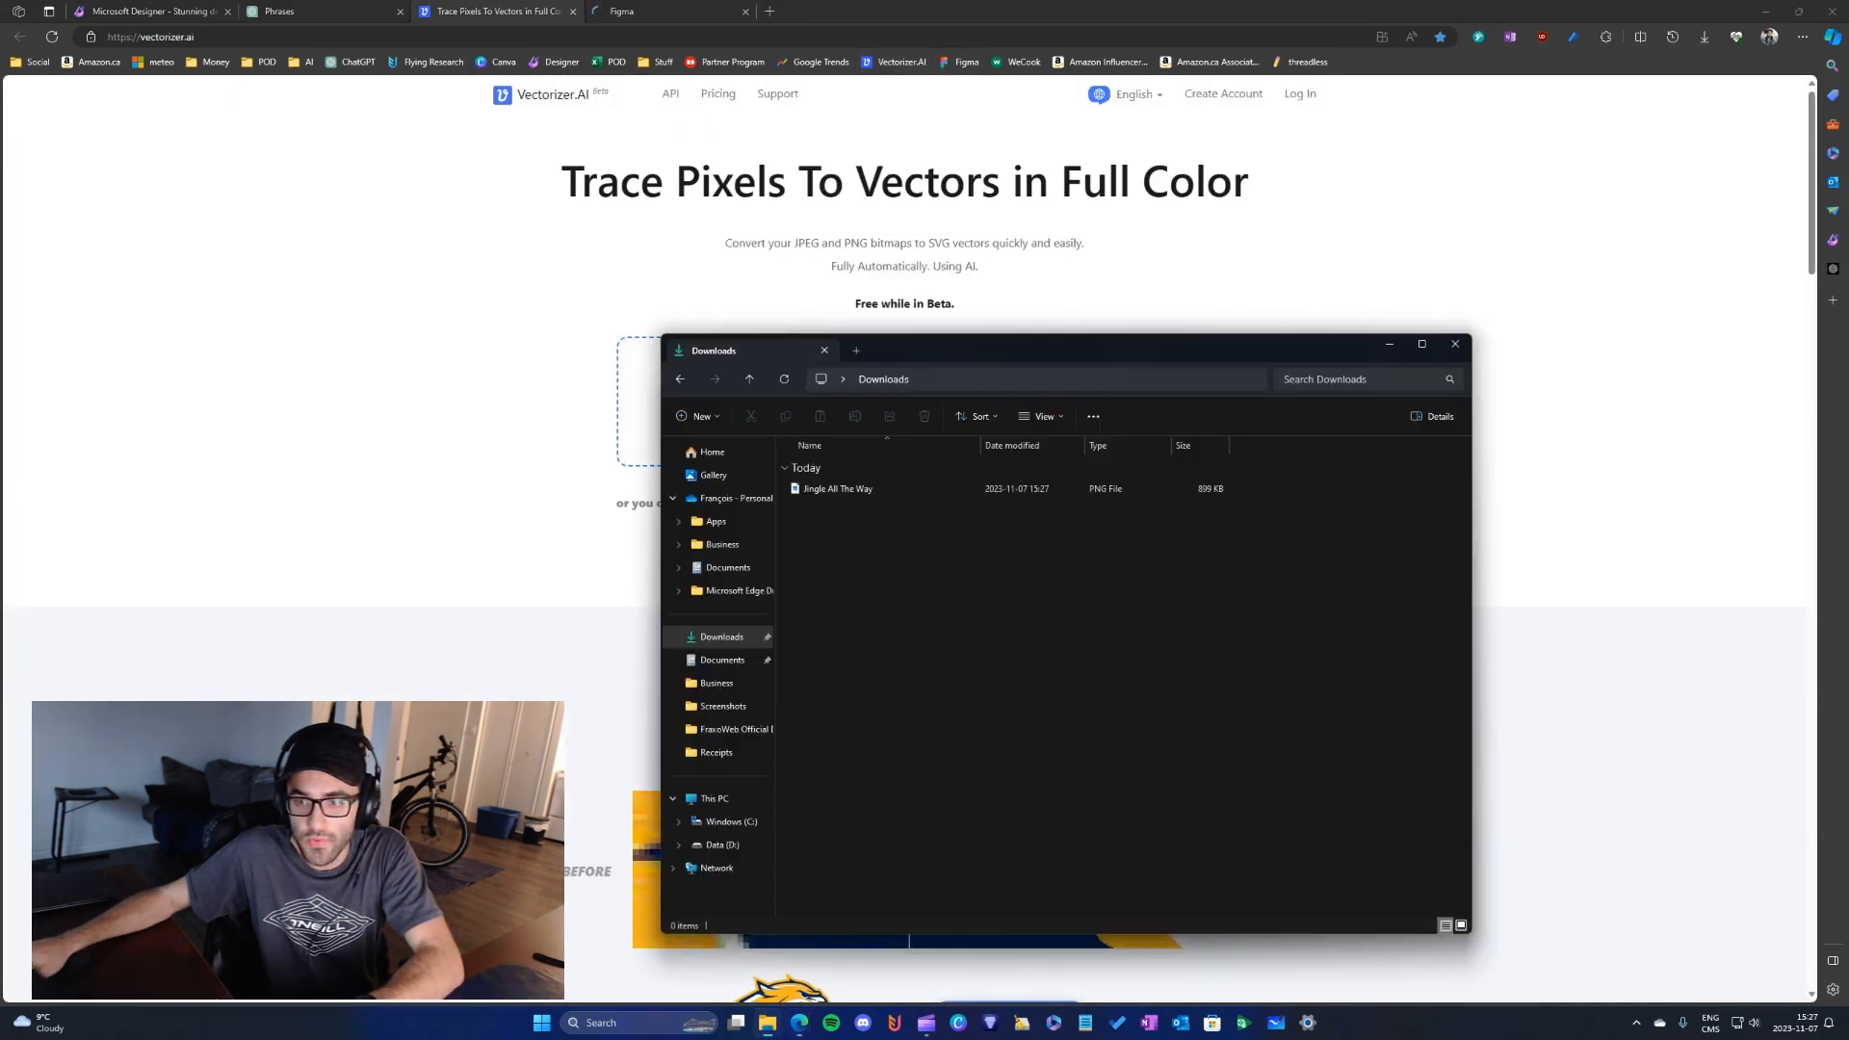
pyautogui.moveTo(1111, 356); pyautogui.dragTo(865, 378)
# - Dismiss Designer's download-complete dialog and download the traced artwork from Vectorizer.AI as an SVG
pyautogui.click(299, 10)
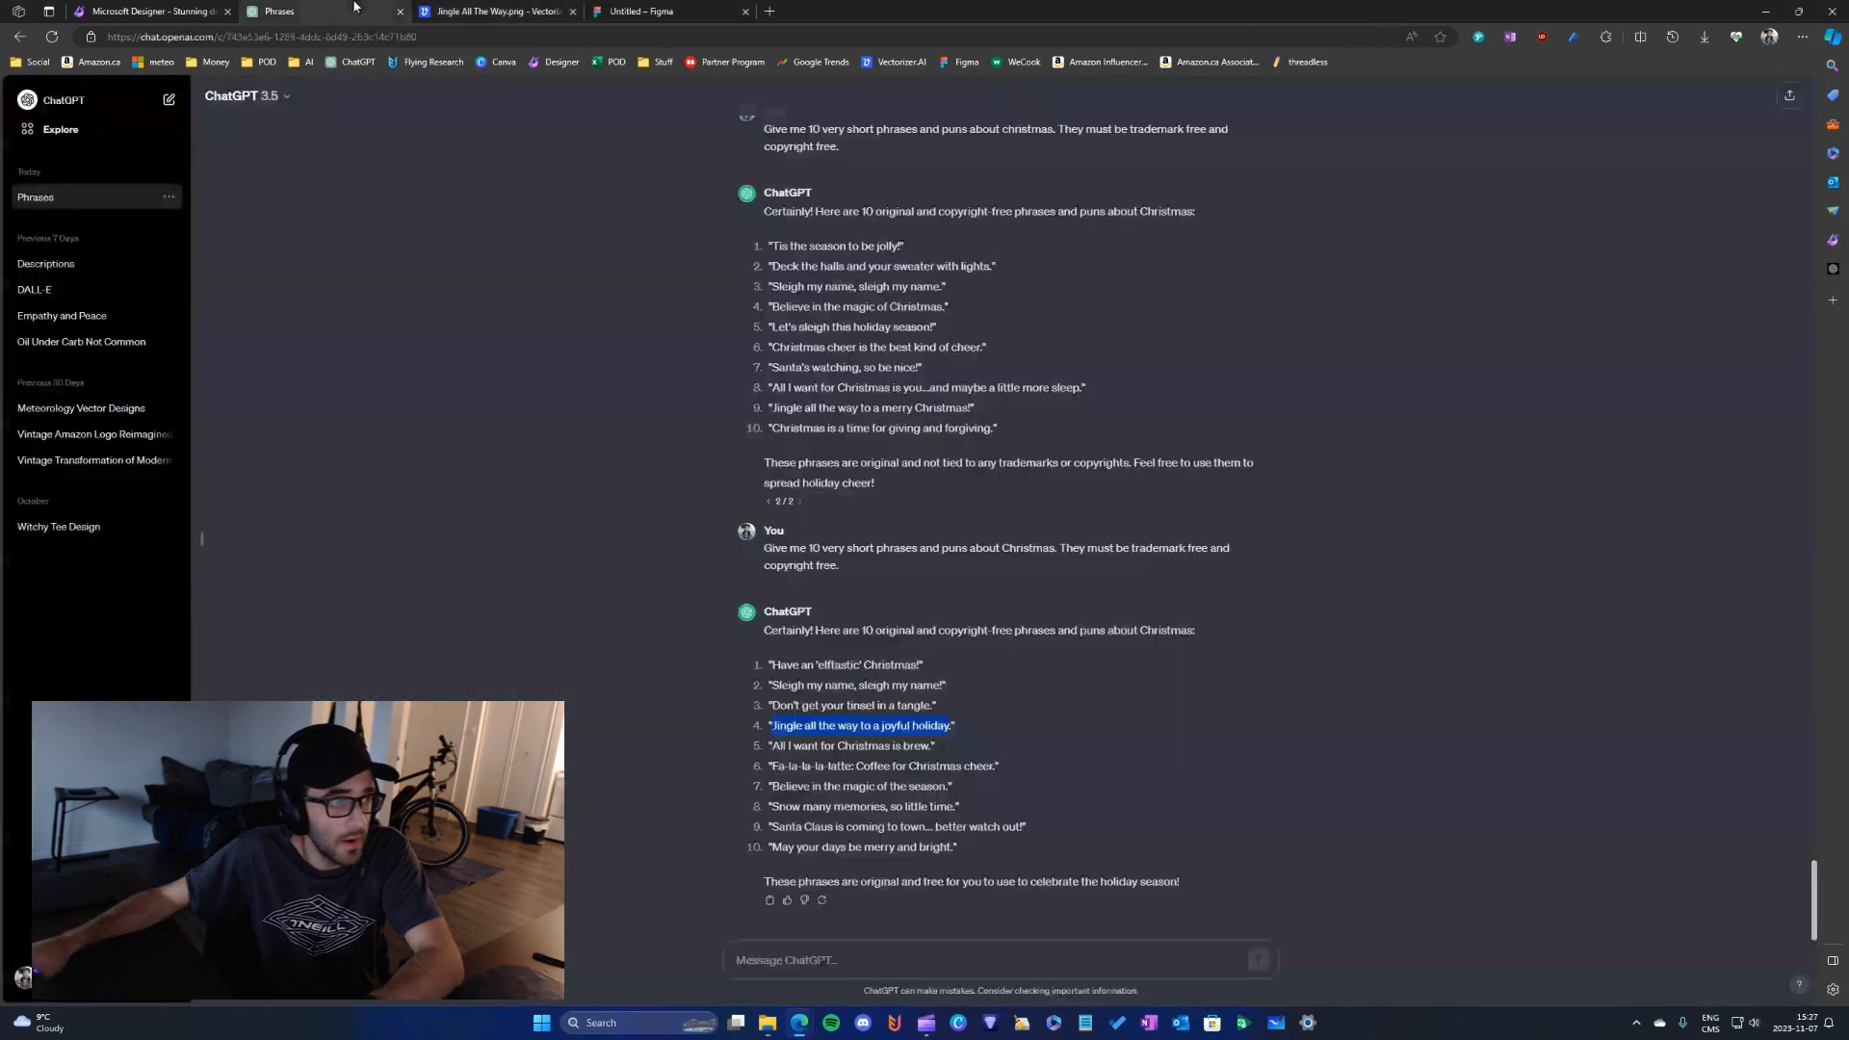
pyautogui.click(135, 7)
pyautogui.click(1155, 419)
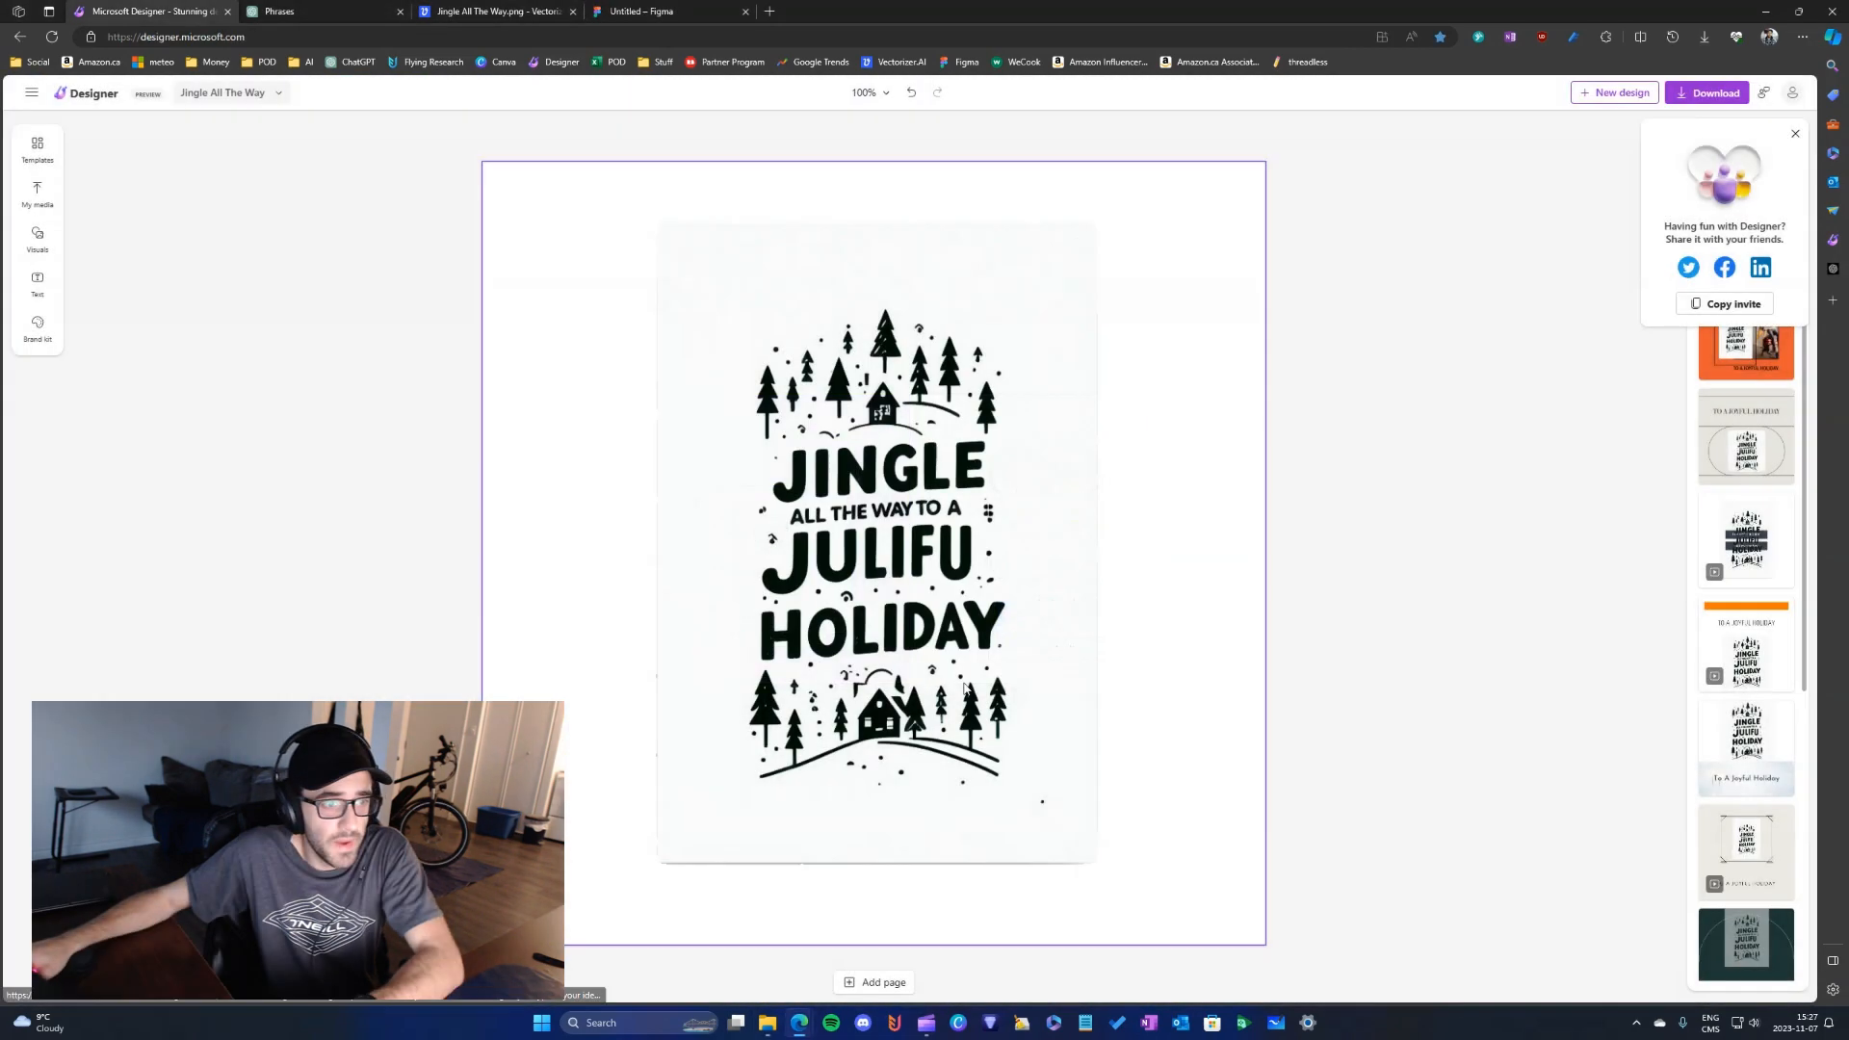
pyautogui.click(511, 9)
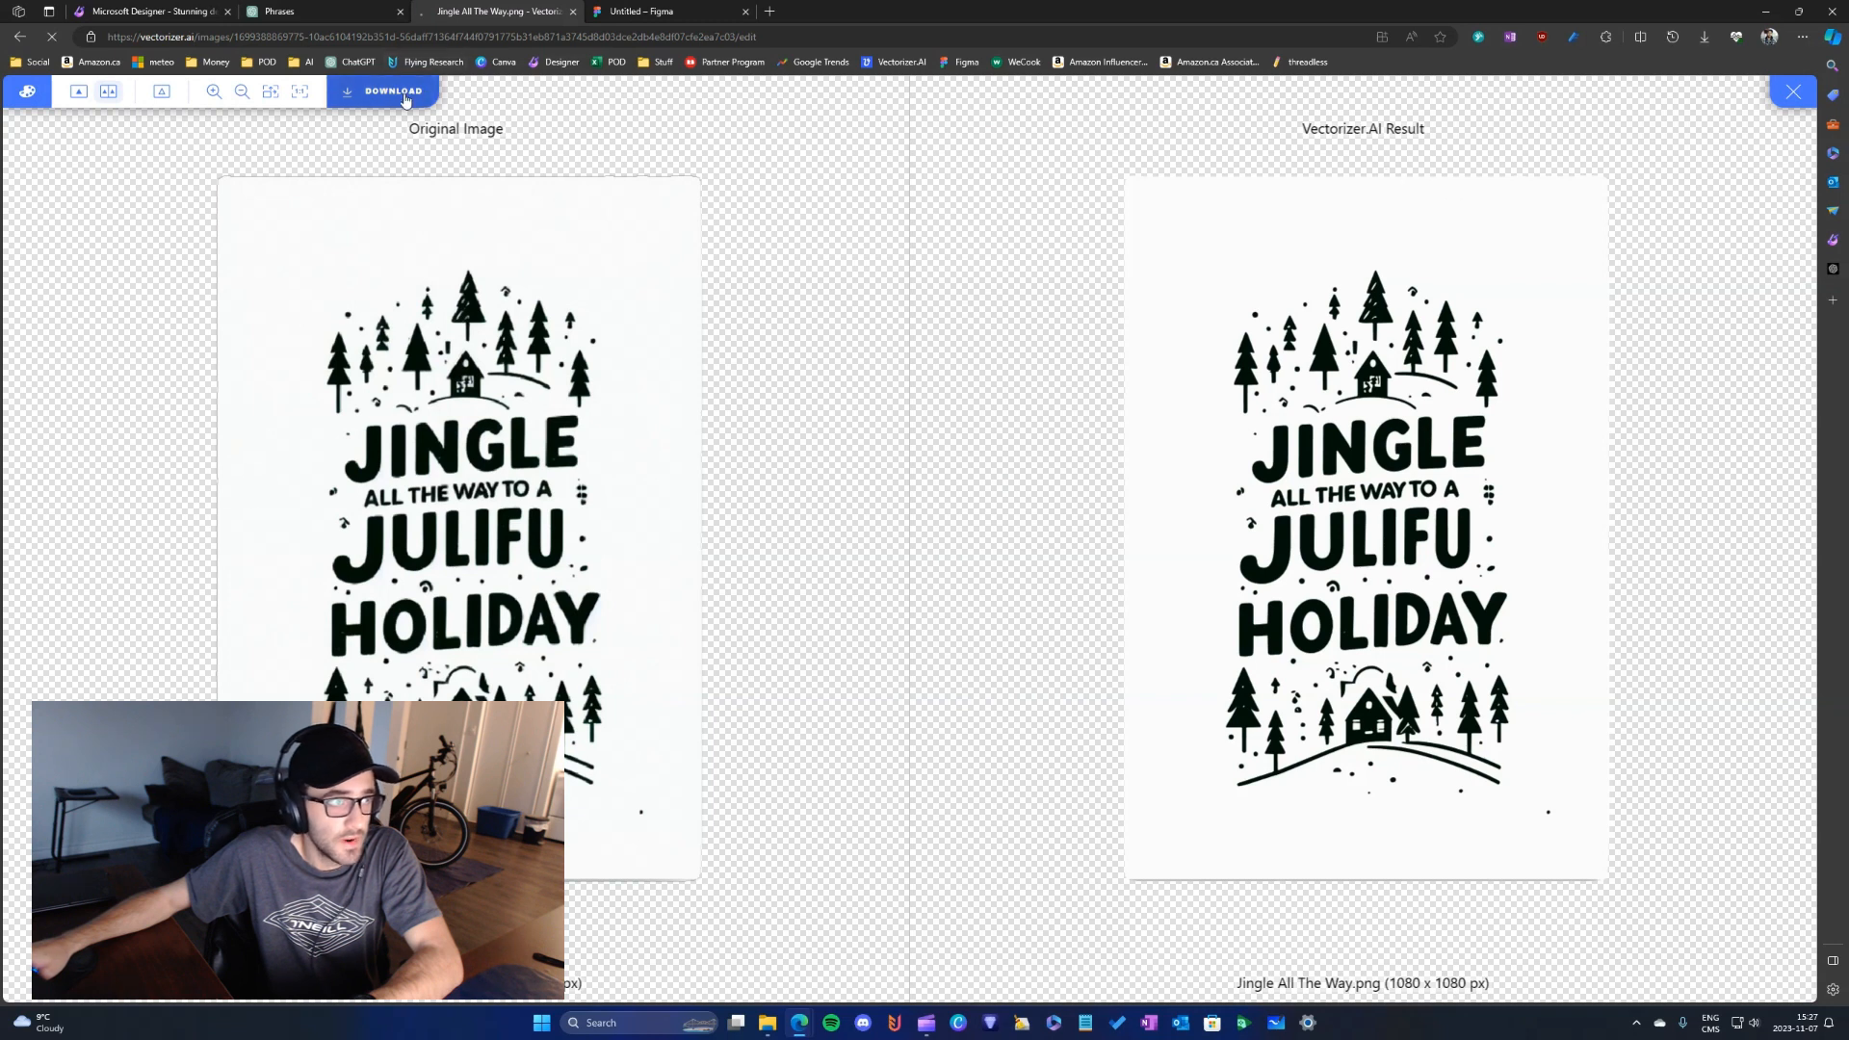
pyautogui.click(409, 96)
pyautogui.click(900, 671)
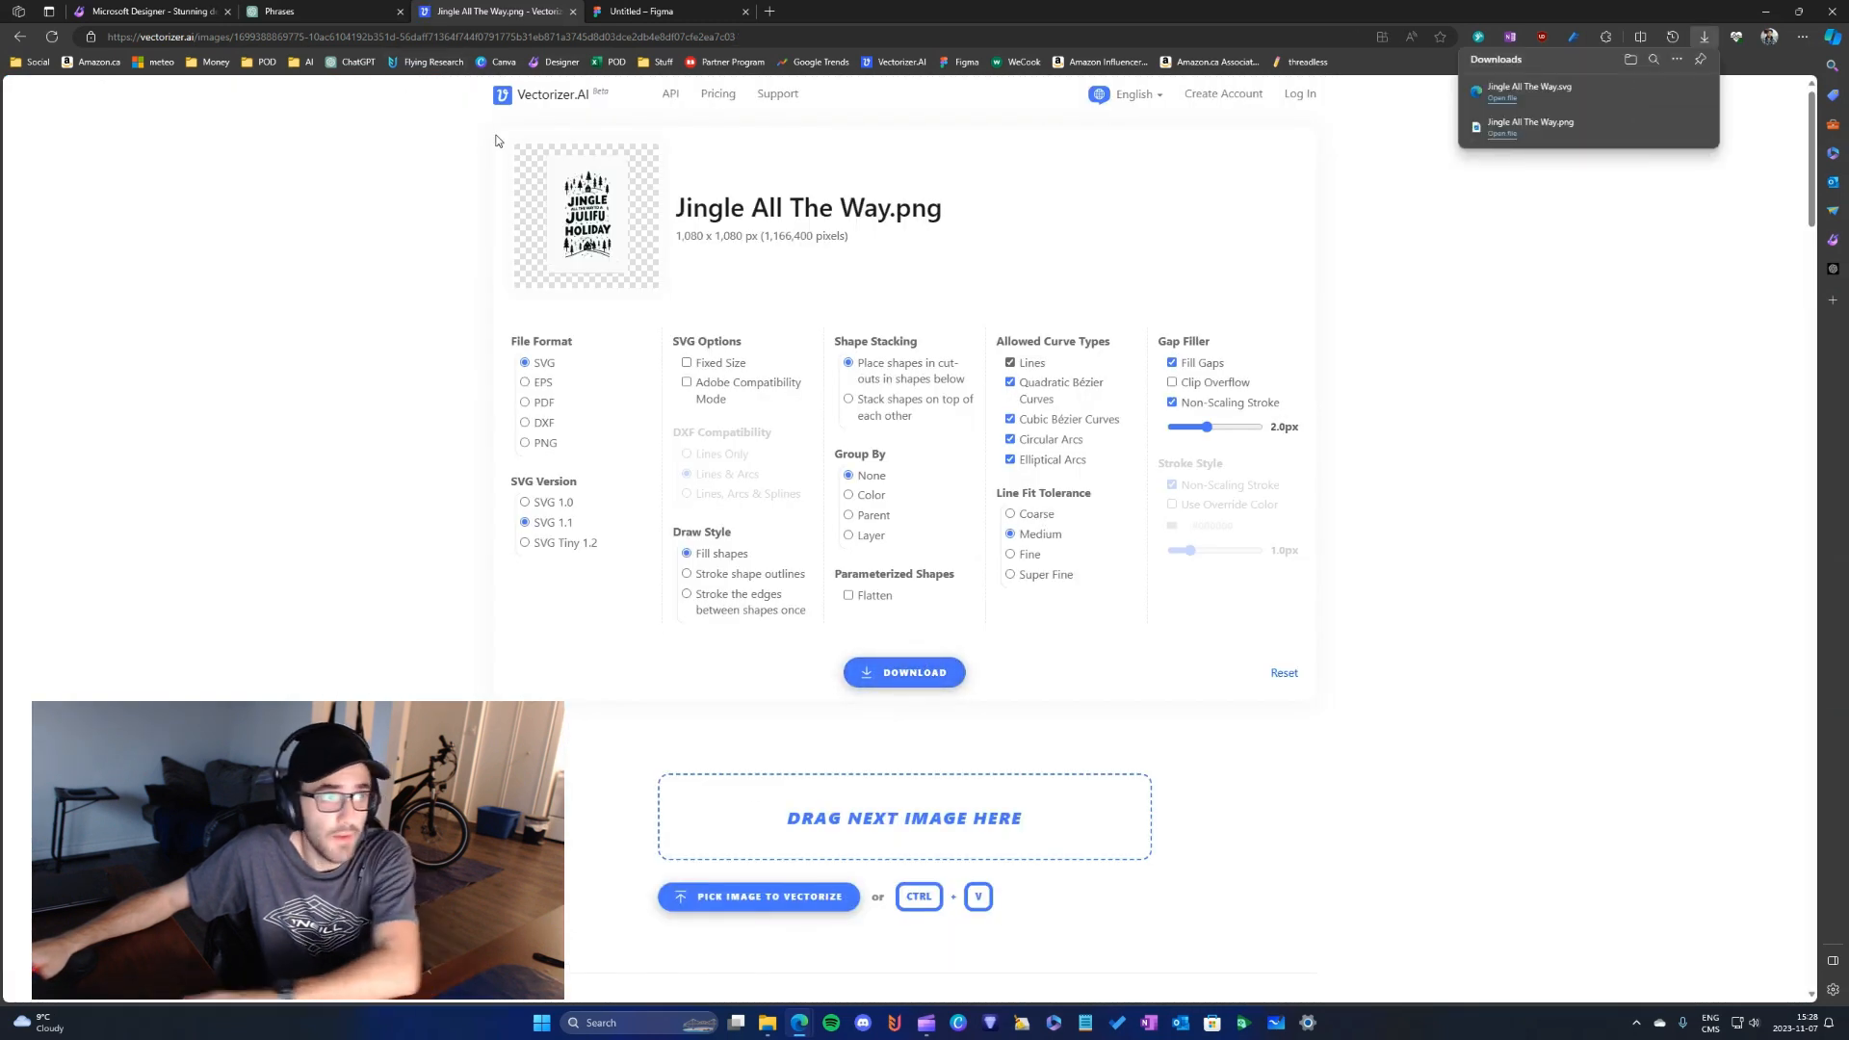
# - Switch to Figma, dismiss the FigJam AI announcement and resize Frame 1 to 4500 by 5400
pyautogui.click(630, 11)
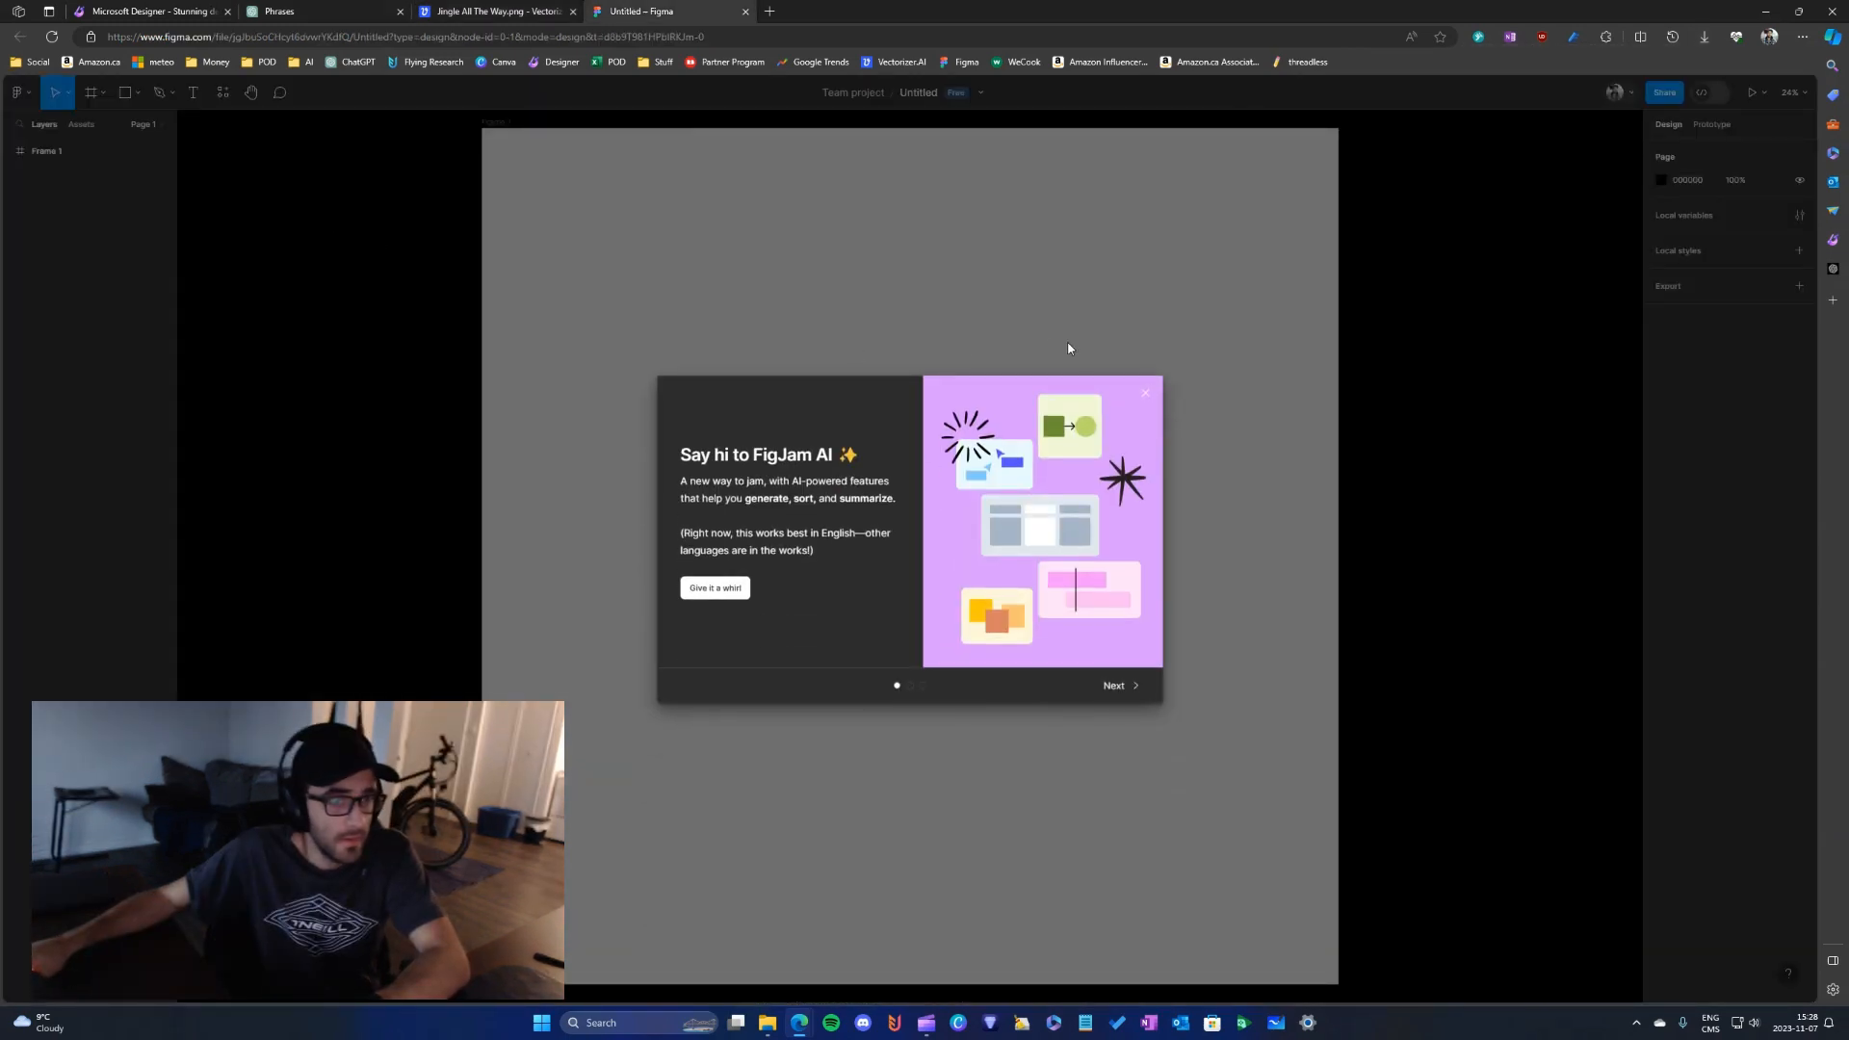
pyautogui.click(1151, 393)
pyautogui.click(48, 151)
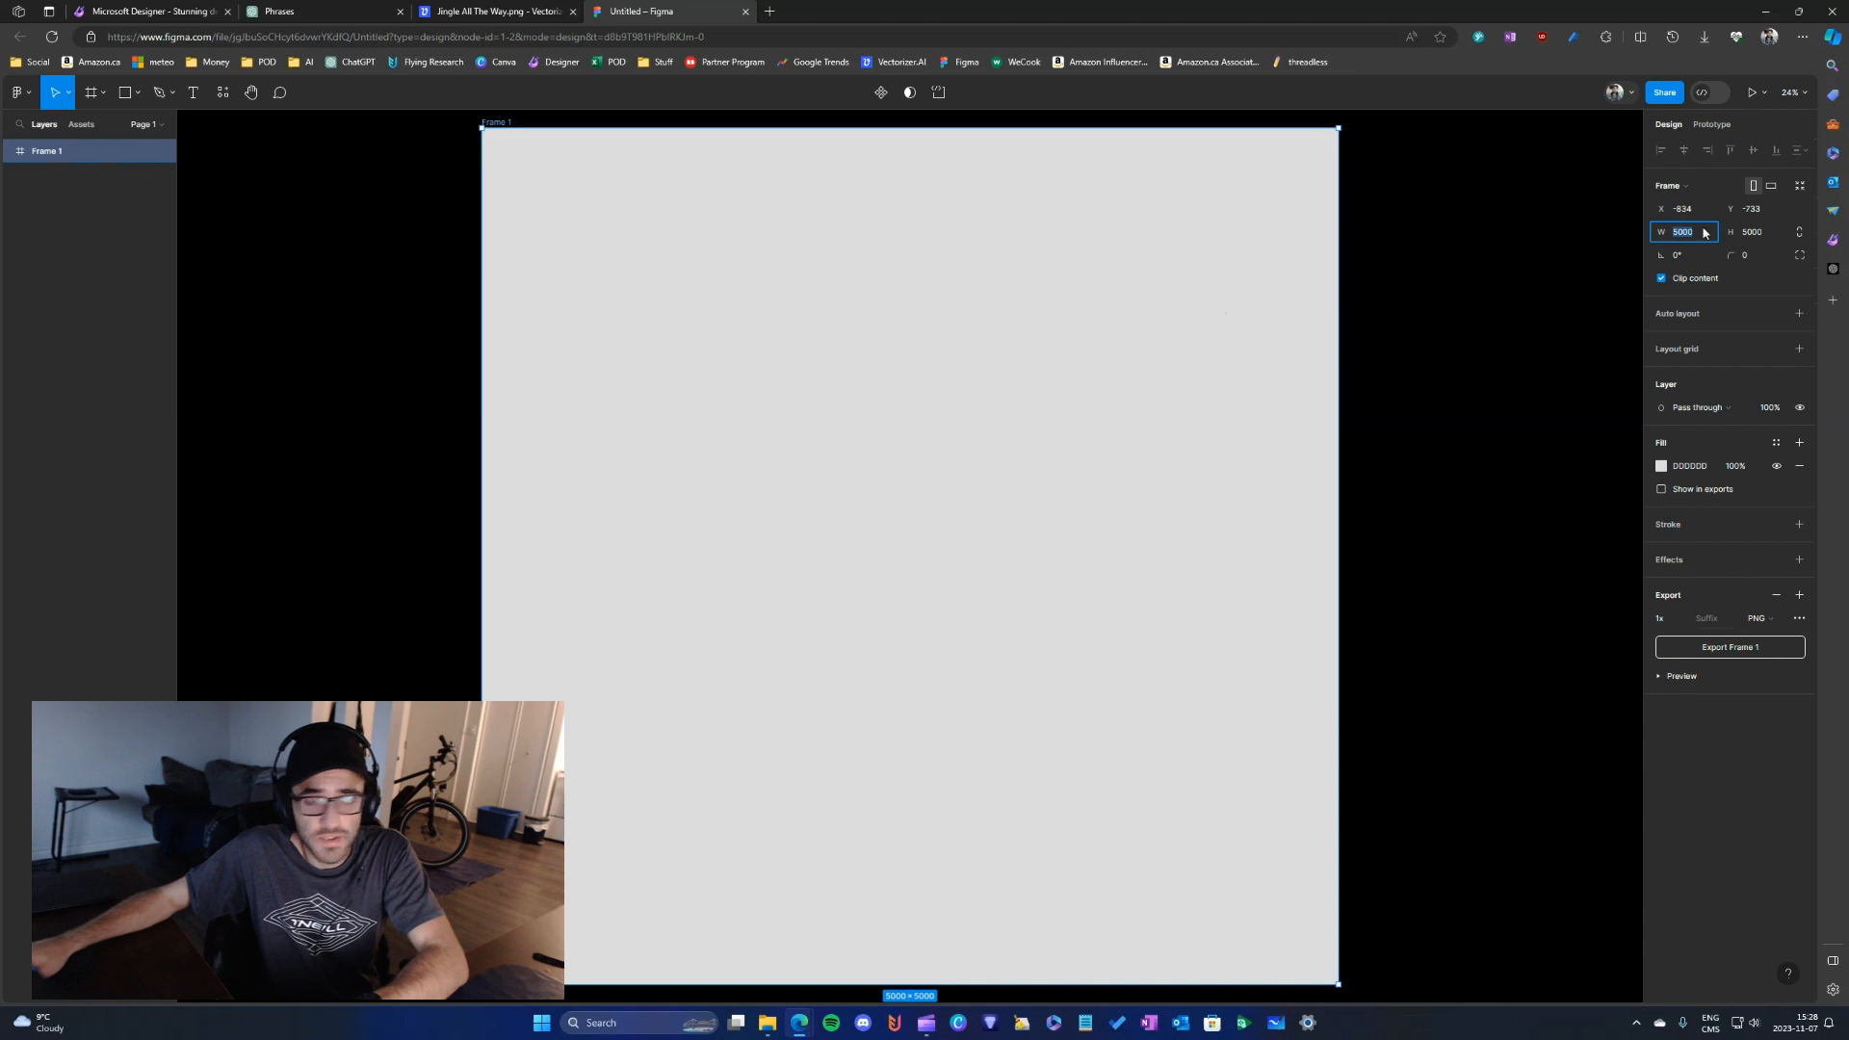
pyautogui.write('4500')
pyautogui.press('Tab')
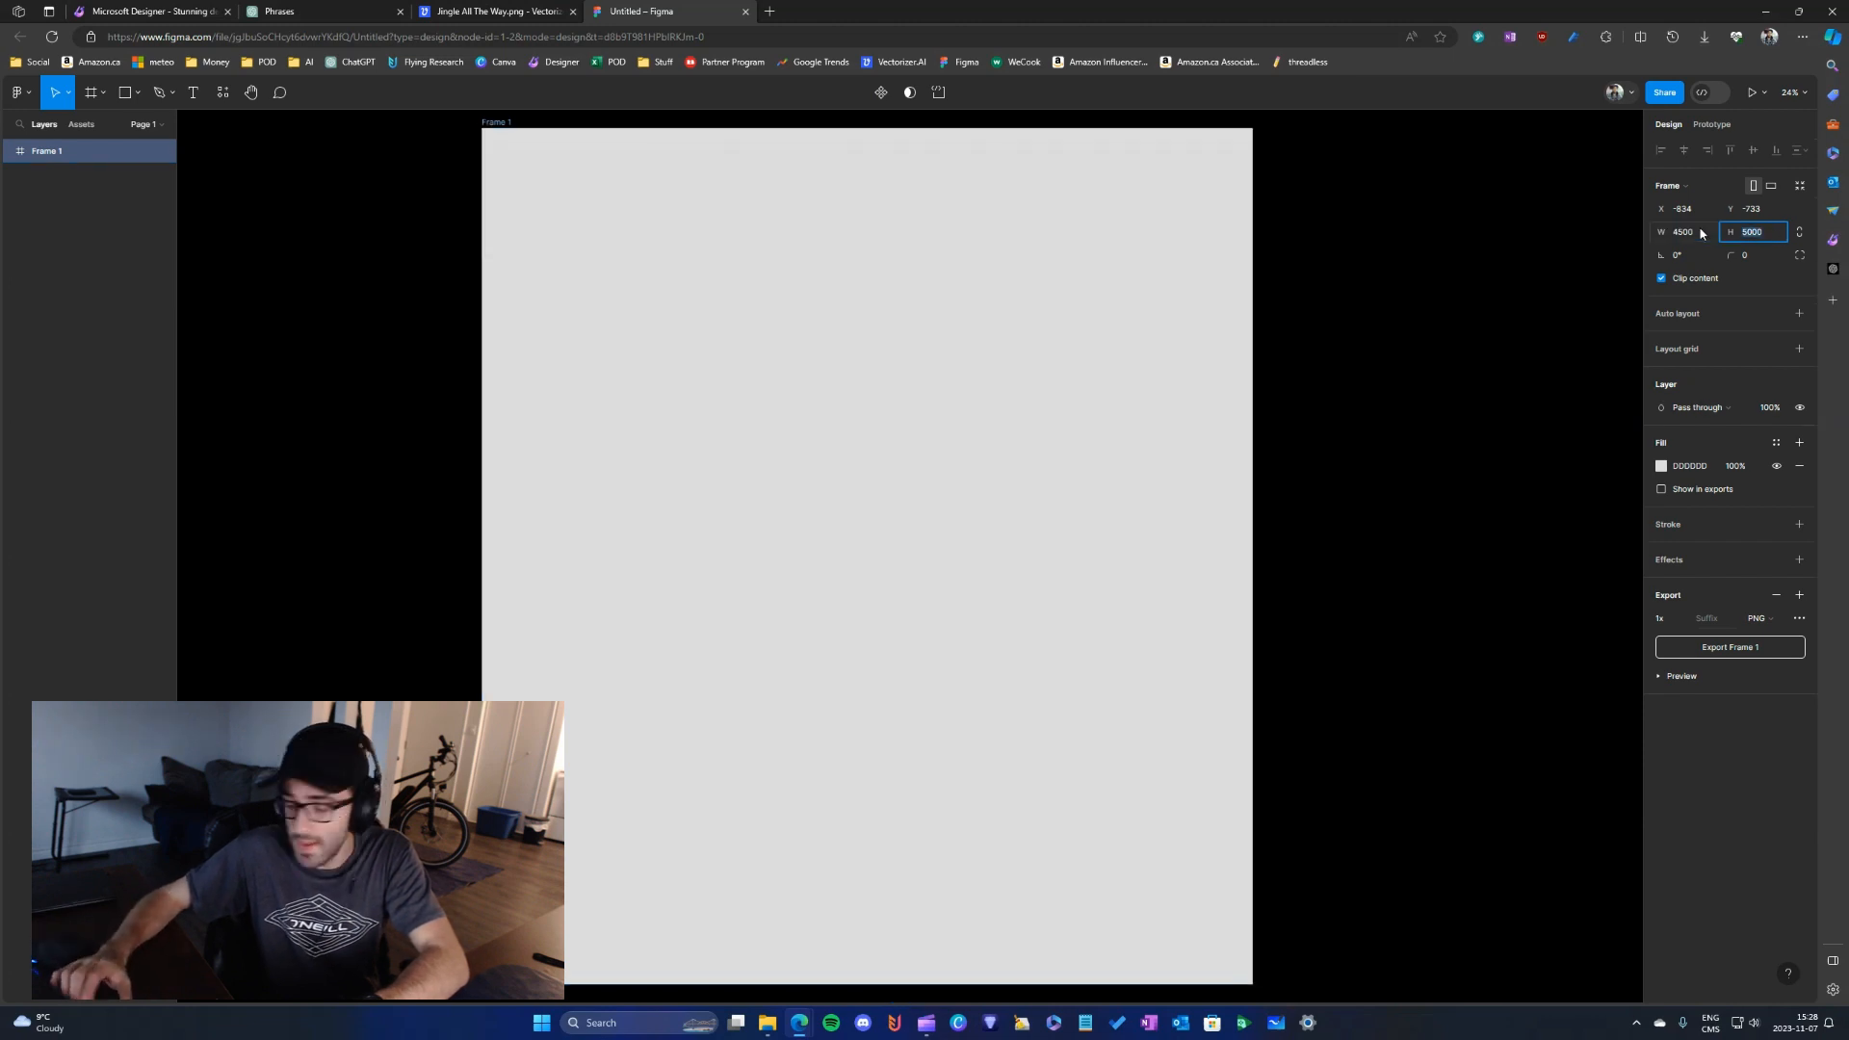
pyautogui.write('5400')
pyautogui.press('Return')
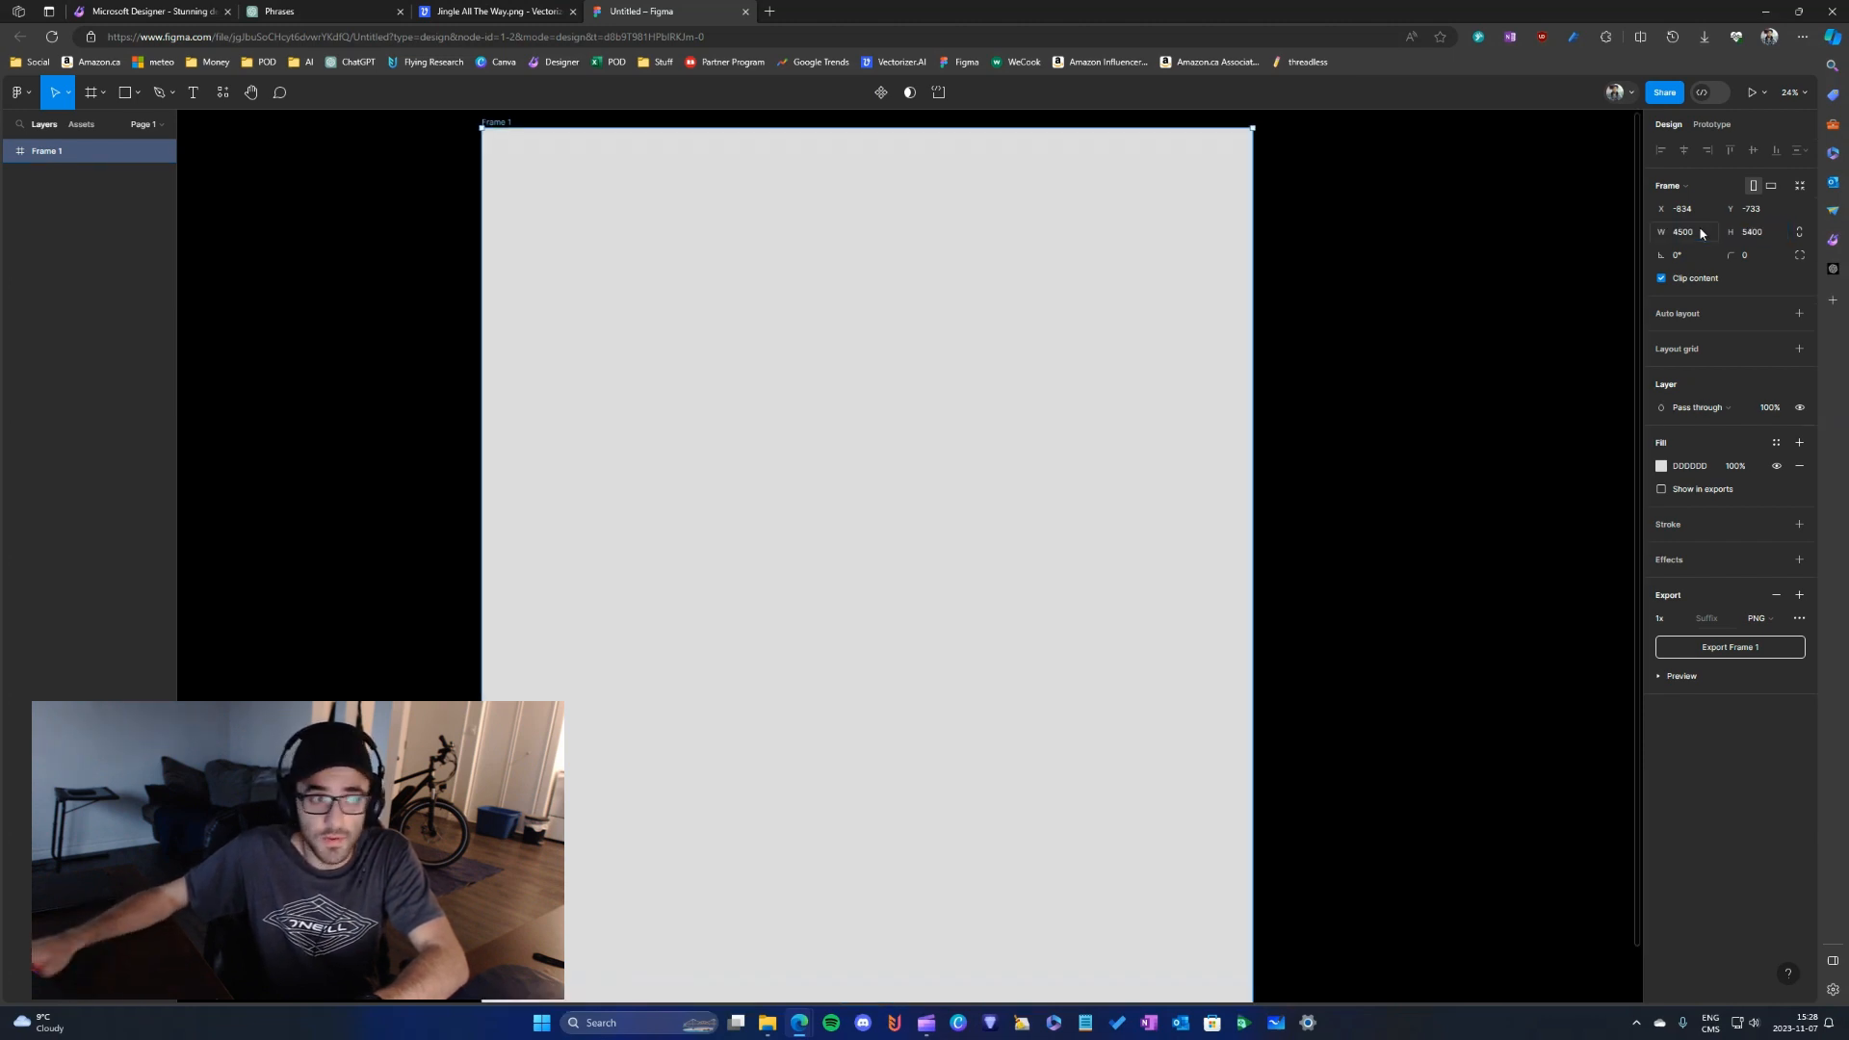
# - Place the downloaded Jingle All The Way SVG inside Frame 1
pyautogui.scroll(-3, 1003, 347)
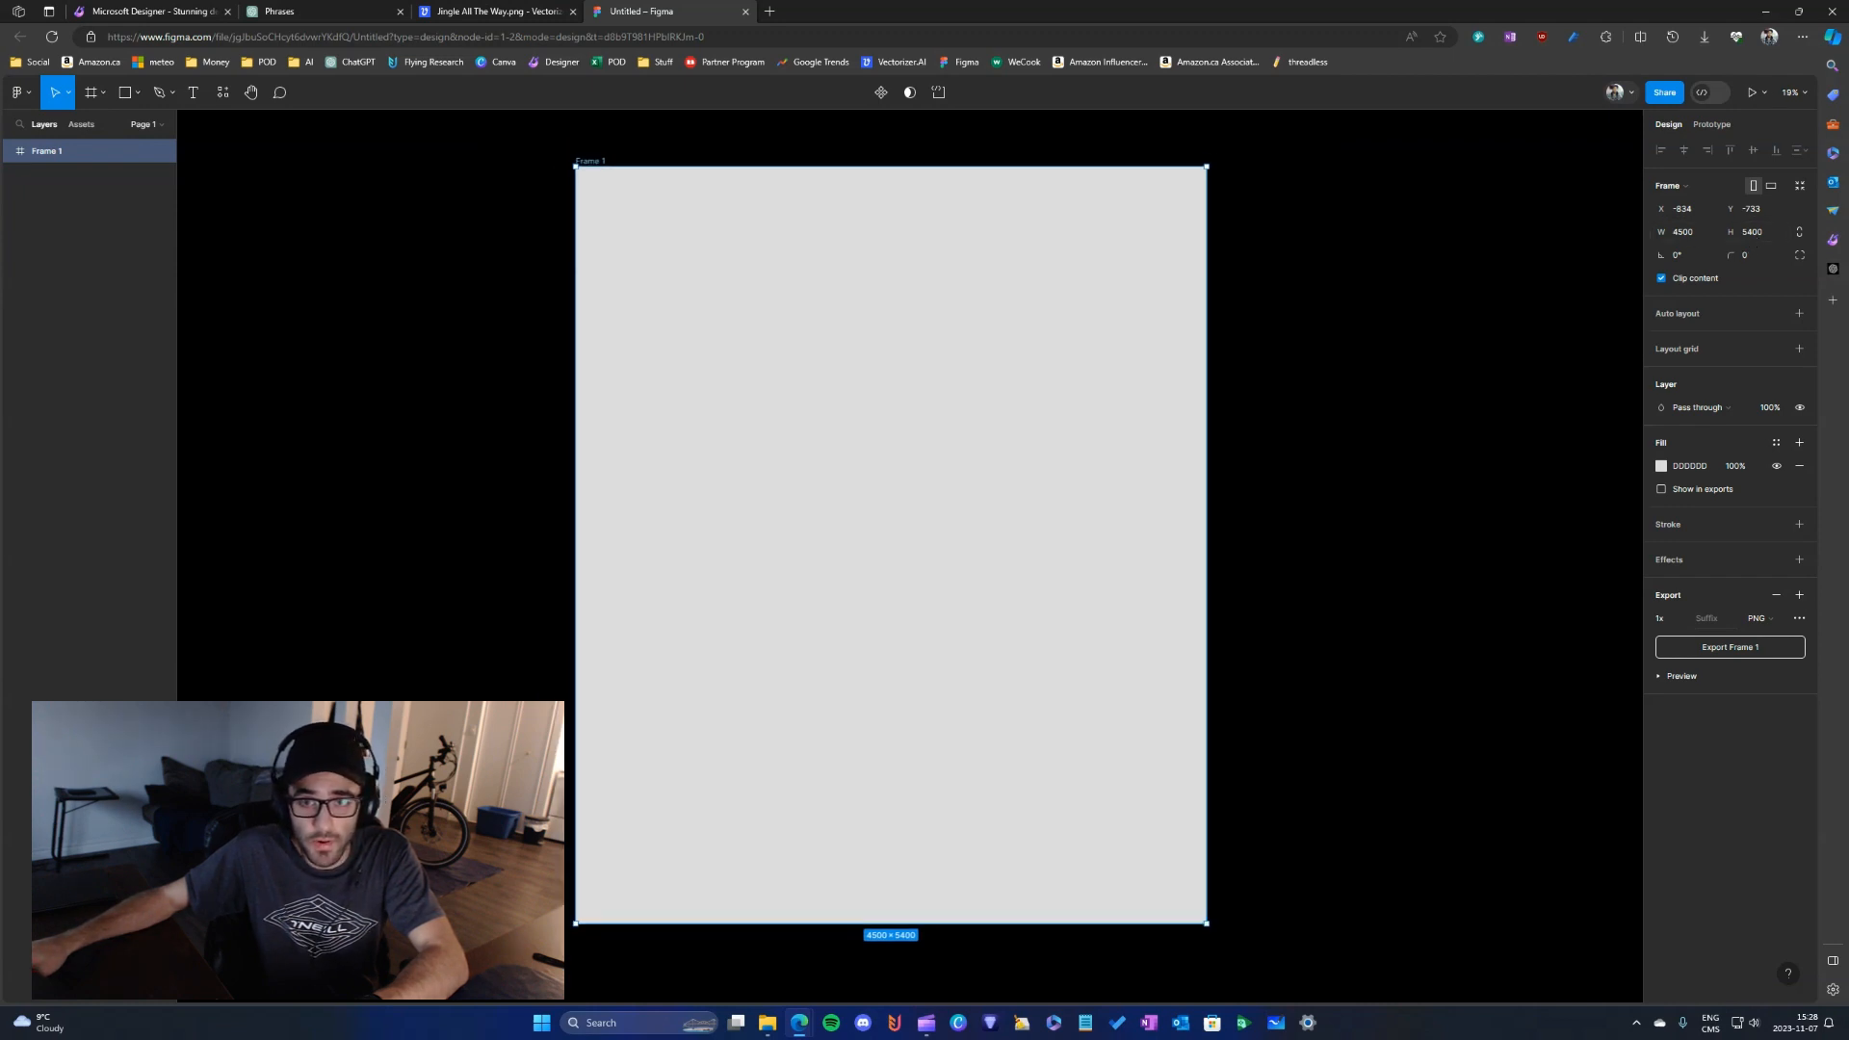
pyautogui.moveTo(736, 404); pyautogui.dragTo(731, 375)
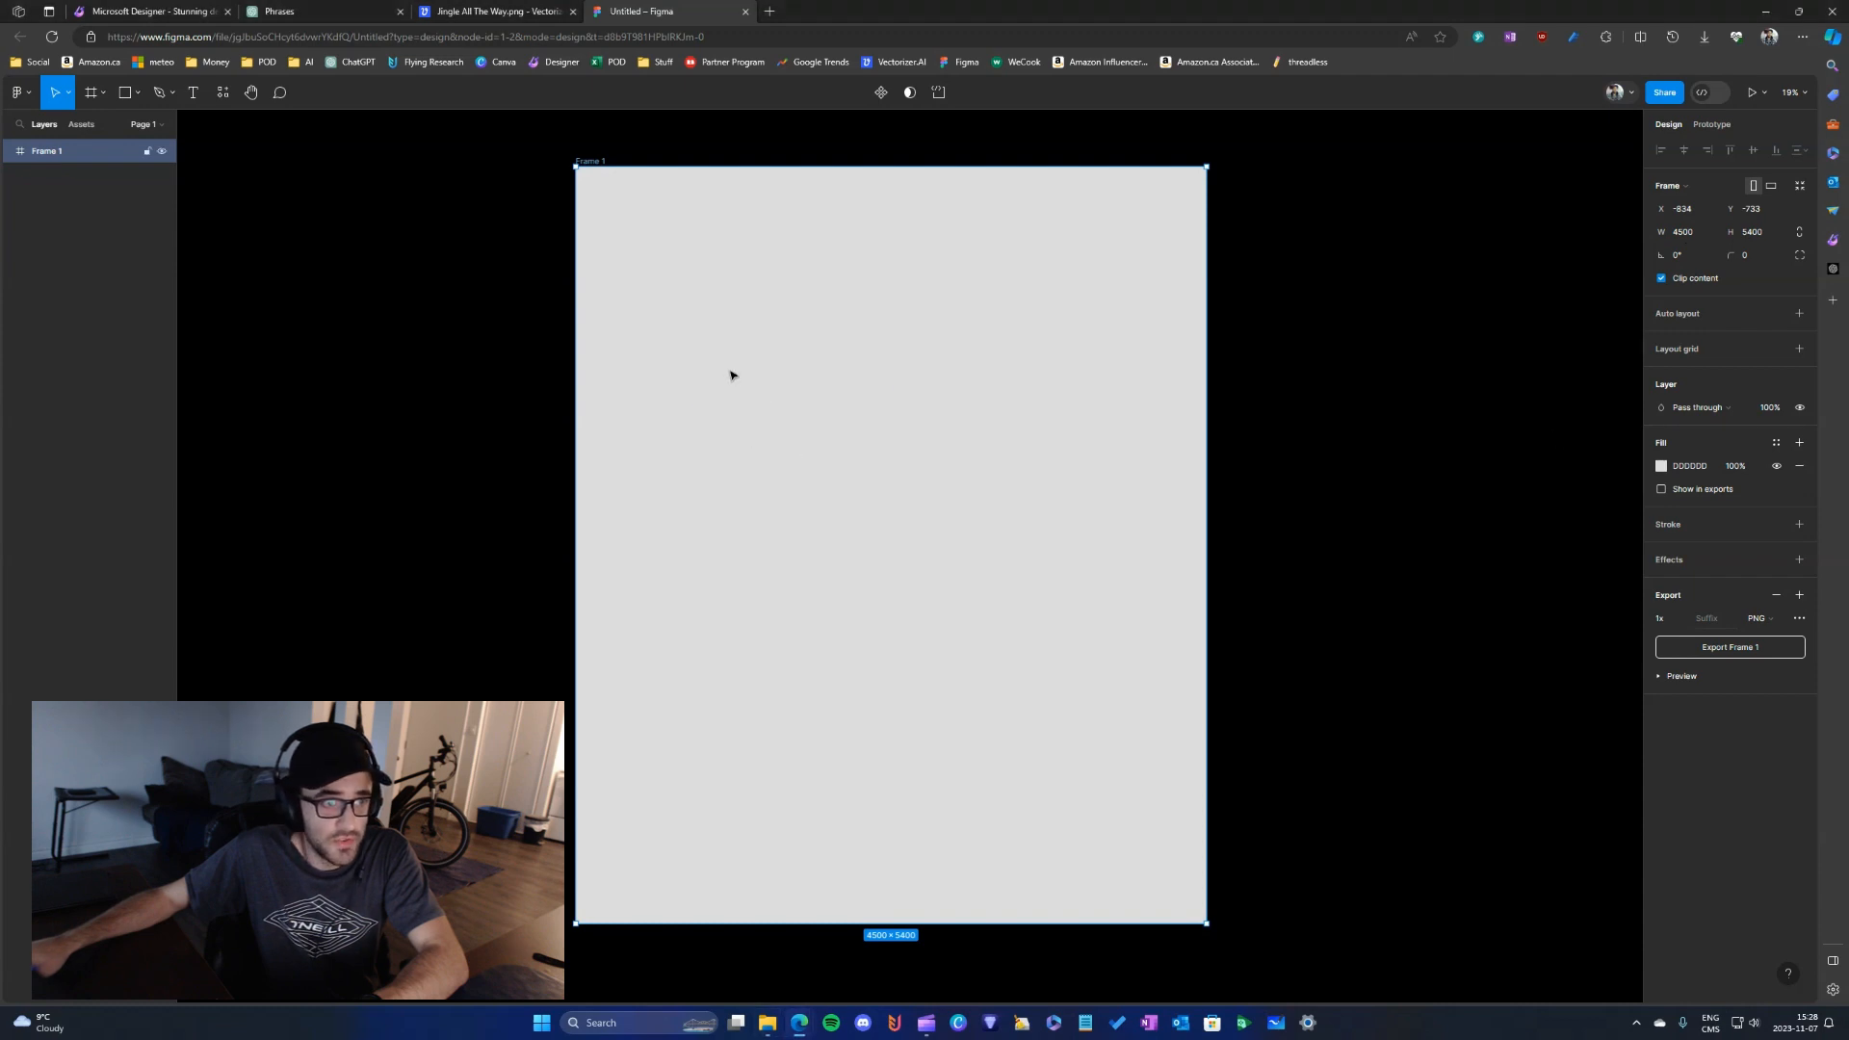
pyautogui.scroll(3, 731, 405)
pyautogui.scroll(1, 795, 359)
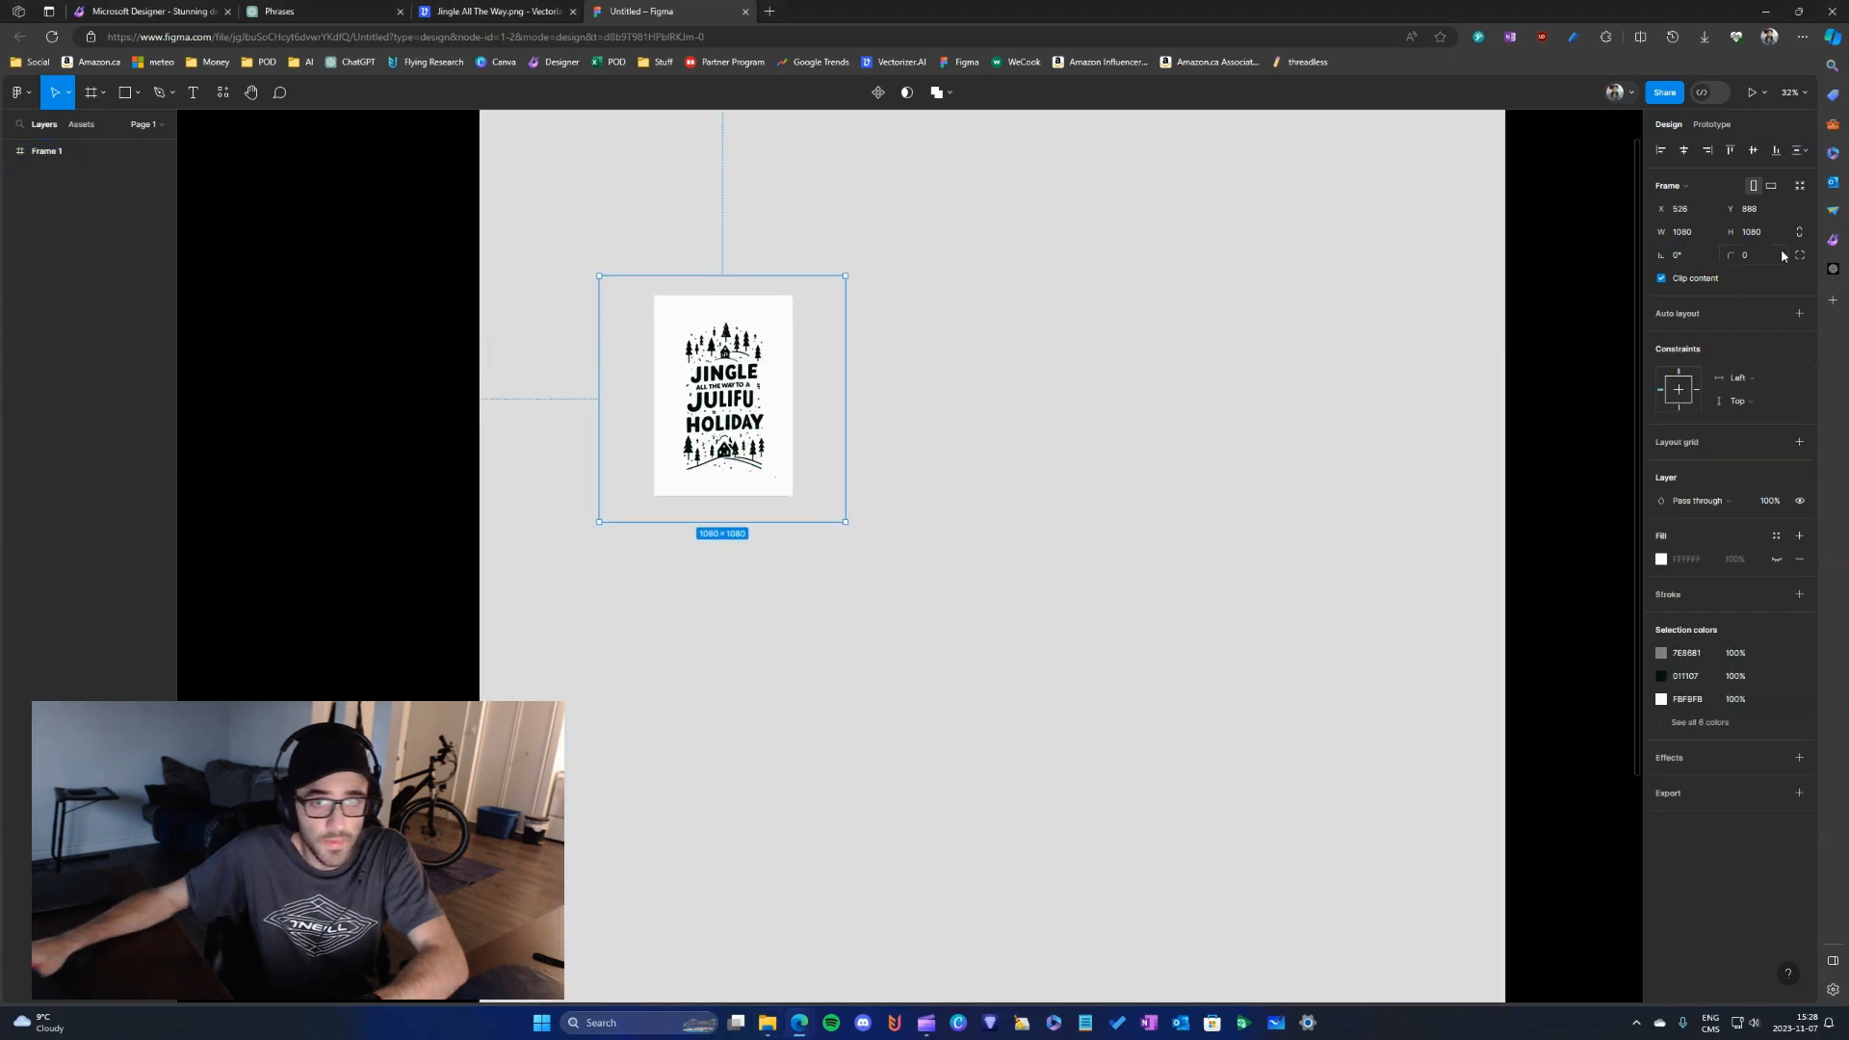
pyautogui.click(1680, 235)
pyautogui.click(1680, 235)
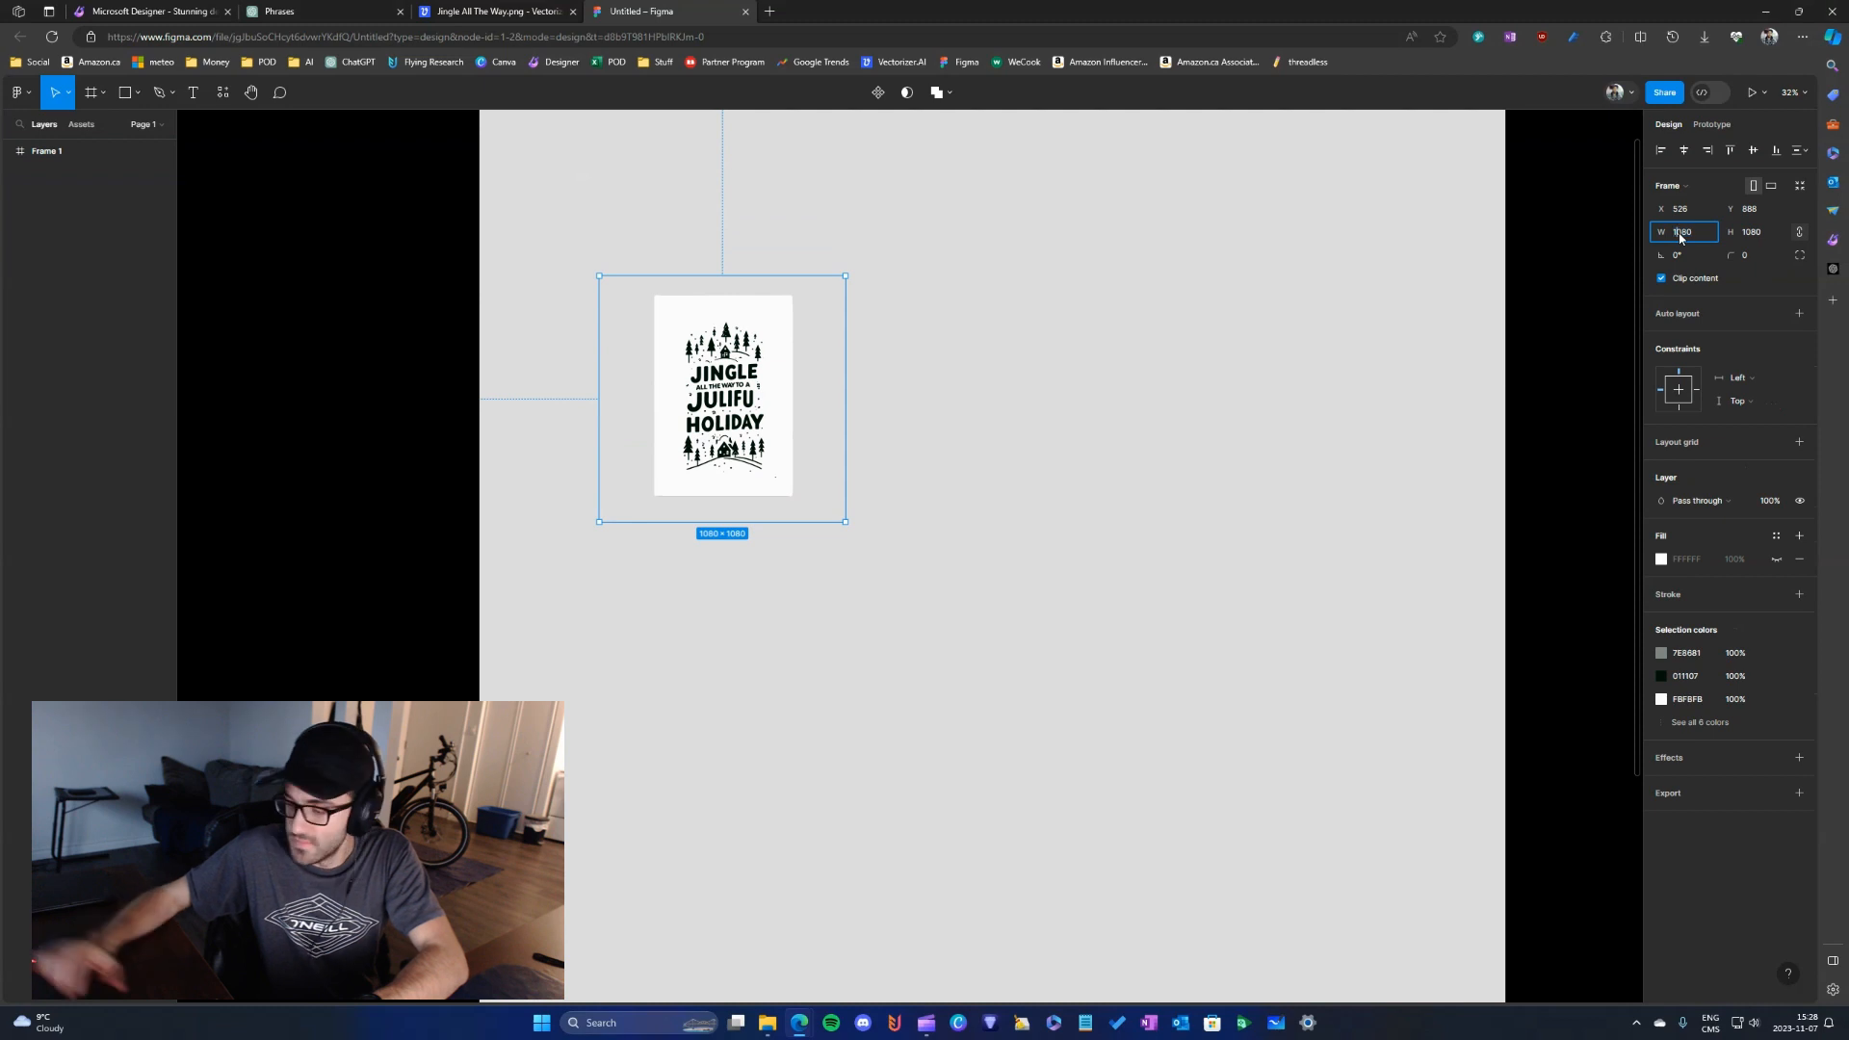
pyautogui.write('4500')
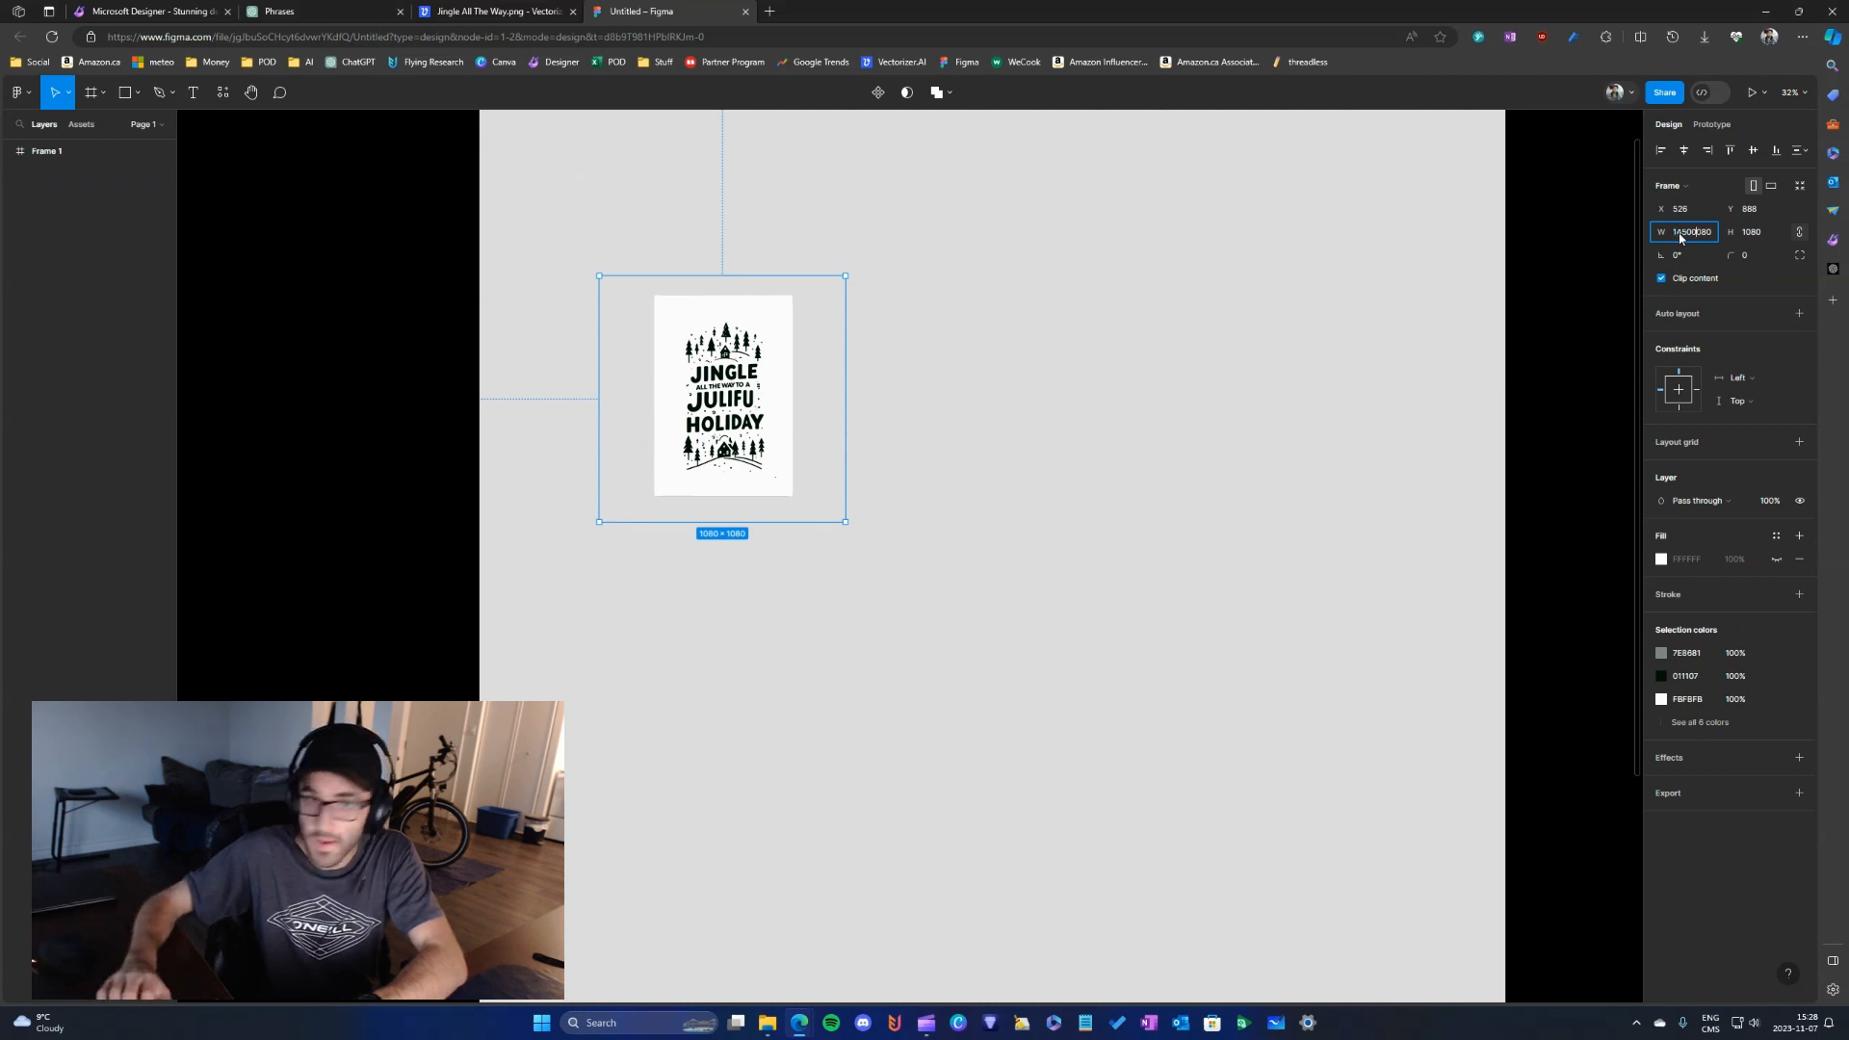
pyautogui.hotkey('ctrl', 'a')
pyautogui.press('Return')
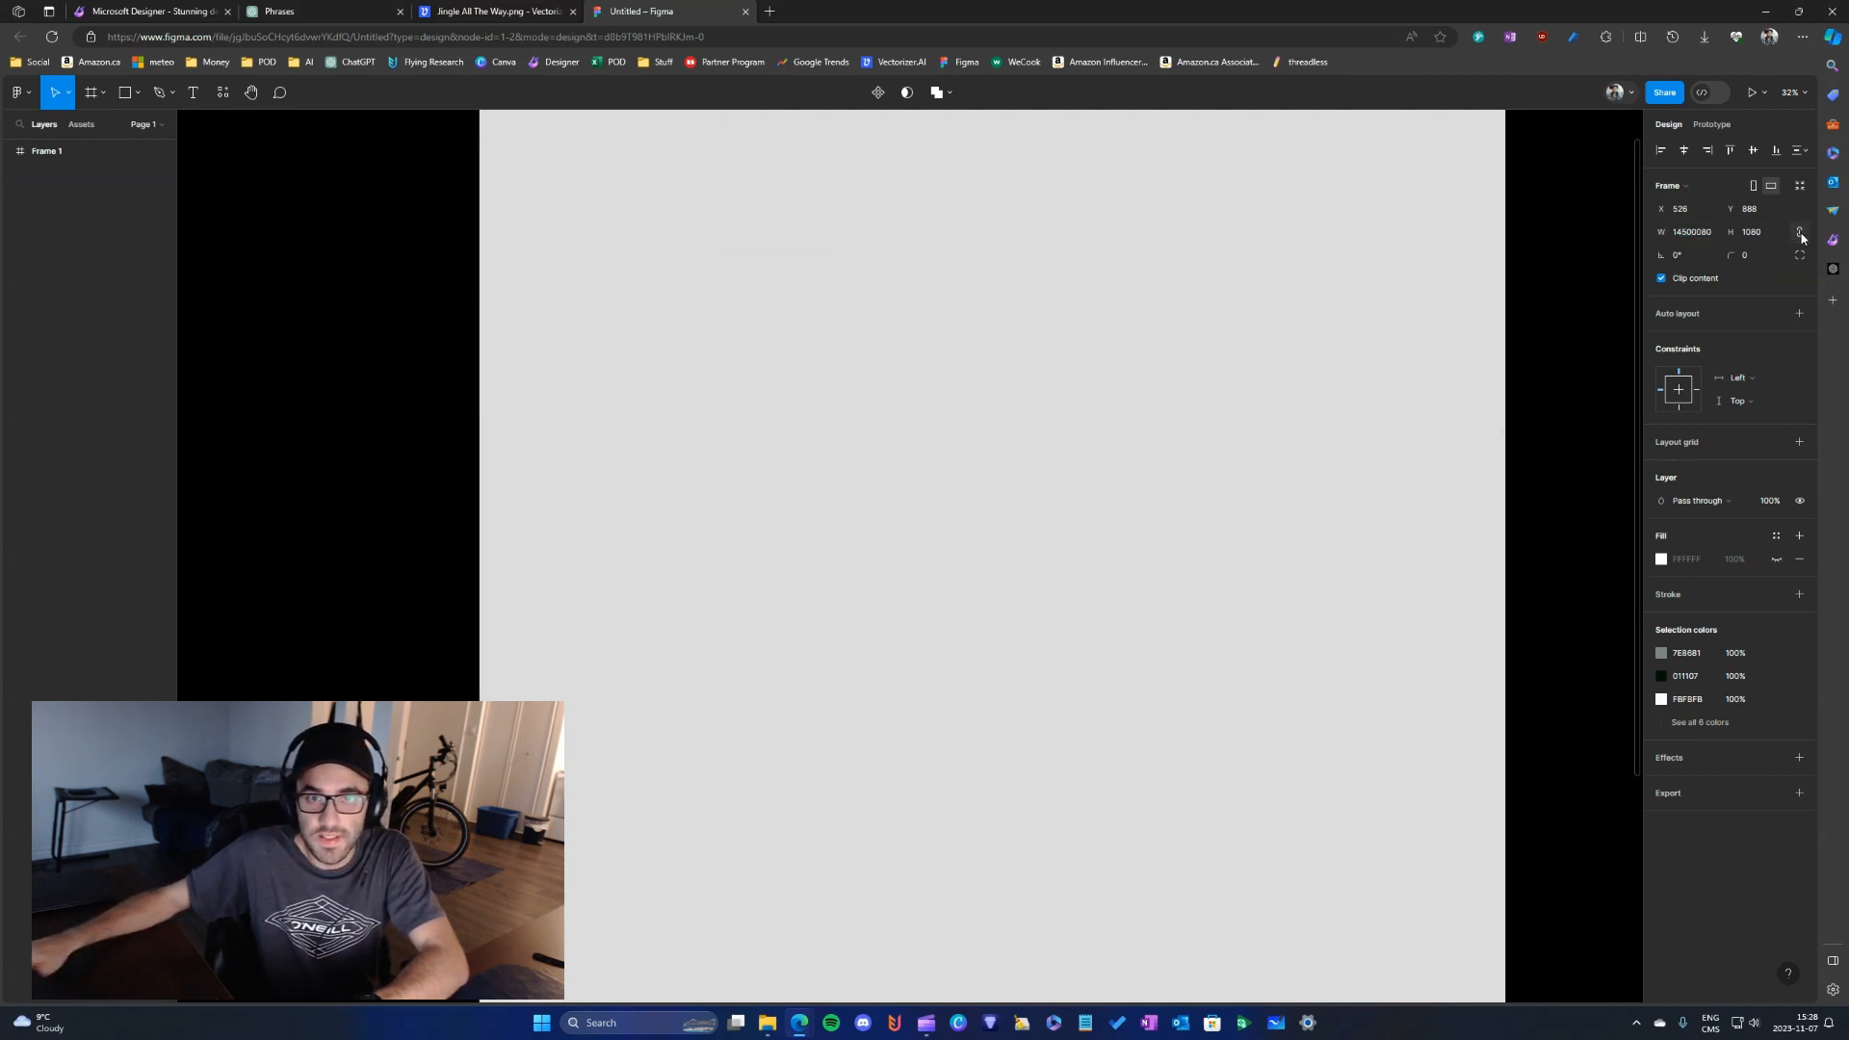
pyautogui.hotkey('ctrl', 'v')
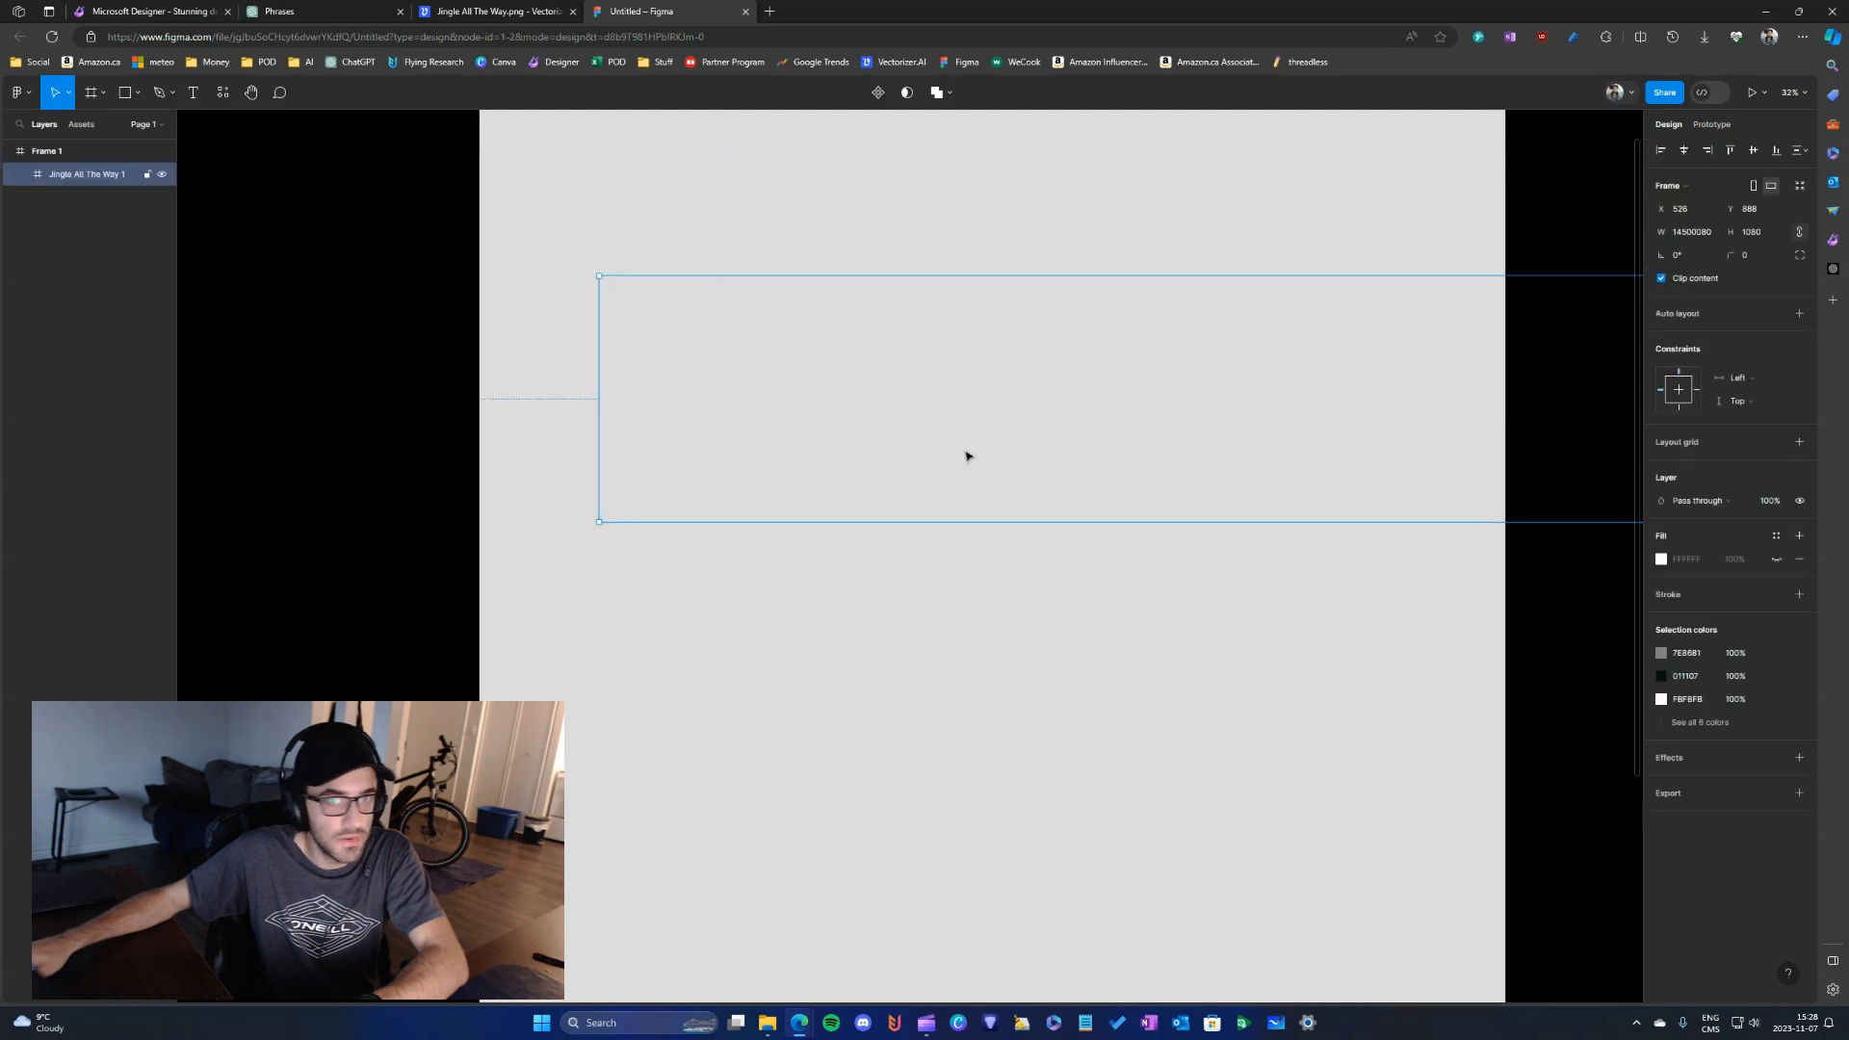
pyautogui.click(1102, 549)
pyautogui.click(1054, 498)
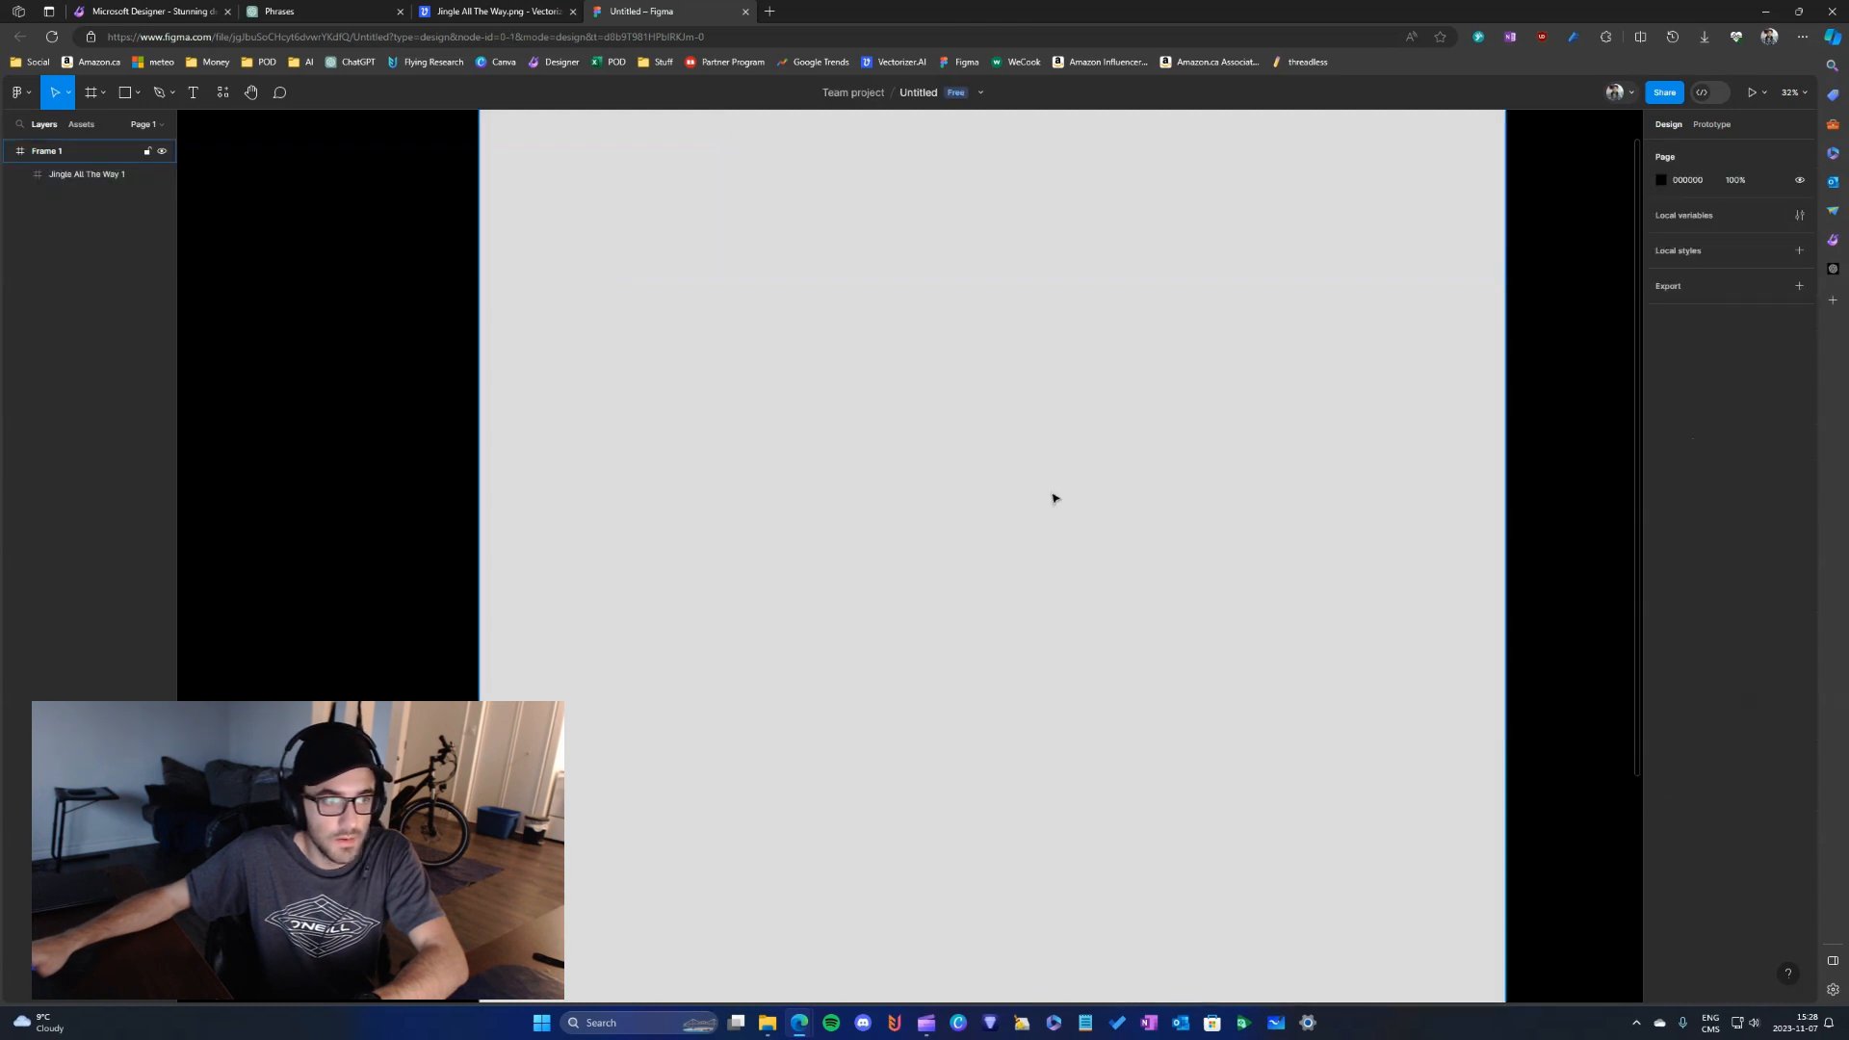
pyautogui.click(1054, 497)
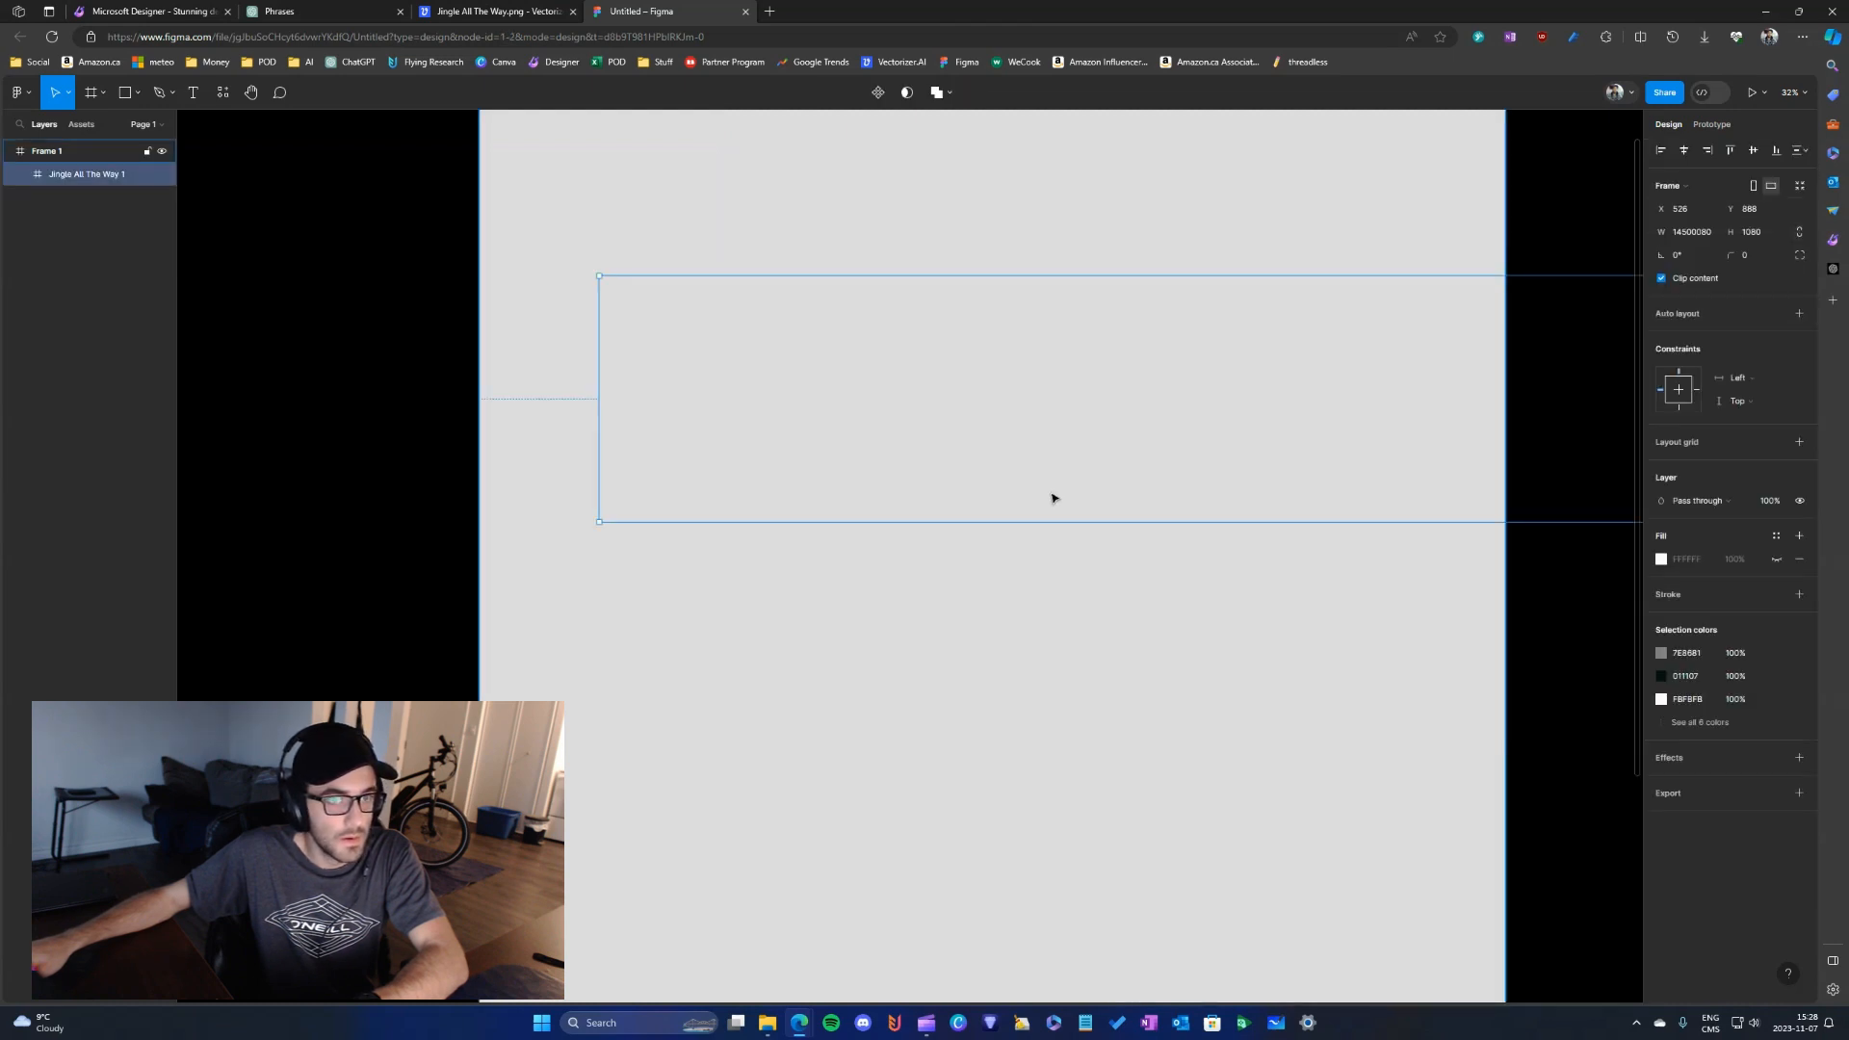
pyautogui.hotkey('ctrl', 'z')
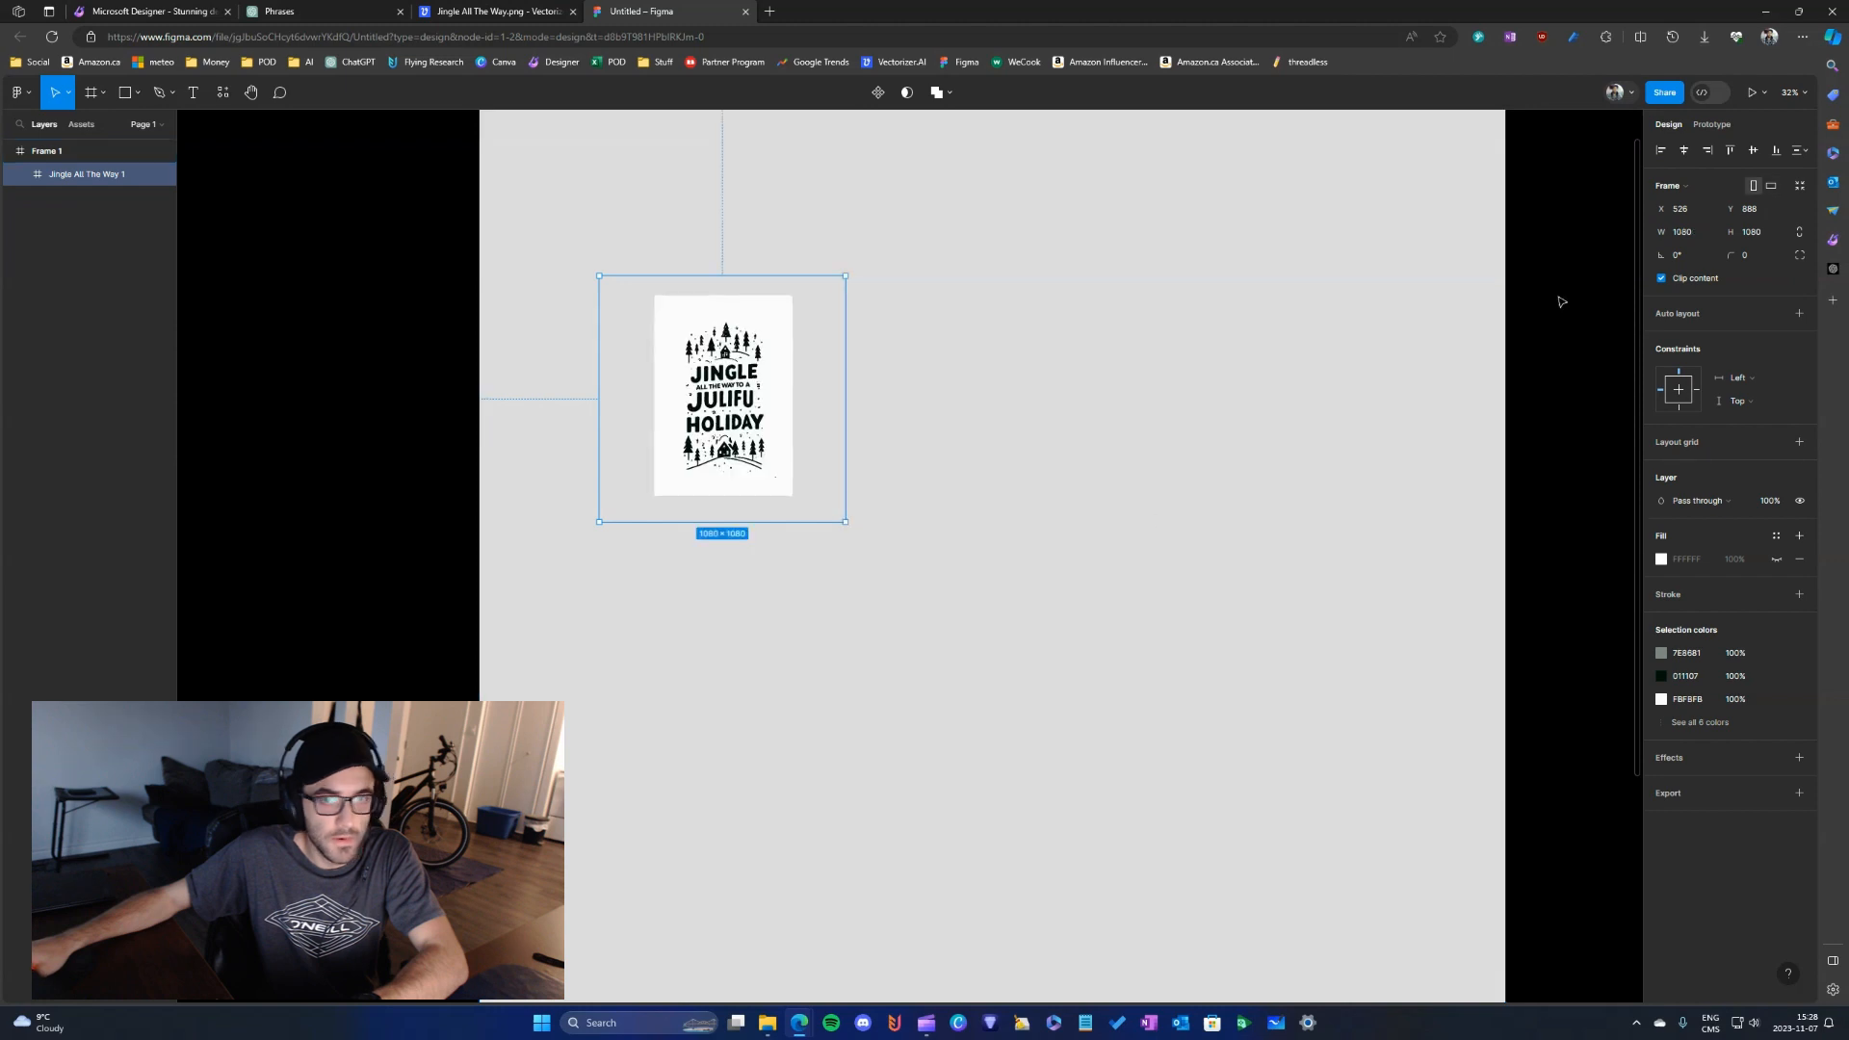
# - Constrain the imported artwork's proportions, set its width to 4500 and align it to the frame's top-left corner at X 0, Y 0
pyautogui.click(1801, 236)
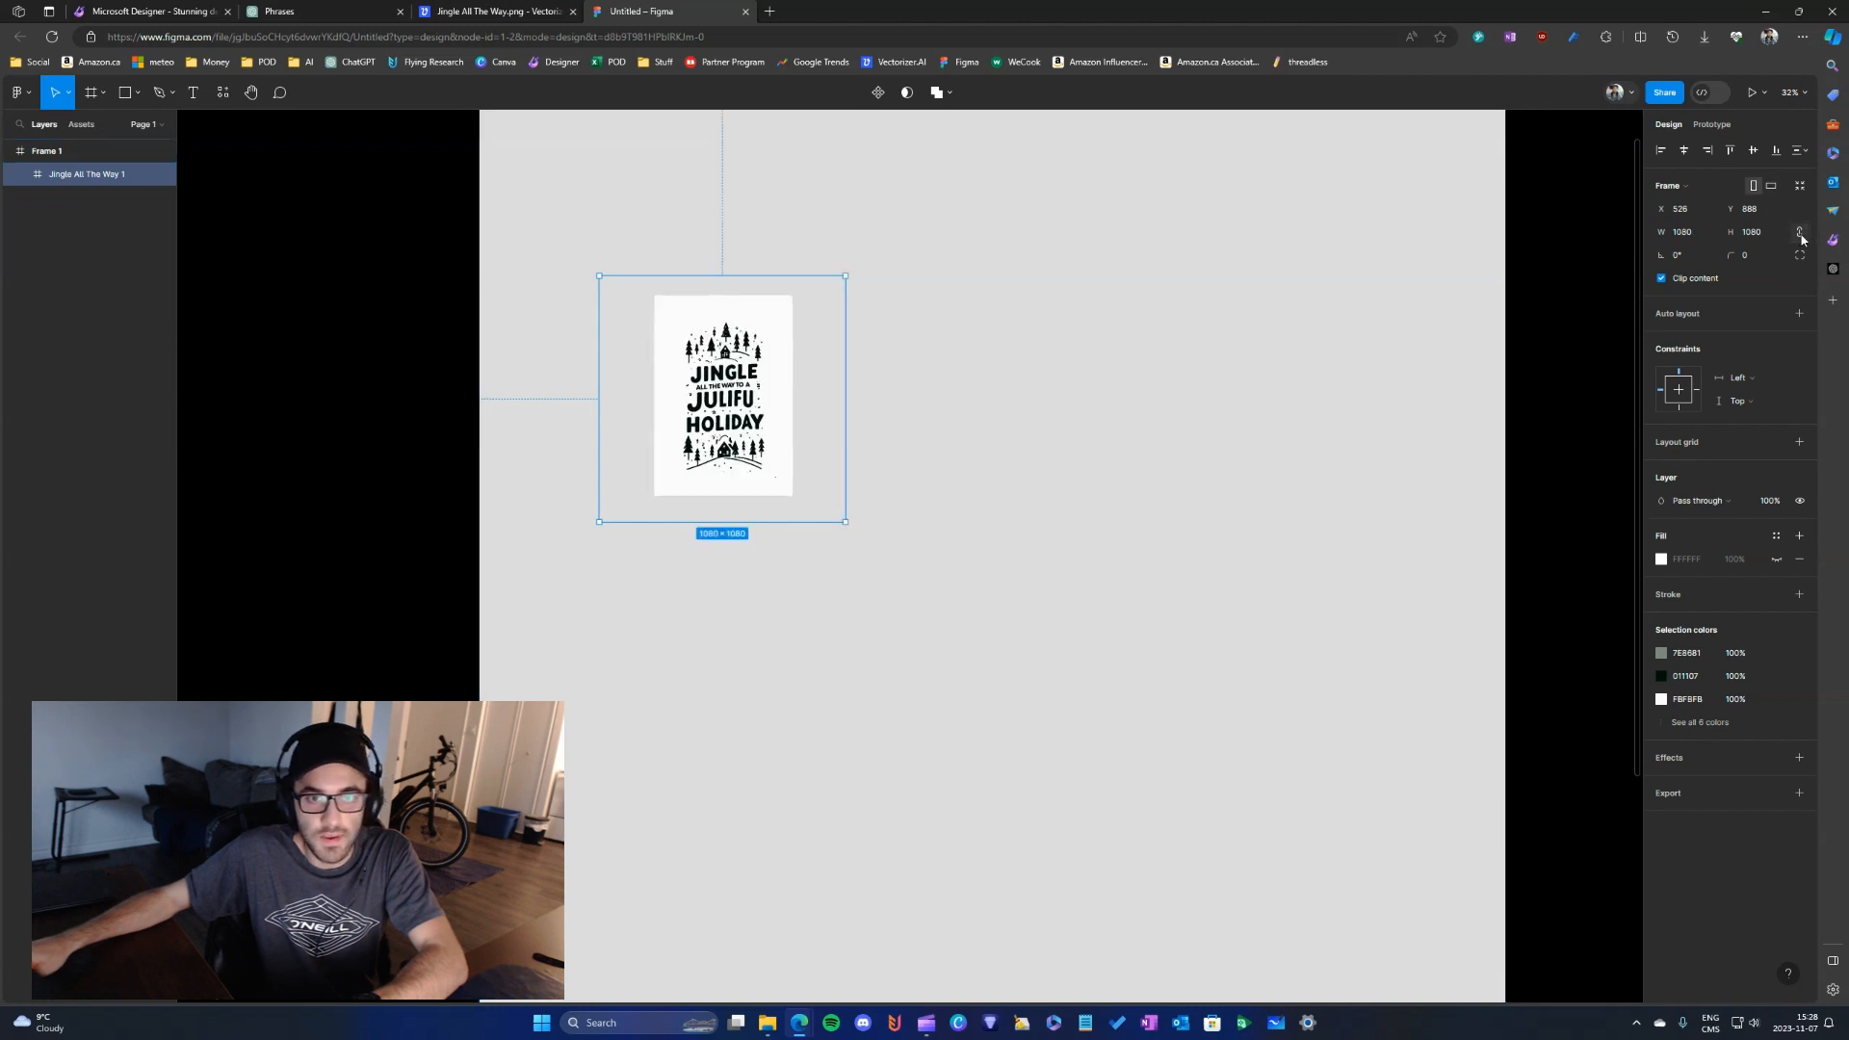
pyautogui.click(1703, 239)
pyautogui.write('4500')
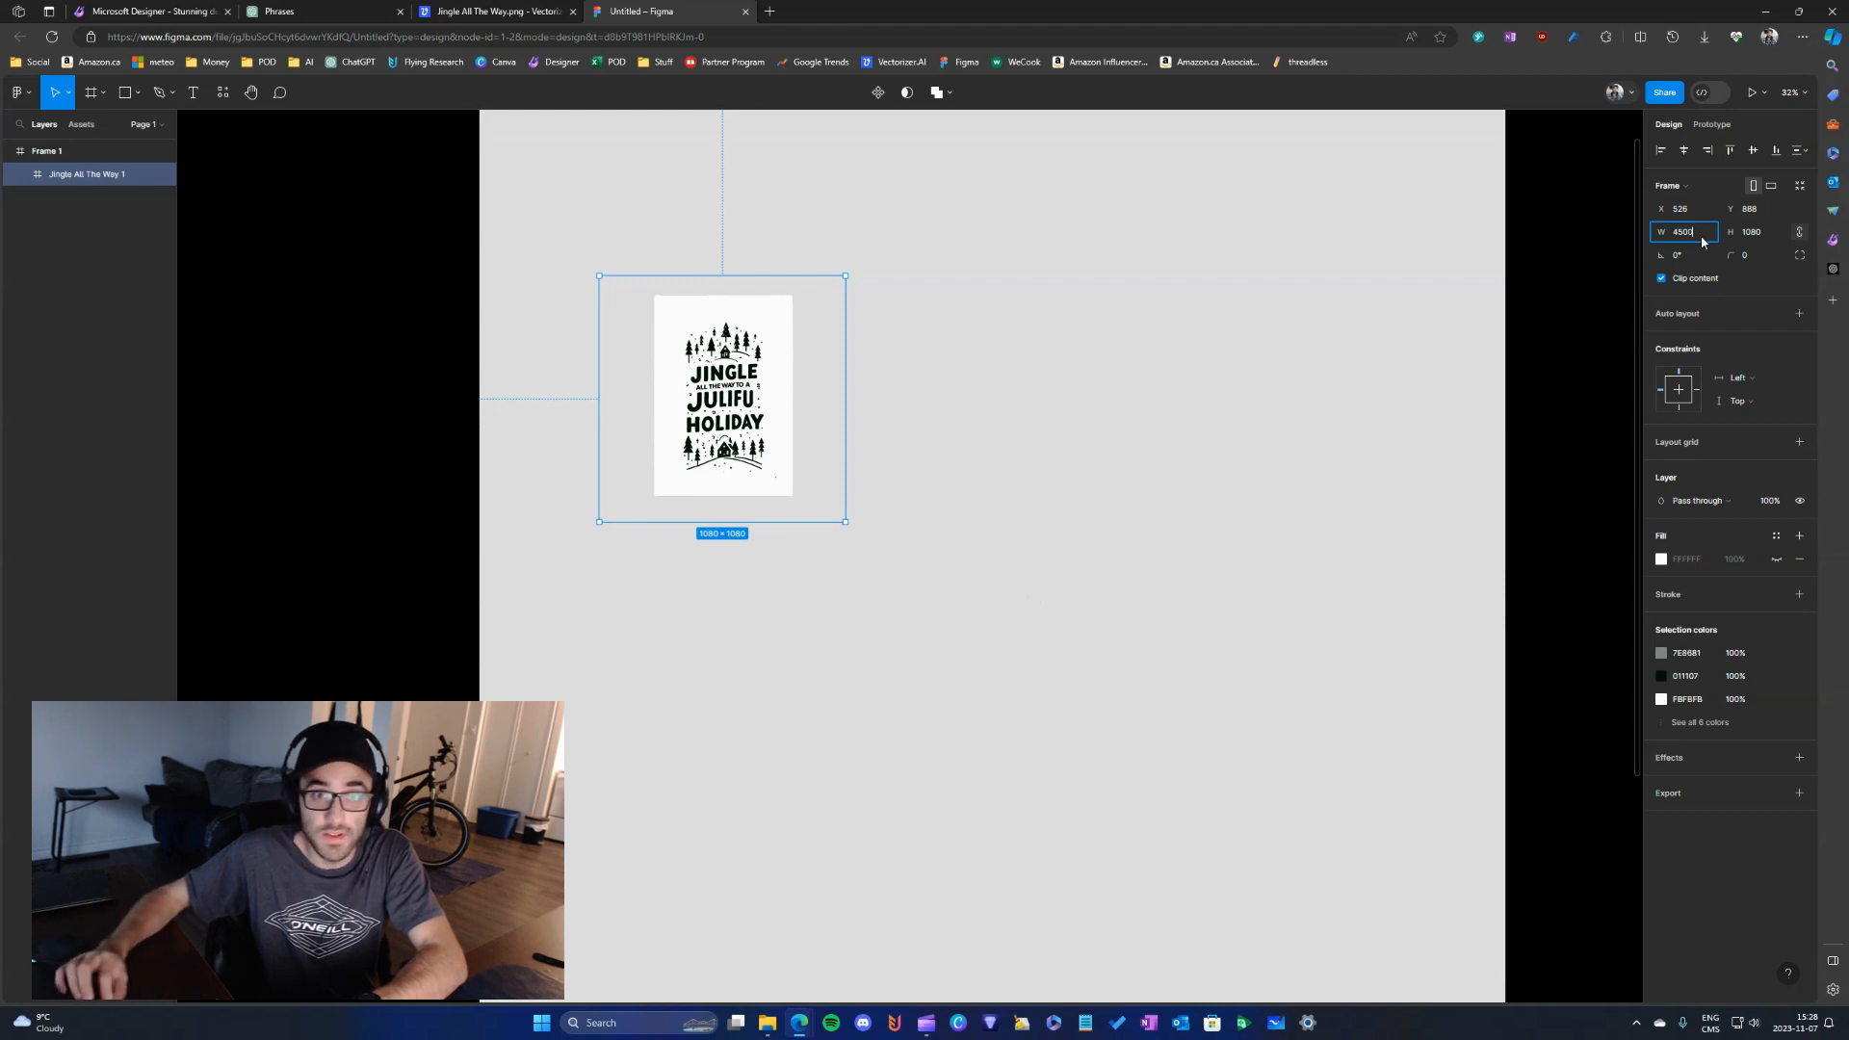
pyautogui.press('Return')
pyautogui.moveTo(1375, 494); pyautogui.dragTo(1217, 298)
pyautogui.scroll(-1, 1146, 385)
pyautogui.moveTo(1142, 403); pyautogui.dragTo(1172, 394)
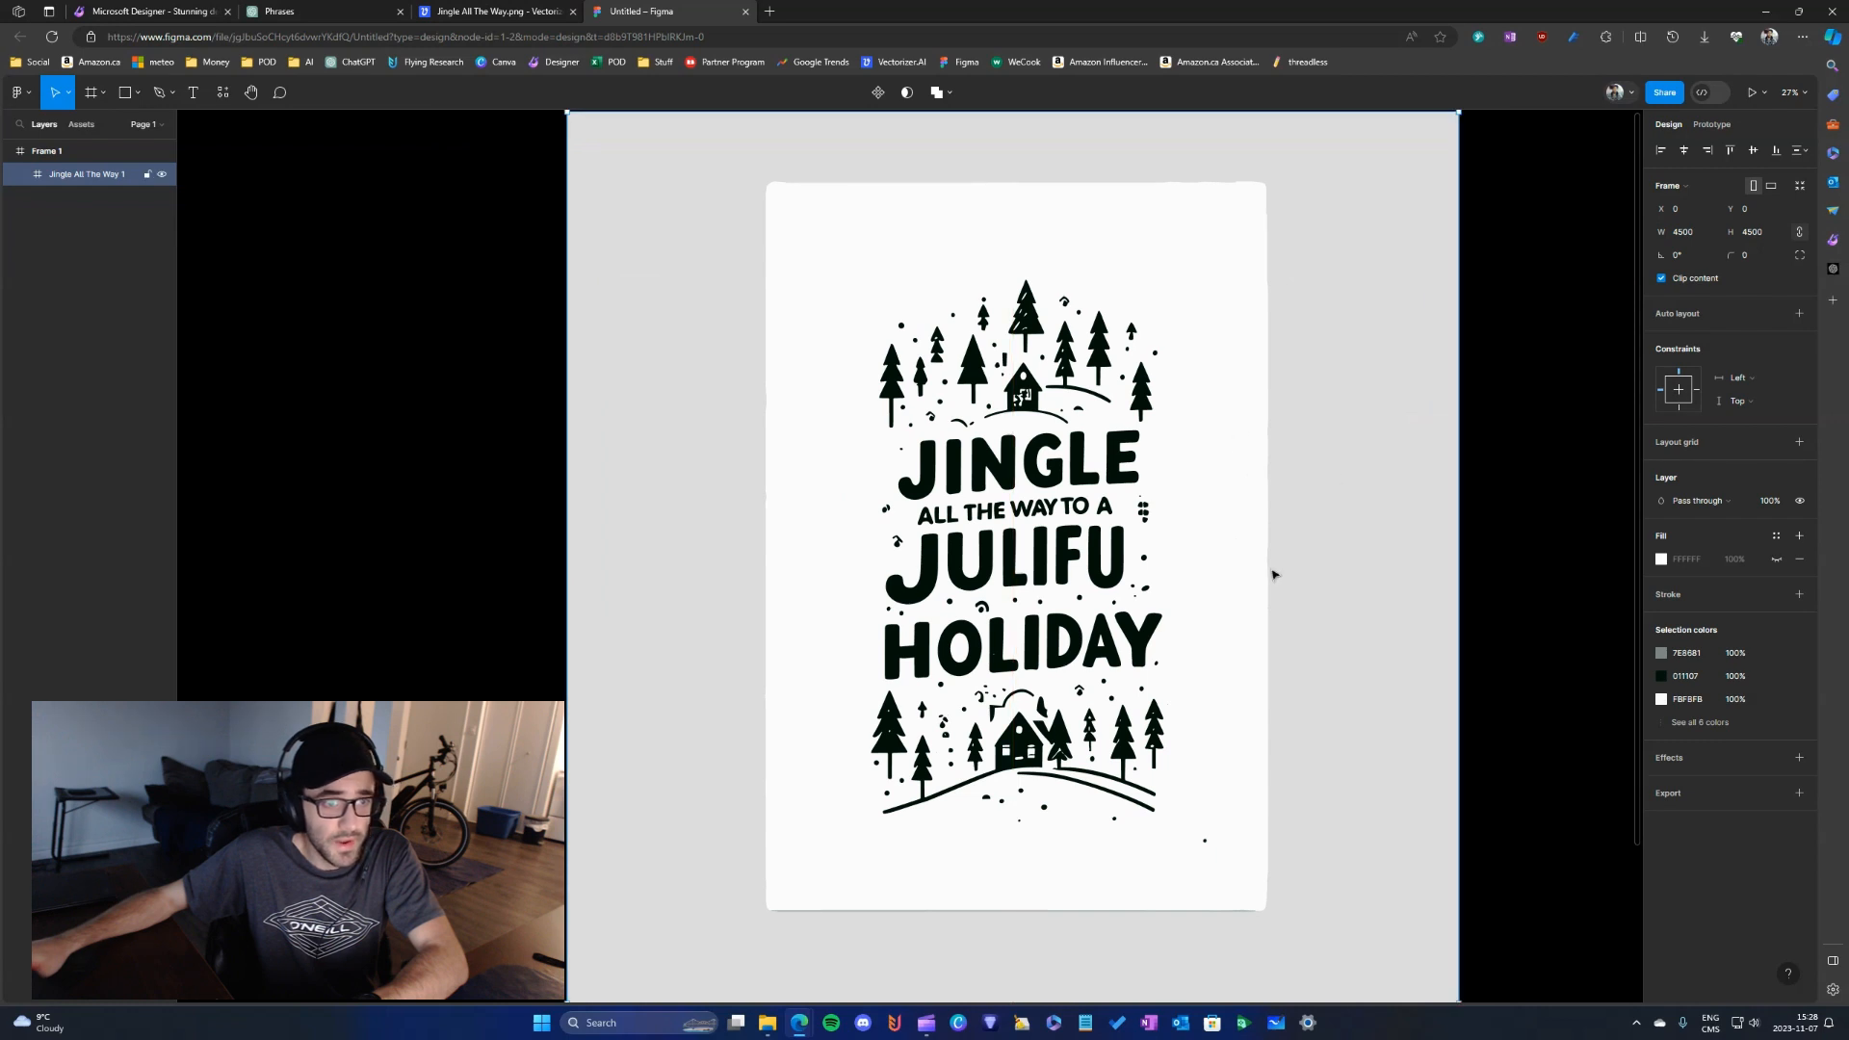
# - Expand the Jingle All The Way 1 layer and delete the bottommost vector in it
pyautogui.click(21, 177)
pyautogui.scroll(-11, 73, 575)
pyautogui.scroll(-20, 72, 578)
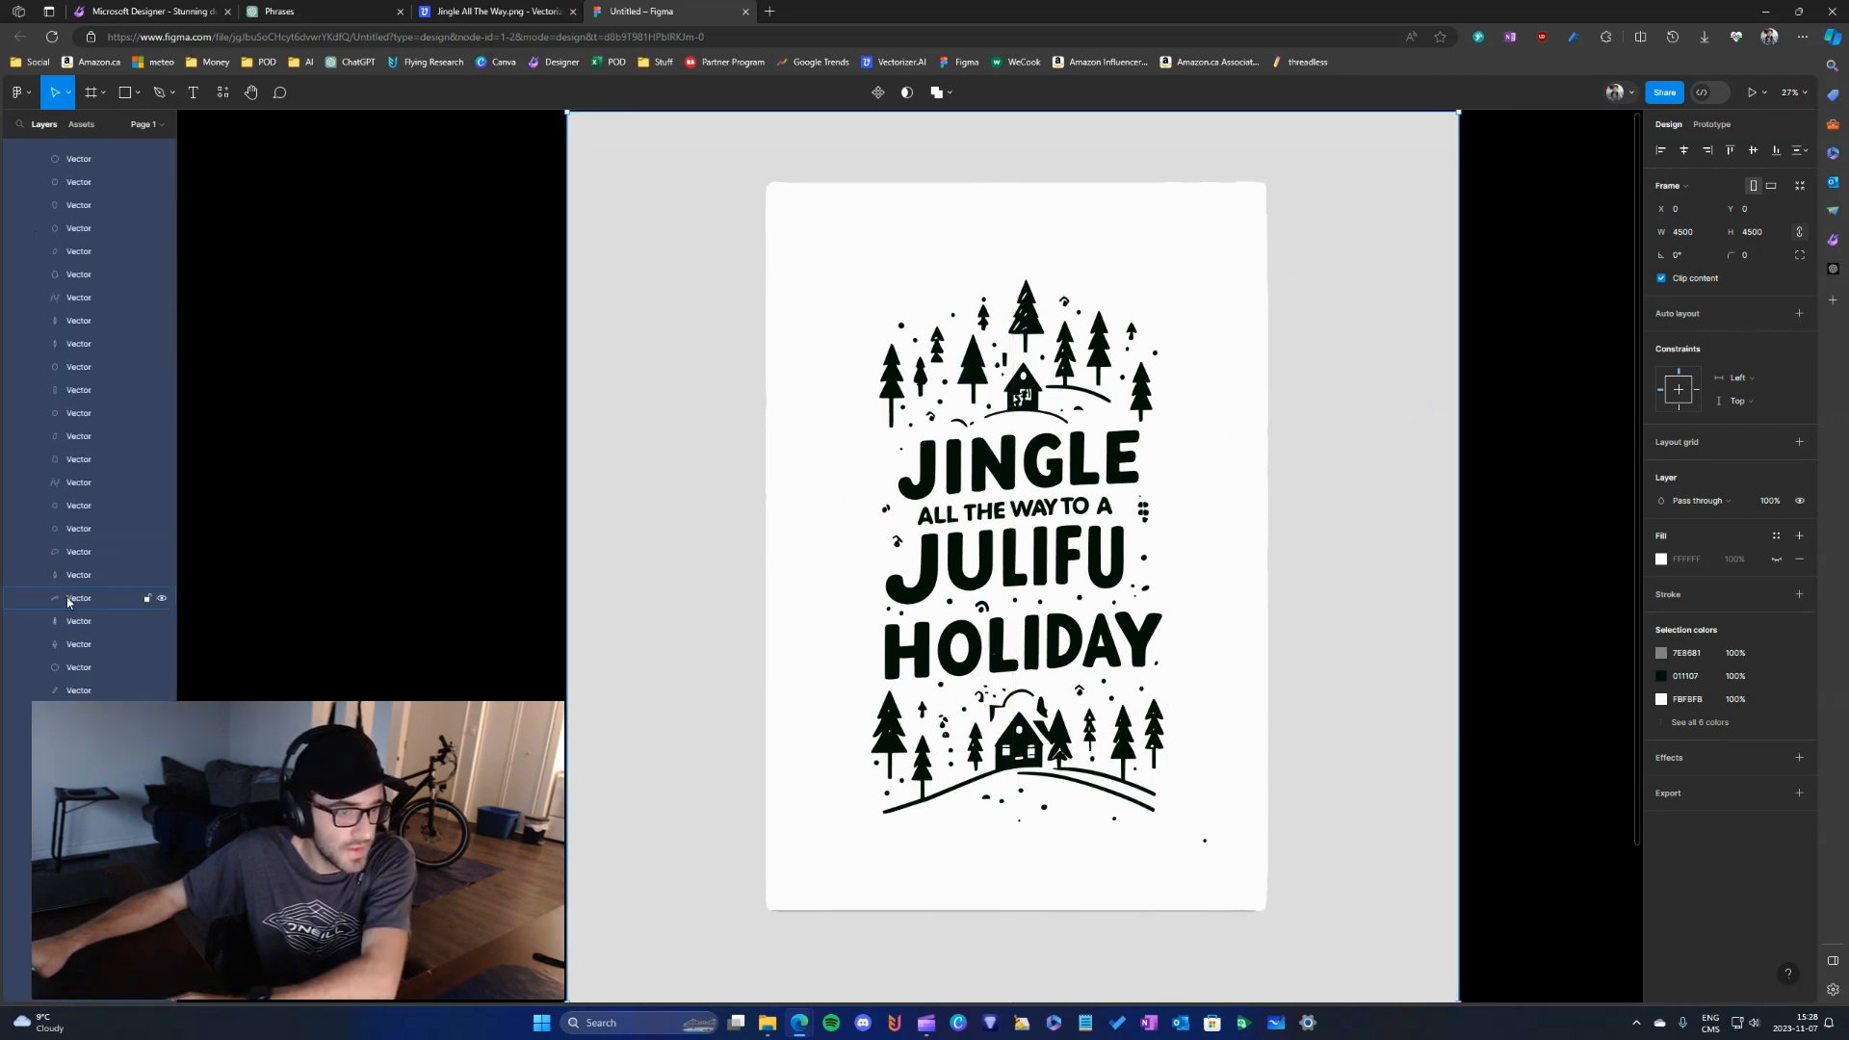
pyautogui.click(73, 990)
pyautogui.press('Delete')
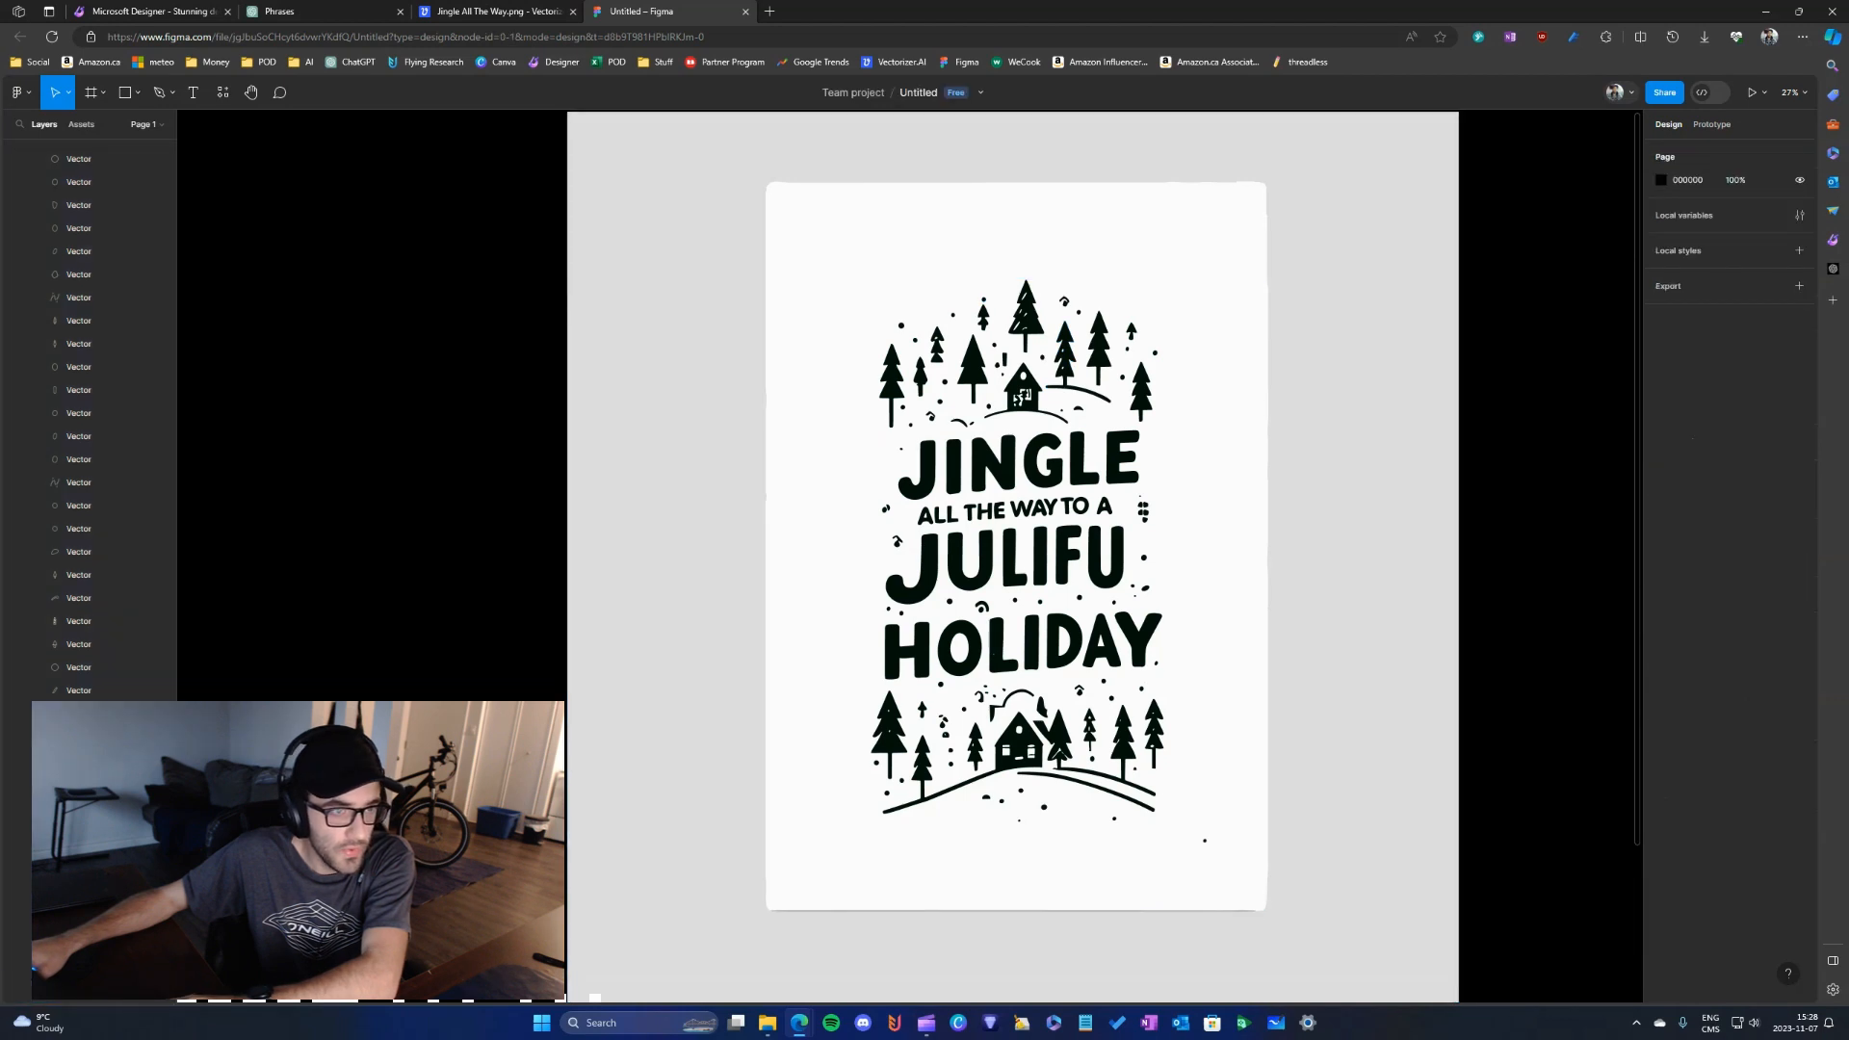
# - Select and delete all artwork vectors coloured FBFBFB, as well as those using the remaining light grey
pyautogui.click(850, 316)
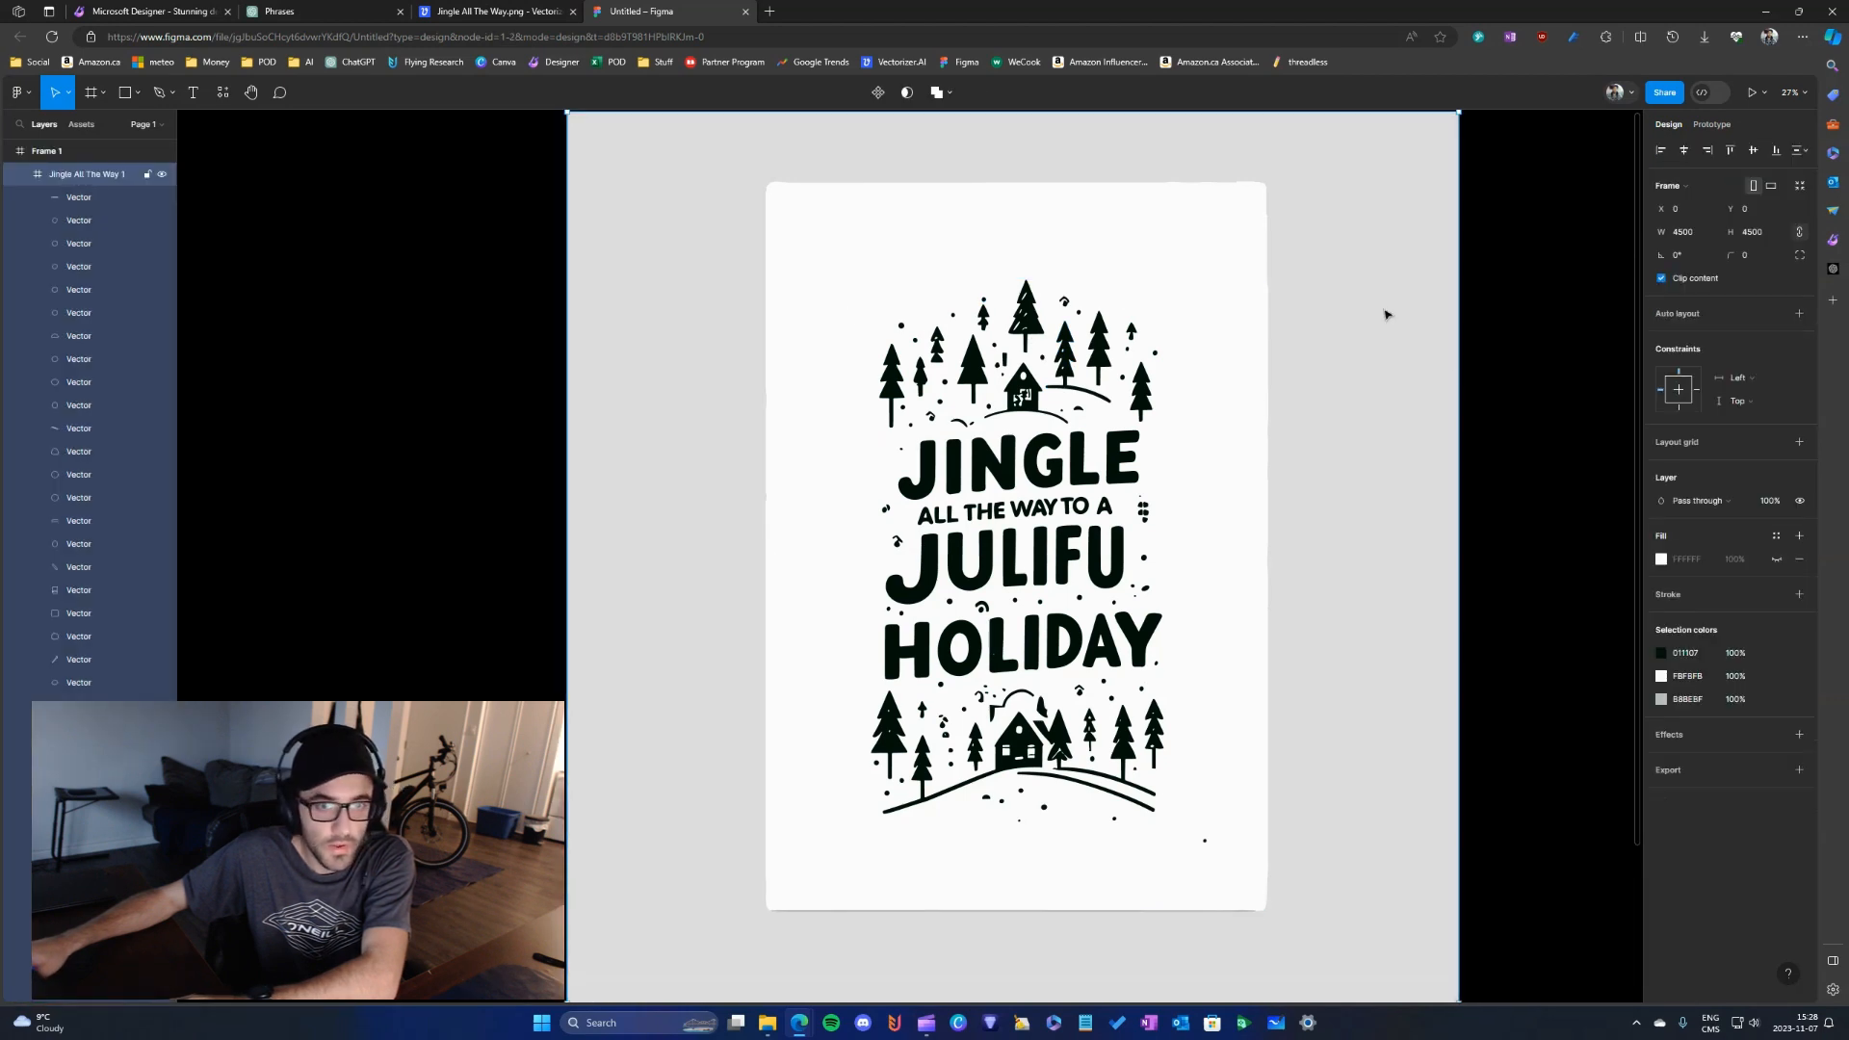
pyautogui.click(1800, 676)
pyautogui.press('Delete')
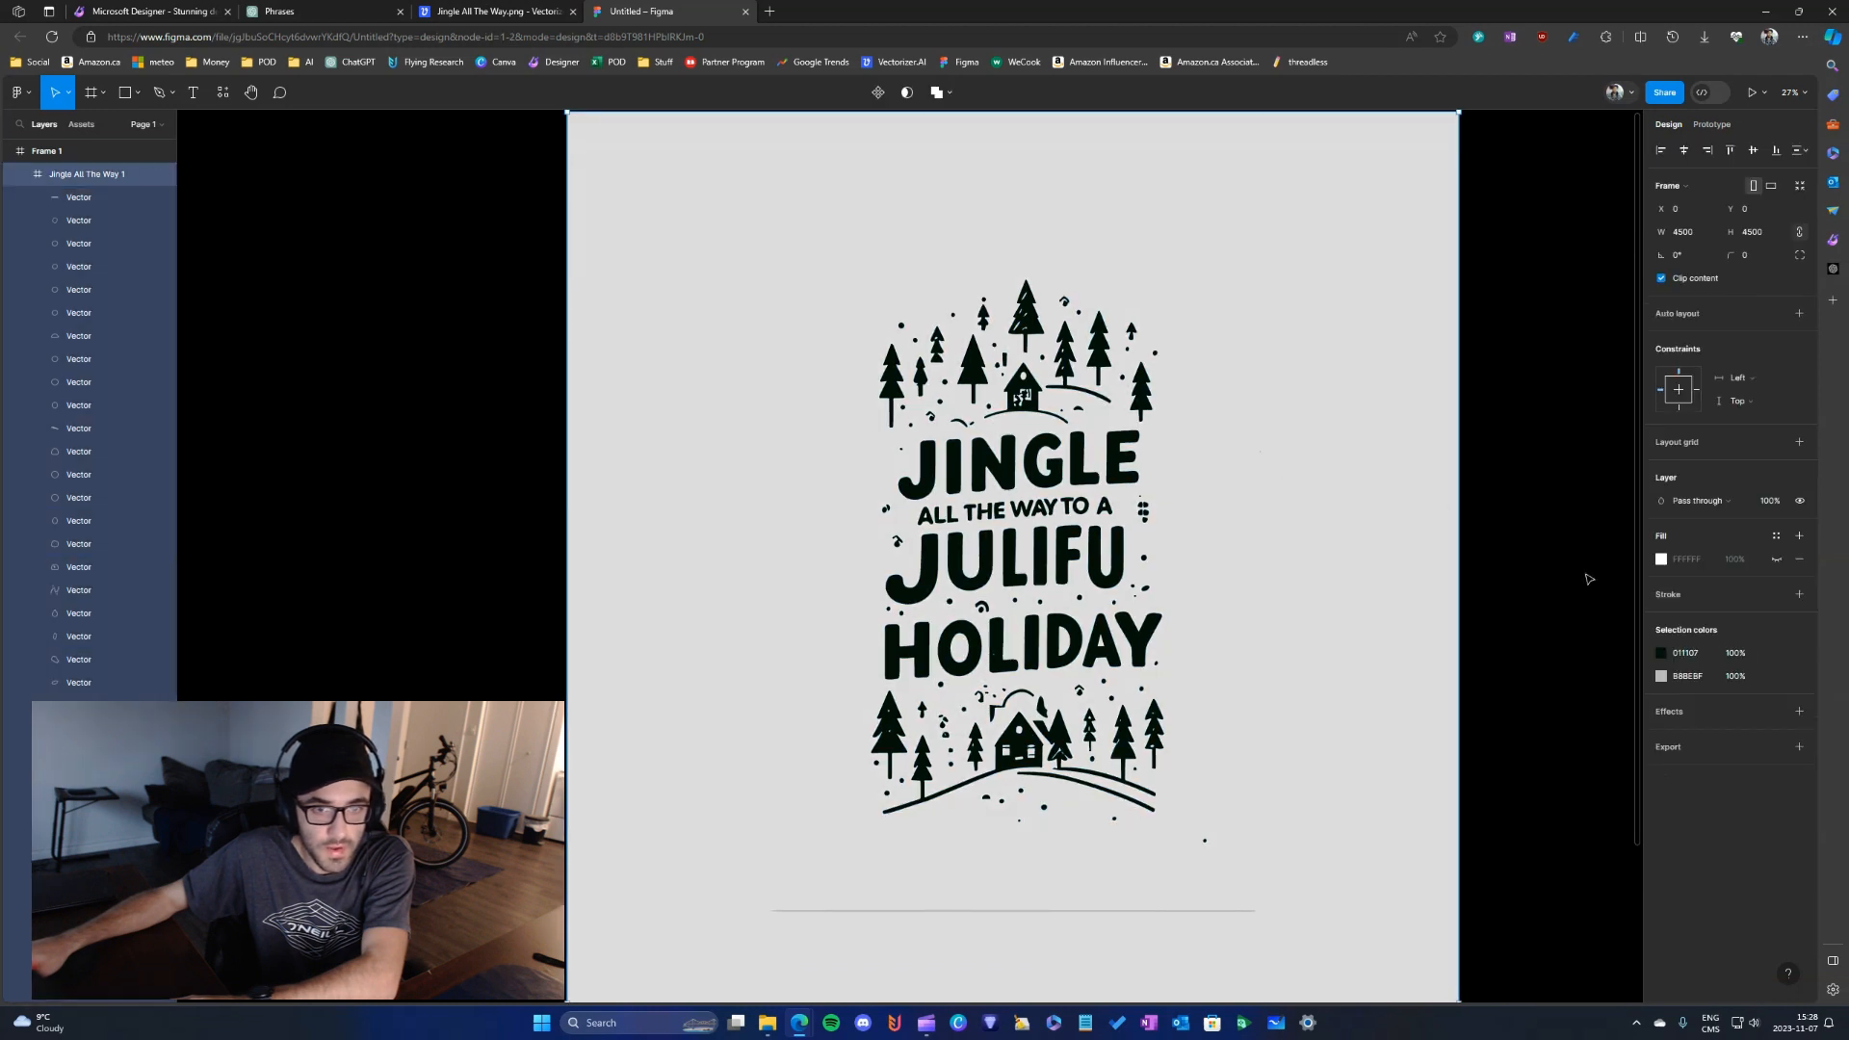
pyautogui.click(1800, 676)
pyautogui.press('Delete')
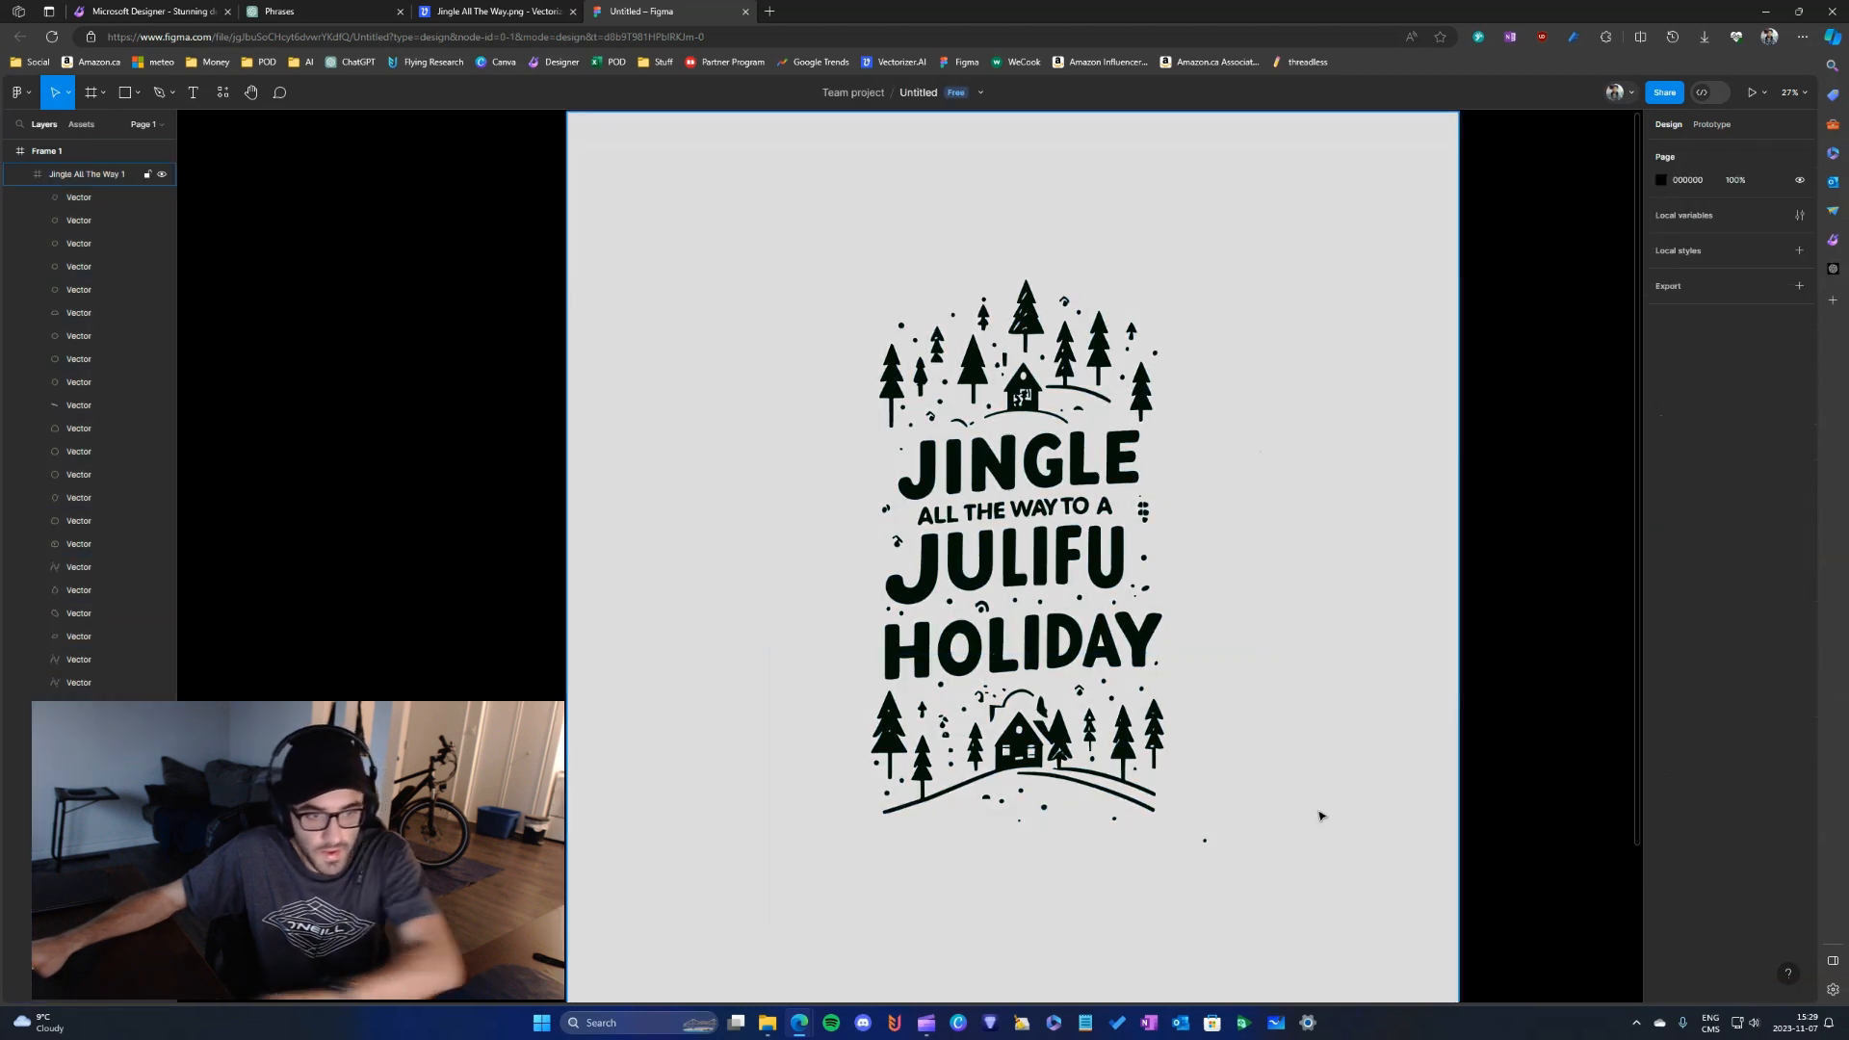
# - Change the remaining artwork colour to pure black, 000000
pyautogui.scroll(2, 1252, 684)
pyautogui.click(1191, 486)
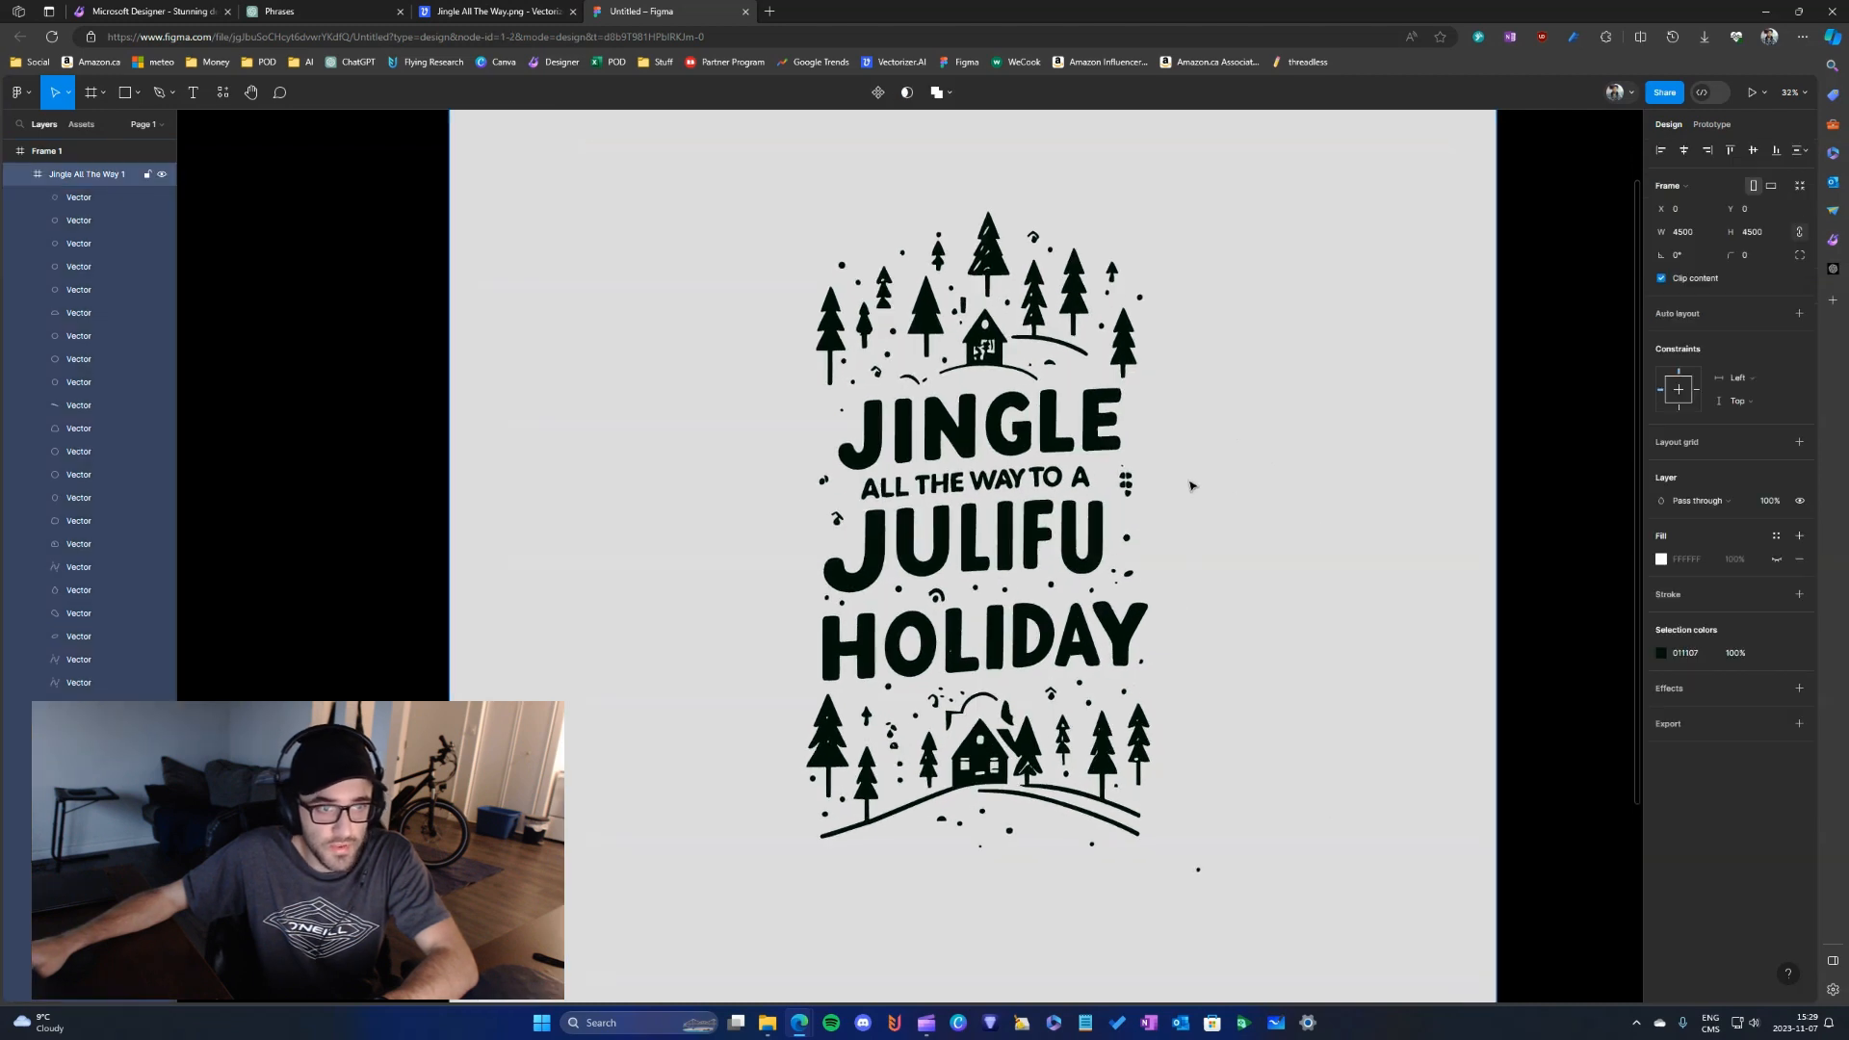
pyautogui.click(1721, 651)
pyautogui.write('000000')
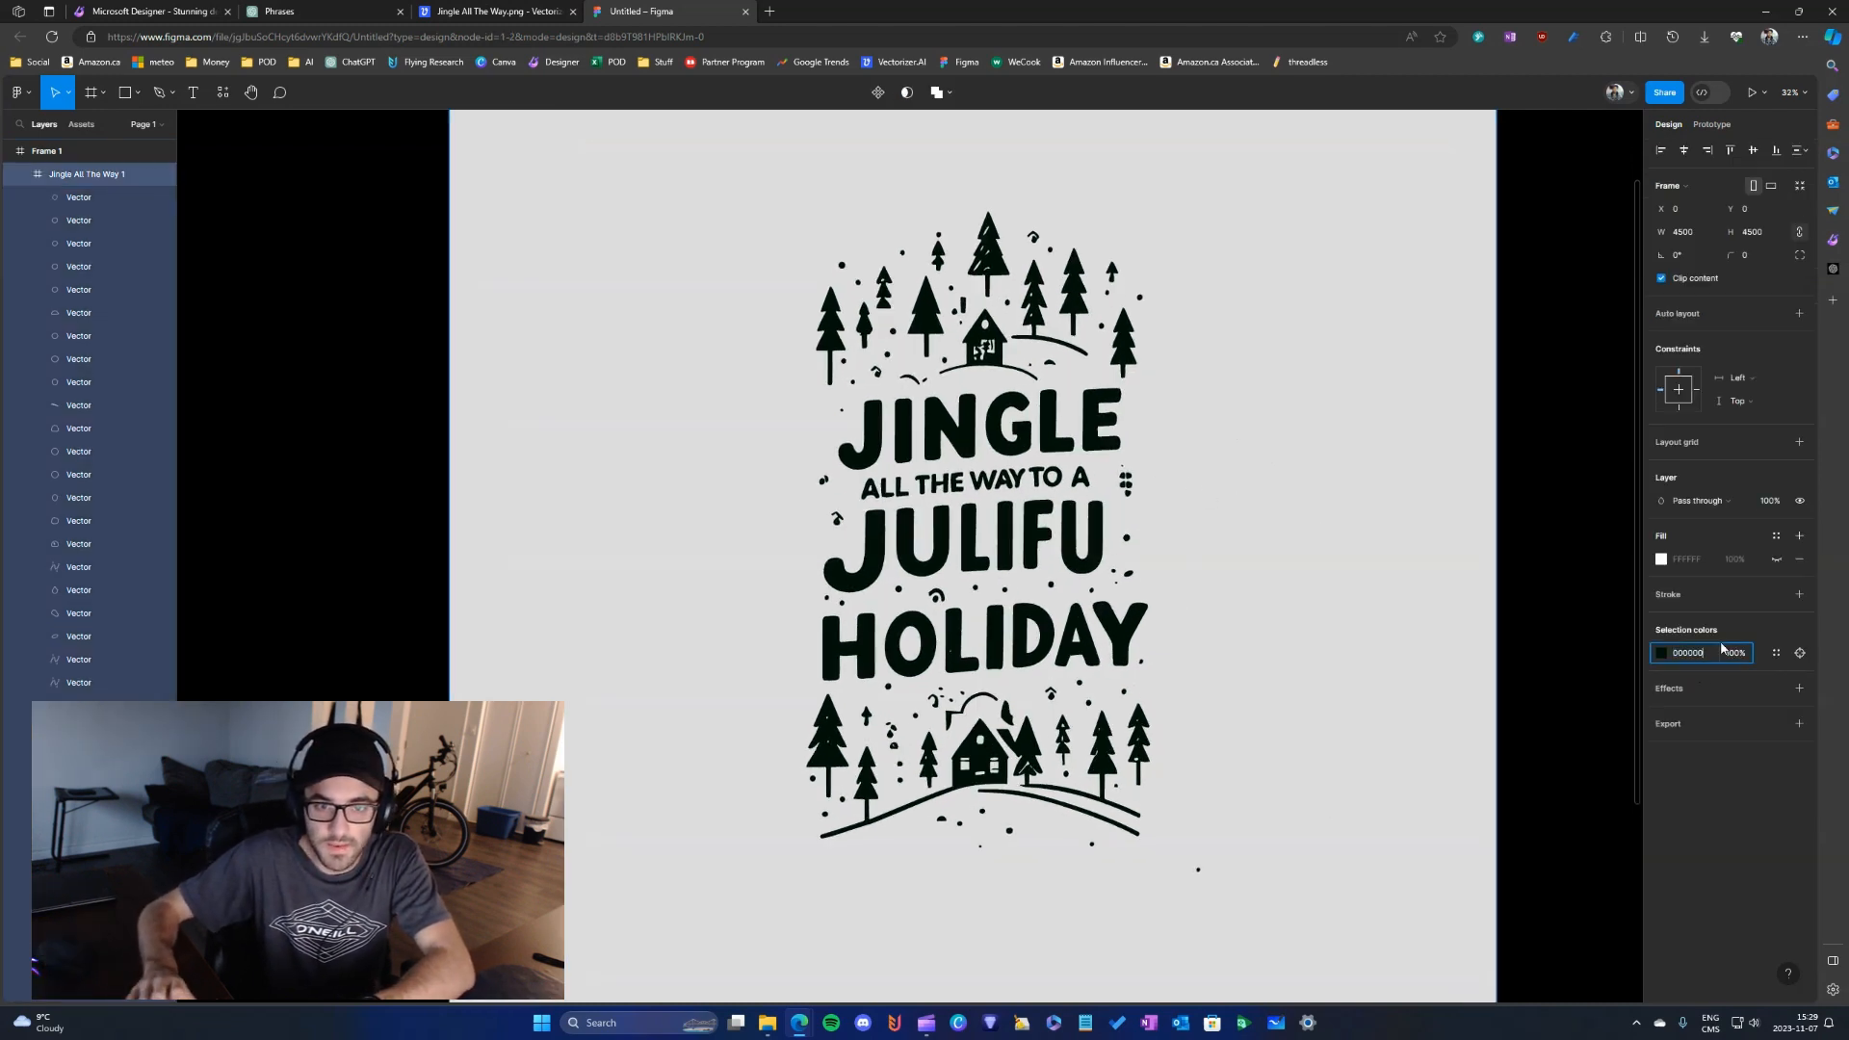
pyautogui.press('Return')
pyautogui.scroll(-2, 1372, 548)
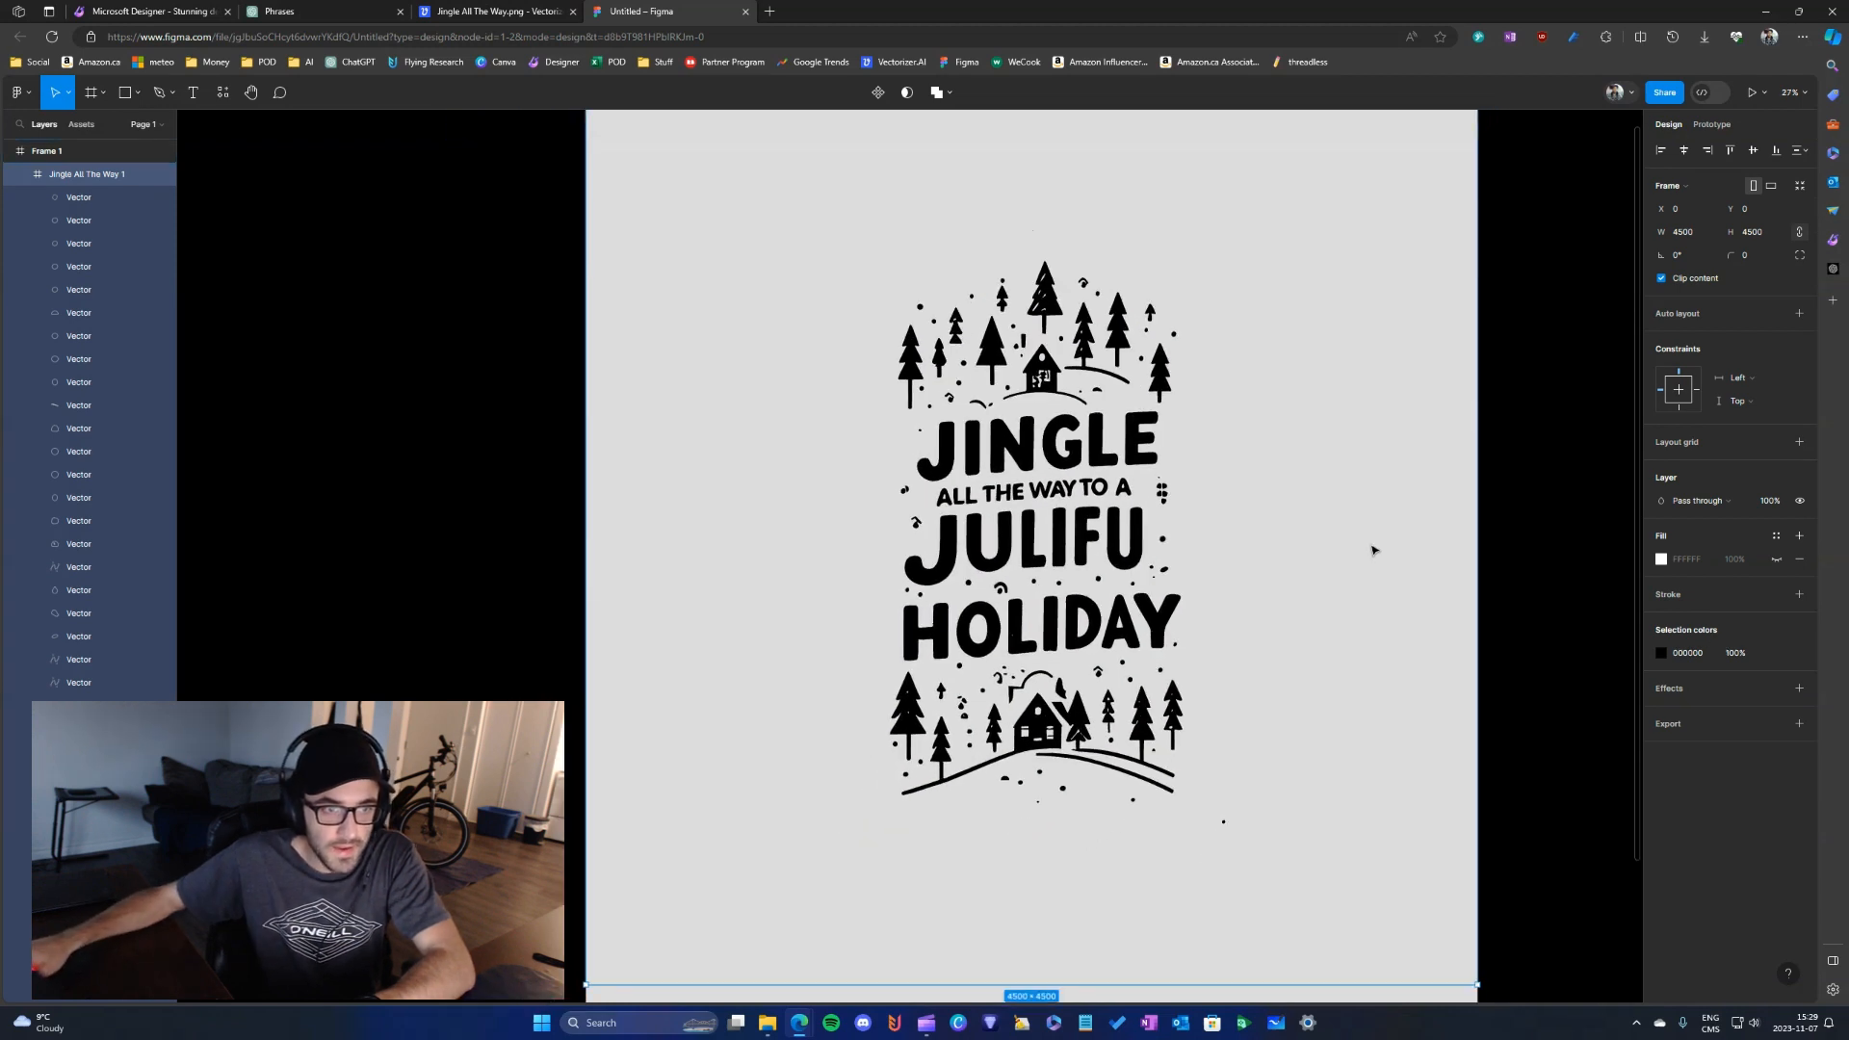
# - Move the letter L of JULIFU out of the word into the empty space to its right
pyautogui.scroll(-1, 1365, 522)
pyautogui.moveTo(1307, 610)
pyautogui.mouseDown()
pyautogui.moveTo(1292, 601)
pyautogui.moveTo(1311, 611)
pyautogui.mouseUp()
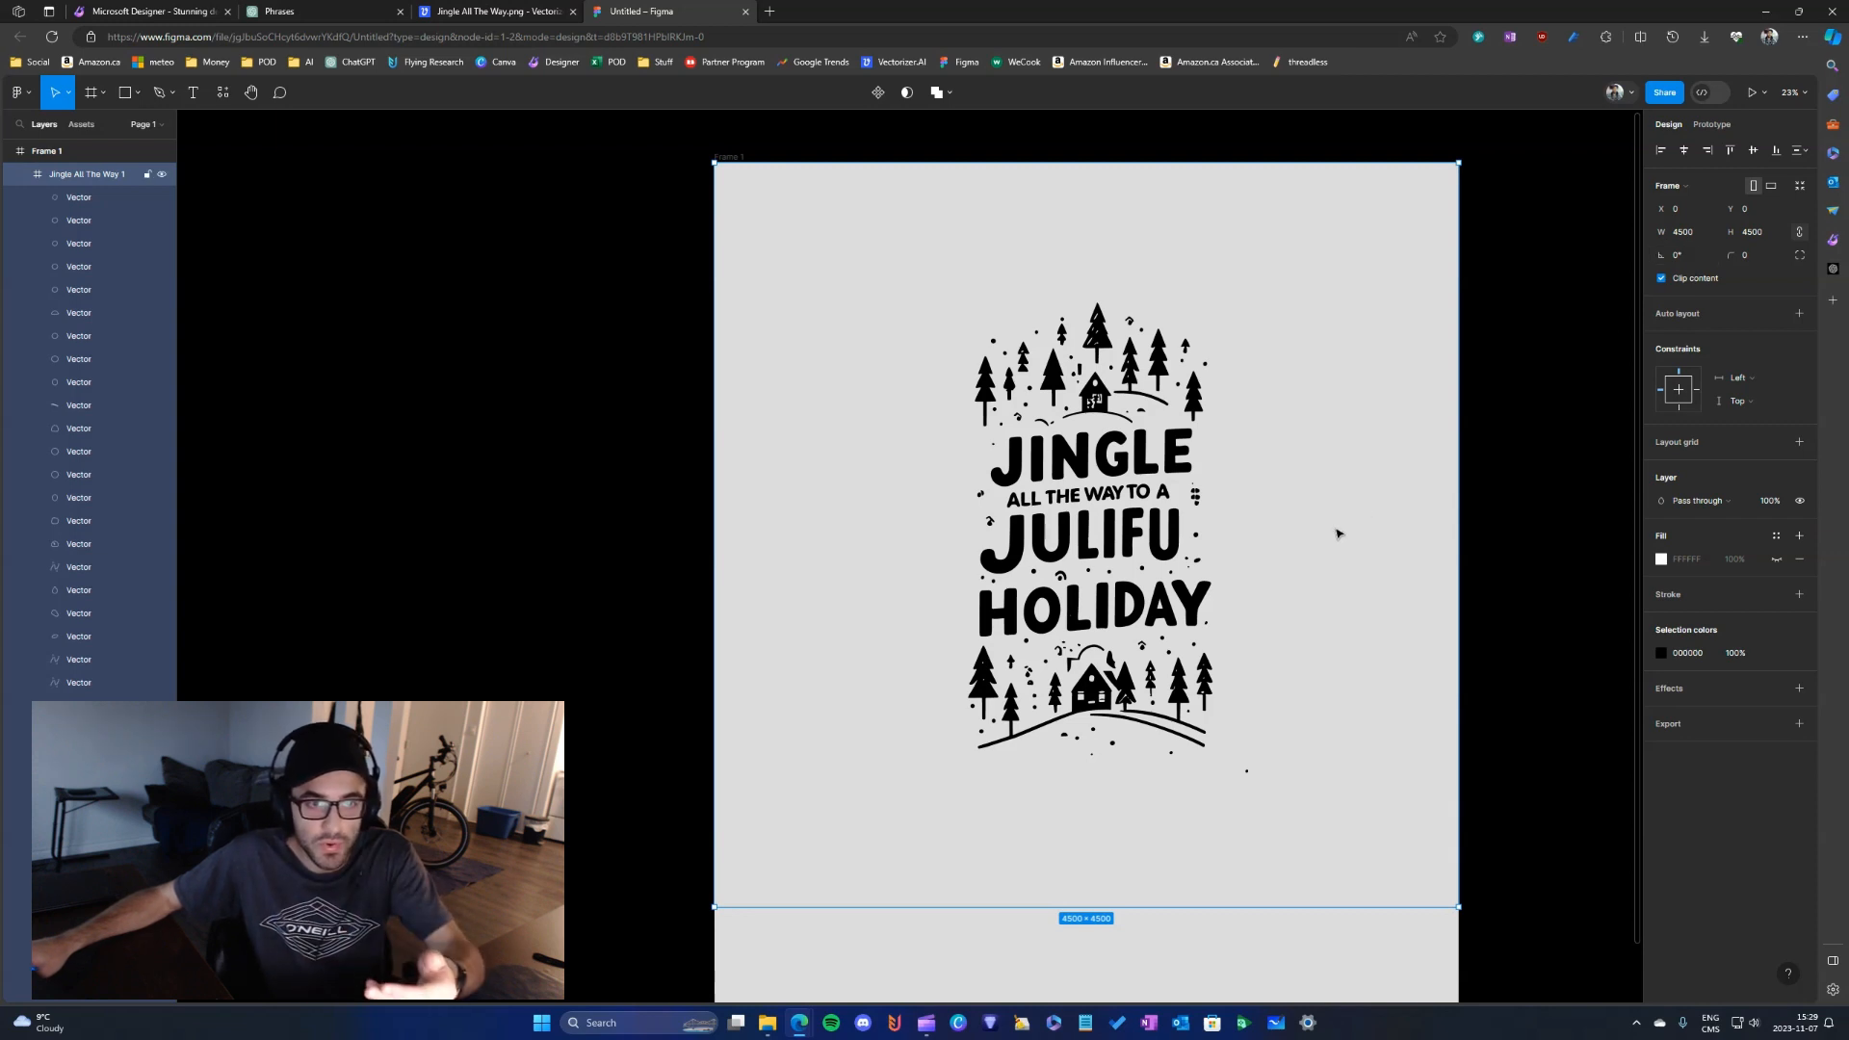
pyautogui.scroll(3, 1290, 533)
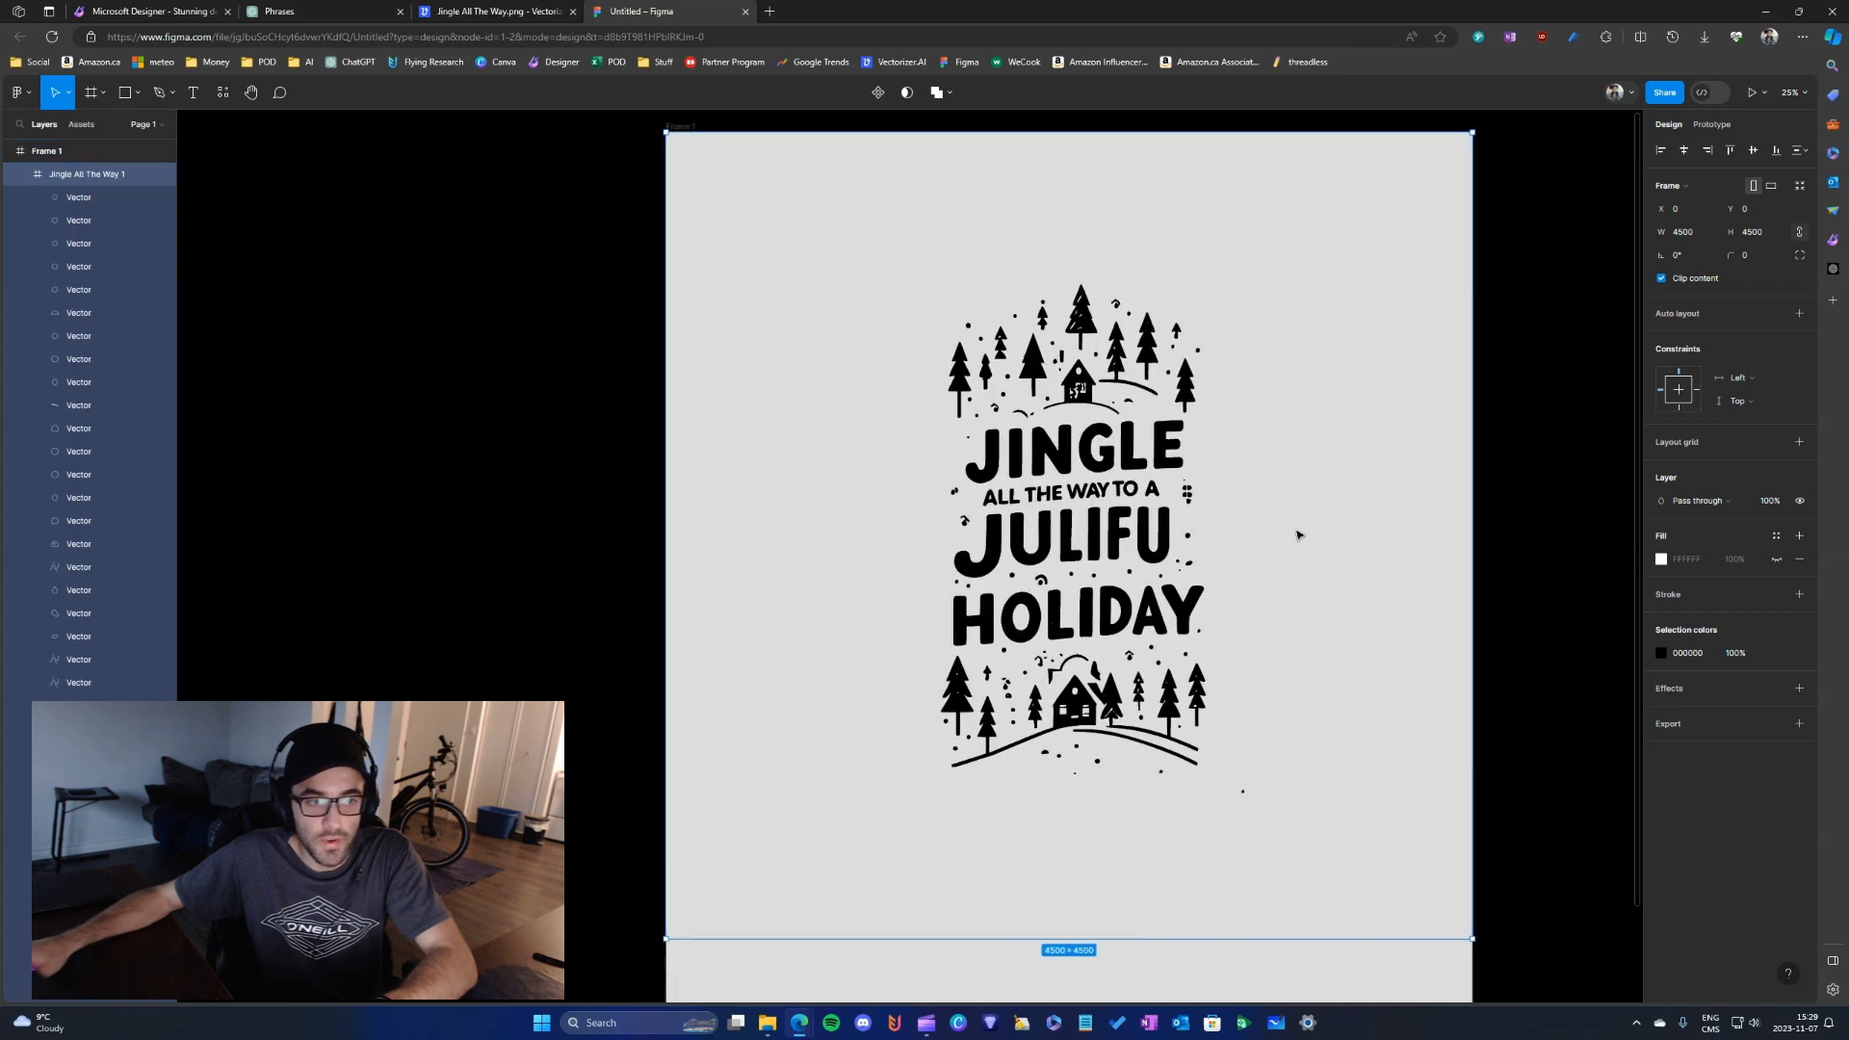
pyautogui.scroll(3, 1107, 568)
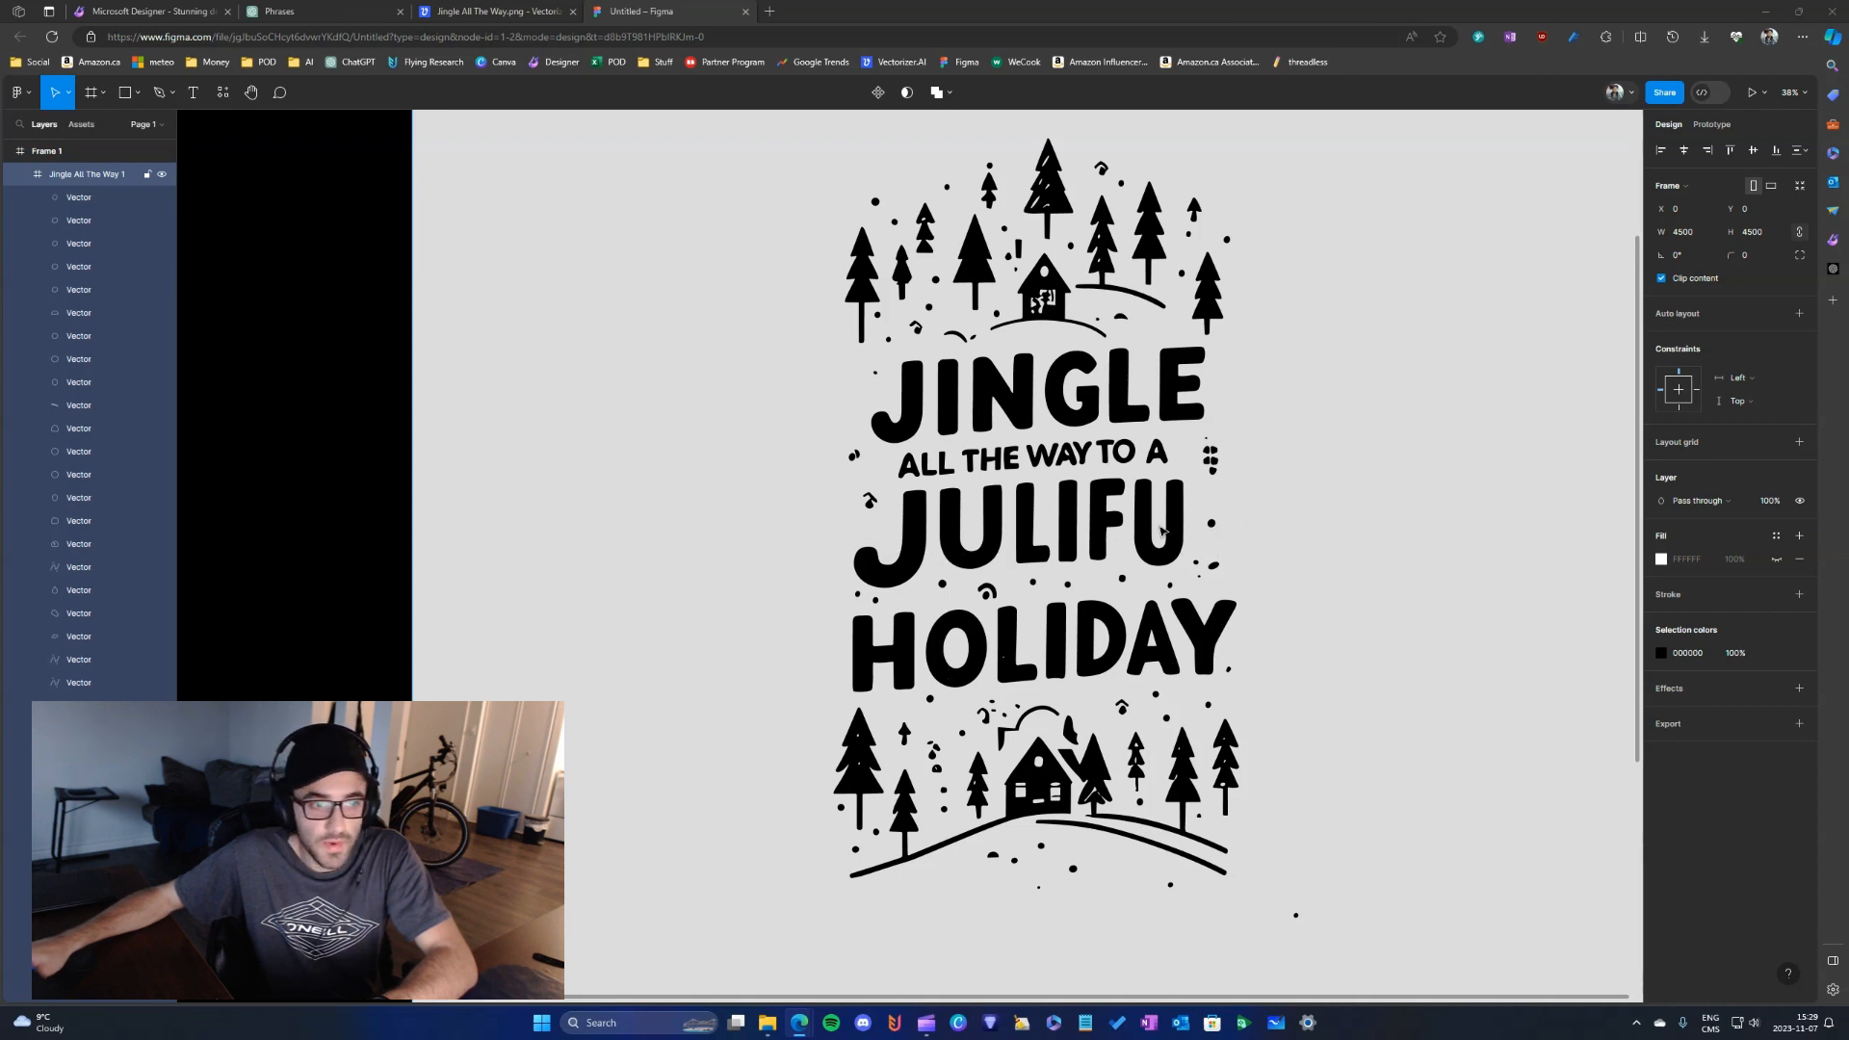
pyautogui.click(1027, 544)
pyautogui.moveTo(1033, 542); pyautogui.dragTo(1303, 542)
pyautogui.click(1177, 545)
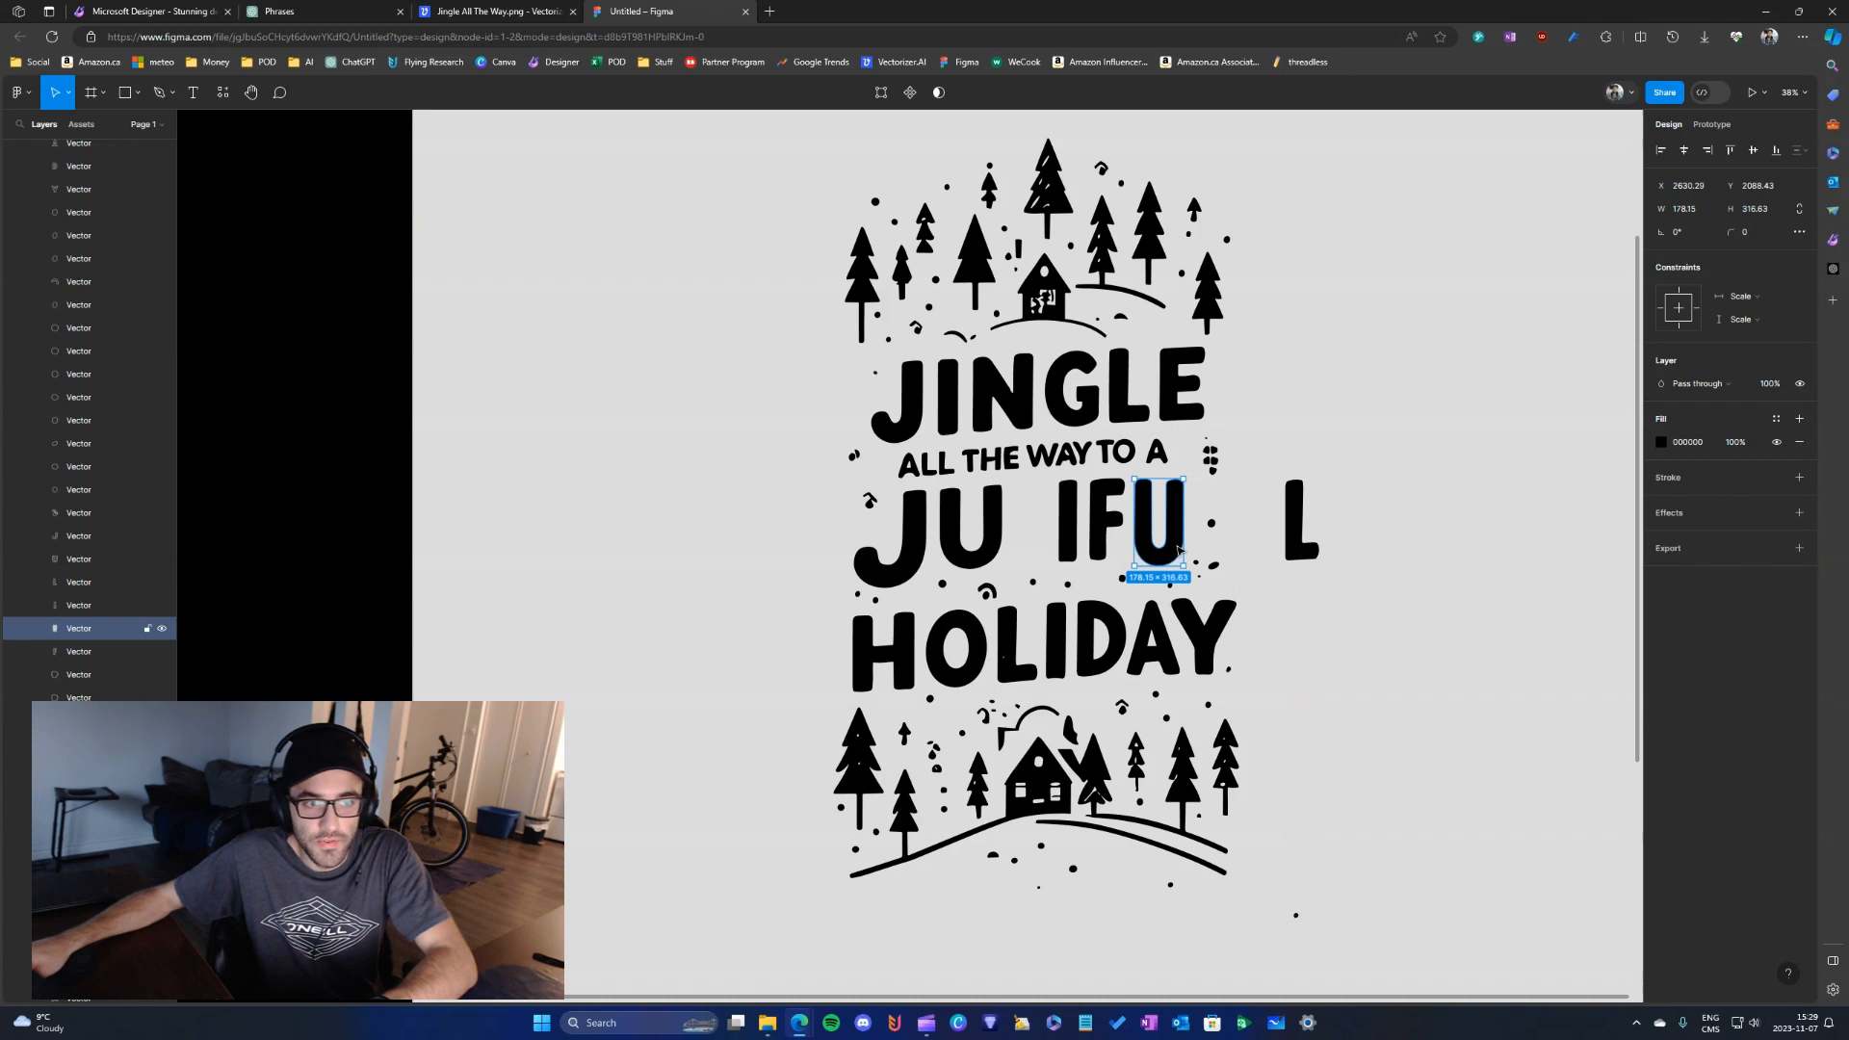
# - Delete the letter I and the first U from the misspelled word between ALL THE WAY TO A and HOLIDAY
pyautogui.click(1072, 539)
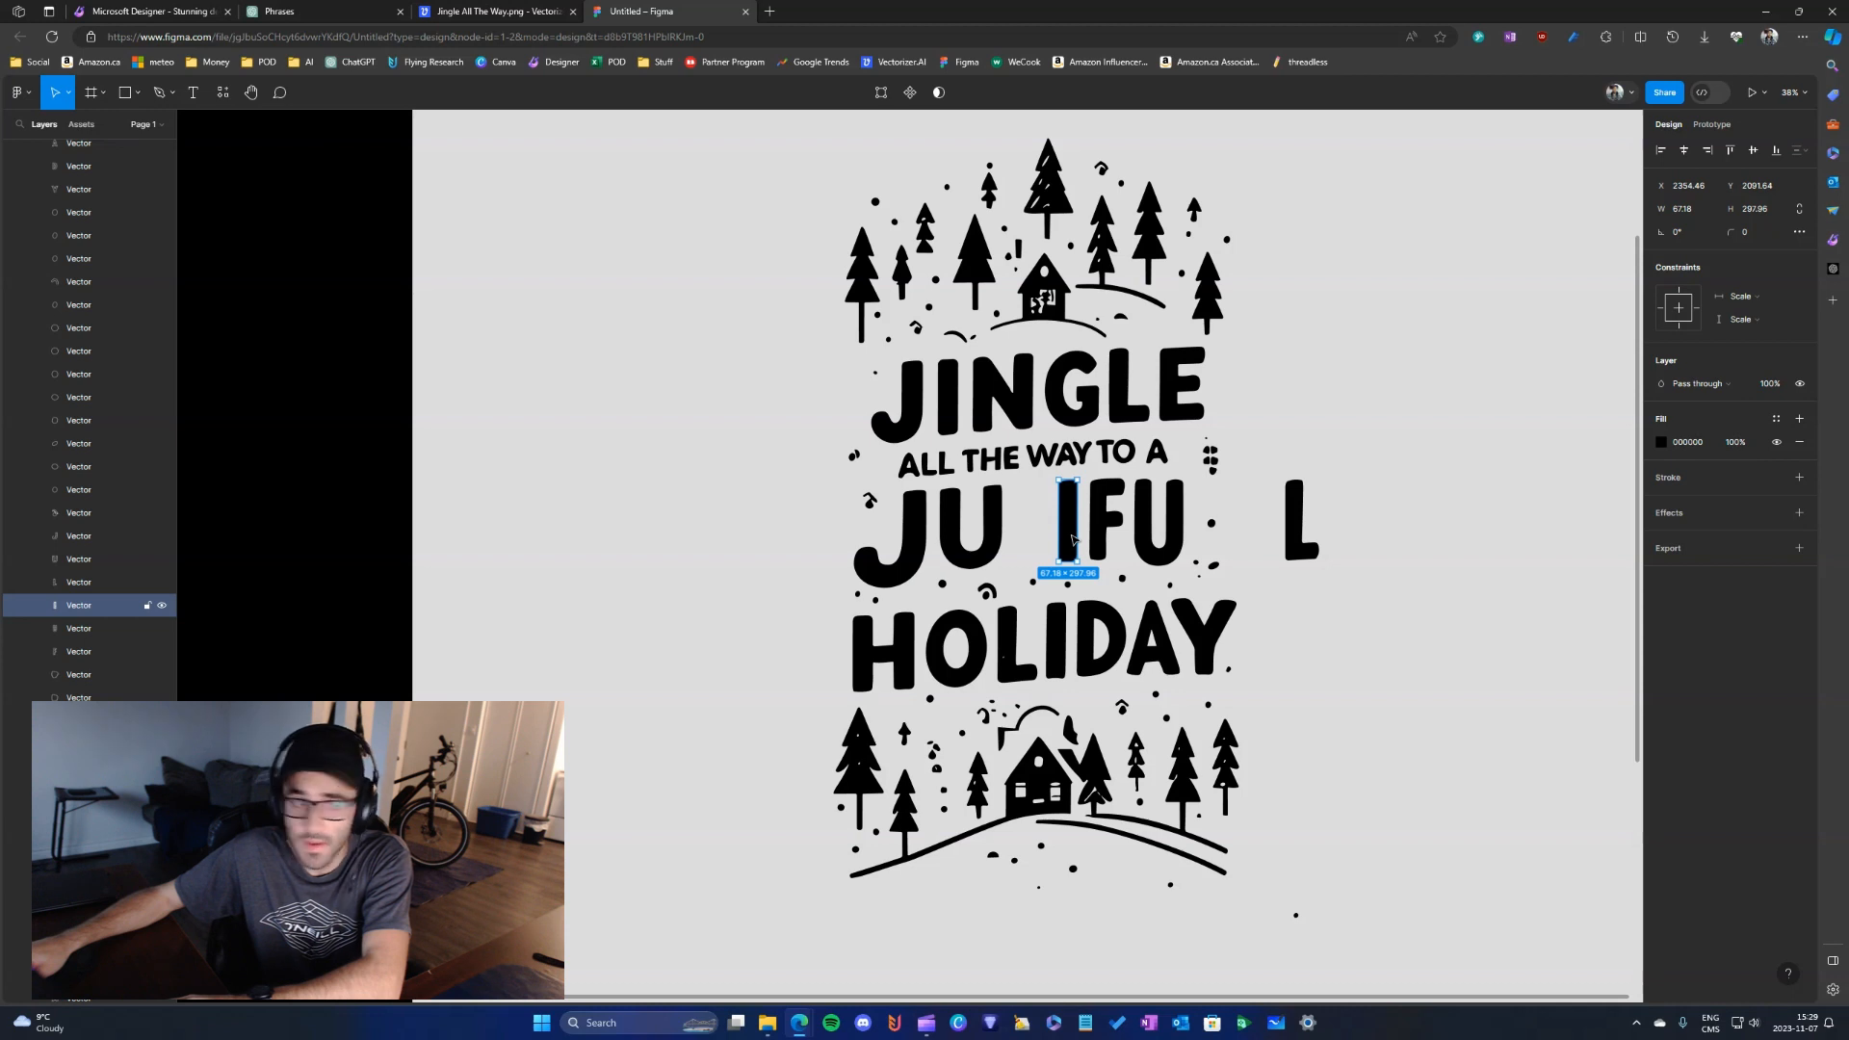
pyautogui.press('Delete')
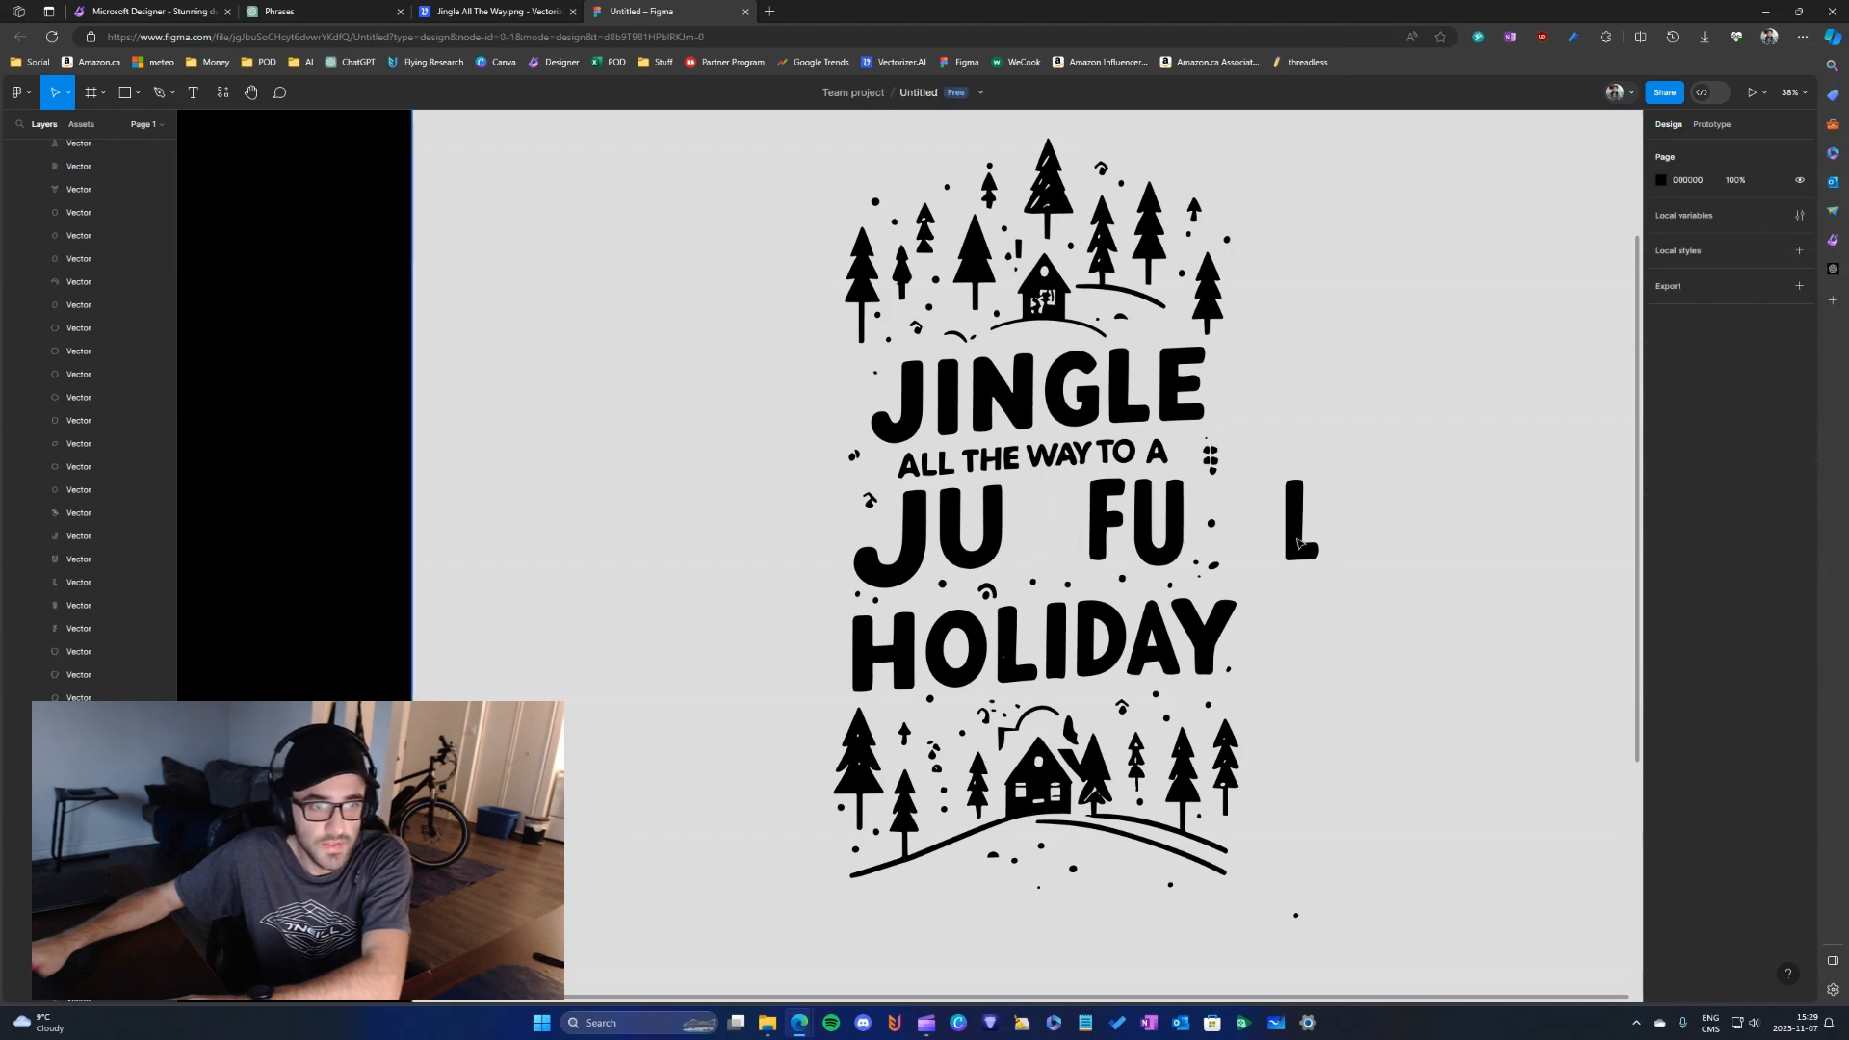
pyautogui.click(994, 560)
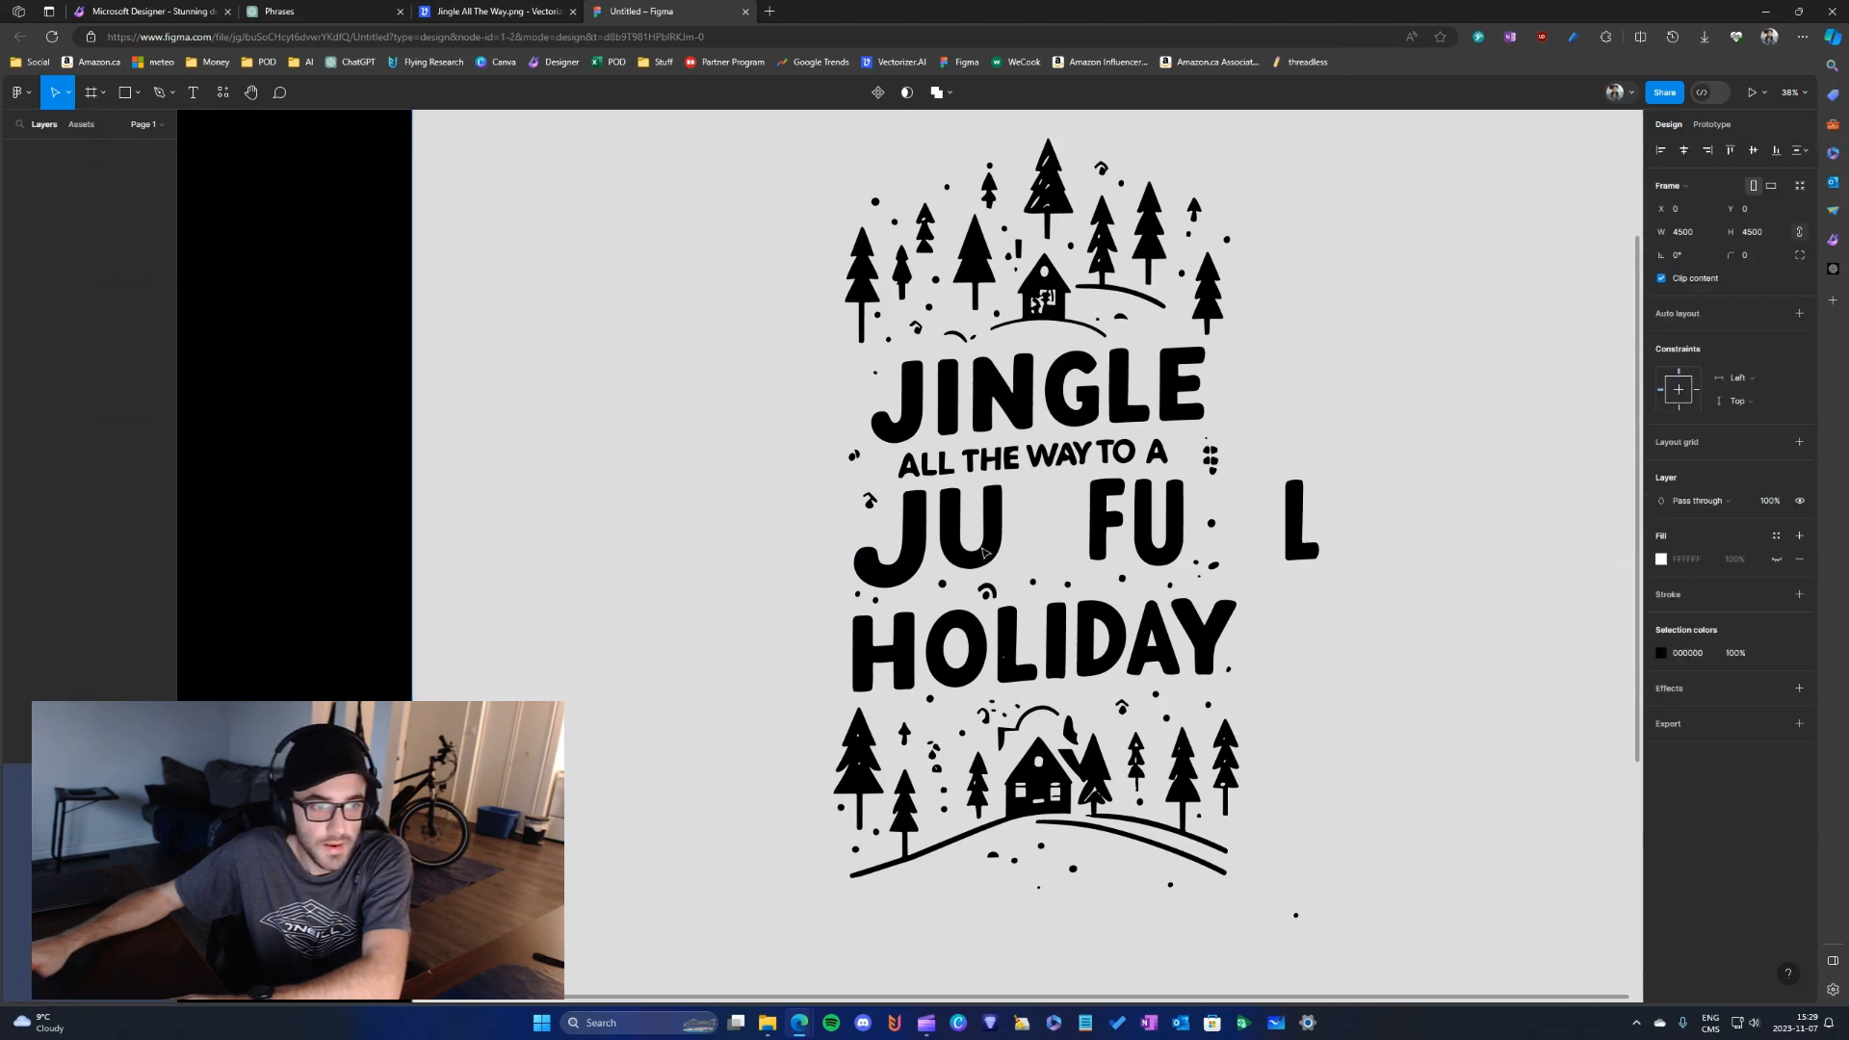
pyautogui.press('Delete')
# - Copy the O and the Y from HOLIDAY and place the copies after the J in the line above, forming JOYFU
pyautogui.click(967, 679)
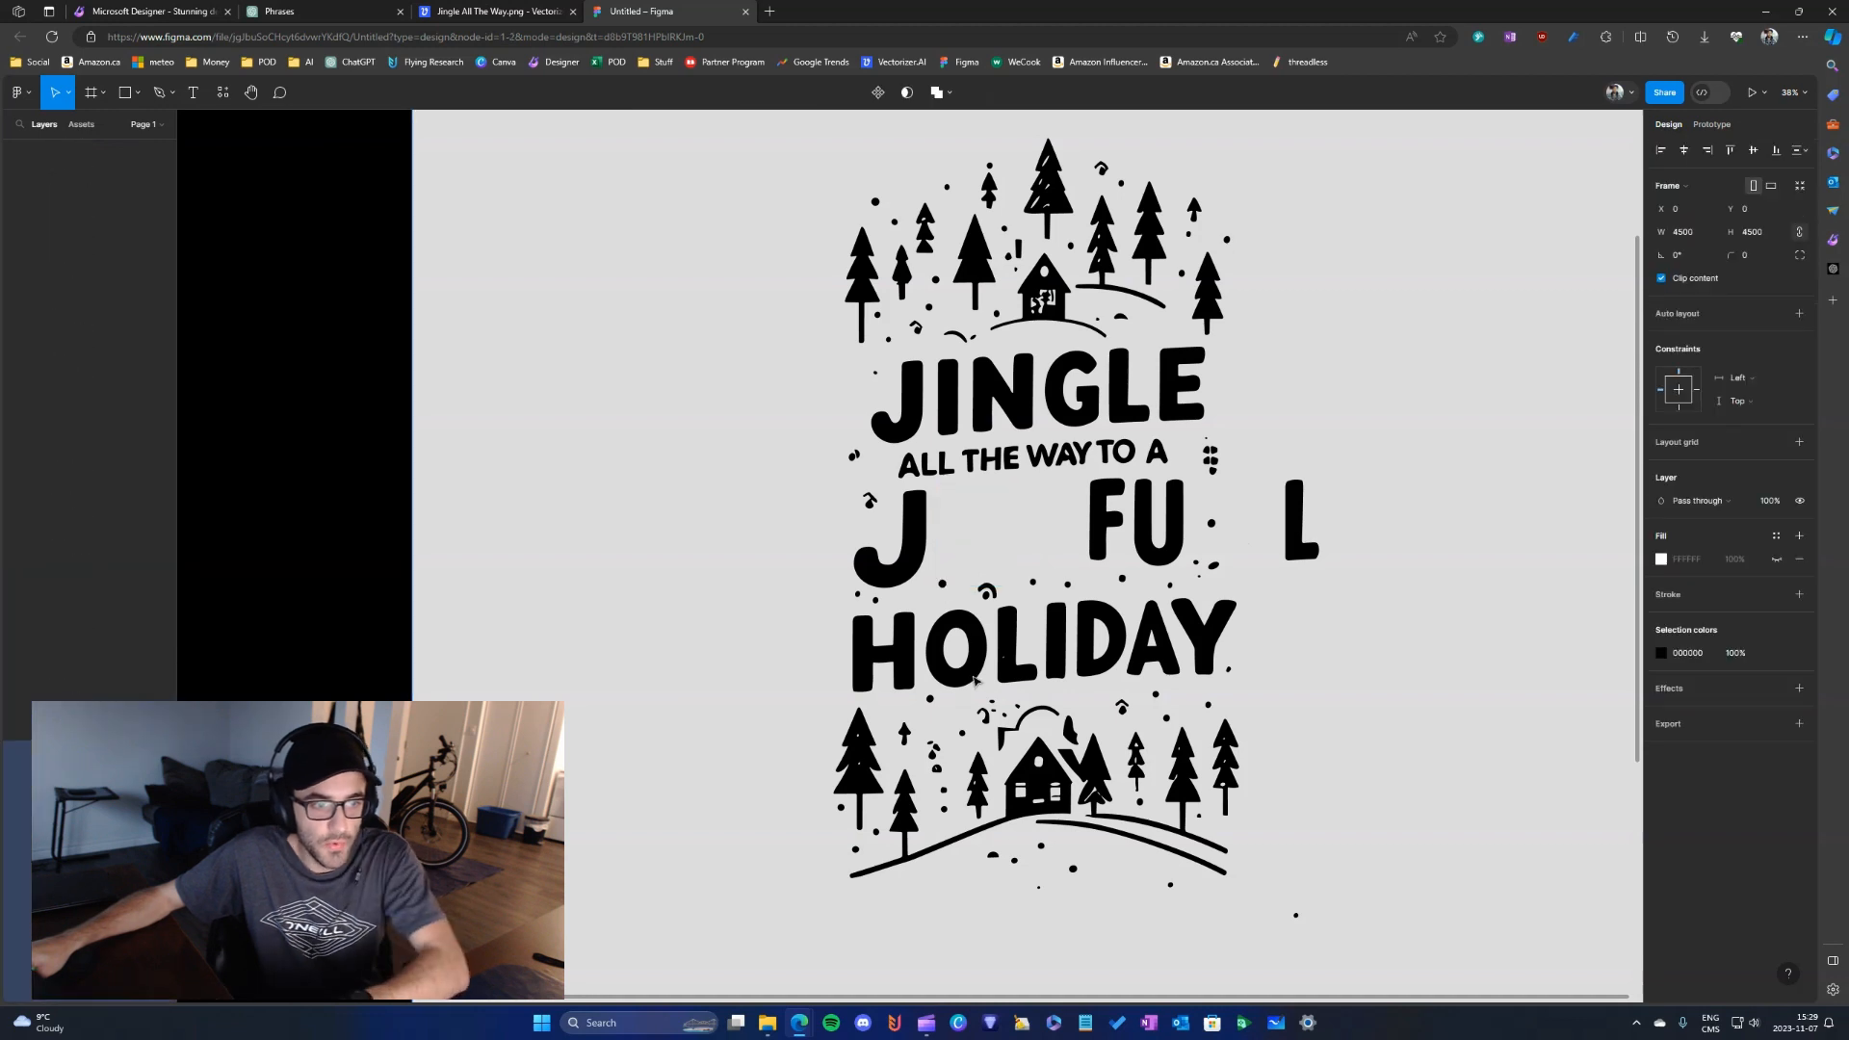
pyautogui.moveTo(967, 679); pyautogui.dragTo(974, 563)
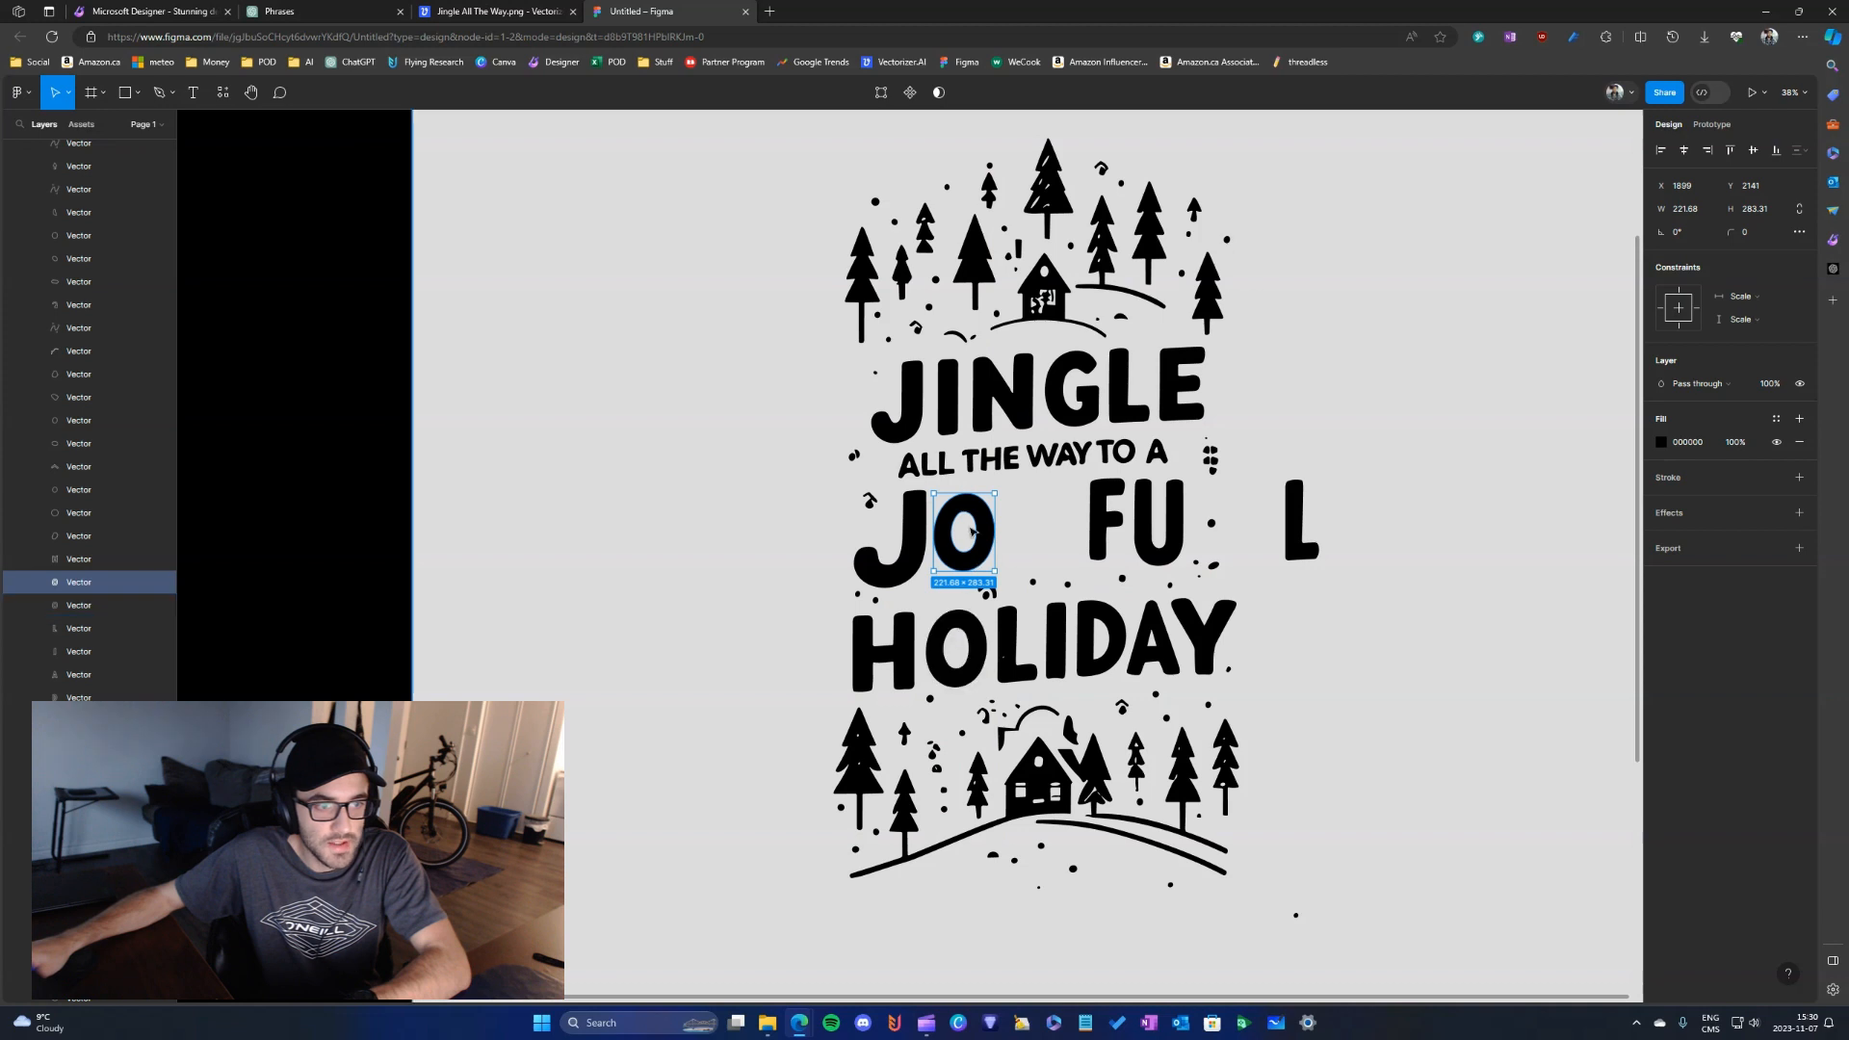
pyautogui.click(1322, 652)
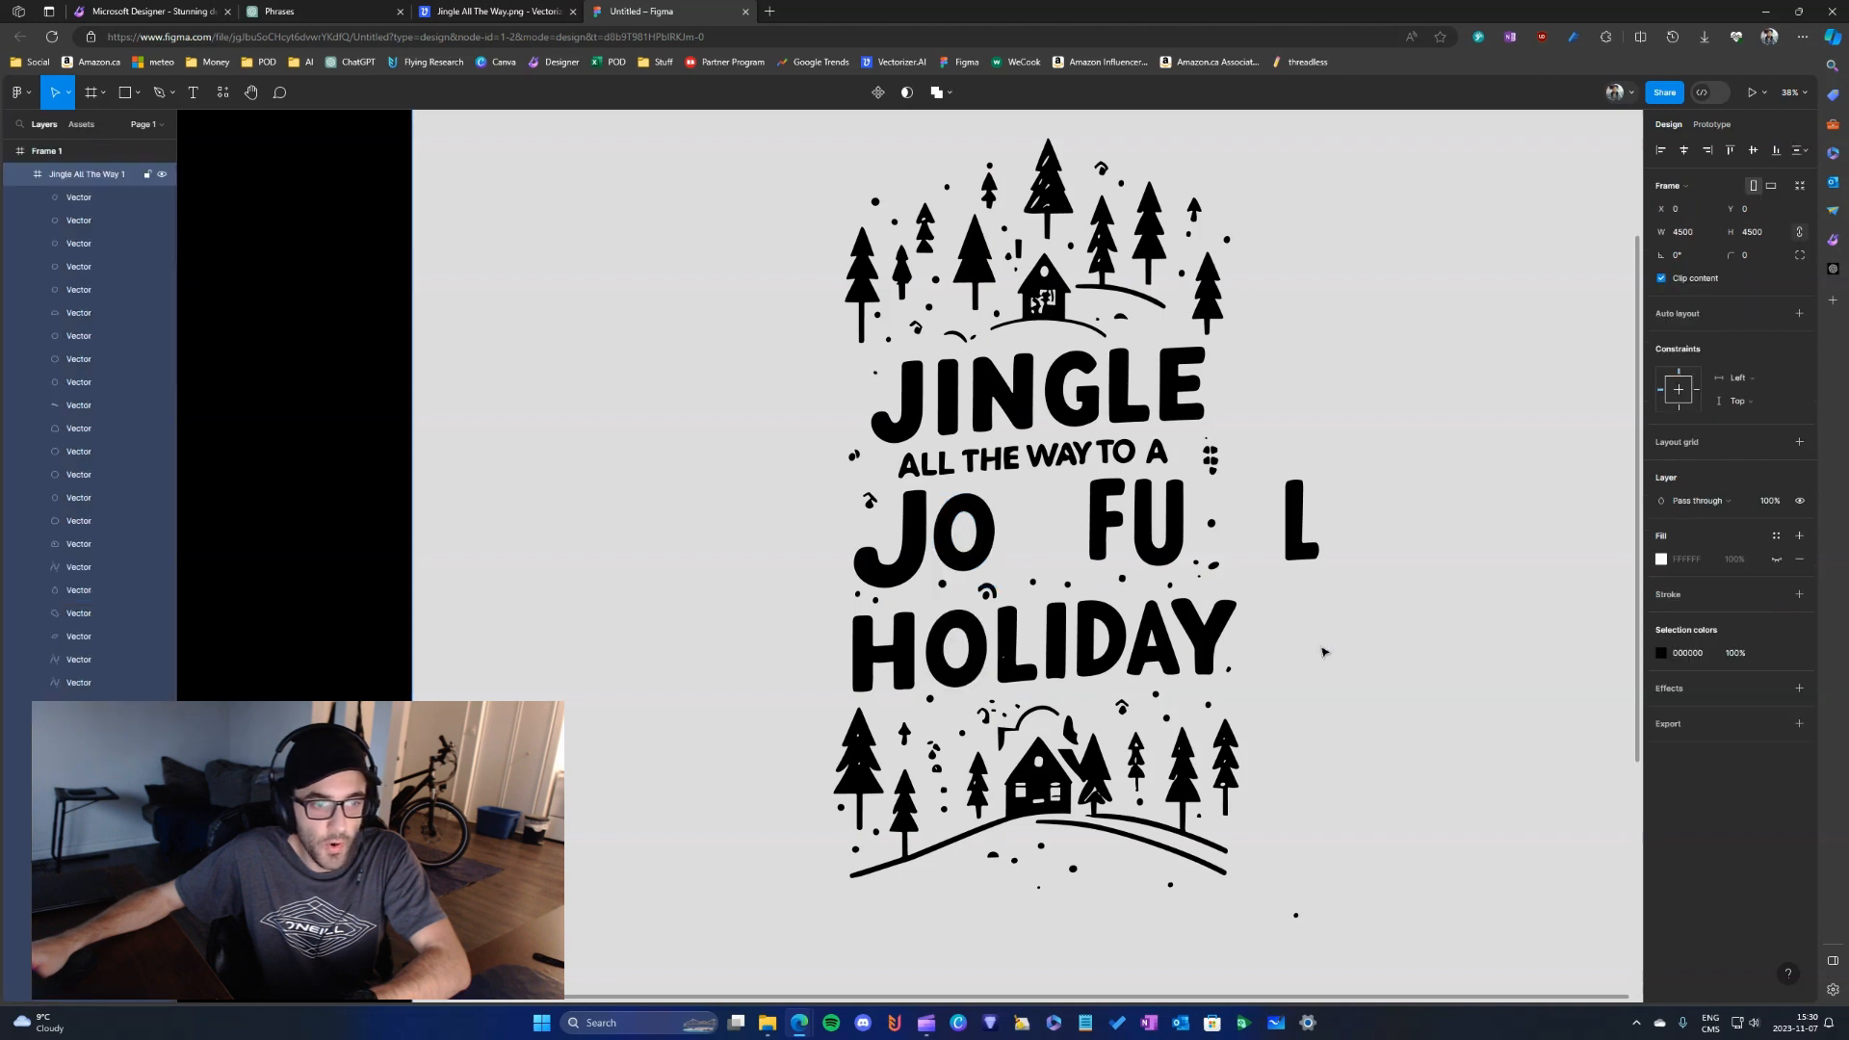
pyautogui.click(1207, 638)
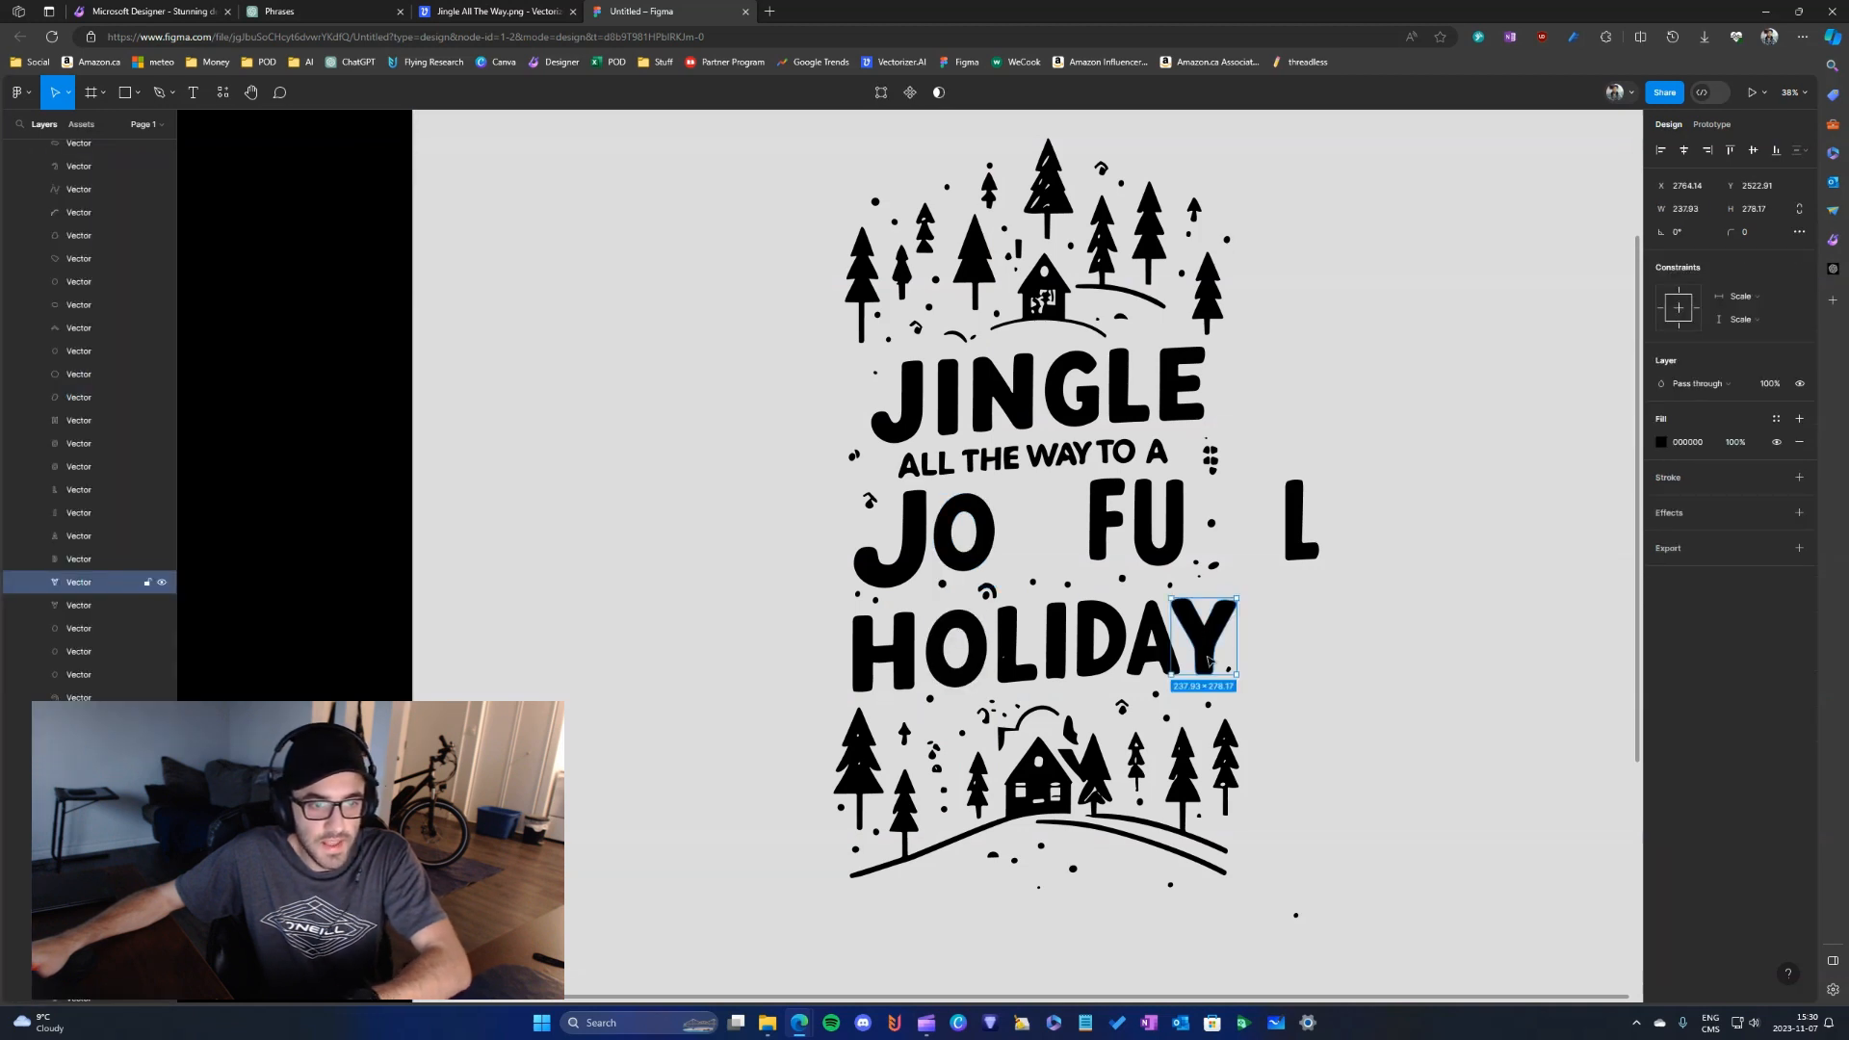
pyautogui.moveTo(1207, 639); pyautogui.dragTo(1132, 561)
# - Move the set-aside L to the end of JOYFU and shift the dot it overlaps slightly outward
pyautogui.click(1300, 545)
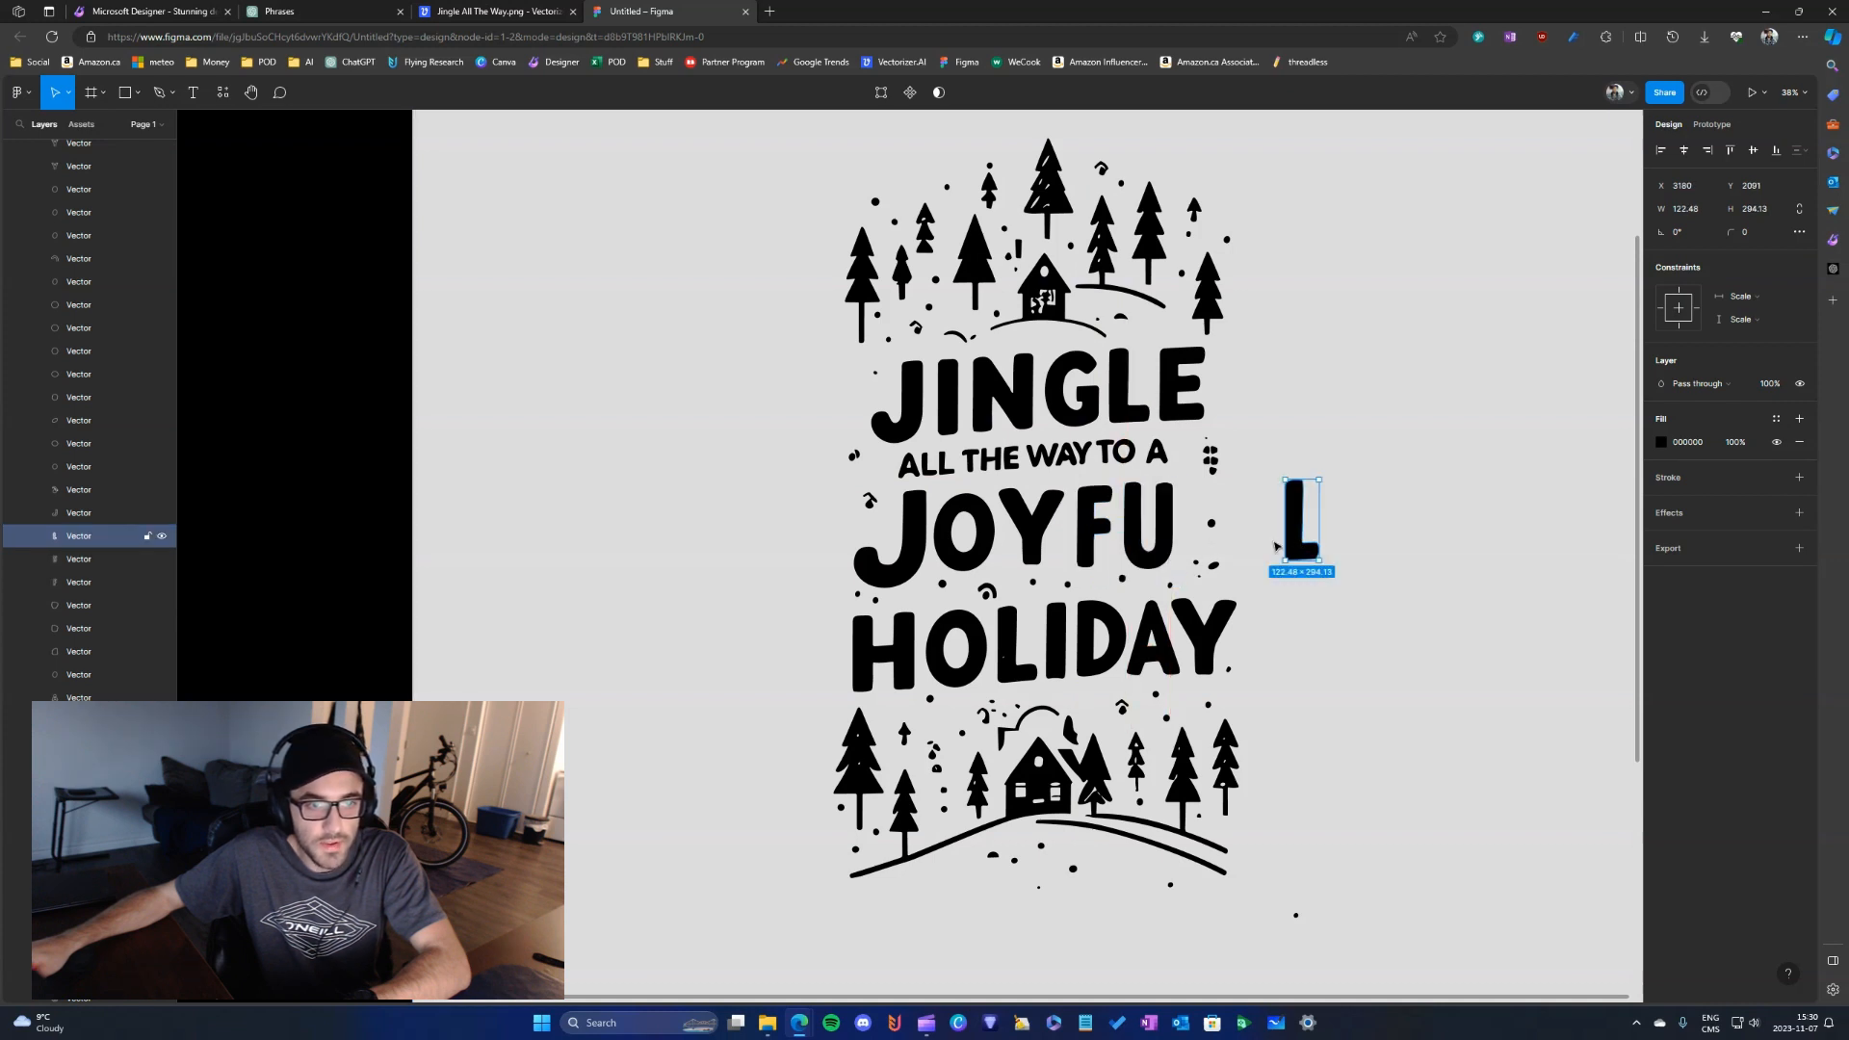
pyautogui.moveTo(1275, 546); pyautogui.dragTo(1205, 544)
pyautogui.click(1221, 528)
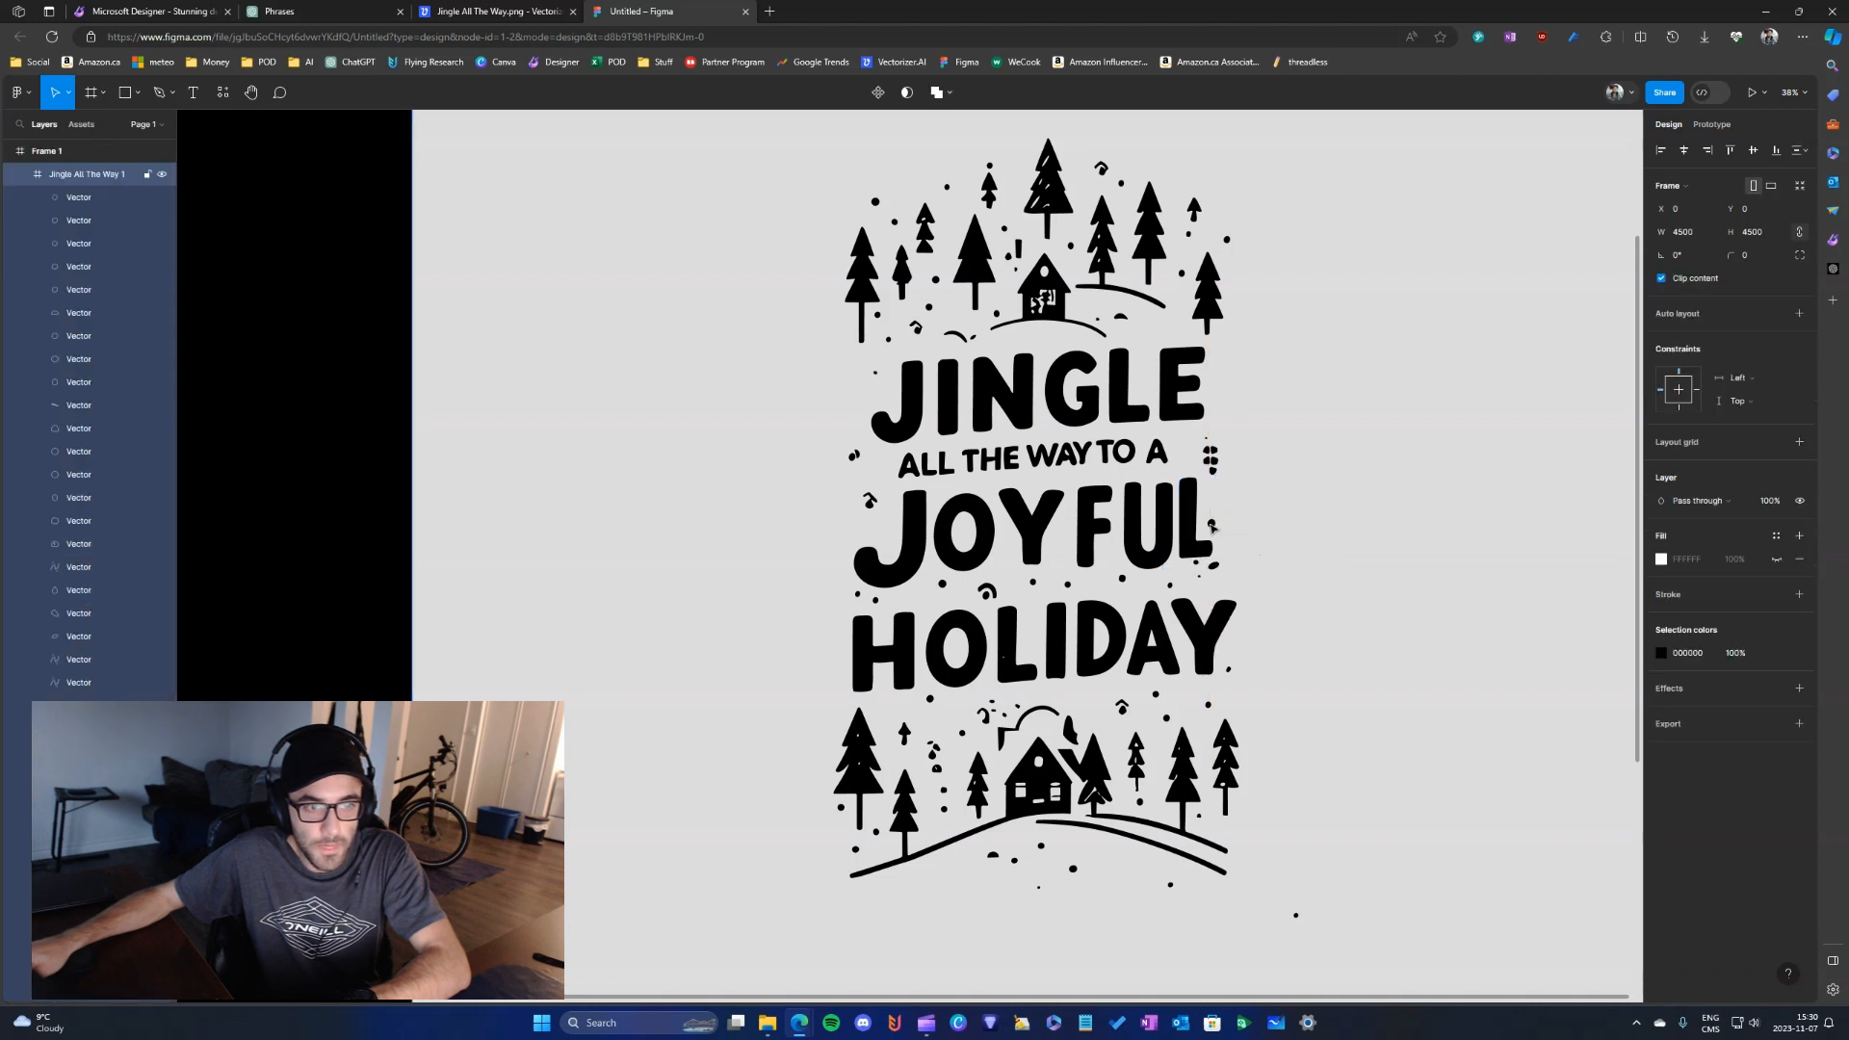
pyautogui.doubleClick(1213, 525)
pyautogui.moveTo(1213, 525); pyautogui.dragTo(1219, 521)
pyautogui.click(1196, 546)
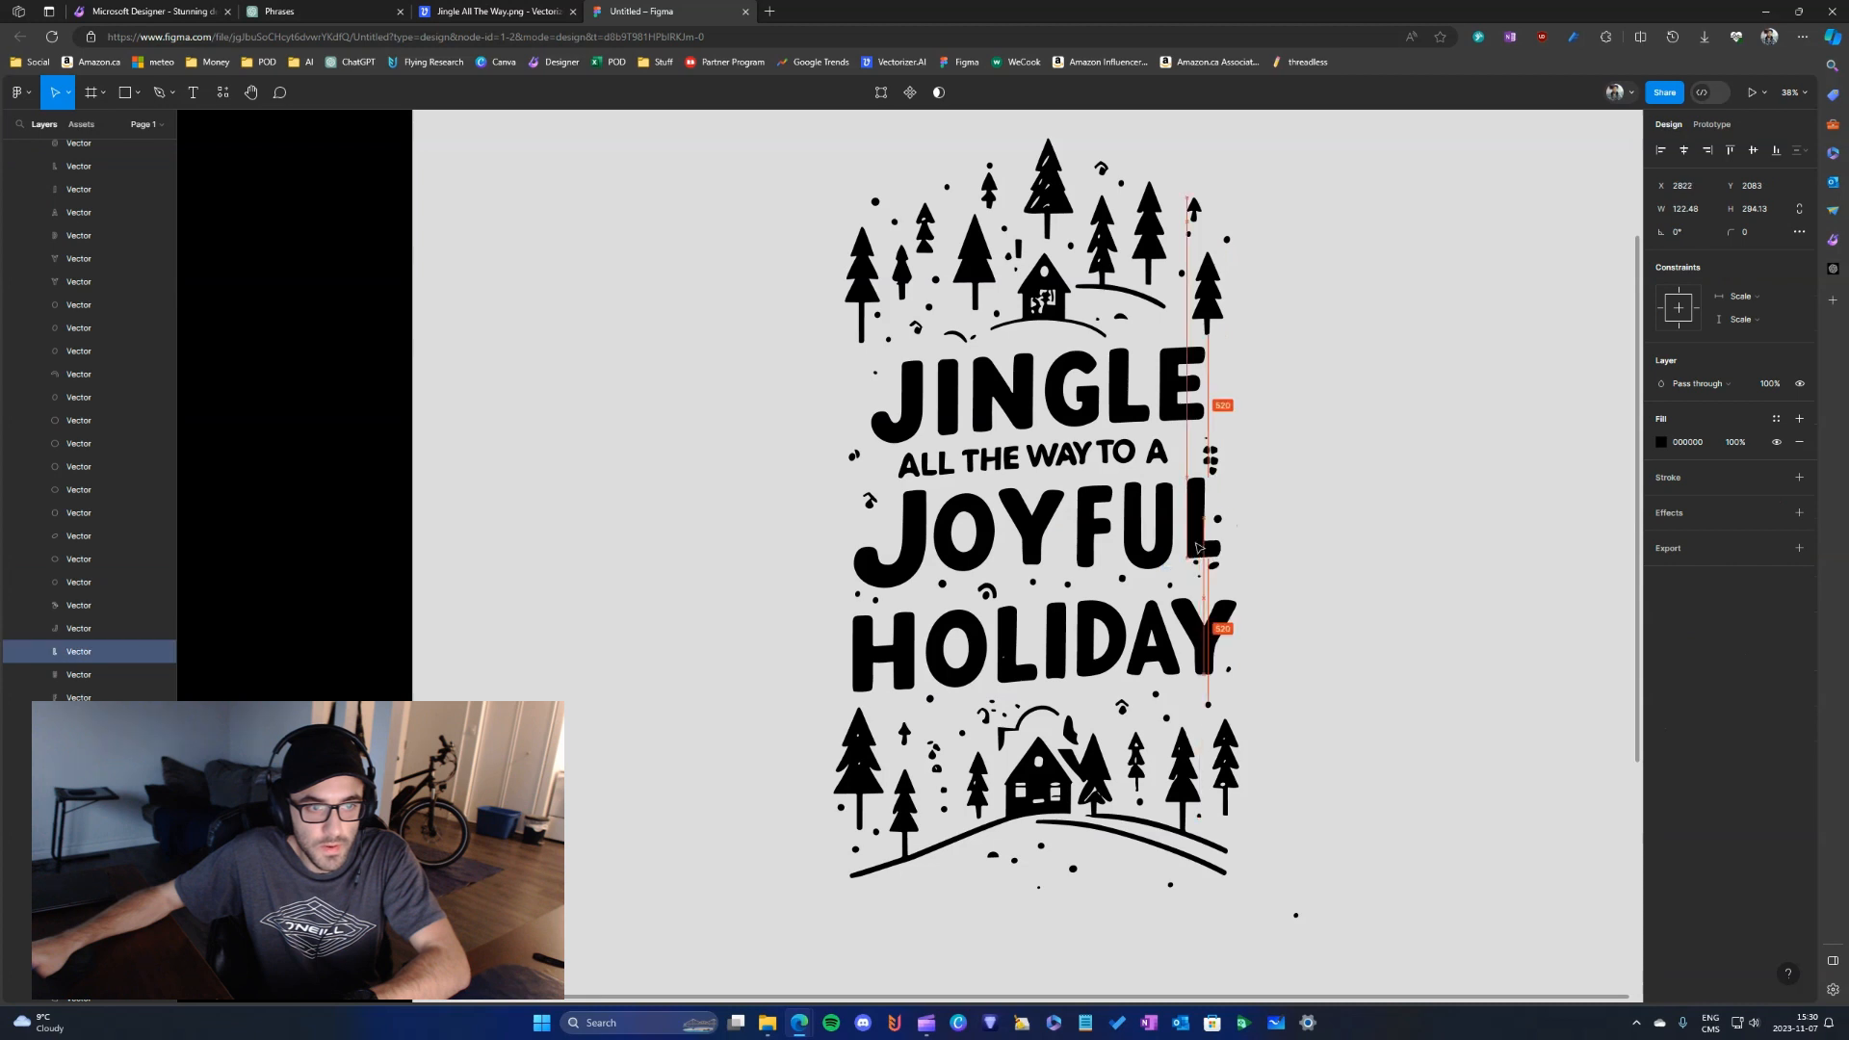
pyautogui.click(1323, 571)
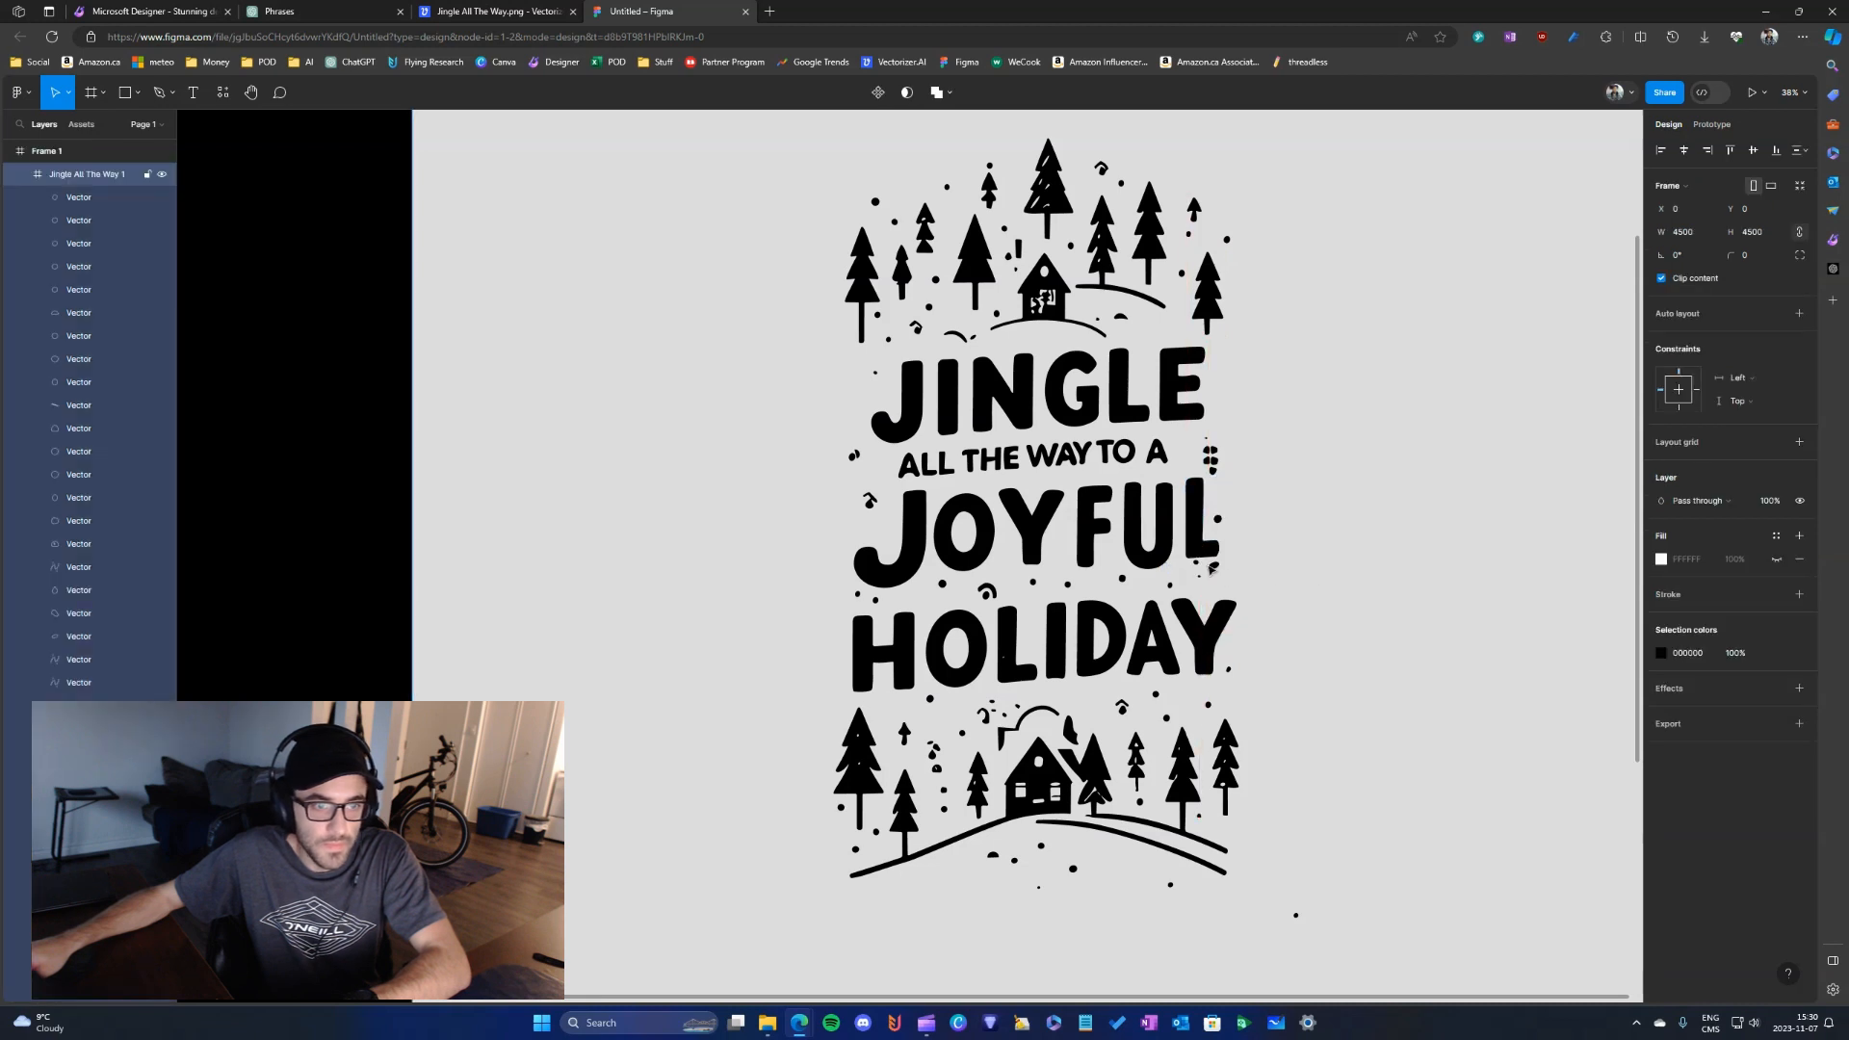
# - Move the two specks beneath the L of JOYFUL clear of it and reposition the L at X 2800, Y 2105
pyautogui.scroll(5, 1233, 585)
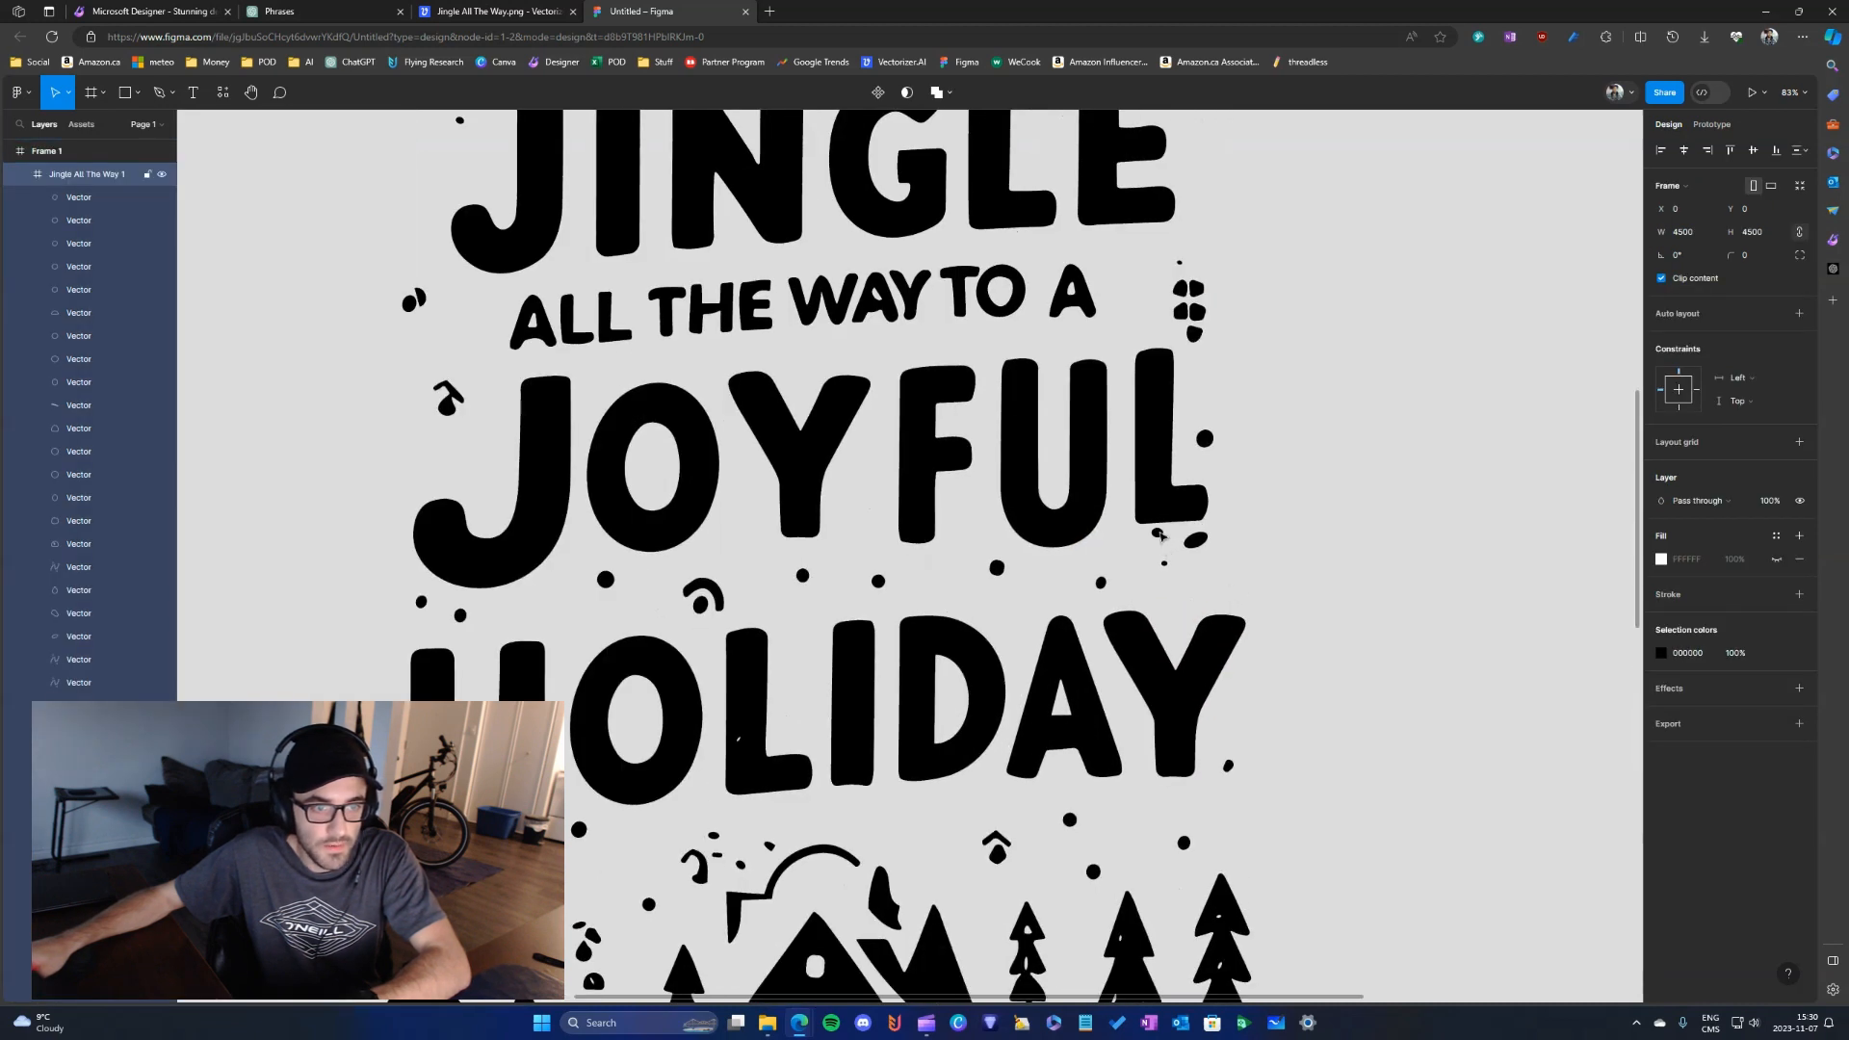
pyautogui.click(1161, 538)
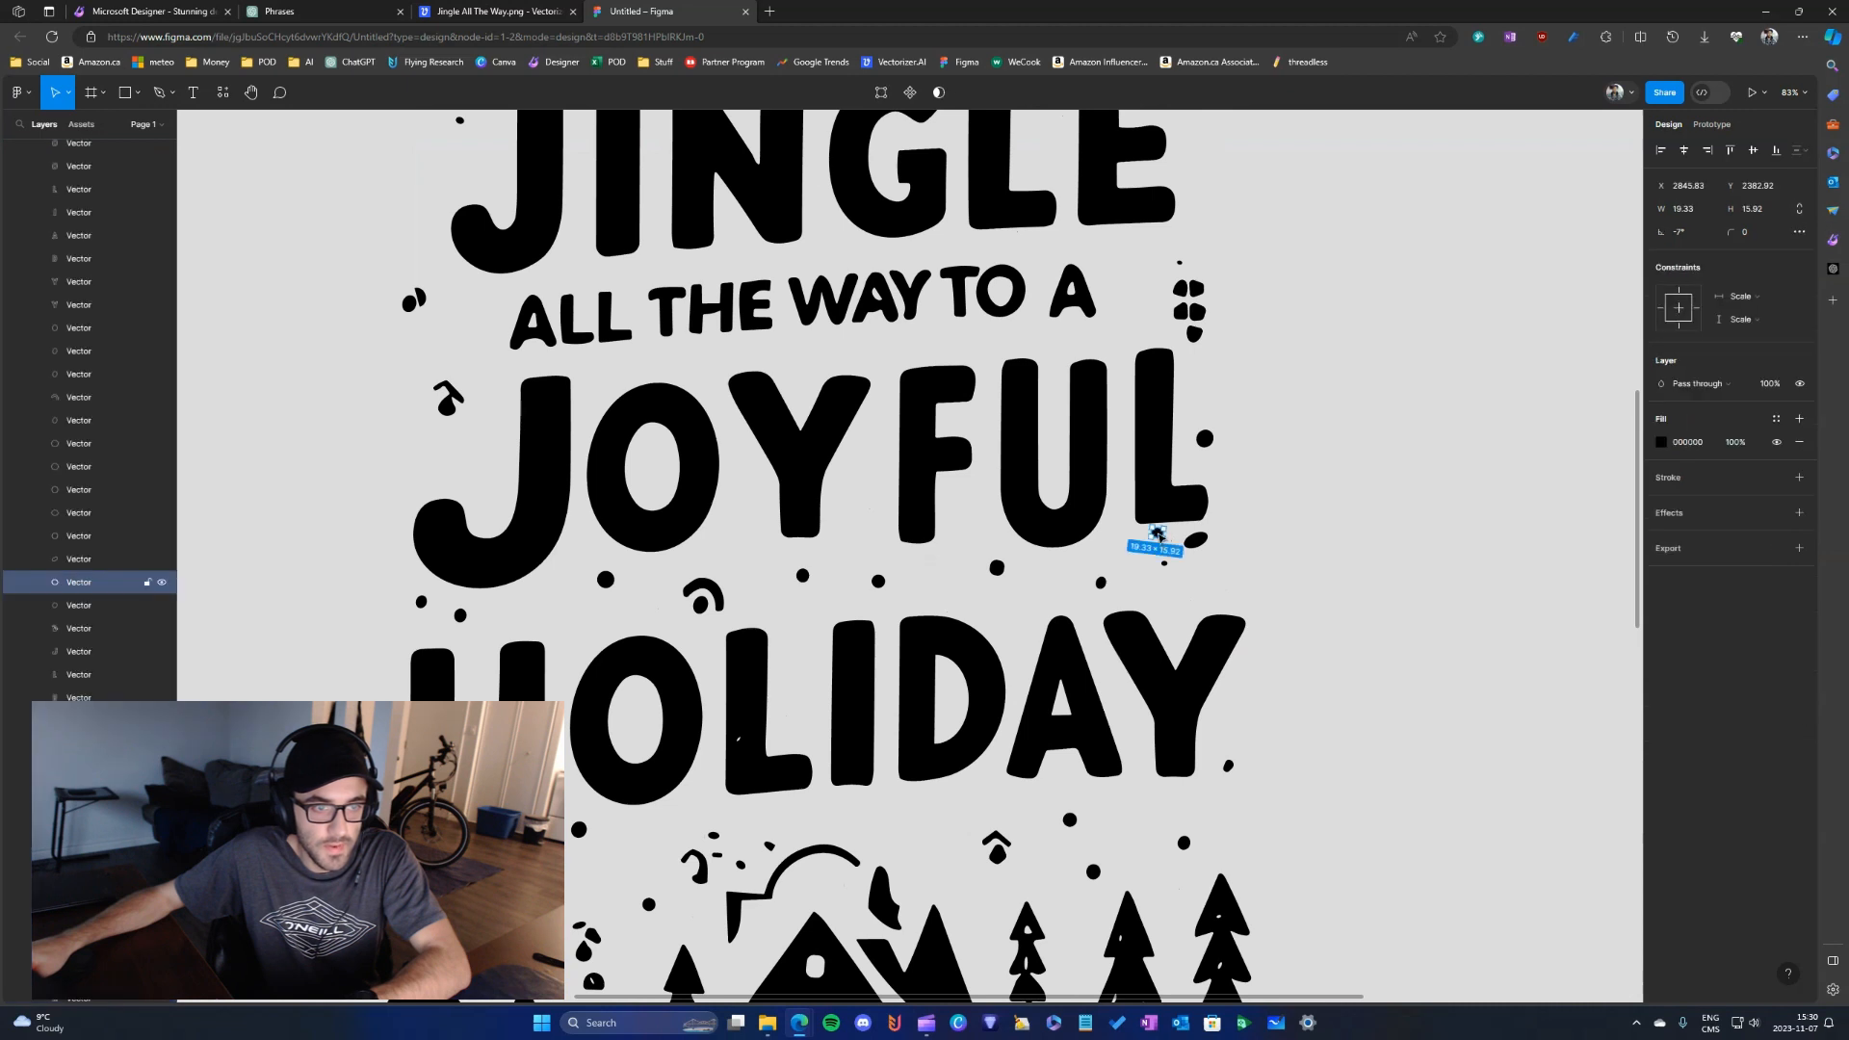
pyautogui.click(1194, 547)
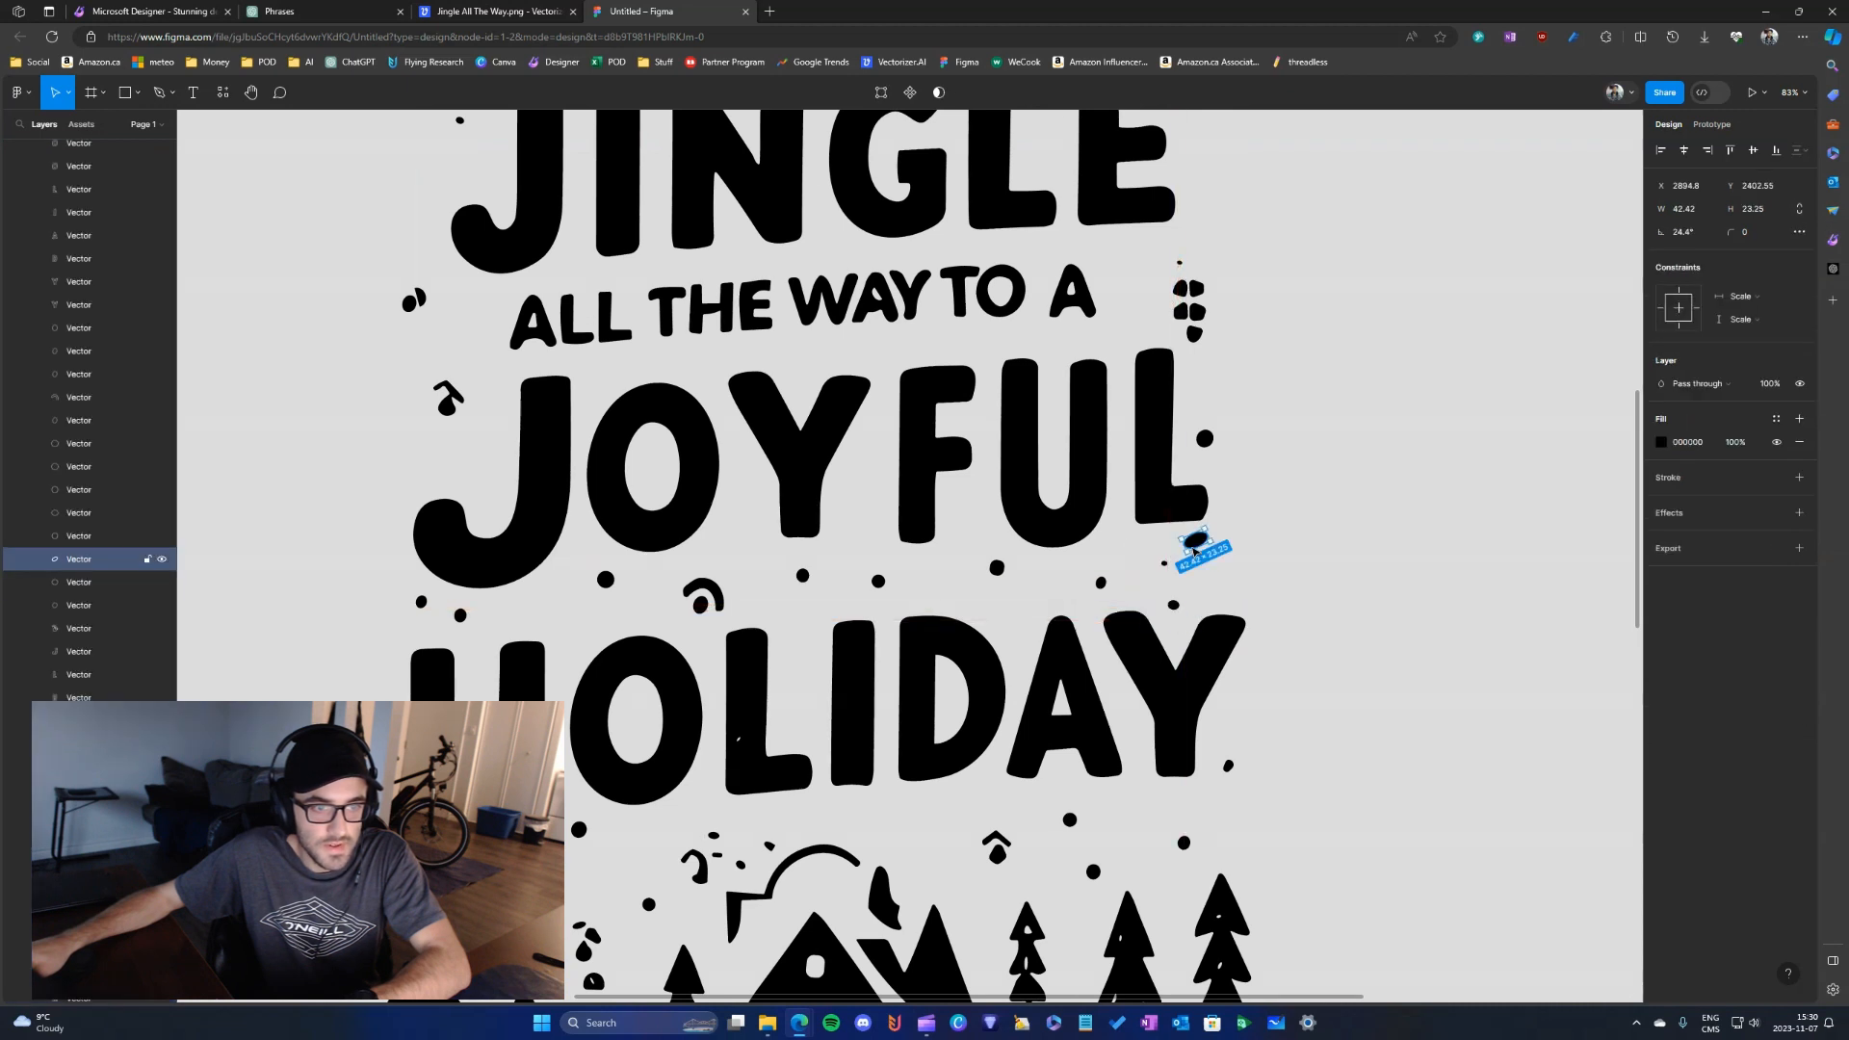
pyautogui.moveTo(1197, 549); pyautogui.dragTo(1148, 536)
pyautogui.click(1157, 524)
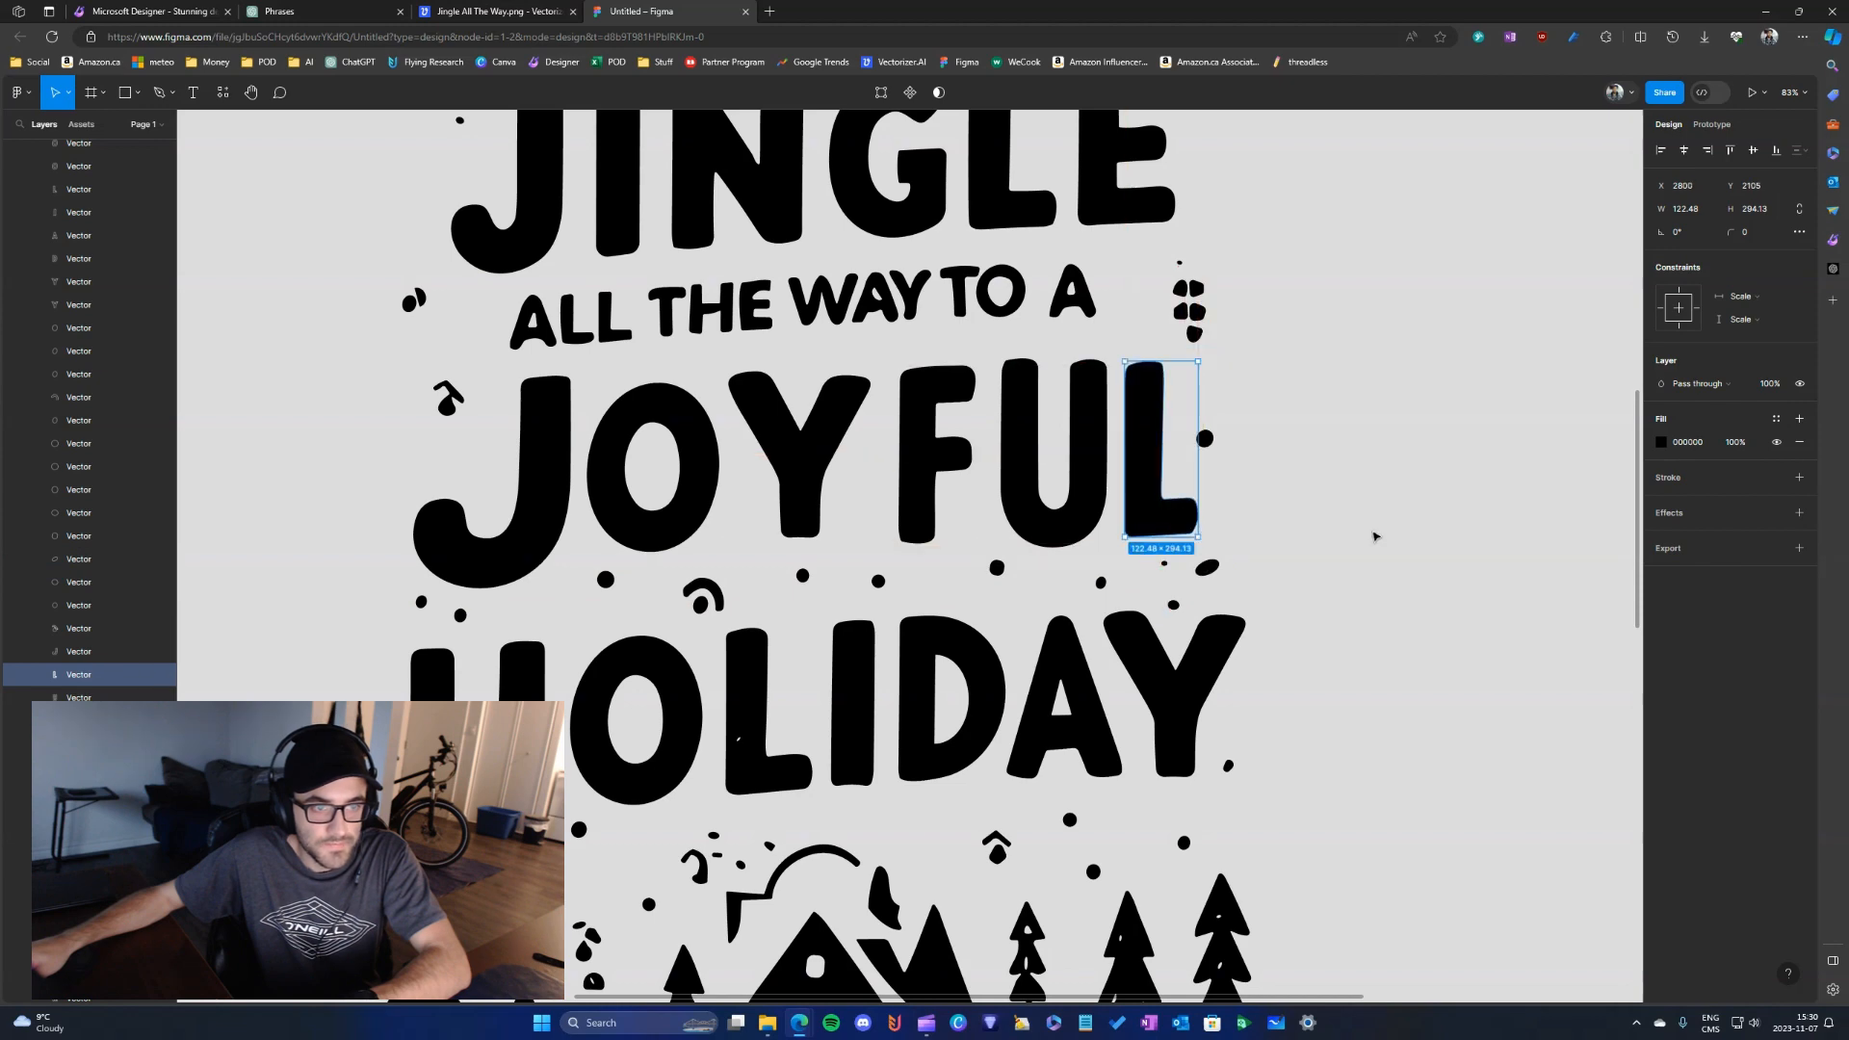
pyautogui.click(1375, 537)
# - Move the stray dot below the artwork to the gap between HOLIDAY and the house, about X 2448, Y 2858
pyautogui.scroll(-5, 1192, 541)
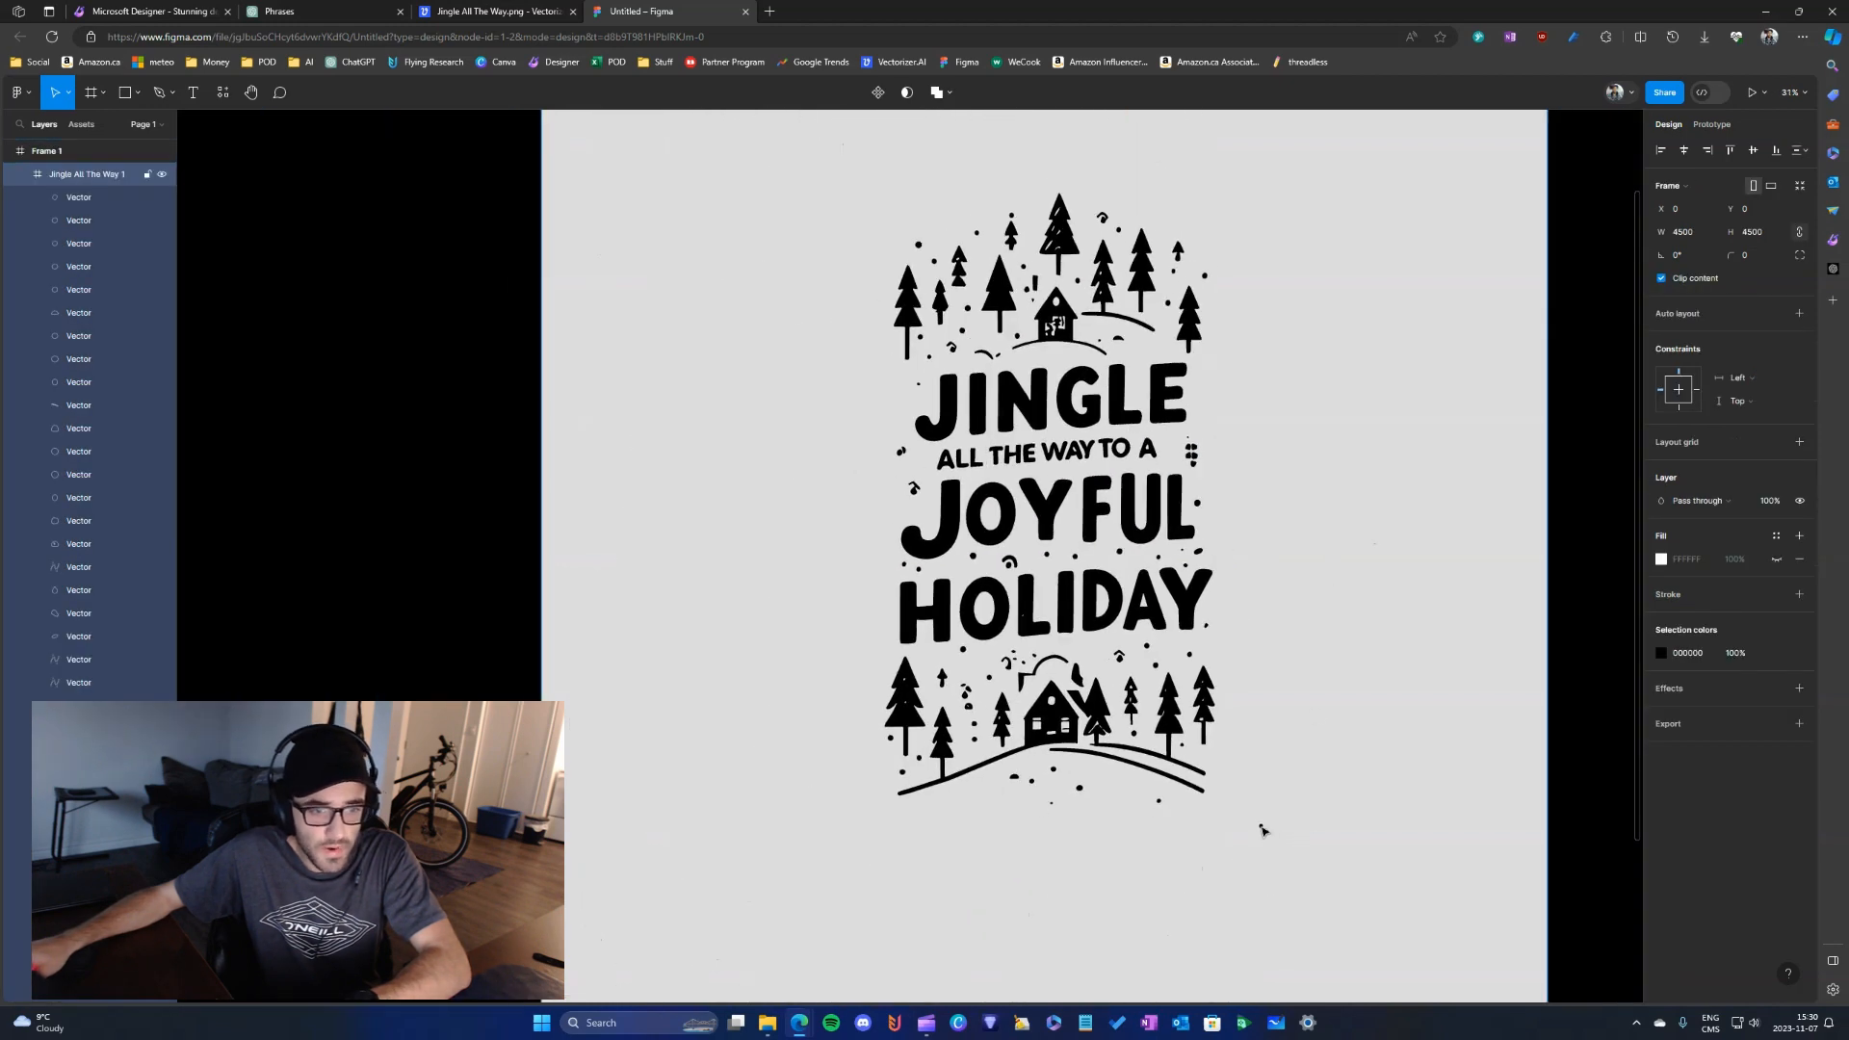
pyautogui.scroll(5, 1261, 828)
pyautogui.click(1164, 859)
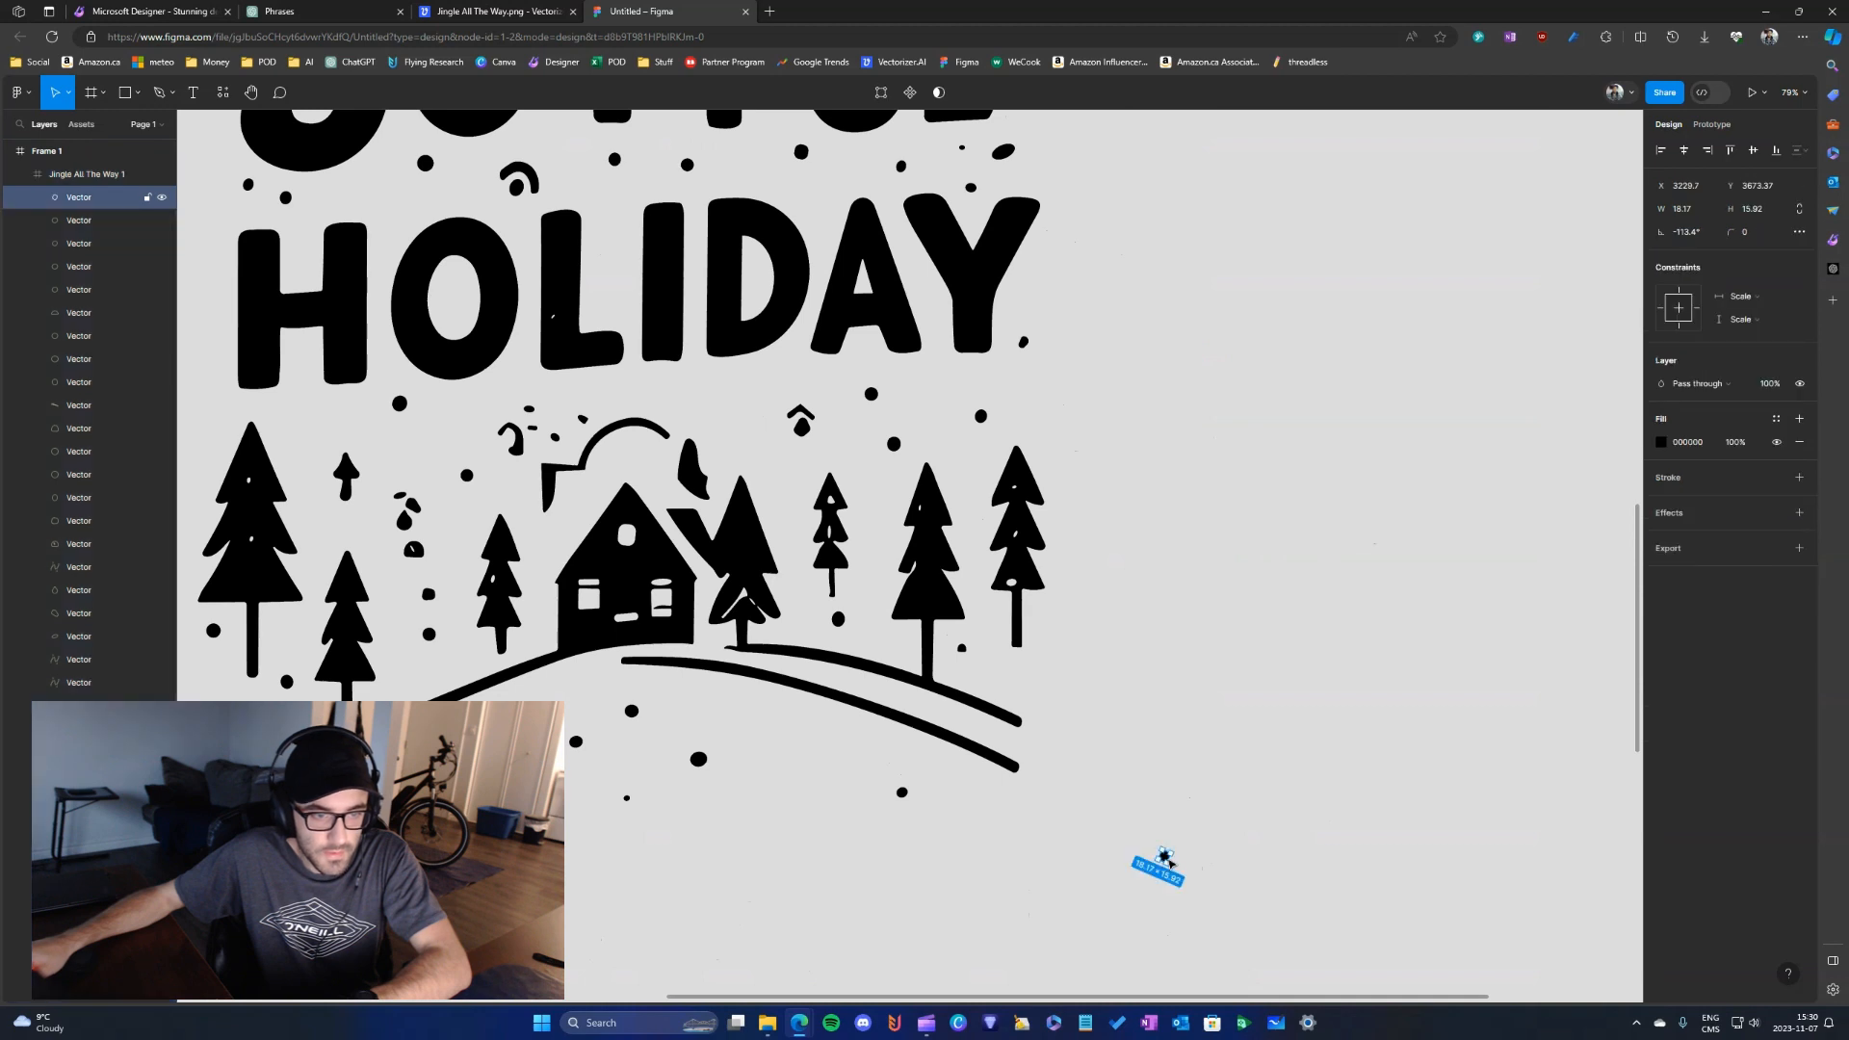
pyautogui.moveTo(1165, 859); pyautogui.dragTo(709, 400)
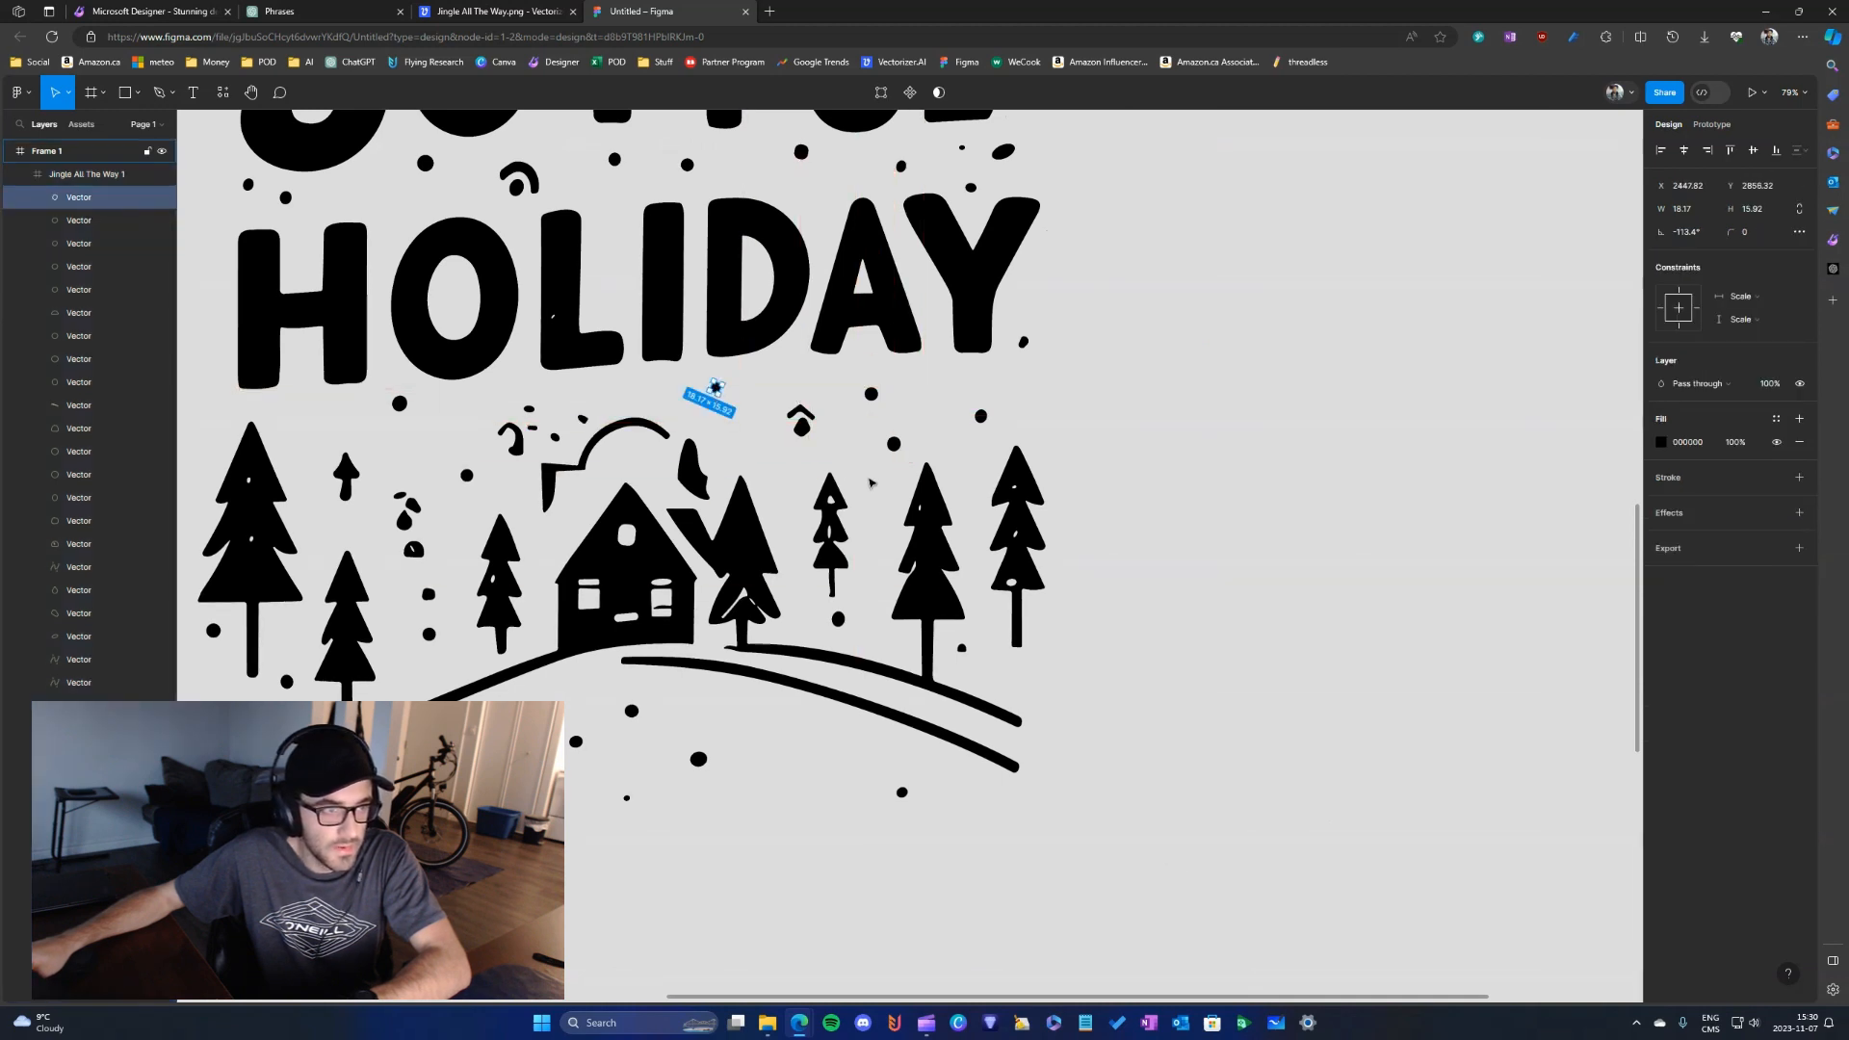
pyautogui.scroll(-3, 998, 517)
pyautogui.scroll(-4, 997, 517)
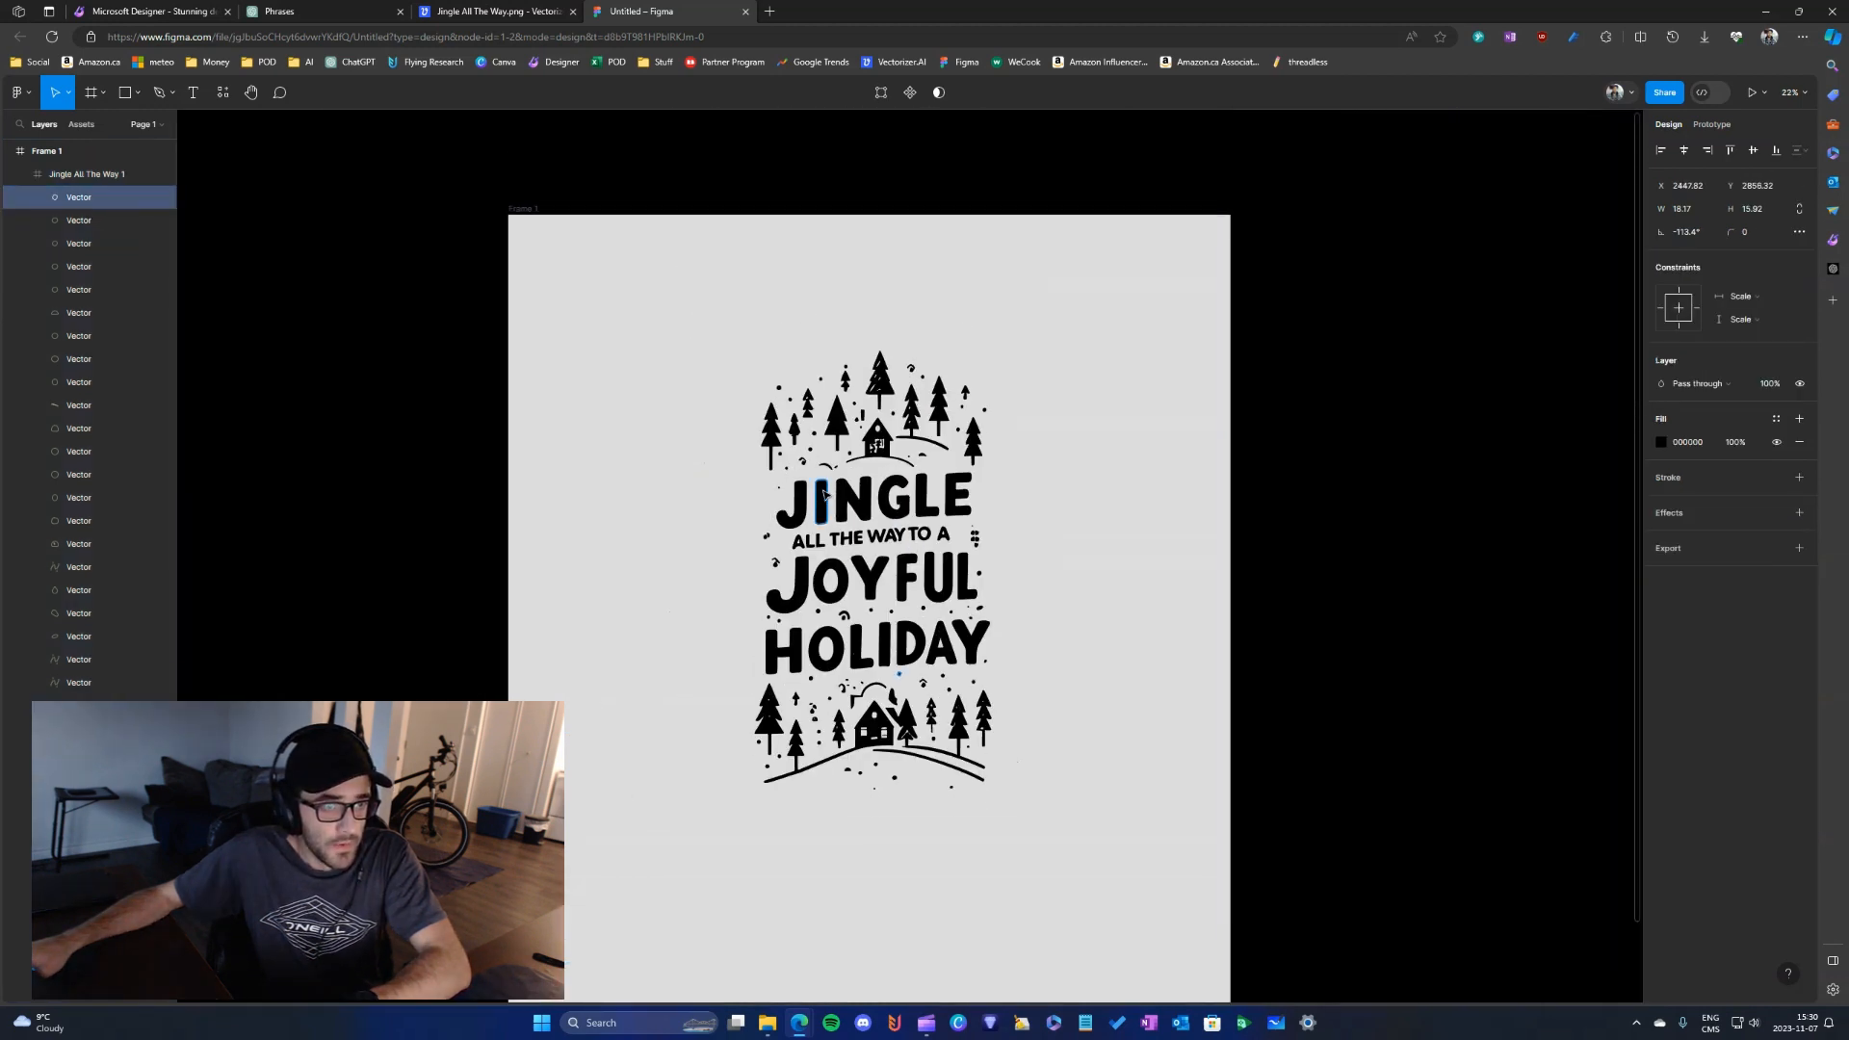
# - Select all the artwork vectors and shift them slightly left to centre them horizontally in their 4500-wide frame
pyautogui.scroll(2, 891, 537)
pyautogui.click(628, 349)
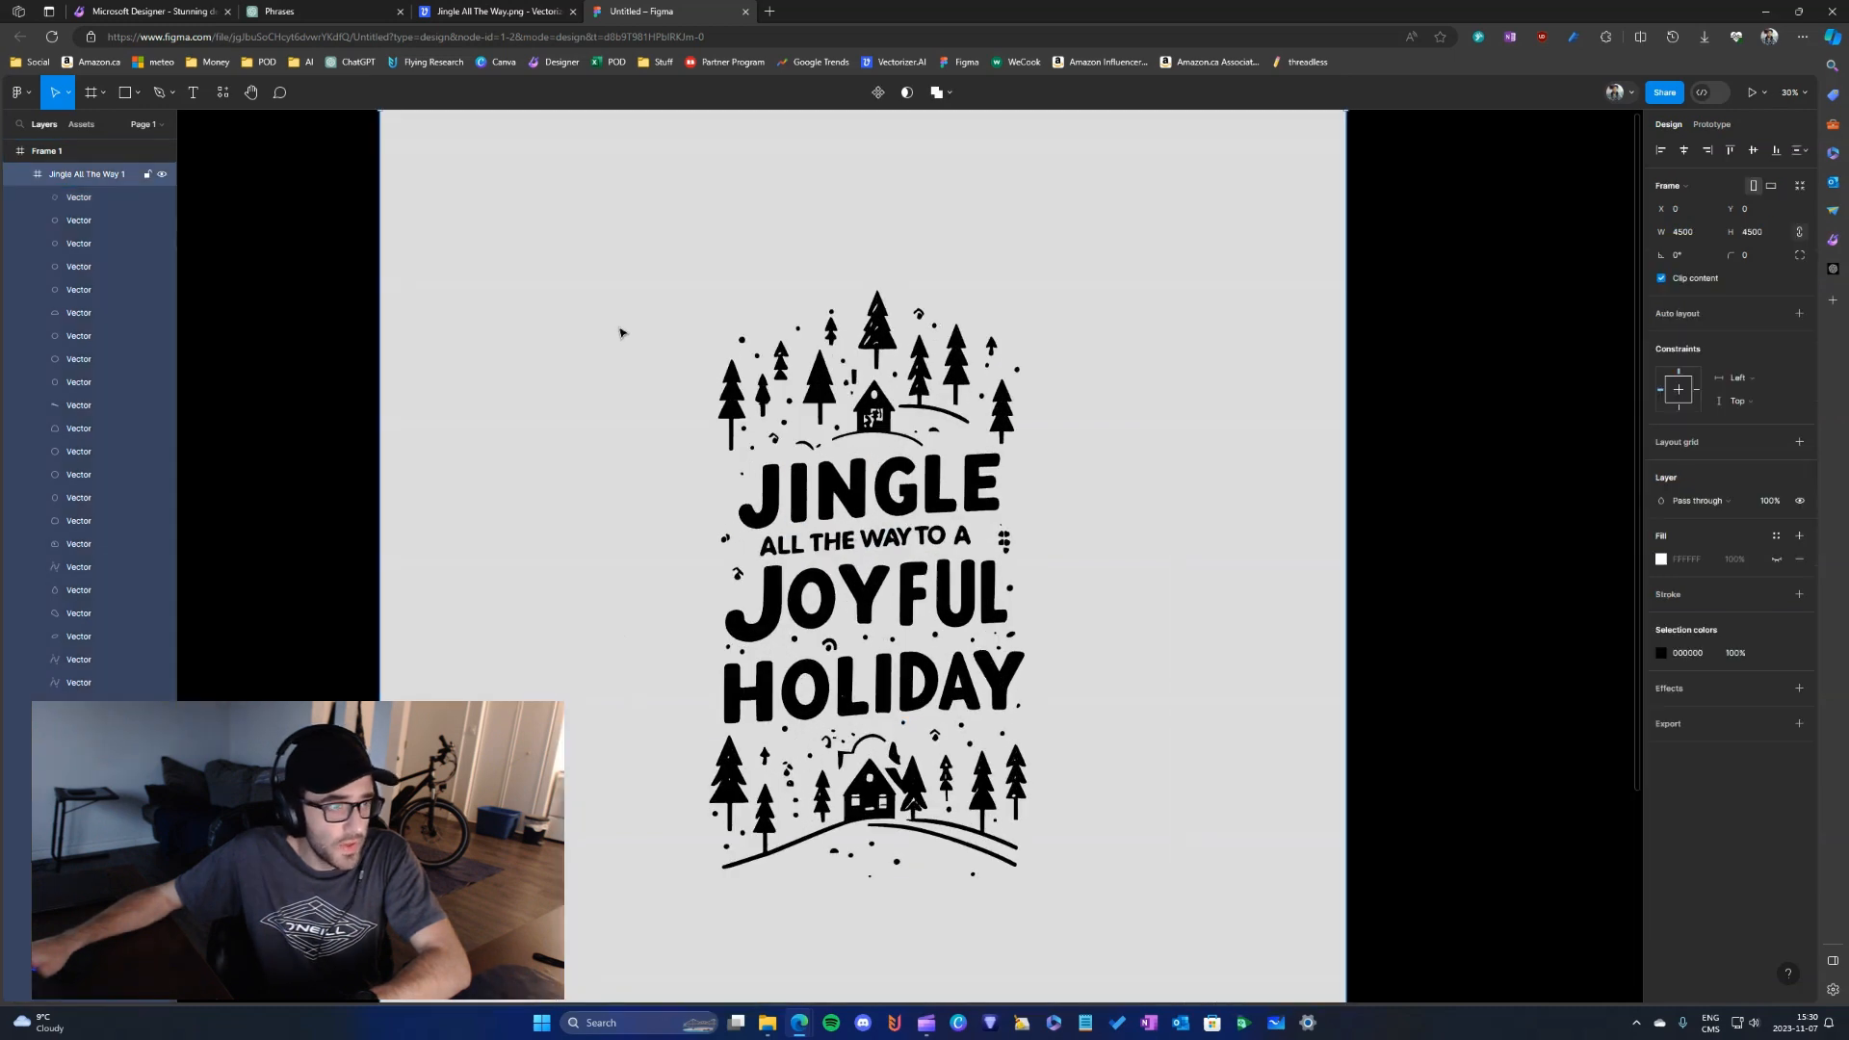
pyautogui.moveTo(591, 261); pyautogui.dragTo(1146, 884)
pyautogui.scroll(-1, 986, 369)
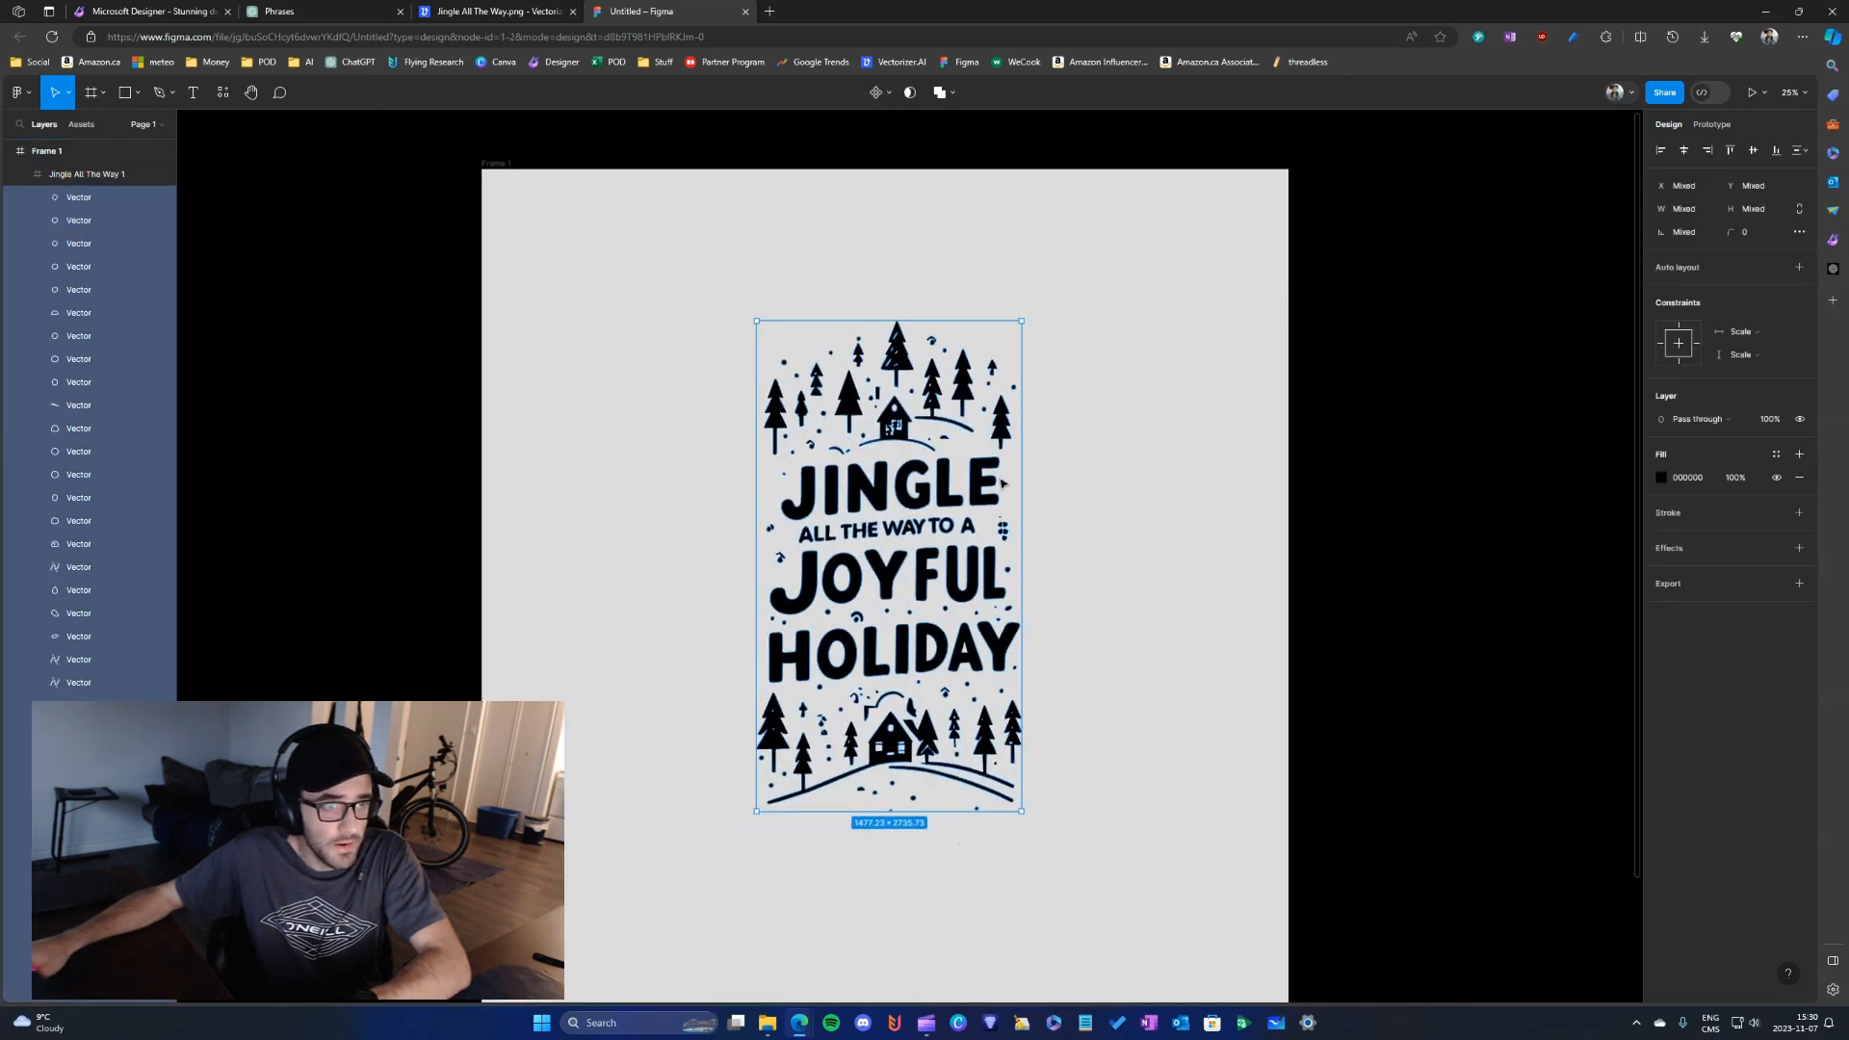
pyautogui.moveTo(986, 369); pyautogui.dragTo(974, 366)
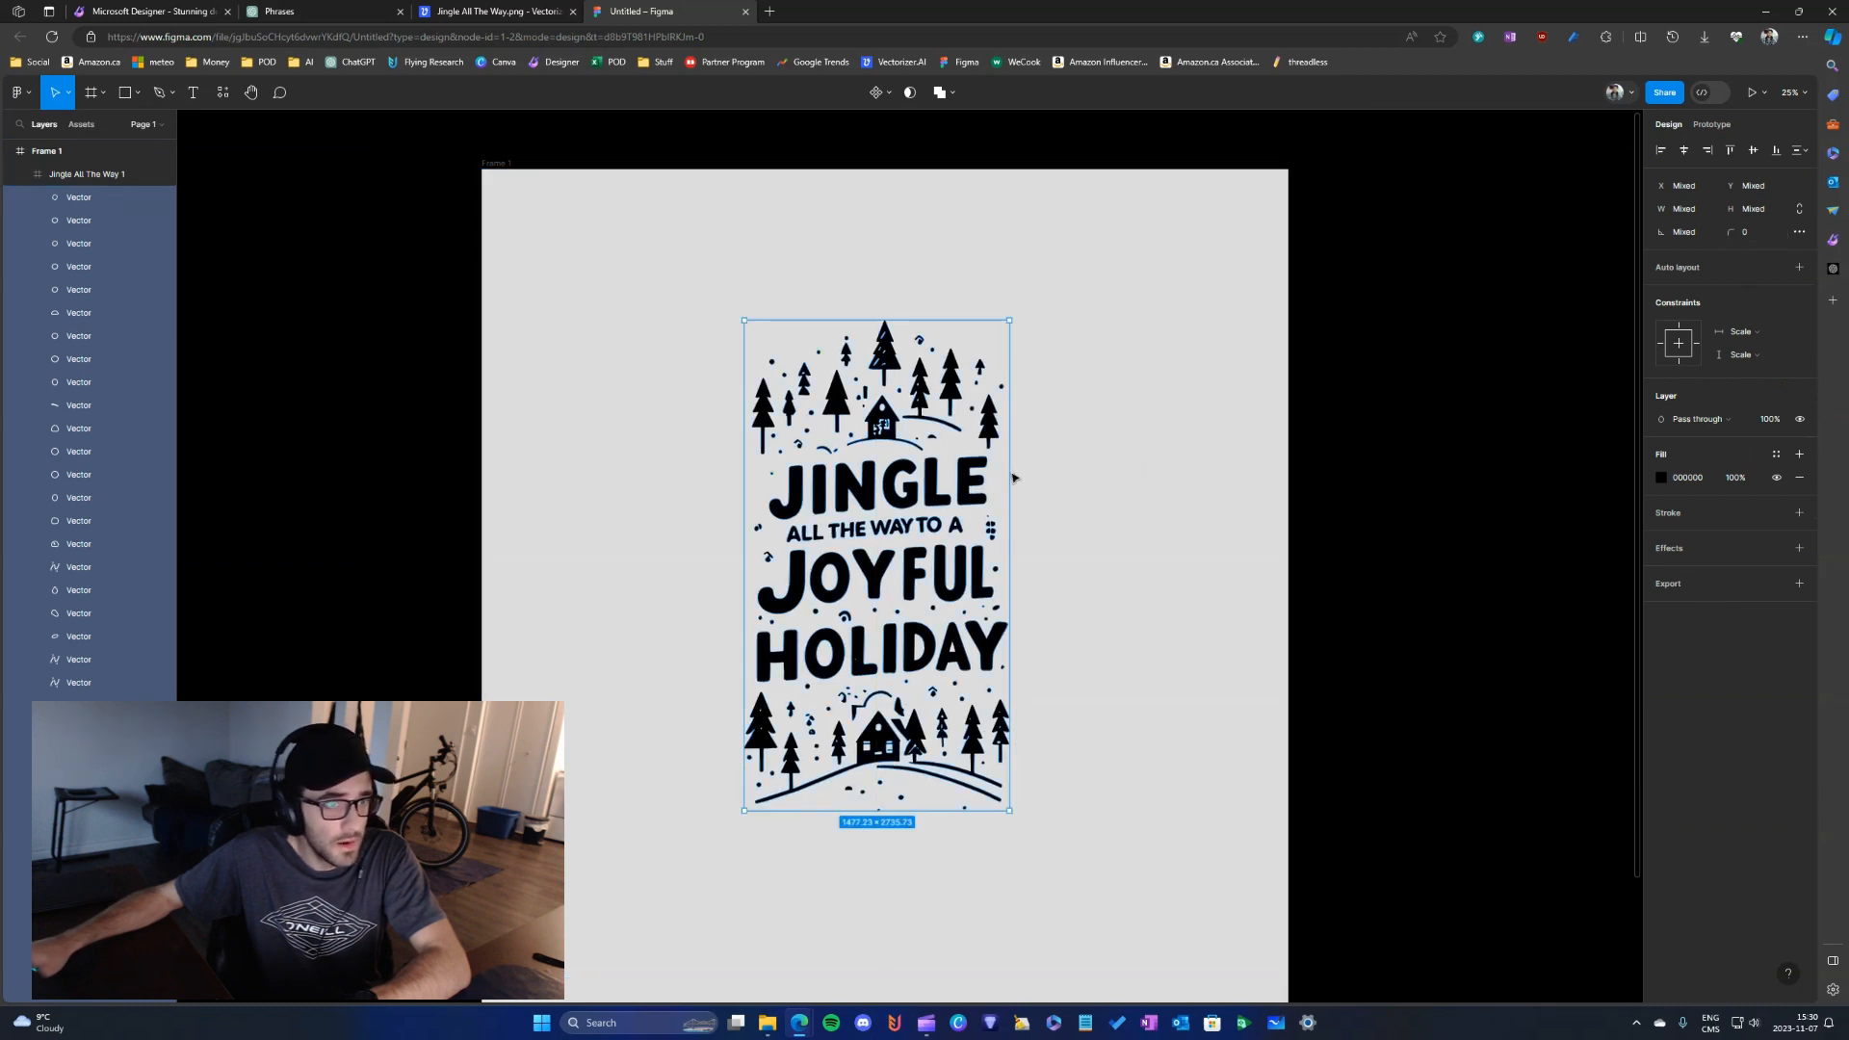
pyautogui.click(1175, 467)
pyautogui.scroll(-3, 712, 443)
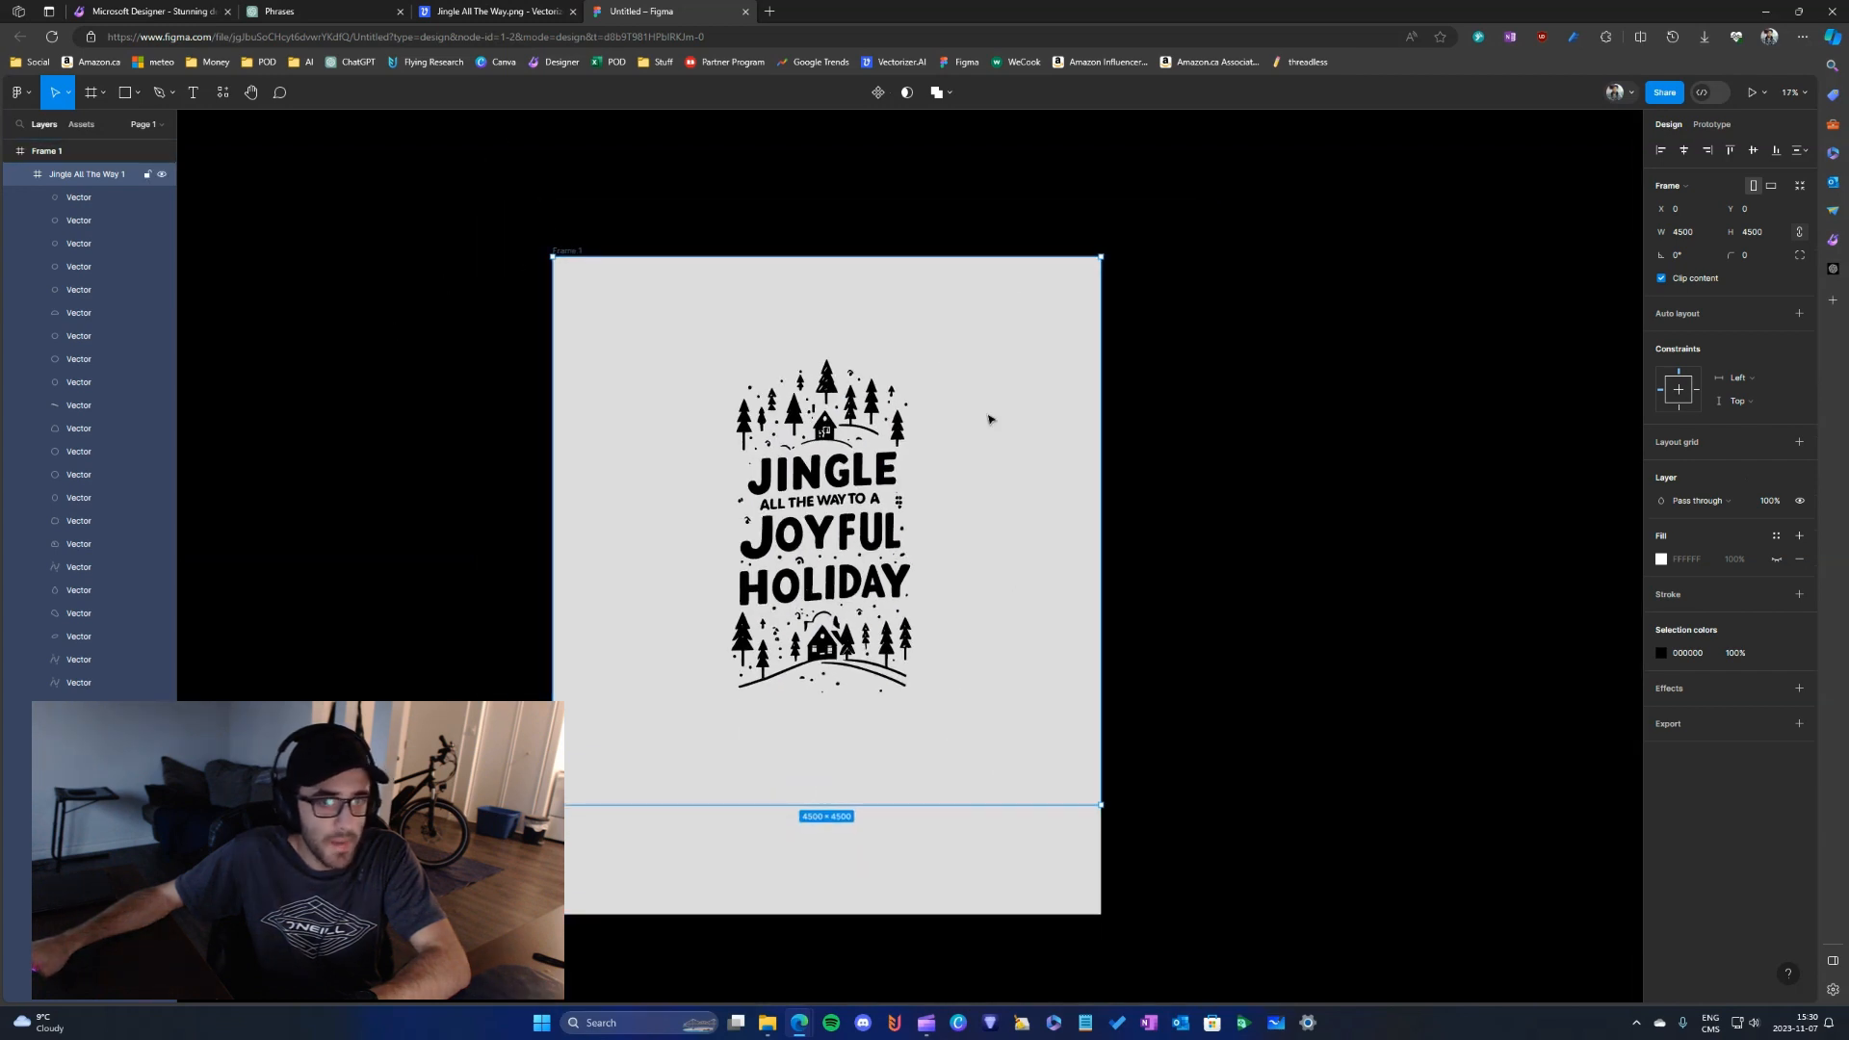
# - Enlarge the Jingle All The Way 1 frame proportionally, trying a width of 6000 and settling on 8000
pyautogui.click(1259, 528)
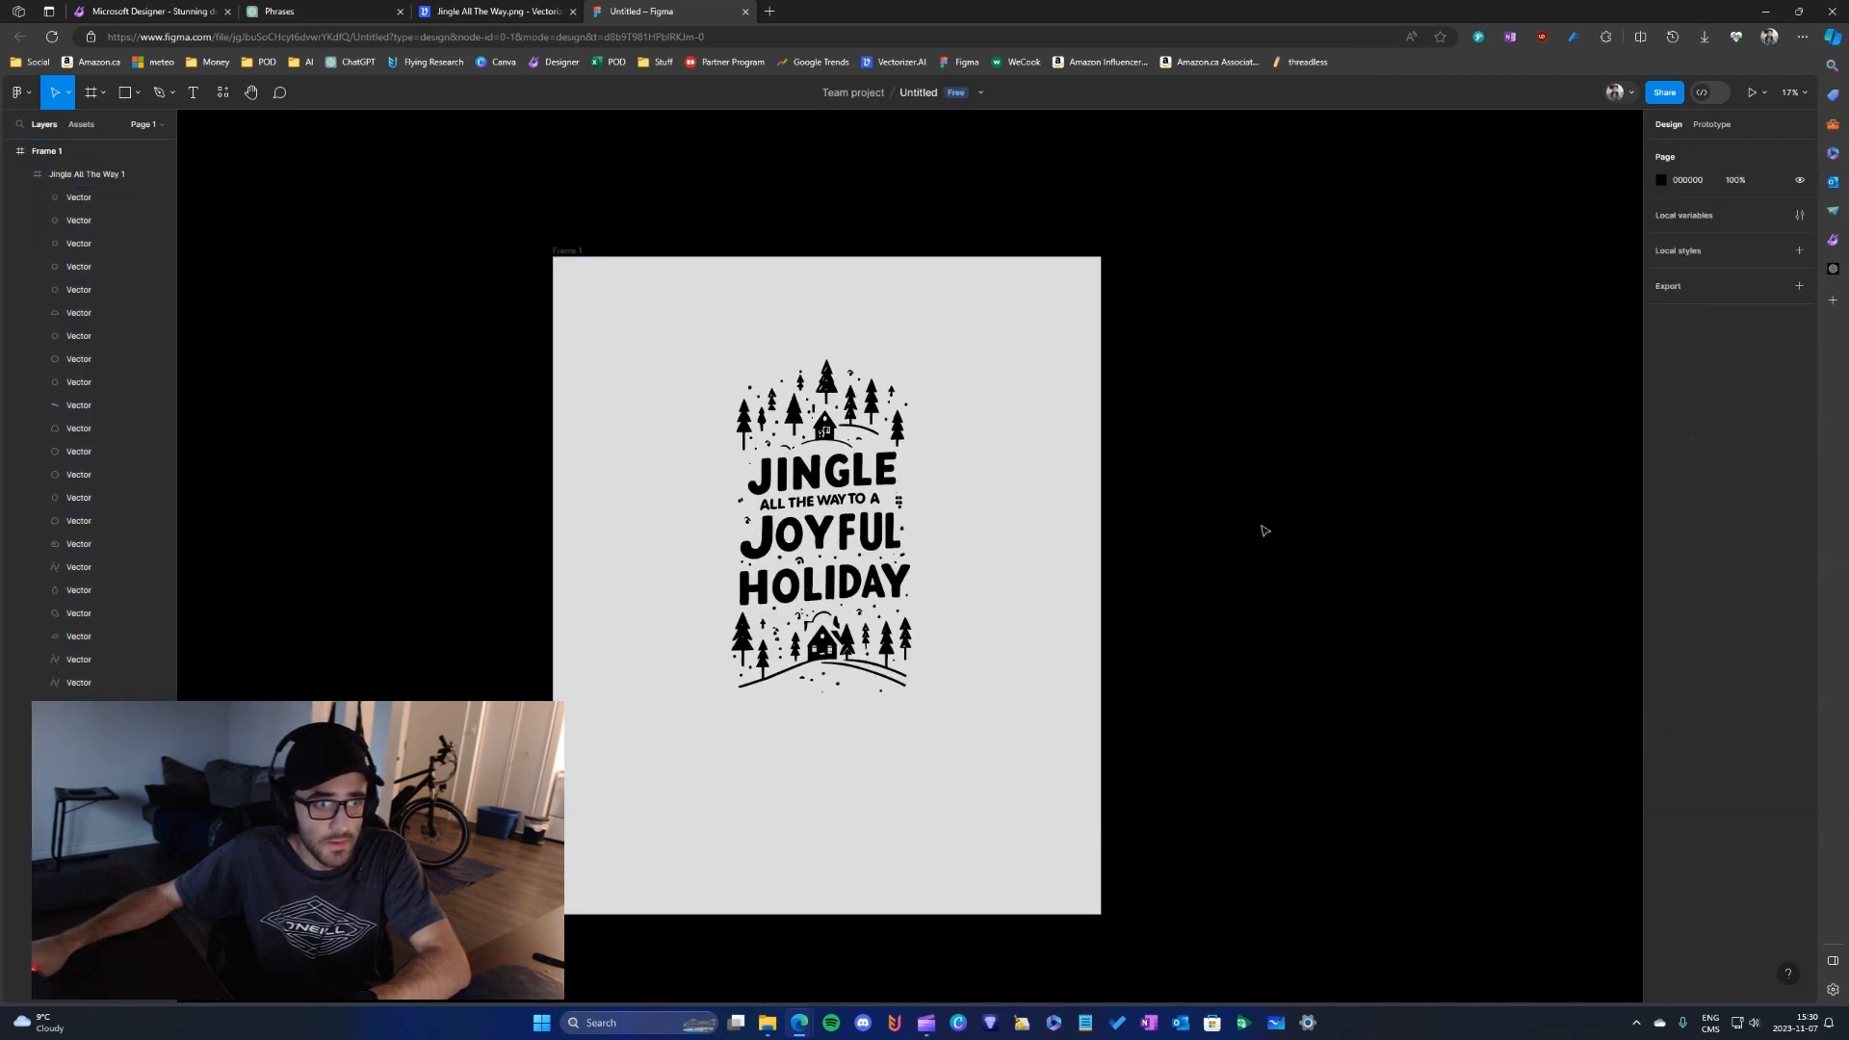
pyautogui.click(1095, 452)
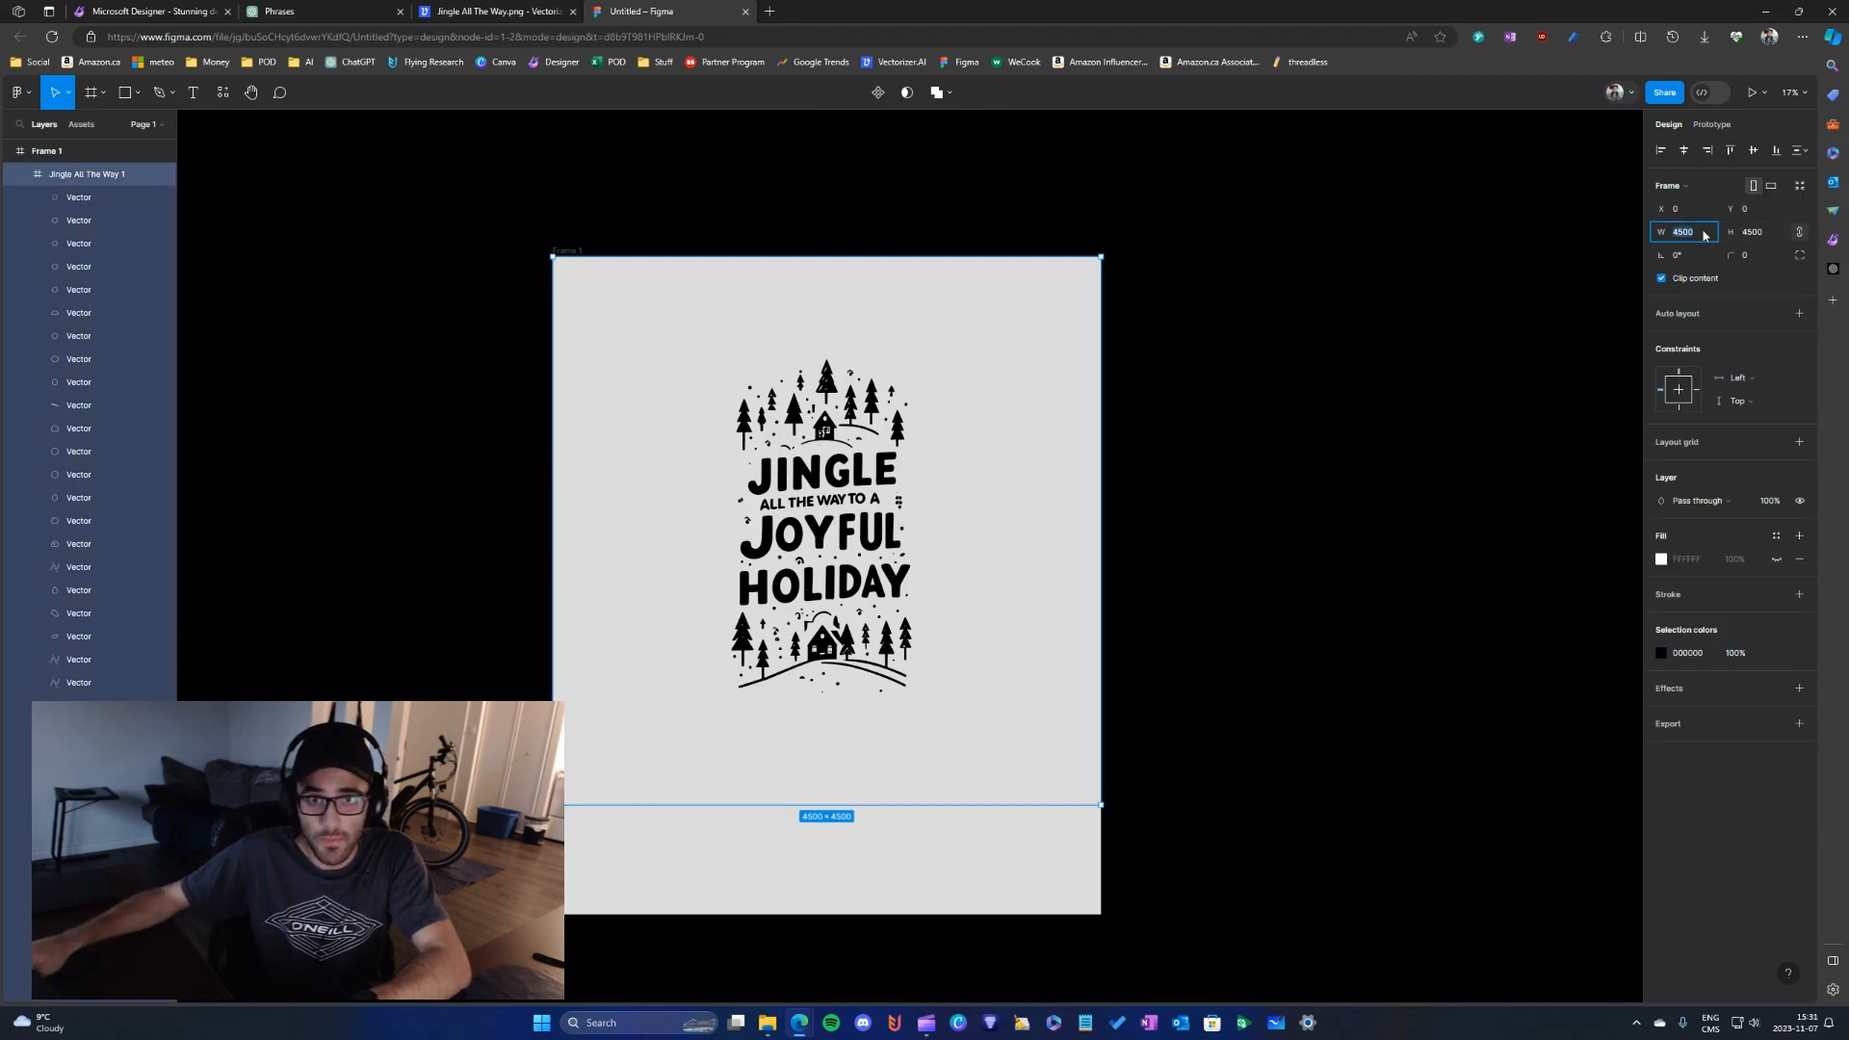
pyautogui.write('6000')
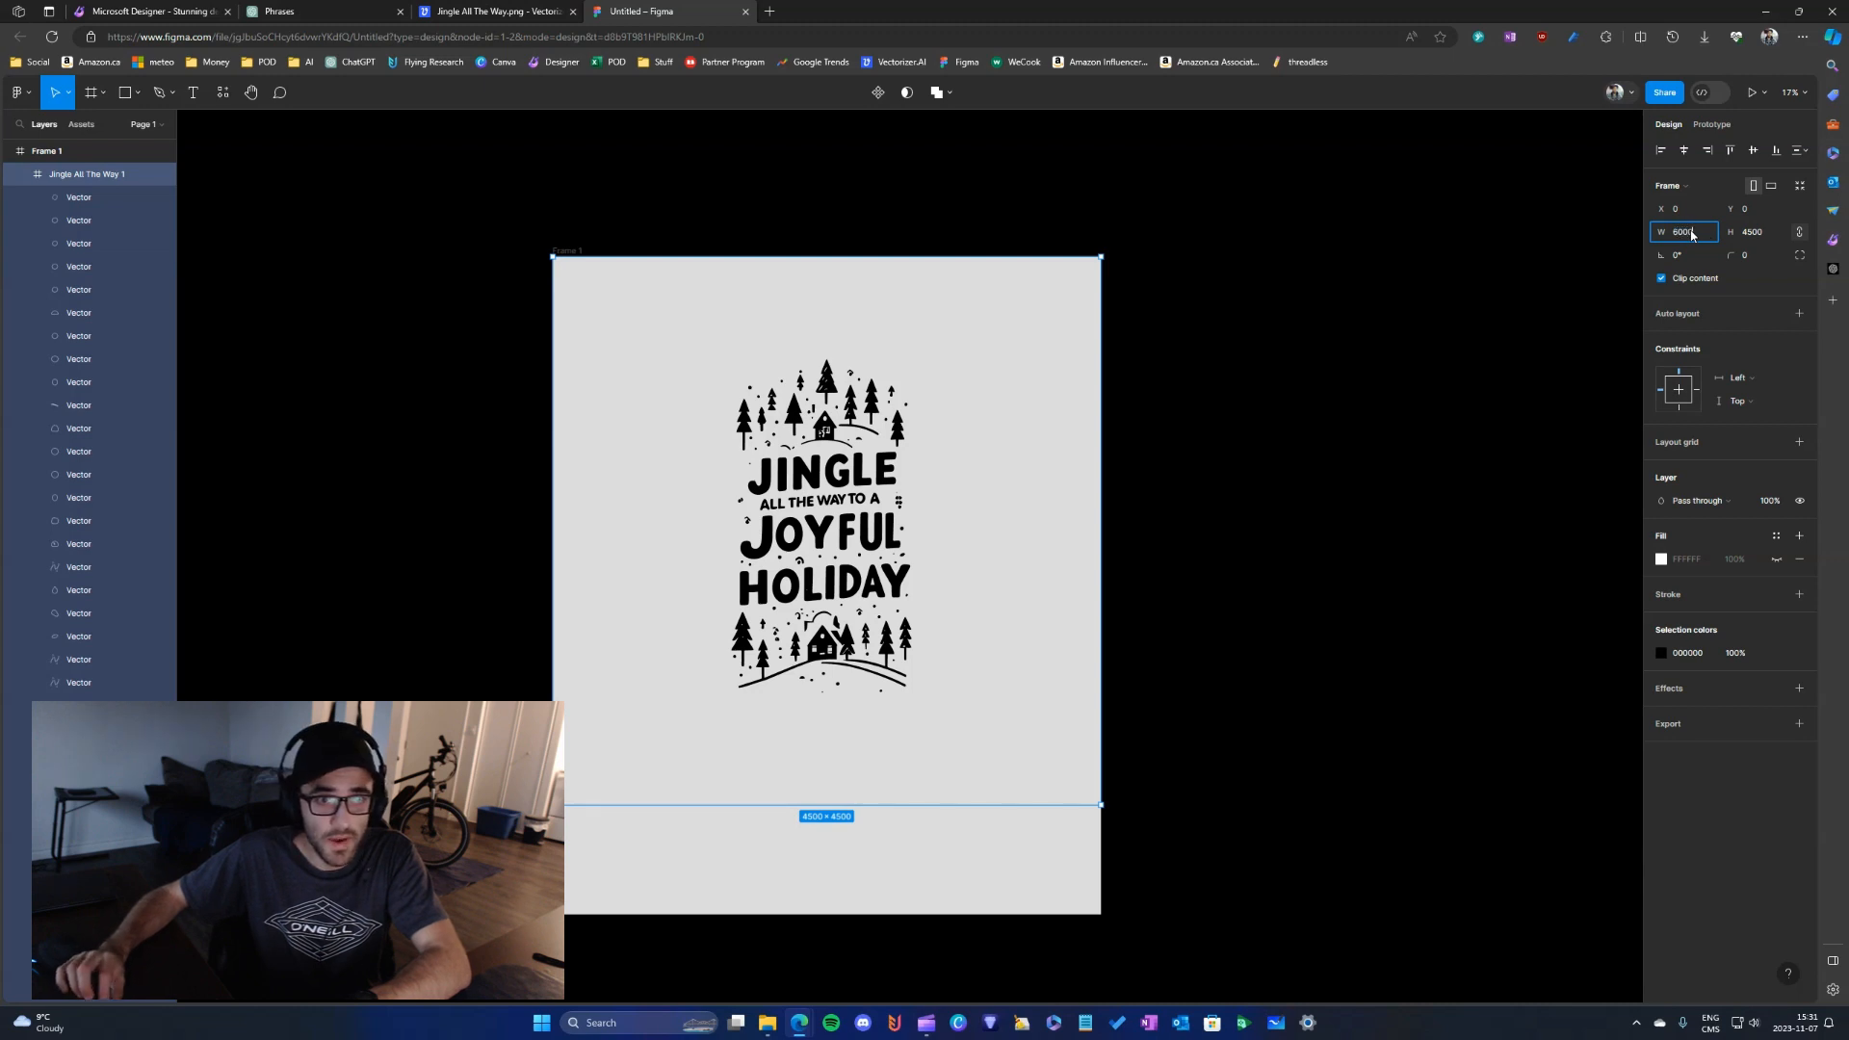
pyautogui.press('Return')
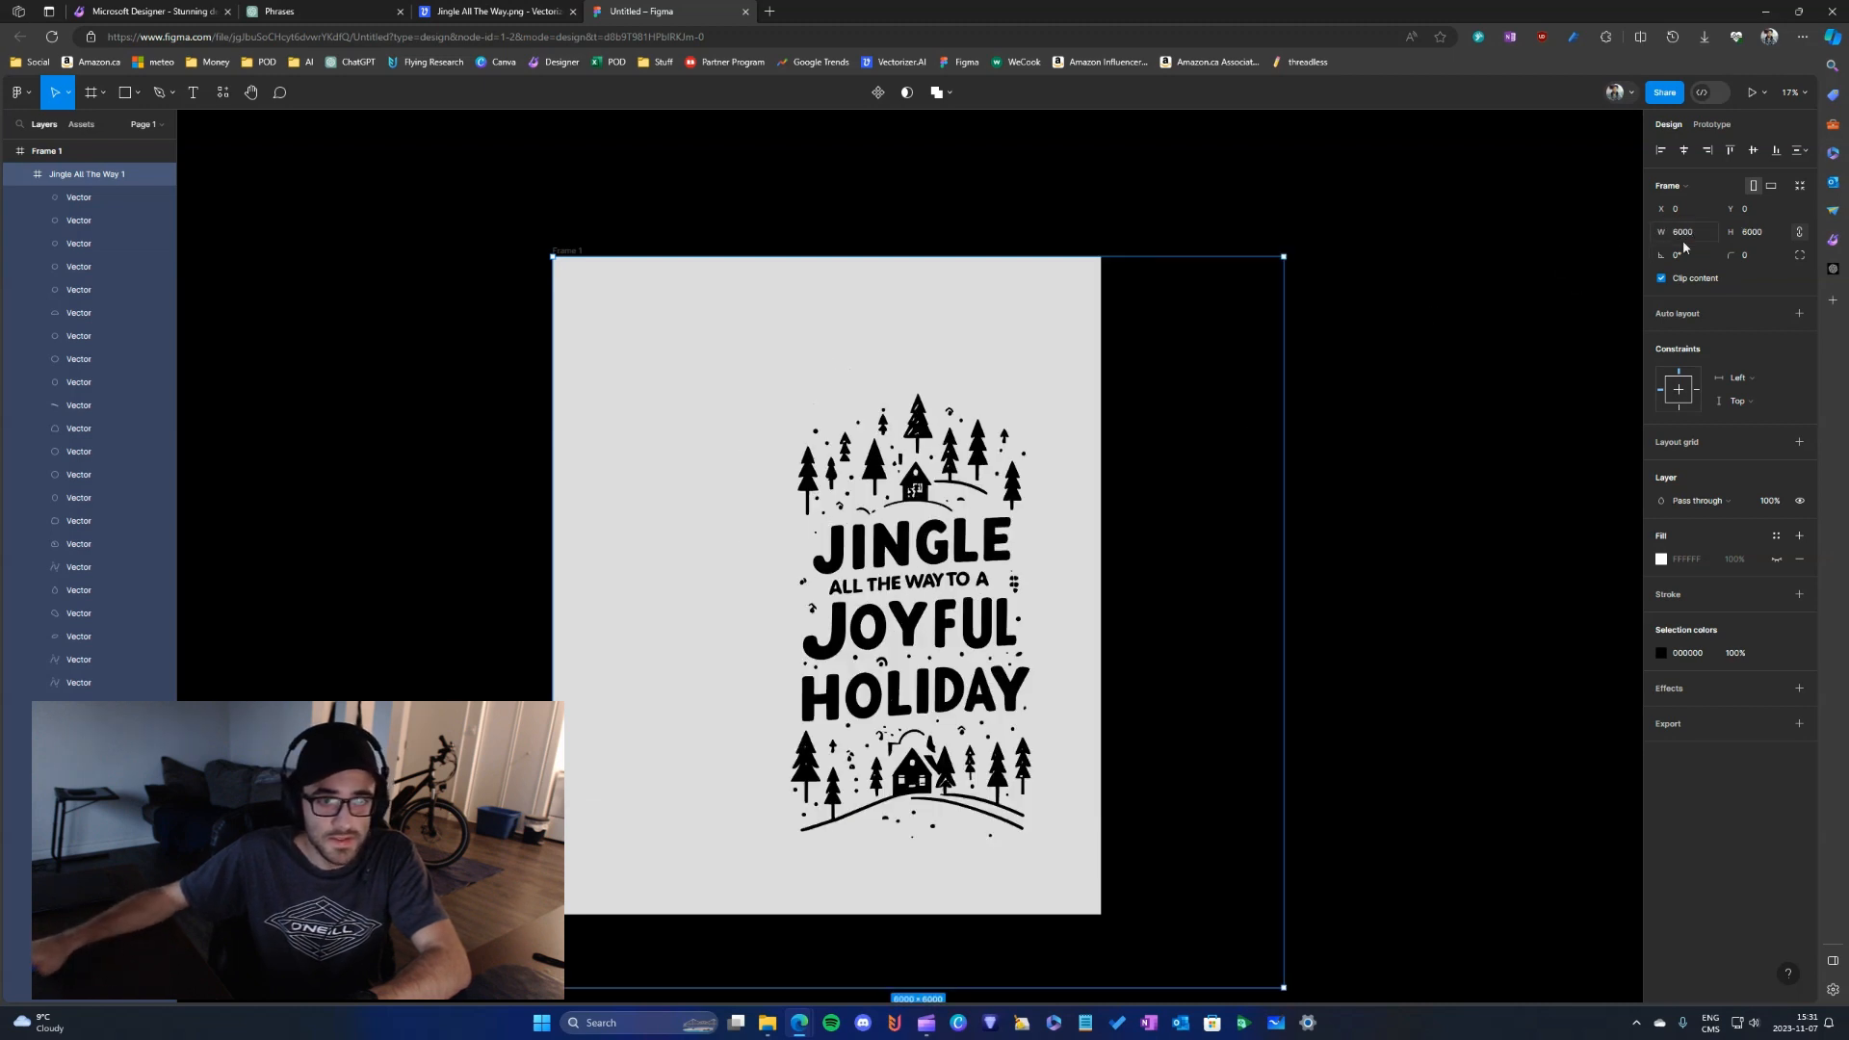
pyautogui.click(1683, 241)
pyautogui.write('800')
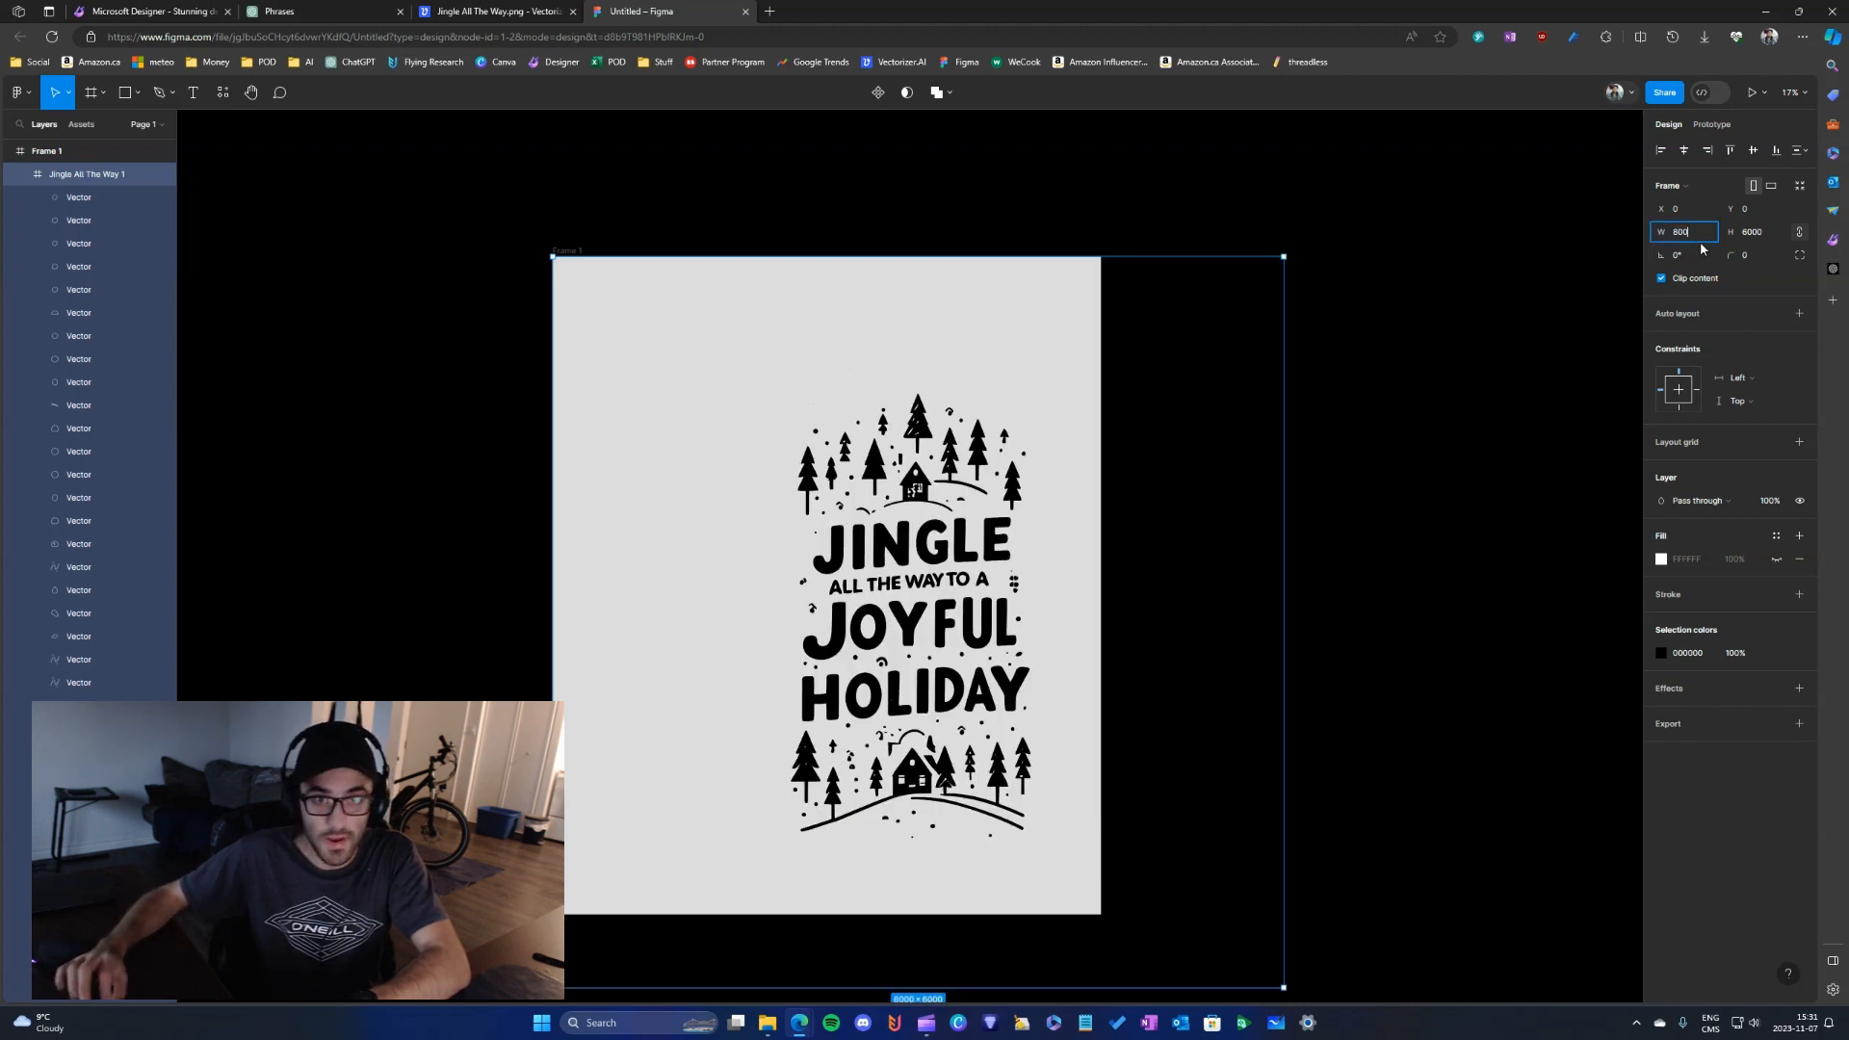
pyautogui.write('0')
pyautogui.press('Return')
# - Centre the enlarged artwork over Frame 1 at X -1750, Y -1239, and select Frame 1
pyautogui.moveTo(940, 683); pyautogui.dragTo(767, 491)
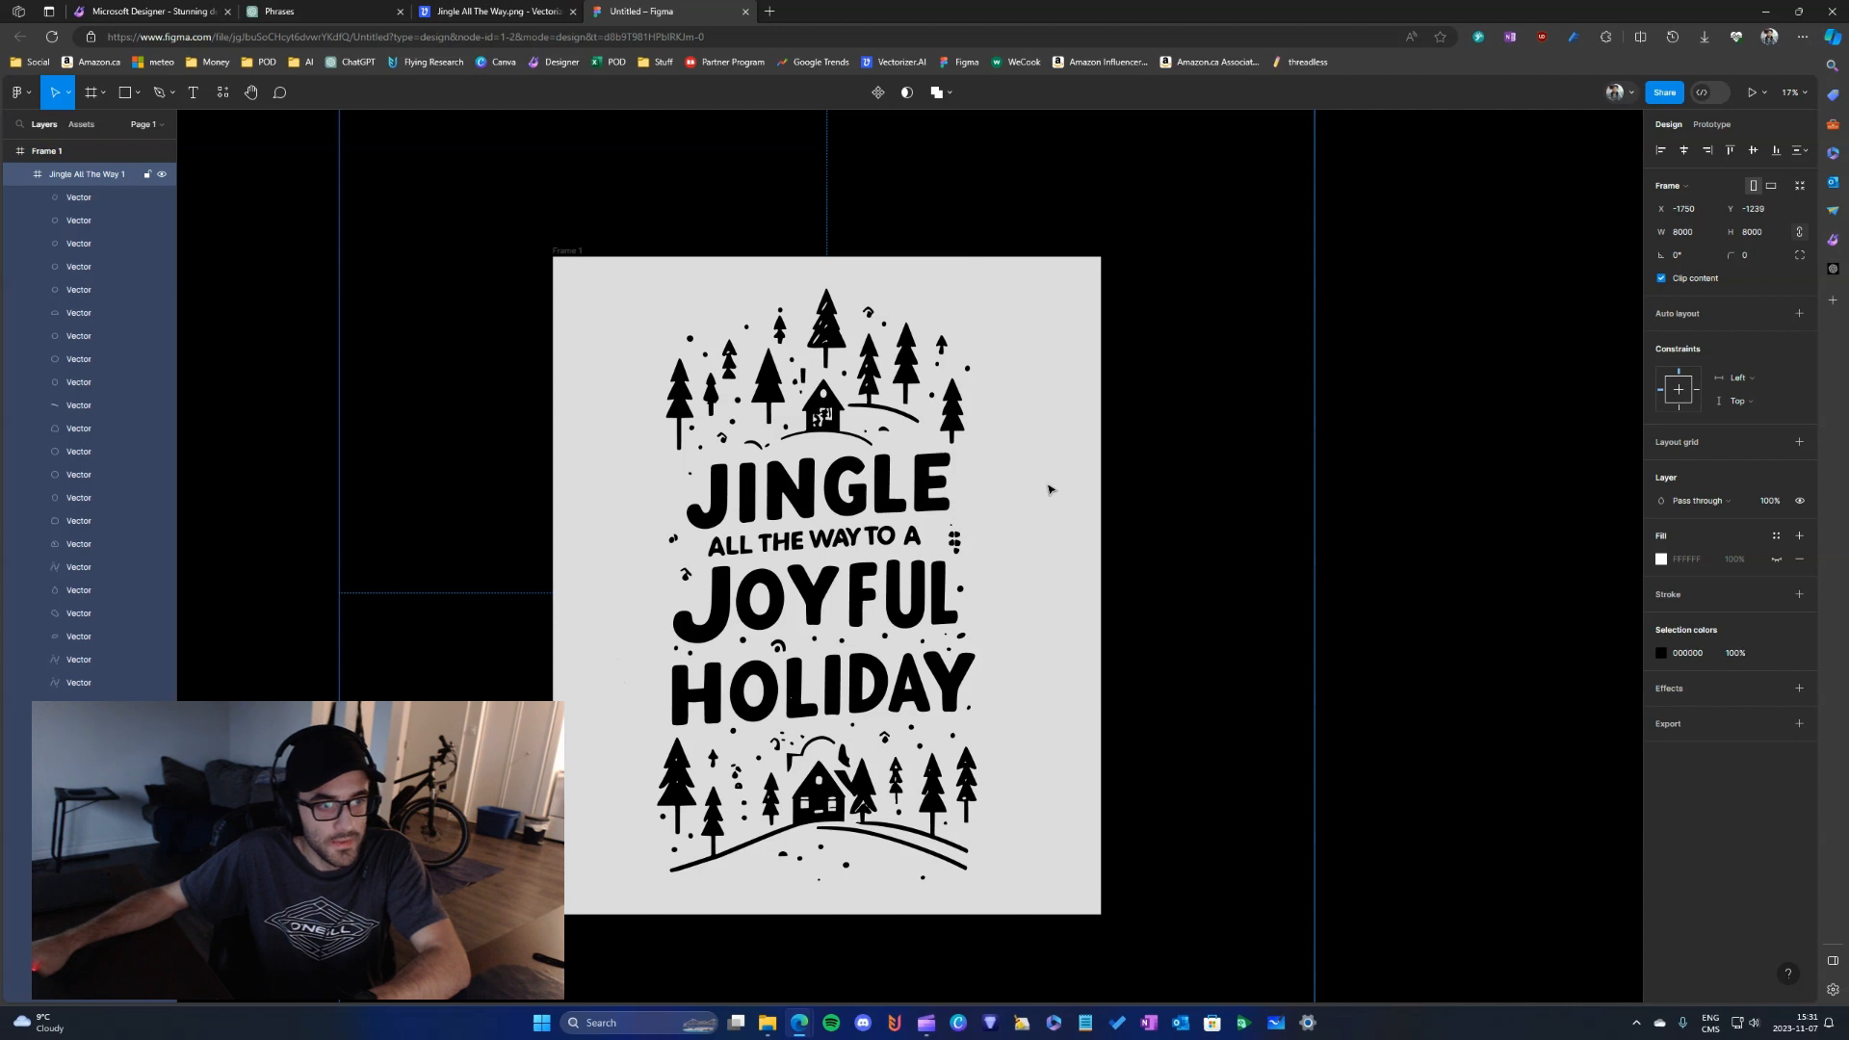
pyautogui.click(1384, 444)
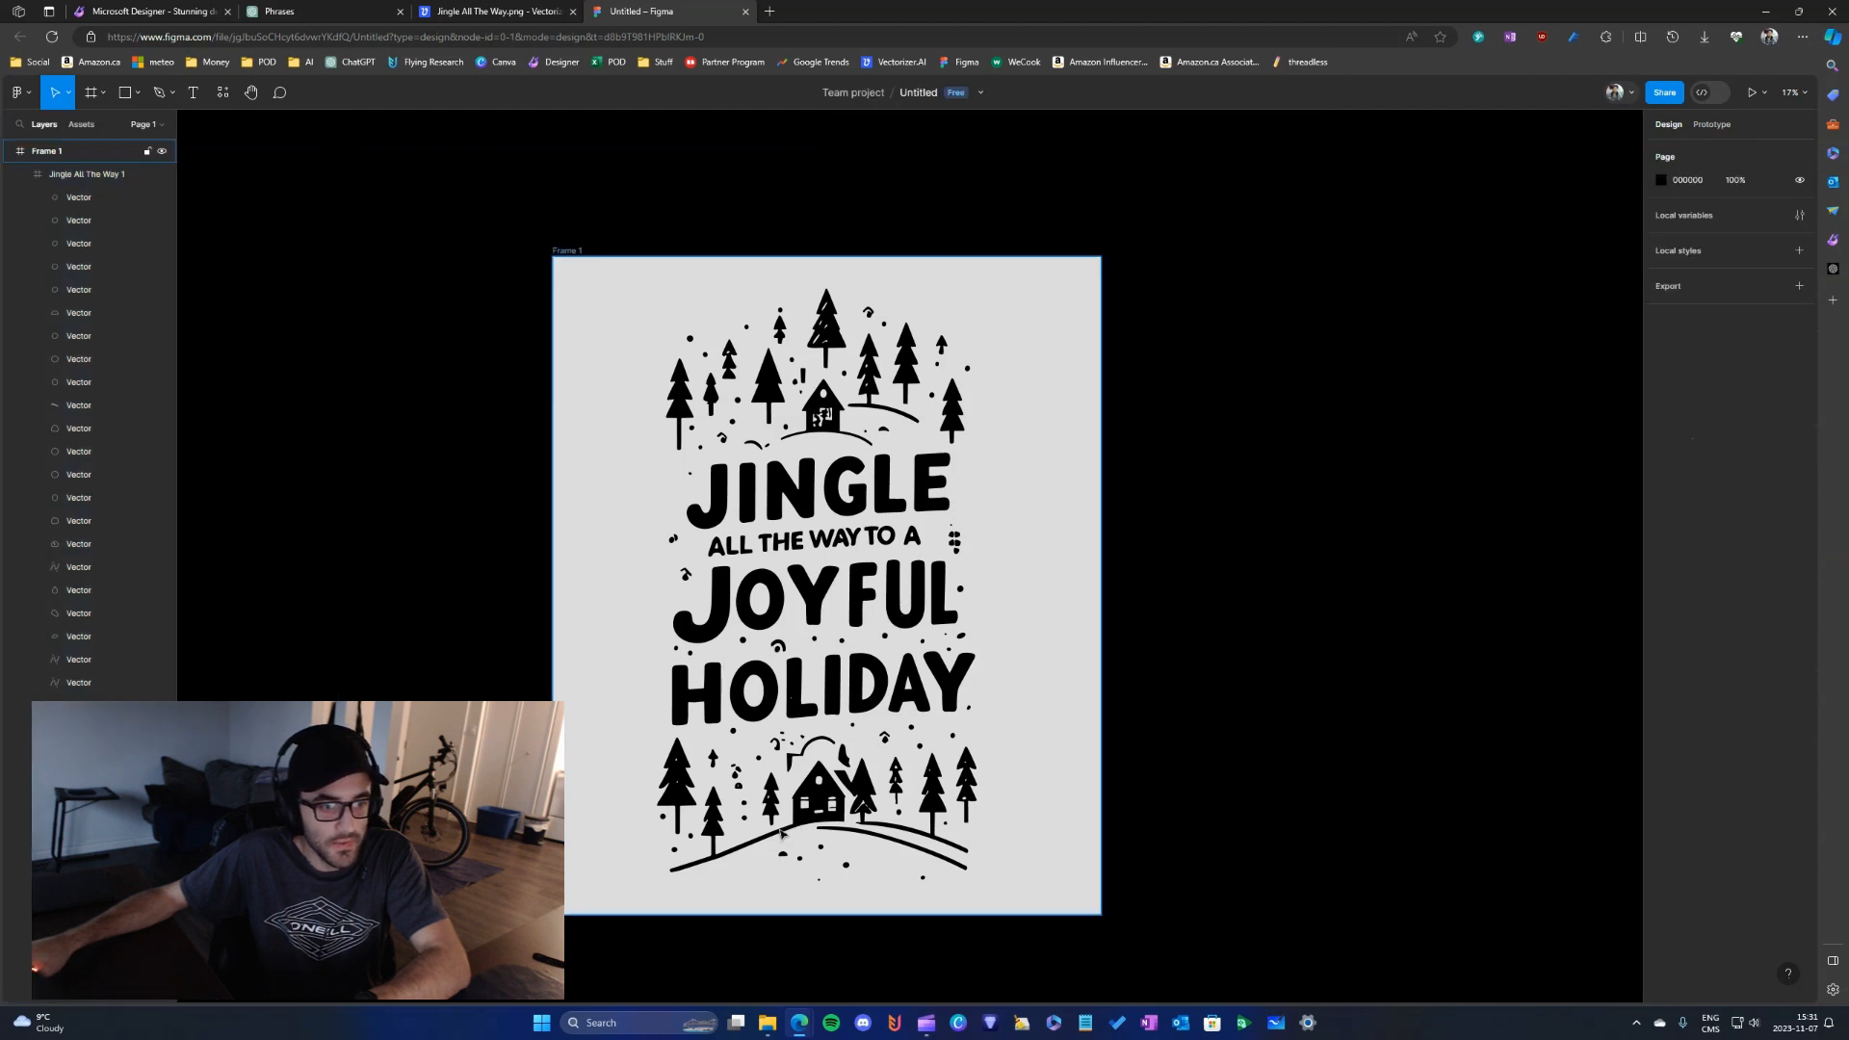
pyautogui.click(64, 155)
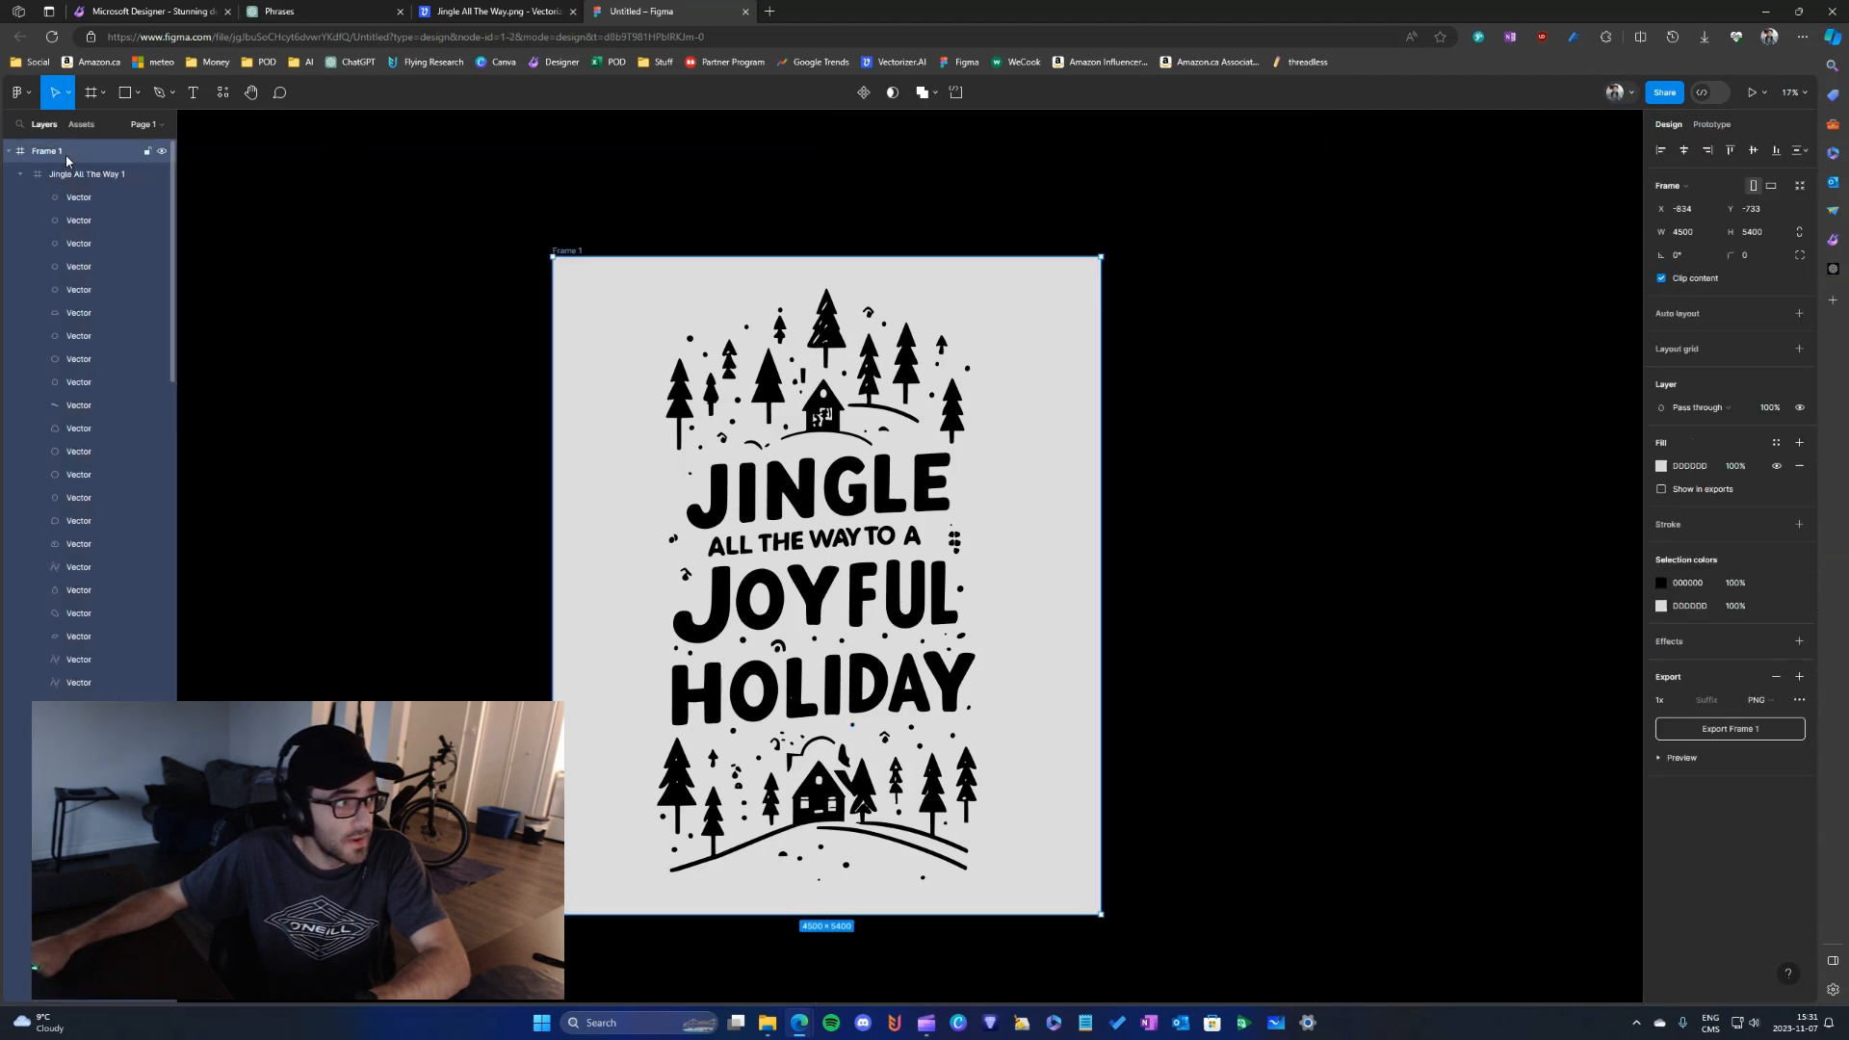
# - Export Frame 1 as a PNG, view the exported image, and close the viewer and the Downloads window
pyautogui.click(1726, 730)
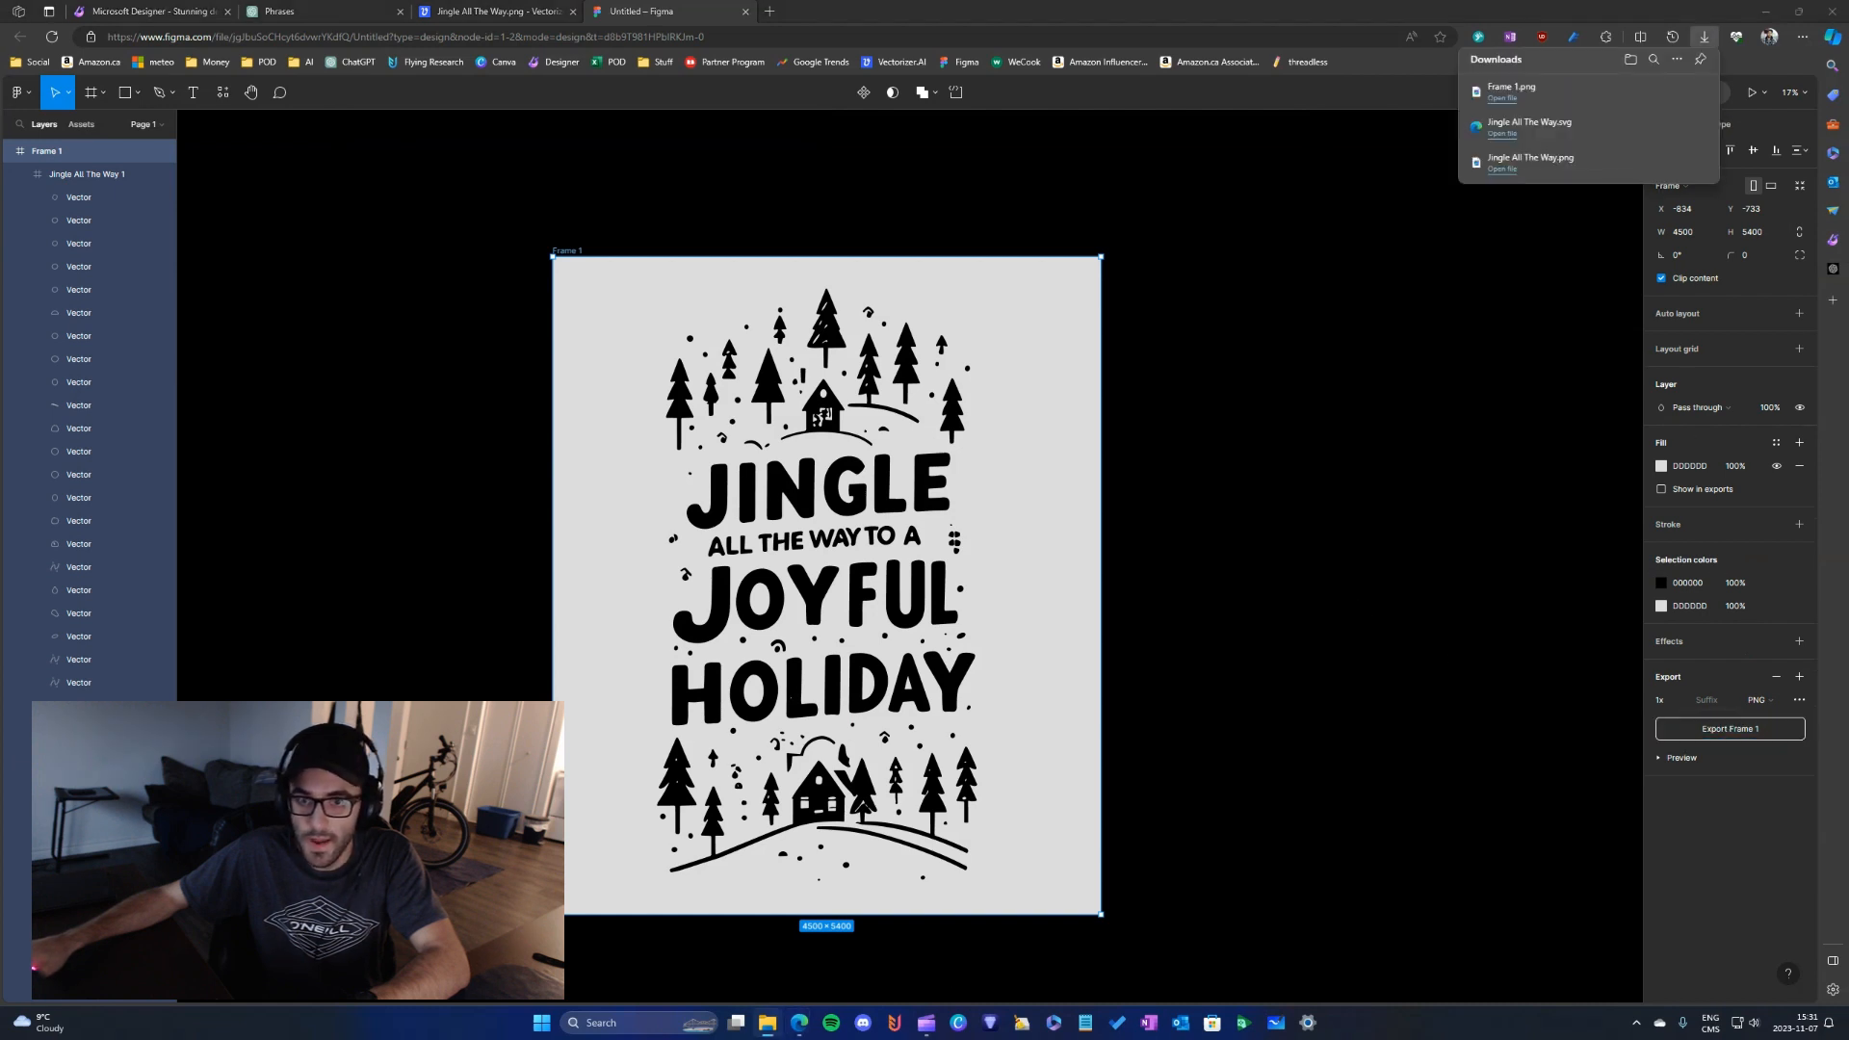
pyautogui.moveTo(1848, 377); pyautogui.dragTo(1186, 347)
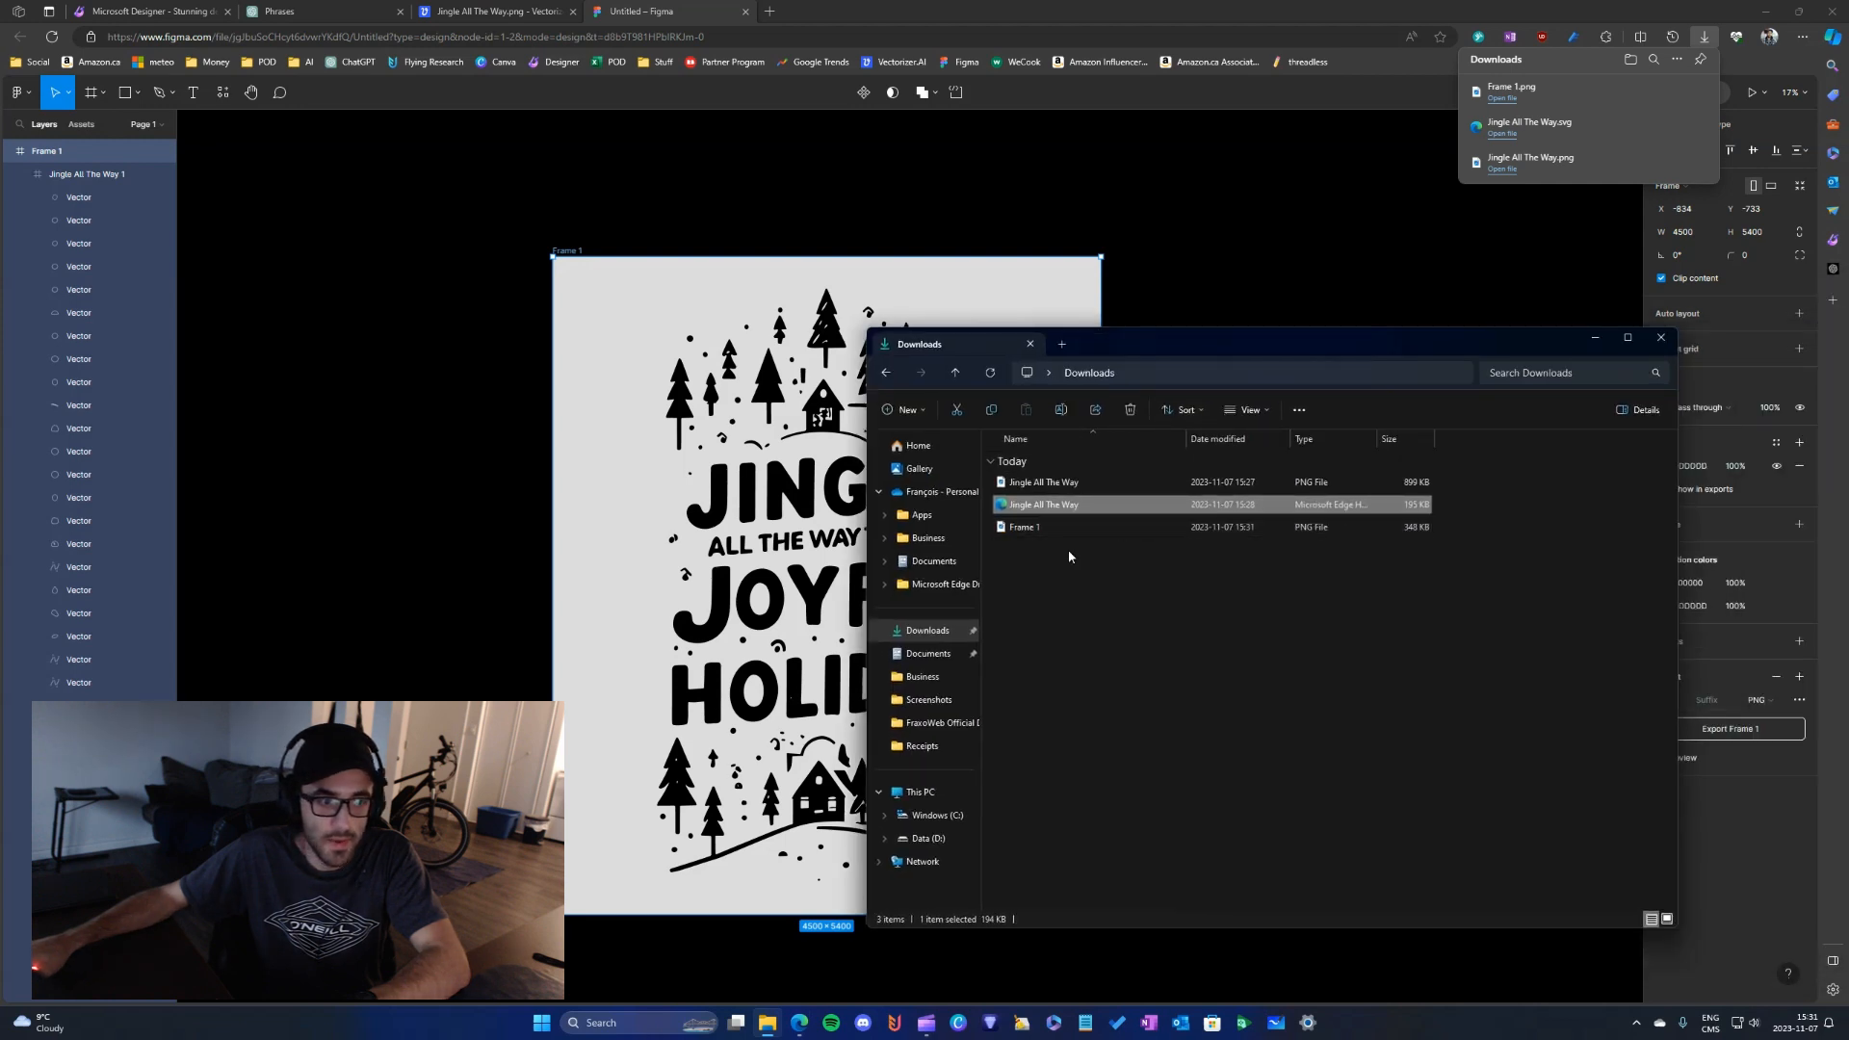
pyautogui.doubleClick(1051, 531)
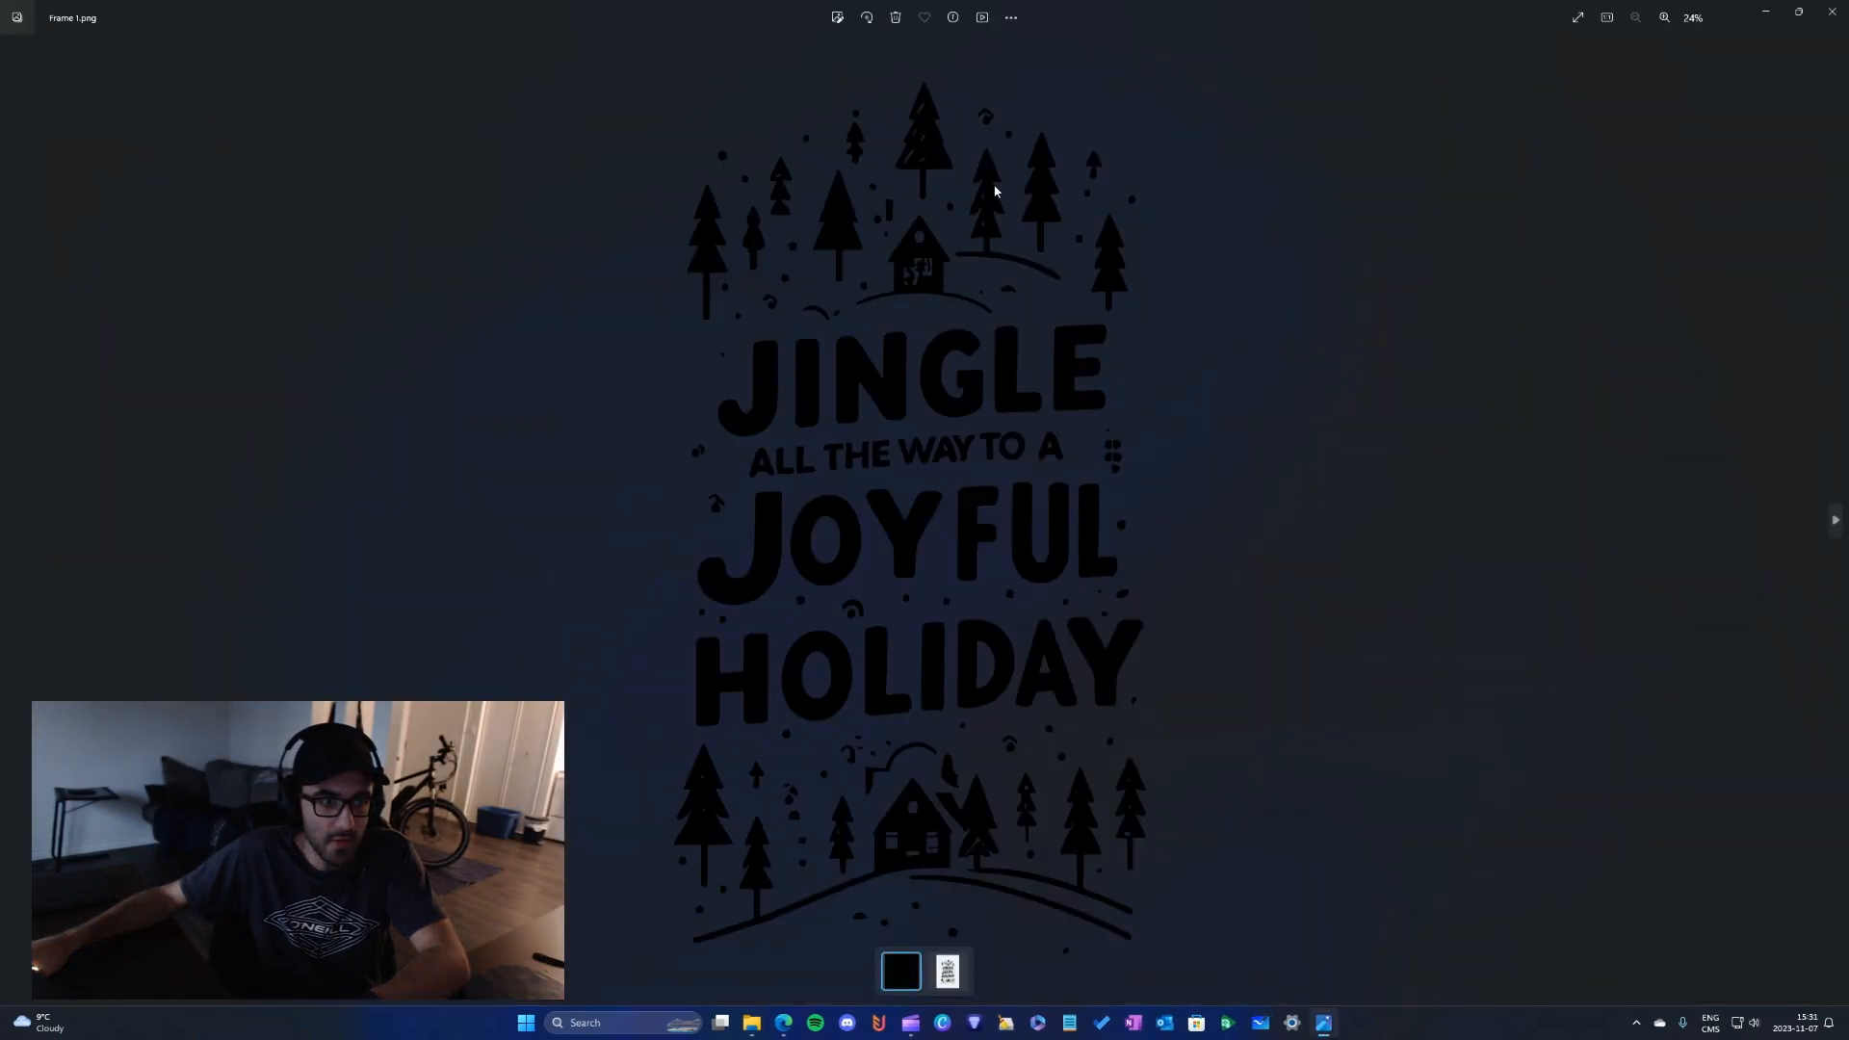
pyautogui.click(1840, 22)
pyautogui.click(1649, 348)
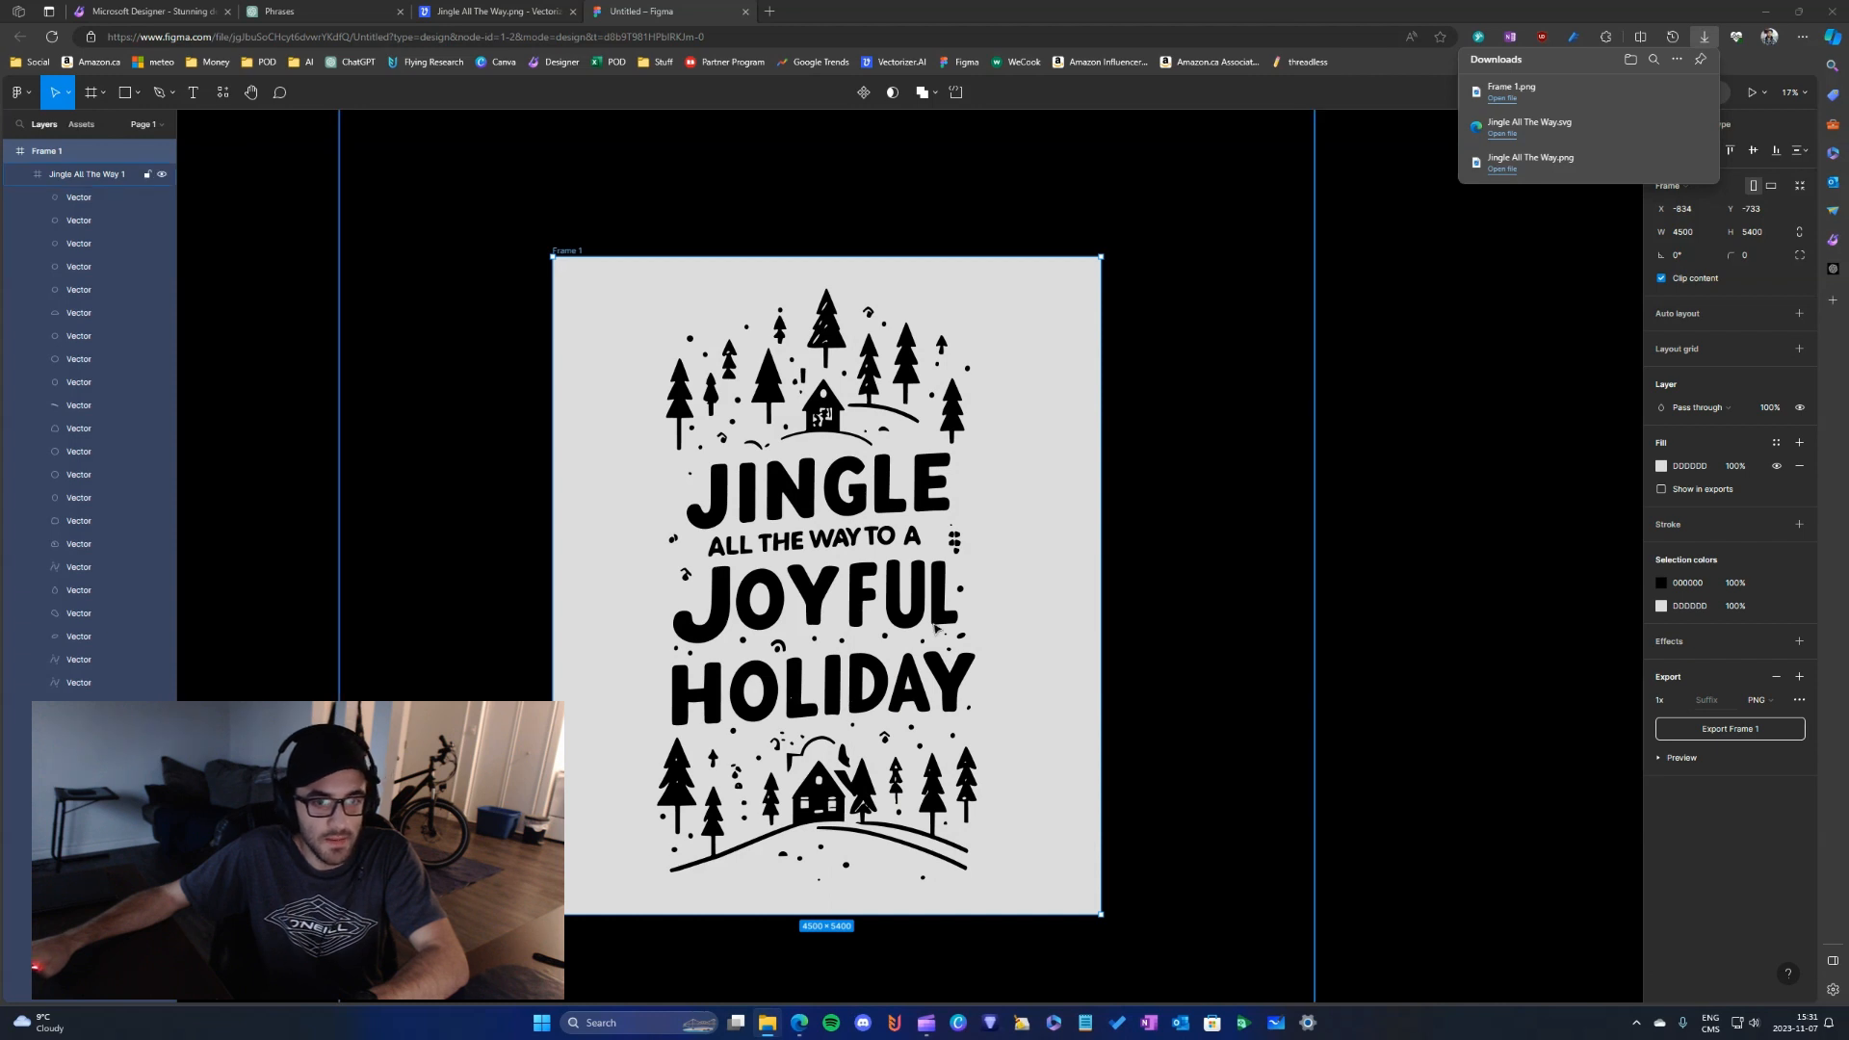
# - Change the black artwork colour in Frame 1 to FFFFFF and export the frame as a second PNG
pyautogui.click(1690, 584)
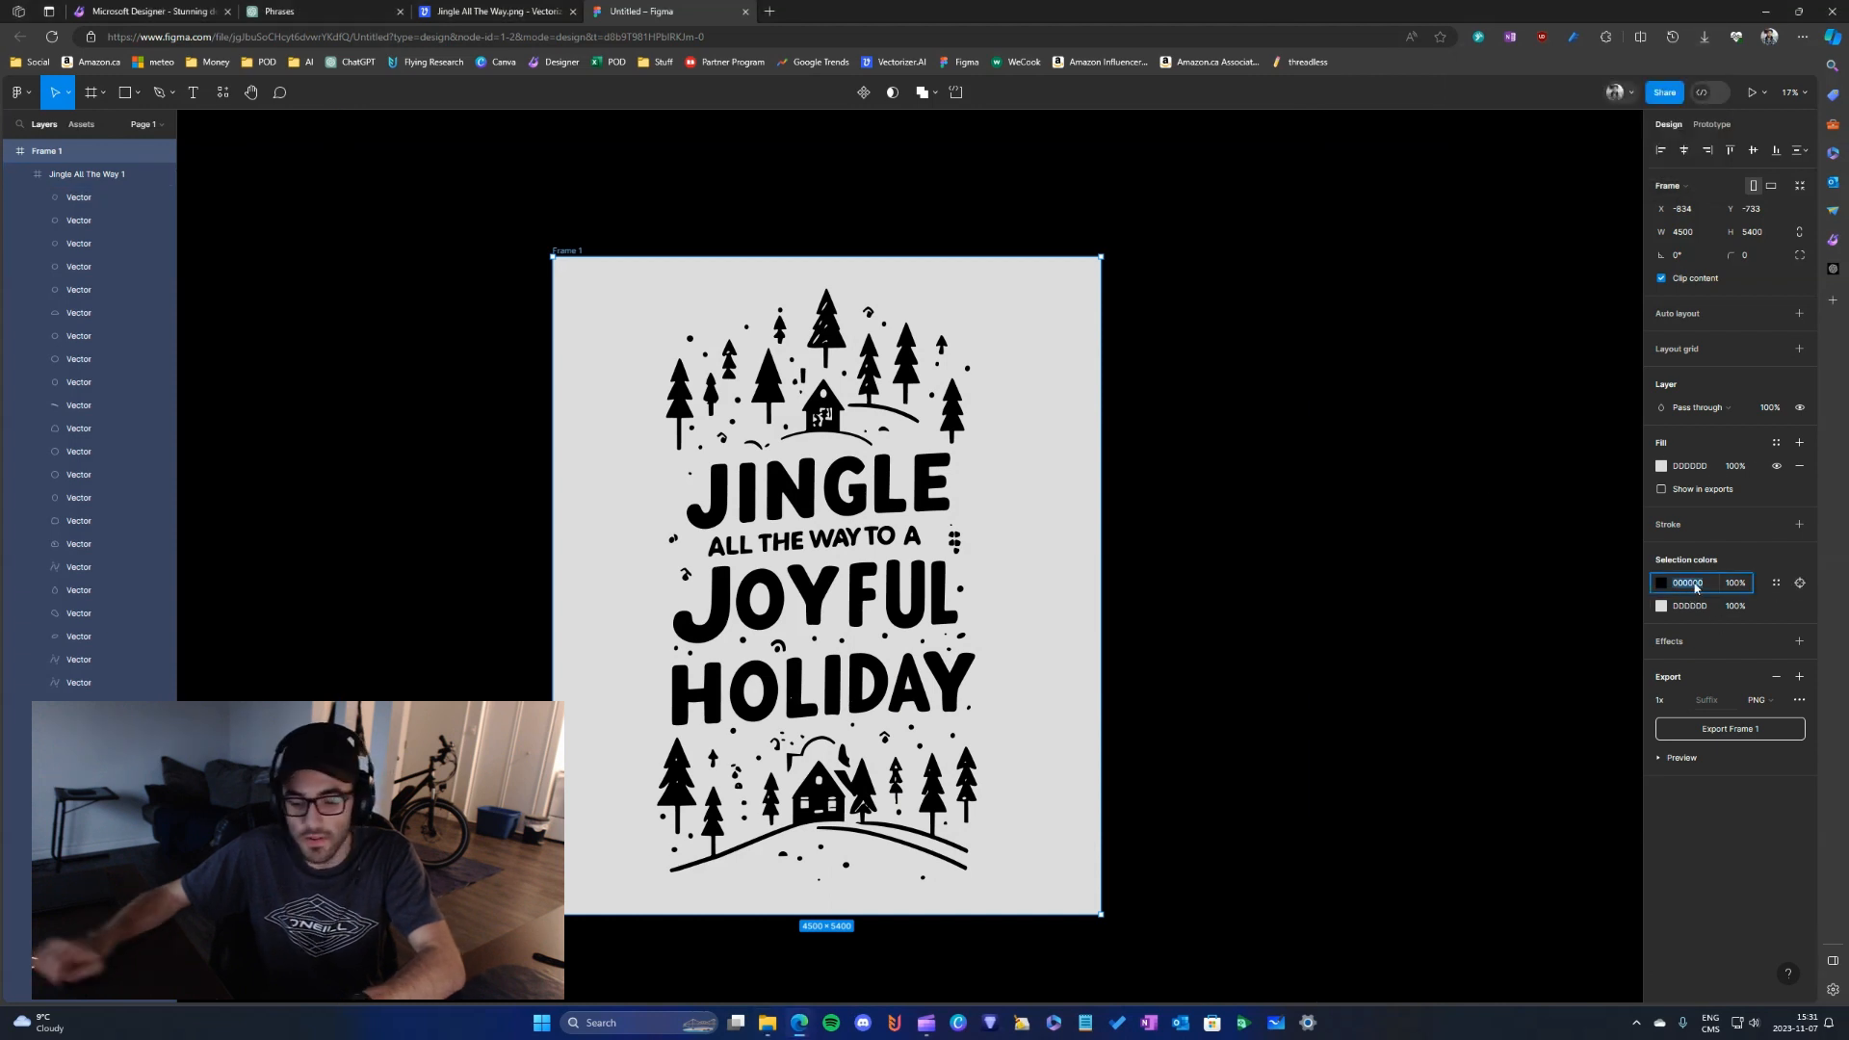
pyautogui.write('fff')
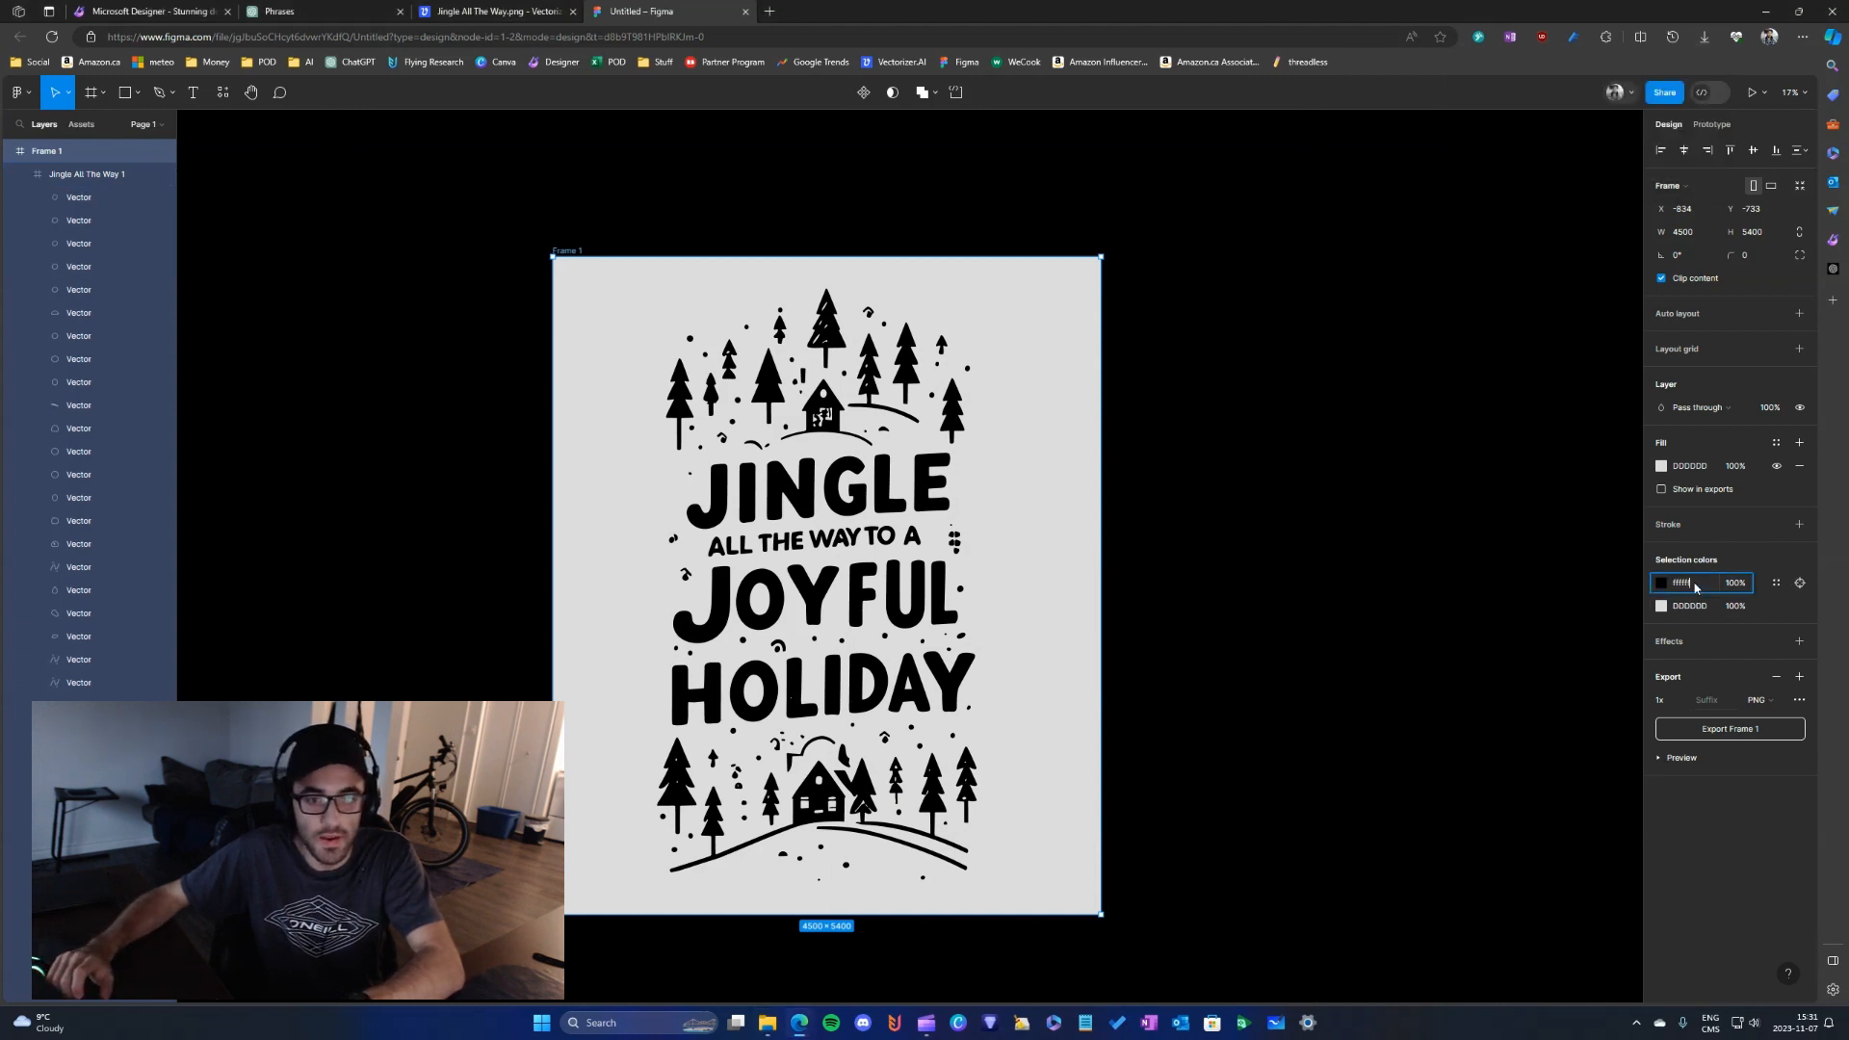
pyautogui.write('fff')
pyautogui.press('Return')
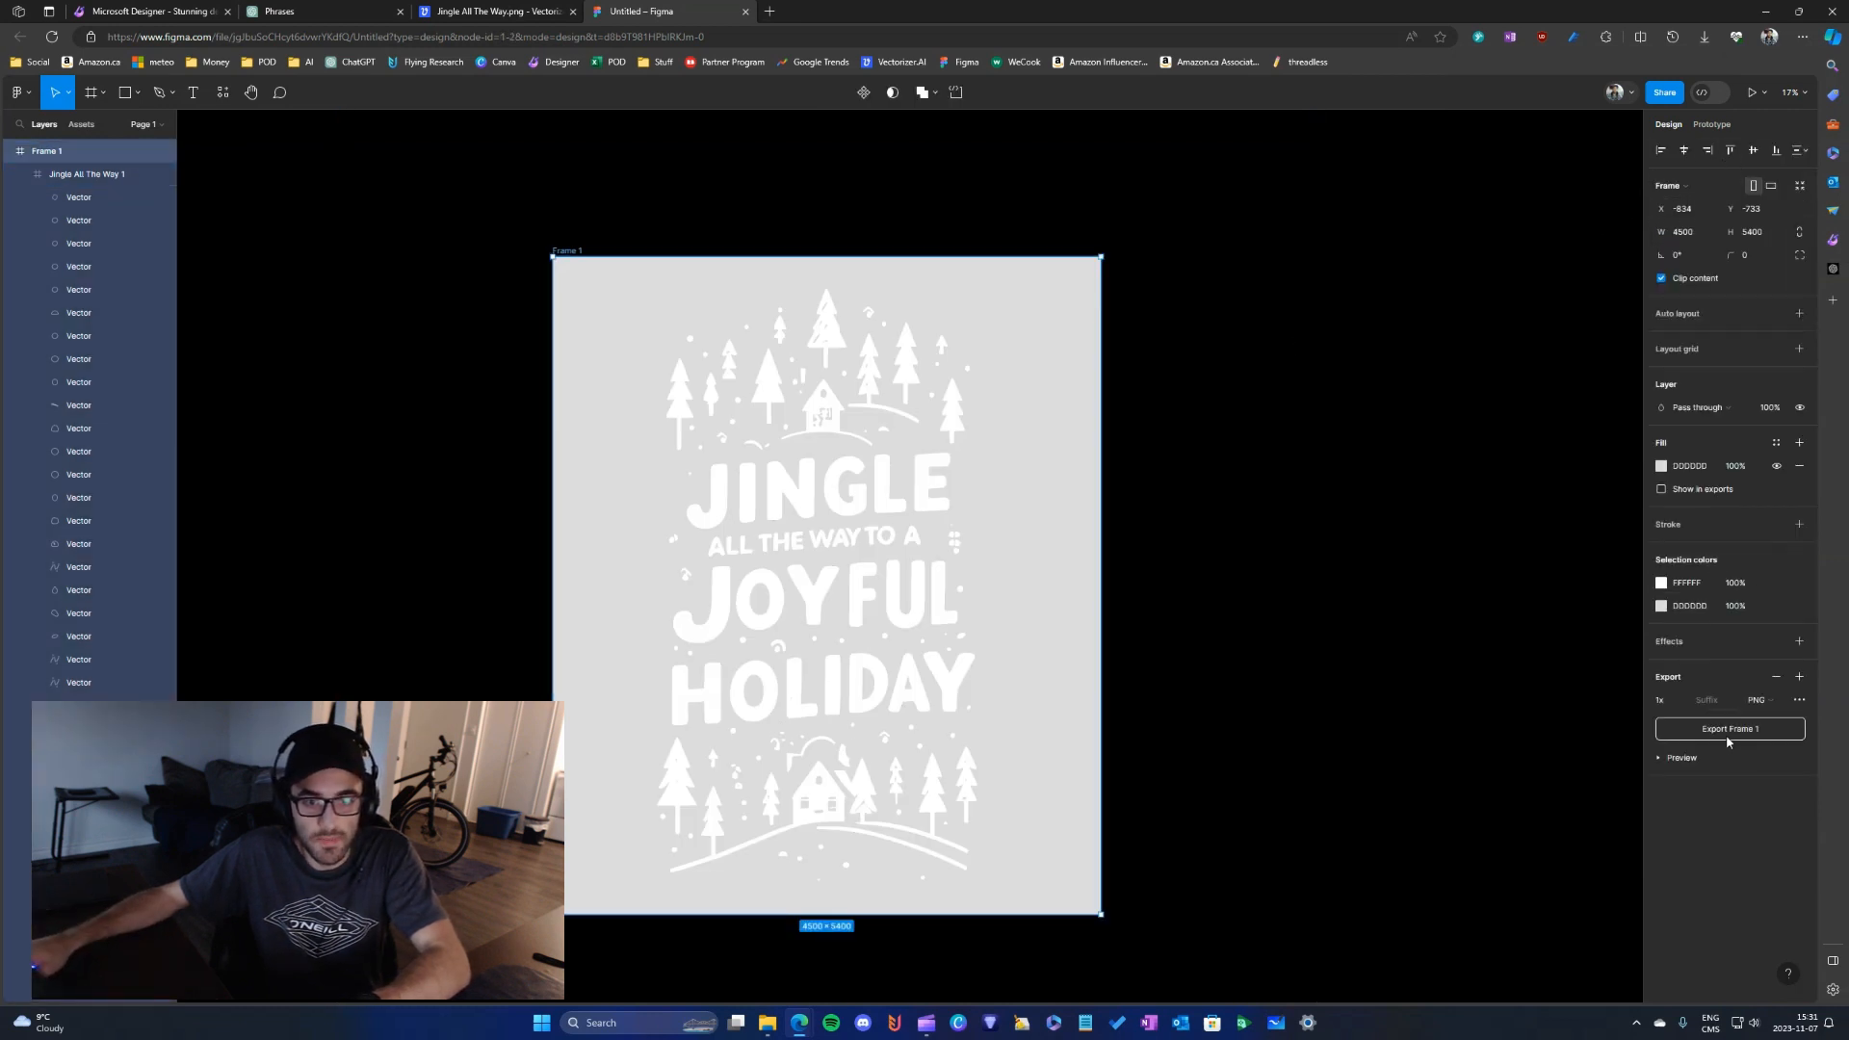
pyautogui.click(1728, 738)
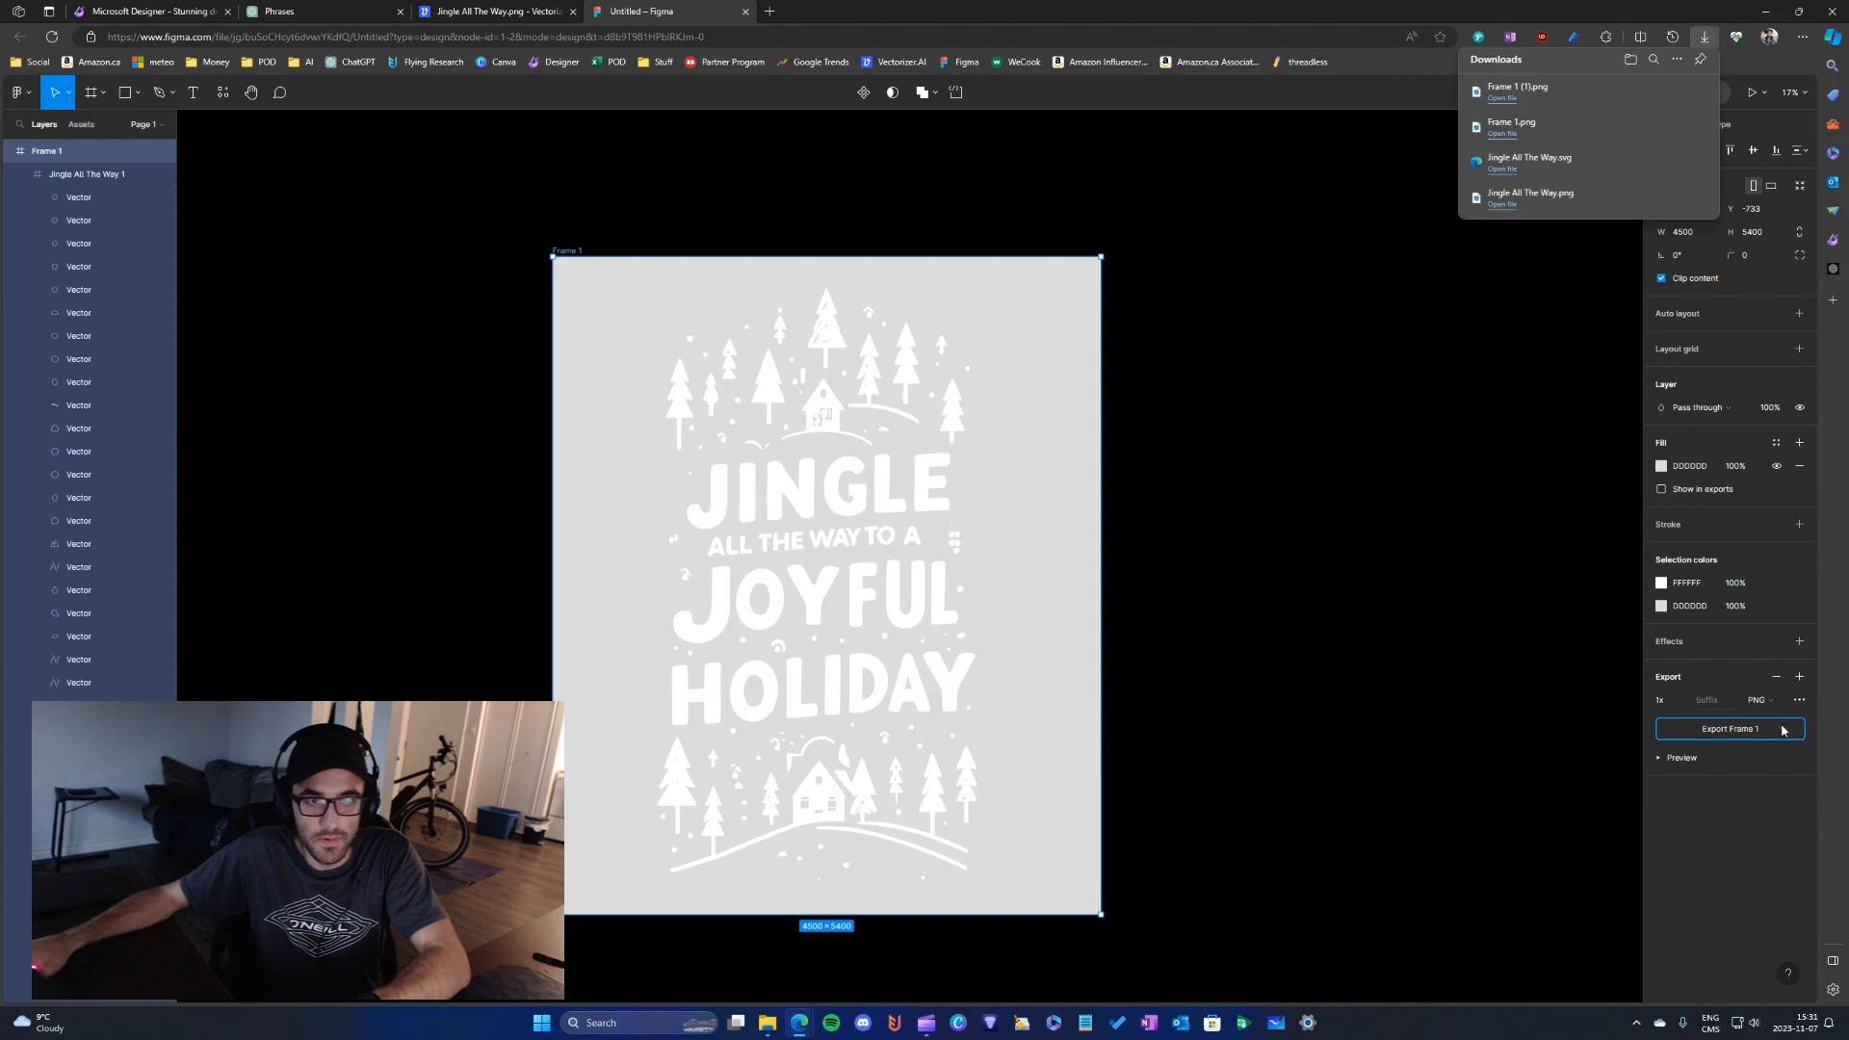
# - View the exported black Frame 1 image from Downloads and browse on to the original Jingle All The Way image
pyautogui.moveTo(1848, 359); pyautogui.dragTo(641, 302)
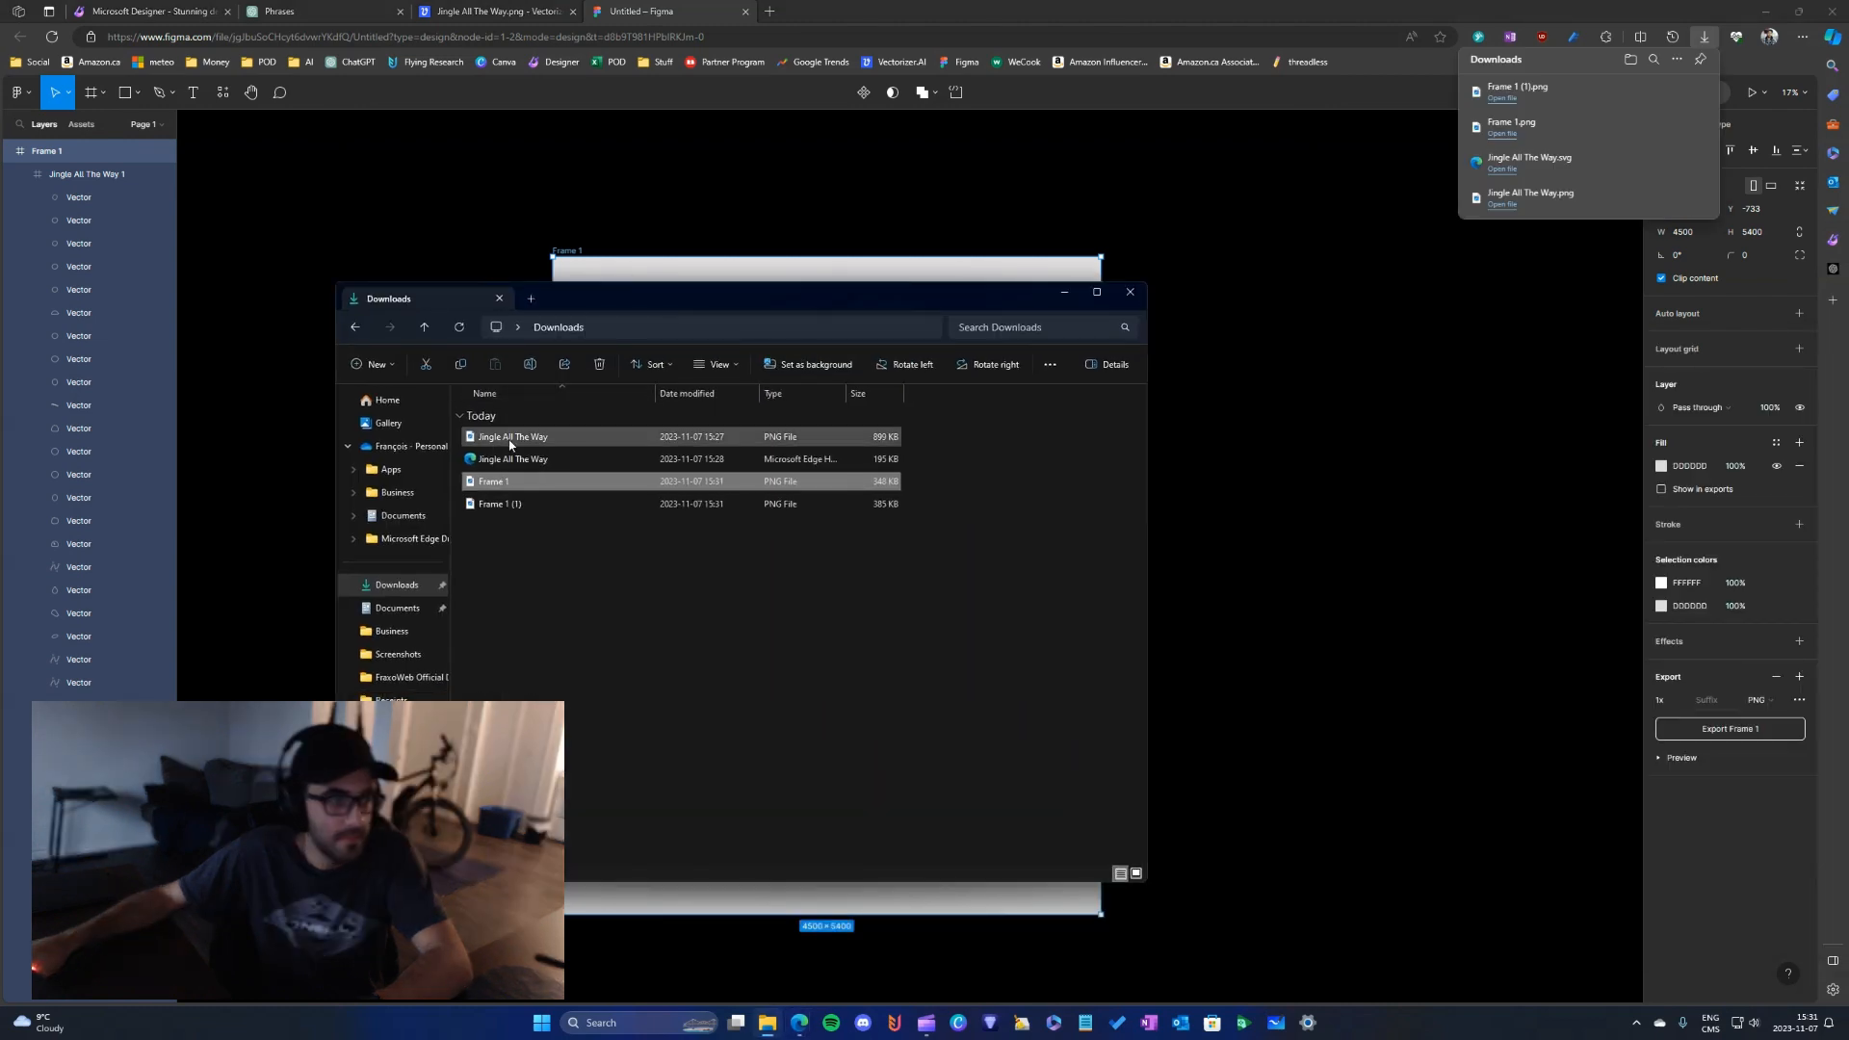
pyautogui.doubleClick(512, 488)
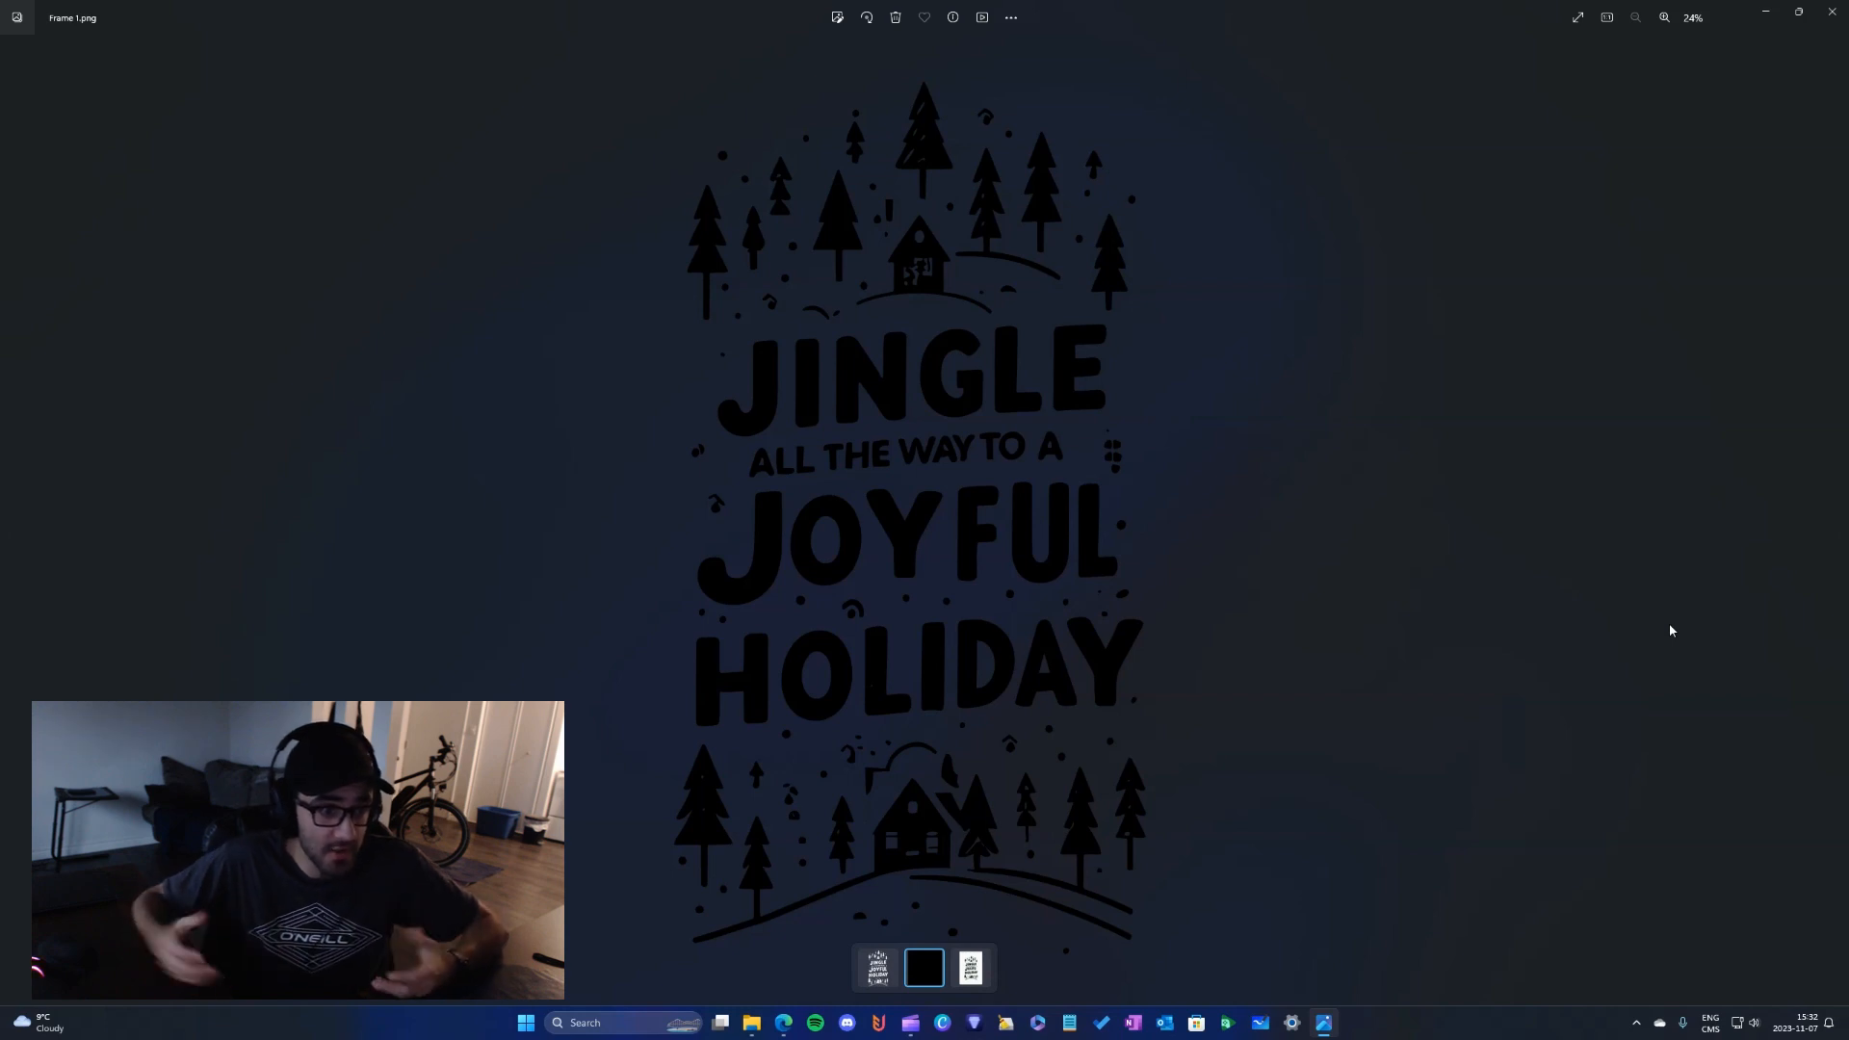
pyautogui.click(1835, 525)
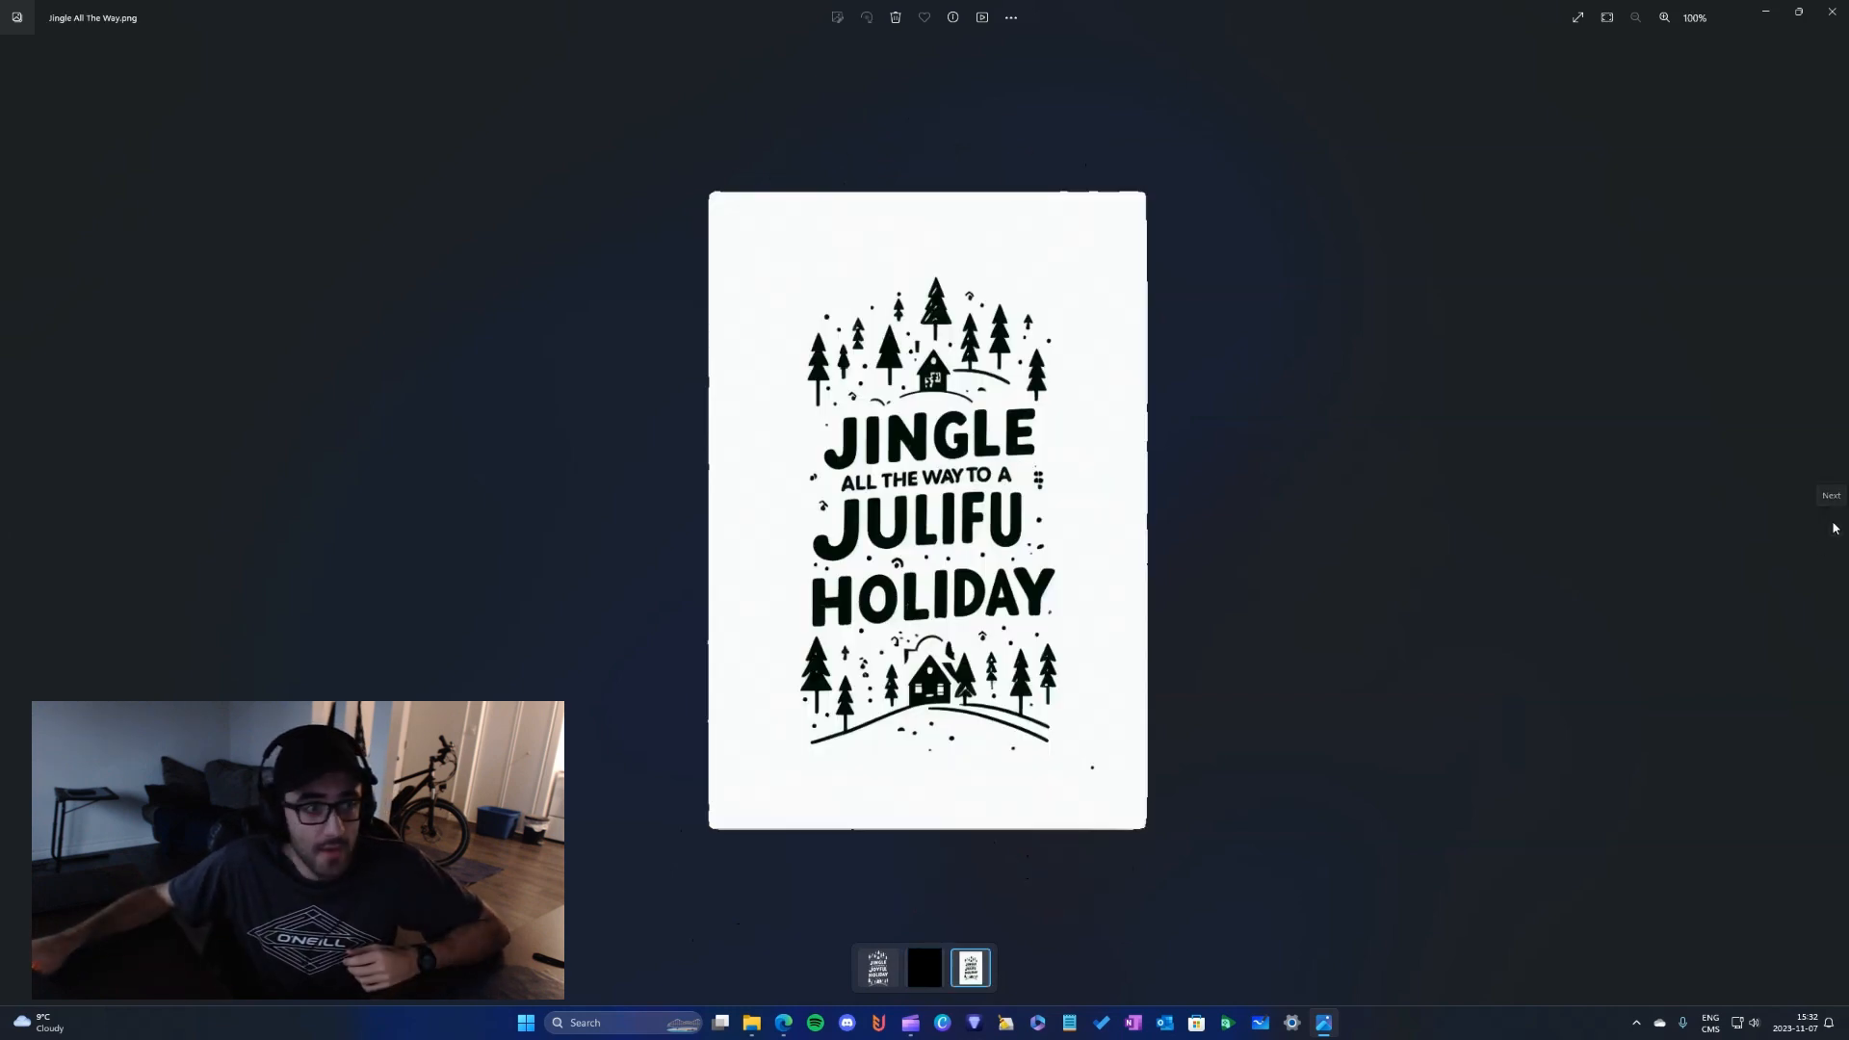
pyautogui.moveTo(1377, 16); pyautogui.dragTo(1848, 260)
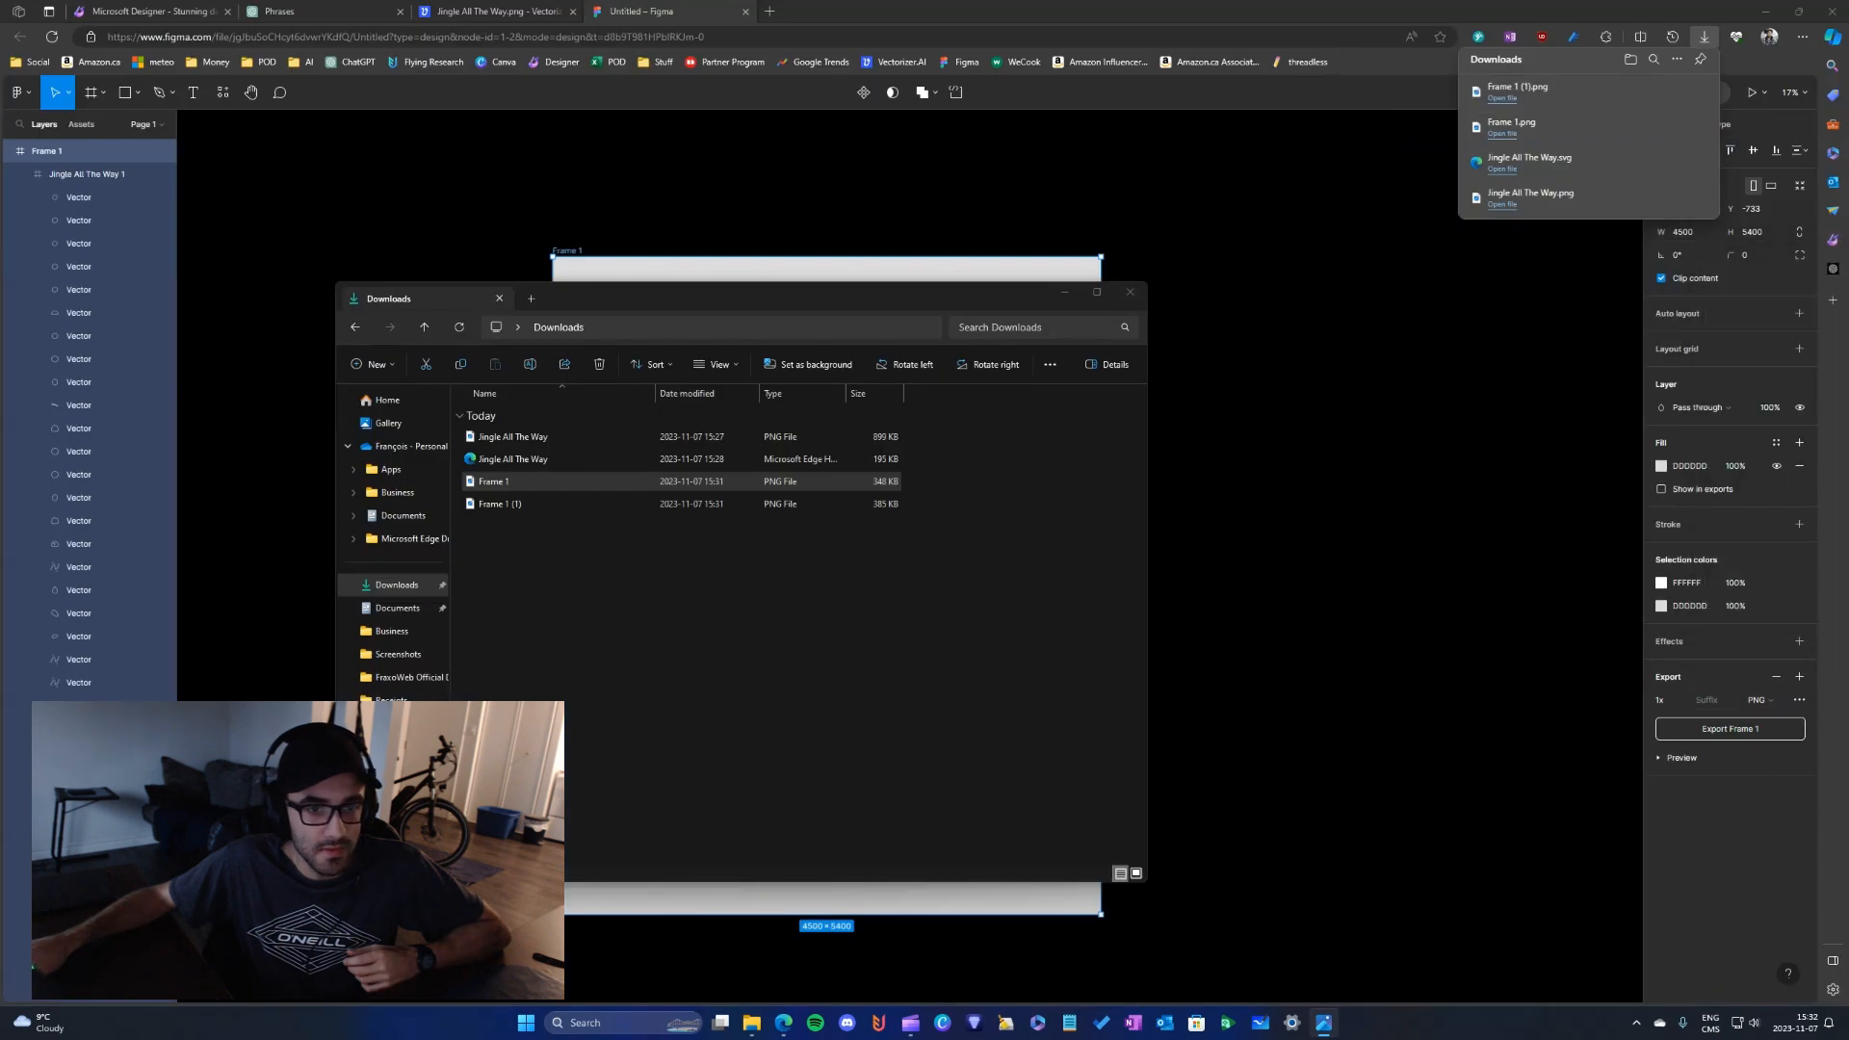
# - Preview the white Frame 1 (1) image full screen, close it, and move the Downloads window off the design
pyautogui.click(714, 507)
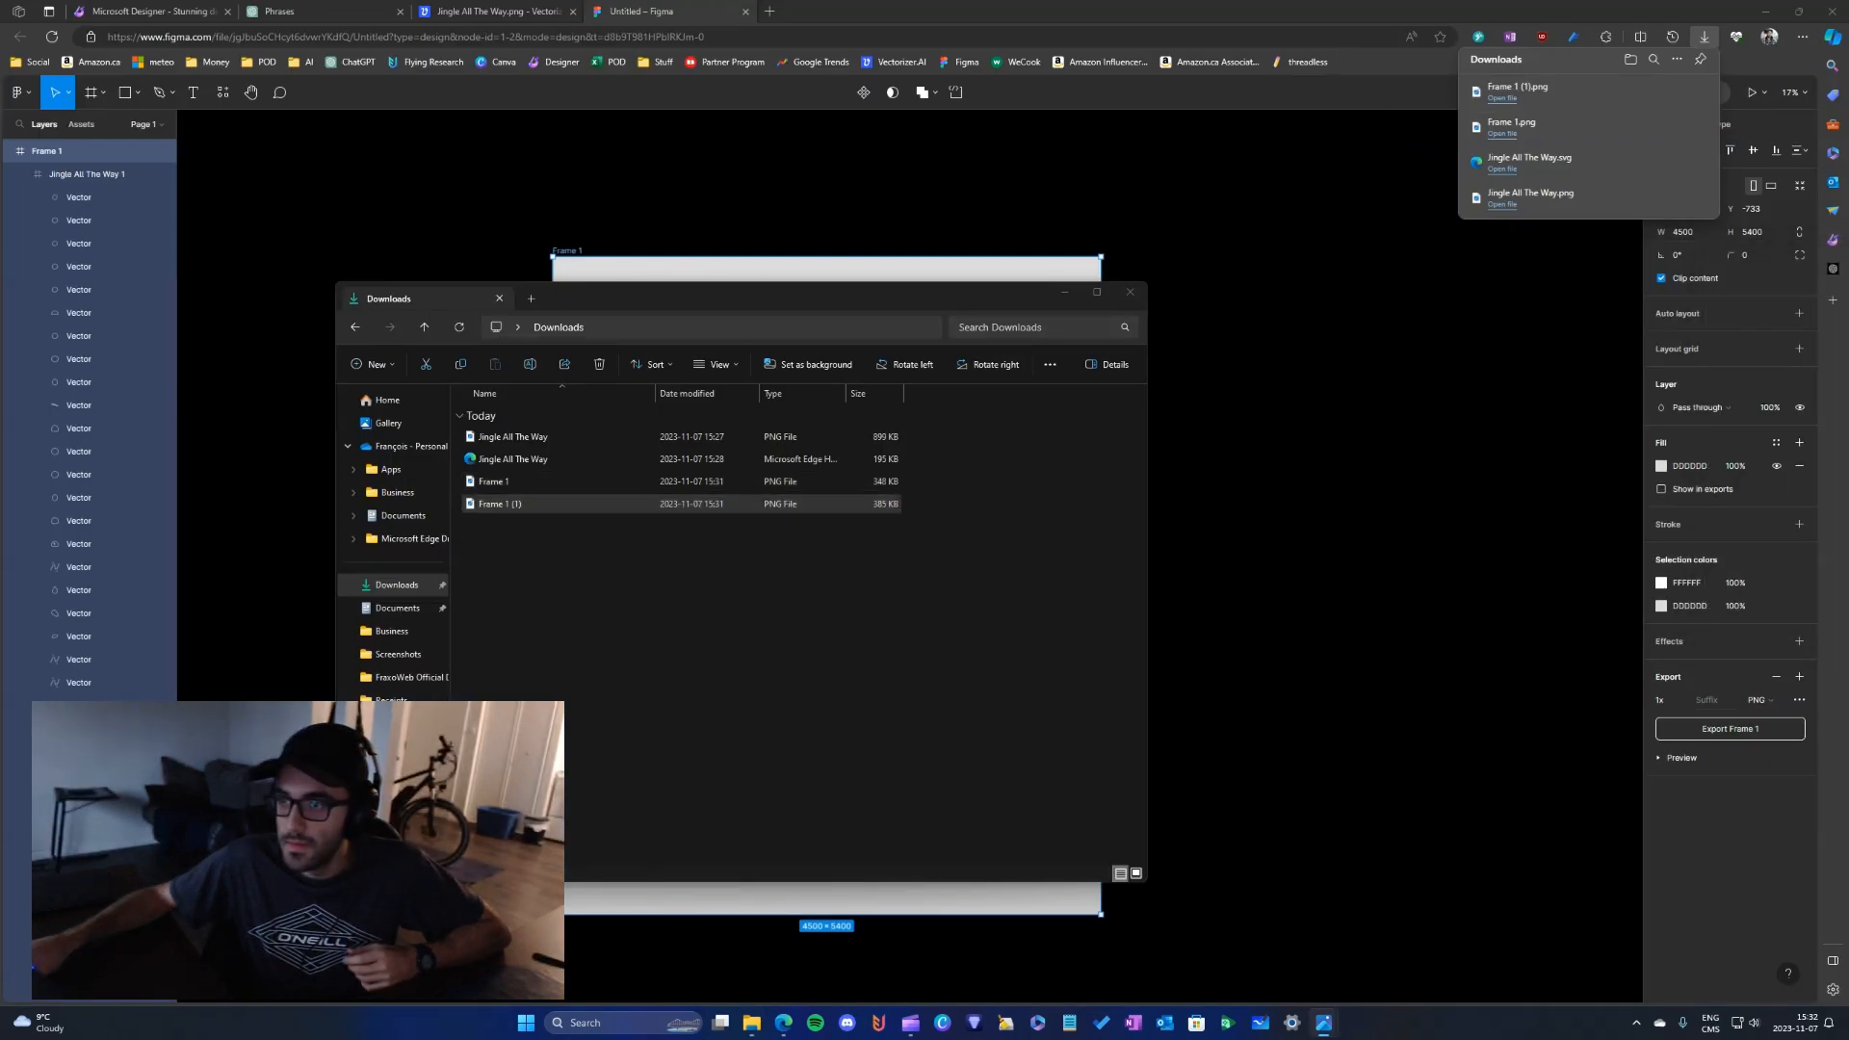
pyautogui.moveTo(1848, 424); pyautogui.dragTo(1387, 479)
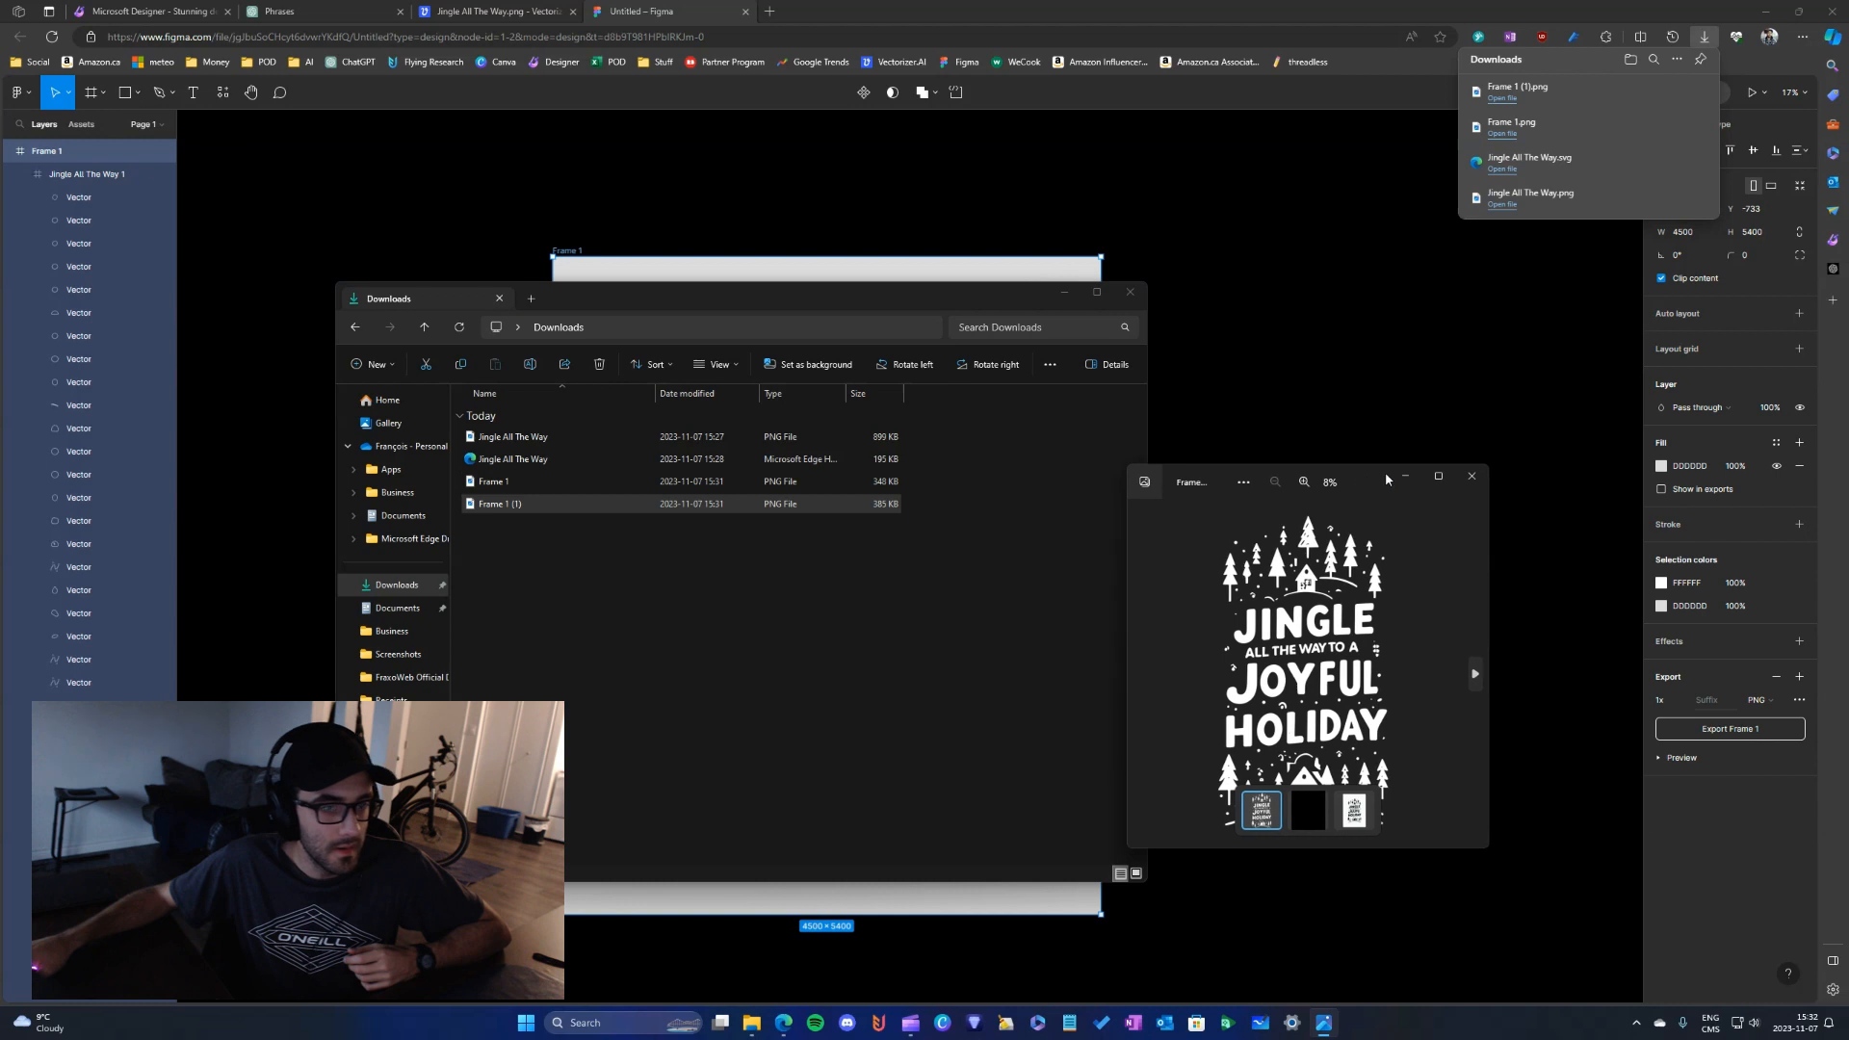
pyautogui.click(1472, 476)
pyautogui.doubleClick(535, 503)
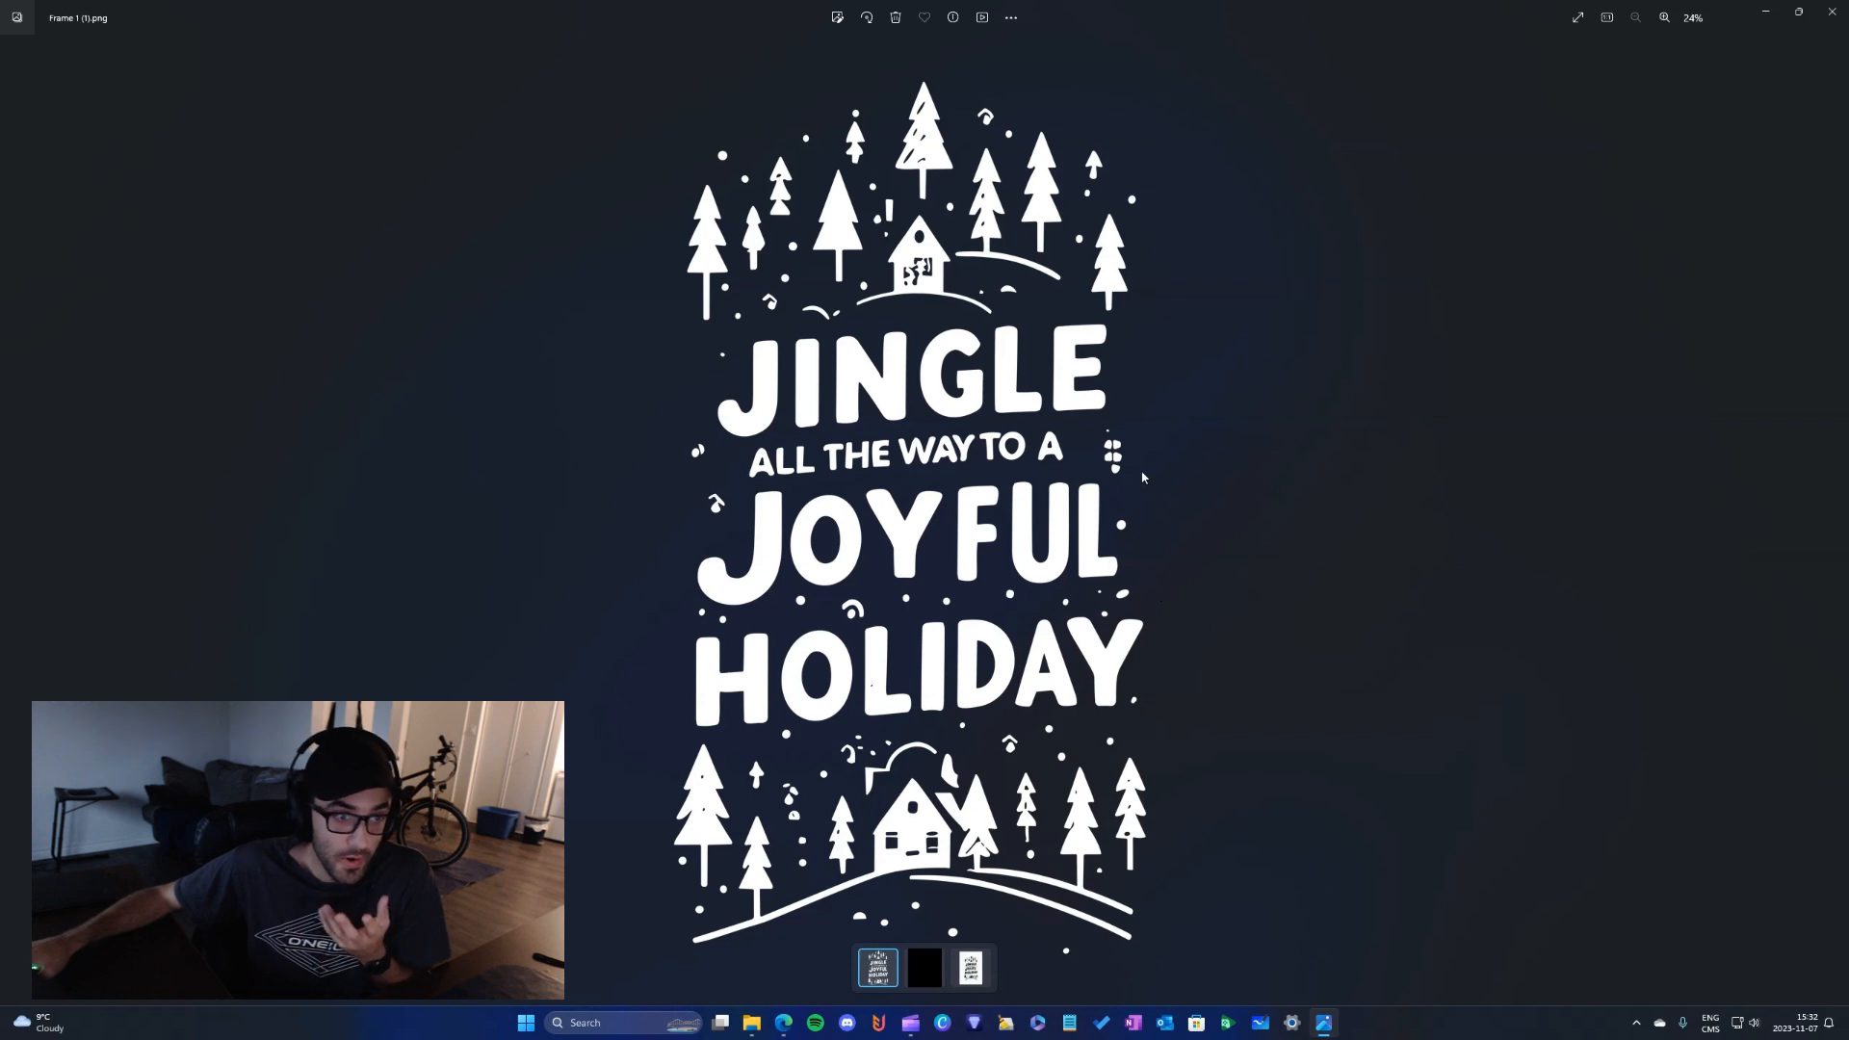
pyautogui.click(1833, 10)
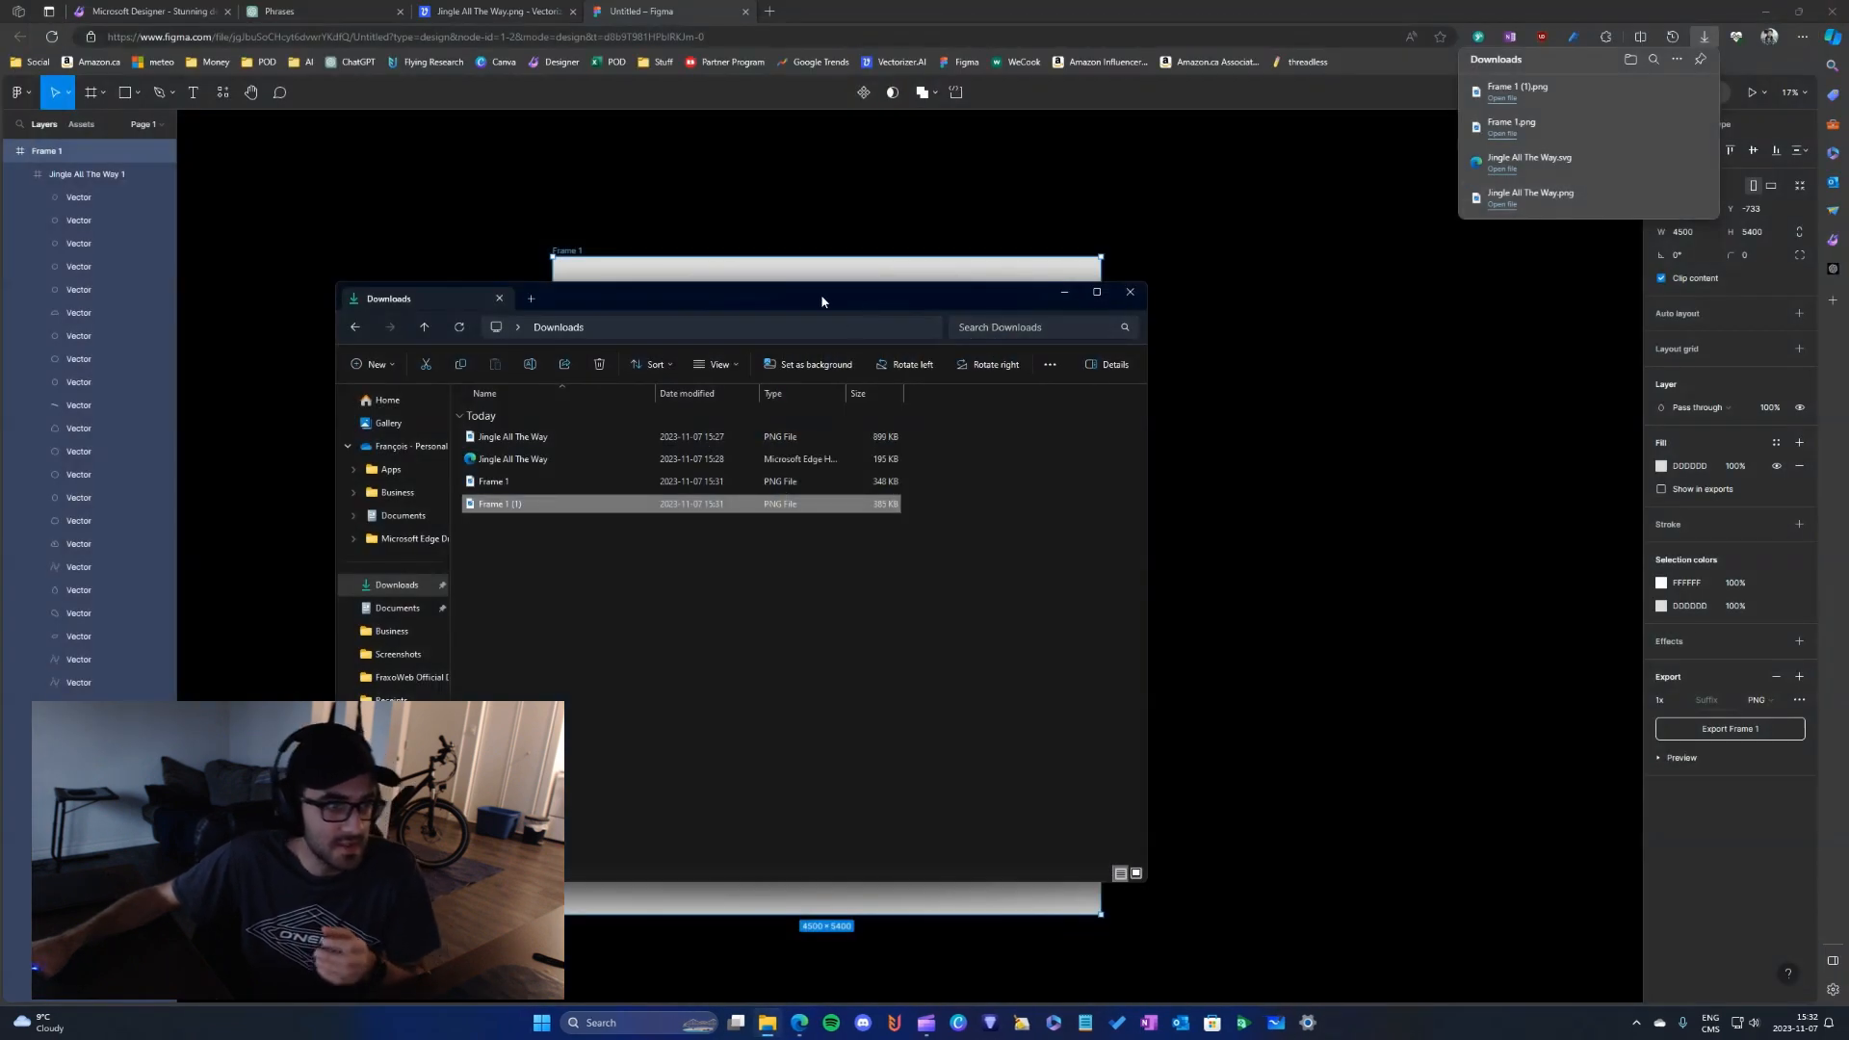
pyautogui.doubleClick(821, 293)
pyautogui.moveTo(1484, 21); pyautogui.dragTo(1848, 58)
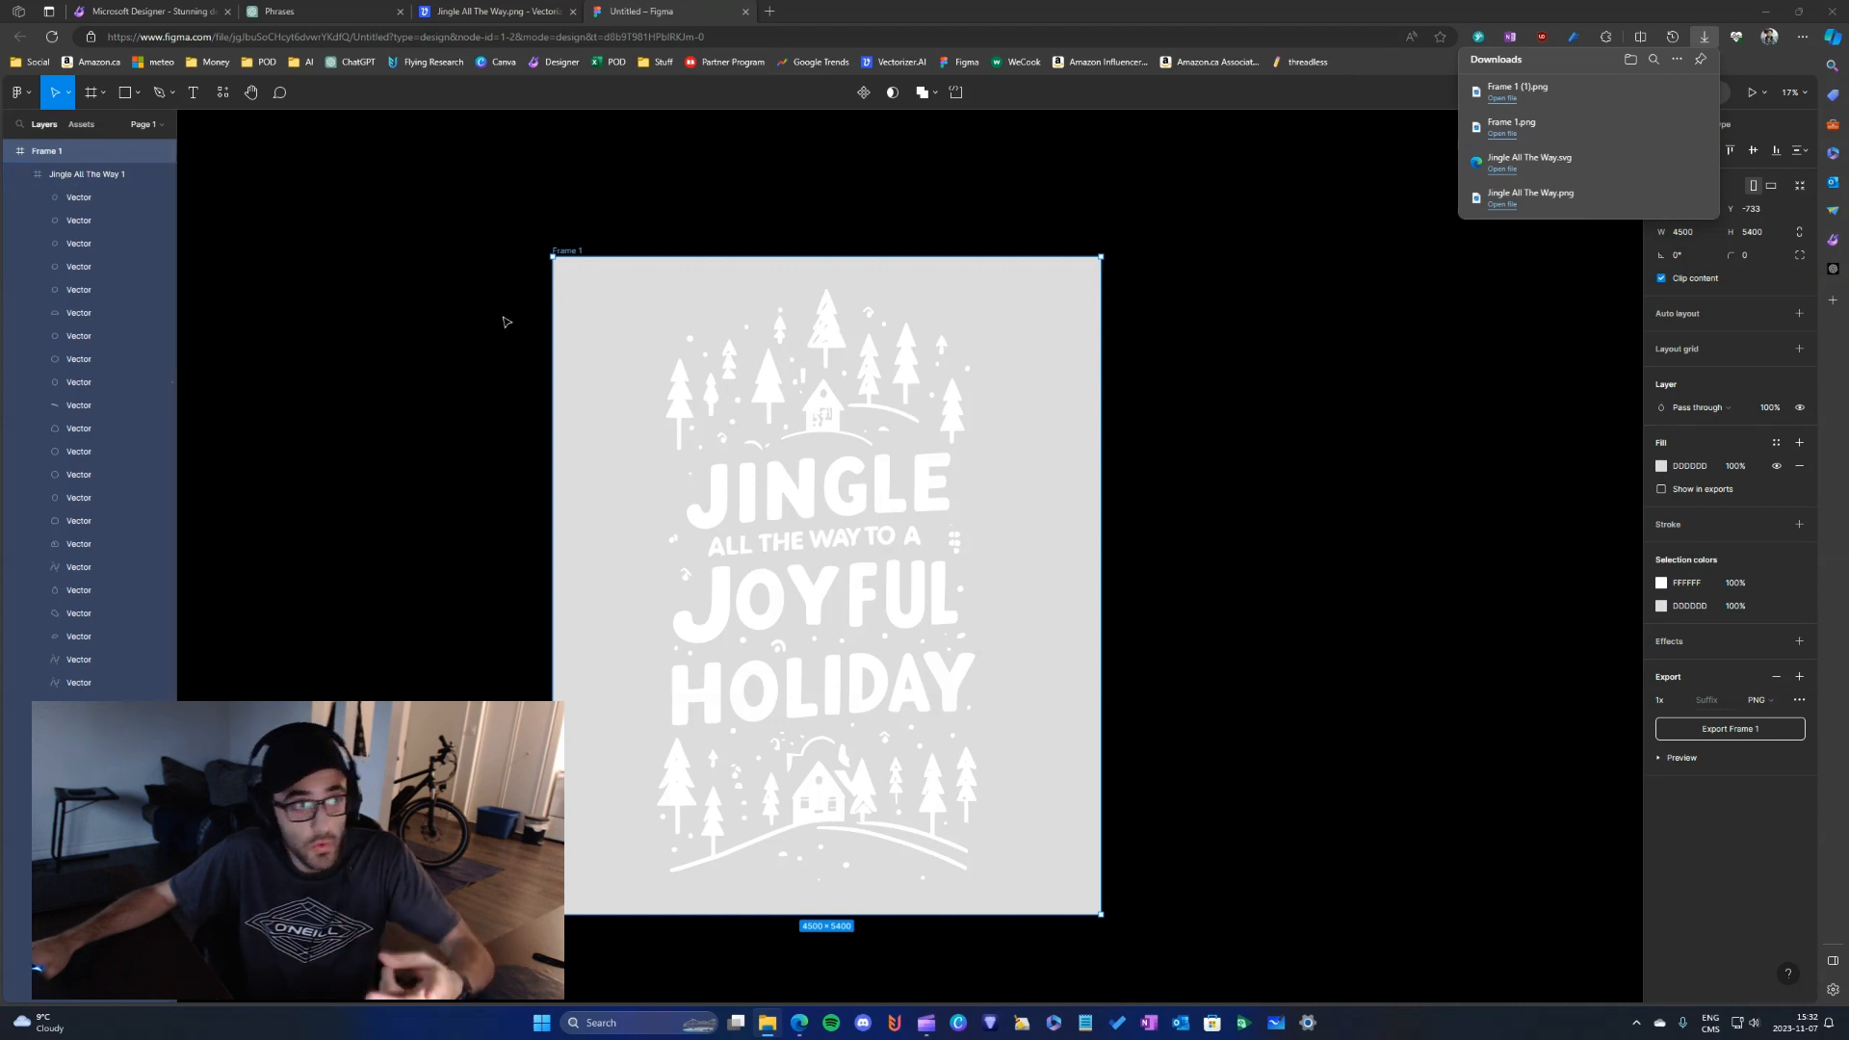
# - Bring Flying Upload into the browser window, look briefly at Flying Research, and open Flying Upload's print-on-demand Designs page
pyautogui.click(546, 10)
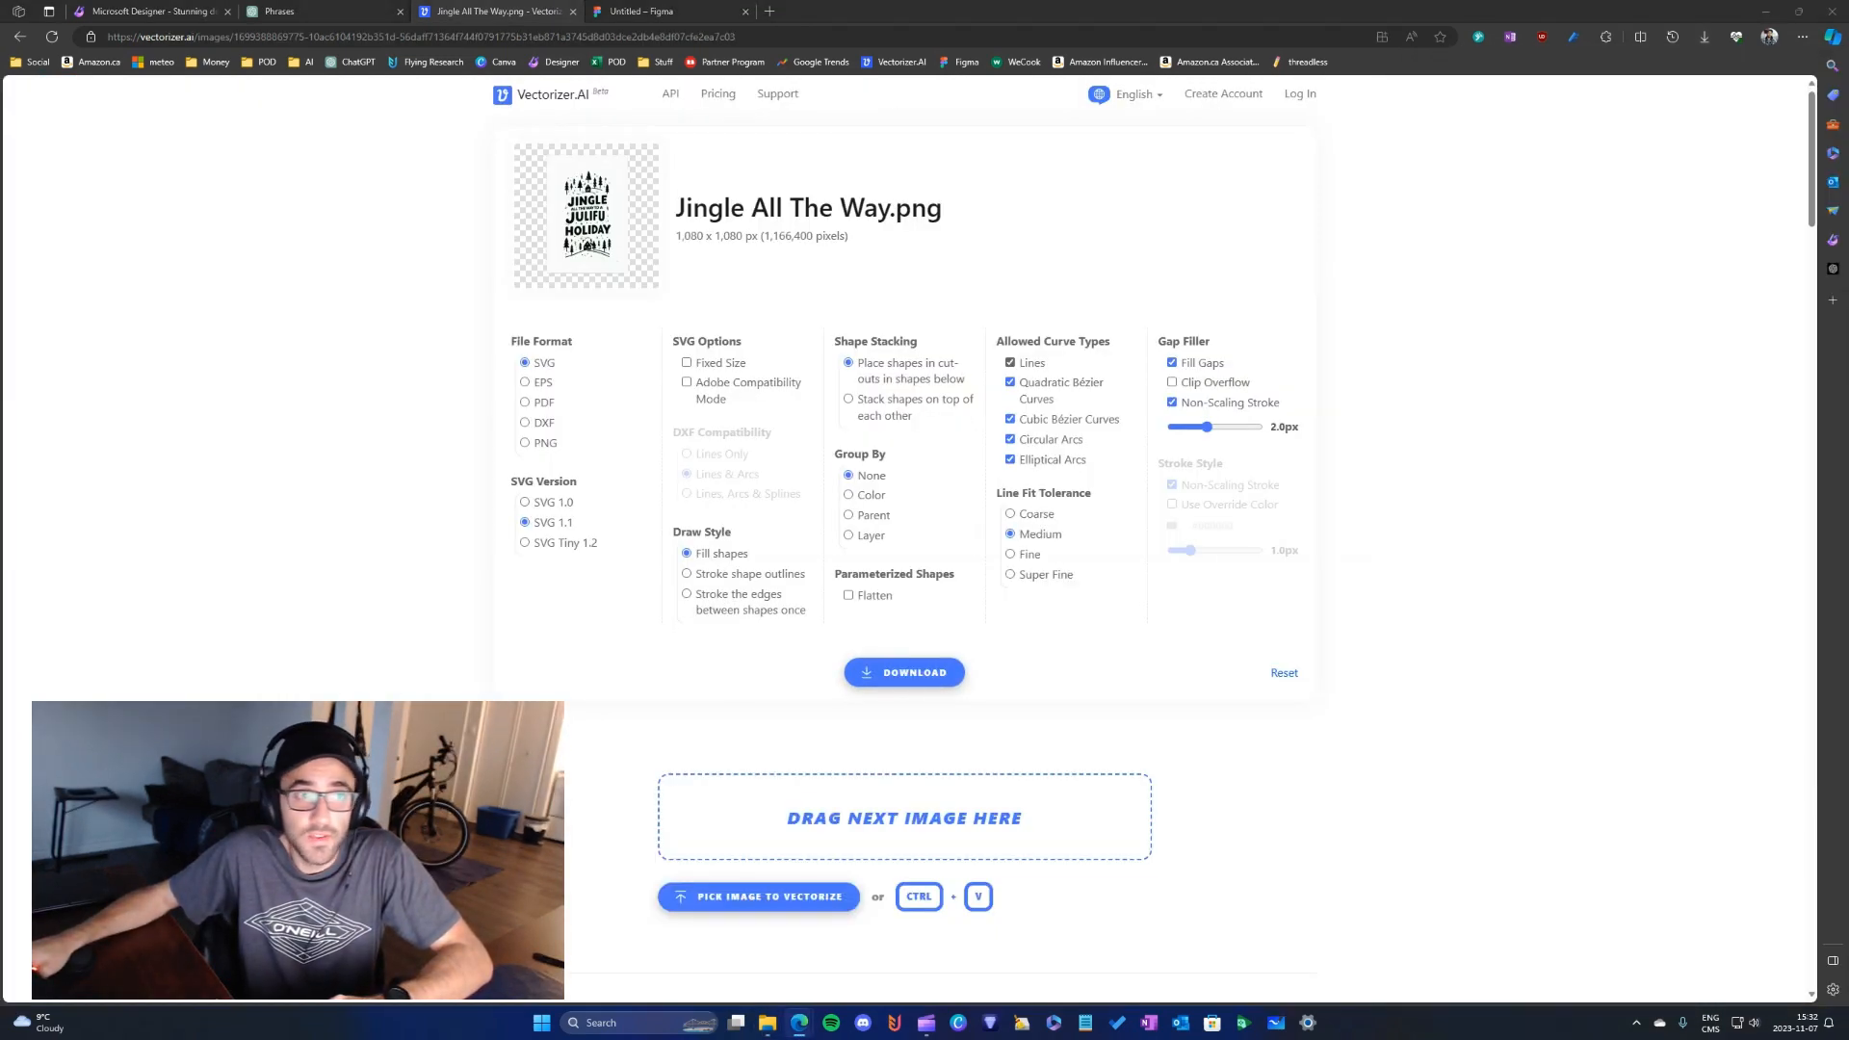
pyautogui.moveTo(1848, 58); pyautogui.dragTo(1160, 10)
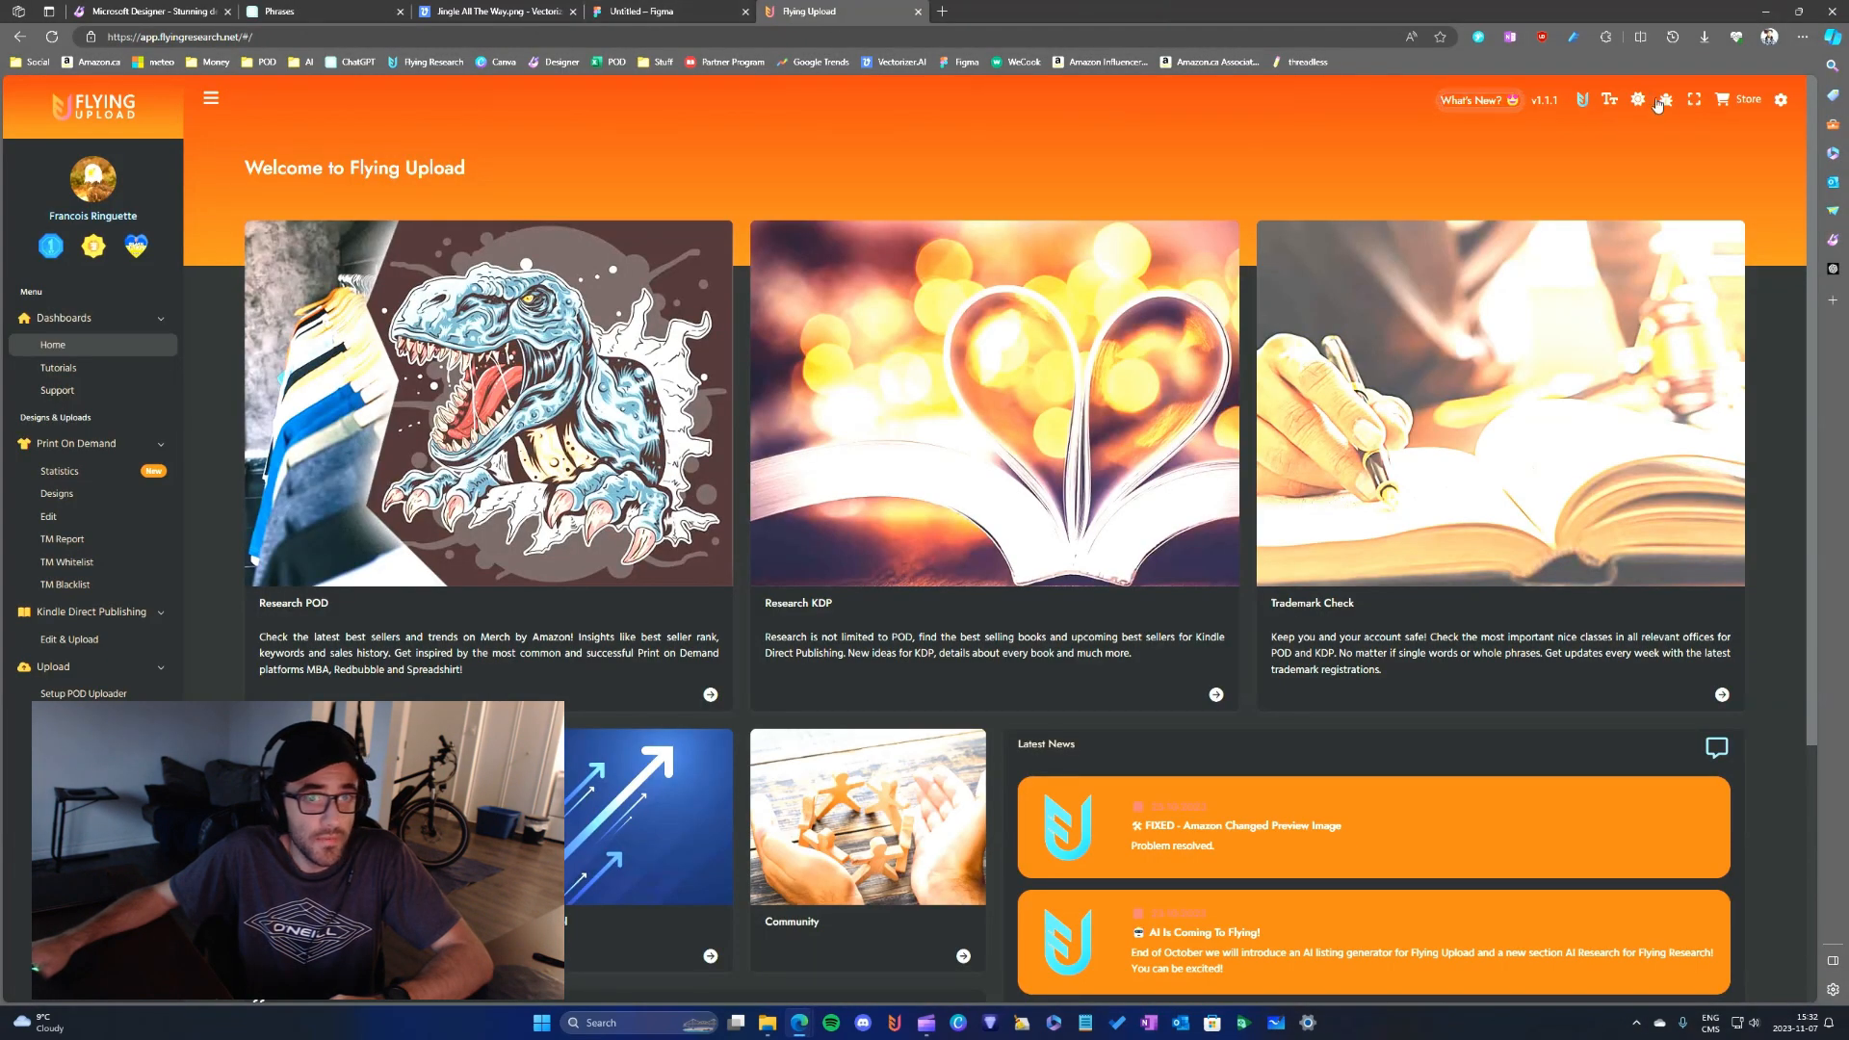
pyautogui.click(1583, 101)
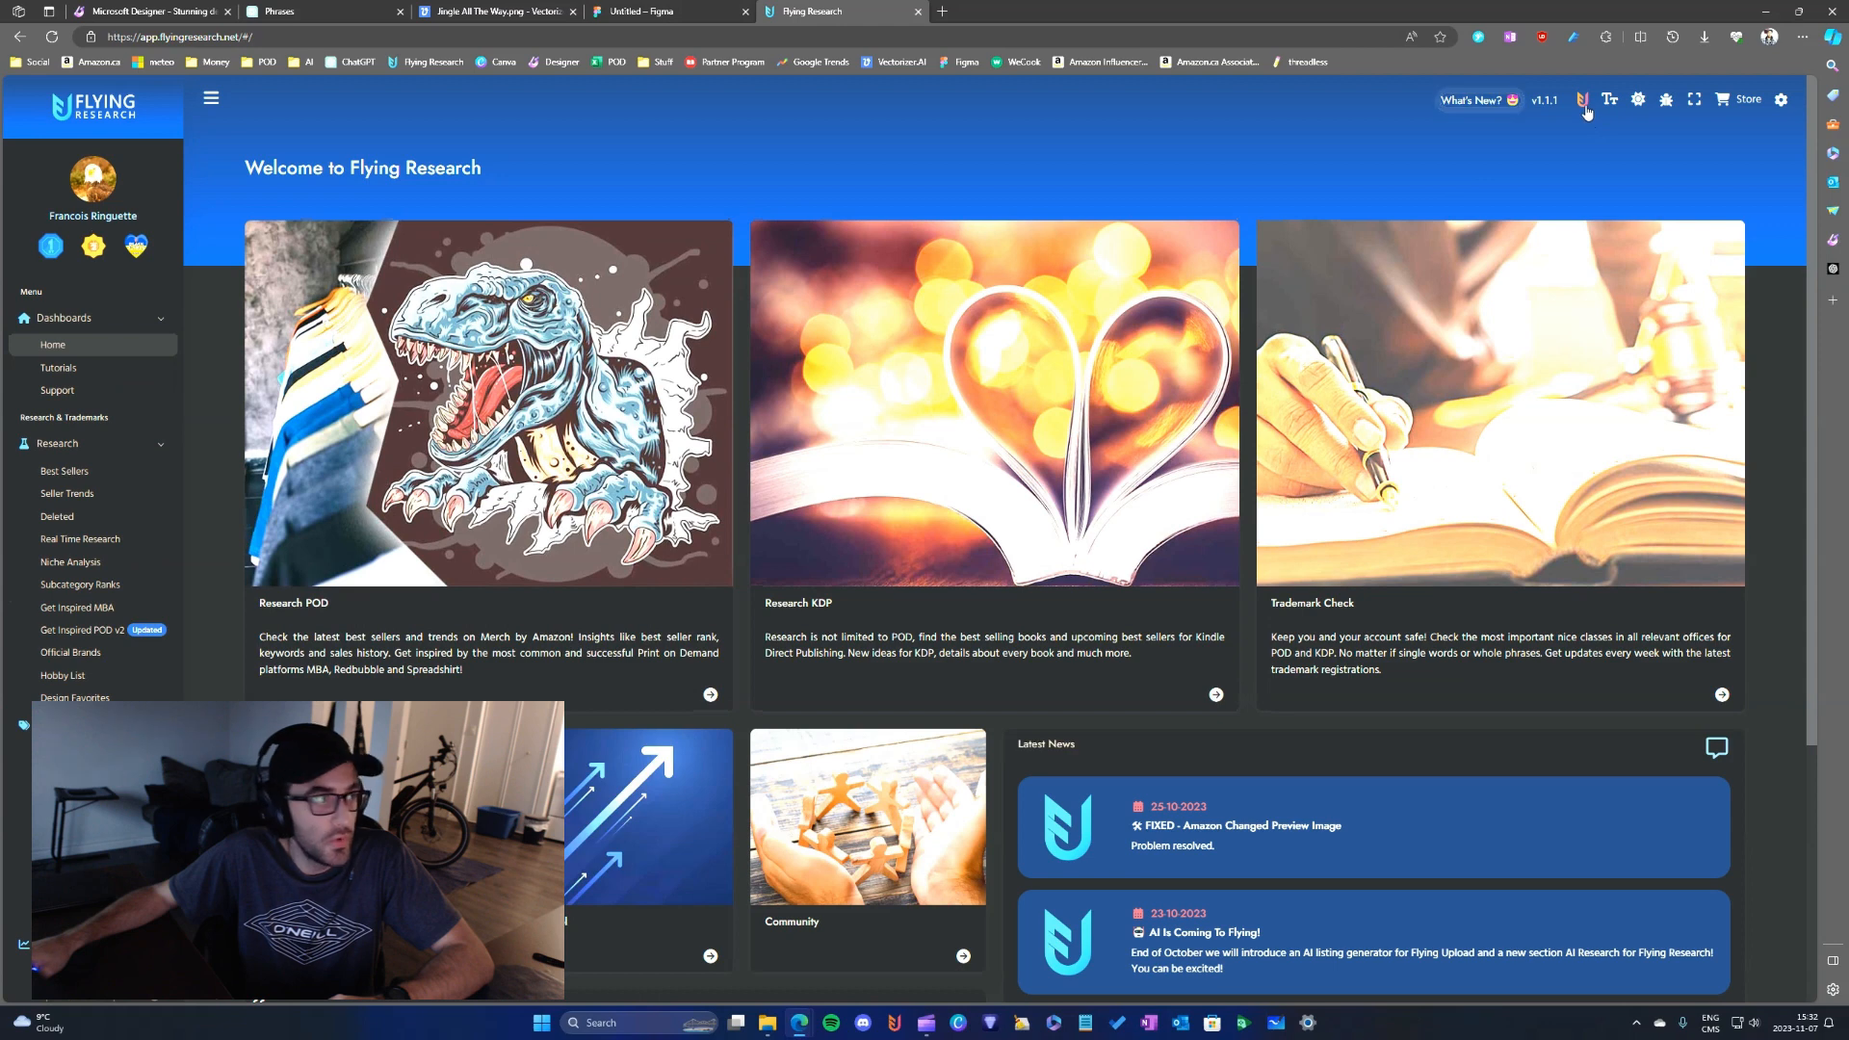
pyautogui.click(1583, 101)
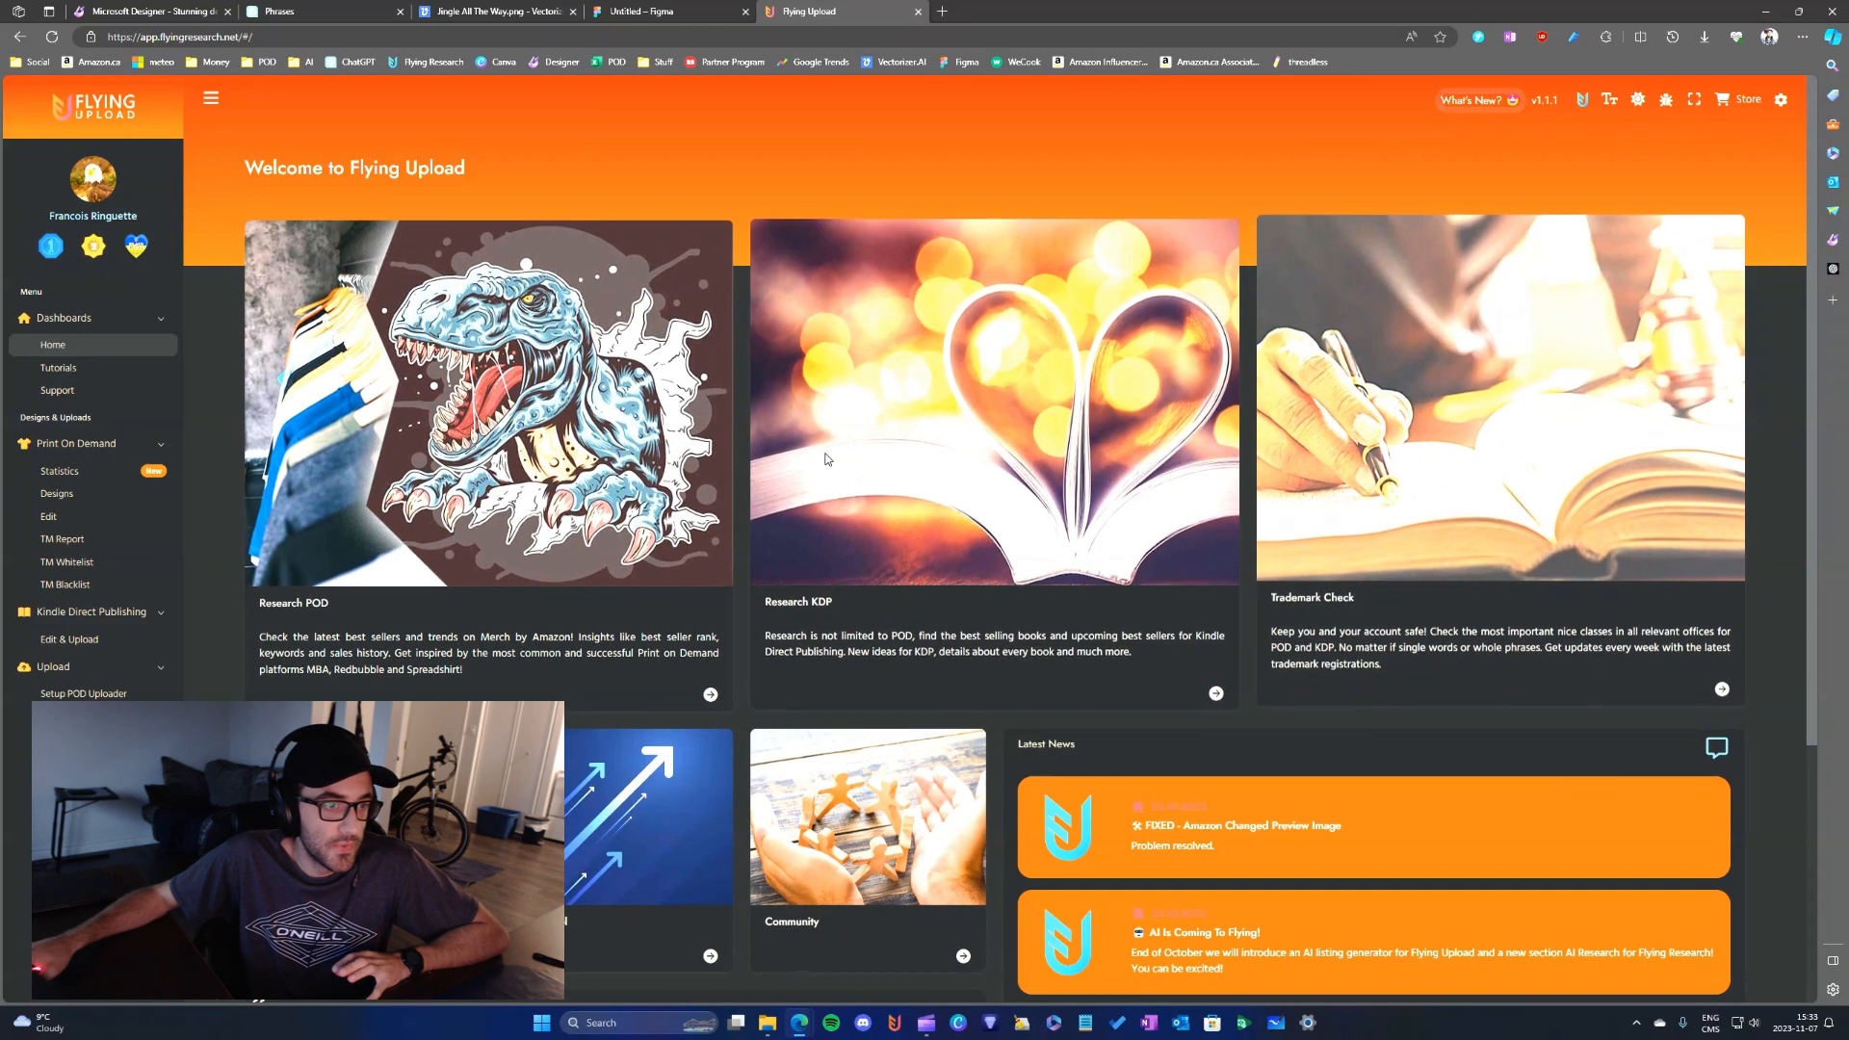
pyautogui.click(57, 493)
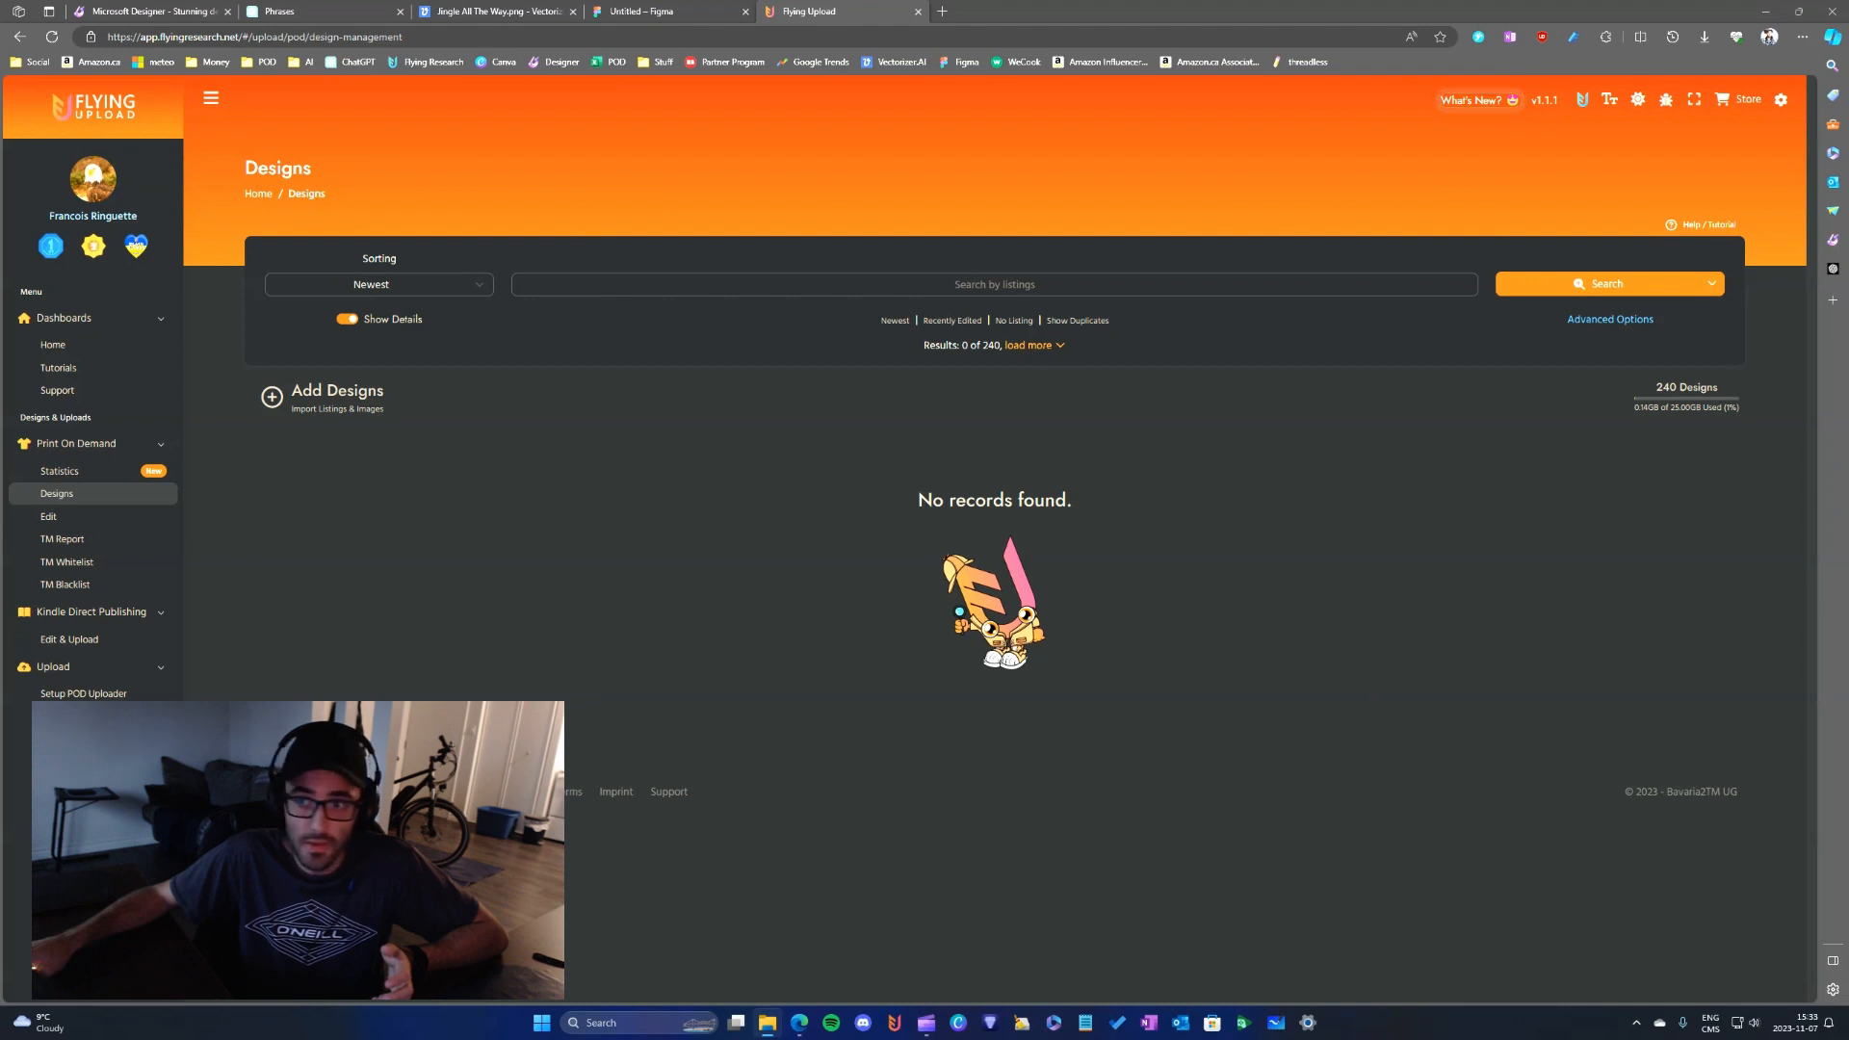
# - Import Frame 1 (1).png and Frame 1.png as new designs, adding the second one despite its similarity to the first
pyautogui.click(292, 398)
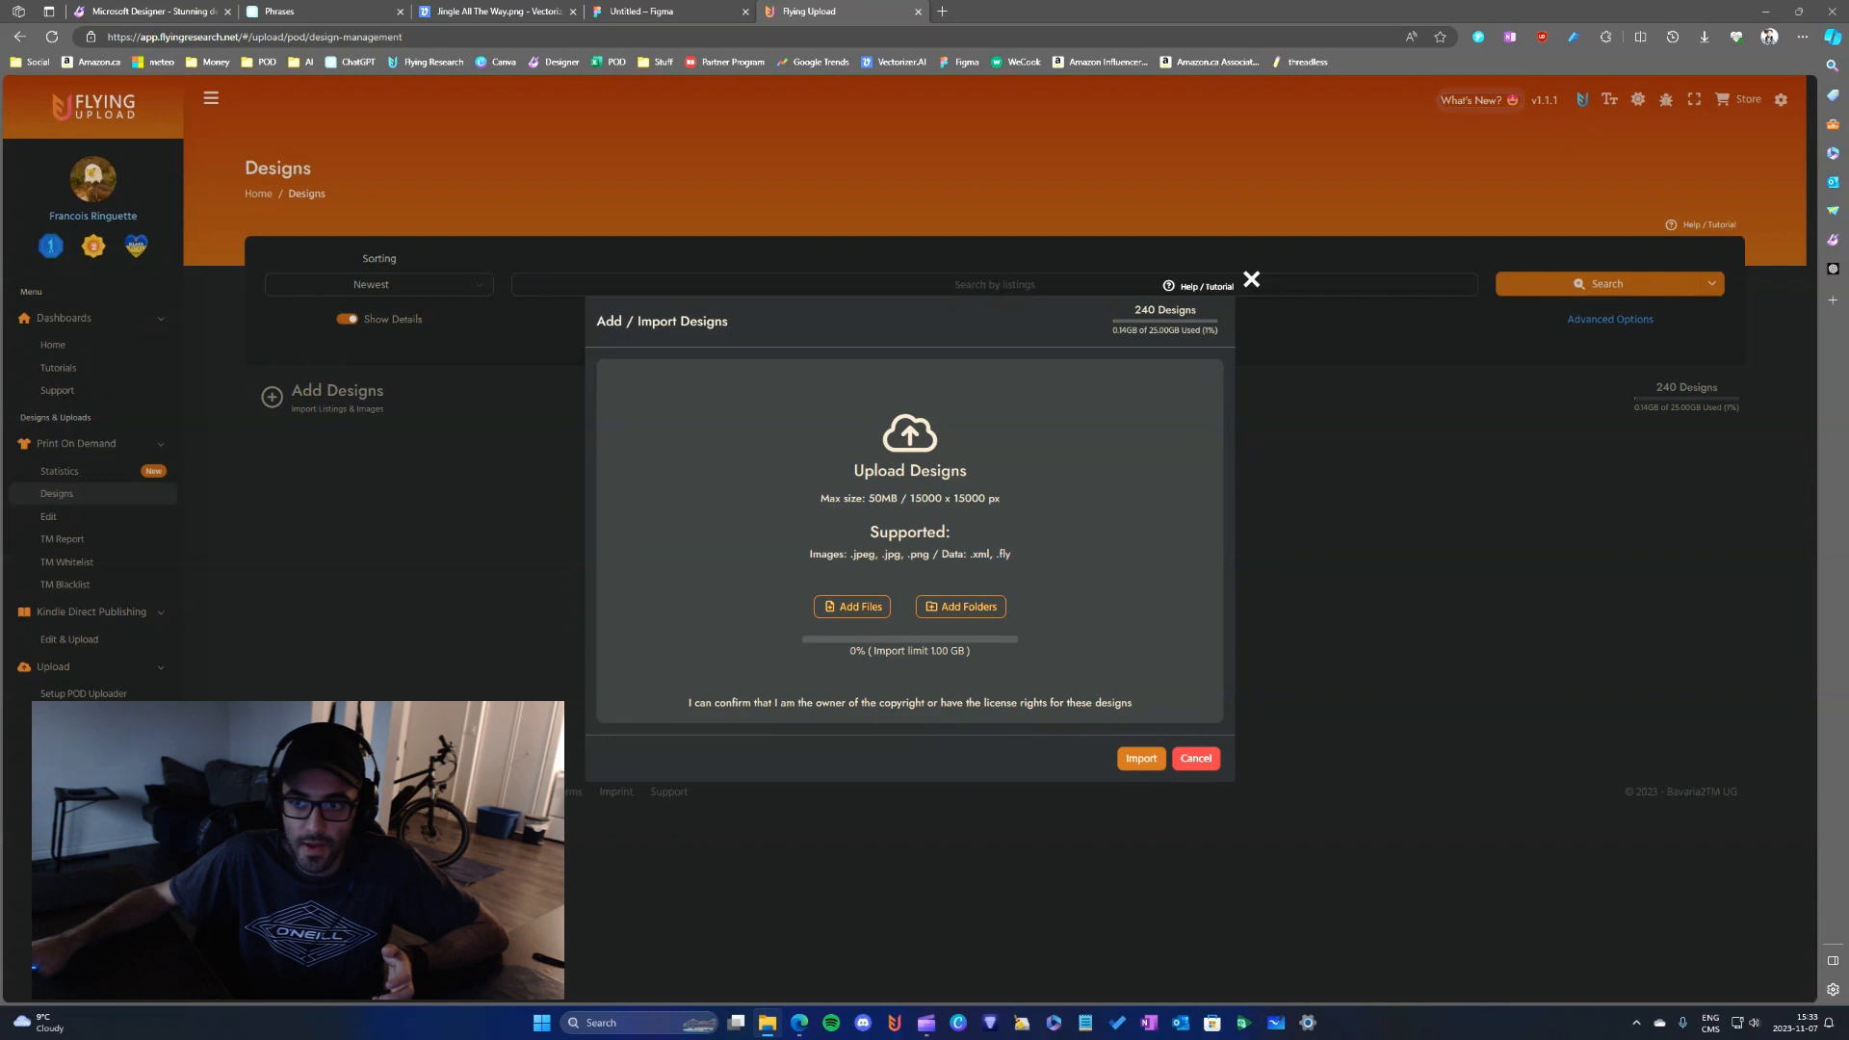
pyautogui.moveTo(887, 433); pyautogui.dragTo(889, 438)
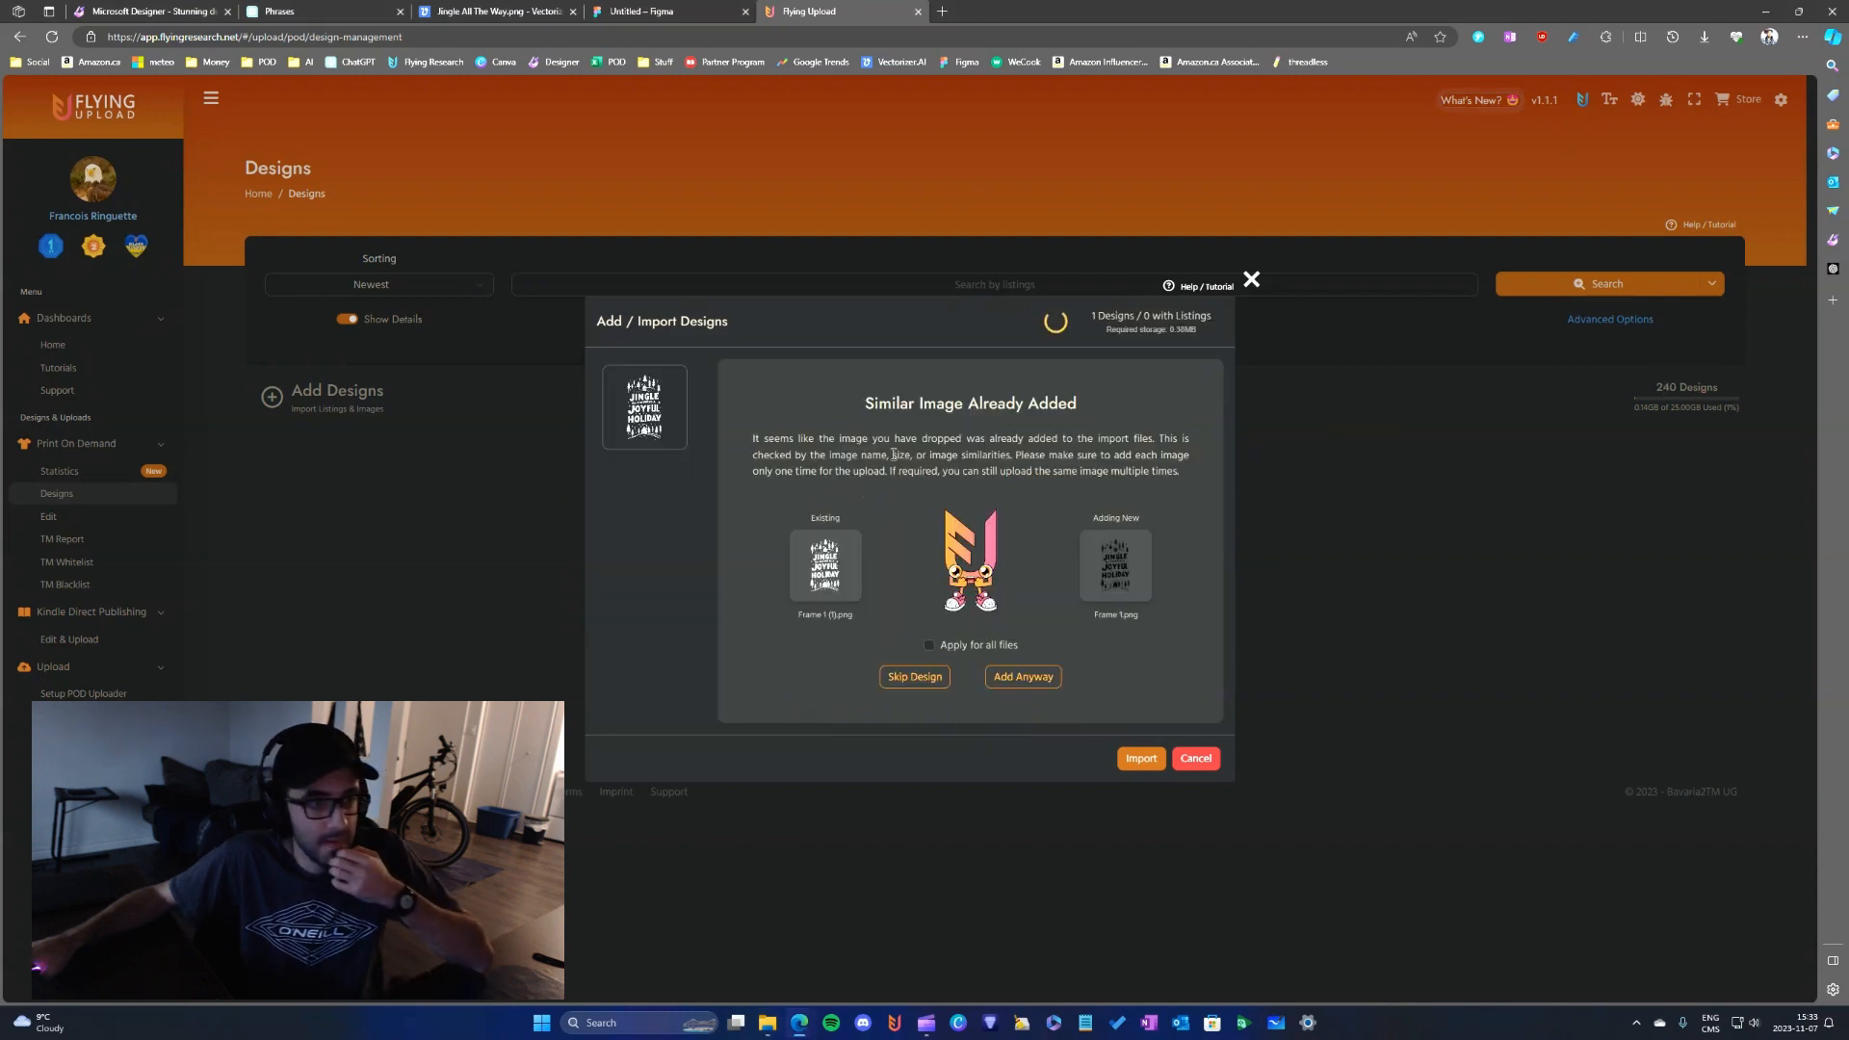
pyautogui.click(1017, 674)
pyautogui.click(1141, 761)
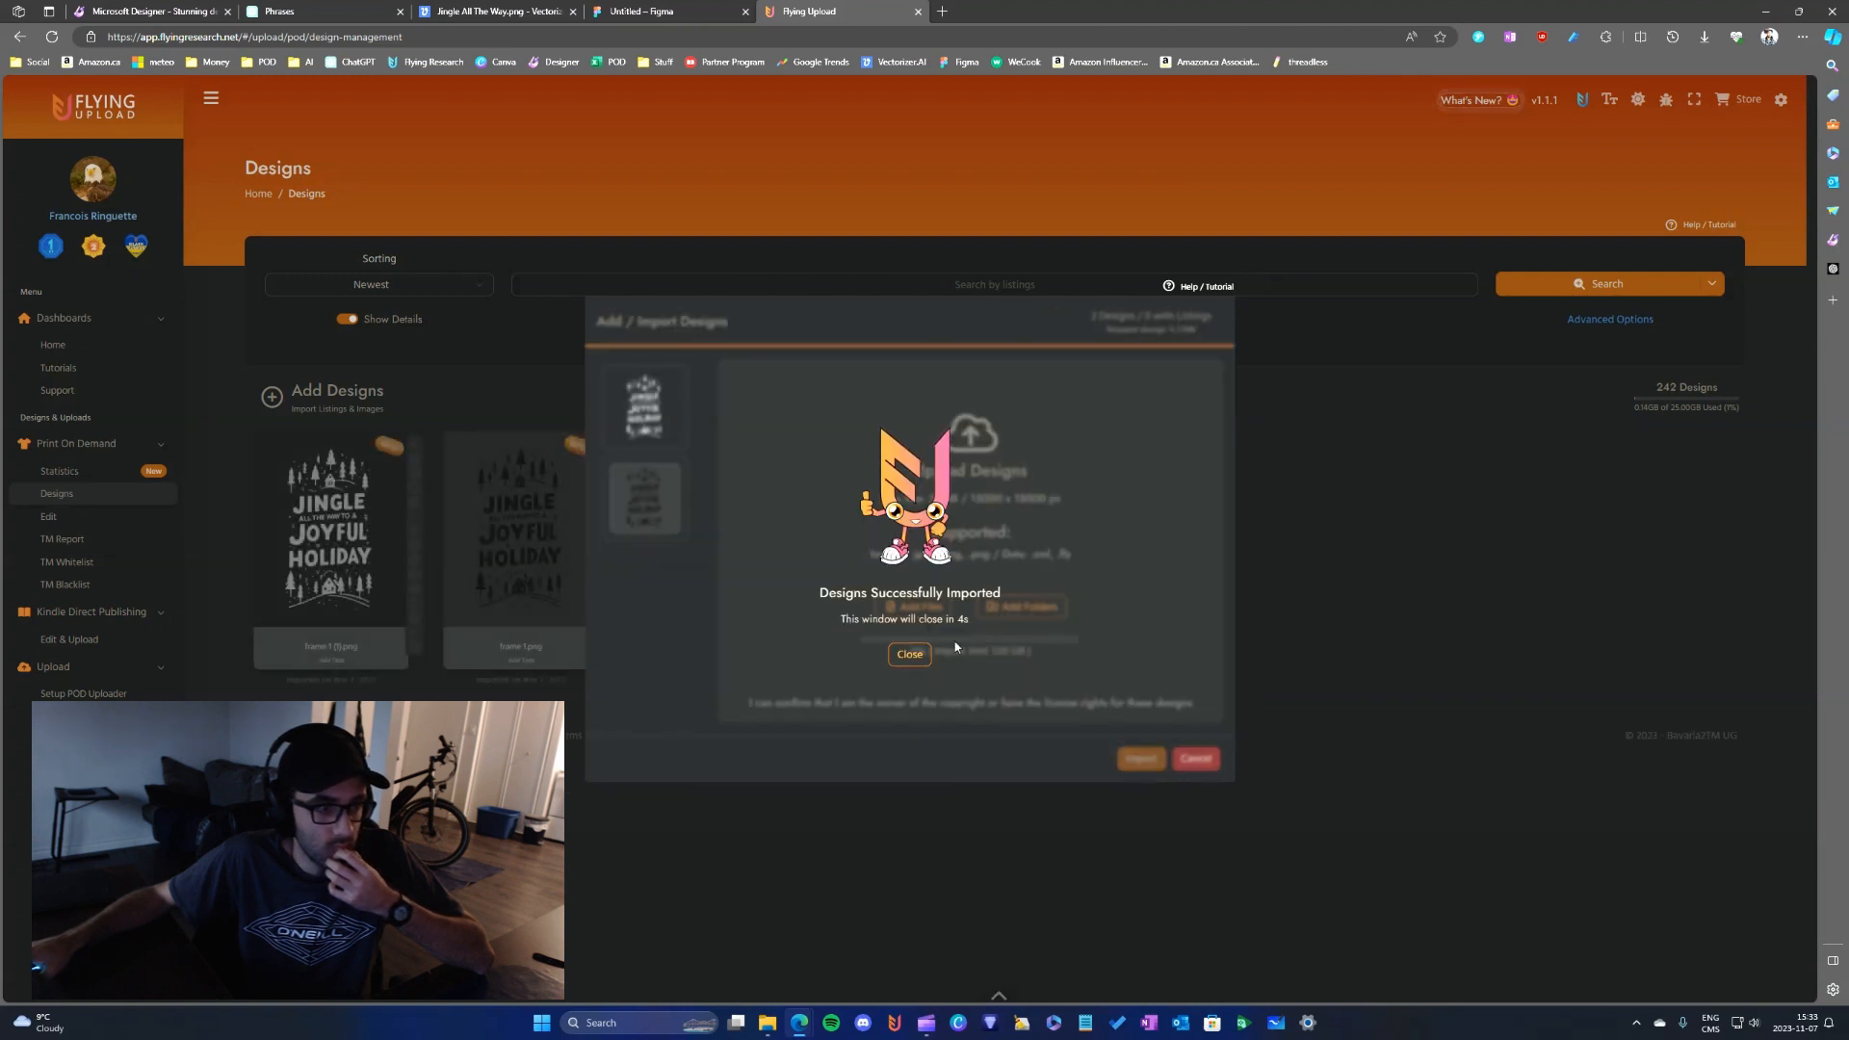
pyautogui.click(909, 654)
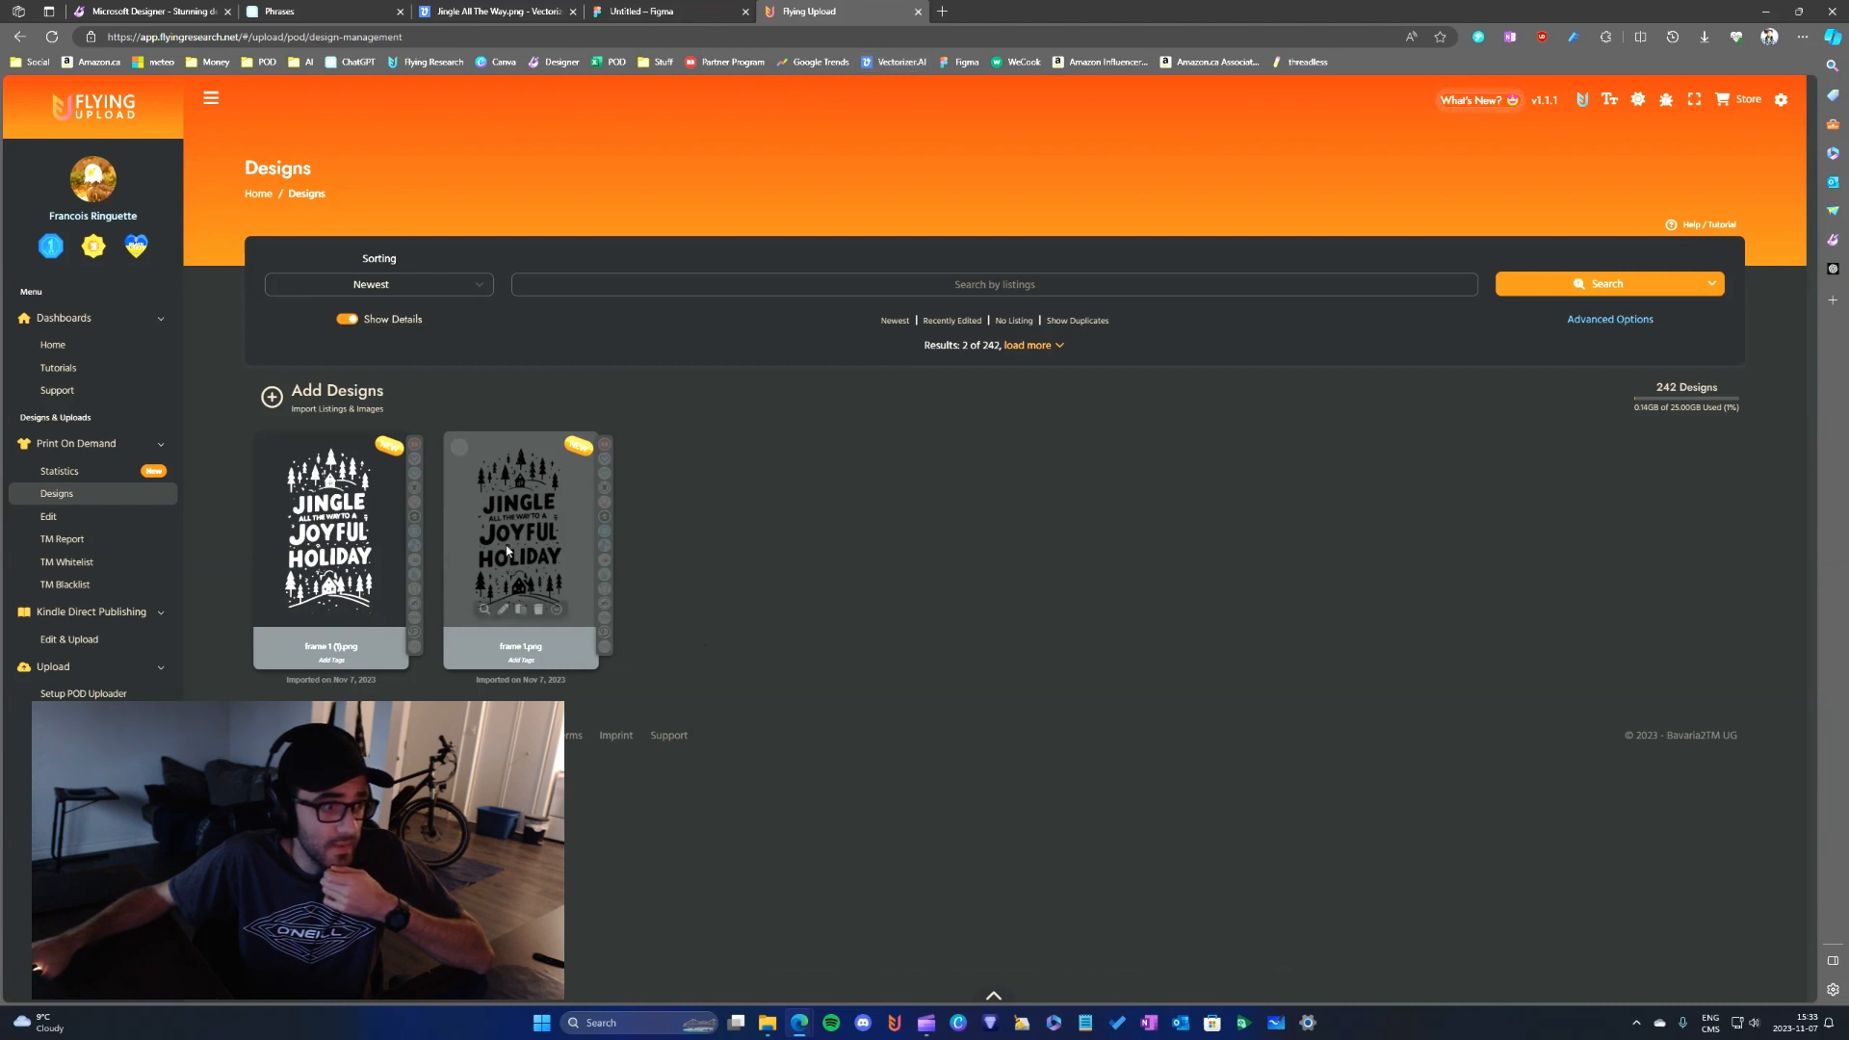
# - Open both imported designs for editing and give the white one the title "Jingle All The Way To a Joyful Holiday"
pyautogui.hotkey('ctrl', 'a')
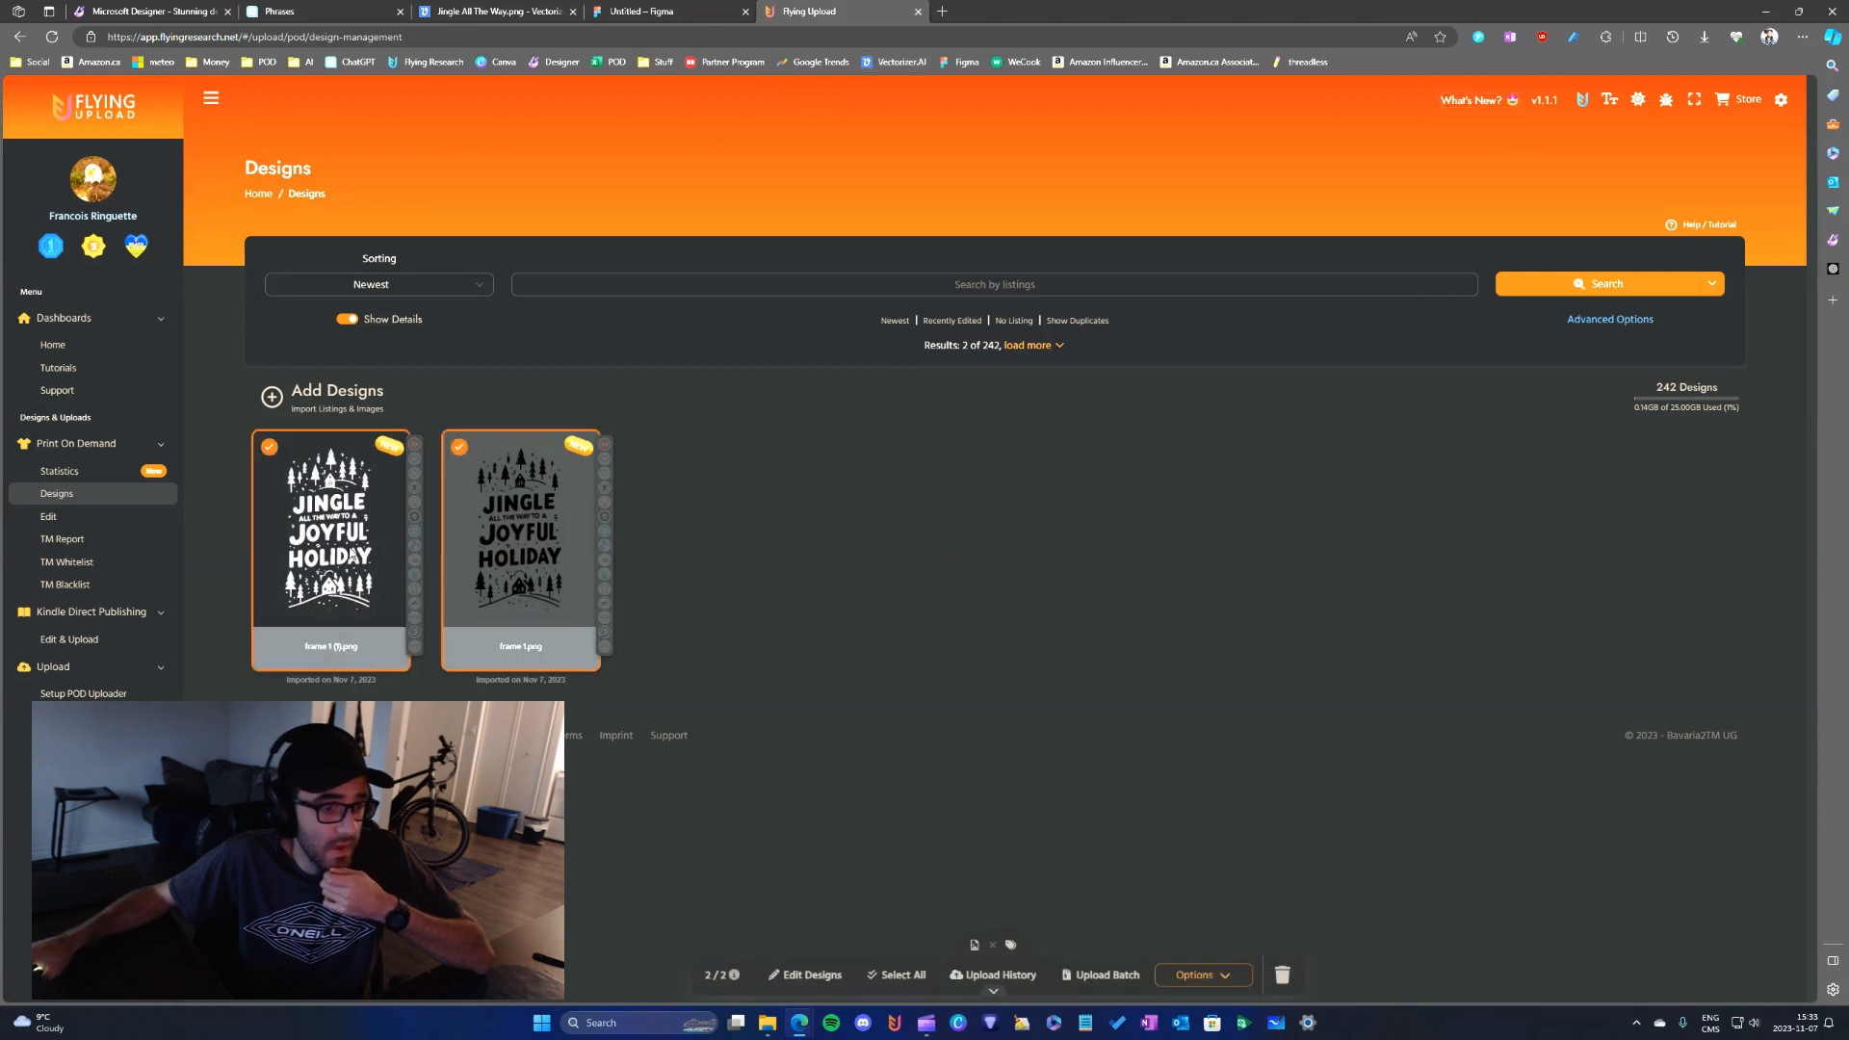
pyautogui.click(821, 977)
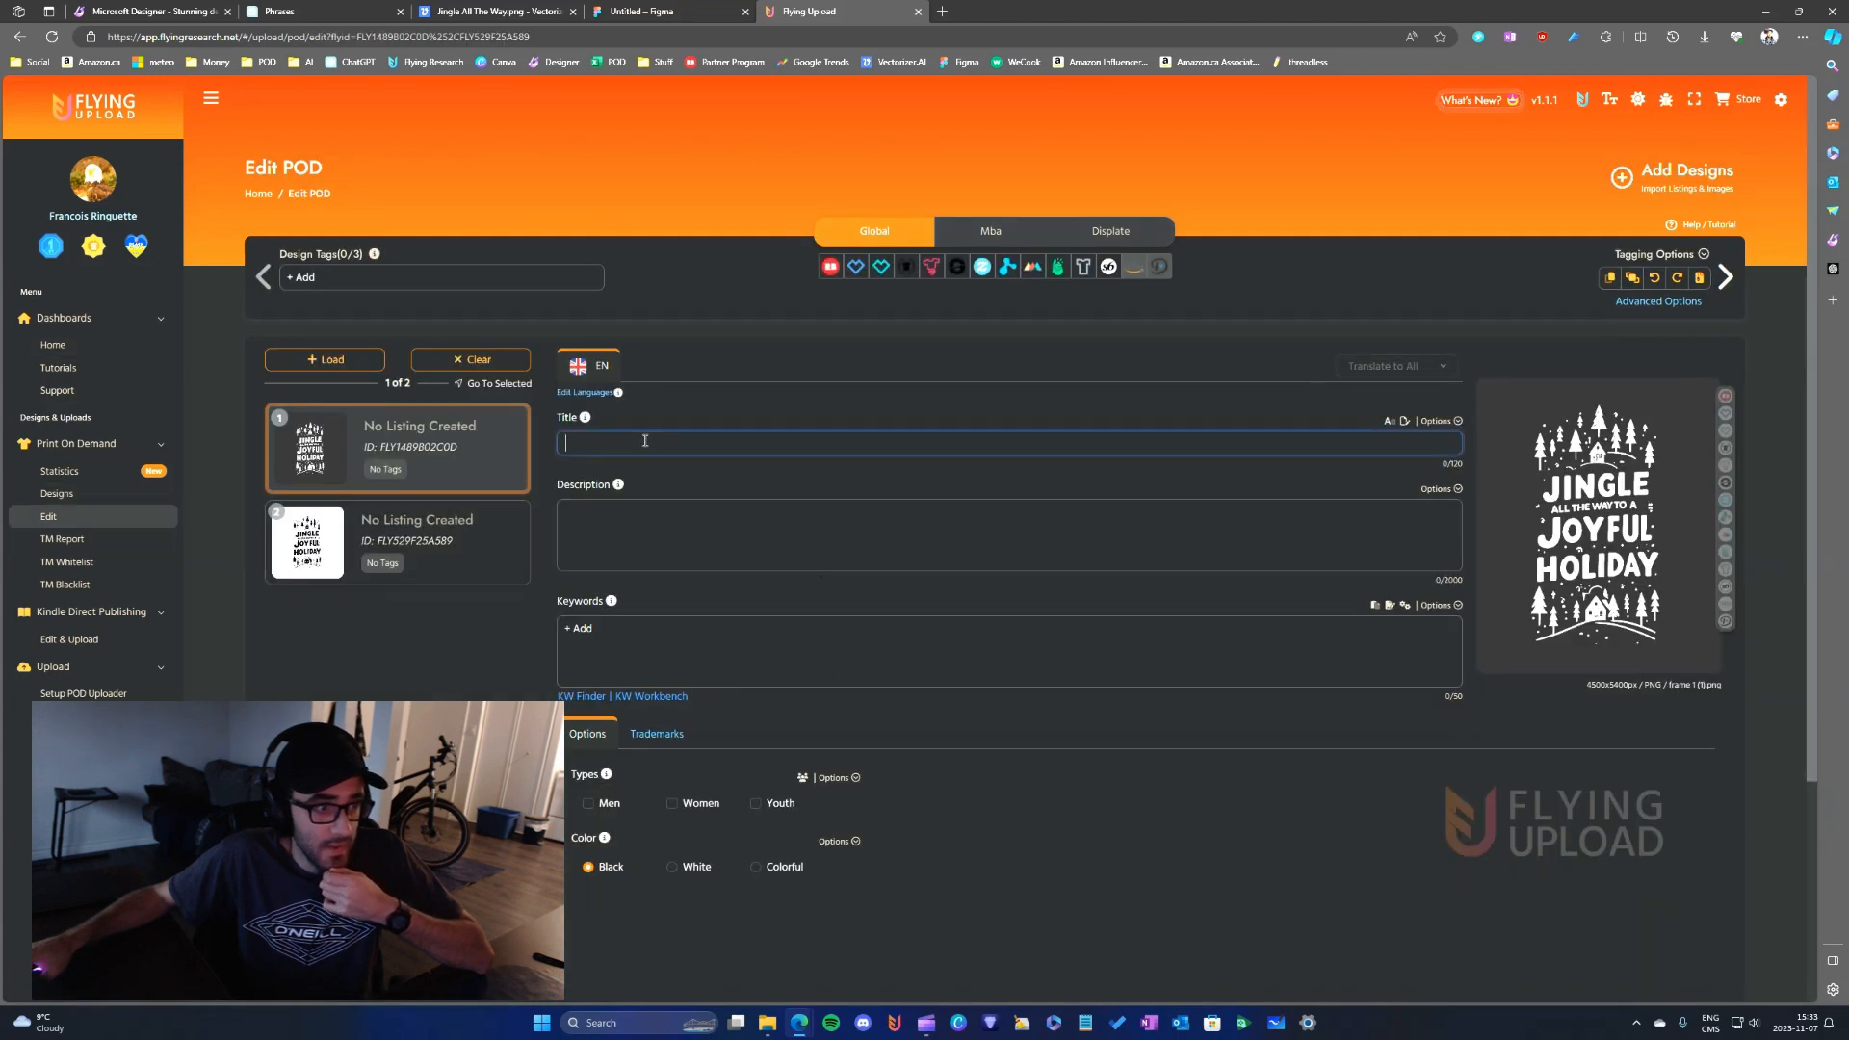
pyautogui.click(668, 439)
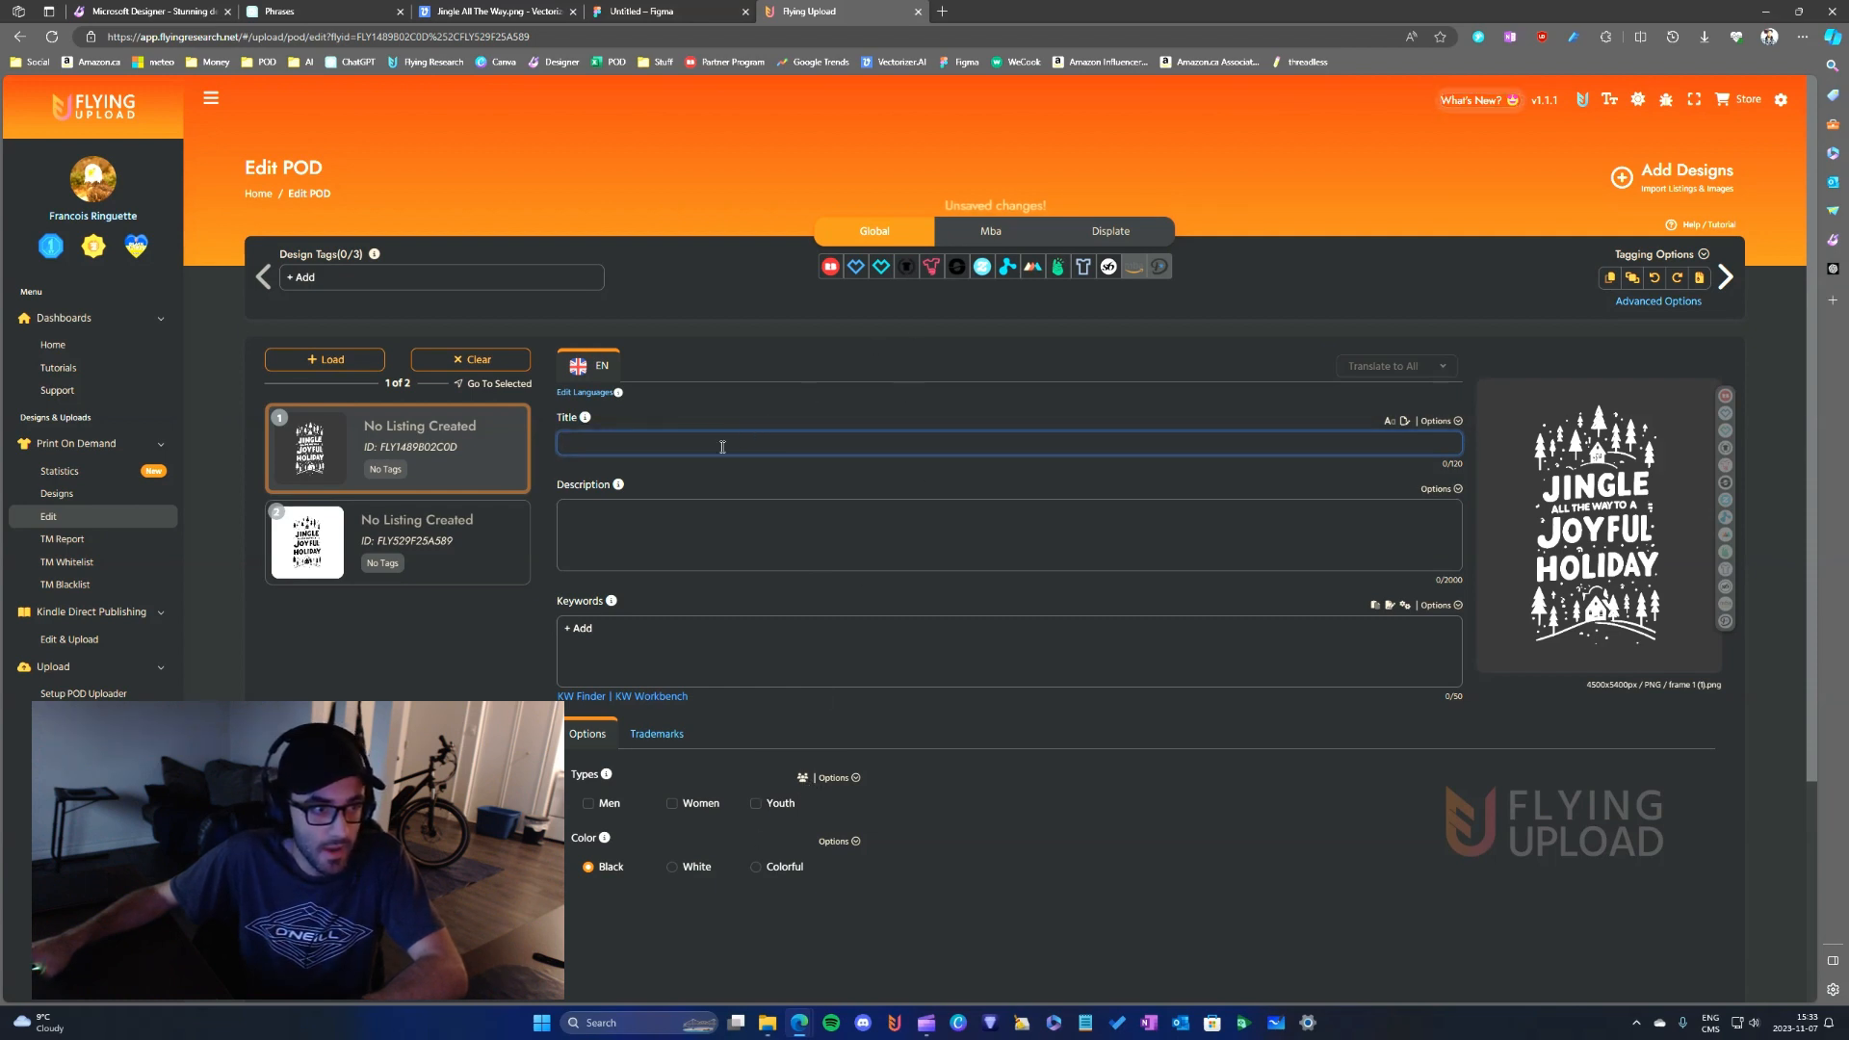
pyautogui.write('Jin')
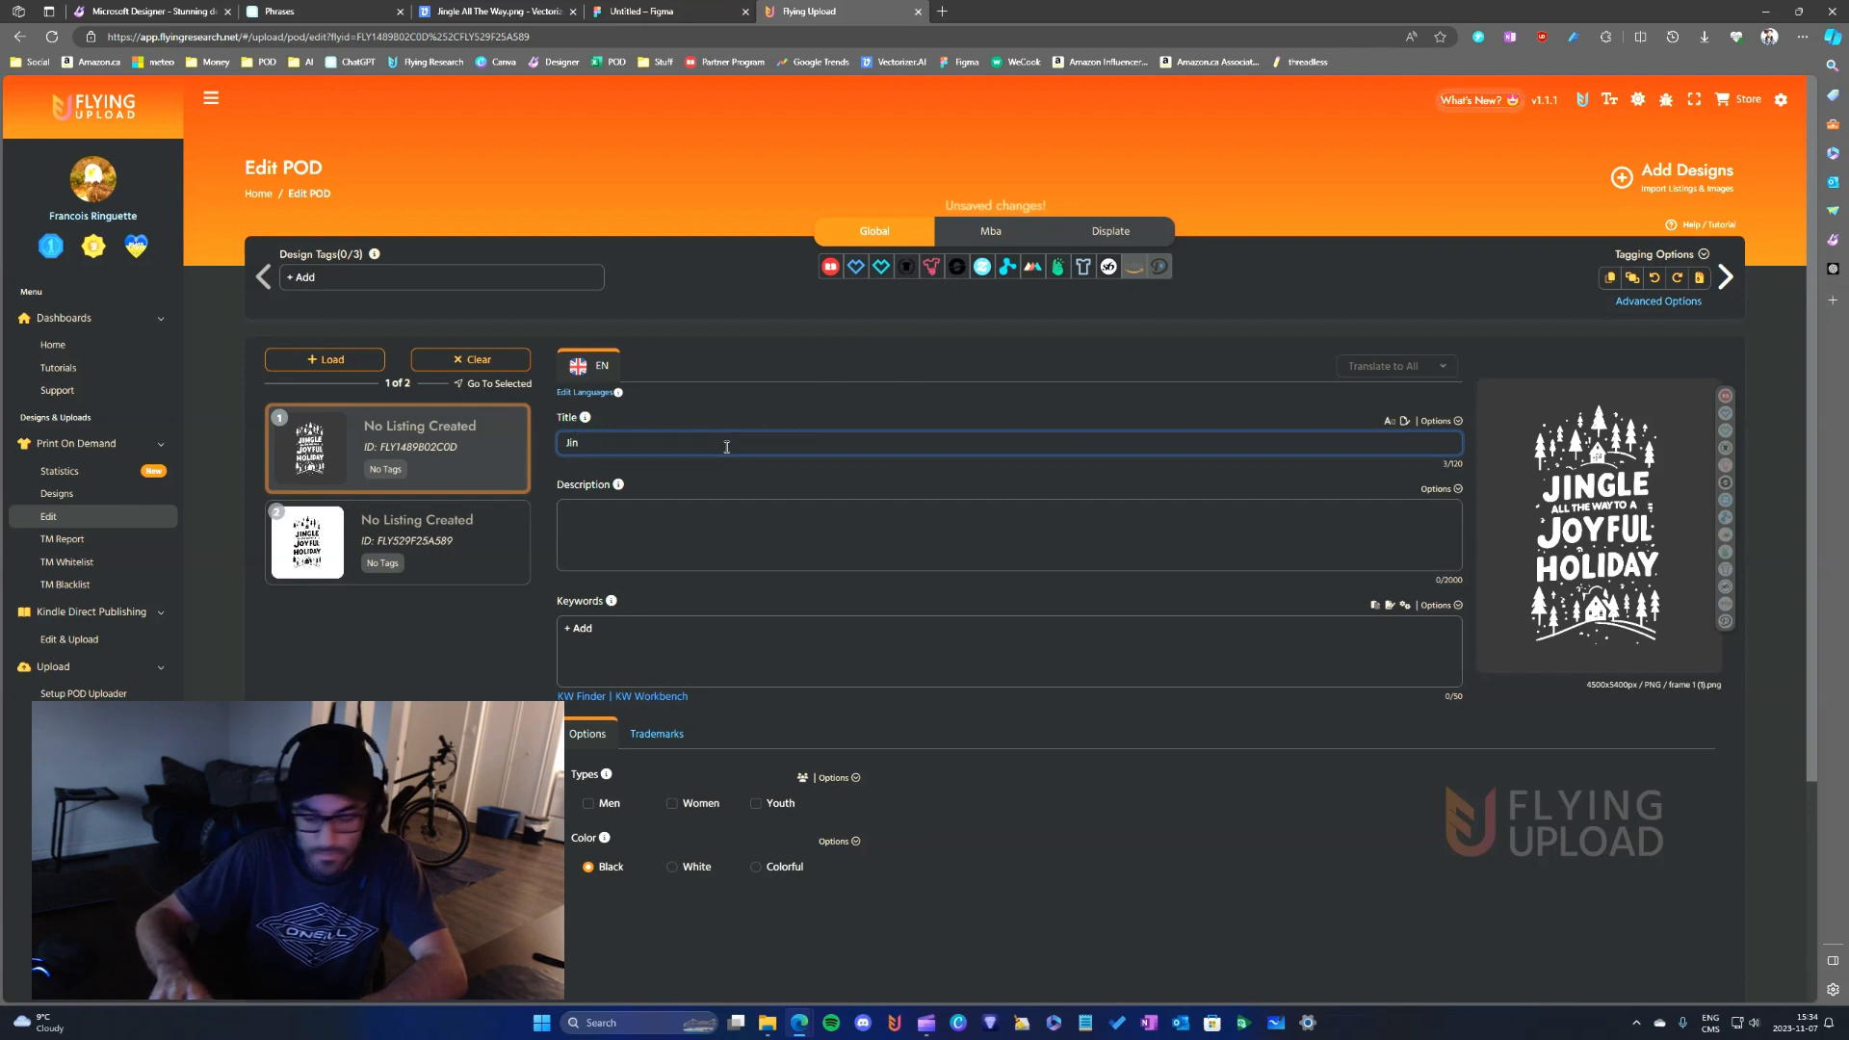
pyautogui.write('gle All Th')
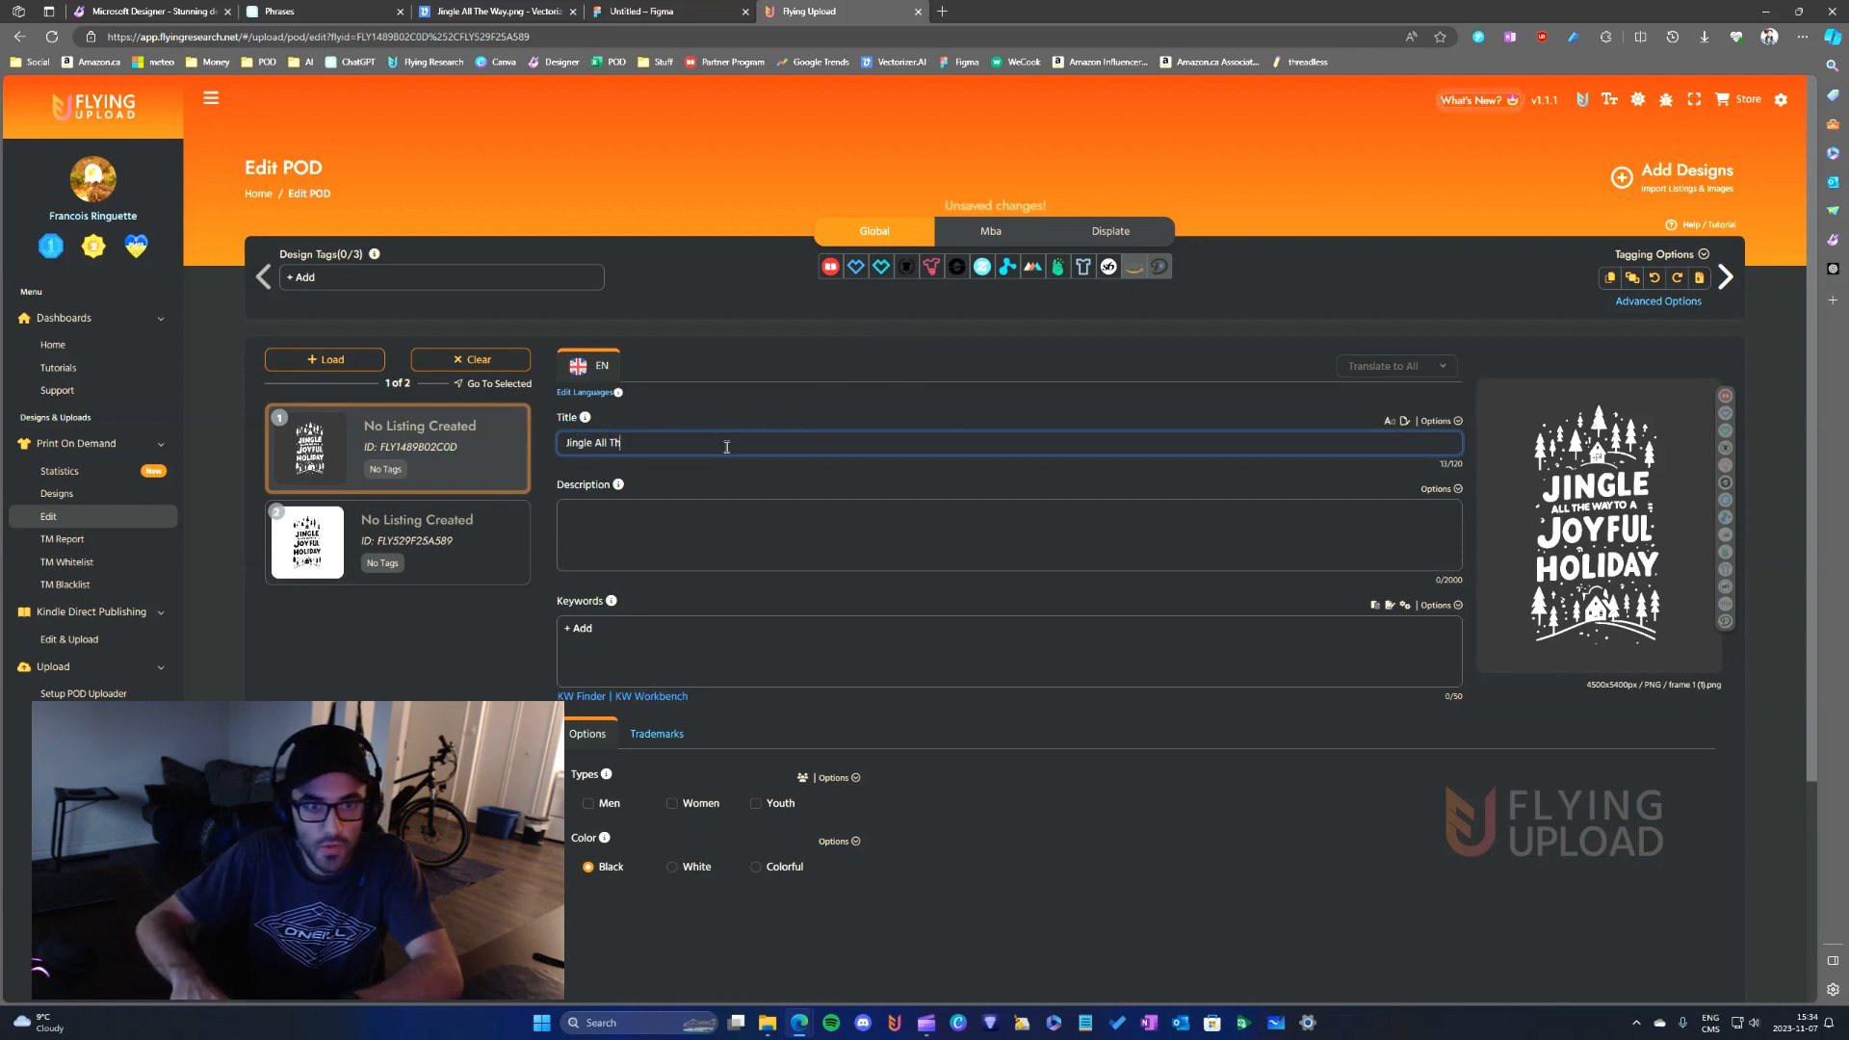
pyautogui.write('e Way T')
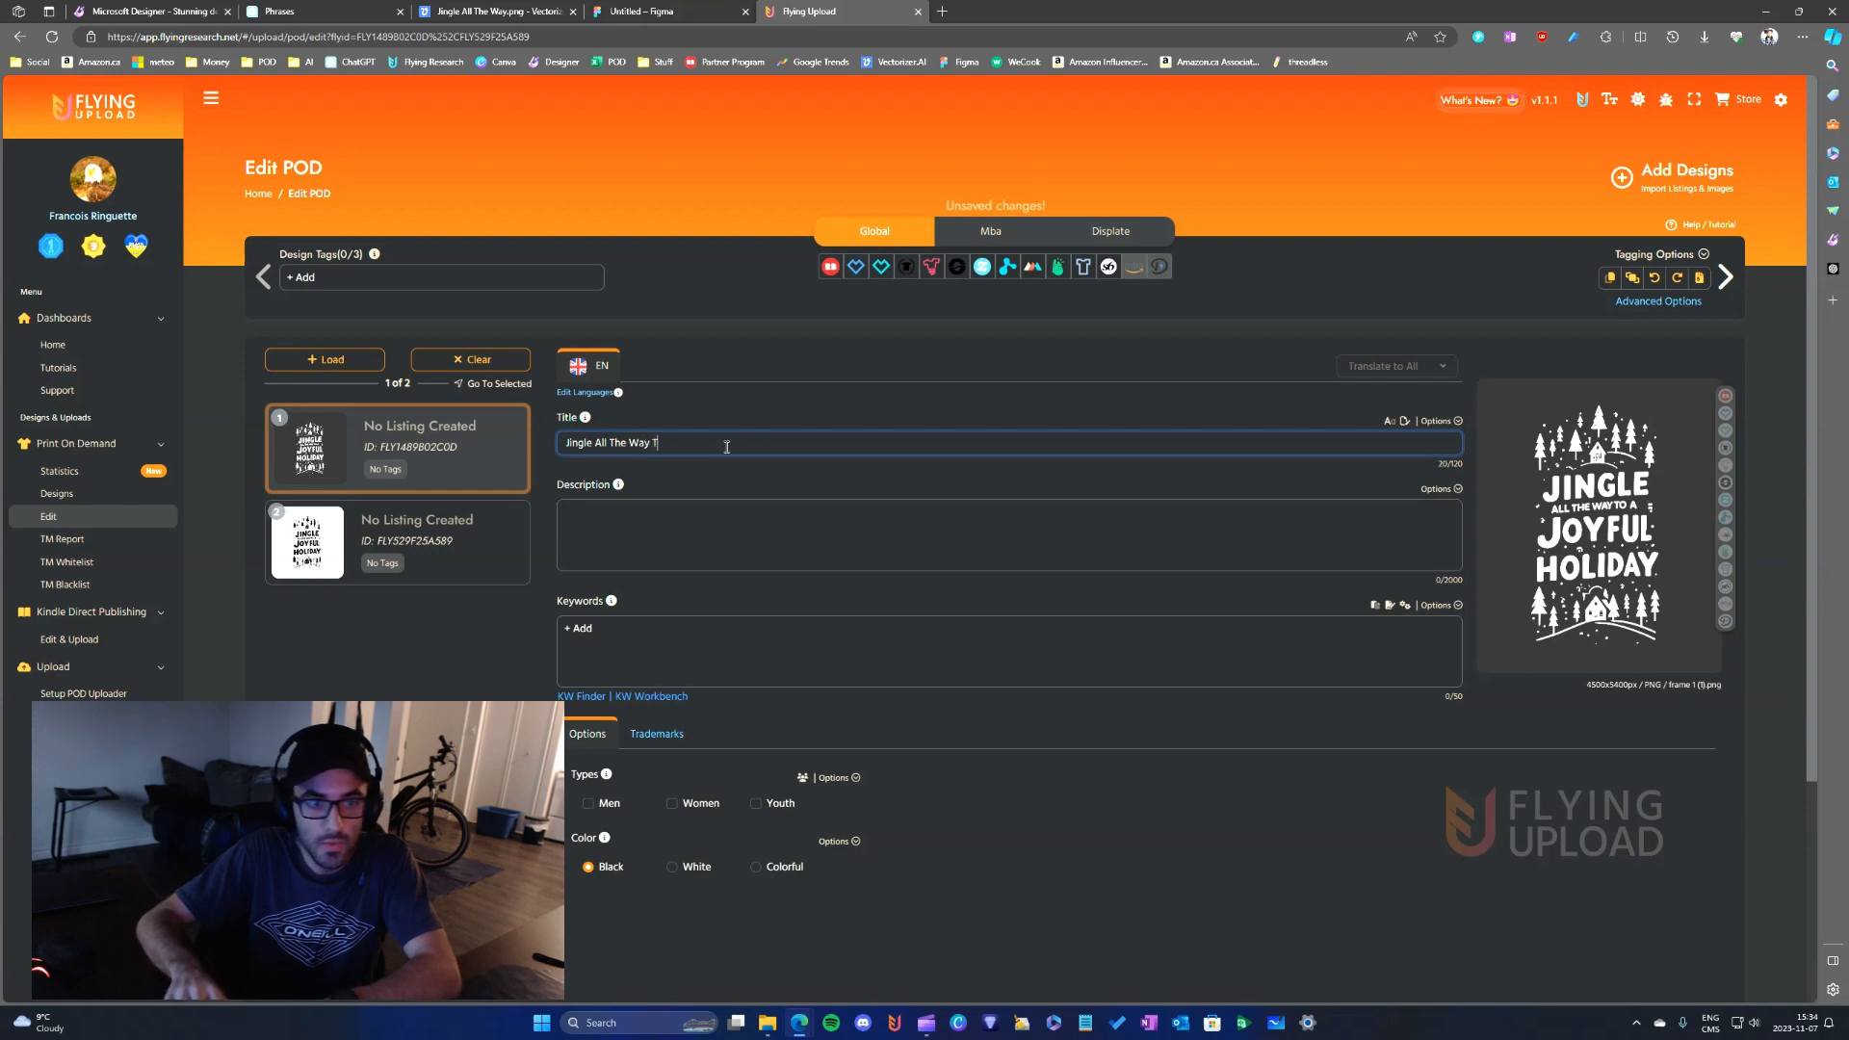
pyautogui.write('o a Joy')
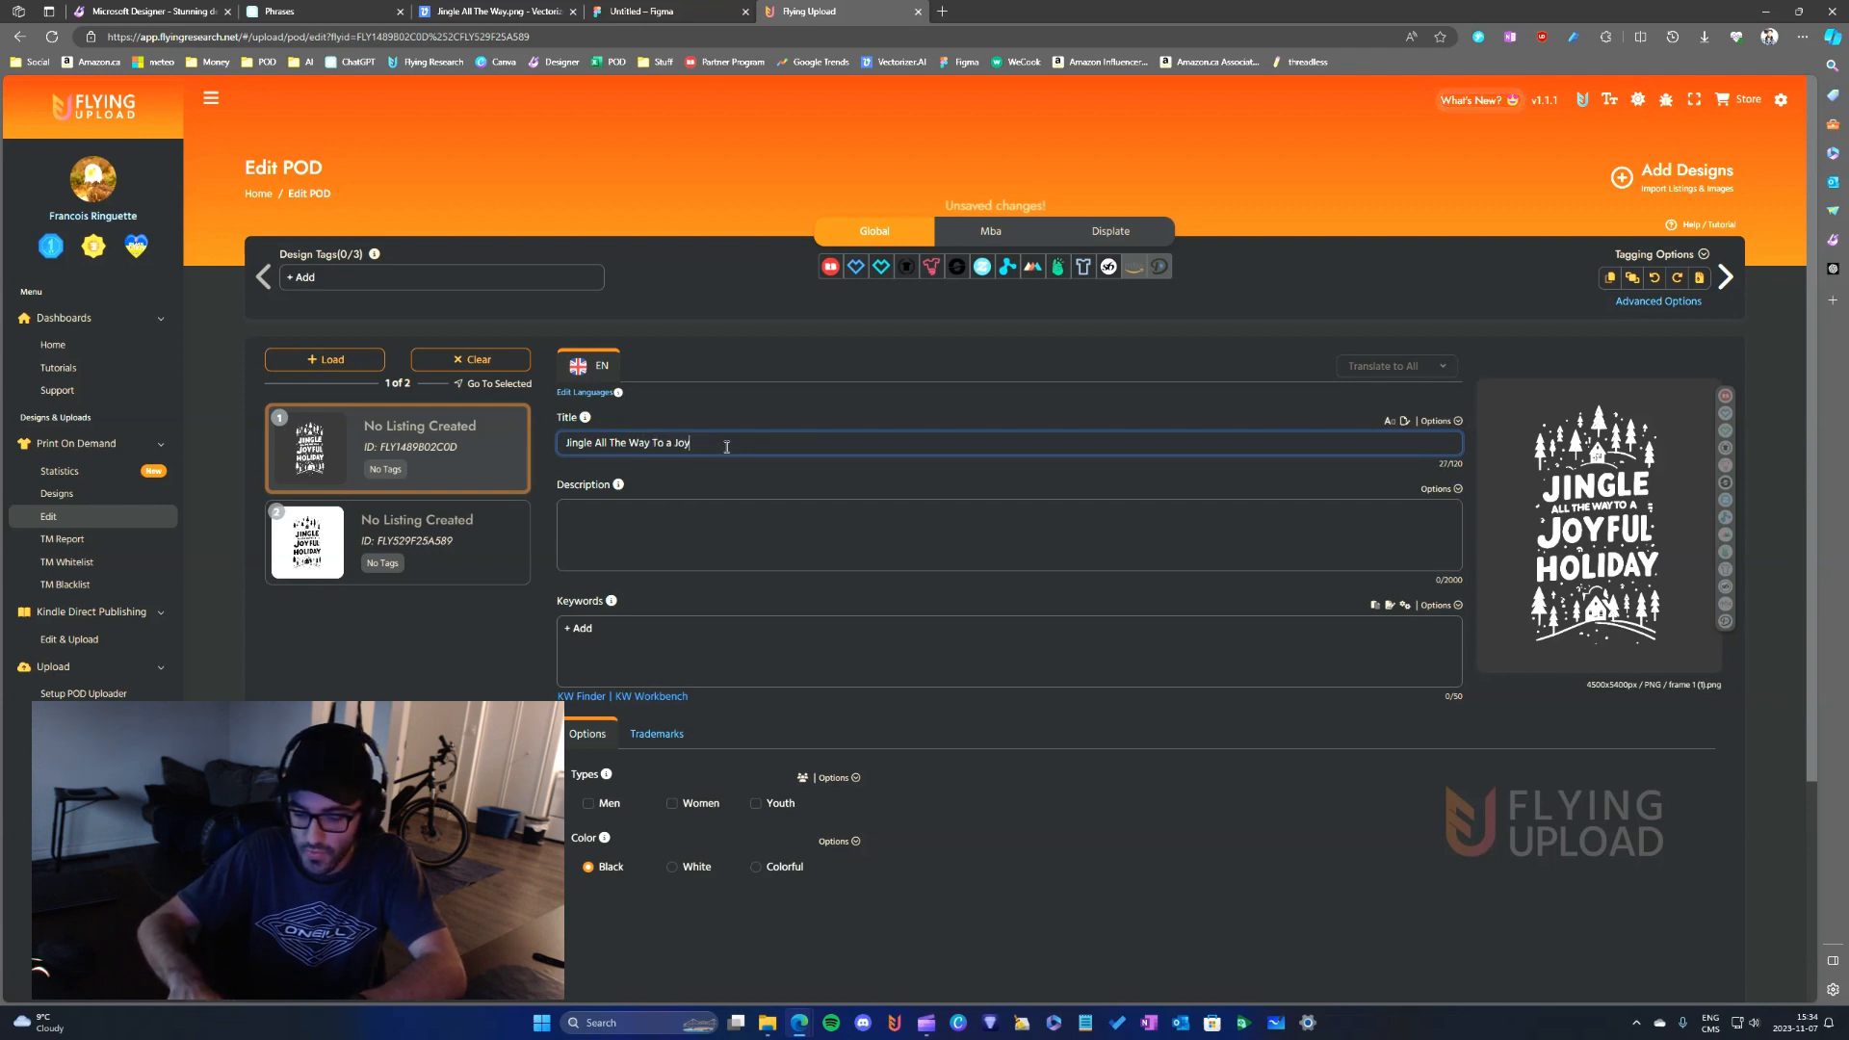
pyautogui.write('ful Holiday')
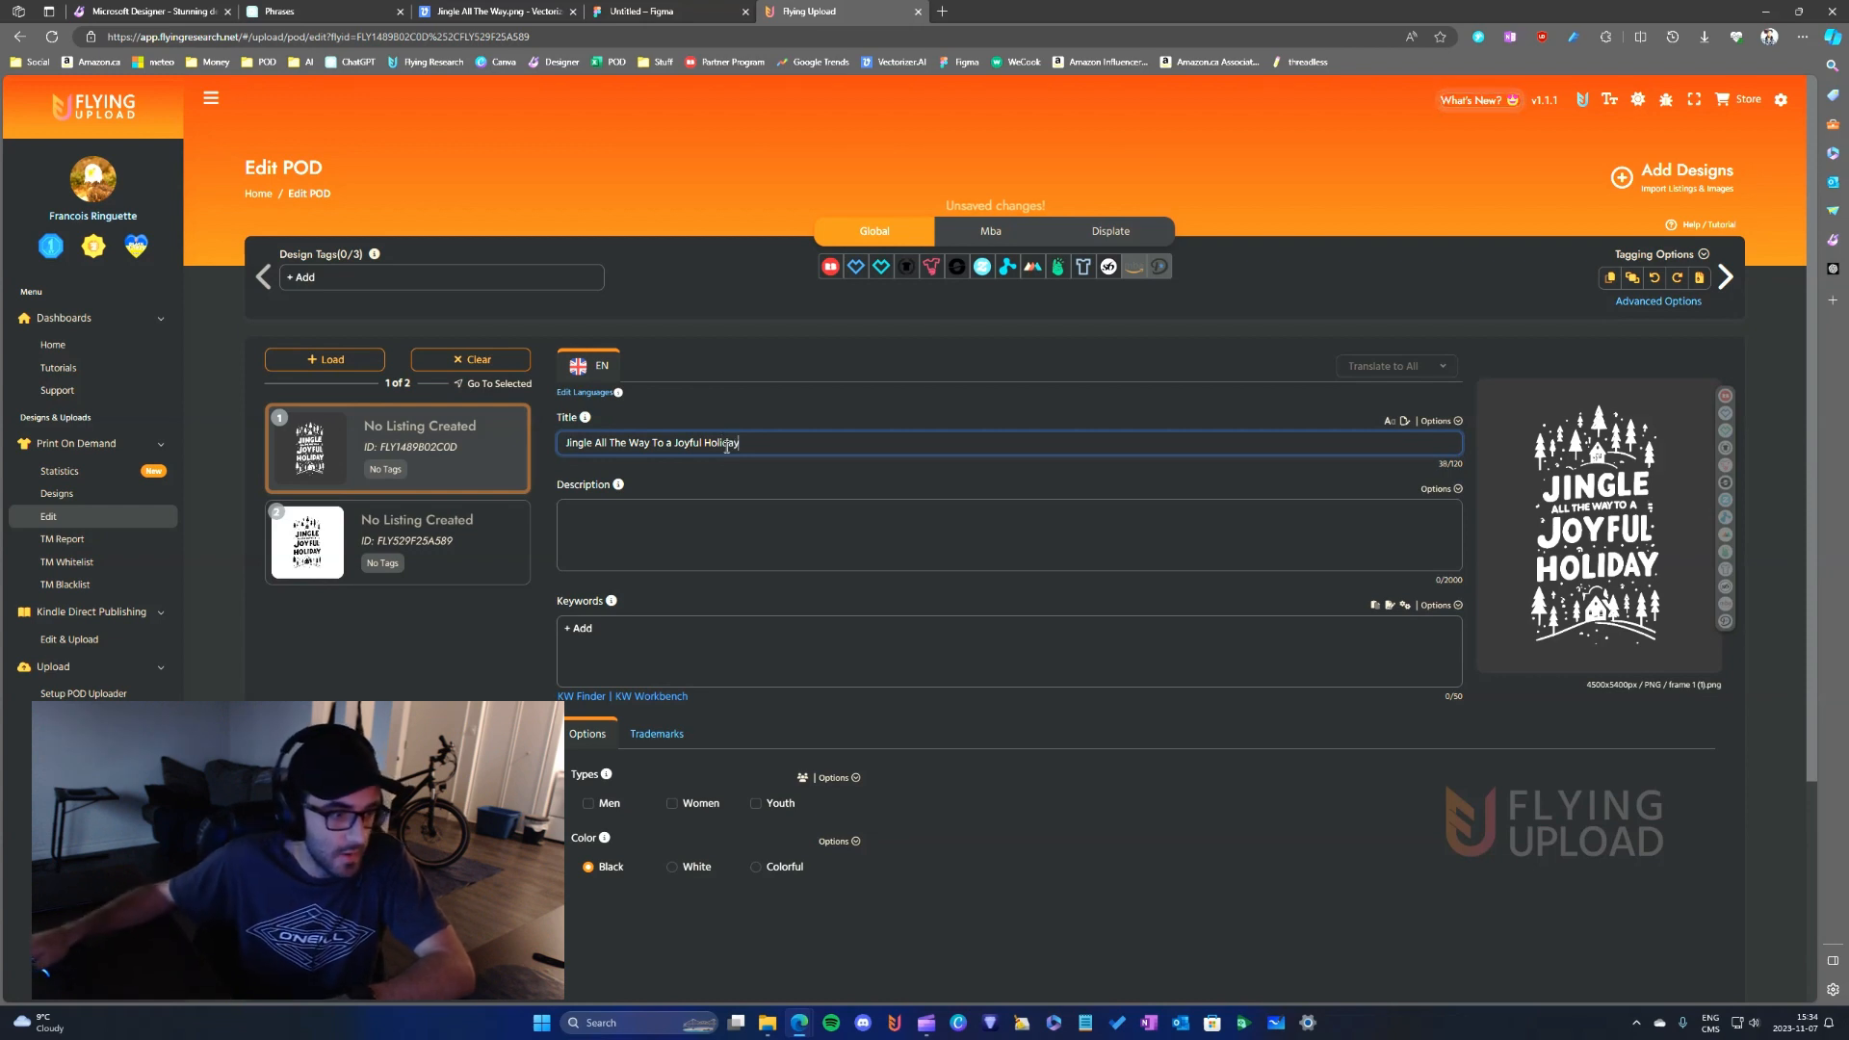
# - Enable the Men, Women and Youth types together for the white design's listing
pyautogui.hotkey('ctrl', 'a')
pyautogui.click(803, 780)
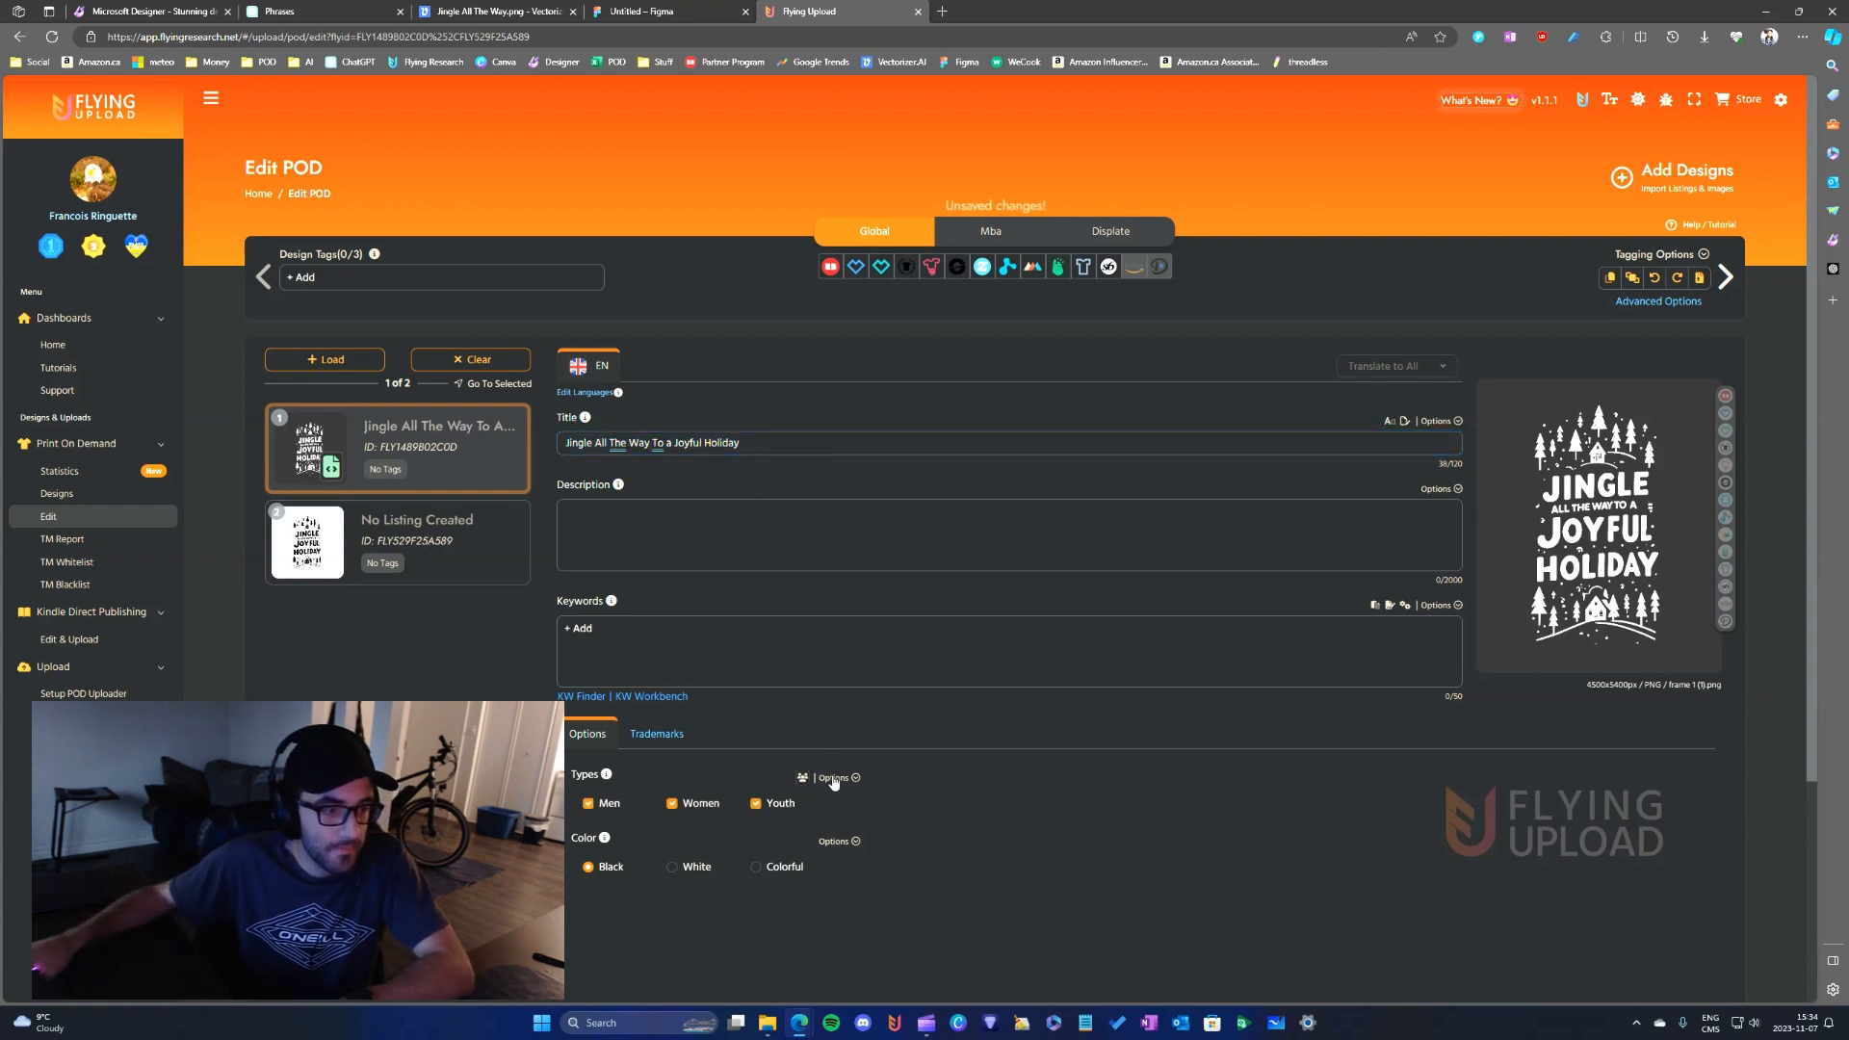
# - Look over the white design's title, description, keyword and type fields, and briefly check the Keyword Finder before closing it
pyautogui.click(758, 450)
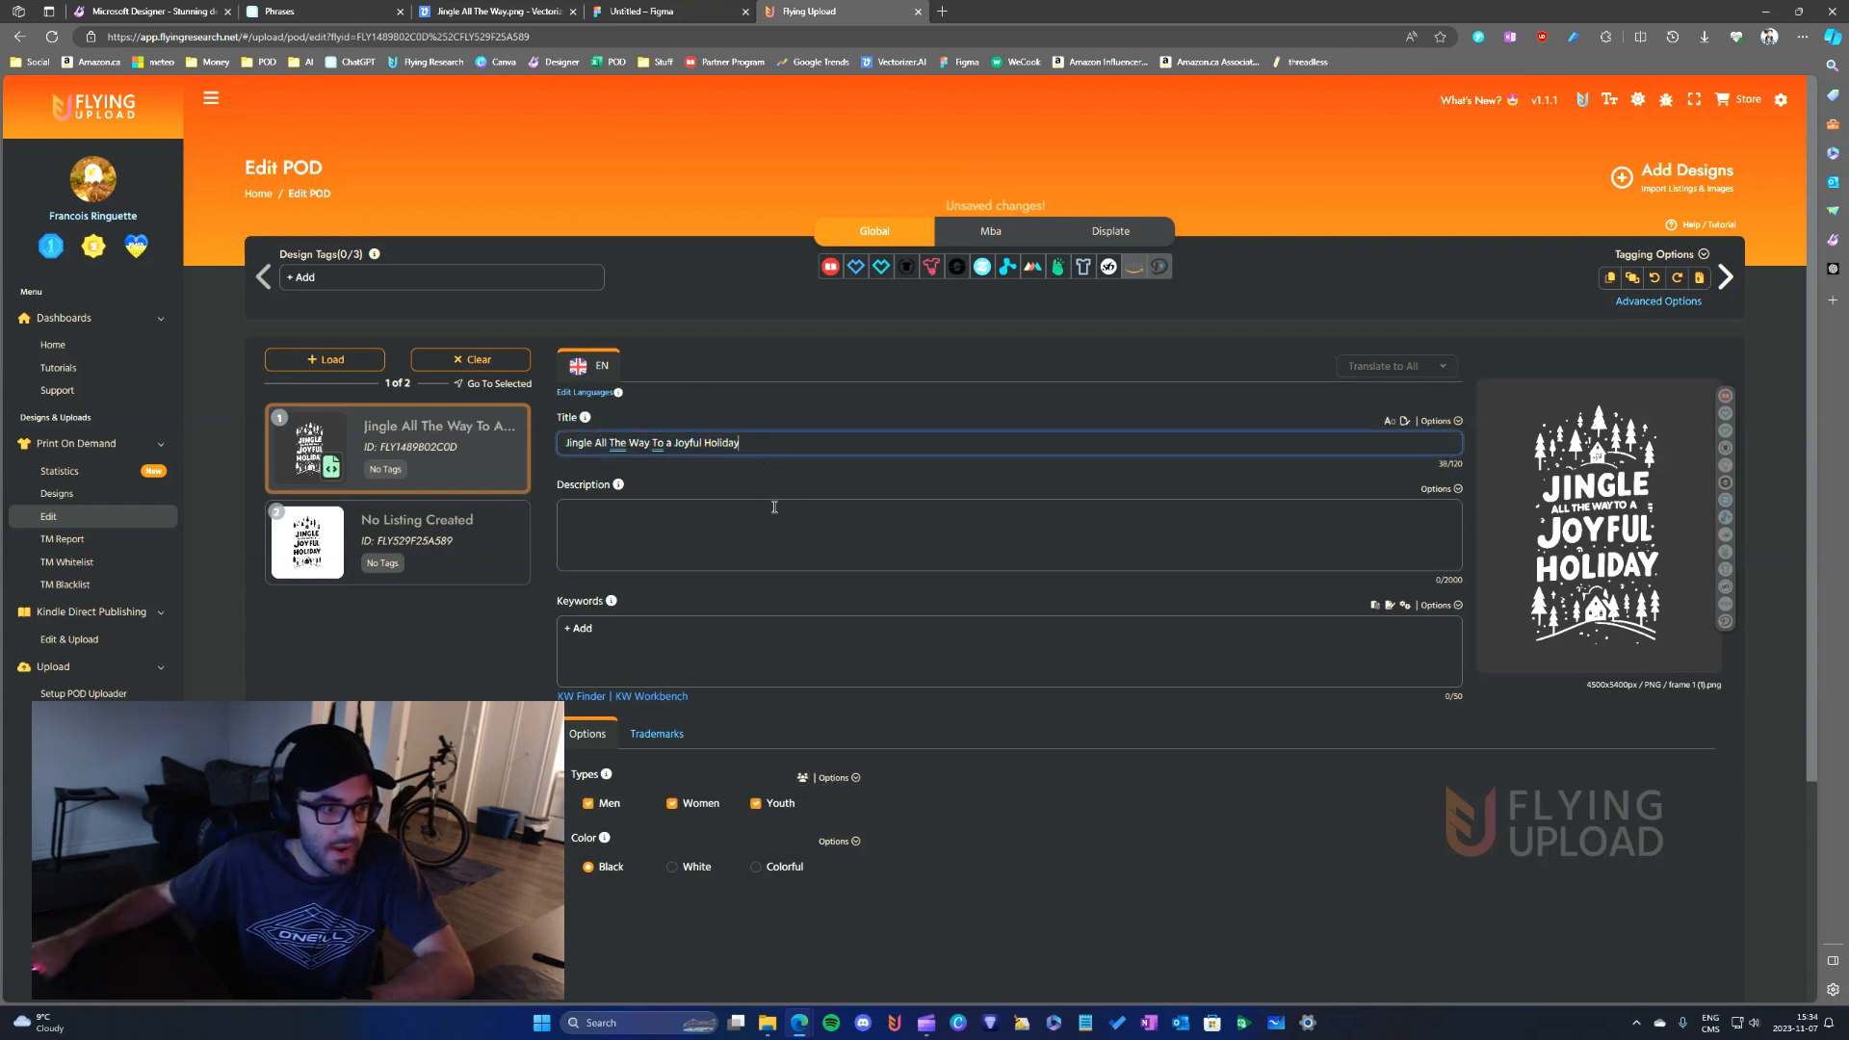
pyautogui.click(802, 781)
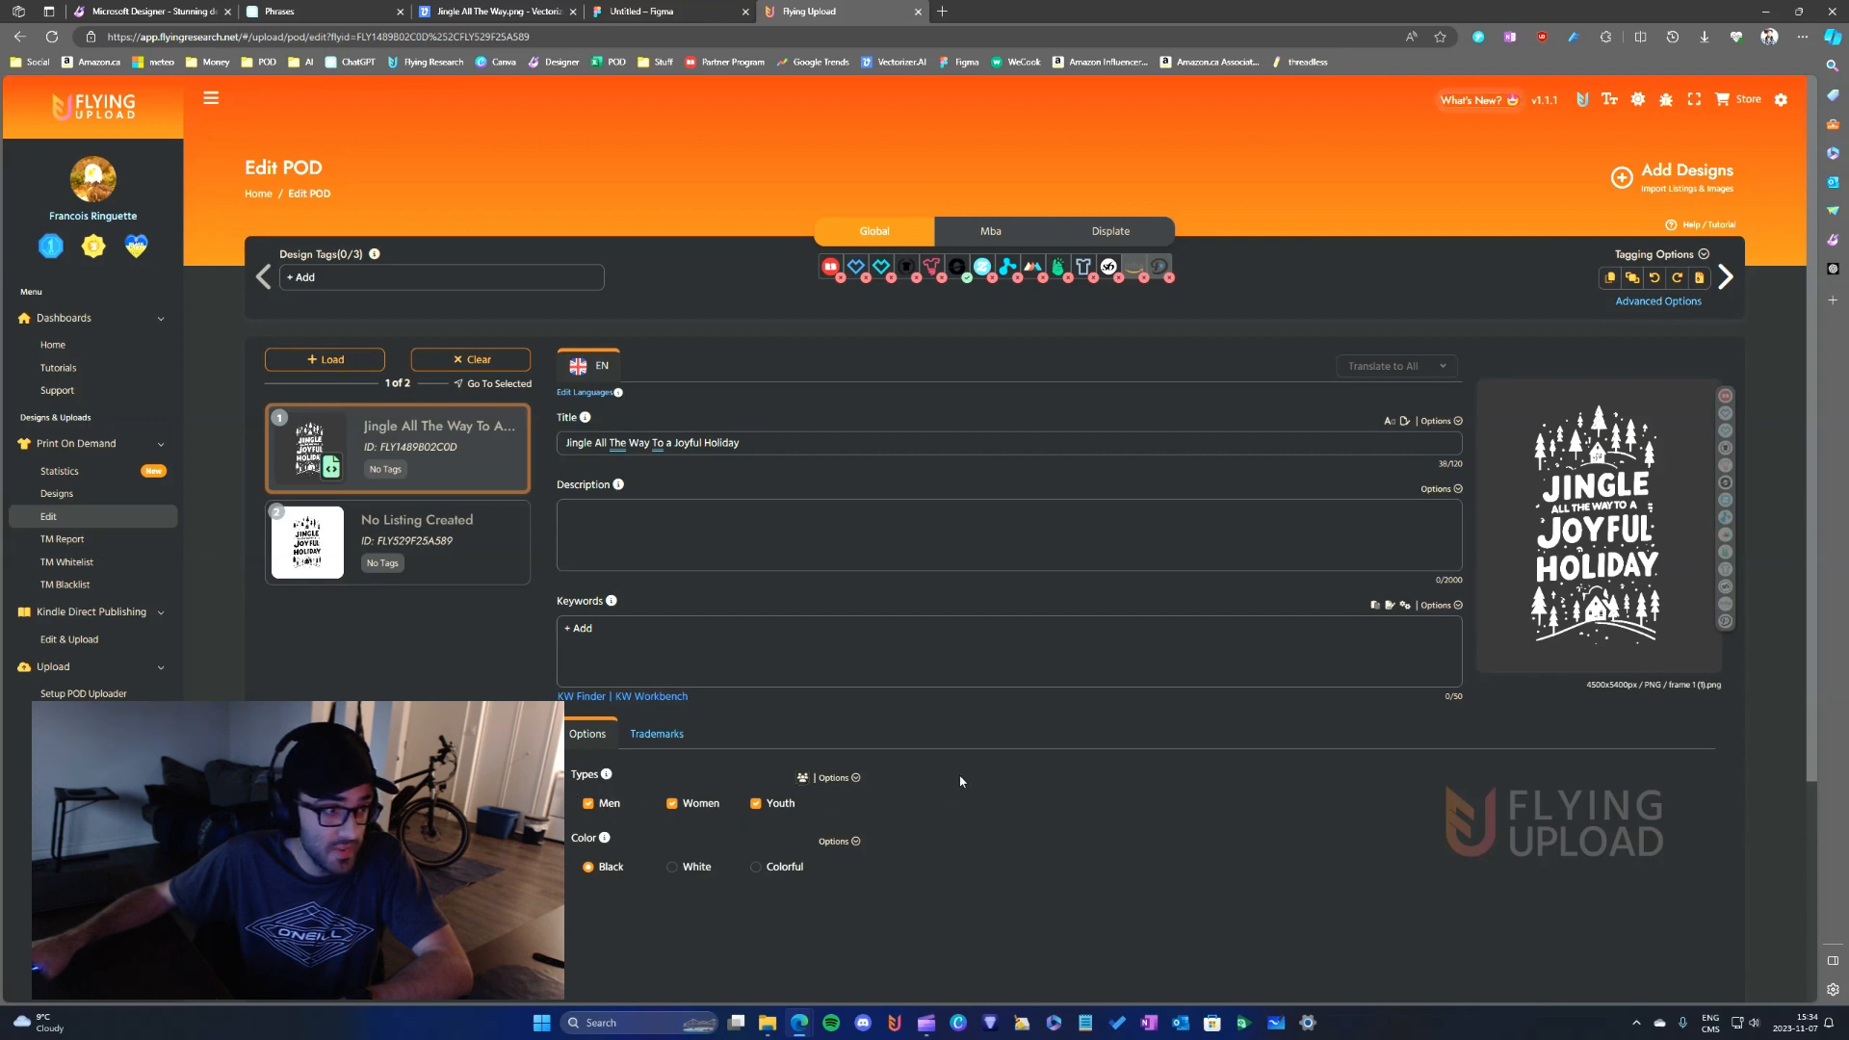
pyautogui.click(686, 546)
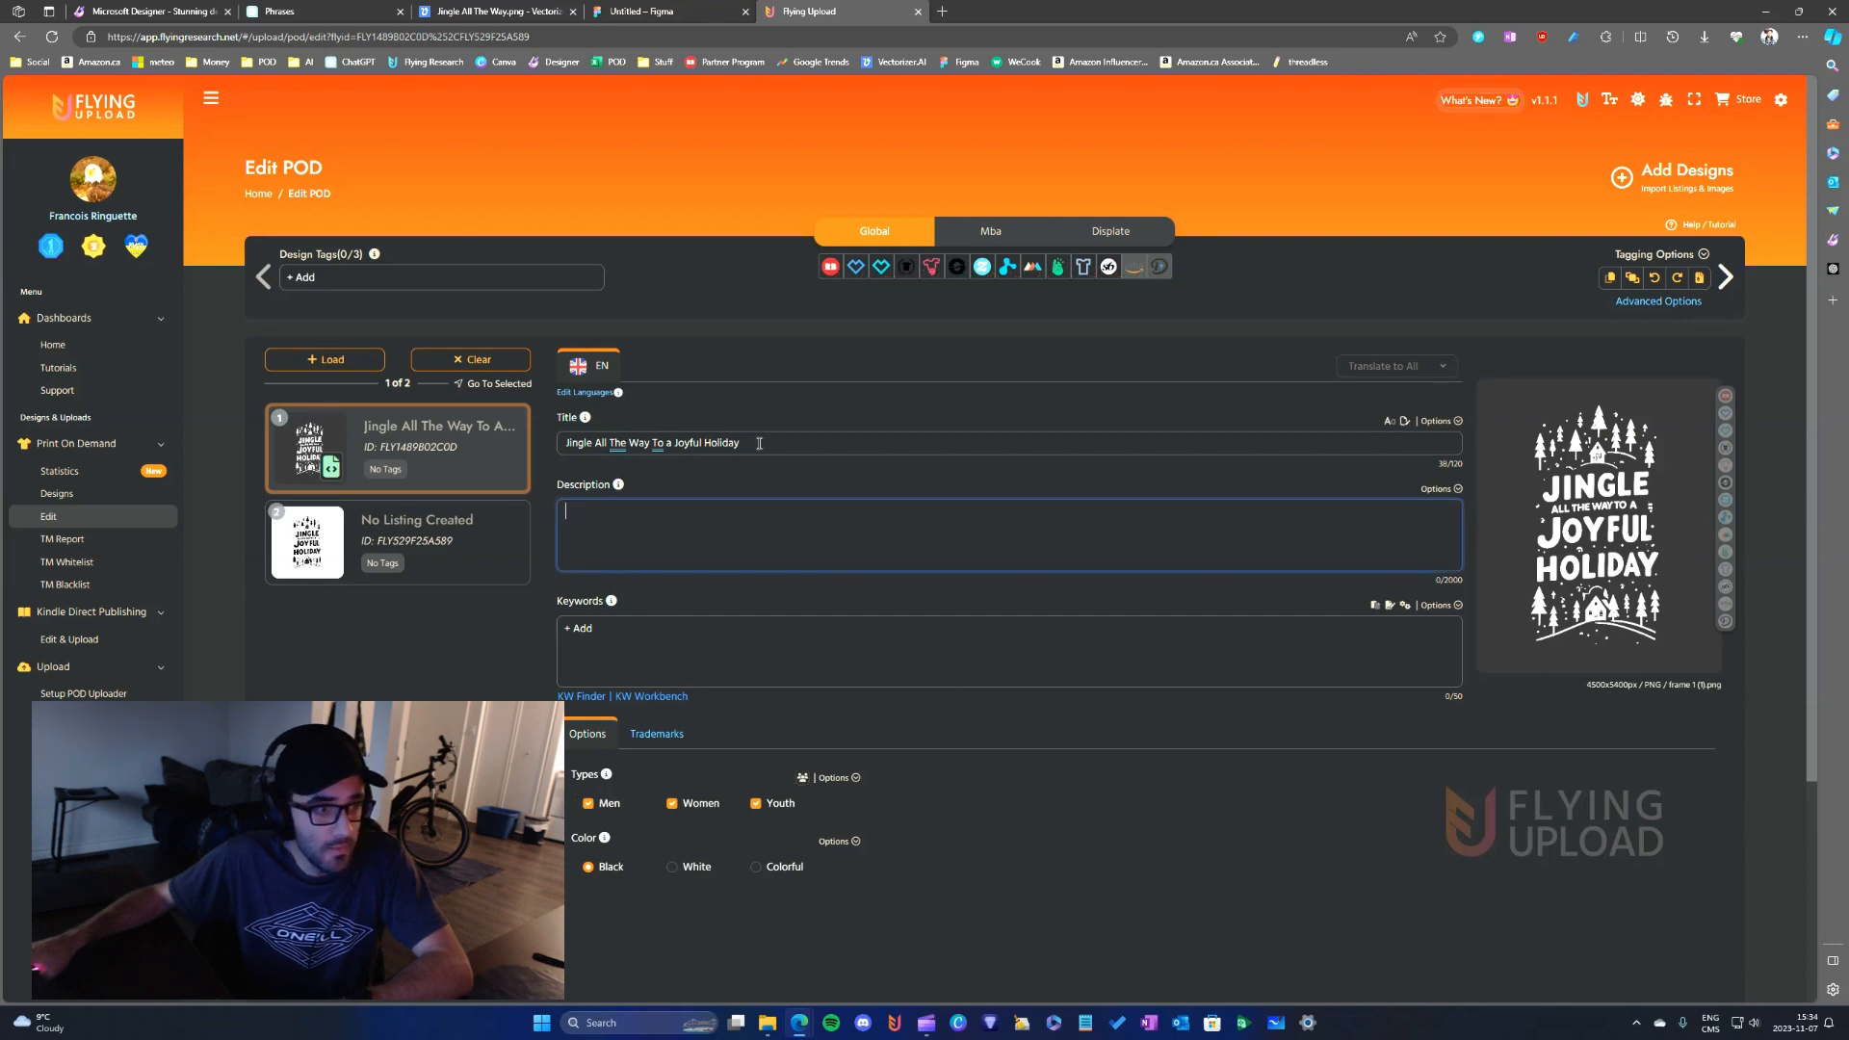
pyautogui.tripleClick(758, 443)
pyautogui.click(661, 568)
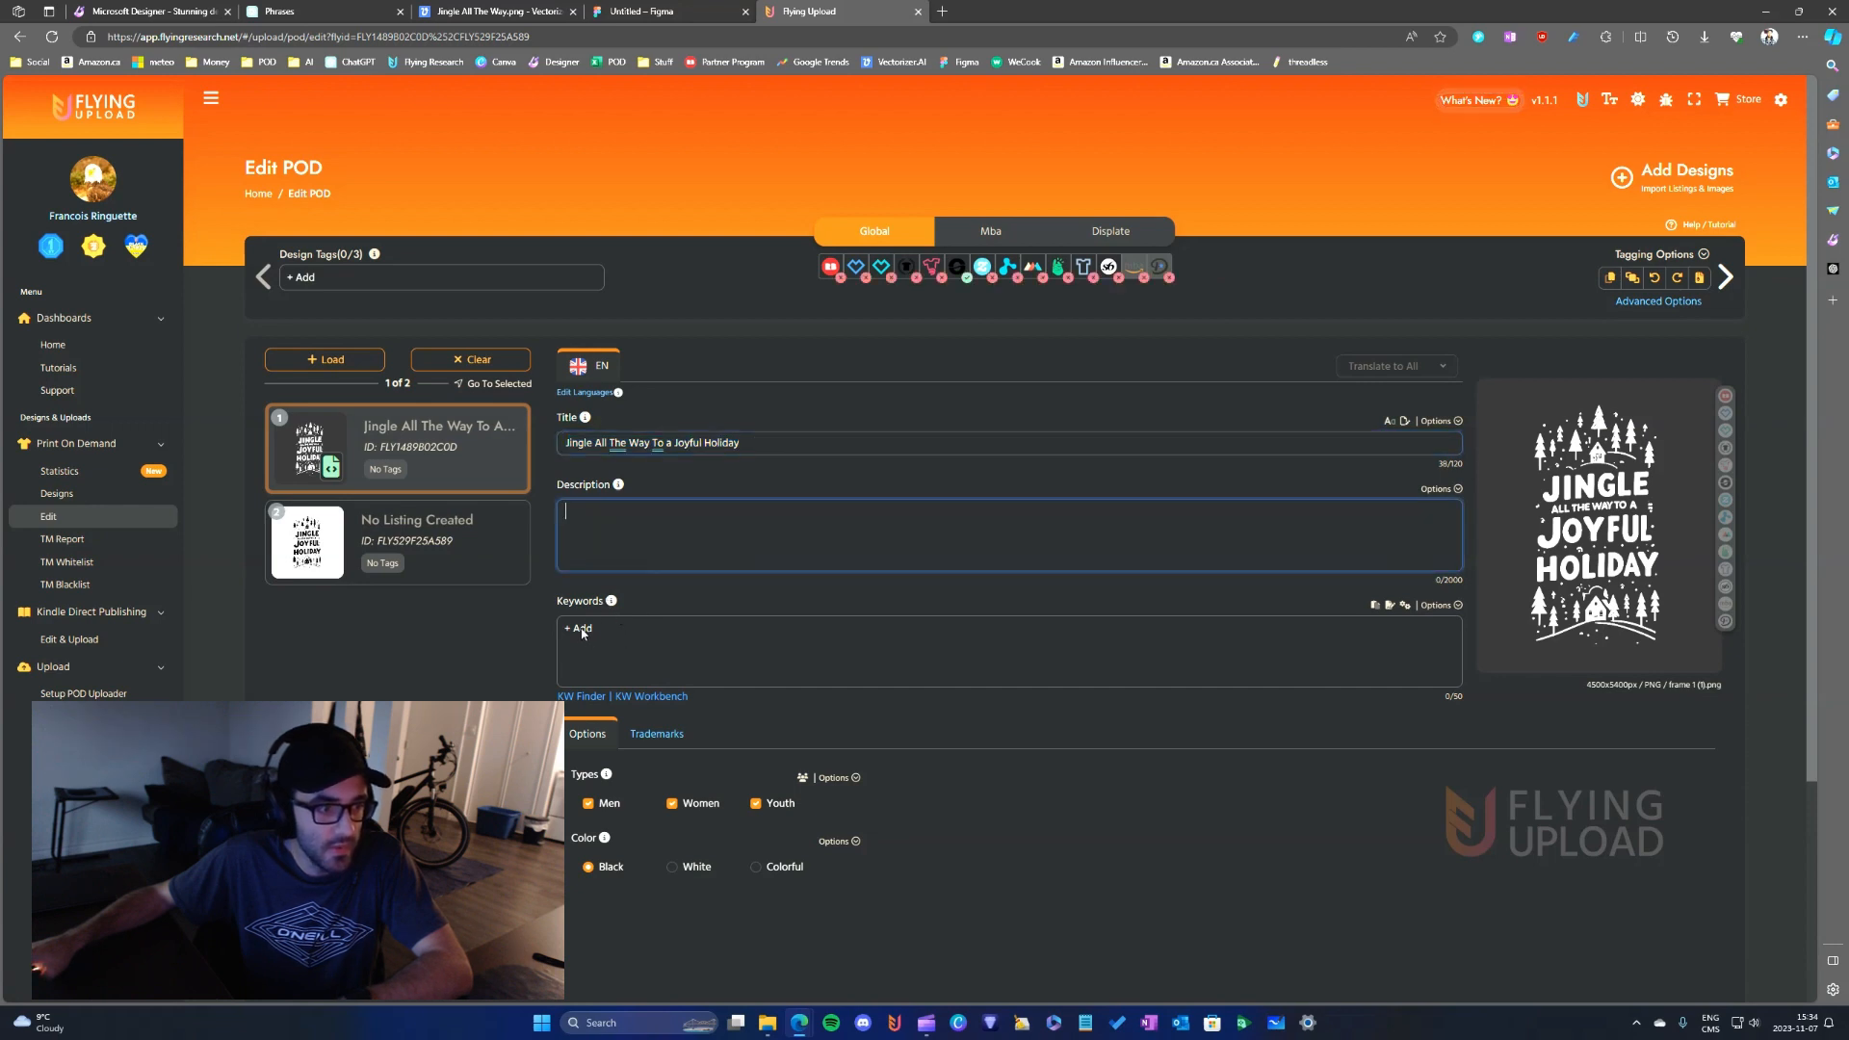
pyautogui.tripleClick(744, 442)
pyautogui.click(579, 695)
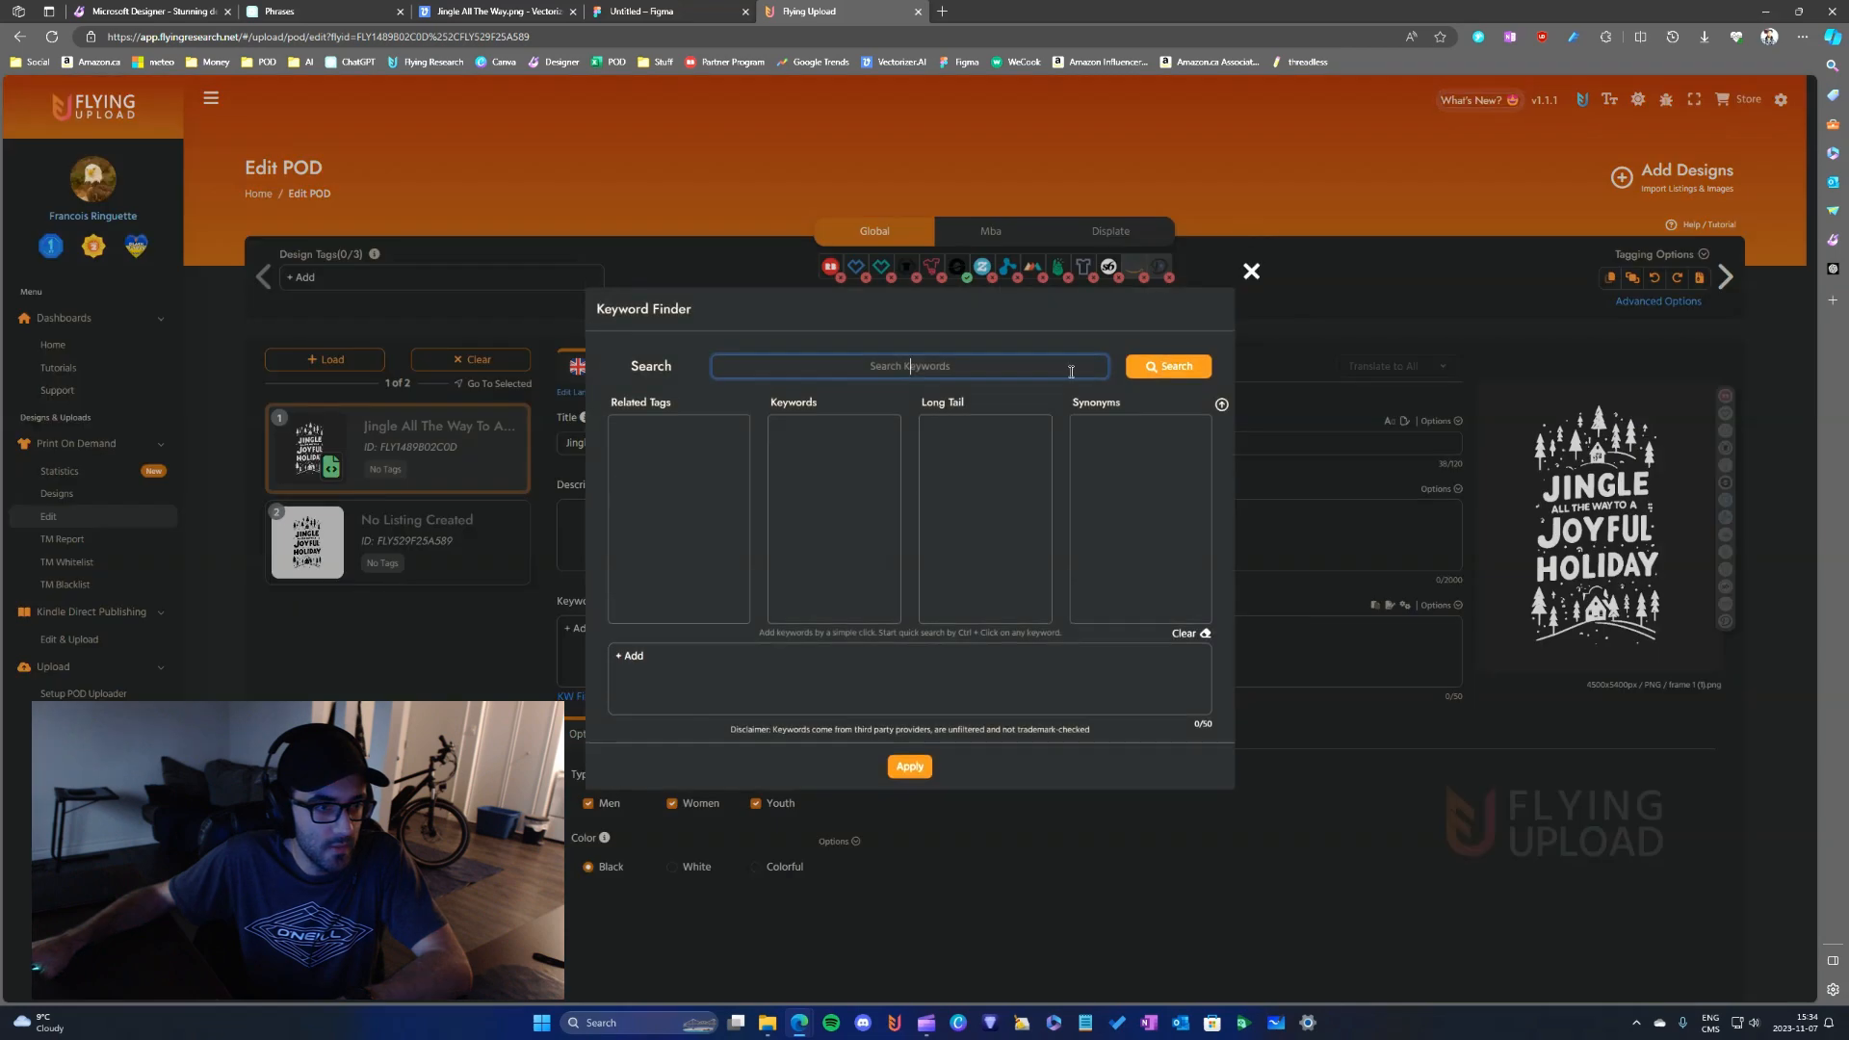
pyautogui.click(1249, 274)
# - Switch to ChatGPT's Descriptions chat and reuse the last Amazon Merch on Demand prompt as a new message, changing "thanksgiving" to "Christmas"
pyautogui.click(326, 10)
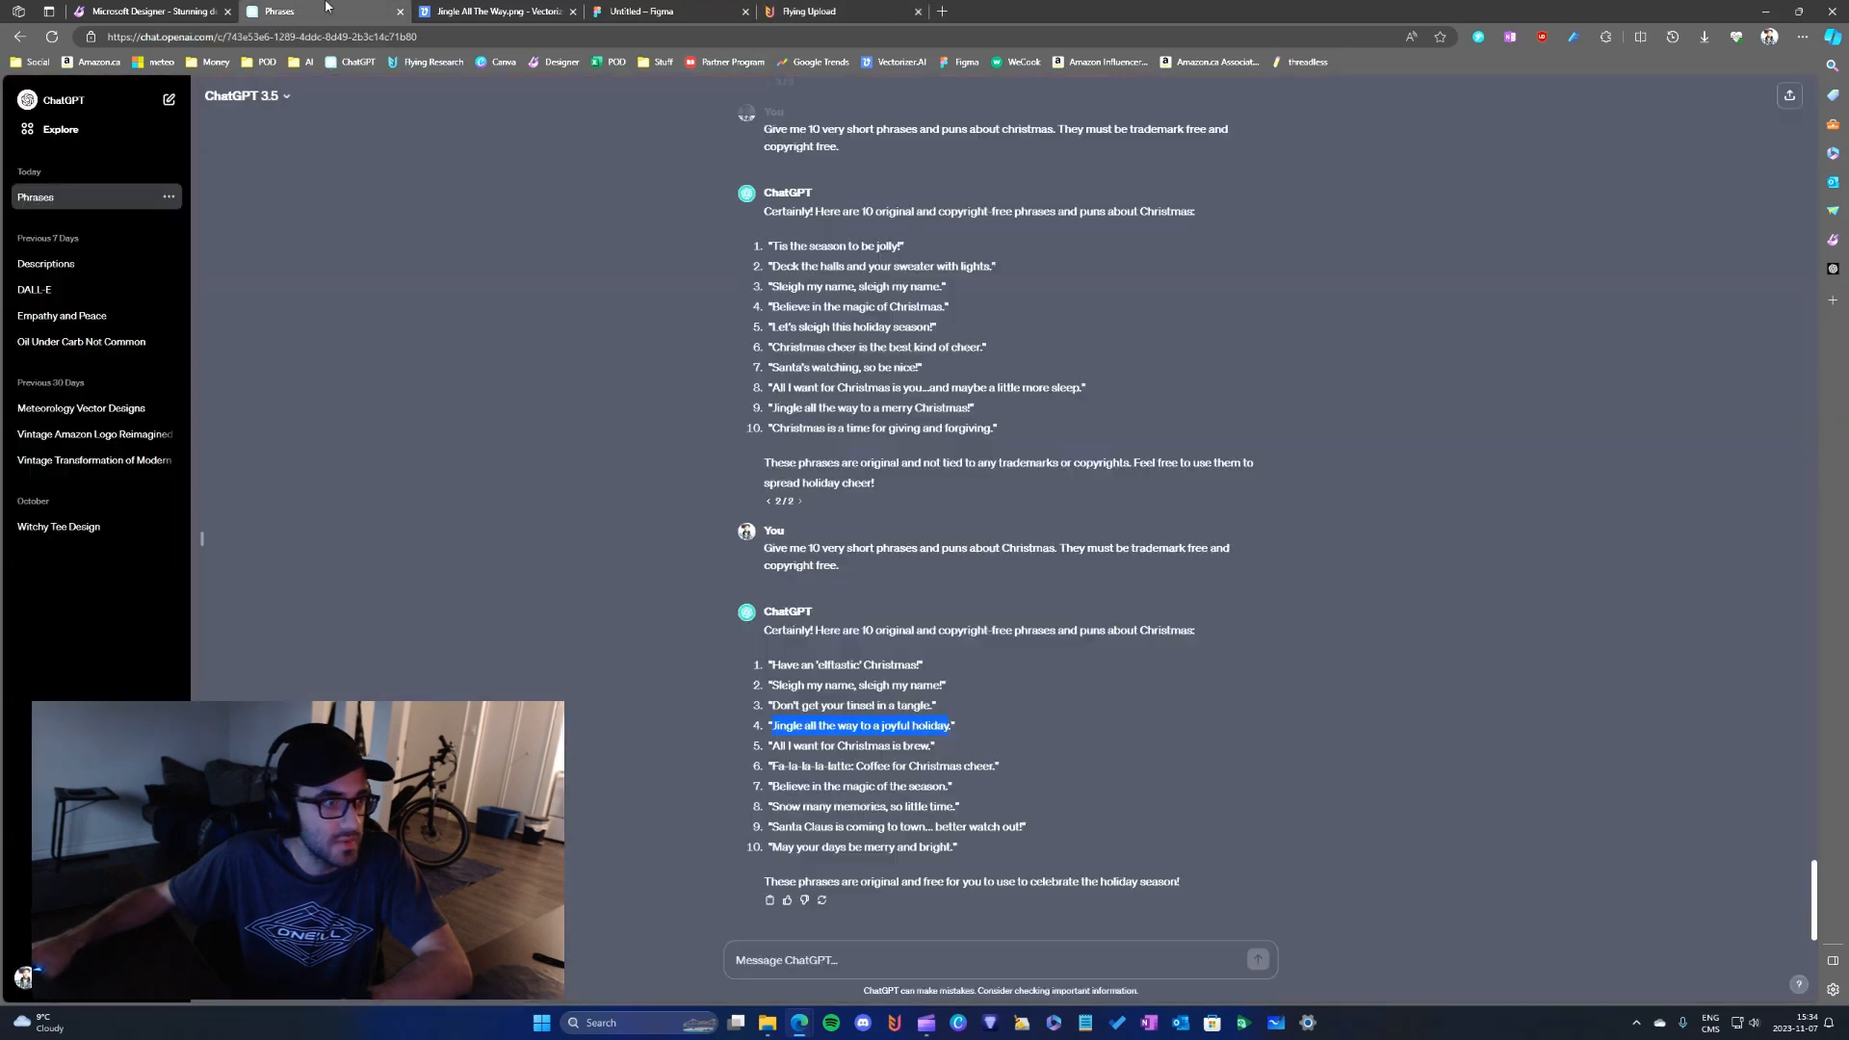
pyautogui.click(92, 263)
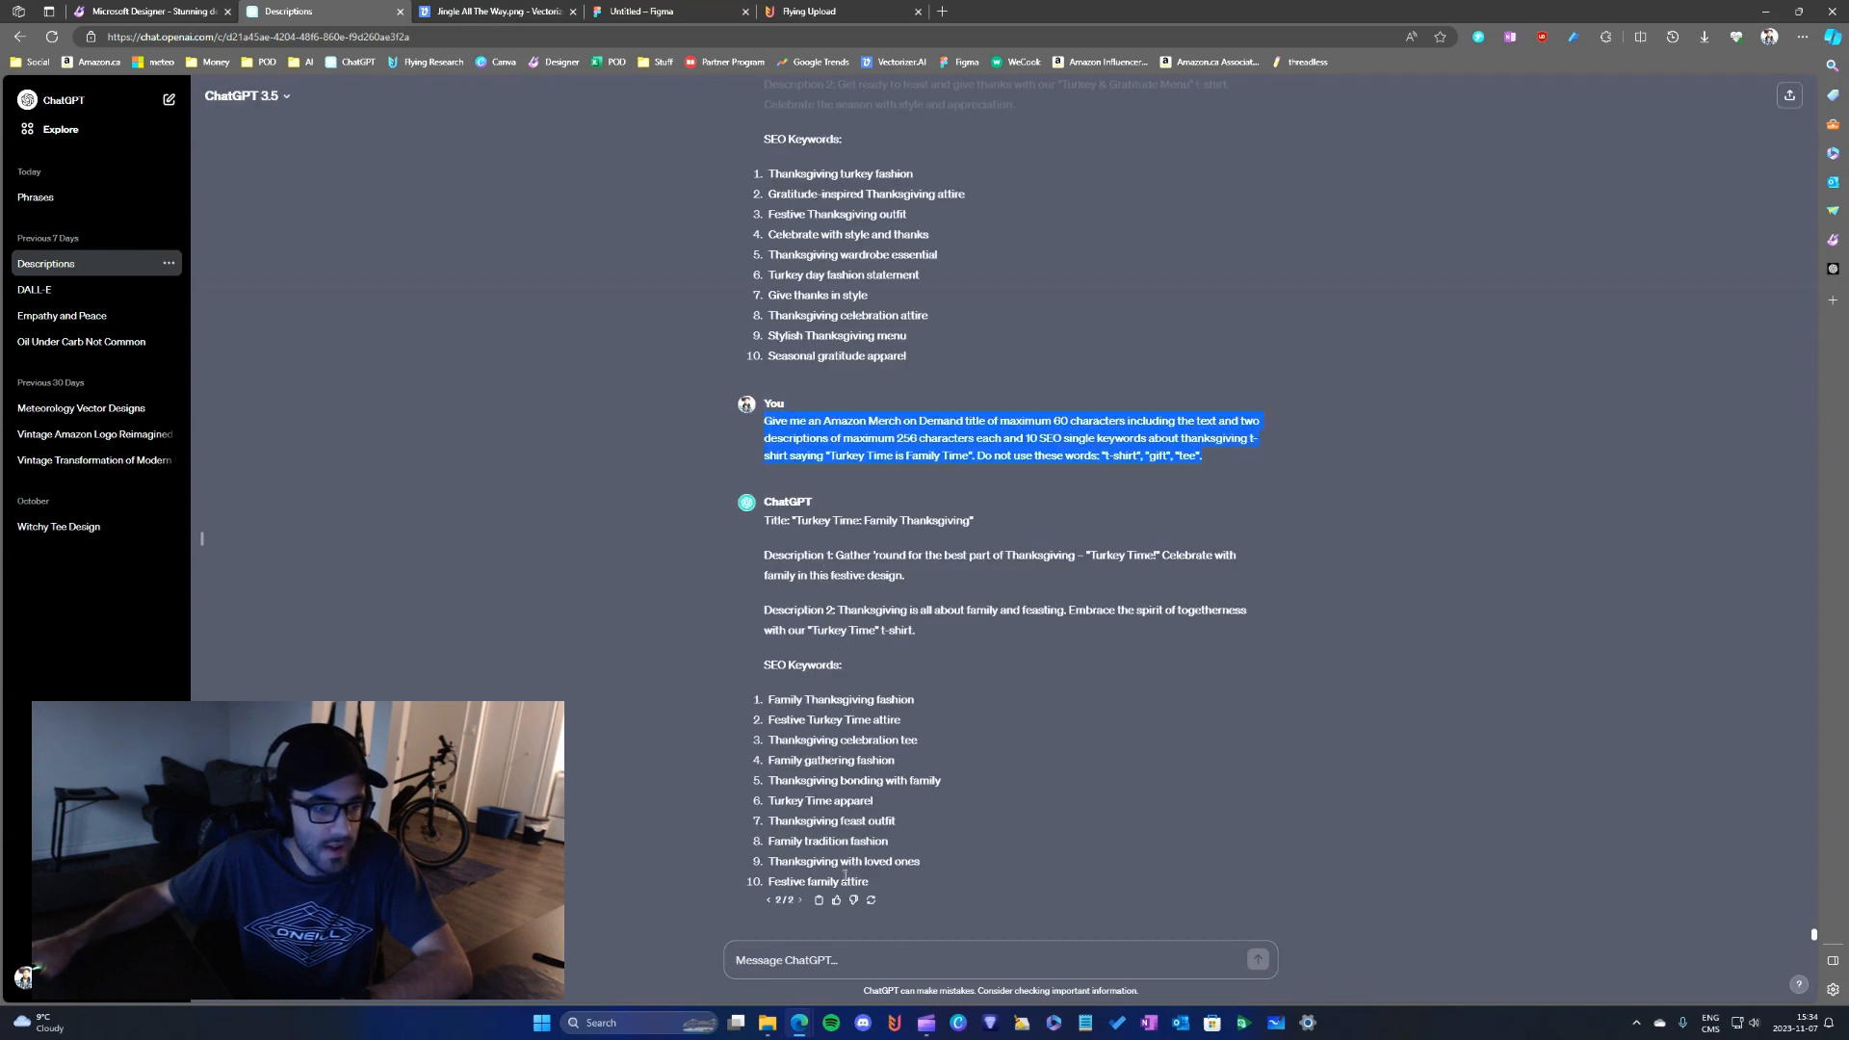
pyautogui.write('Give me an Amazon Merch on Demand title of maximum 60 characters including the text and two descriptions of maximum 256 characters each and 10 SEO single keywords about thanksgiving t-shirt saying "Turkey Time is Family Time". Do not use these words: "t-shirt", "gift", "tee".')
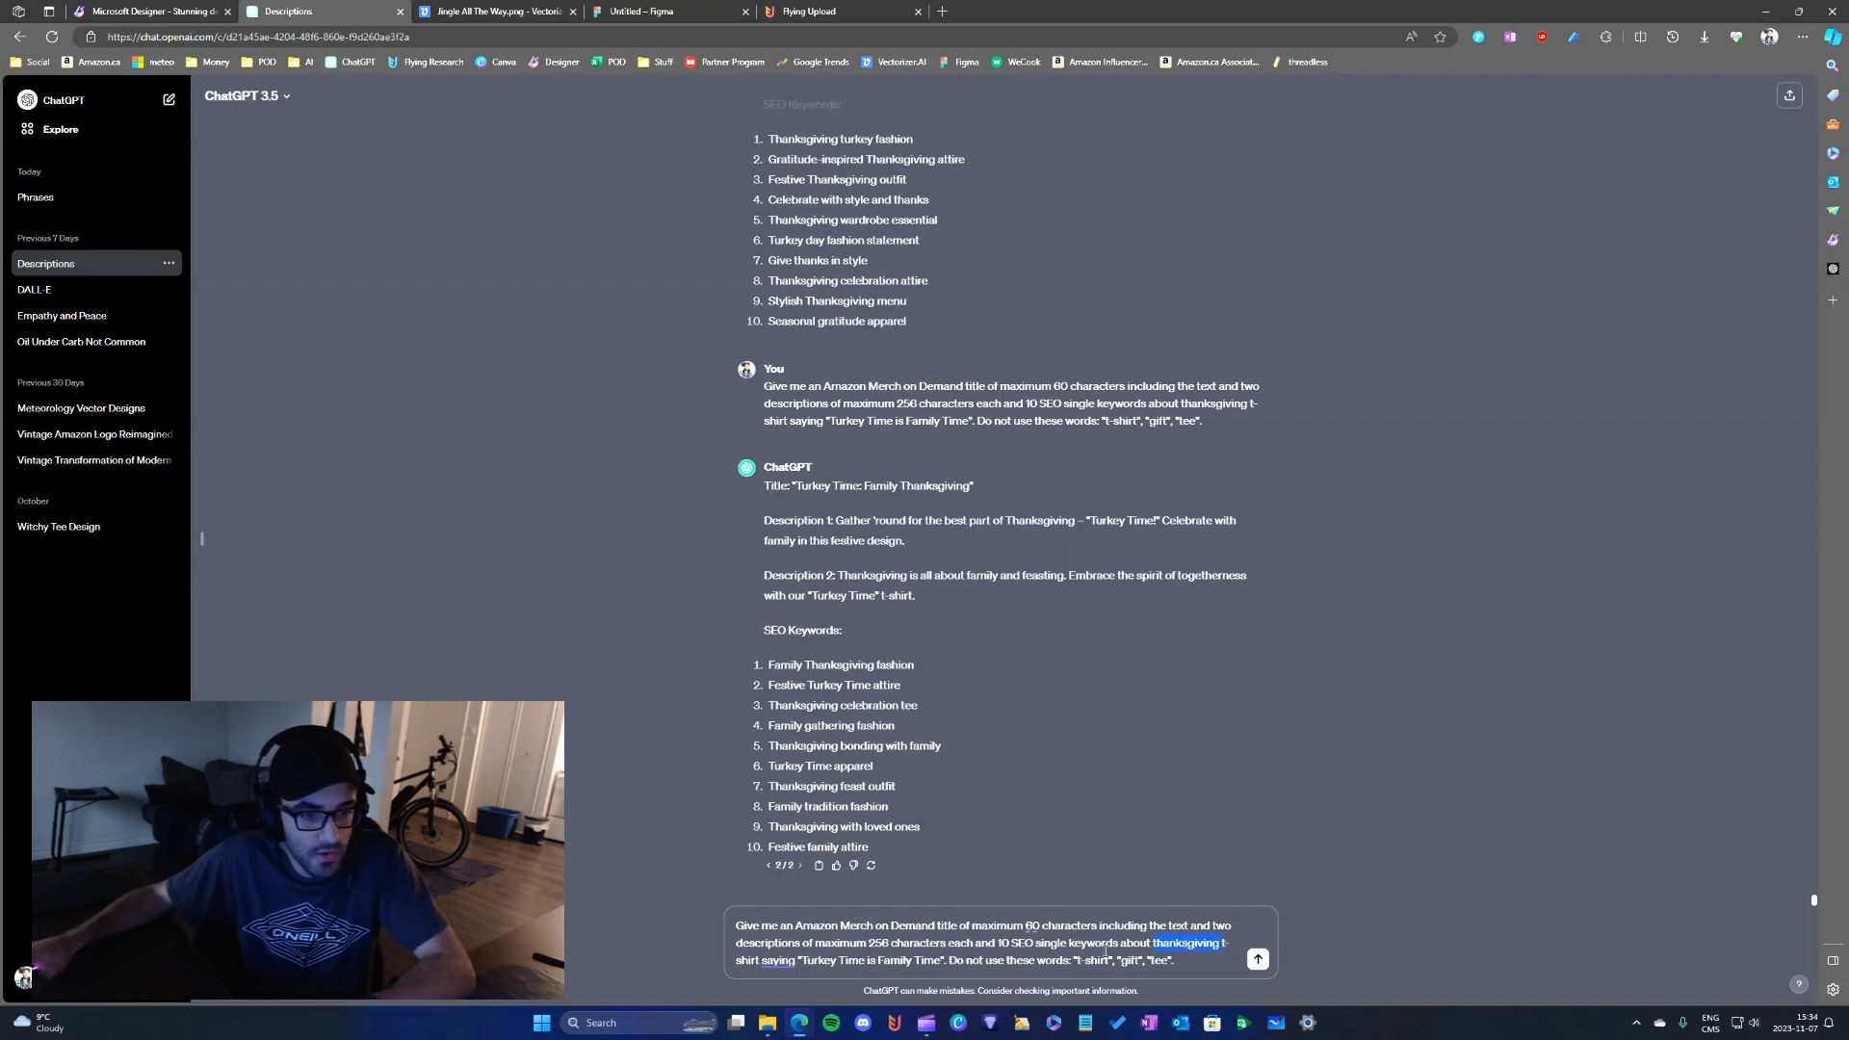
pyautogui.write('christmas')
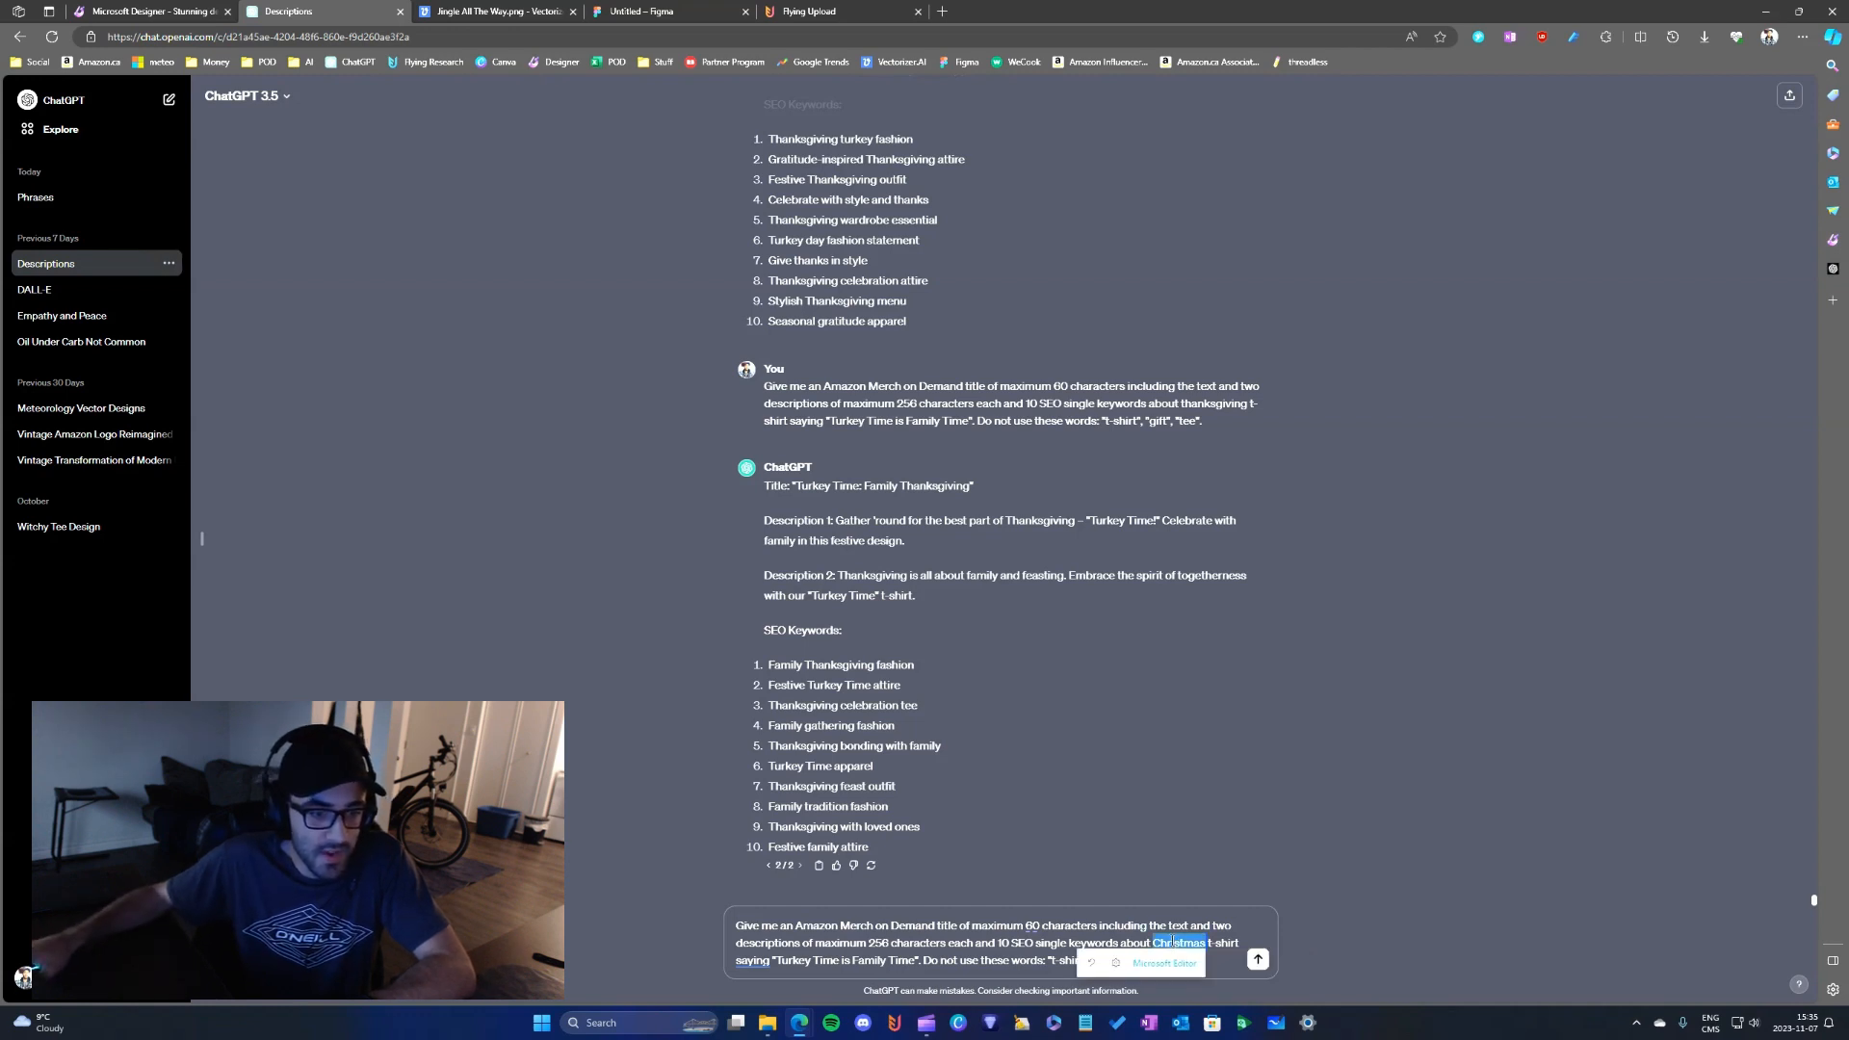
pyautogui.moveTo(1168, 938)
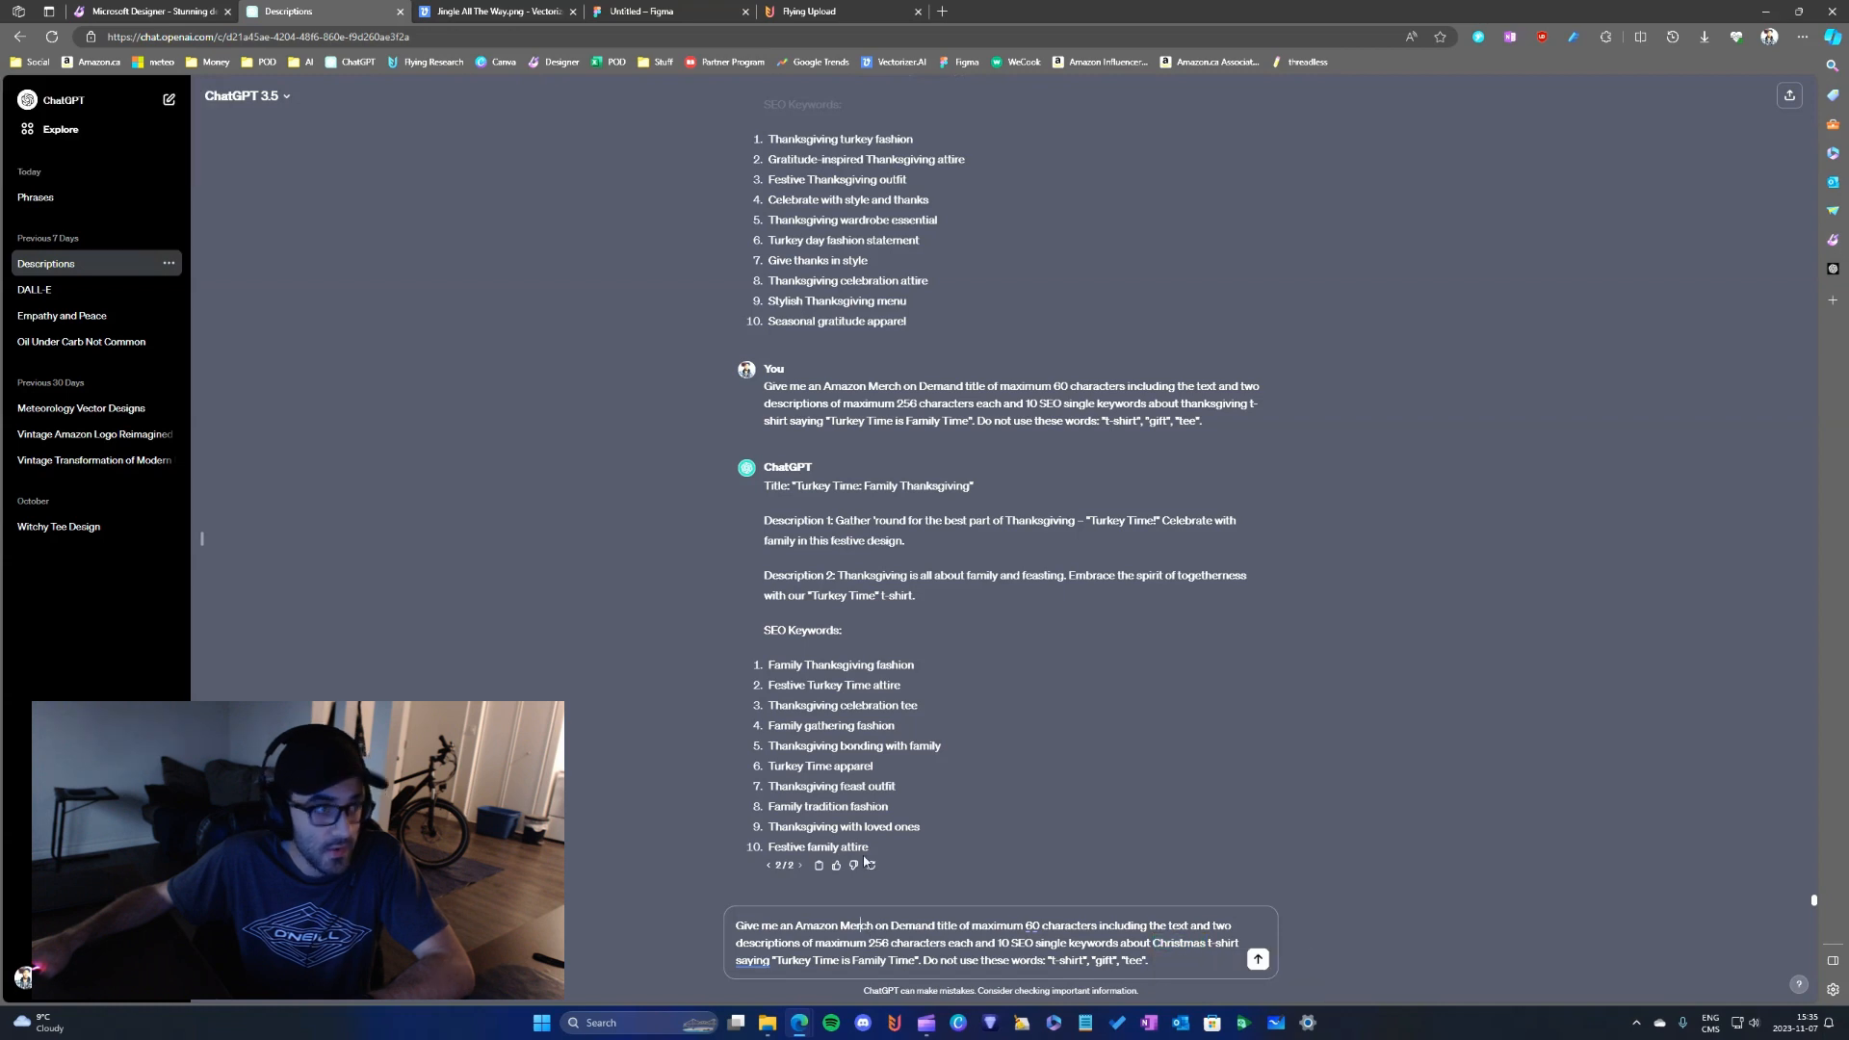
# - Replace the prompt's quoted phrase with the title copied from Flying Upload, "Jingle All The Way To a Joyful Holiday", and send the prompt
pyautogui.click(799, 12)
pyautogui.tripleClick(778, 444)
pyautogui.hotkey('ctrl', 'c')
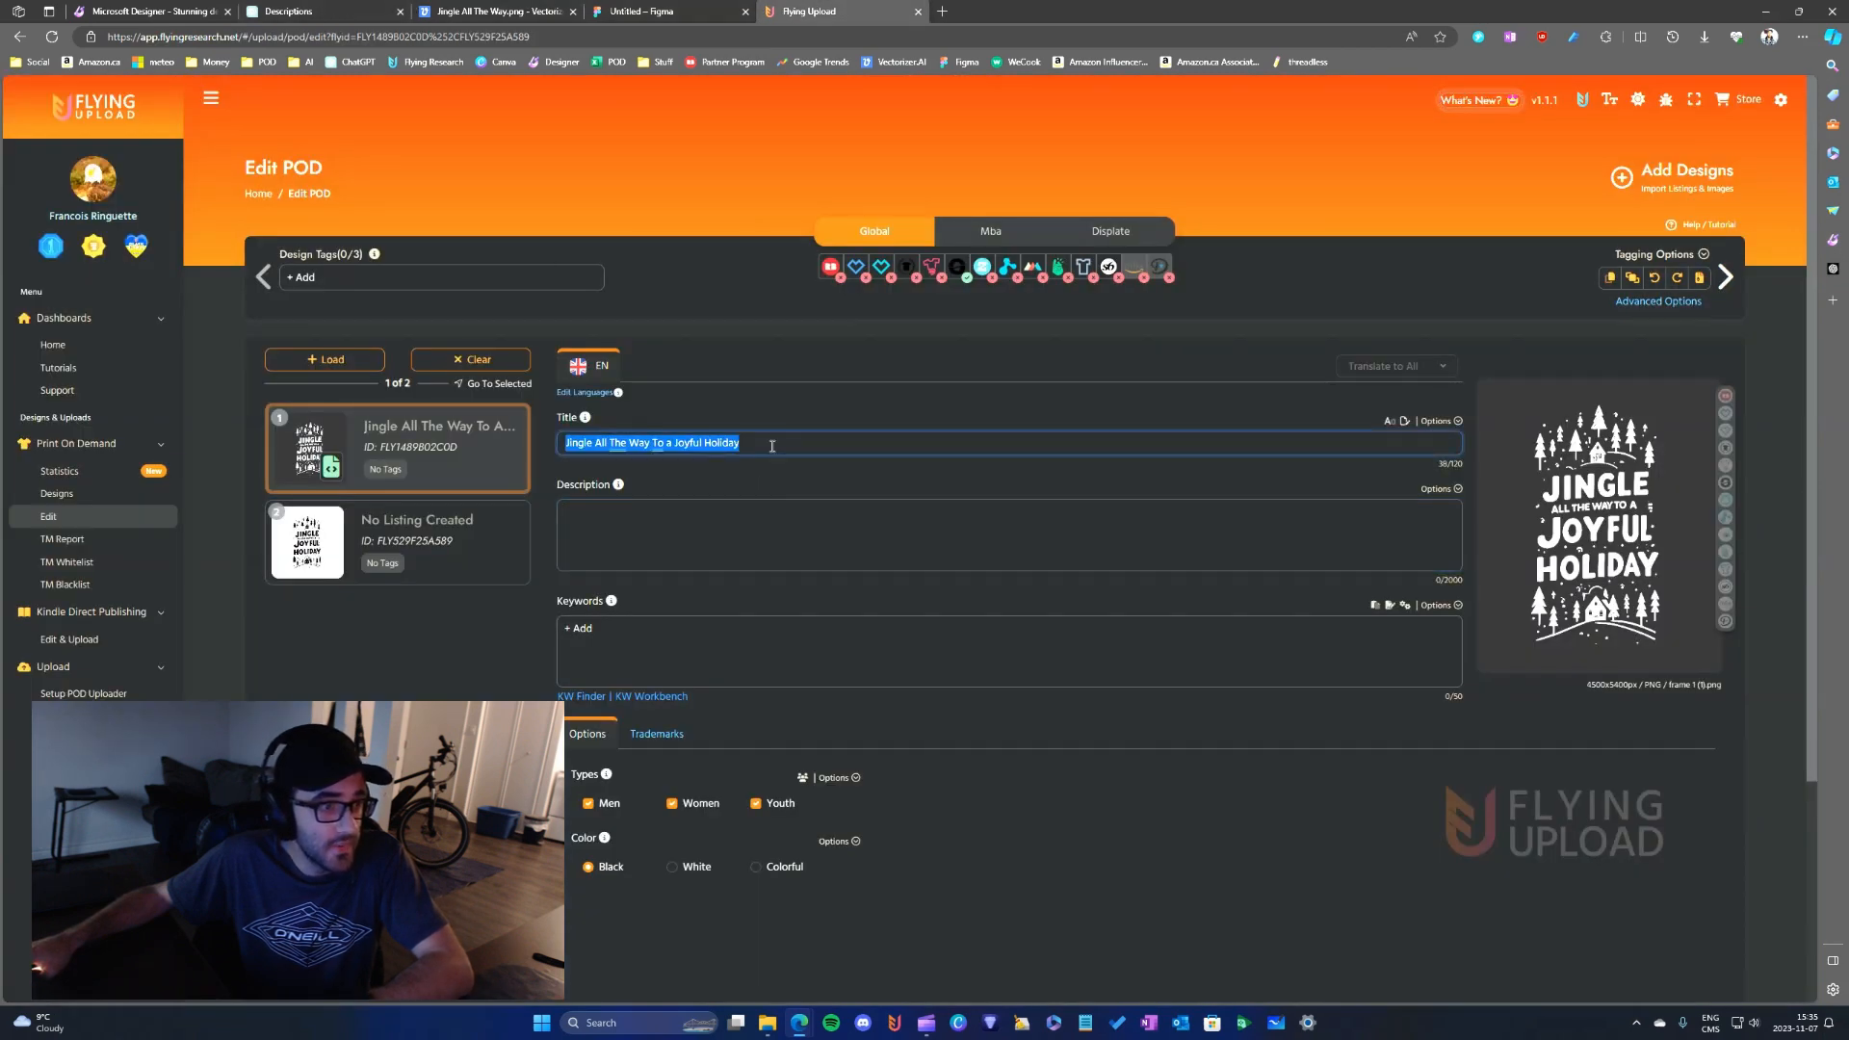
pyautogui.click(317, 12)
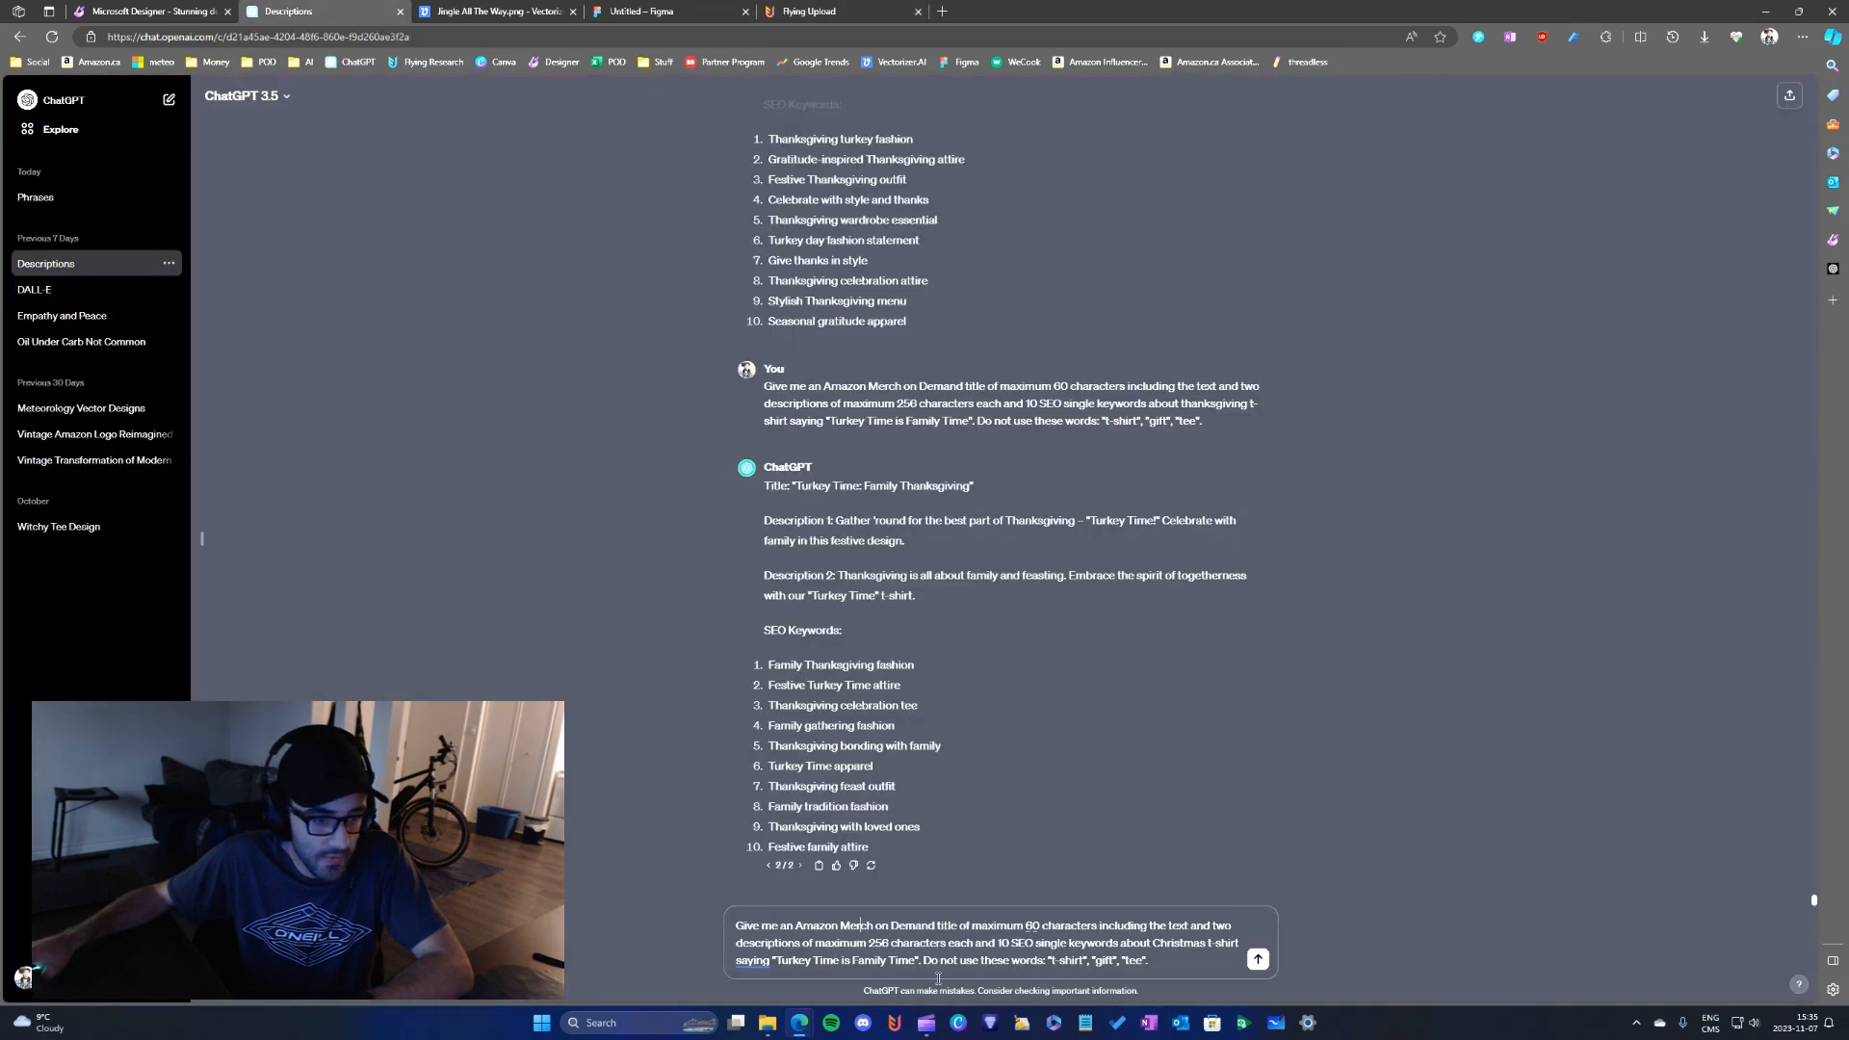
pyautogui.hotkey('ctrl', 'BackSpace')
pyautogui.hotkey('ctrl', 'BackSpace')
pyautogui.hotkey('ctrl', 'BackSpace')
pyautogui.hotkey('ctrl', 'BackSpace')
pyautogui.hotkey('ctrl', 'BackSpace')
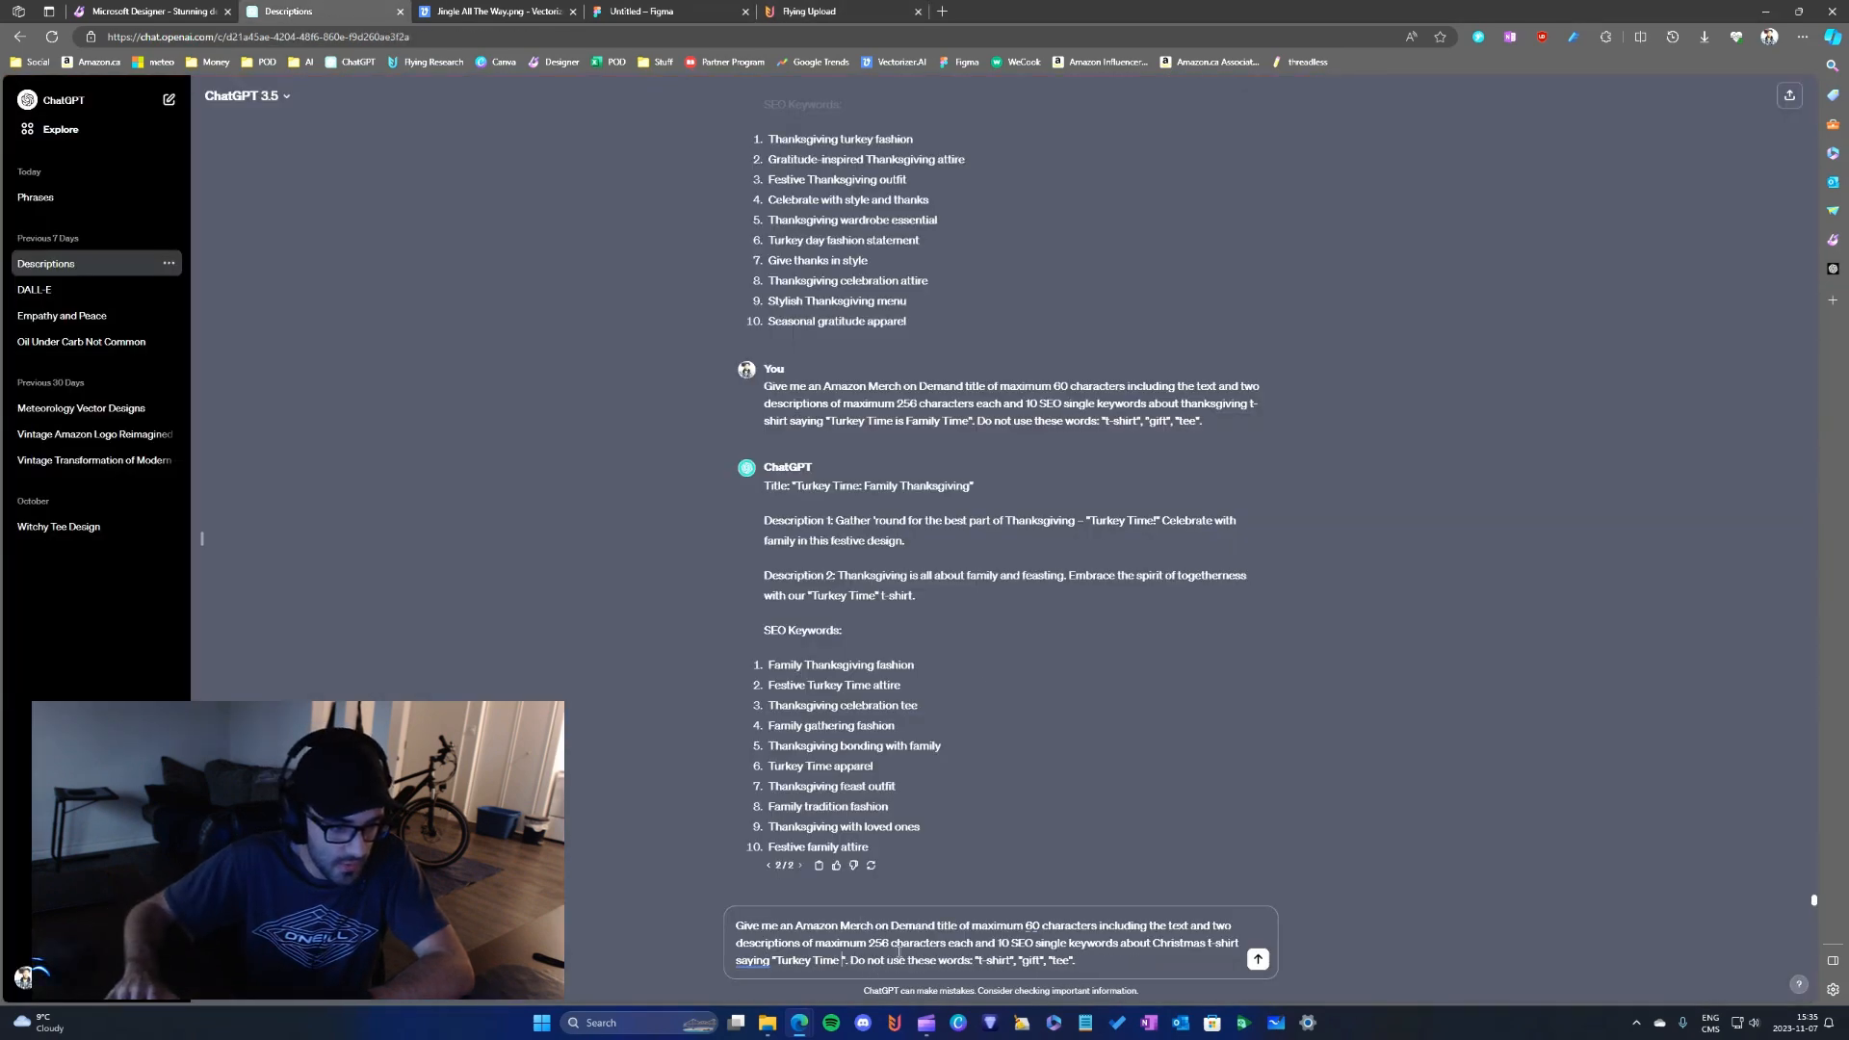
pyautogui.hotkey('ctrl', 'v')
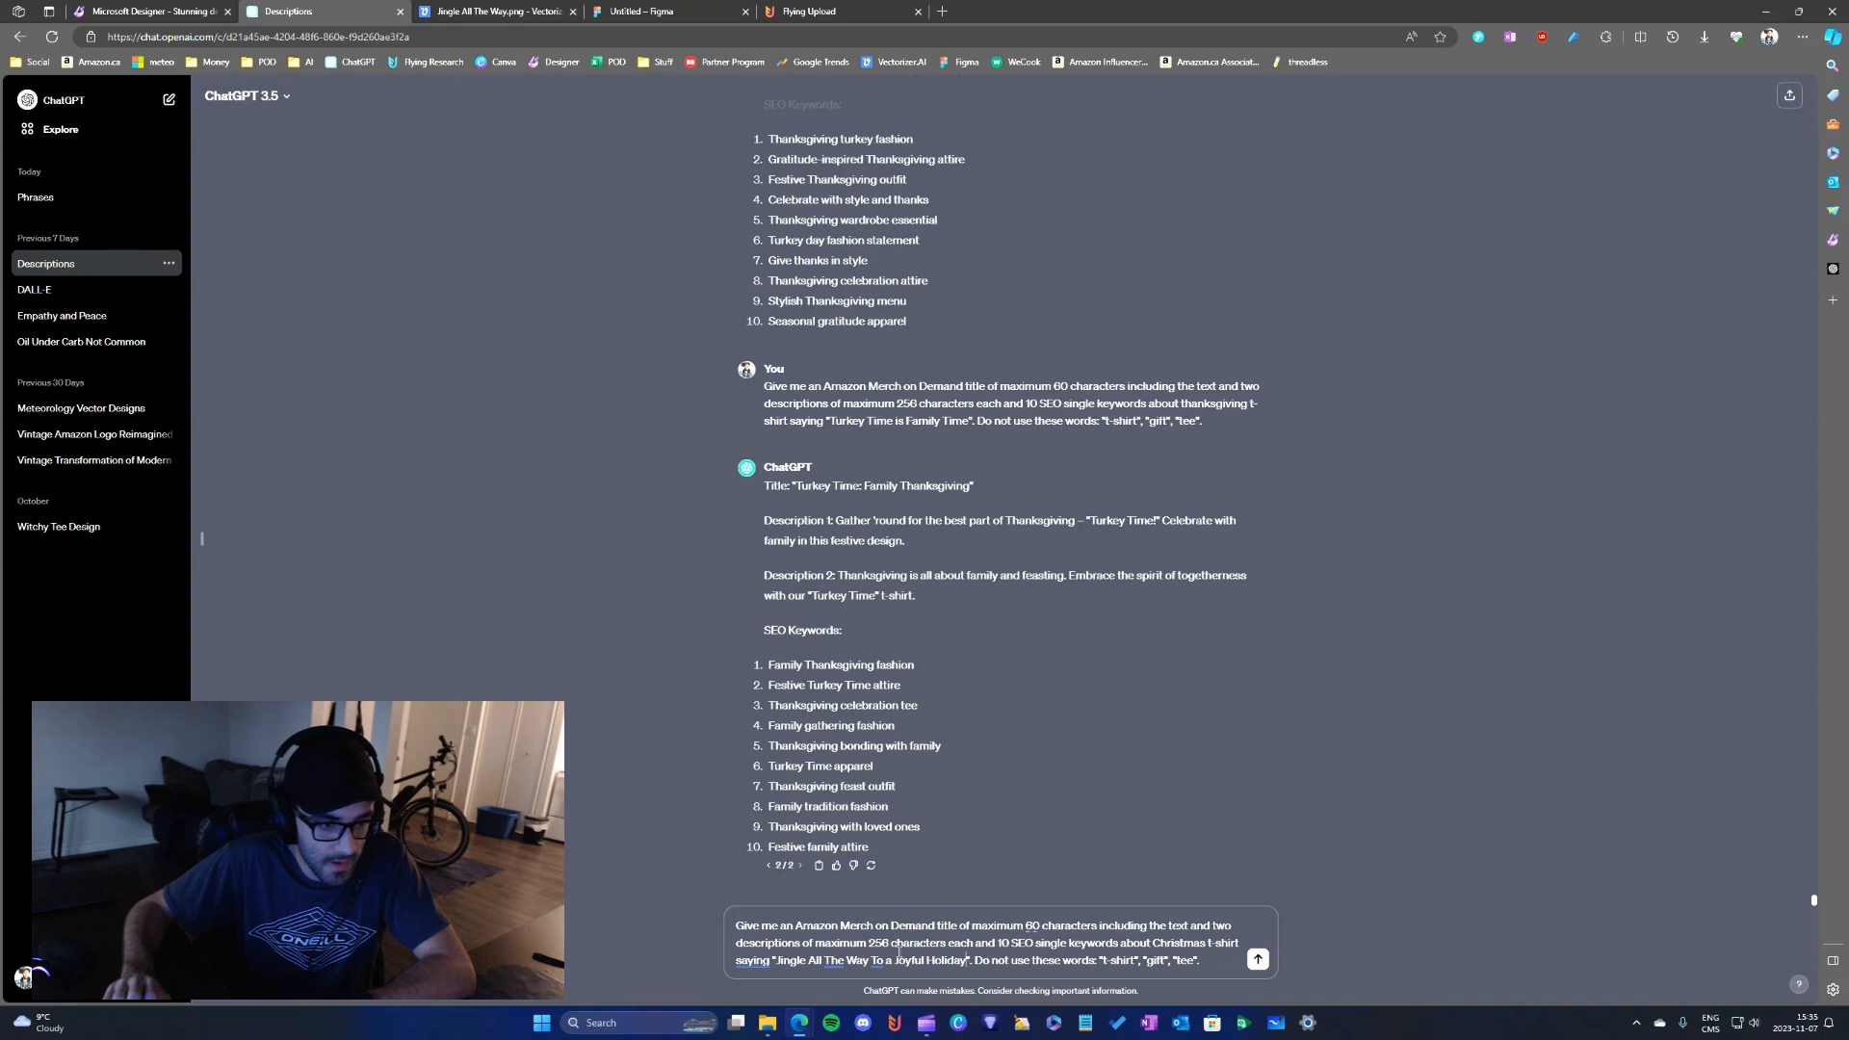
pyautogui.press('Return')
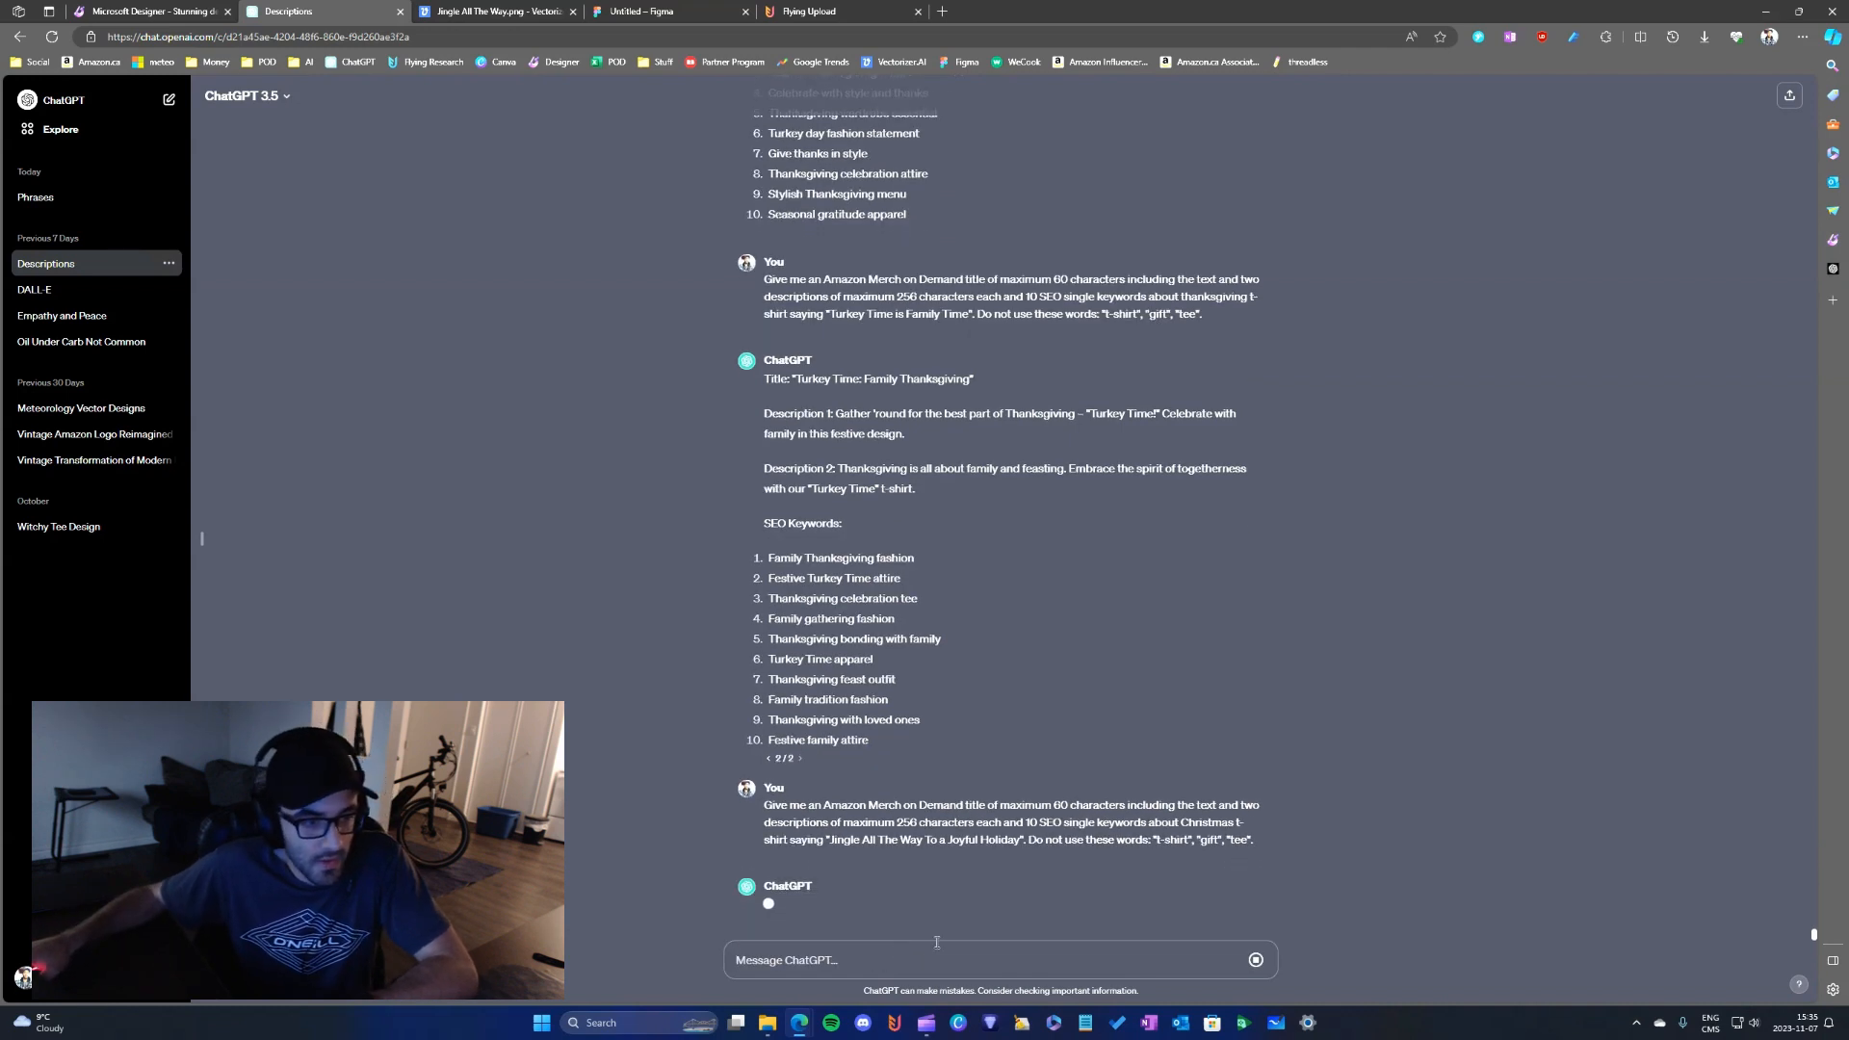
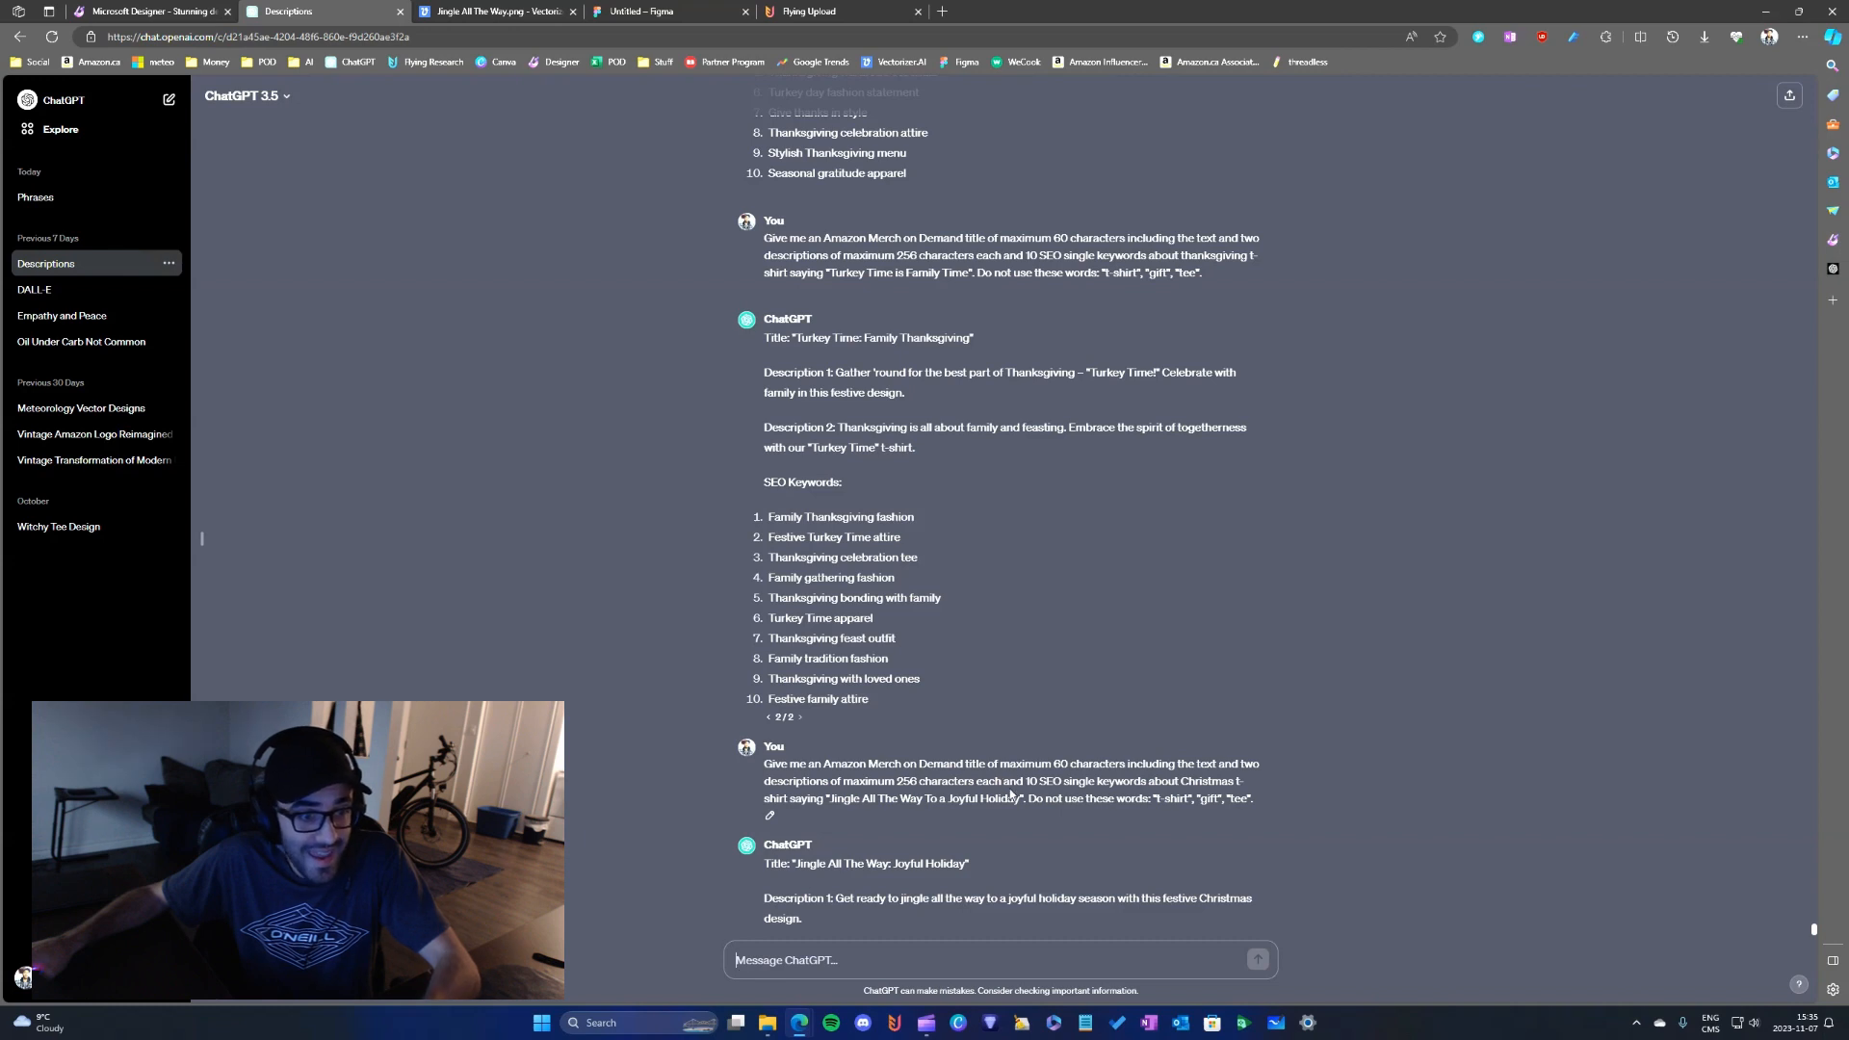
# - Copy Description 1 from ChatGPT's reply into the Description field of the white design's Global listing in Flying Upload
pyautogui.scroll(-4, 1039, 792)
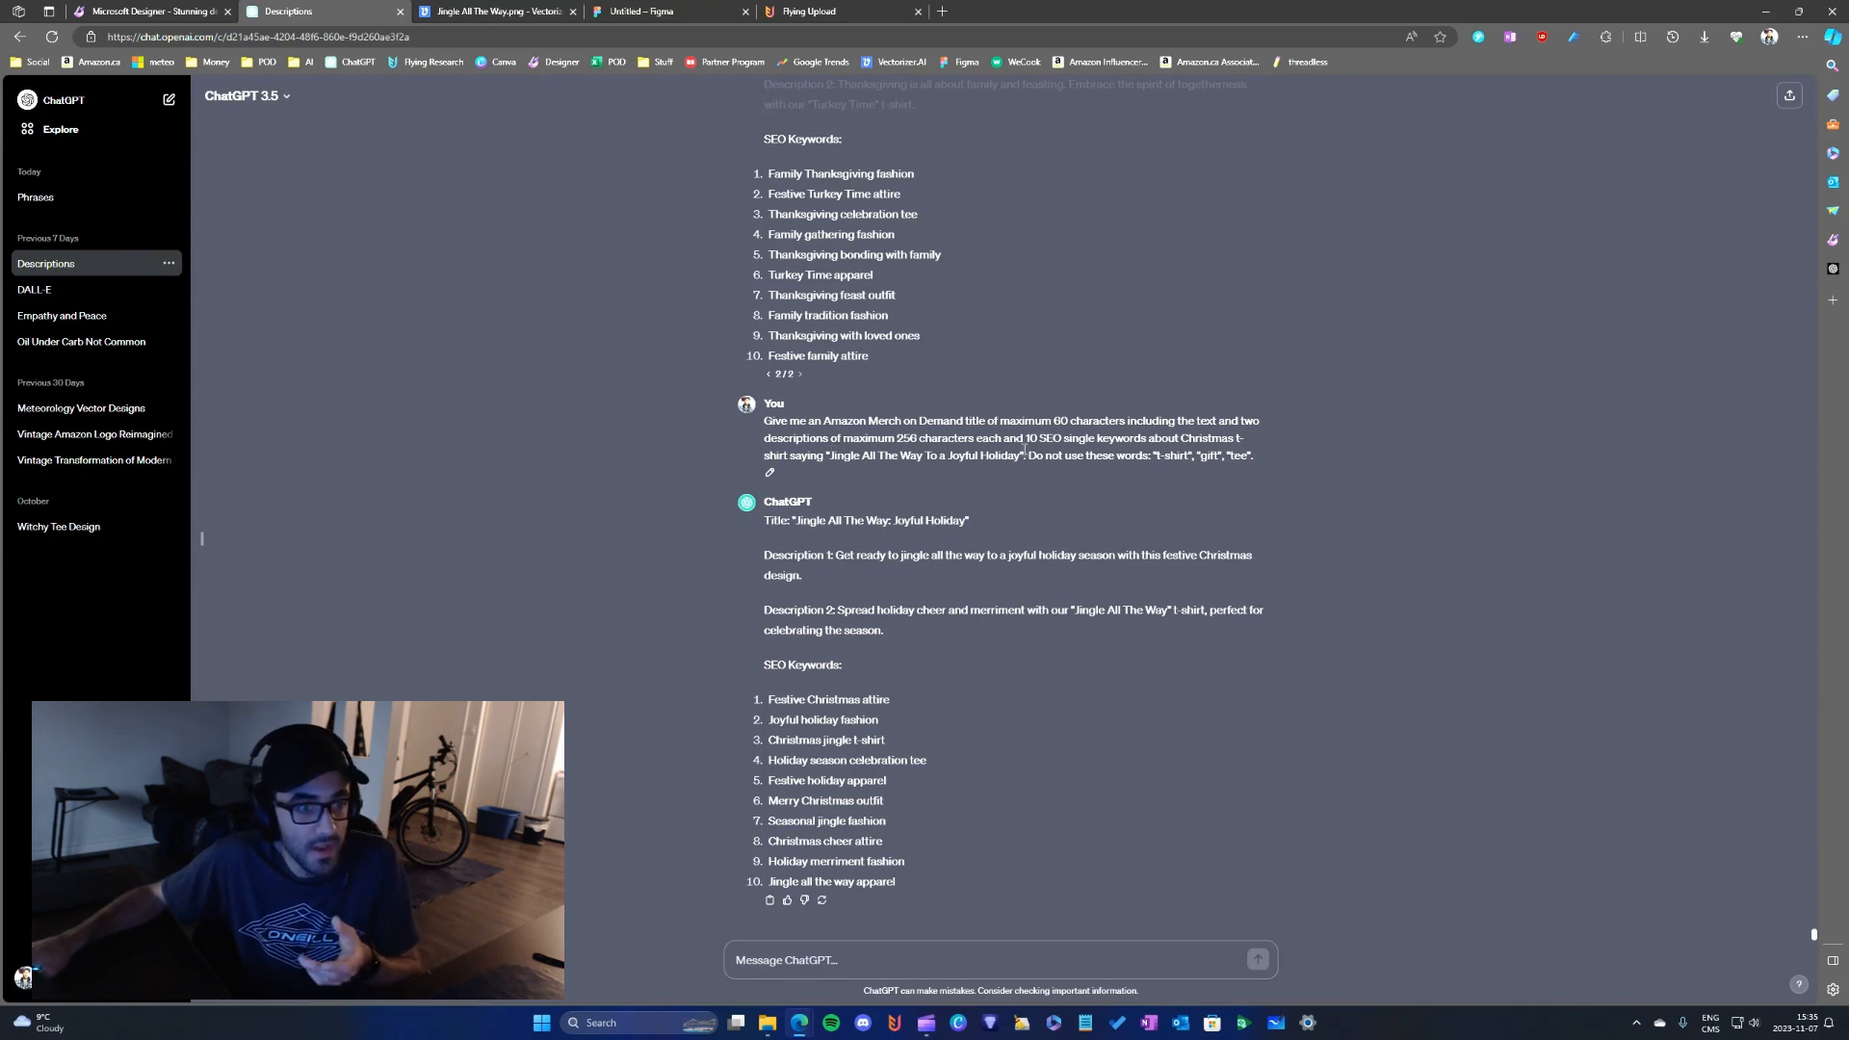
pyautogui.moveTo(1028, 454); pyautogui.dragTo(1148, 443)
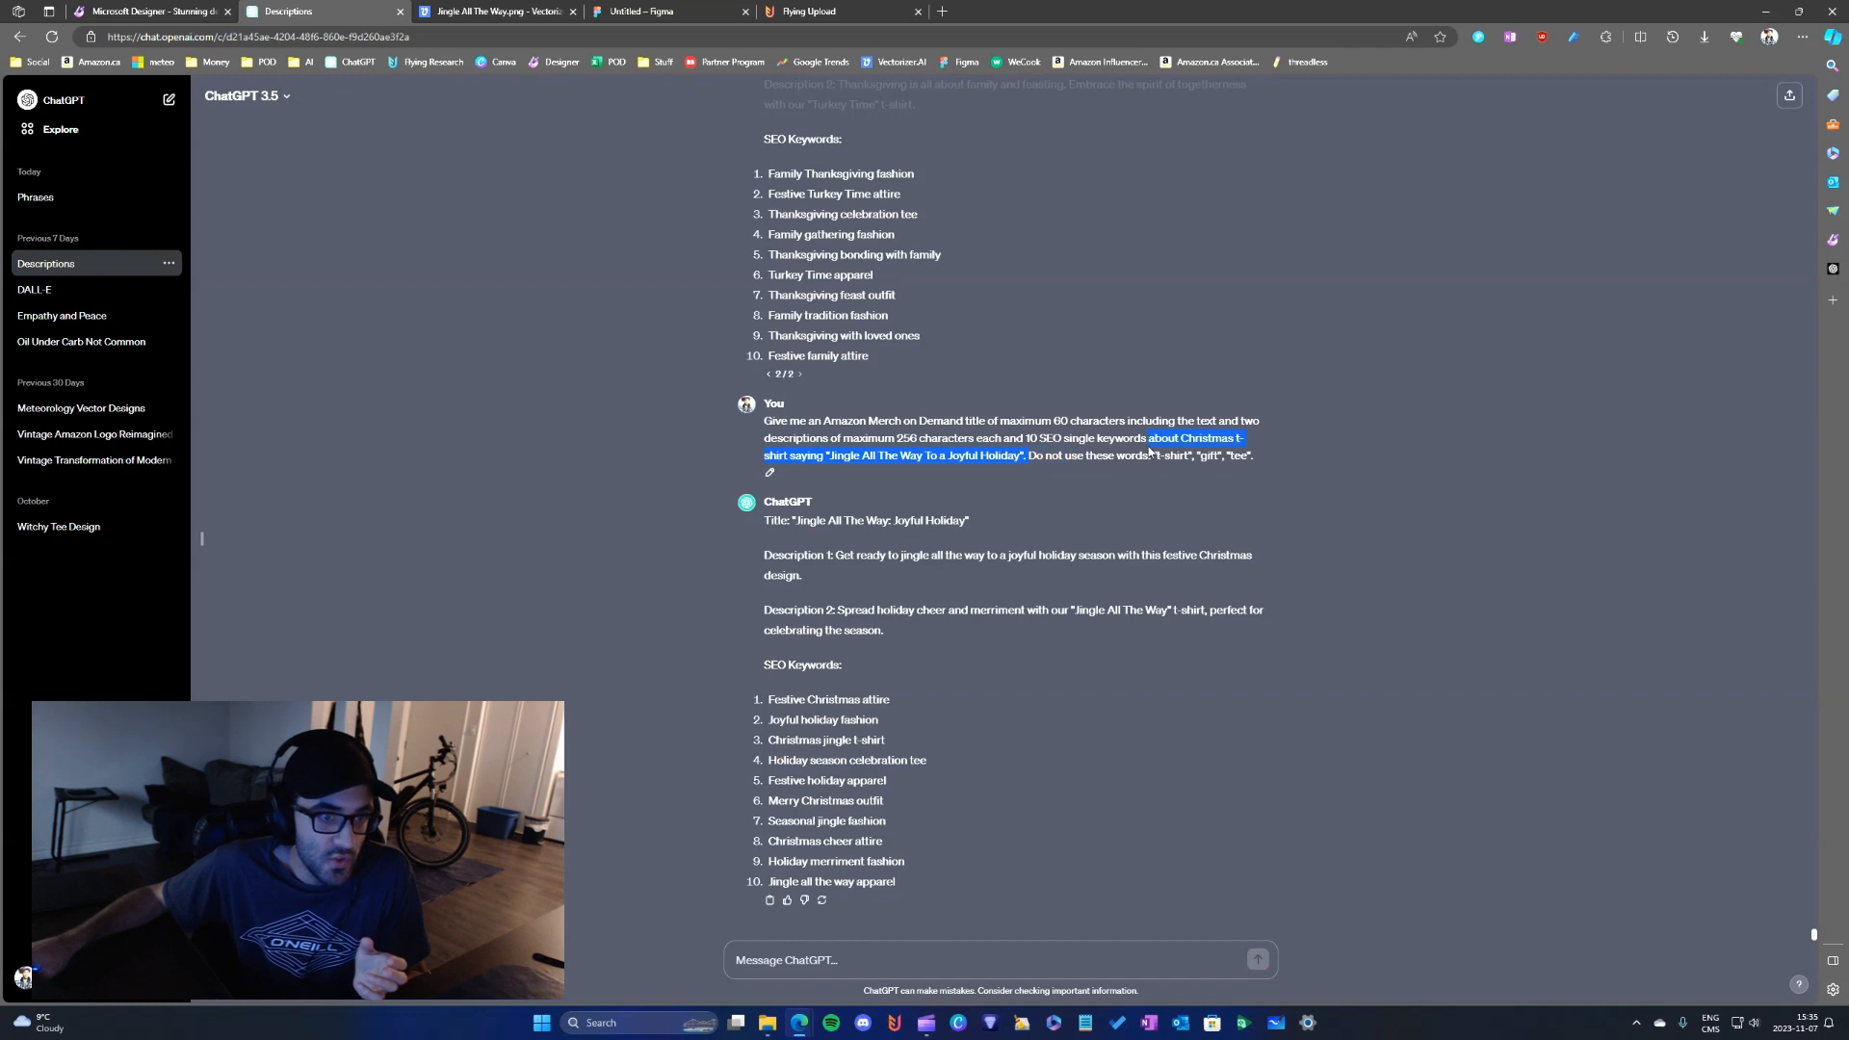
pyautogui.doubleClick(1205, 455)
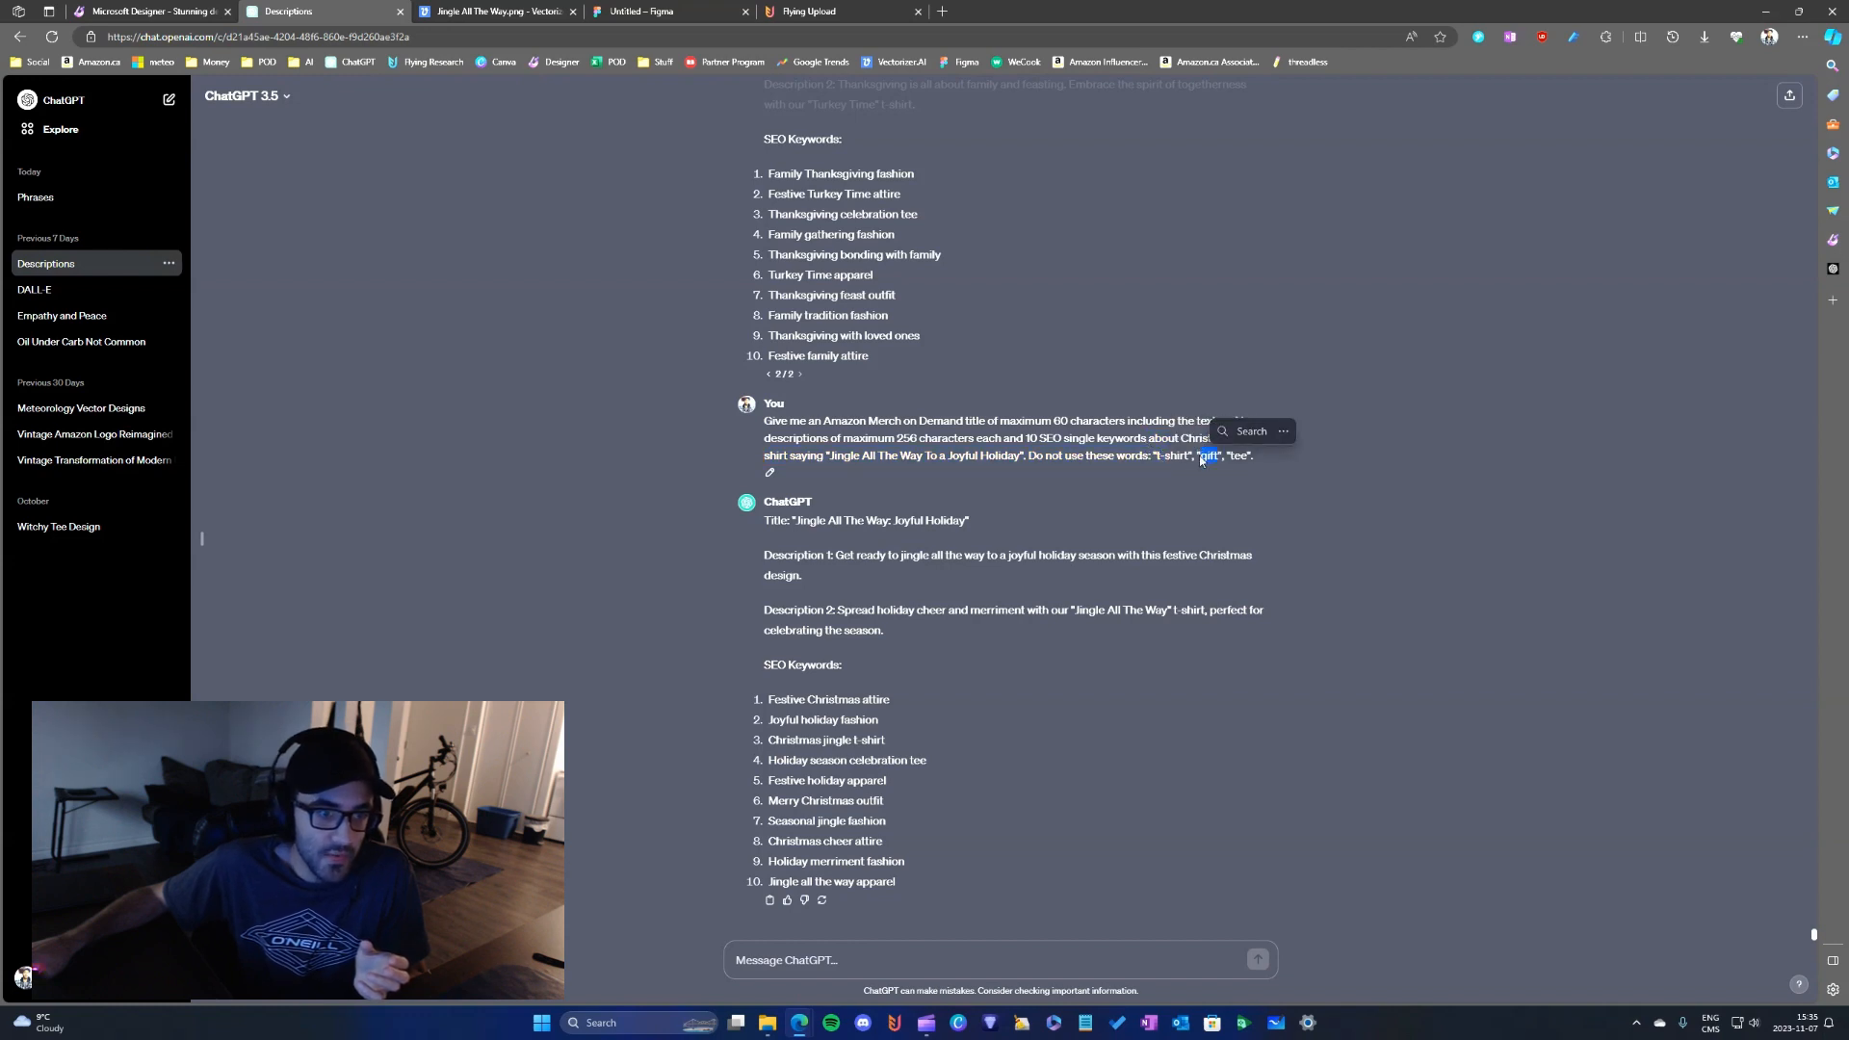
pyautogui.doubleClick(1240, 455)
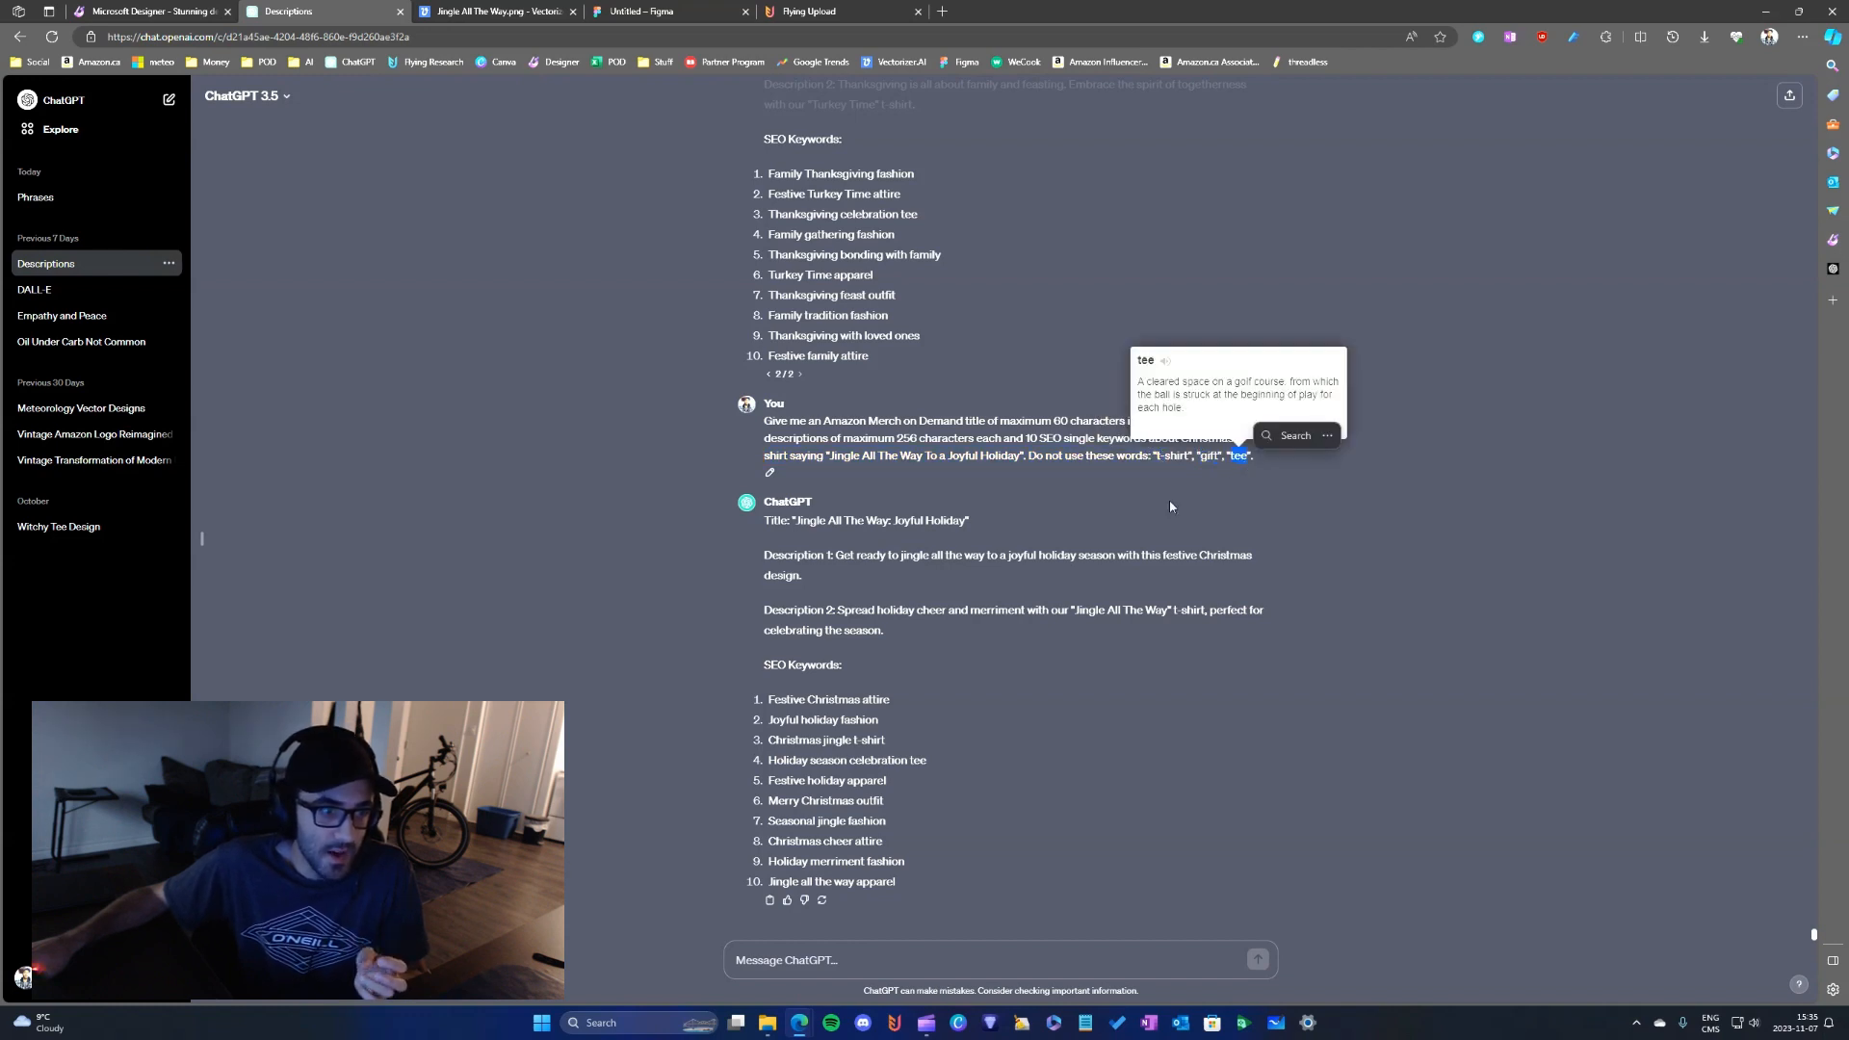
pyautogui.click(950, 555)
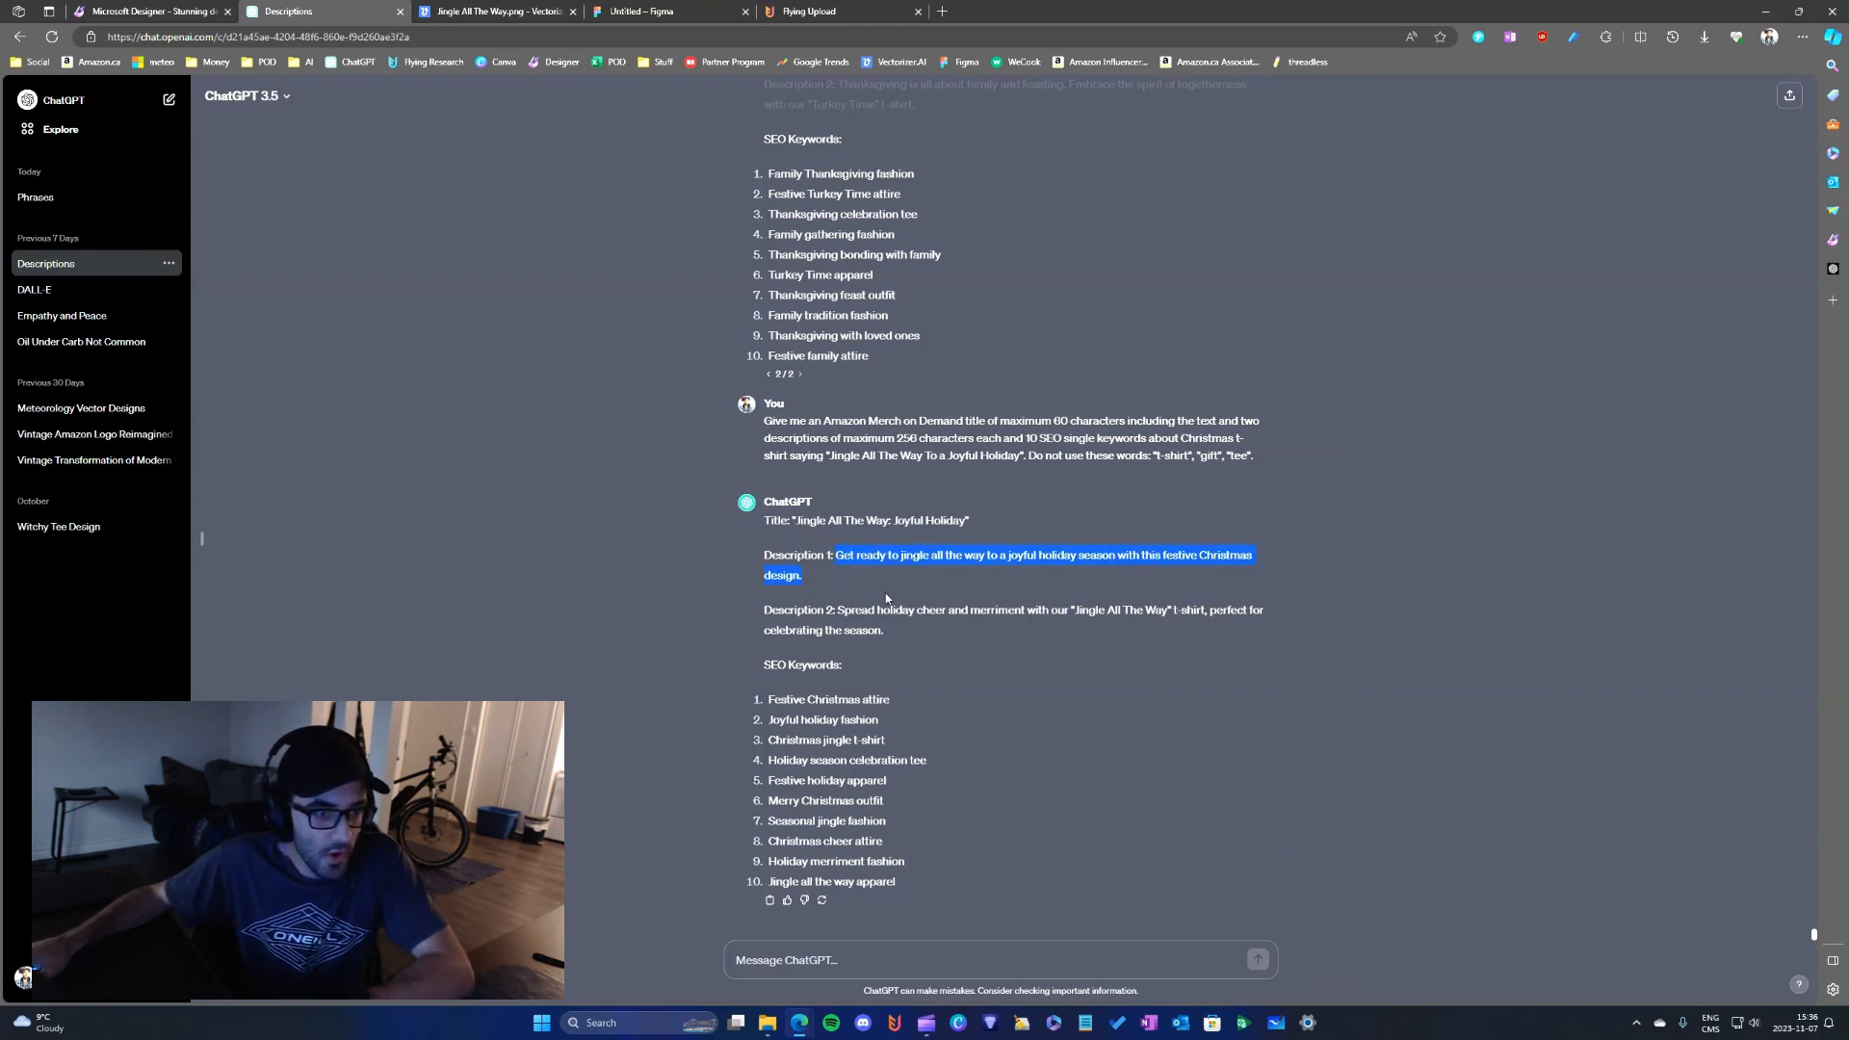
pyautogui.click(819, 11)
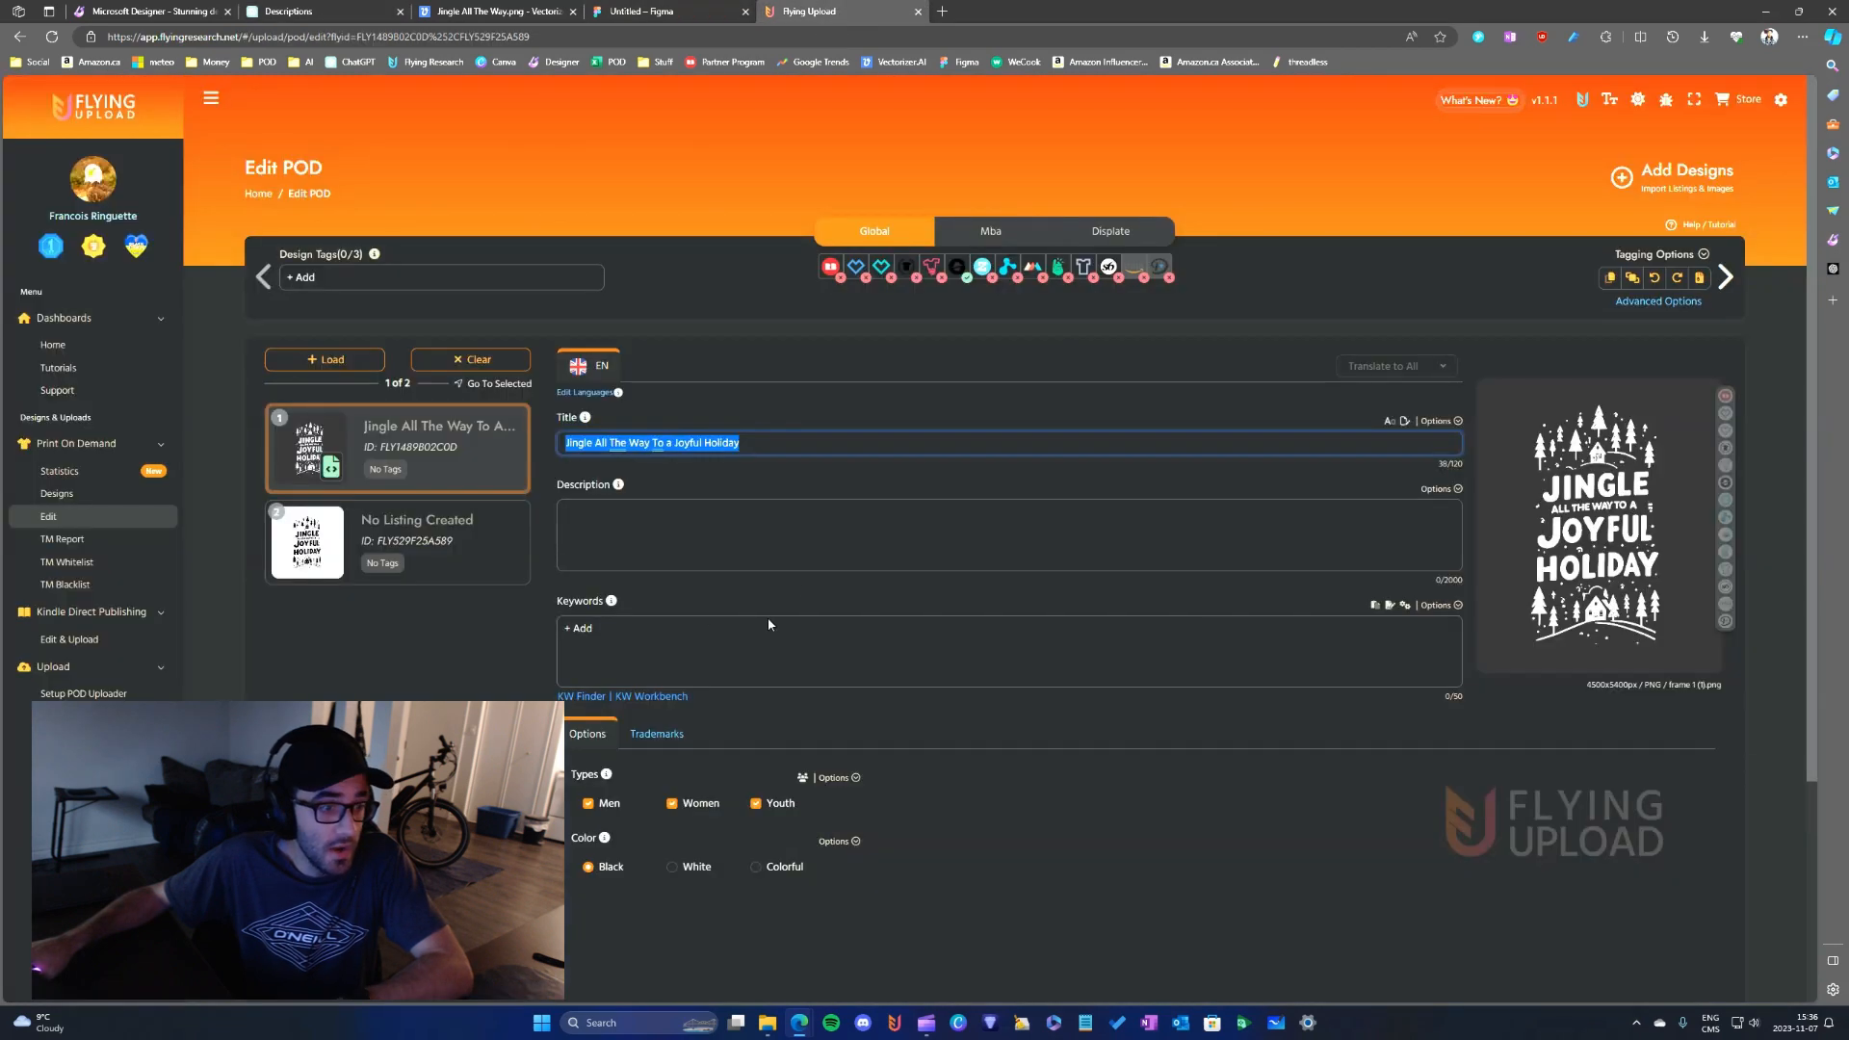
pyautogui.click(652, 545)
pyautogui.write('Get ready to jingle all the way to a joyful holiday season with this festive Christmas design.')
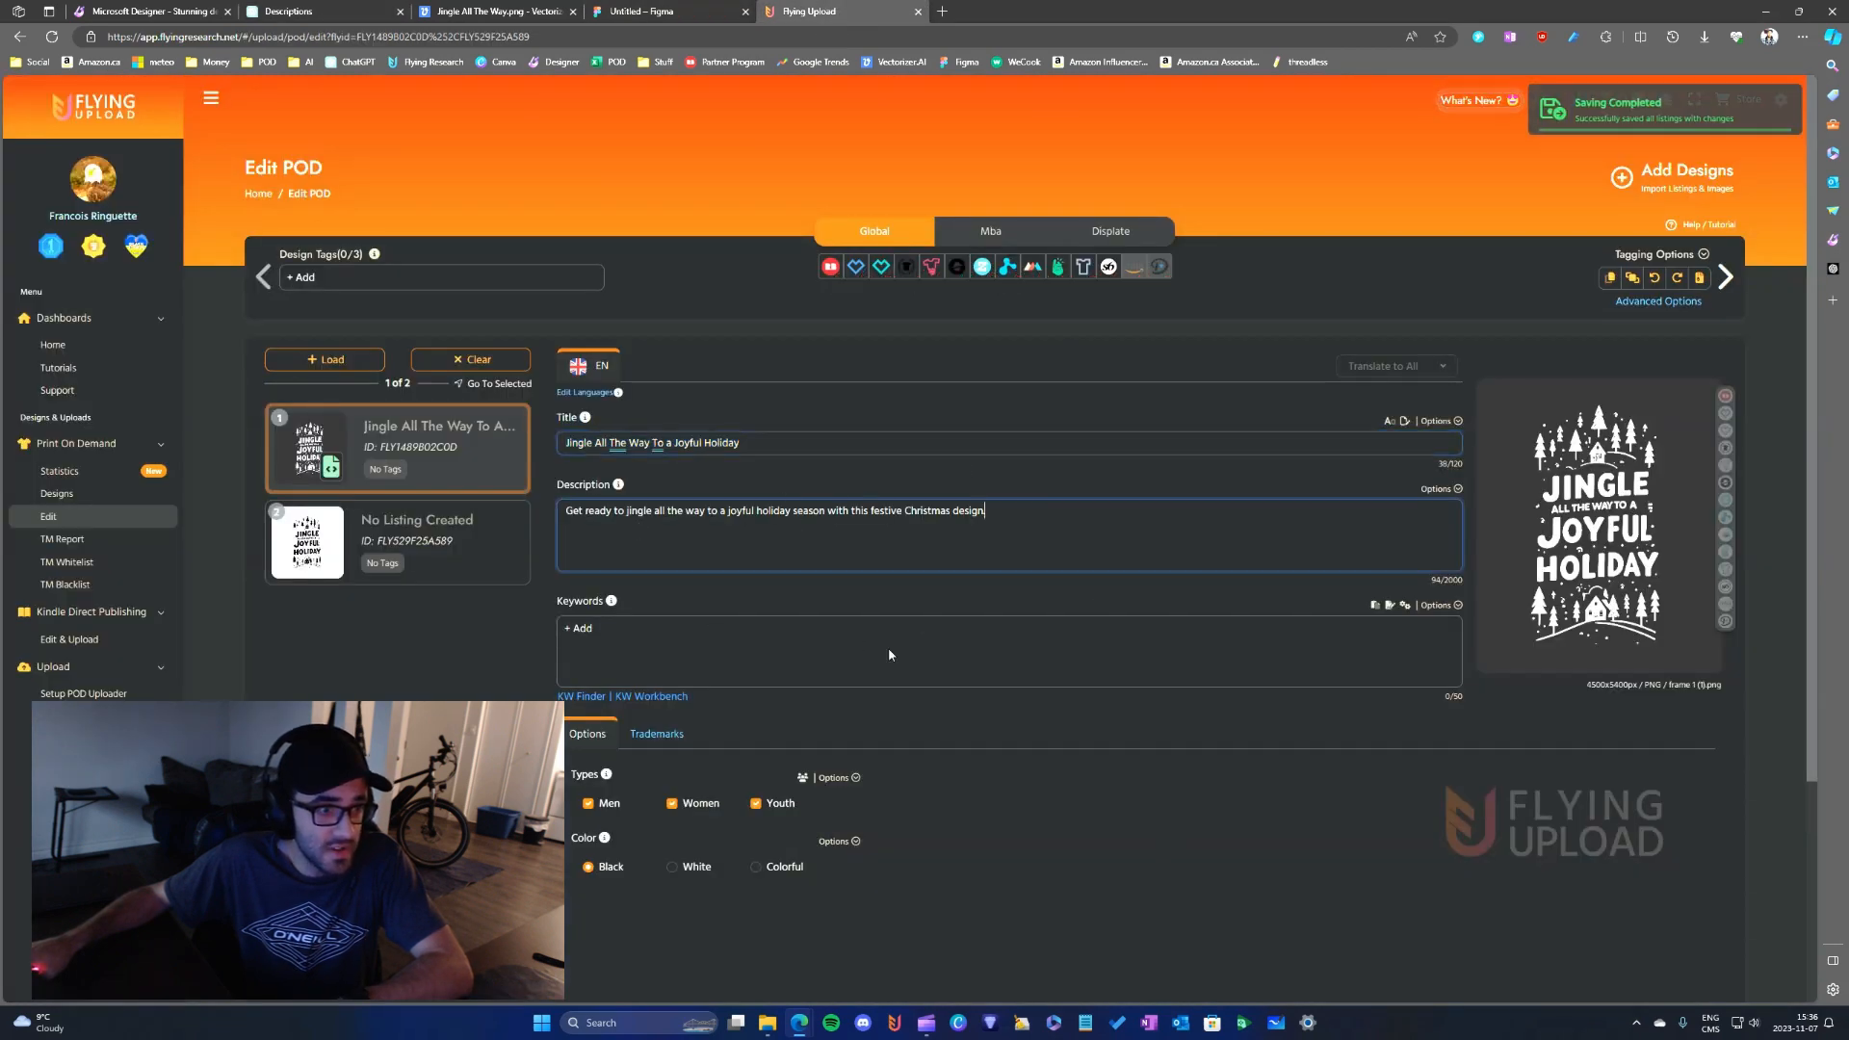
# - Paste the same copied description into Bulletpoint 1 of the design's English Mba listing
pyautogui.click(1007, 241)
pyautogui.scroll(-3, 771, 565)
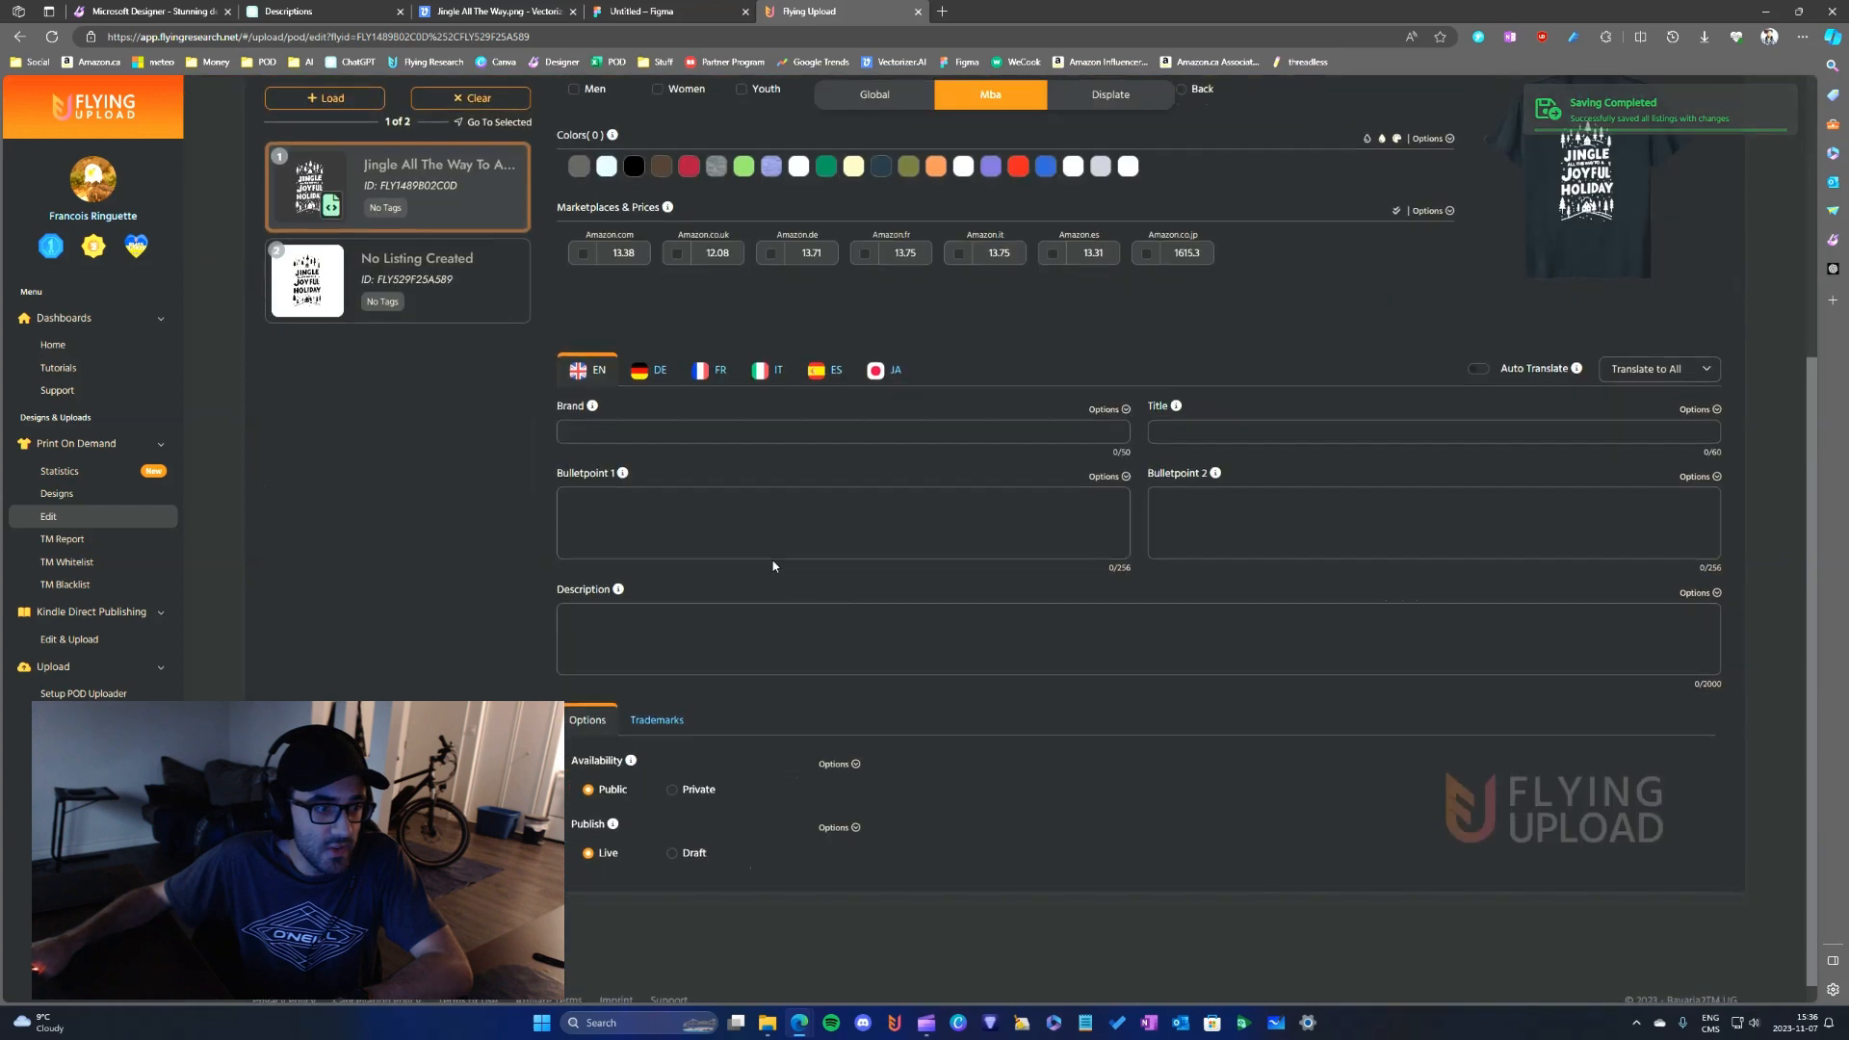
pyautogui.click(713, 525)
pyautogui.write('Get ready to jingle all the way to a joyful holiday season with this festive Christmas design.')
pyautogui.scroll(4, 925, 530)
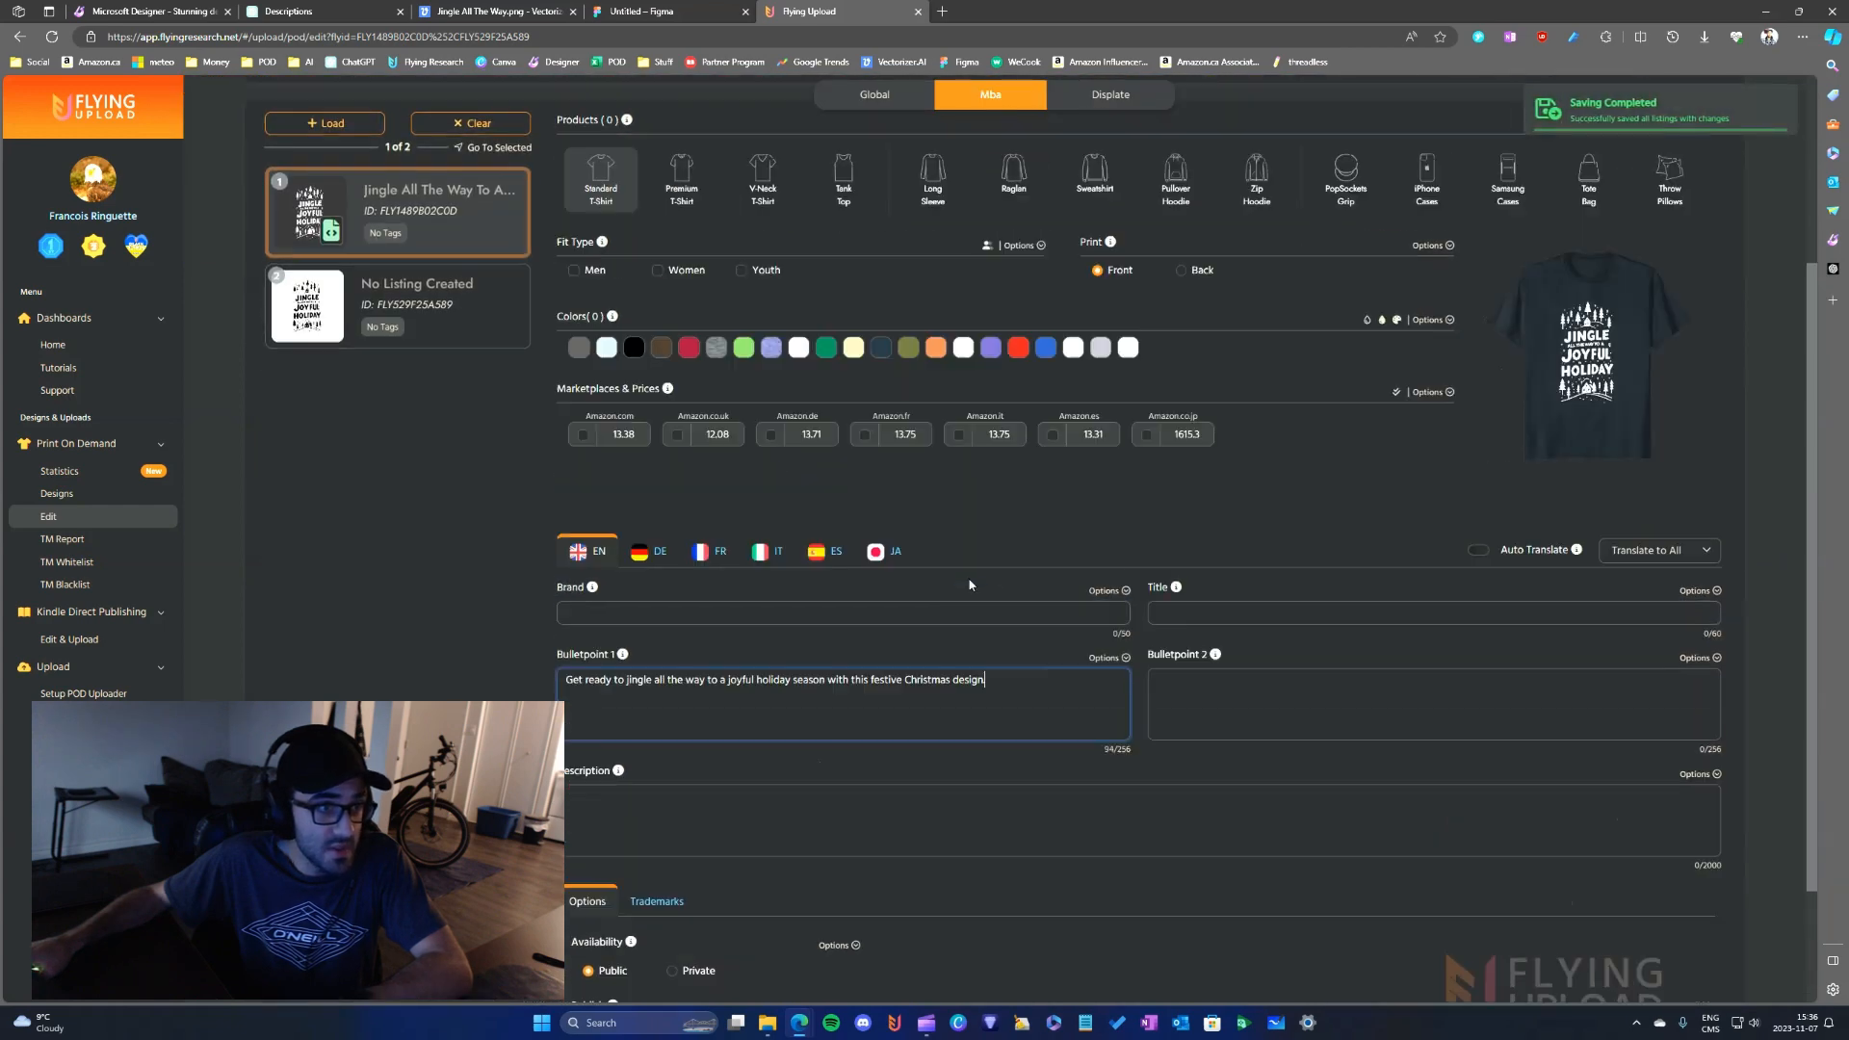
# - Copy Description 2 from ChatGPT's reply into Bulletpoint 2 of the Mba listing in Flying Upload
pyautogui.click(289, 11)
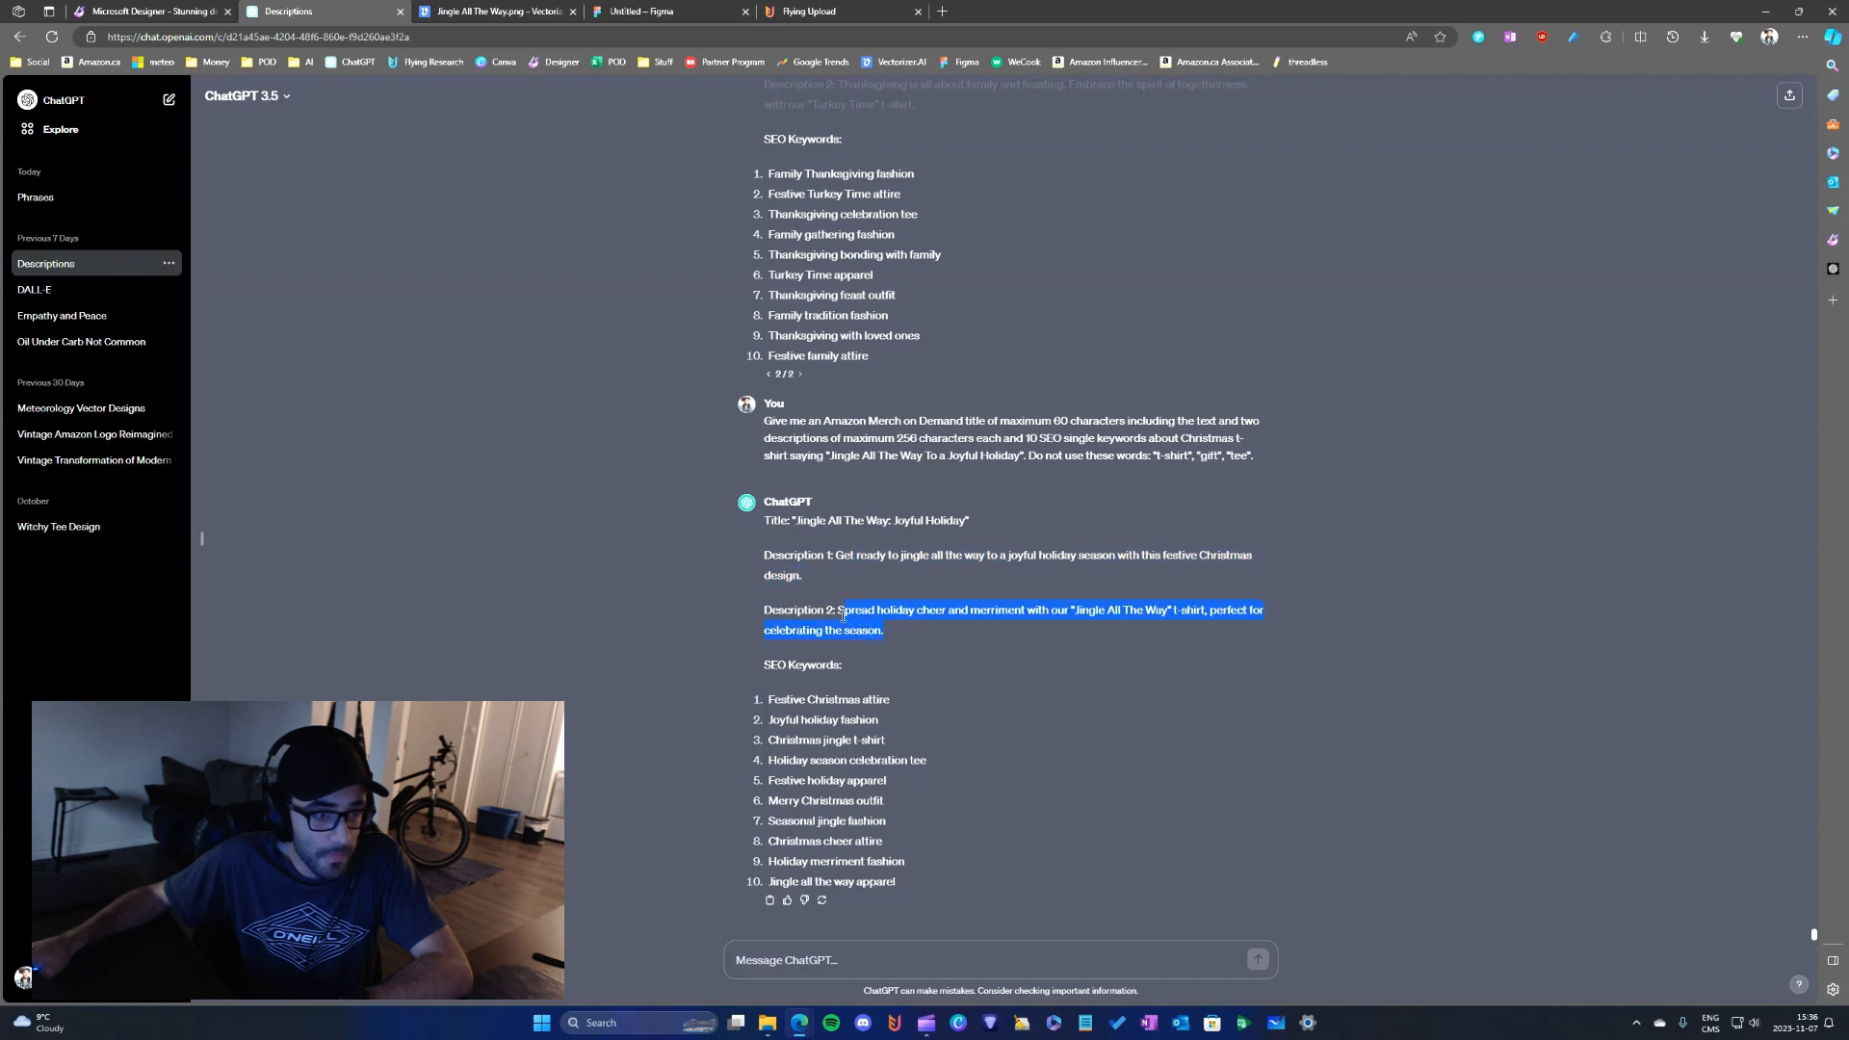
pyautogui.click(809, 12)
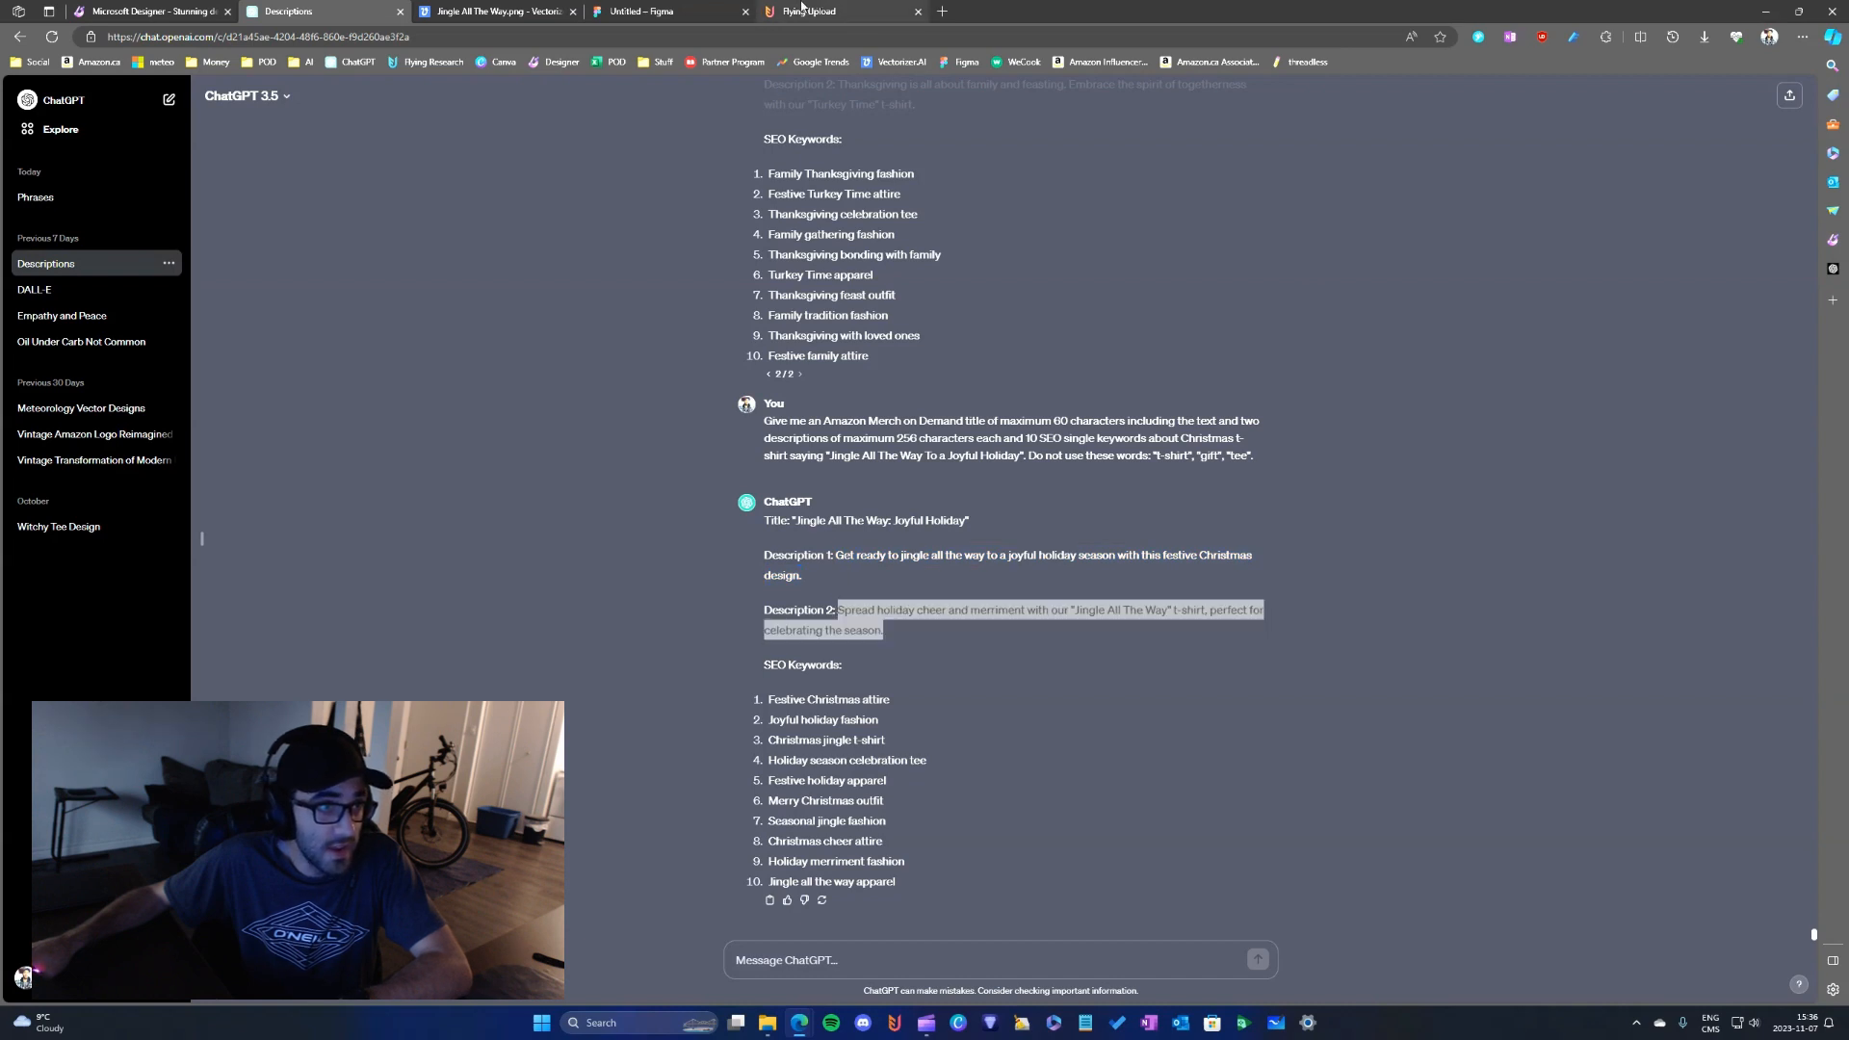
pyautogui.click(1243, 521)
pyautogui.write('Spread holiday cheer and merriment with our "Jingle All The Way" t-shirt, perfect for celebrating the season.')
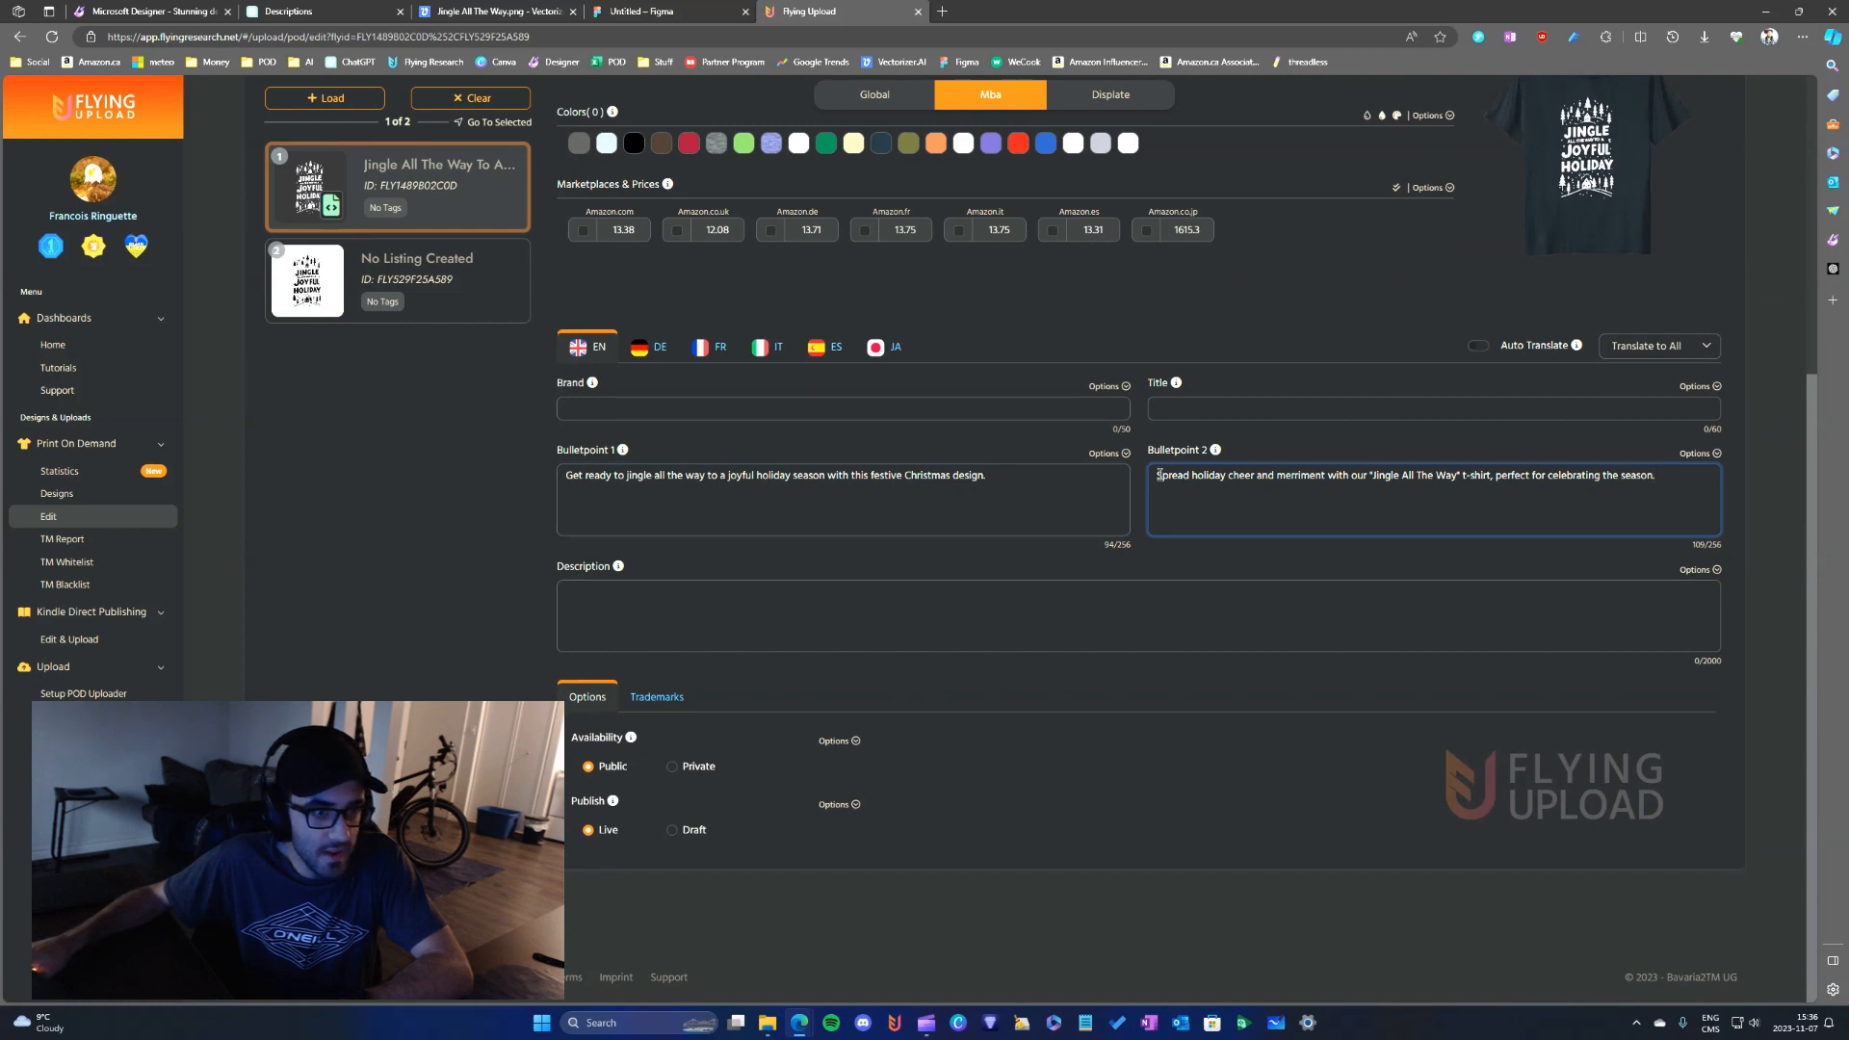
# - Replace "t-shirt" in Bulletpoint 2 with "apparel"
pyautogui.click(891, 488)
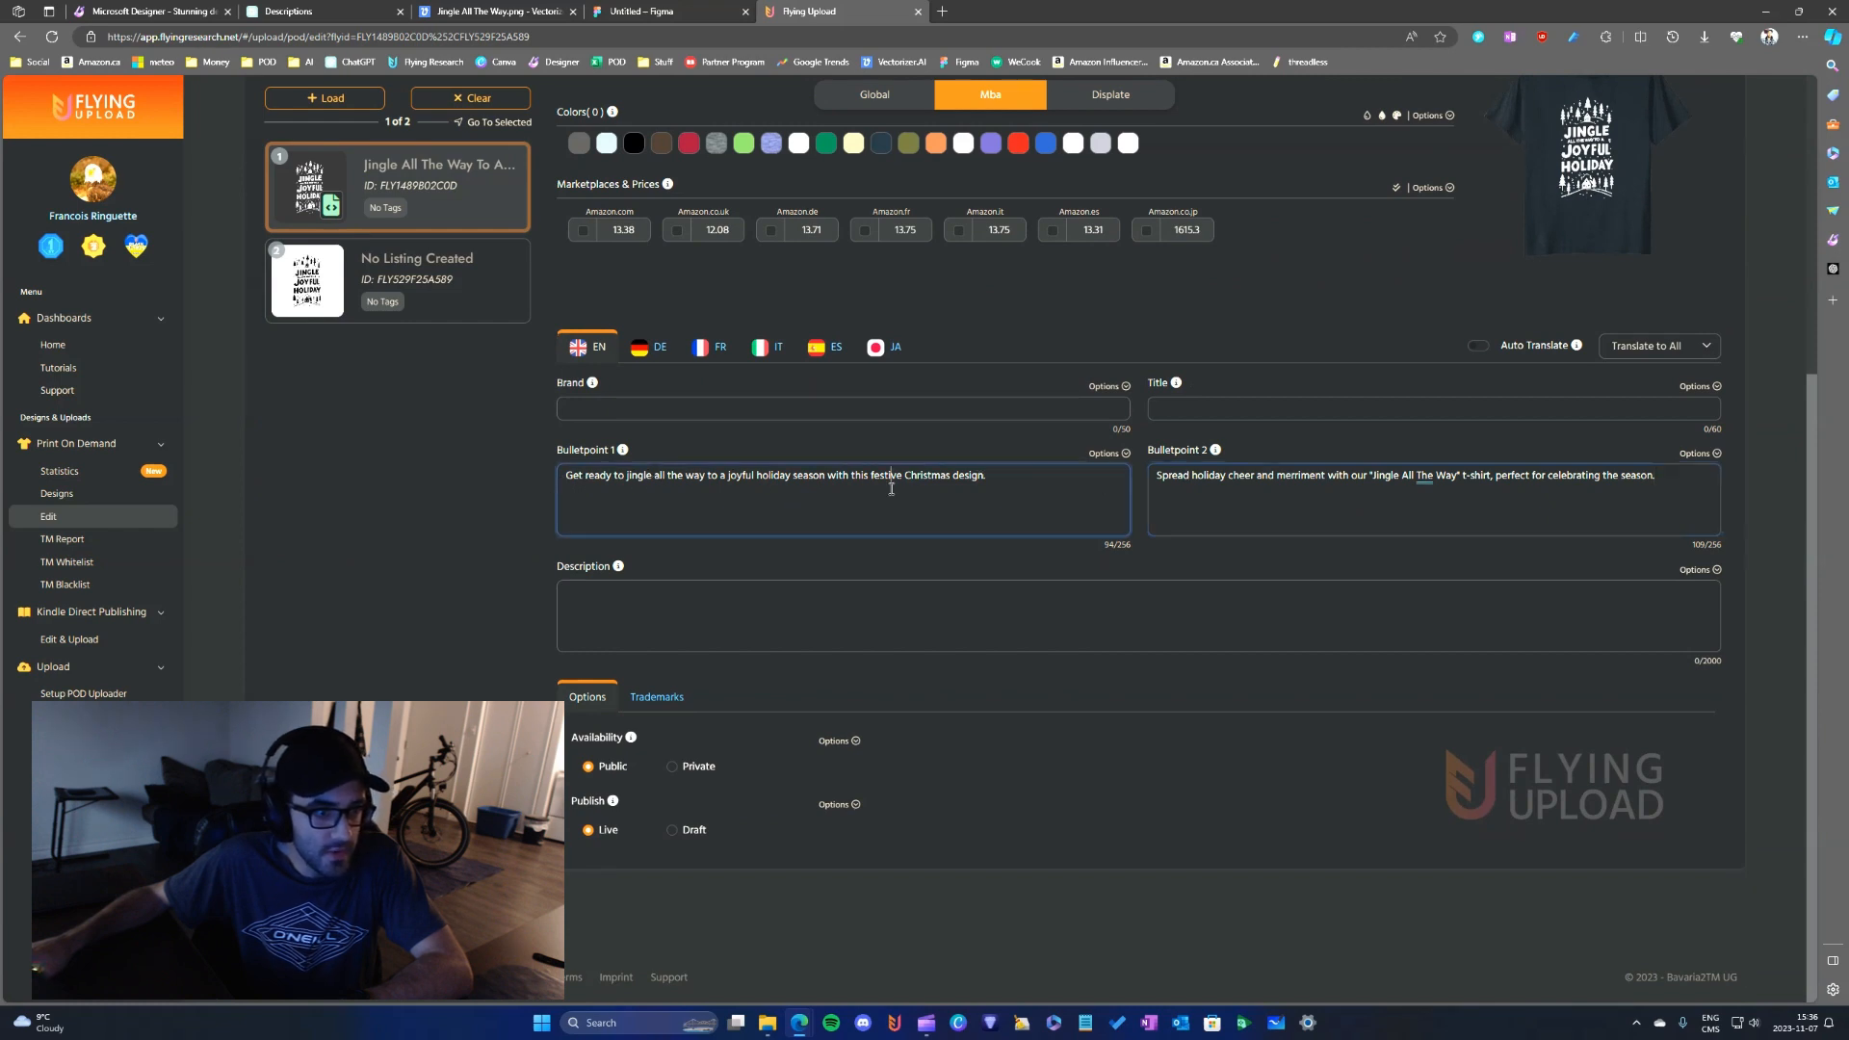
pyautogui.click(1160, 476)
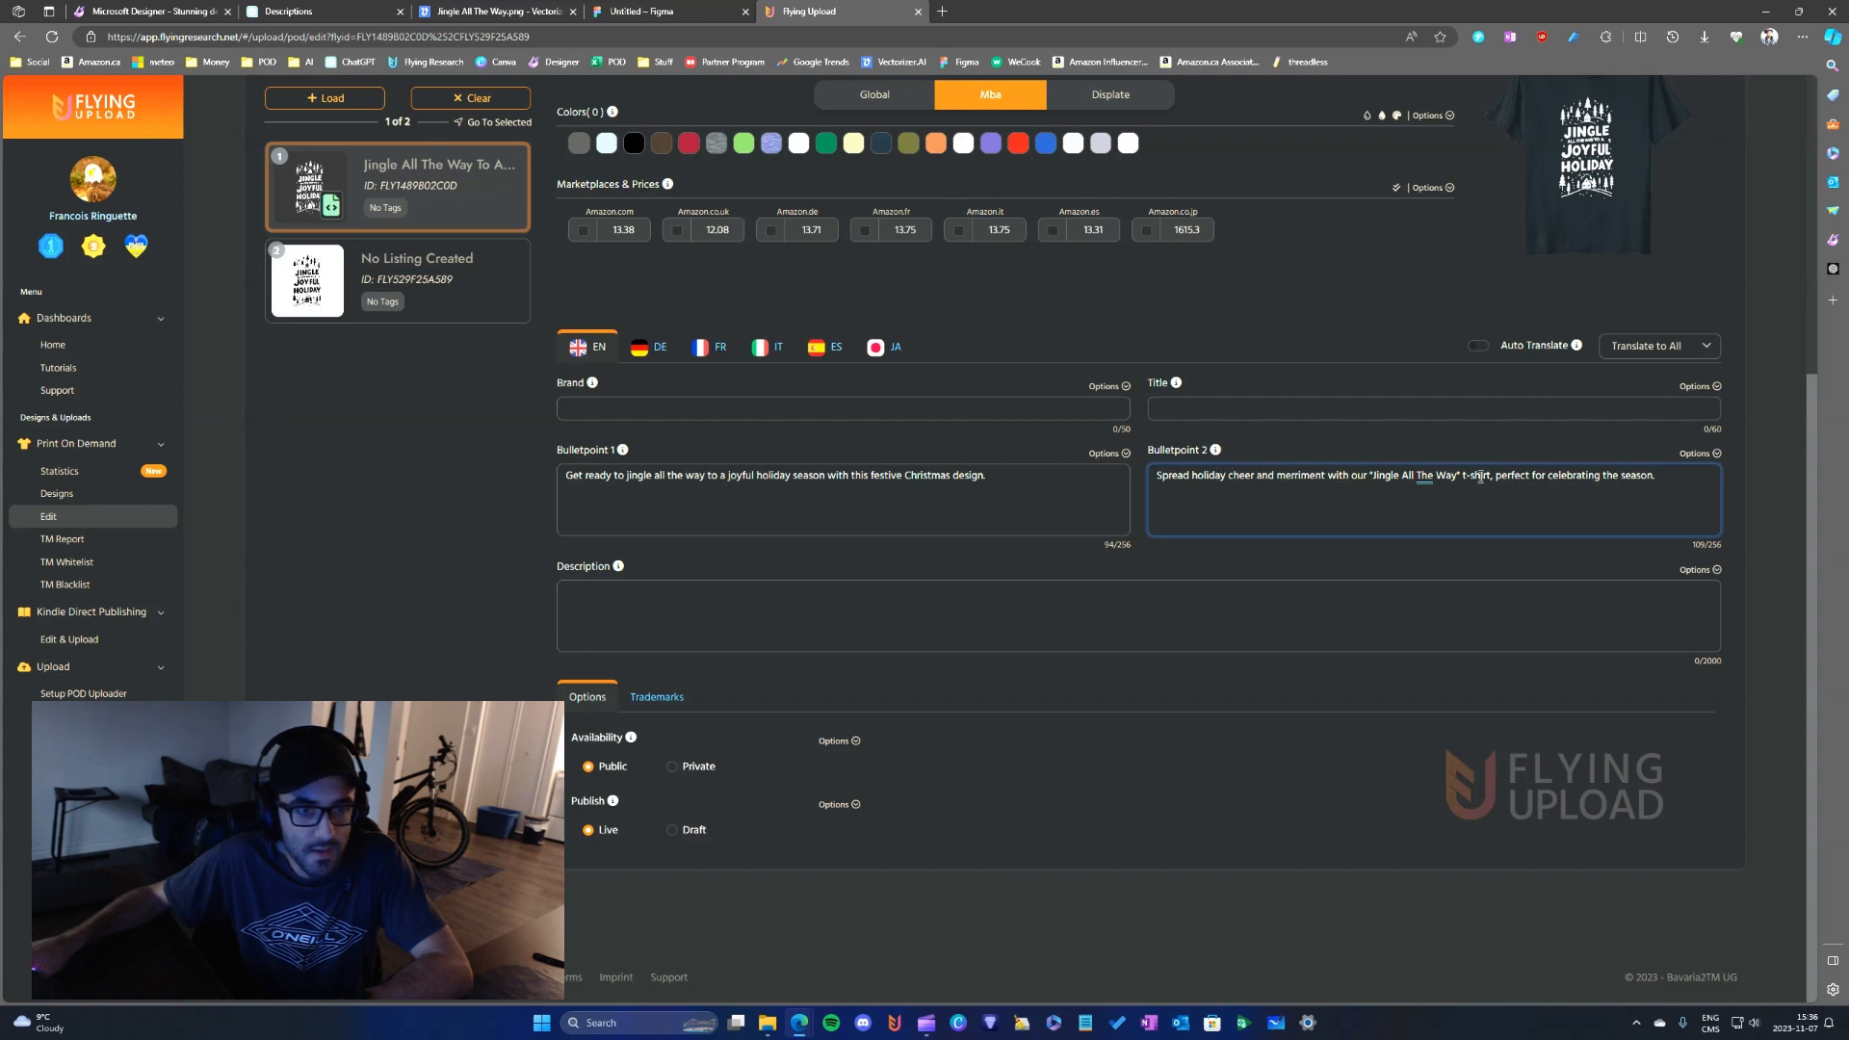
pyautogui.press('BackSpace')
pyautogui.press('BackSpace')
pyautogui.press('BackSpace')
pyautogui.write('ap')
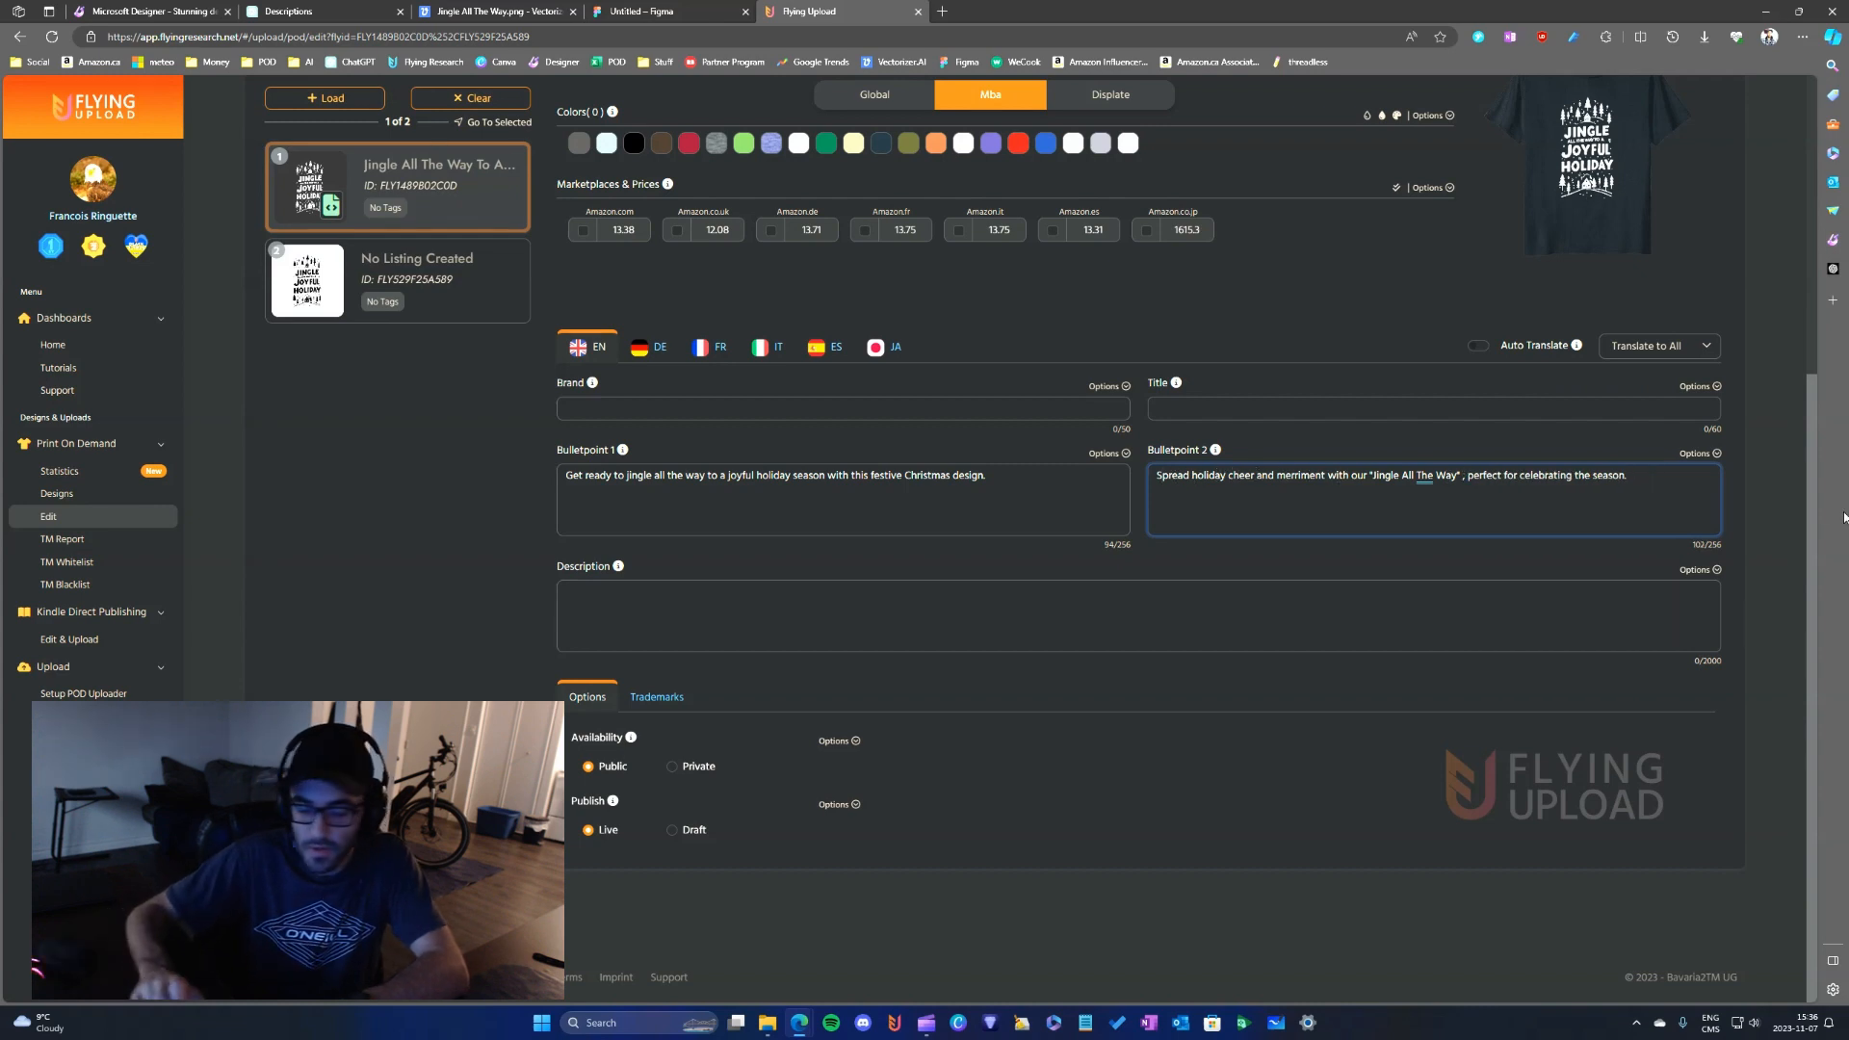
pyautogui.write('parel')
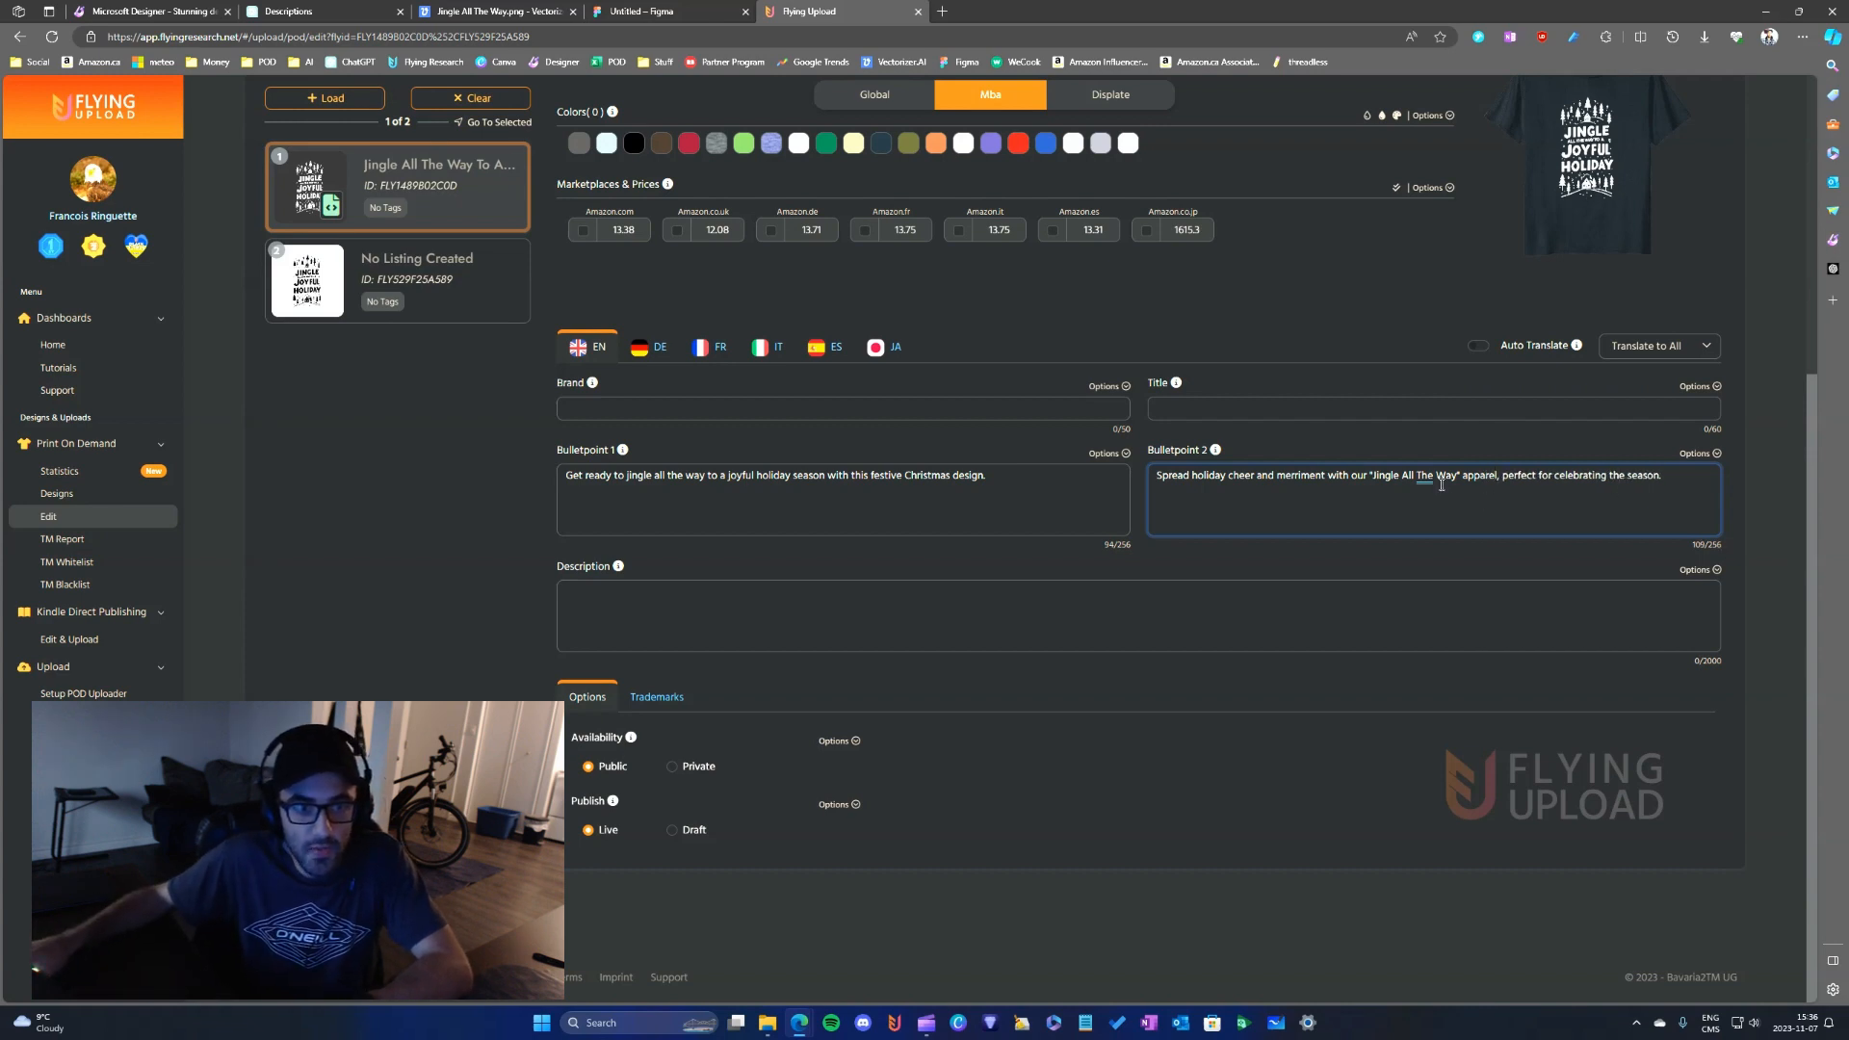
# - Read over the wording of Bulletpoint 2, focusing on the replacement word "apparel" and the phrase after it
pyautogui.doubleClick(1492, 476)
pyautogui.click(1582, 476)
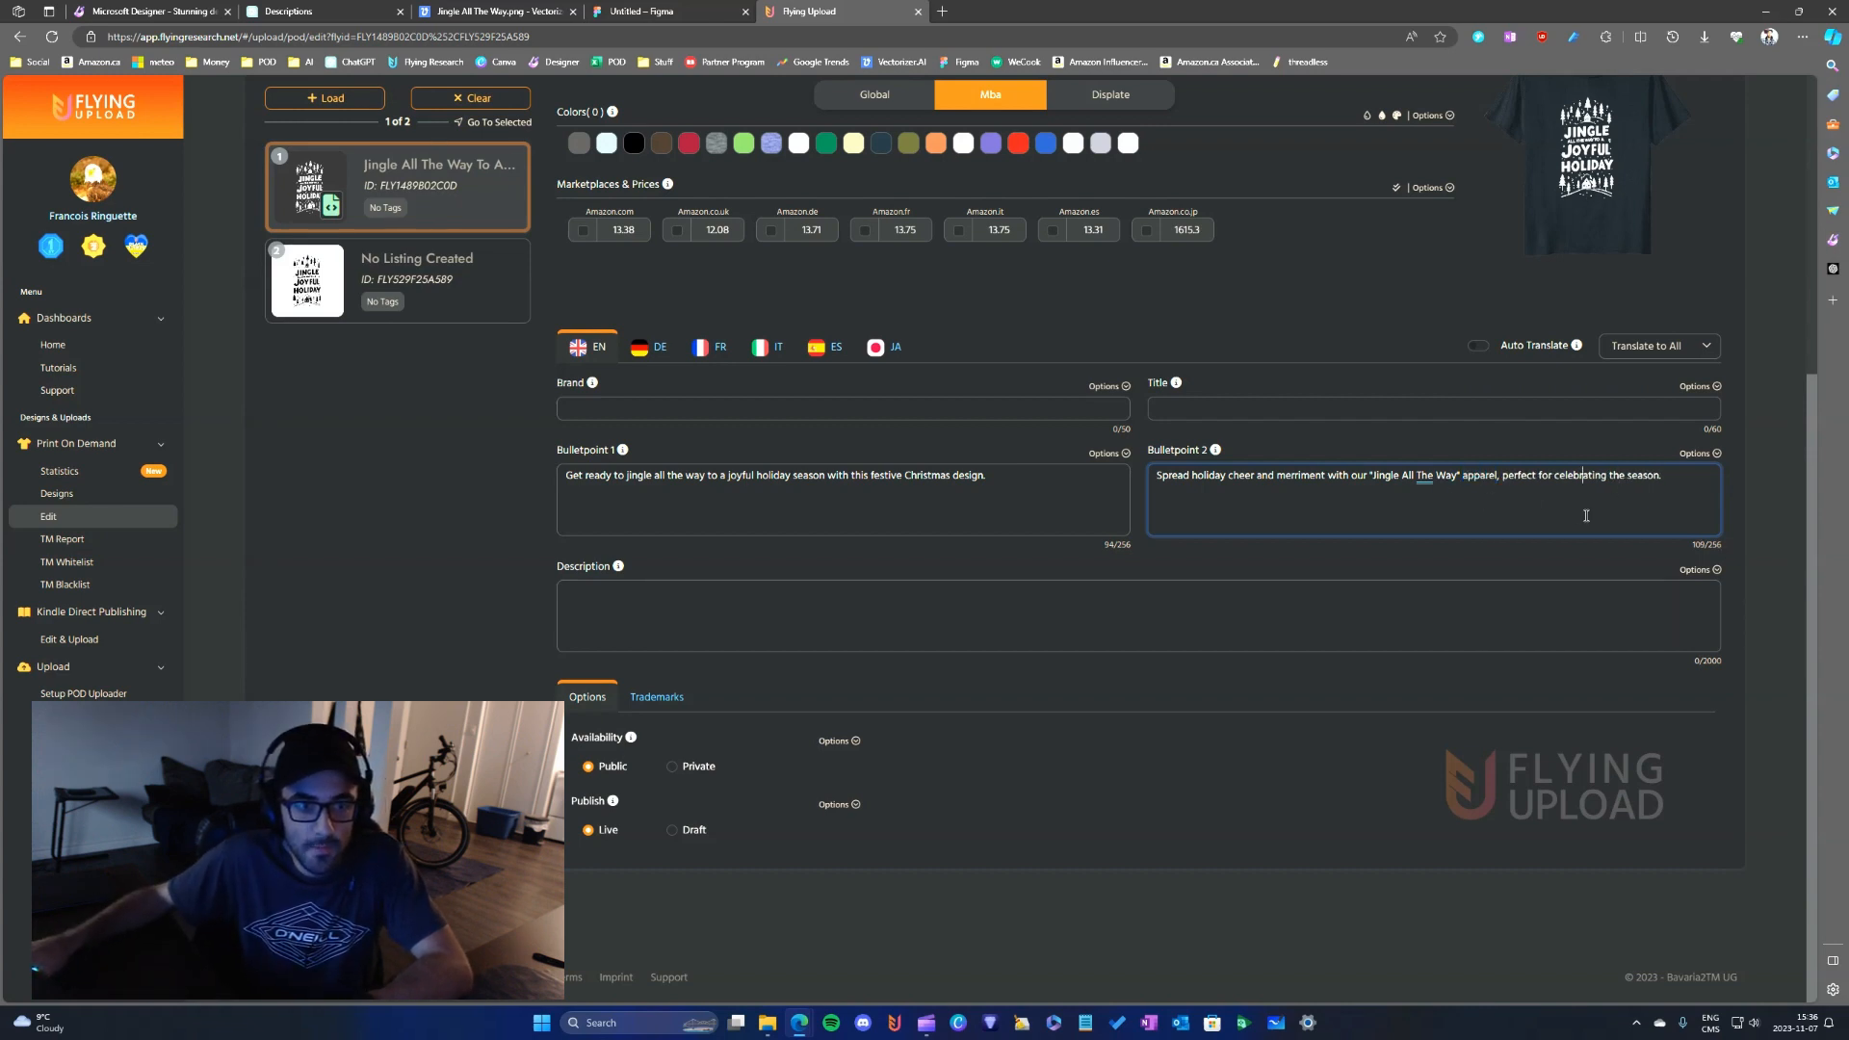
pyautogui.doubleClick(1490, 478)
pyautogui.click(1496, 482)
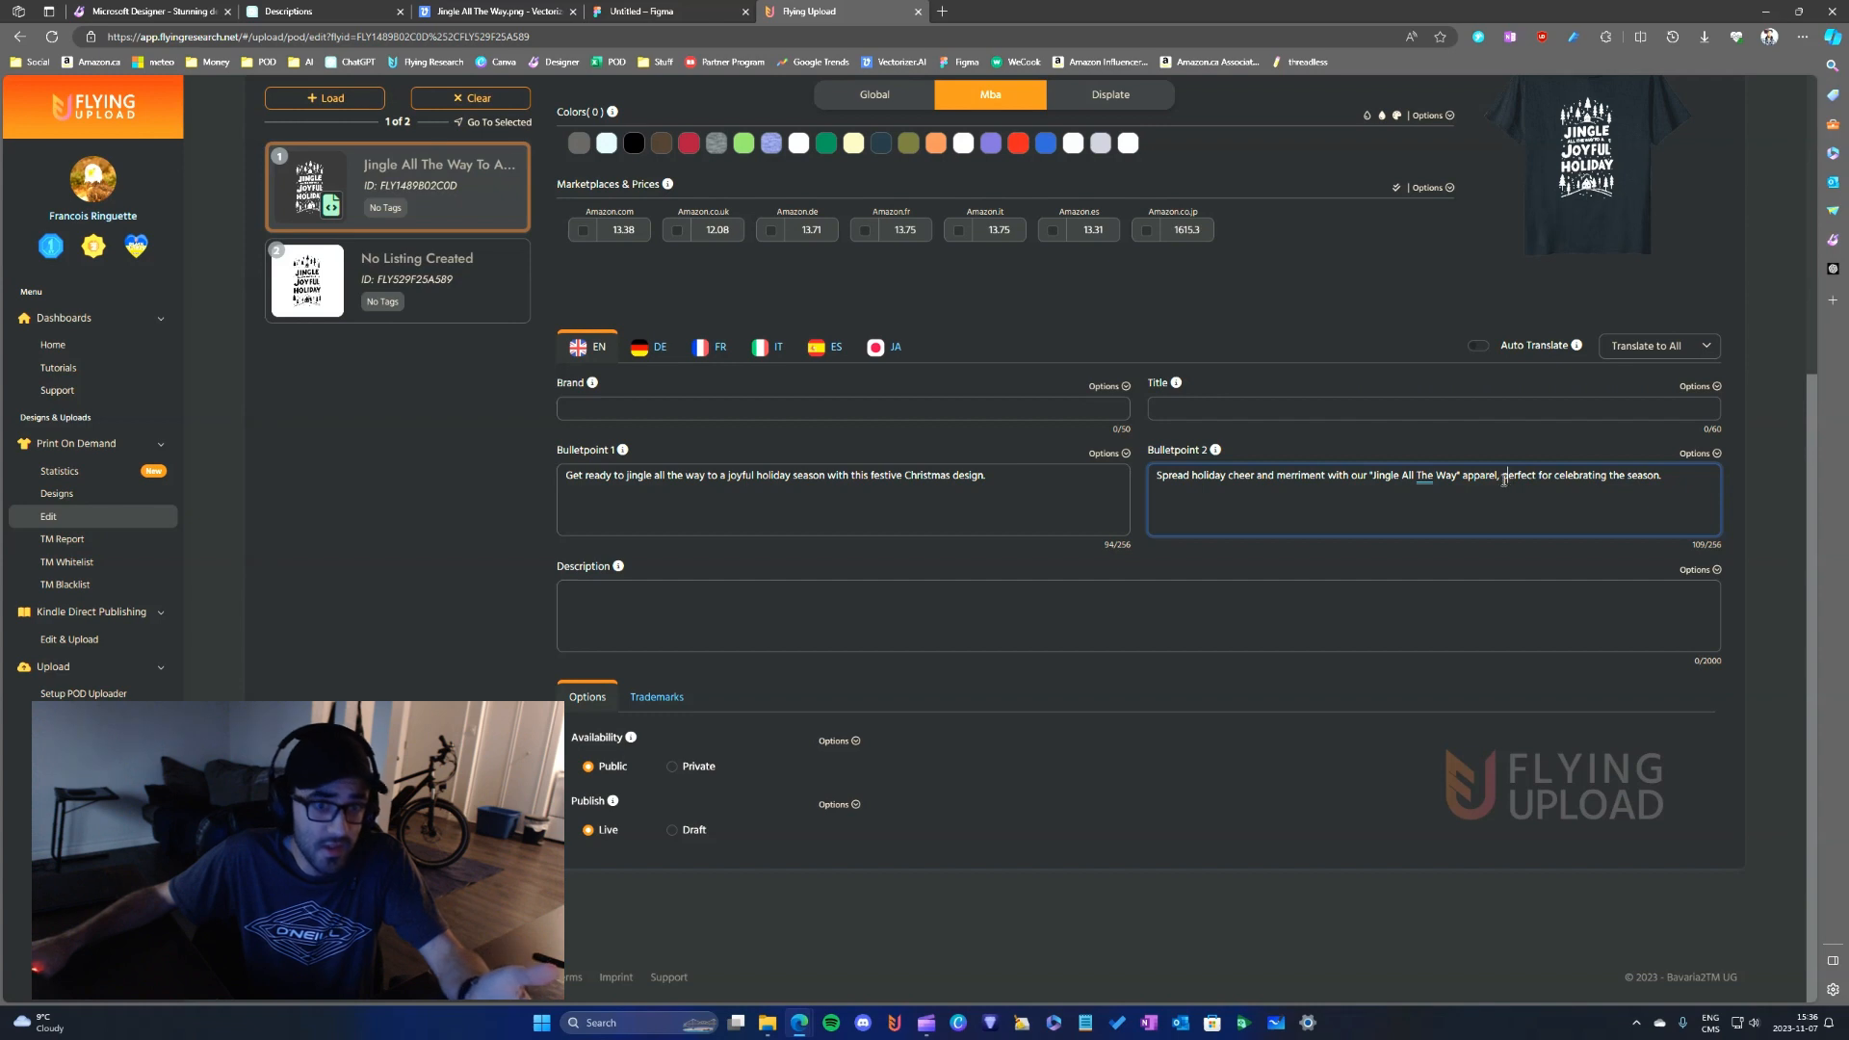
pyautogui.doubleClick(1489, 479)
pyautogui.click(1541, 480)
pyautogui.doubleClick(1491, 481)
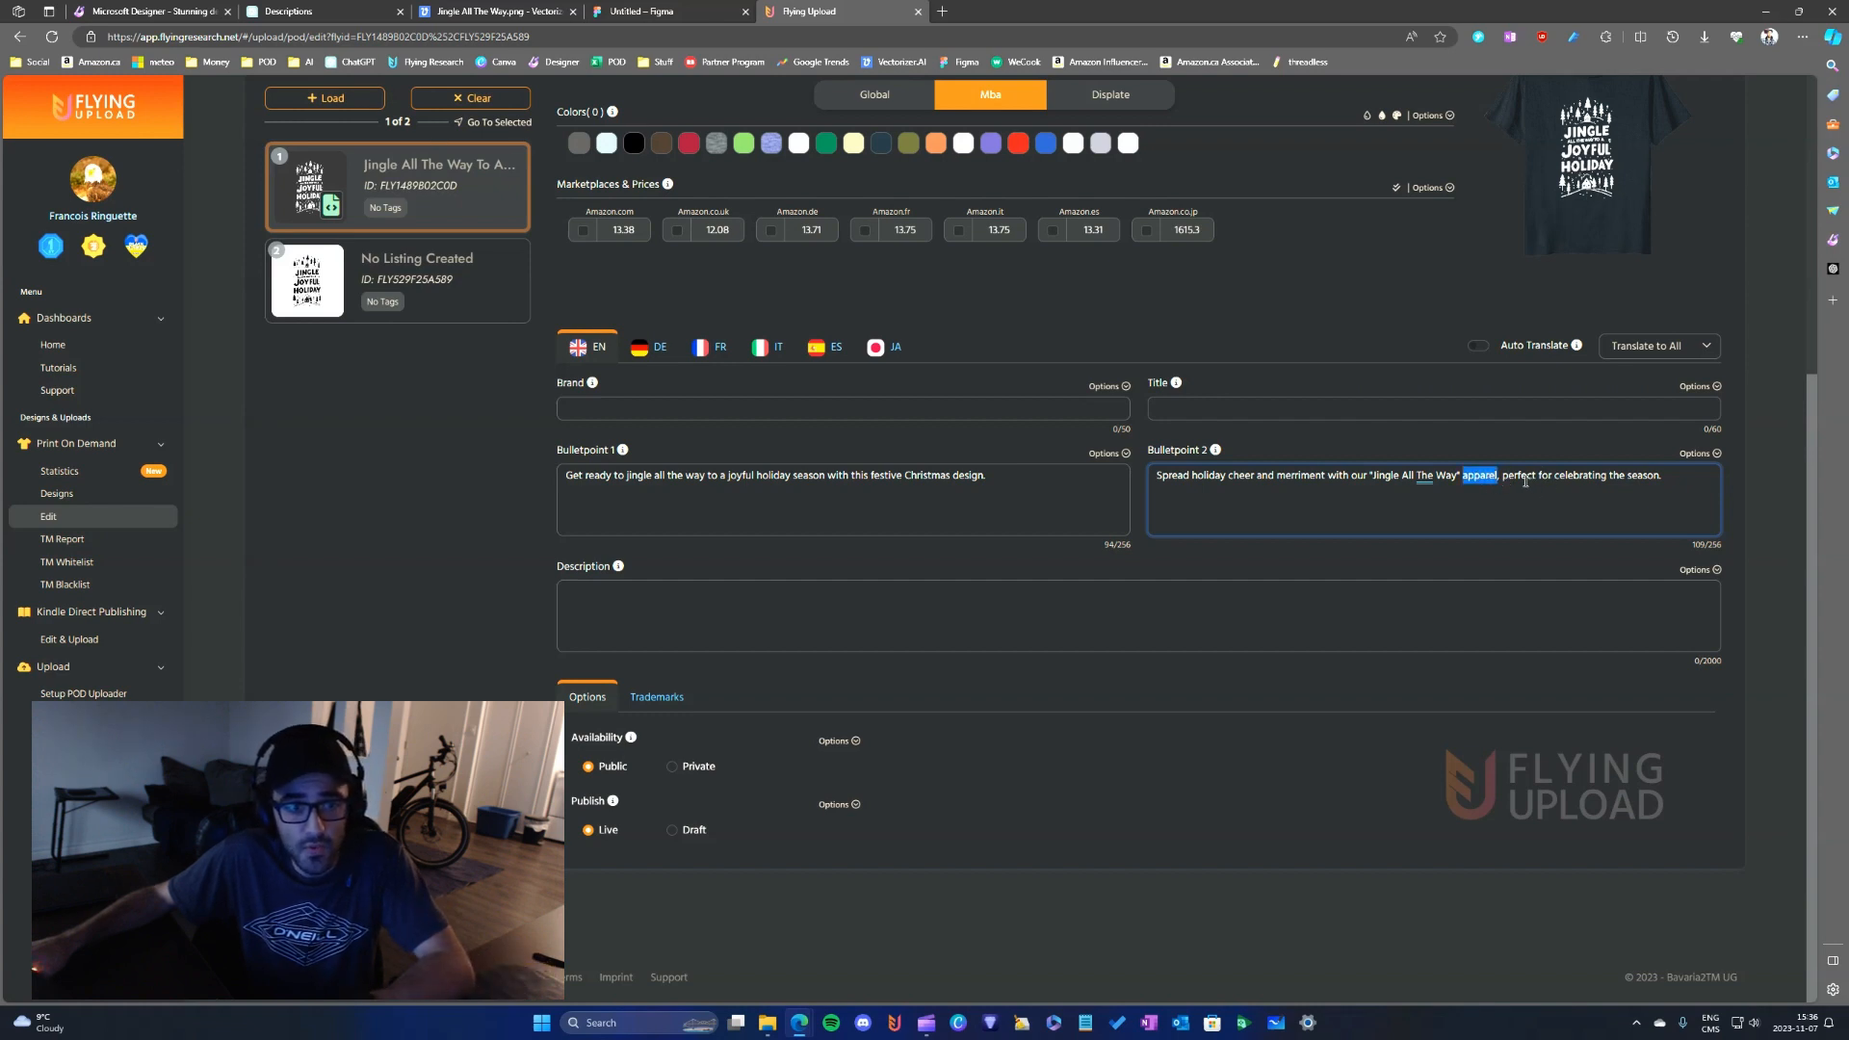
pyautogui.click(1524, 481)
pyautogui.doubleClick(1478, 480)
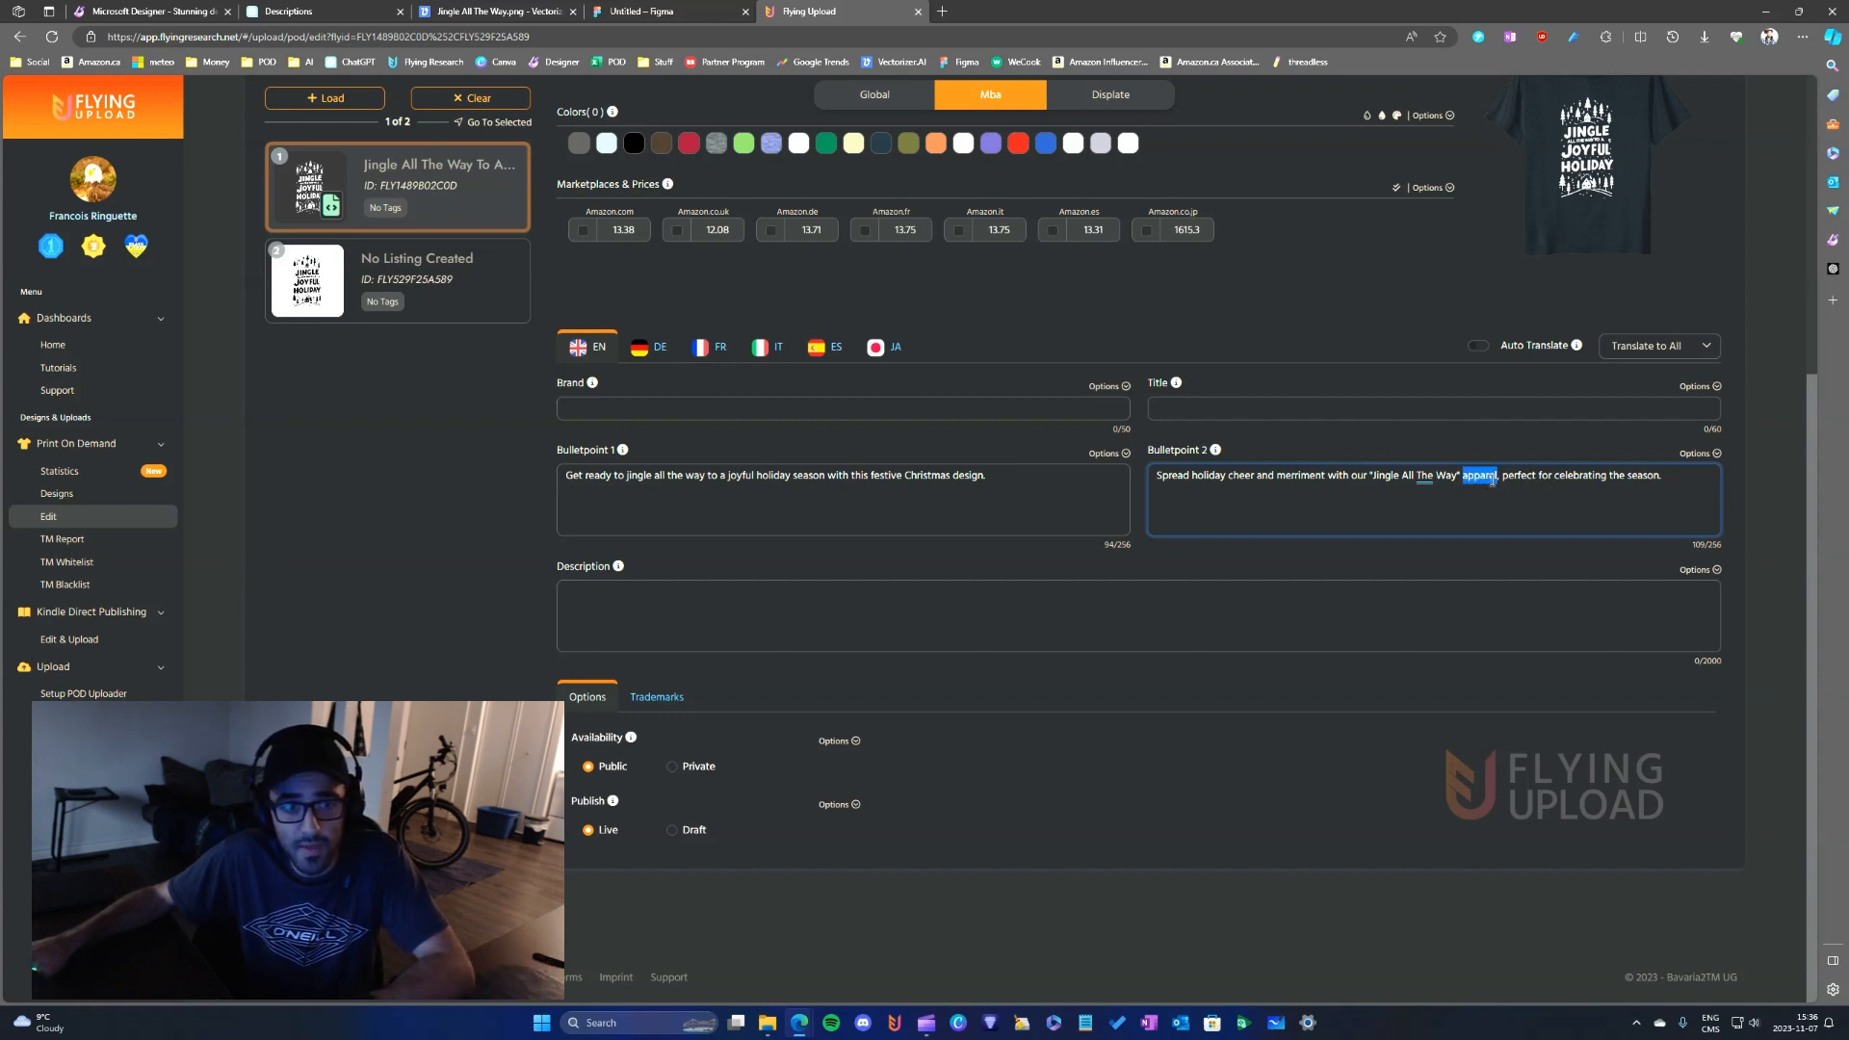
pyautogui.doubleClick(1584, 475)
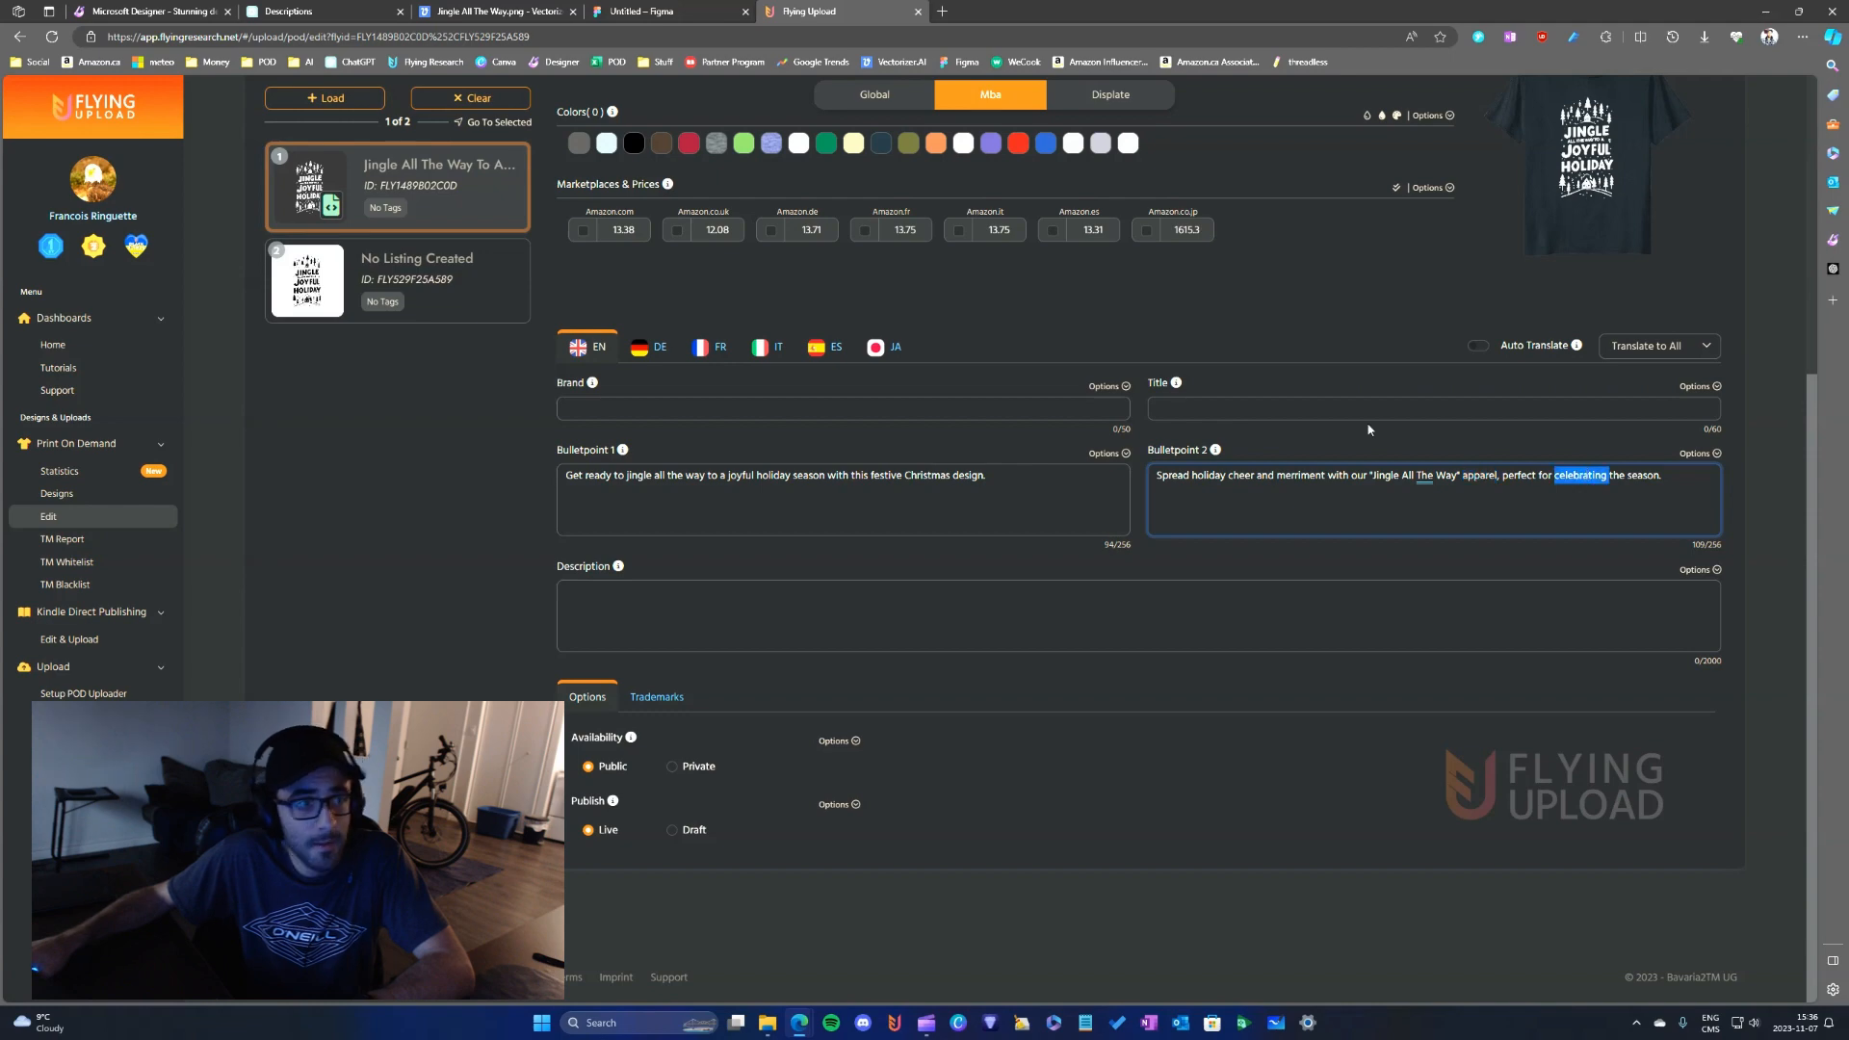
pyautogui.click(1486, 501)
# - Return to the Global version of the white design's listing in Flying Upload
pyautogui.scroll(5, 1486, 502)
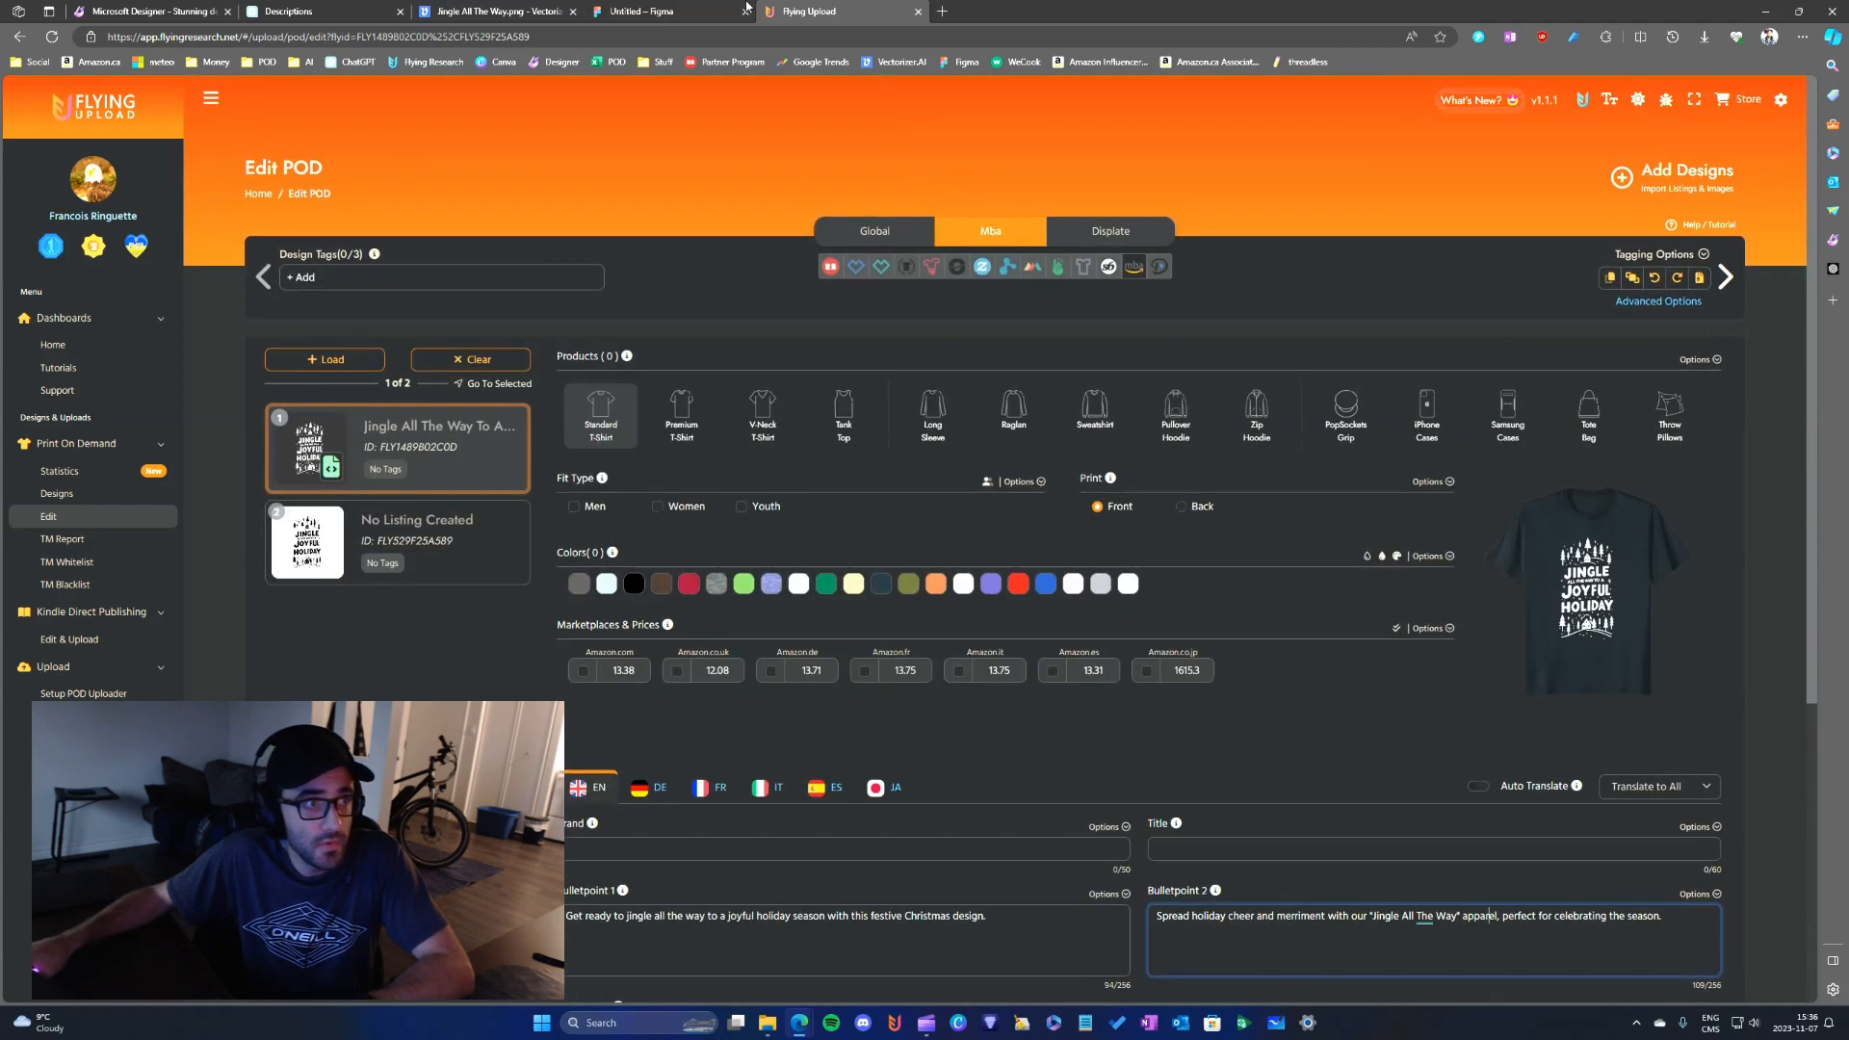
pyautogui.click(689, 8)
pyautogui.click(797, 10)
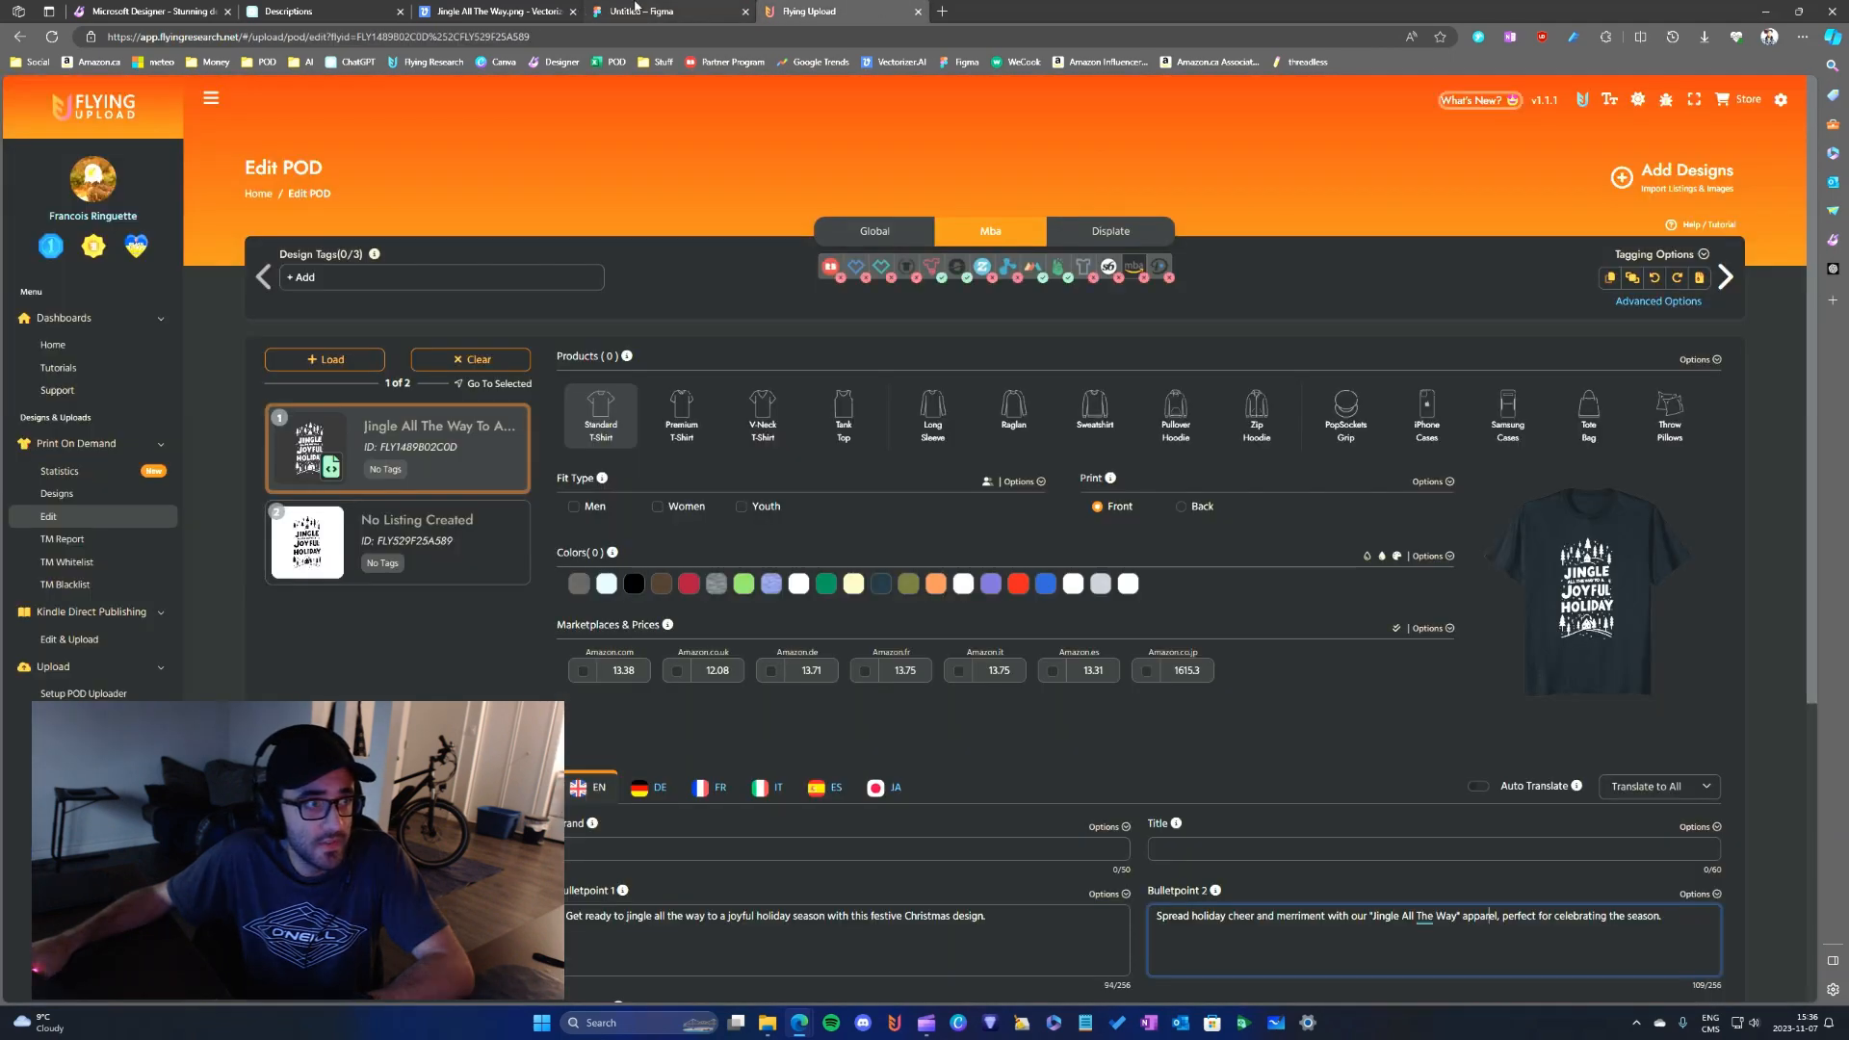
pyautogui.click(354, 9)
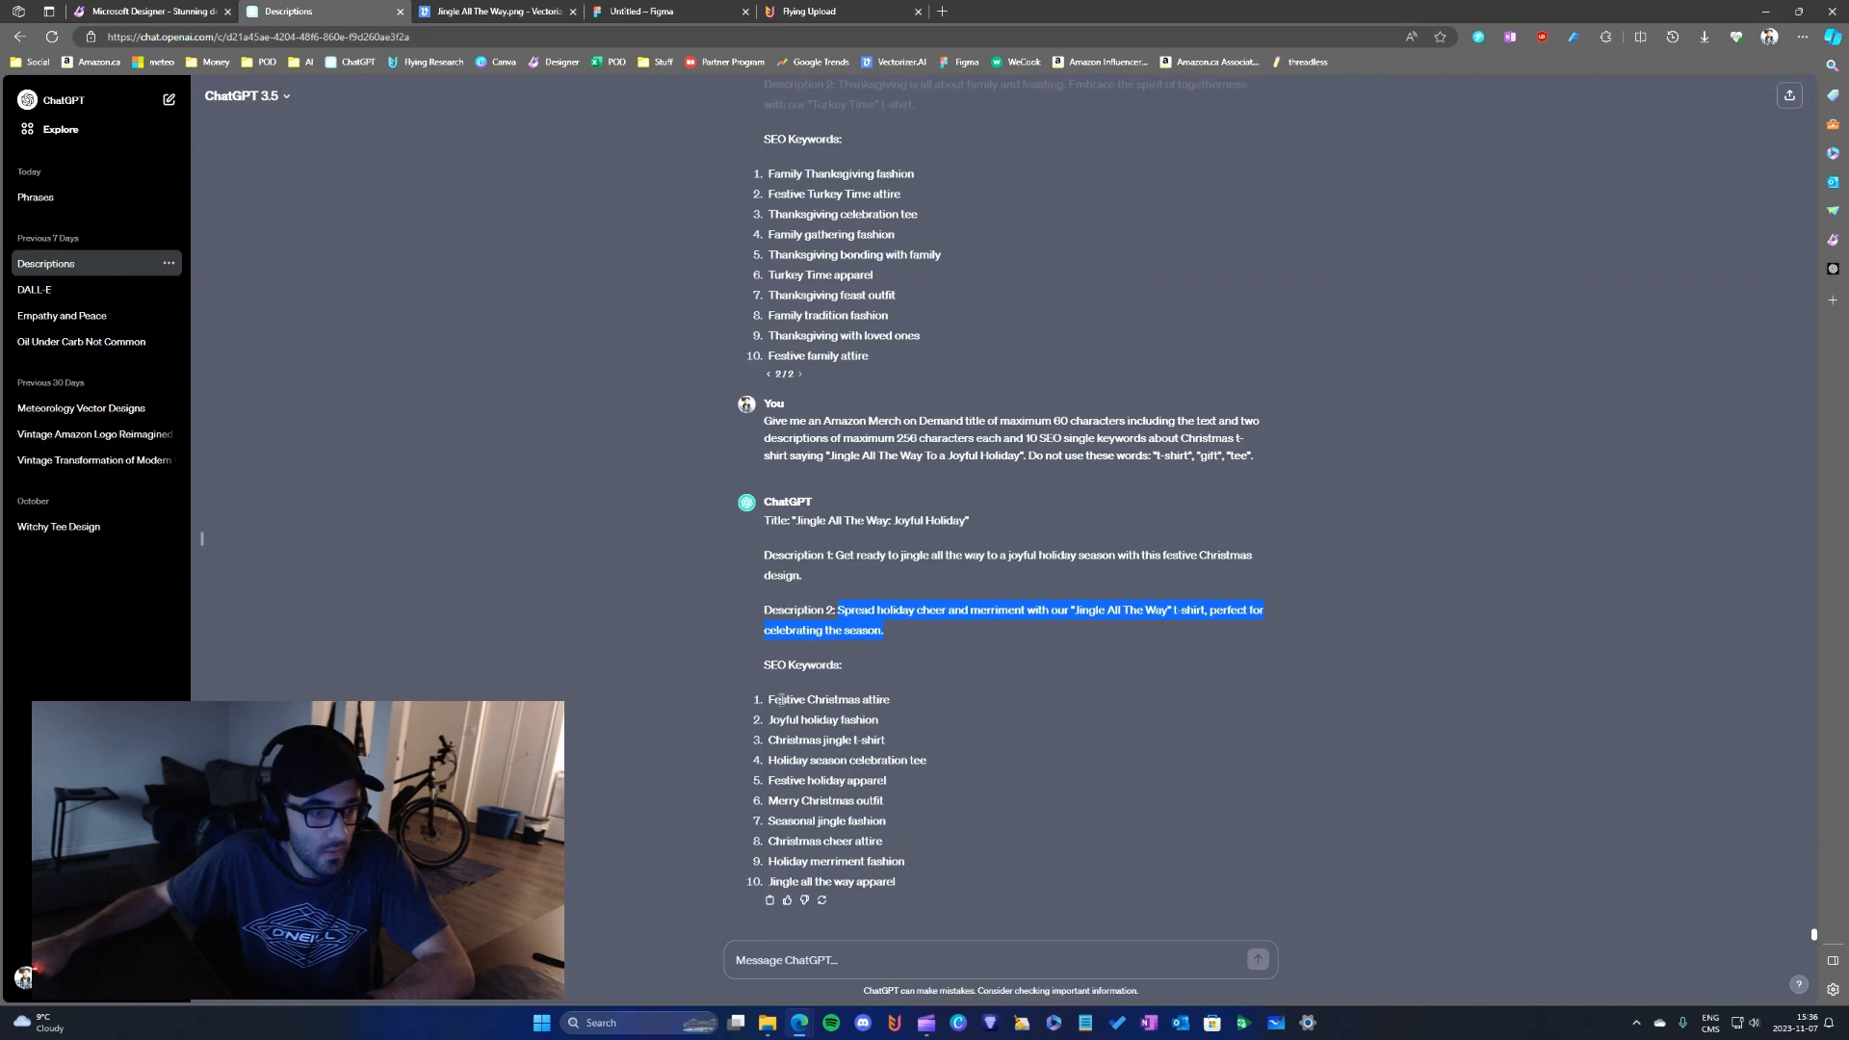
pyautogui.click(809, 11)
pyautogui.click(844, 234)
pyautogui.scroll(-2, 790, 442)
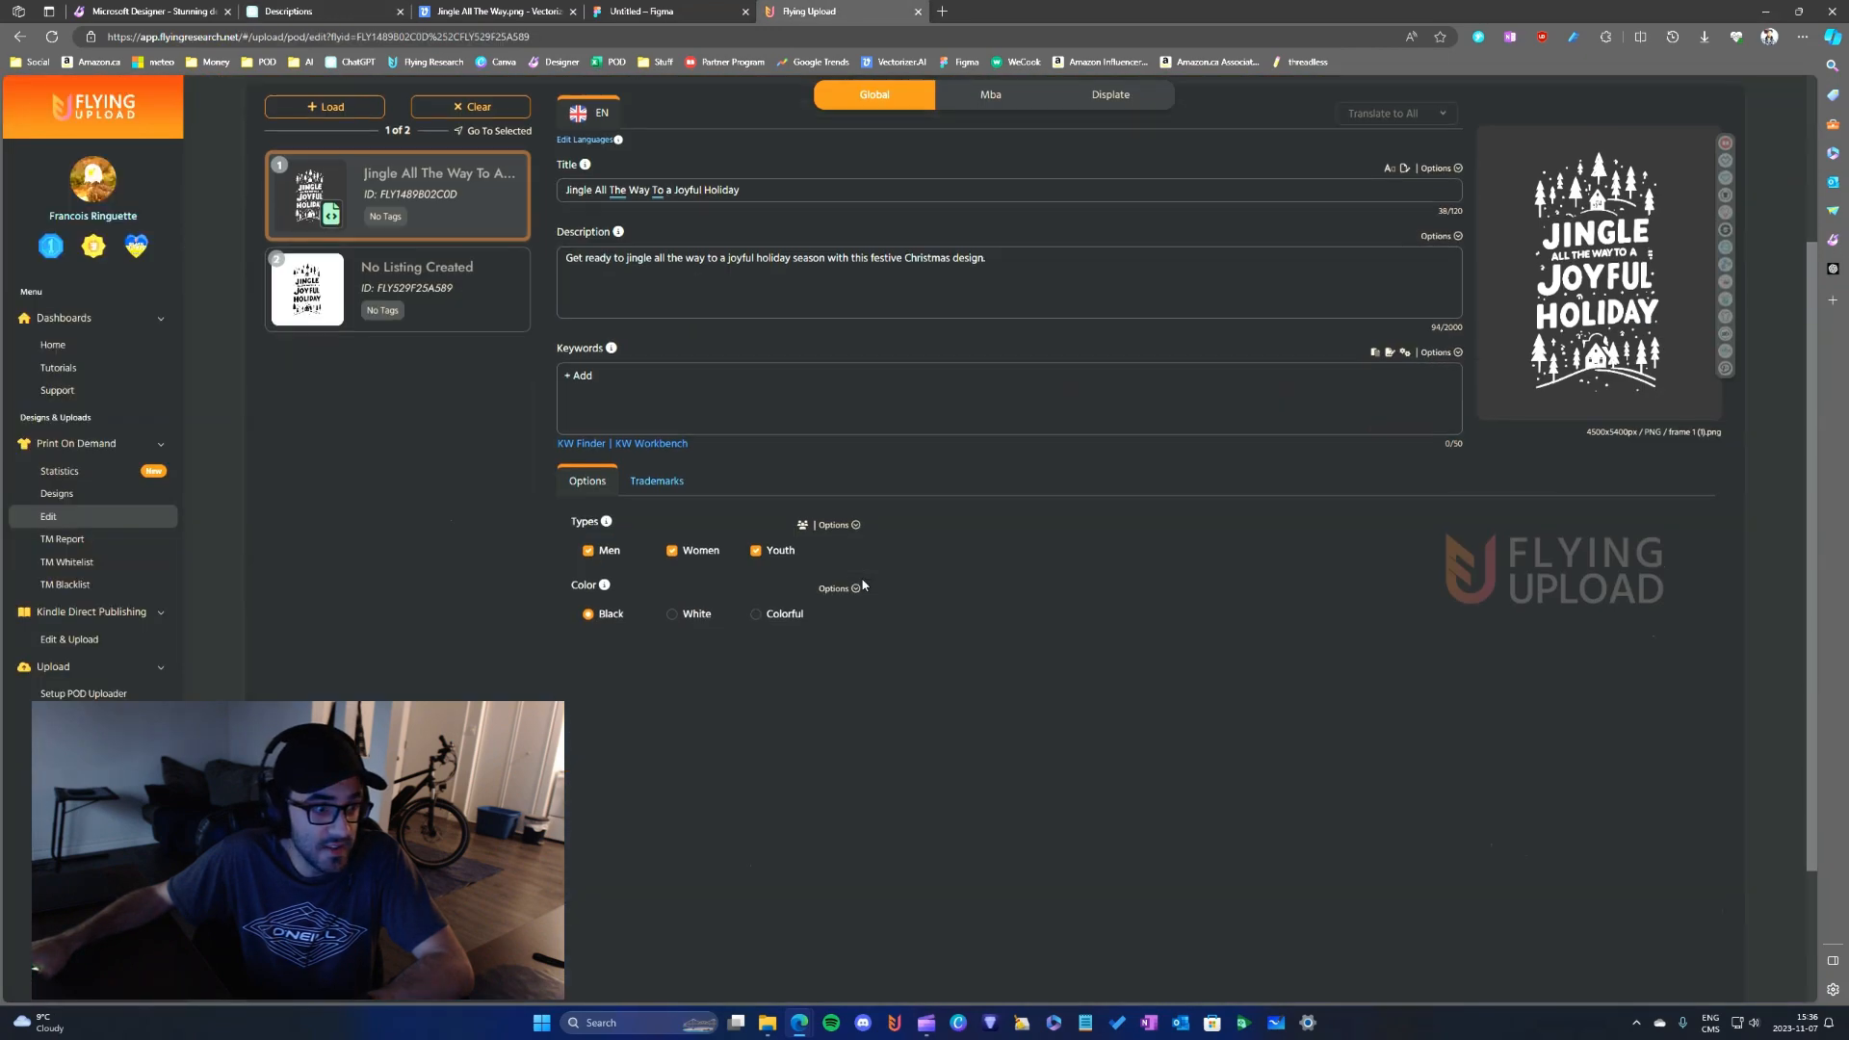
pyautogui.scroll(2, 790, 442)
# - Try searching the Keyword Finder with the listing's copied title, "Jingle All The Way To a Joyful Holiday", and close it
pyautogui.tripleClick(761, 432)
pyautogui.hotkey('ctrl', 'c')
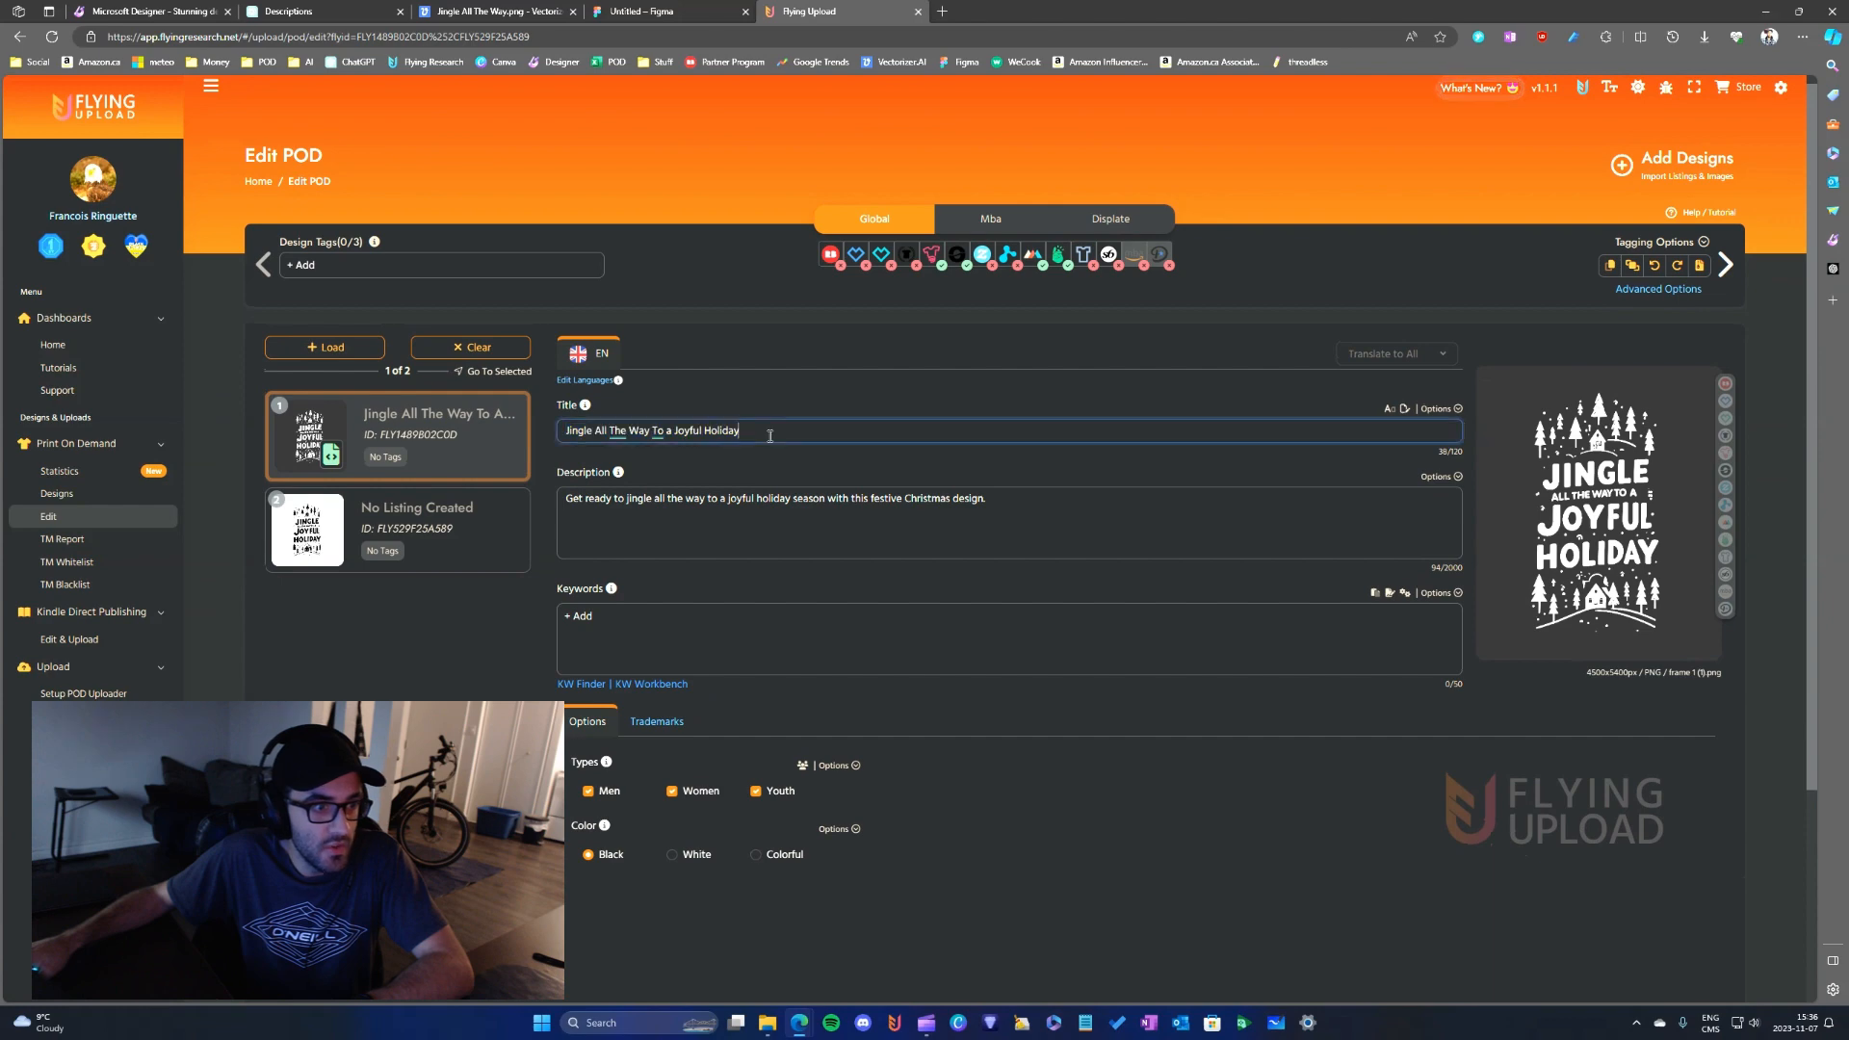
pyautogui.click(578, 684)
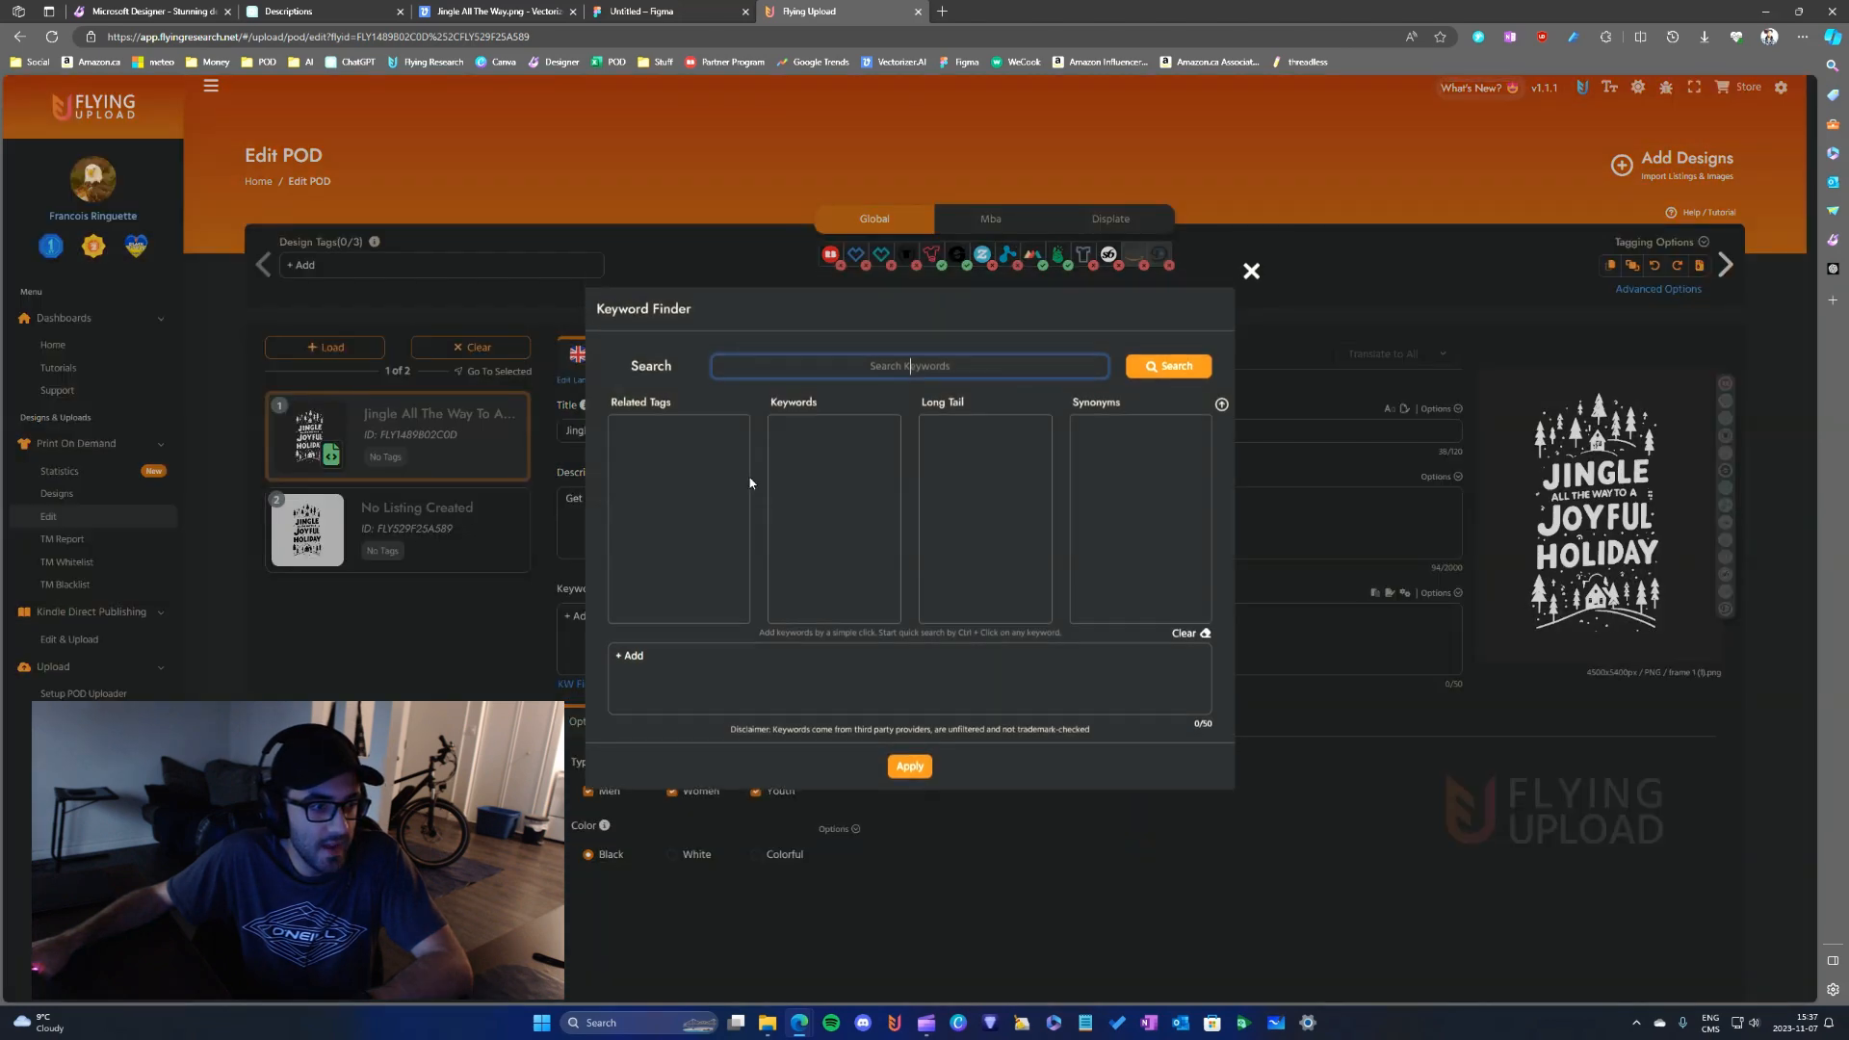
pyautogui.hotkey('ctrl', 'v')
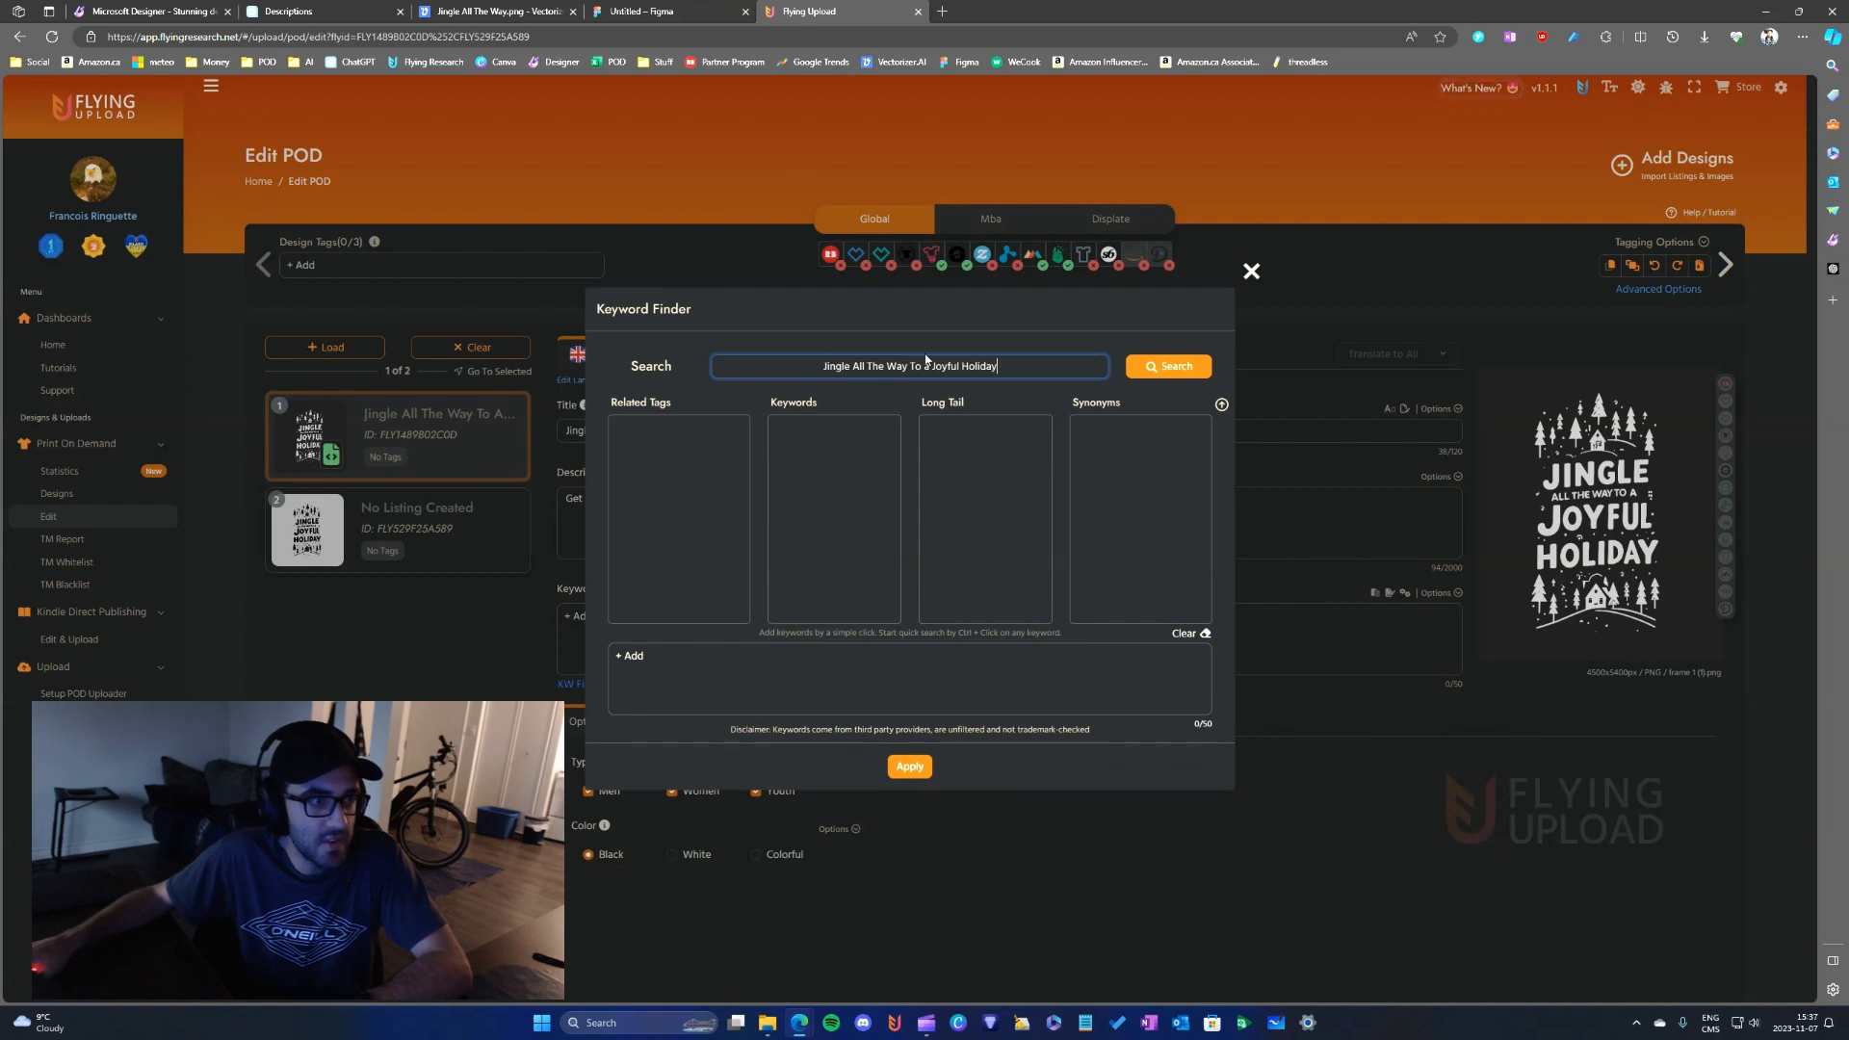
pyautogui.click(1164, 377)
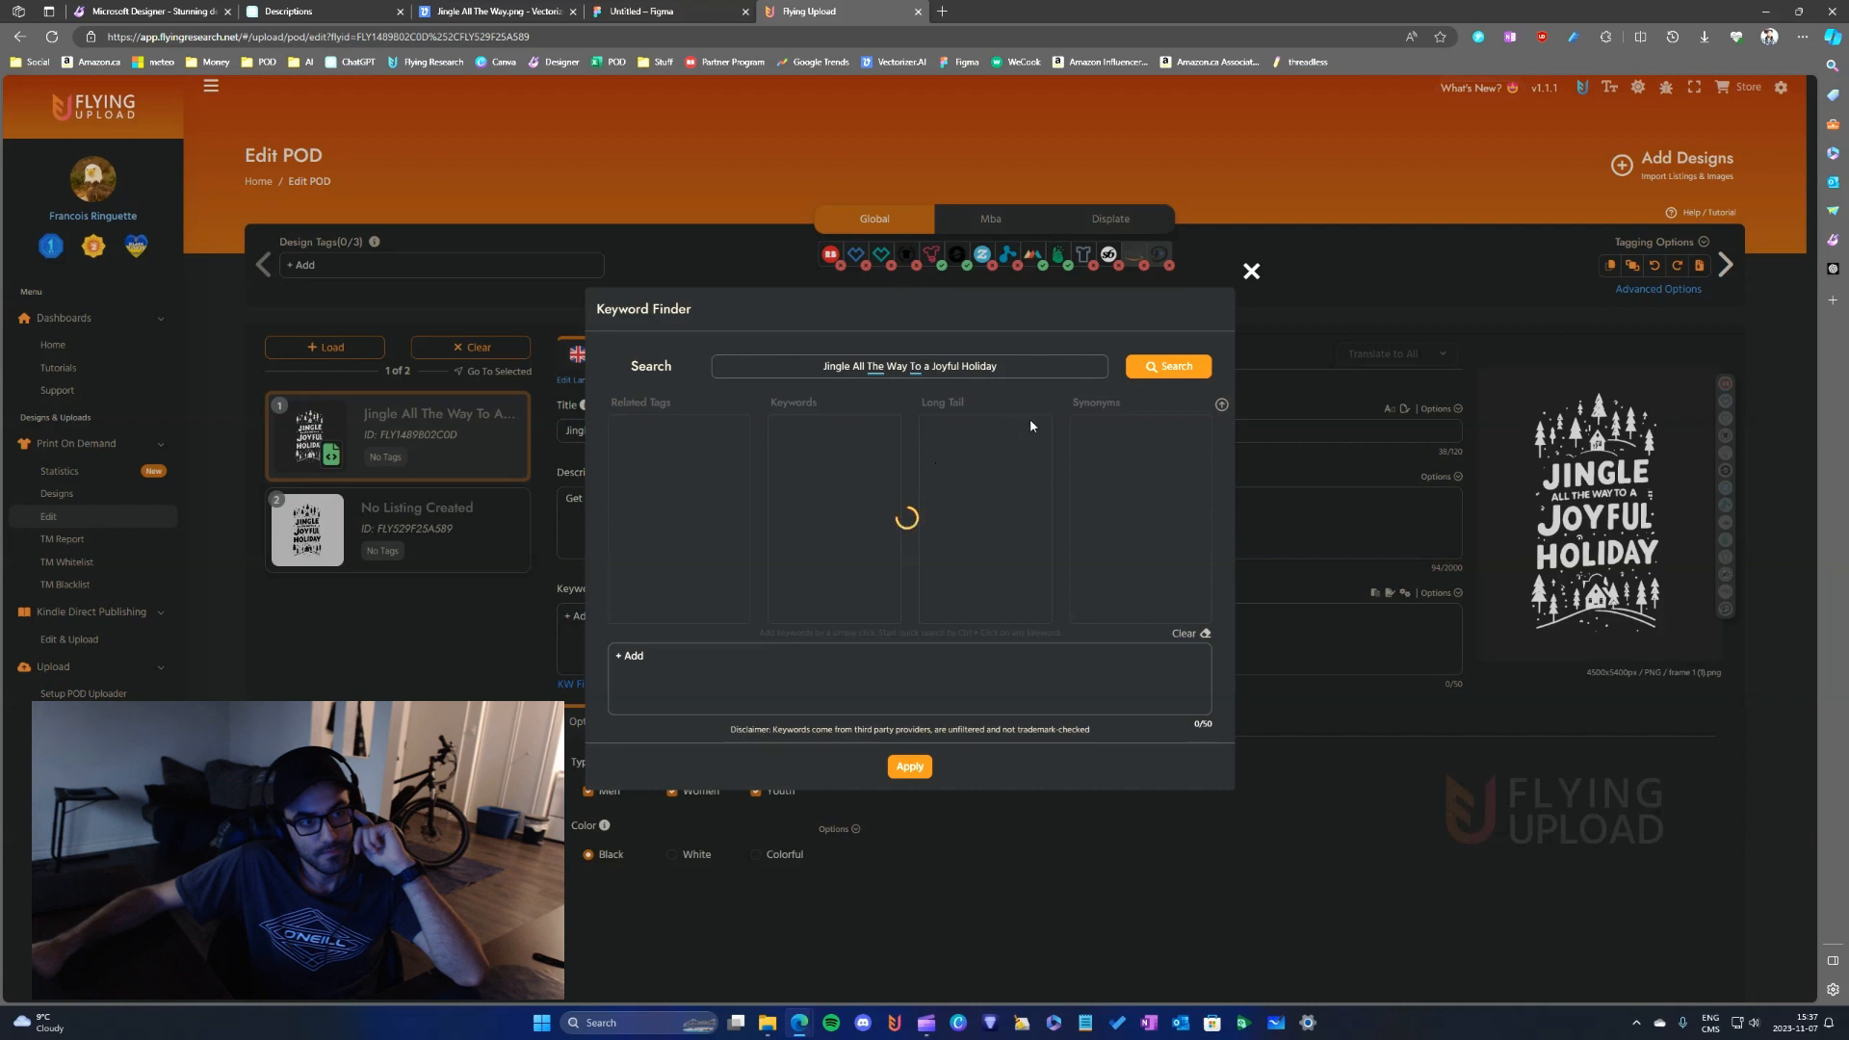
pyautogui.click(1251, 270)
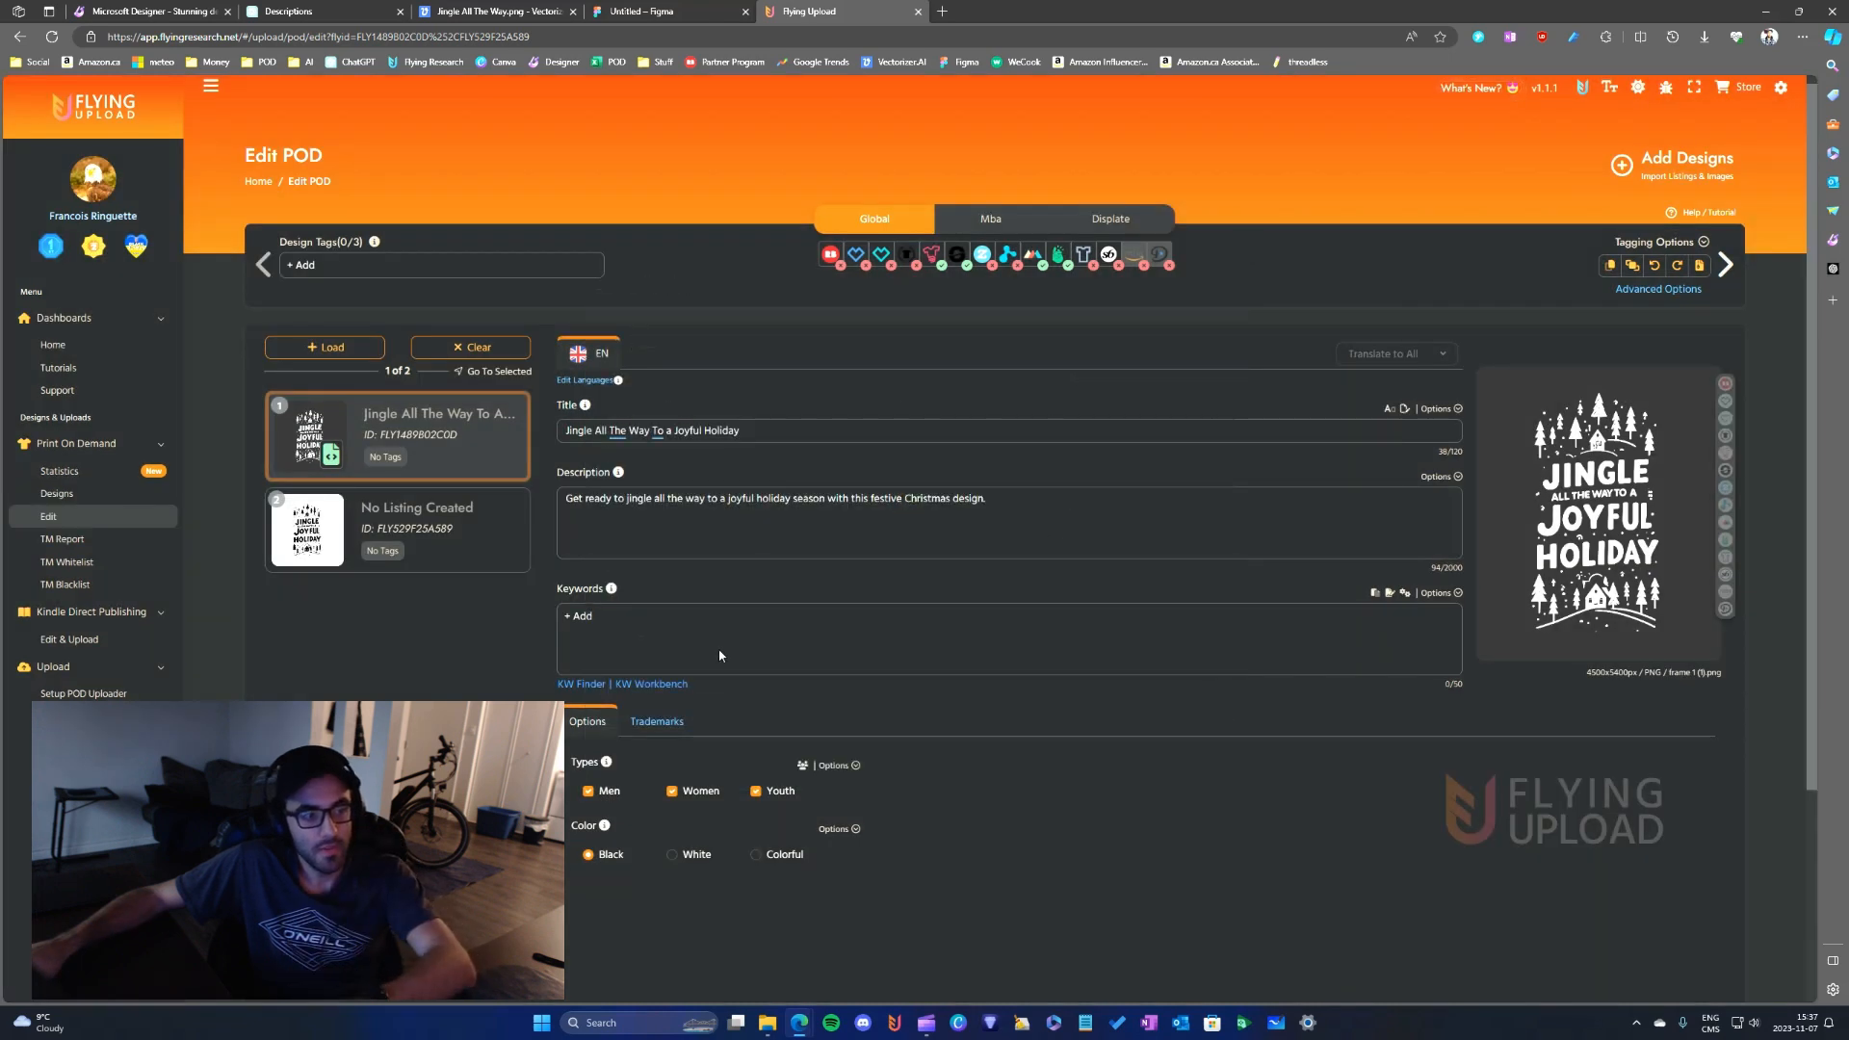
pyautogui.click(580, 683)
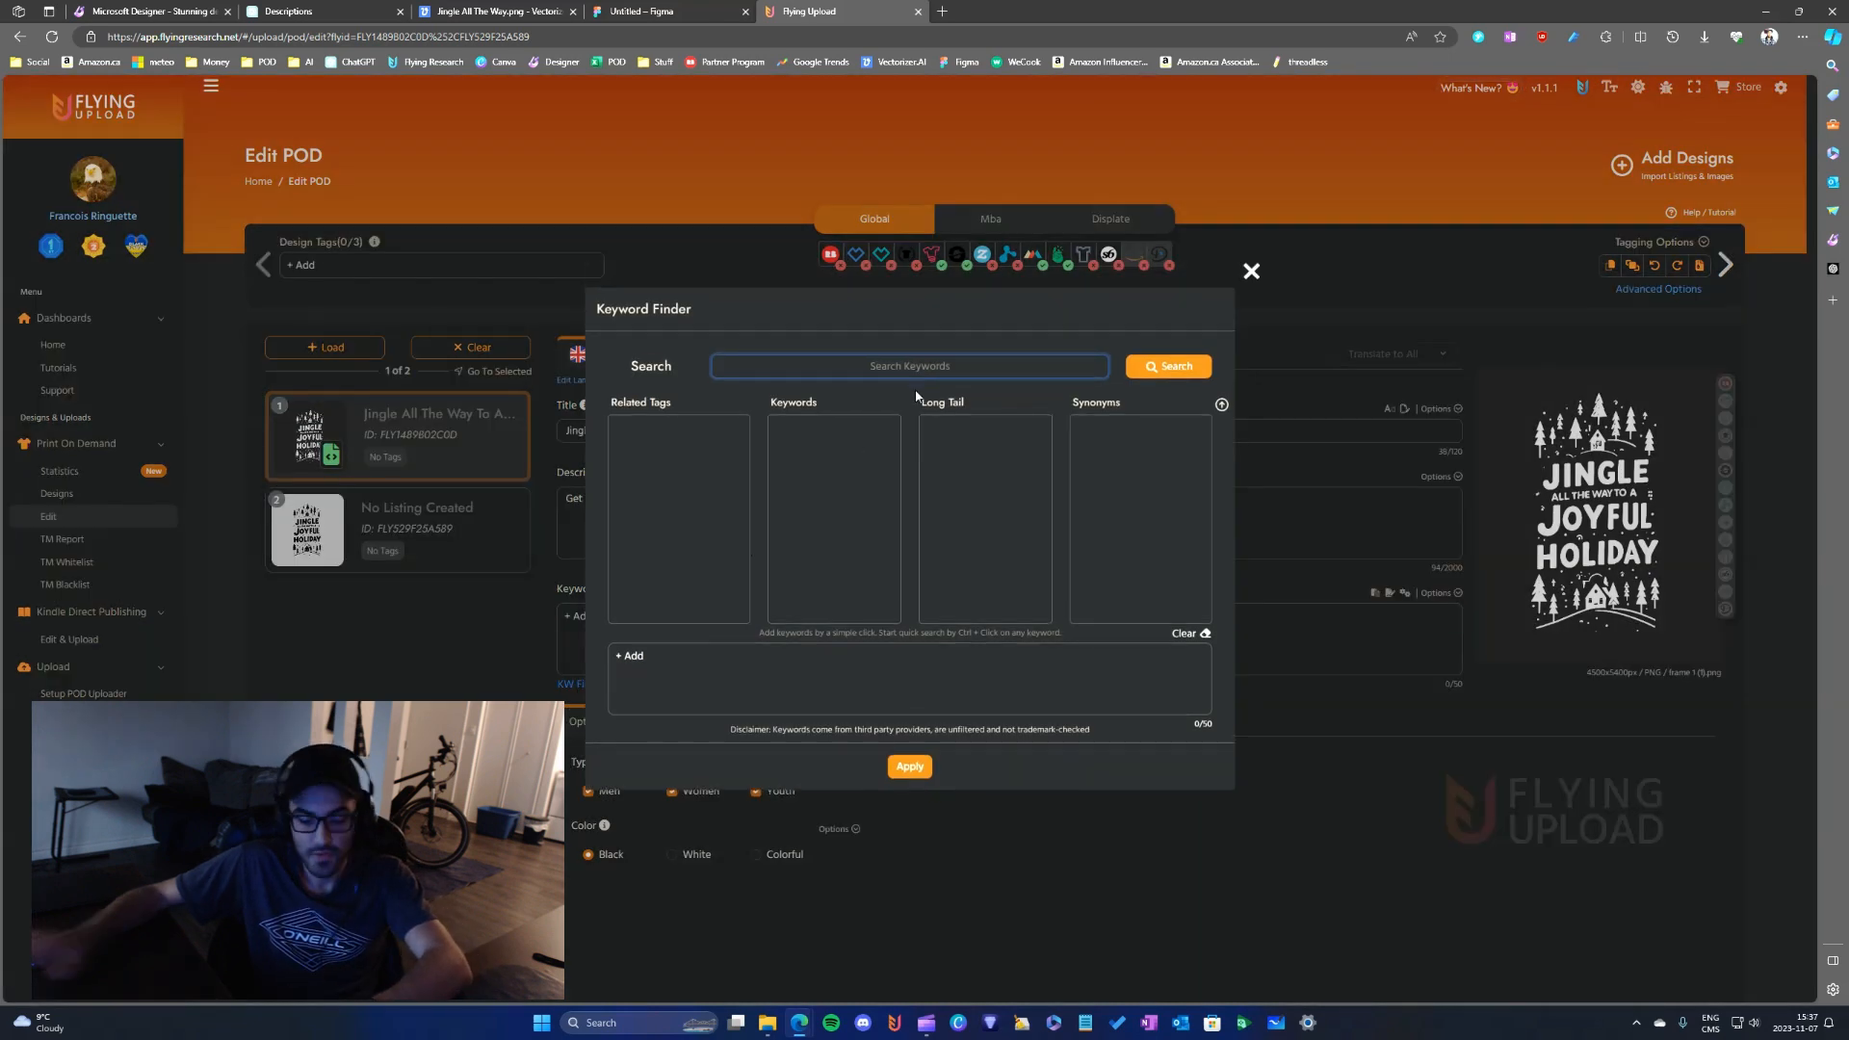
pyautogui.write('christmas')
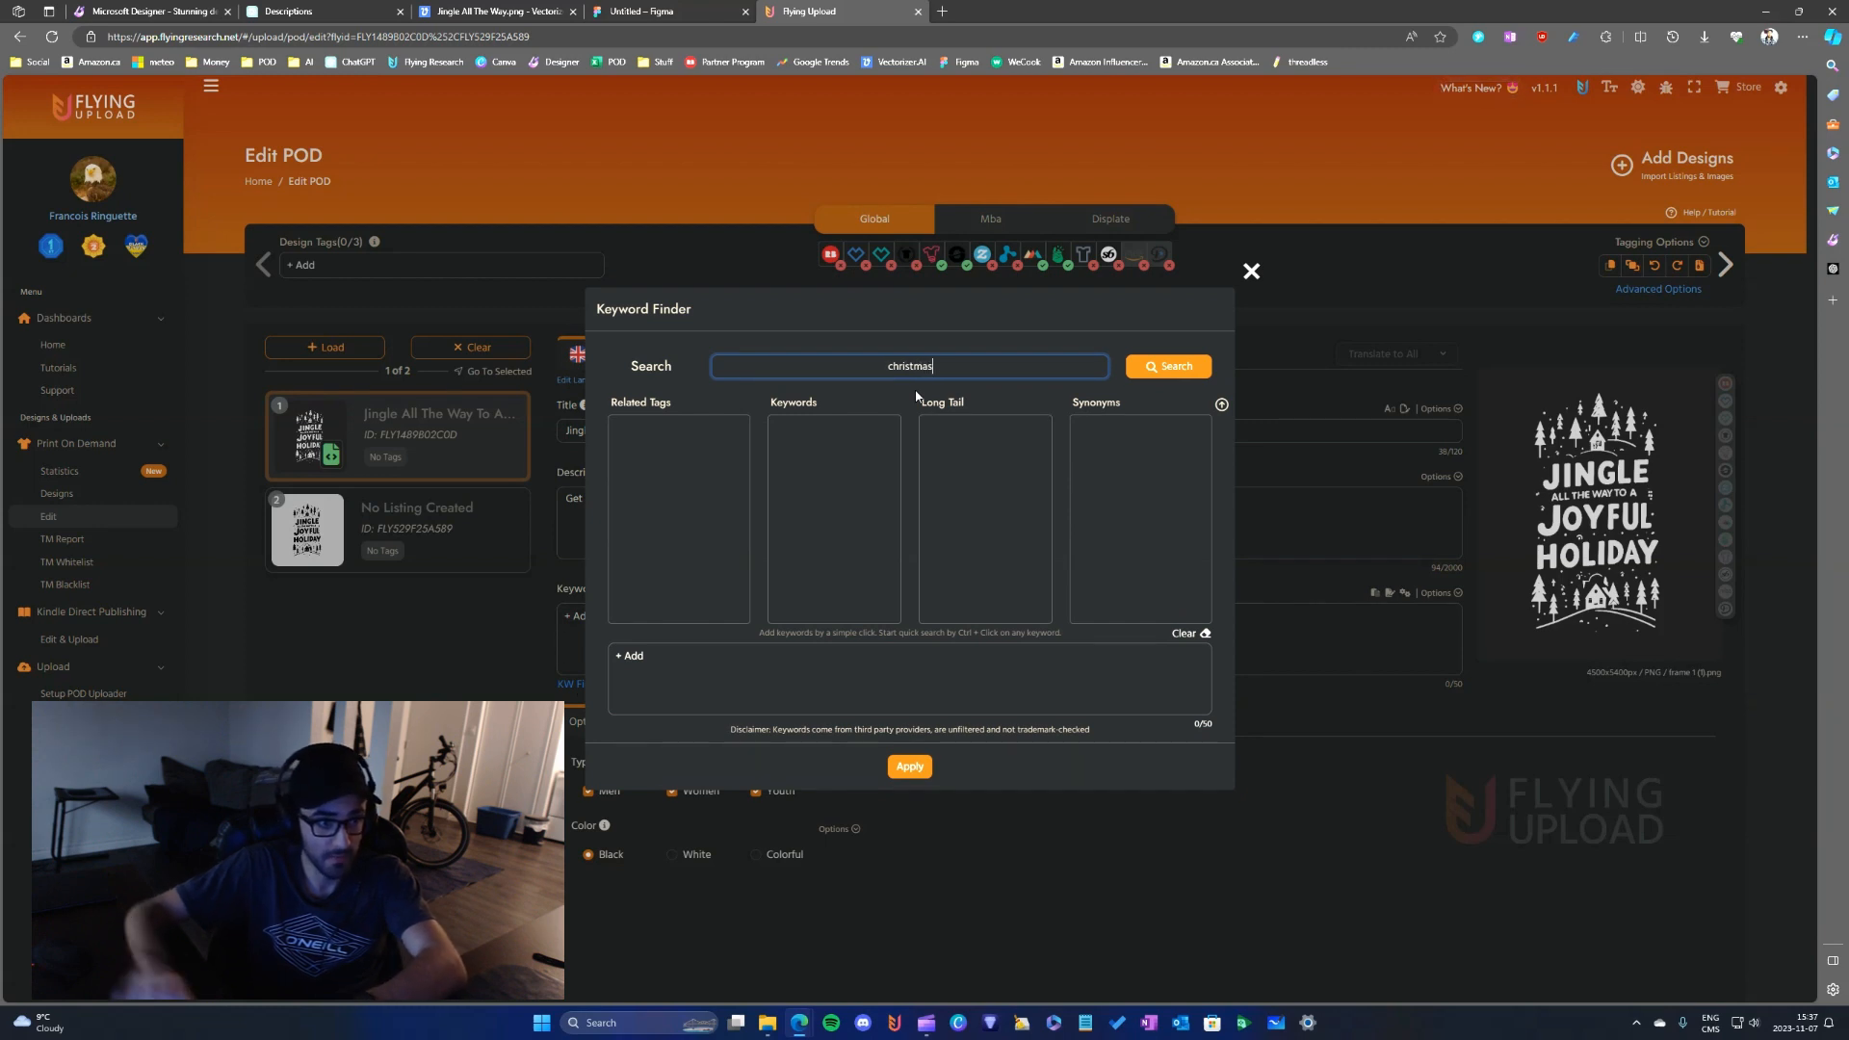
pyautogui.click(1171, 372)
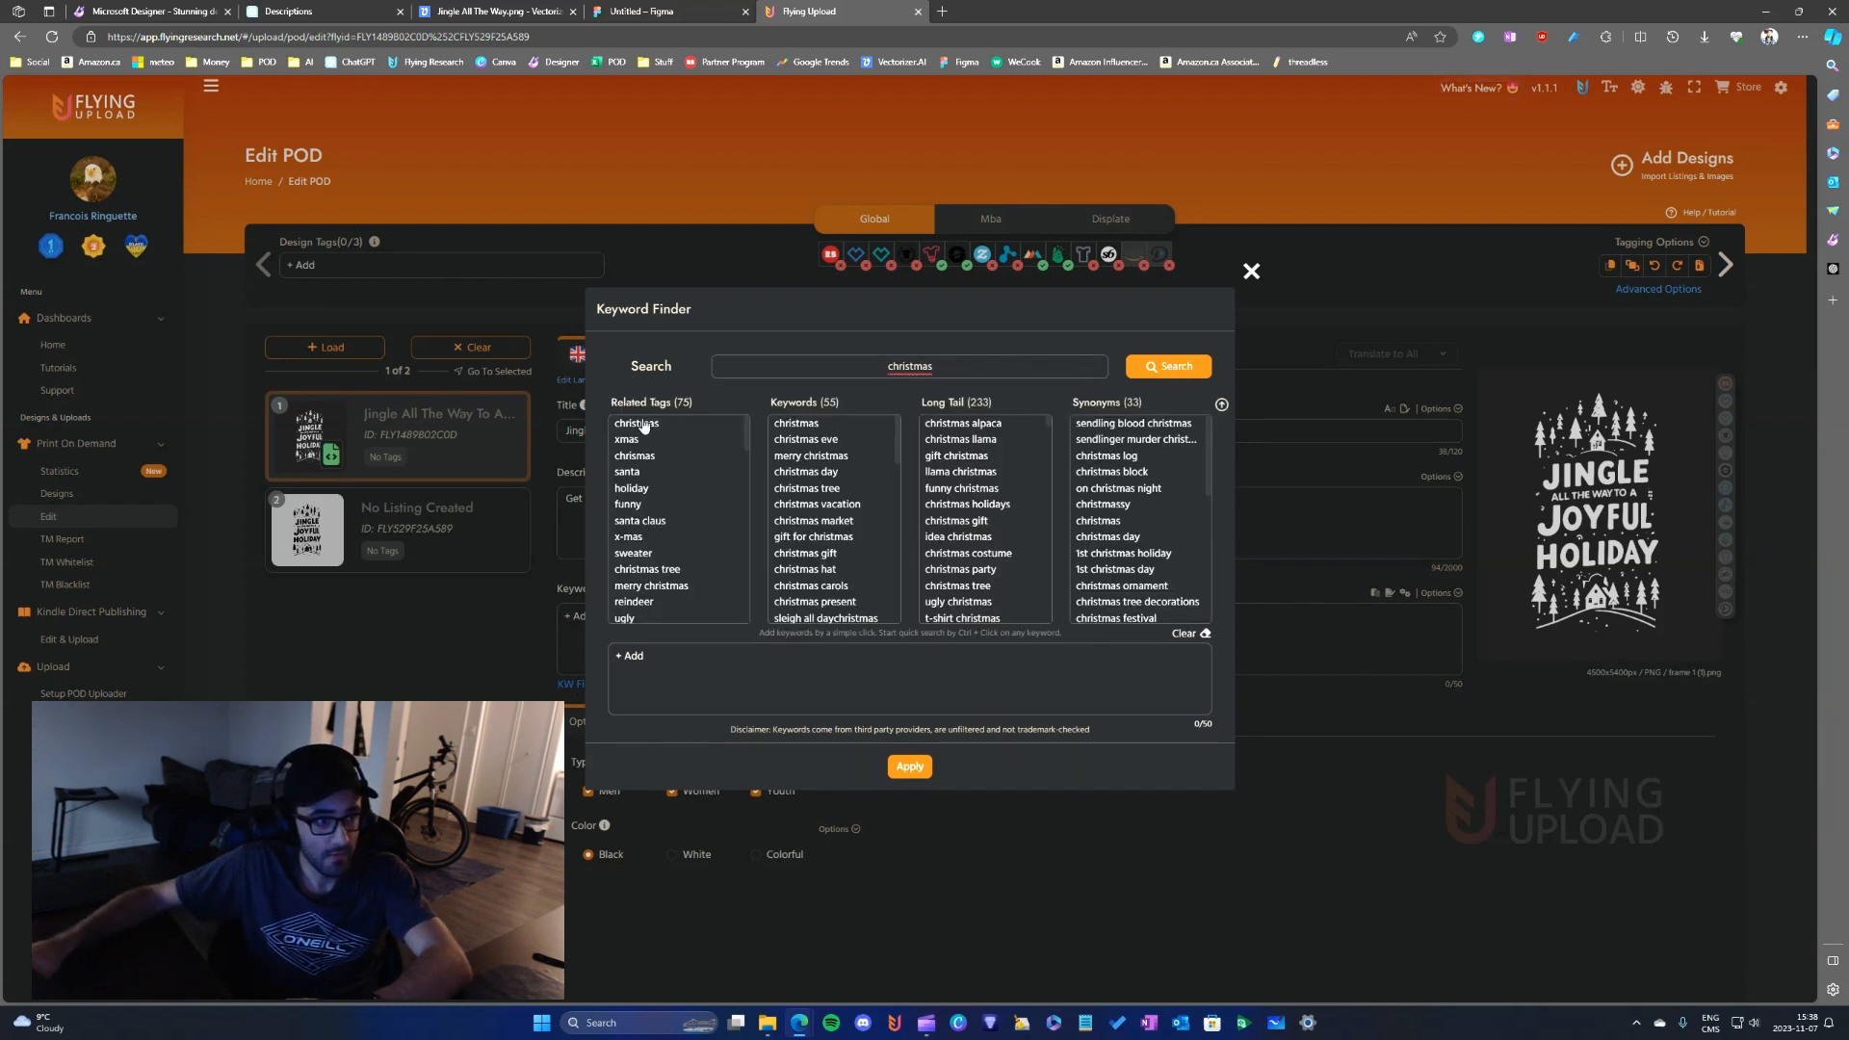
pyautogui.click(636, 424)
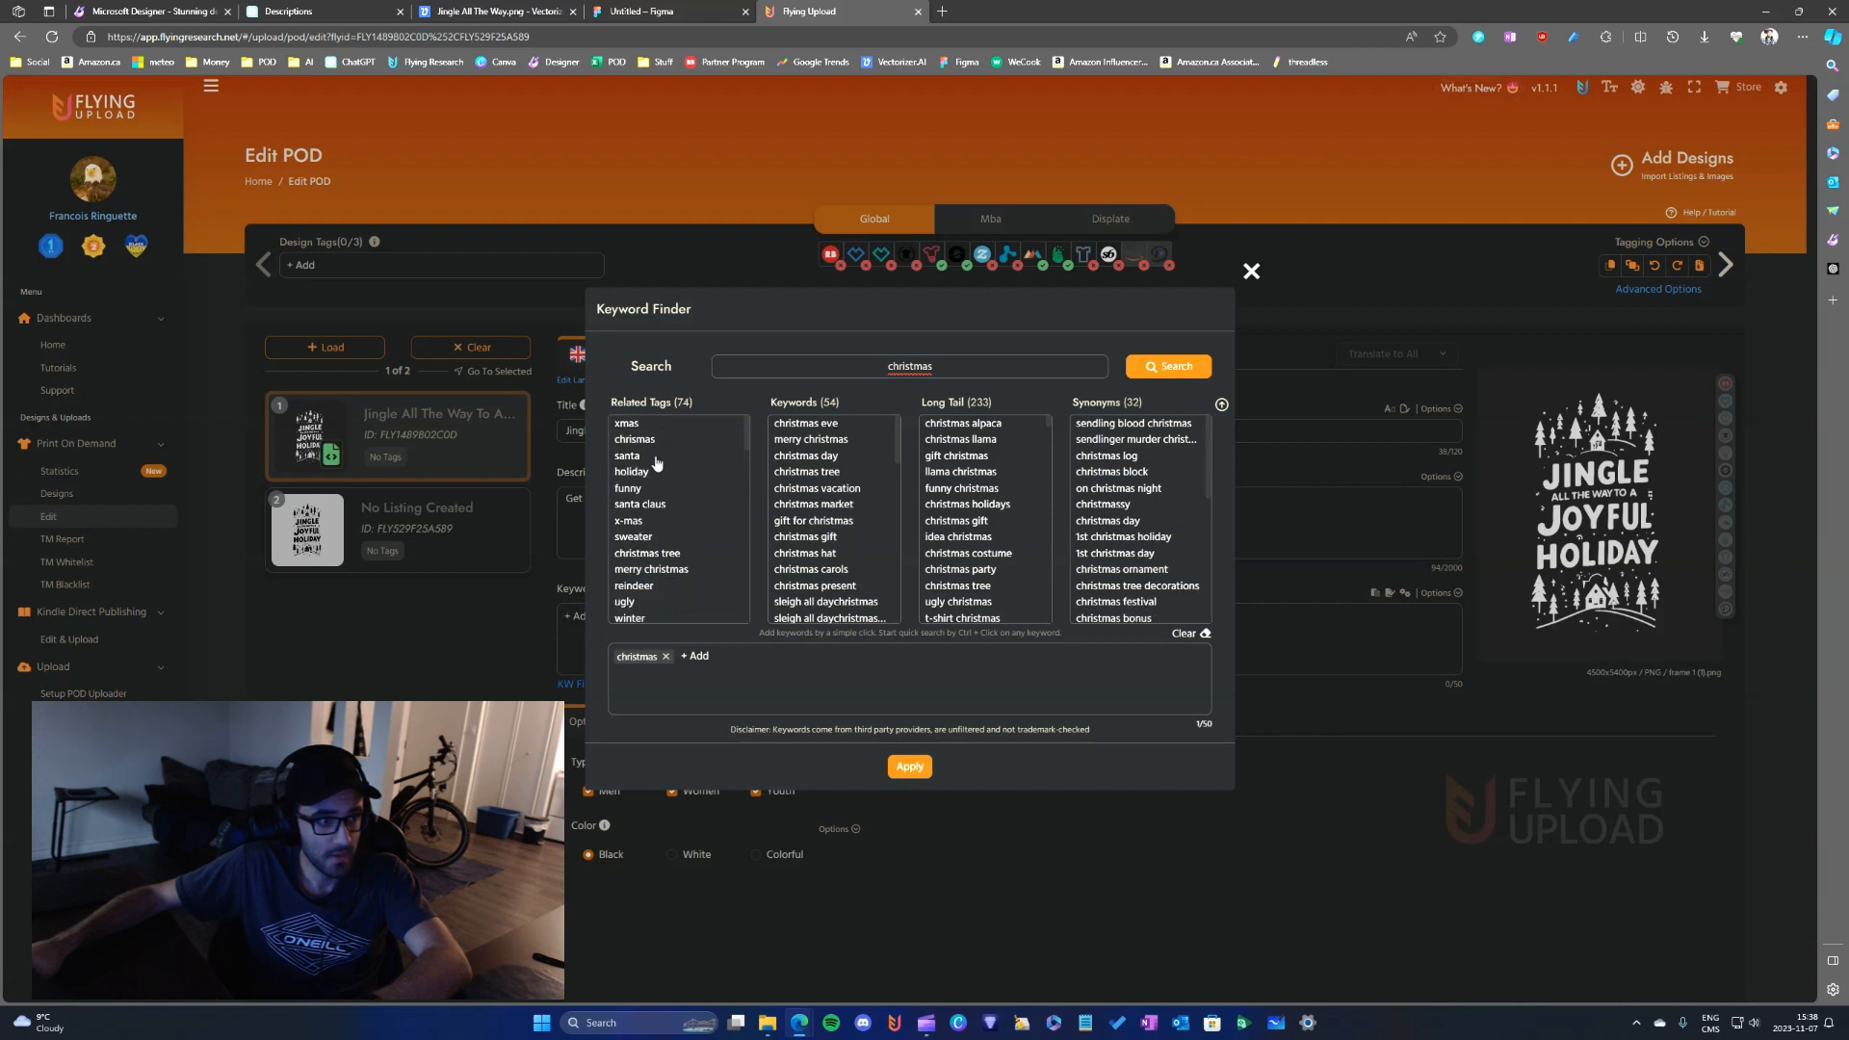
pyautogui.click(633, 472)
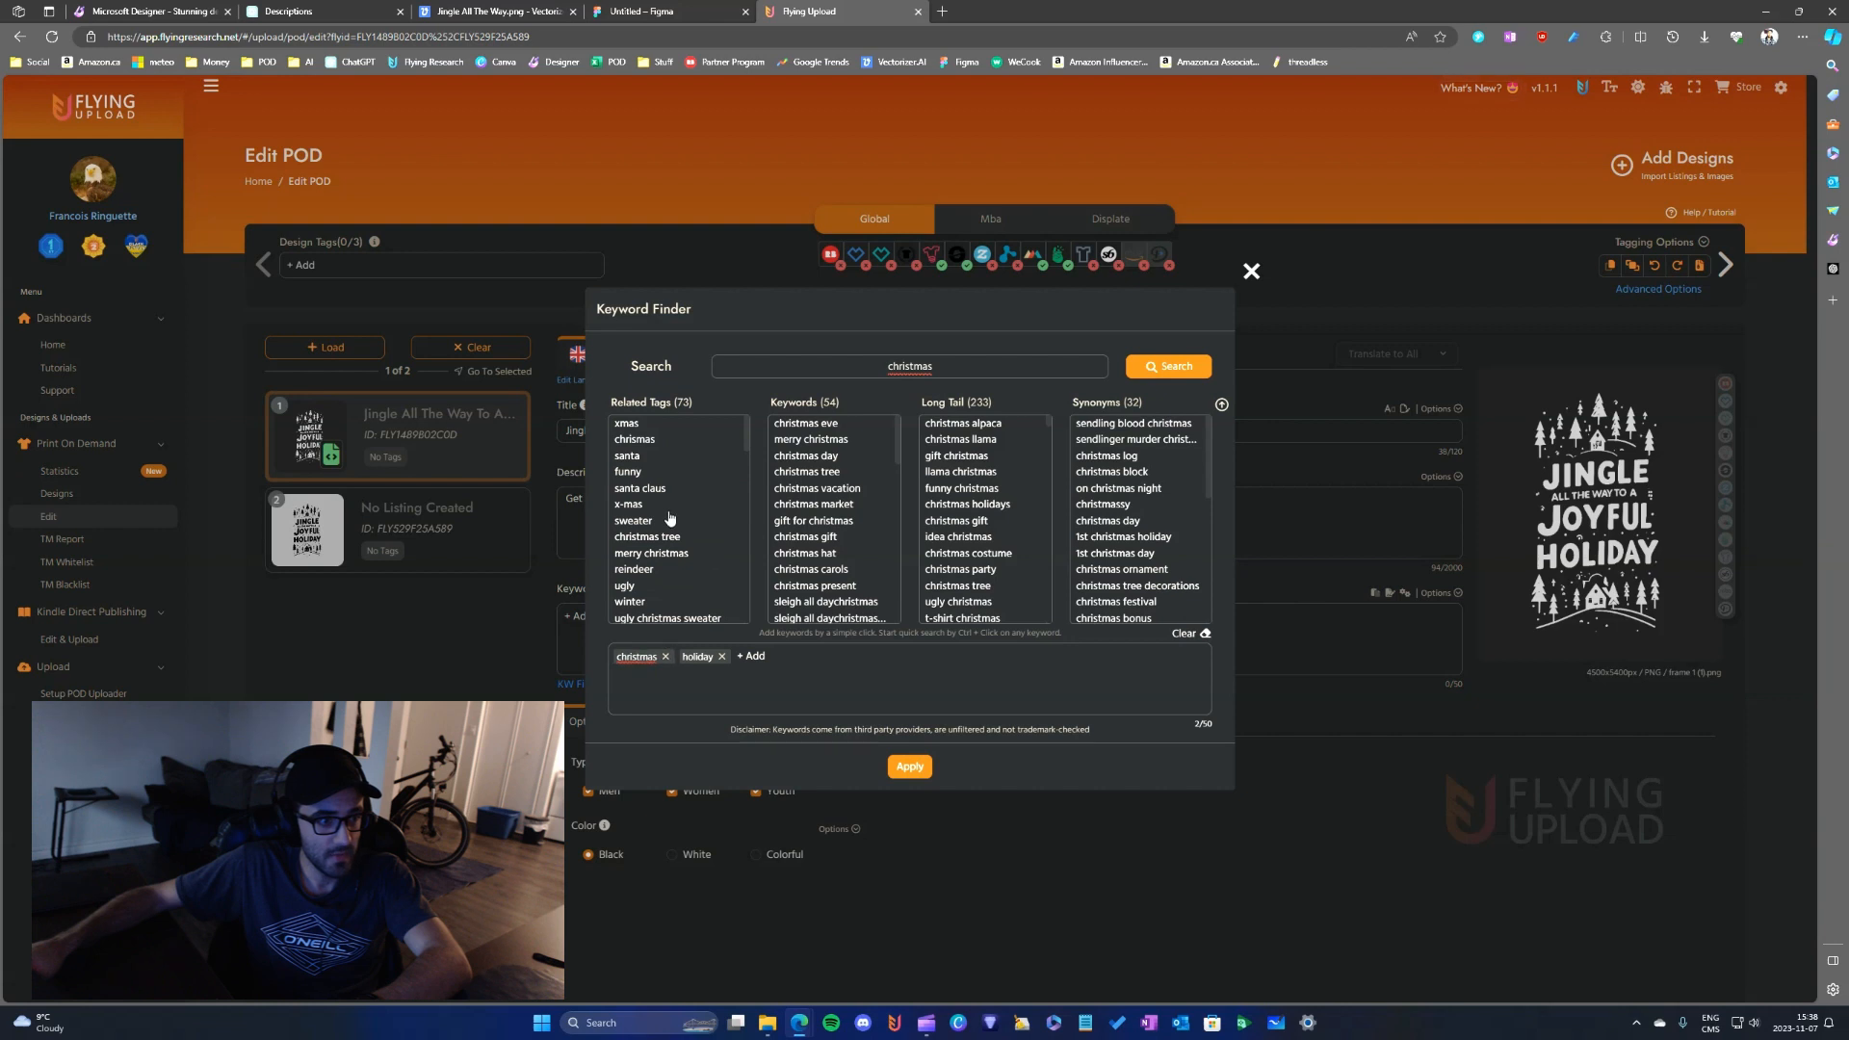
pyautogui.scroll(-2, 670, 568)
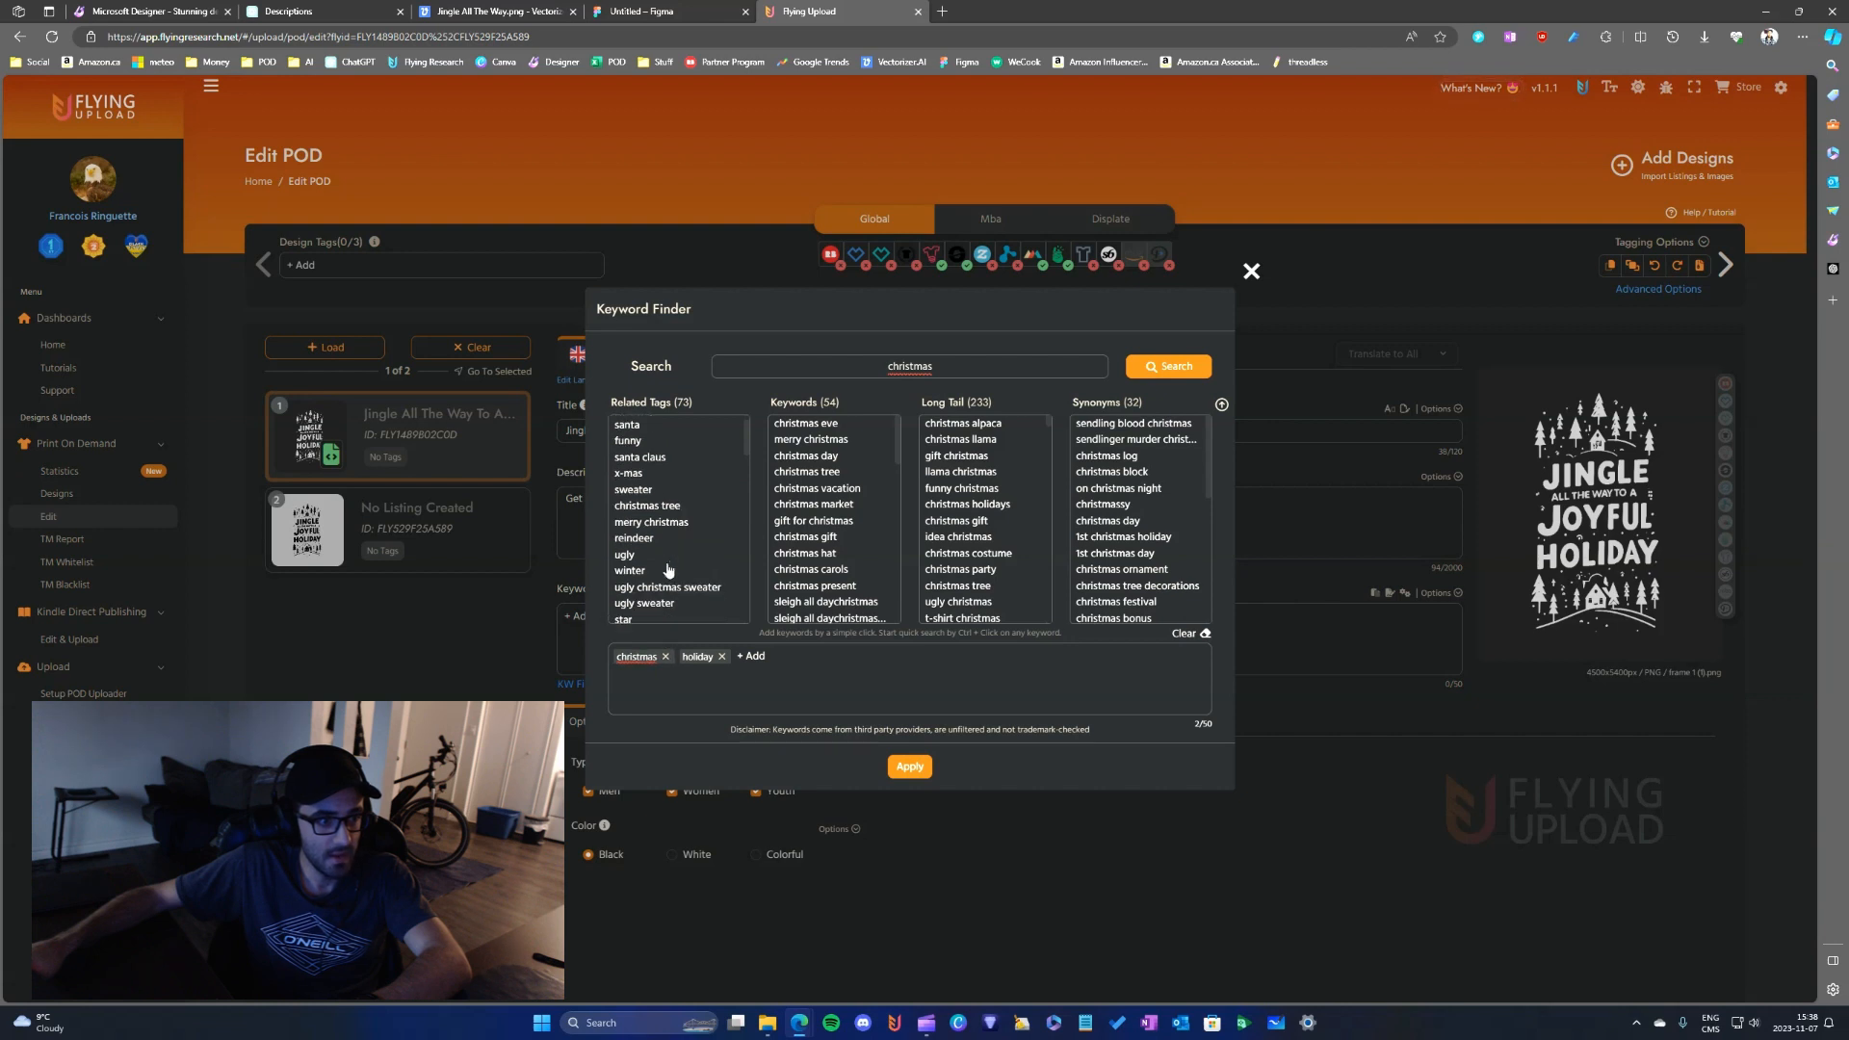
pyautogui.scroll(-2, 669, 569)
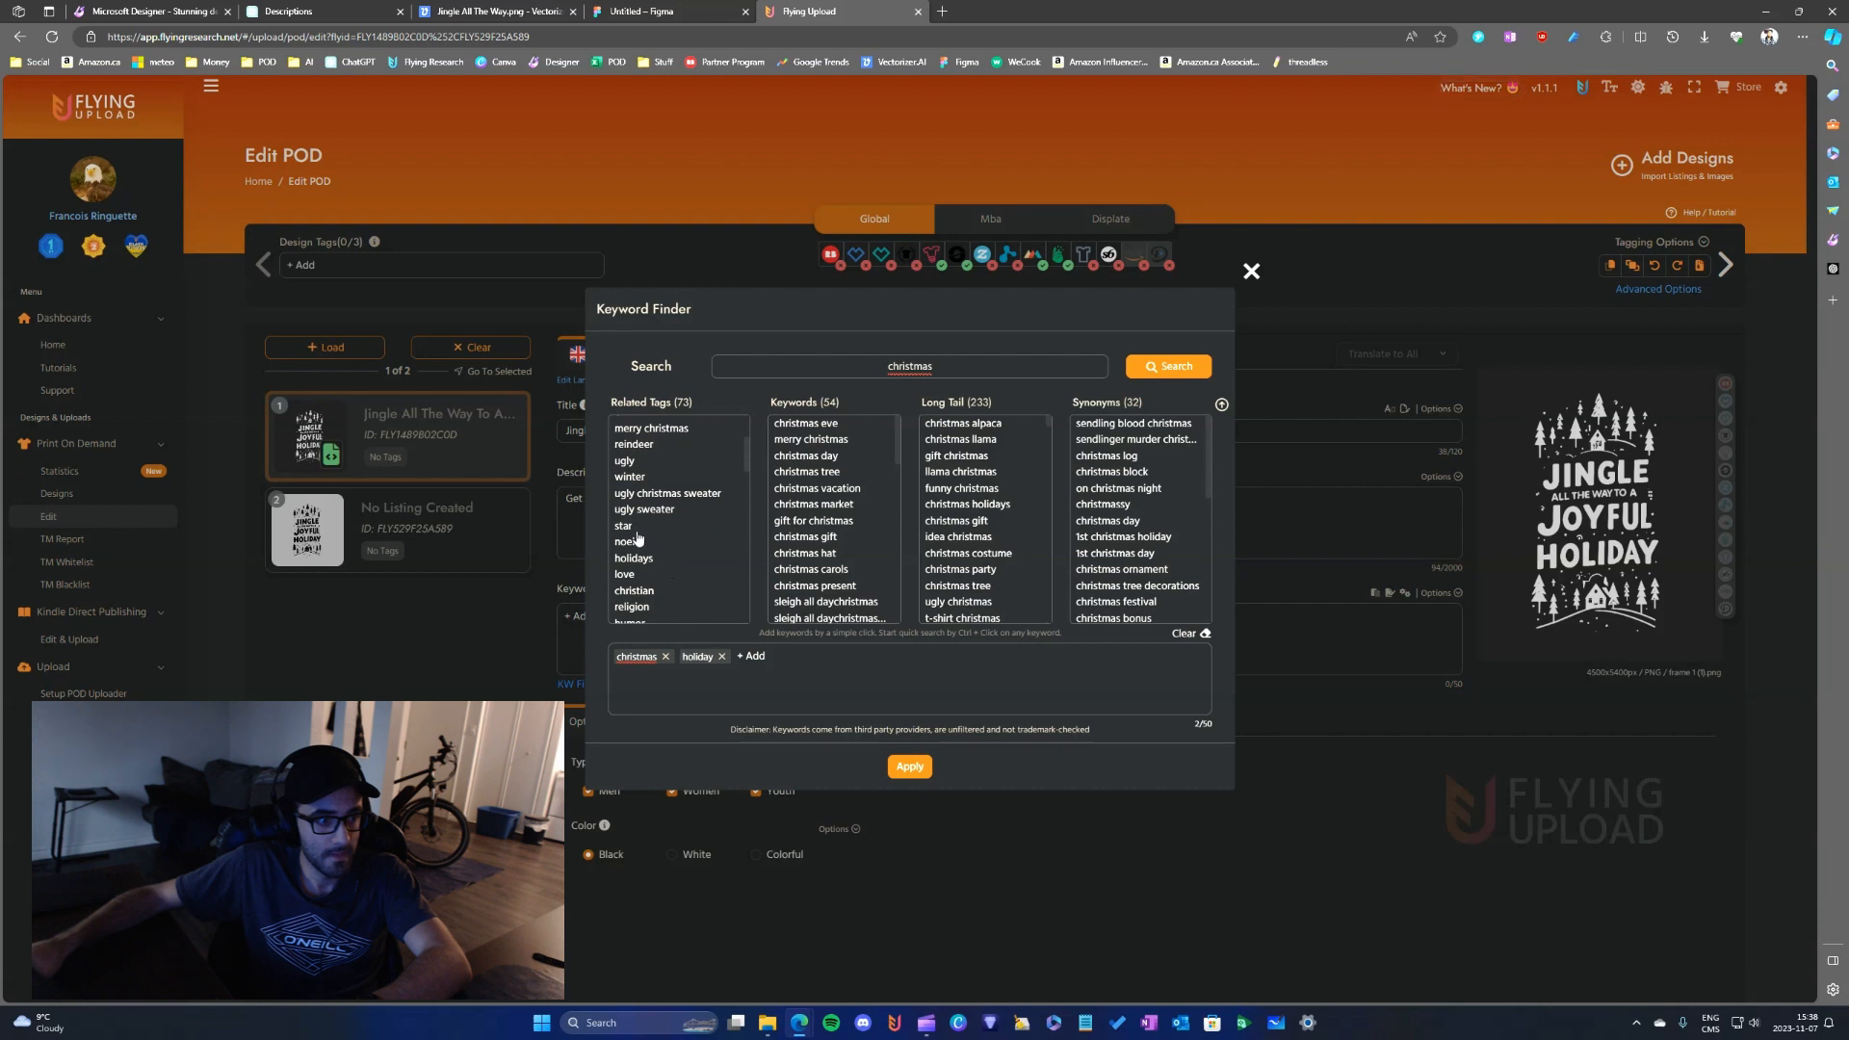
pyautogui.scroll(-1, 675, 530)
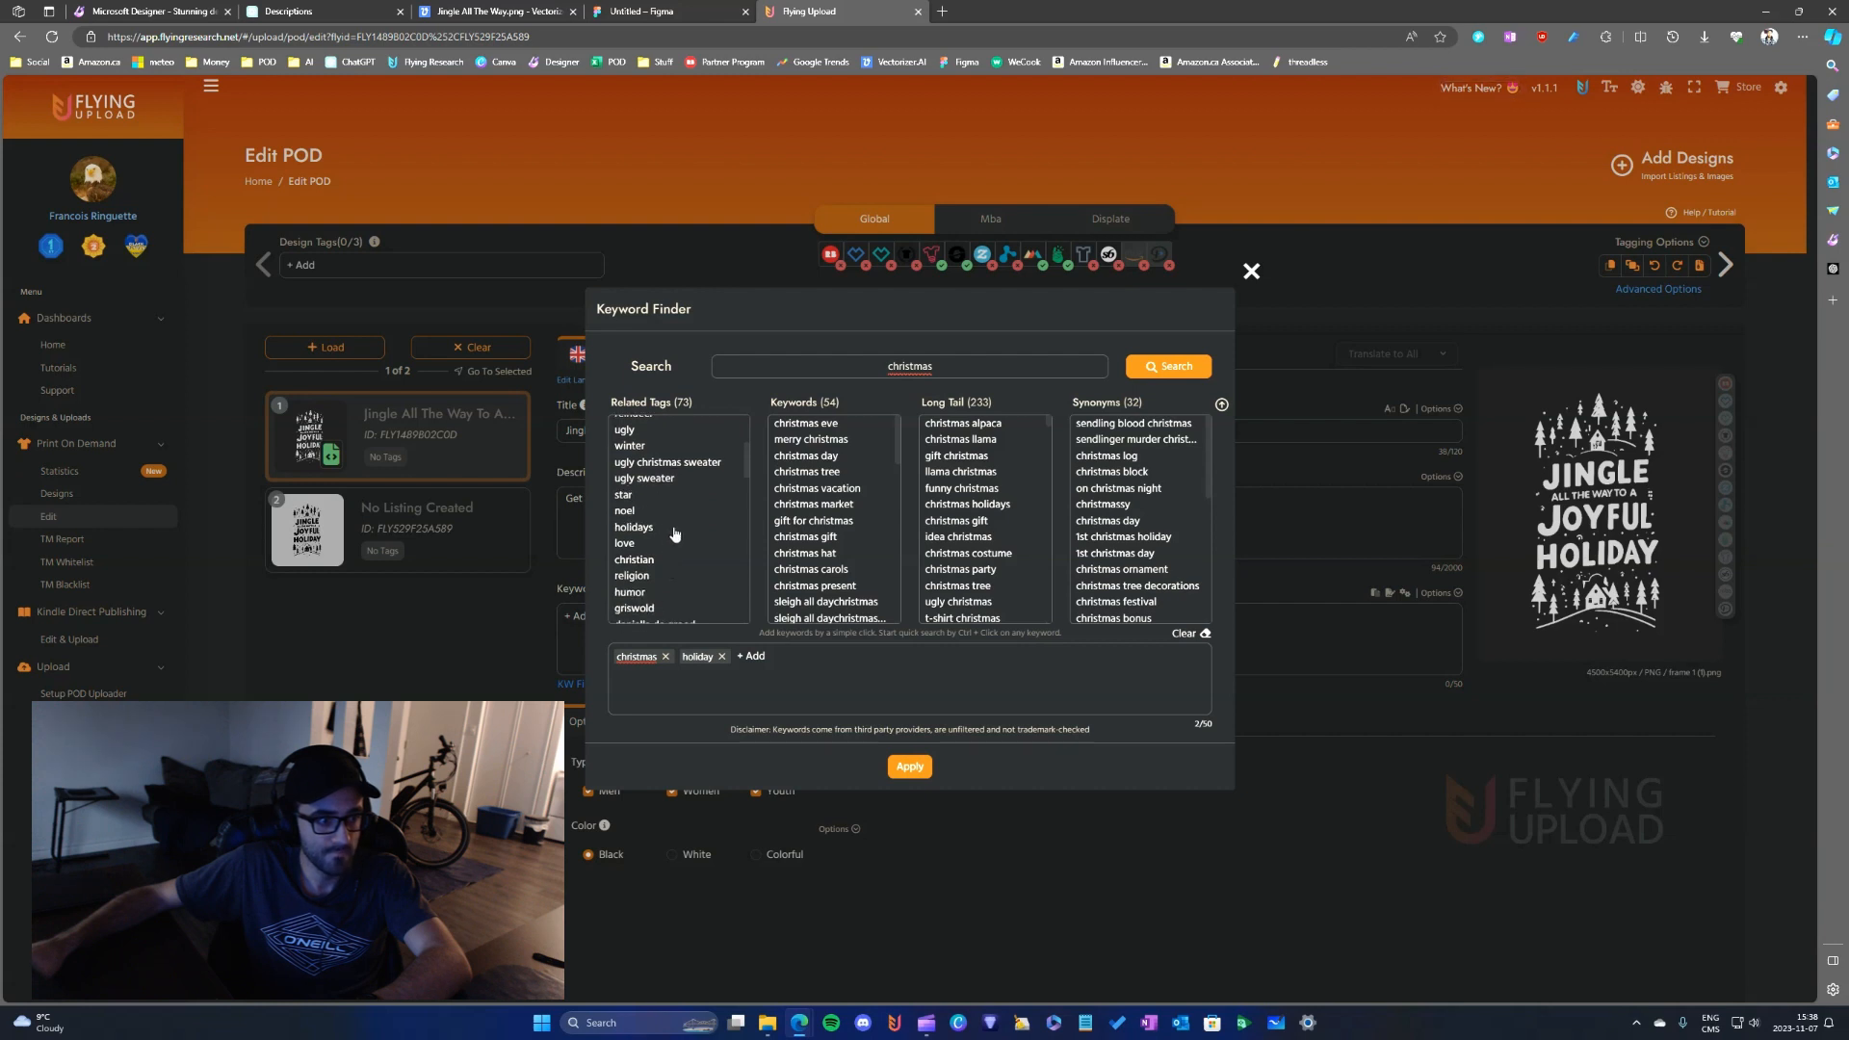
pyautogui.scroll(-5, 658, 563)
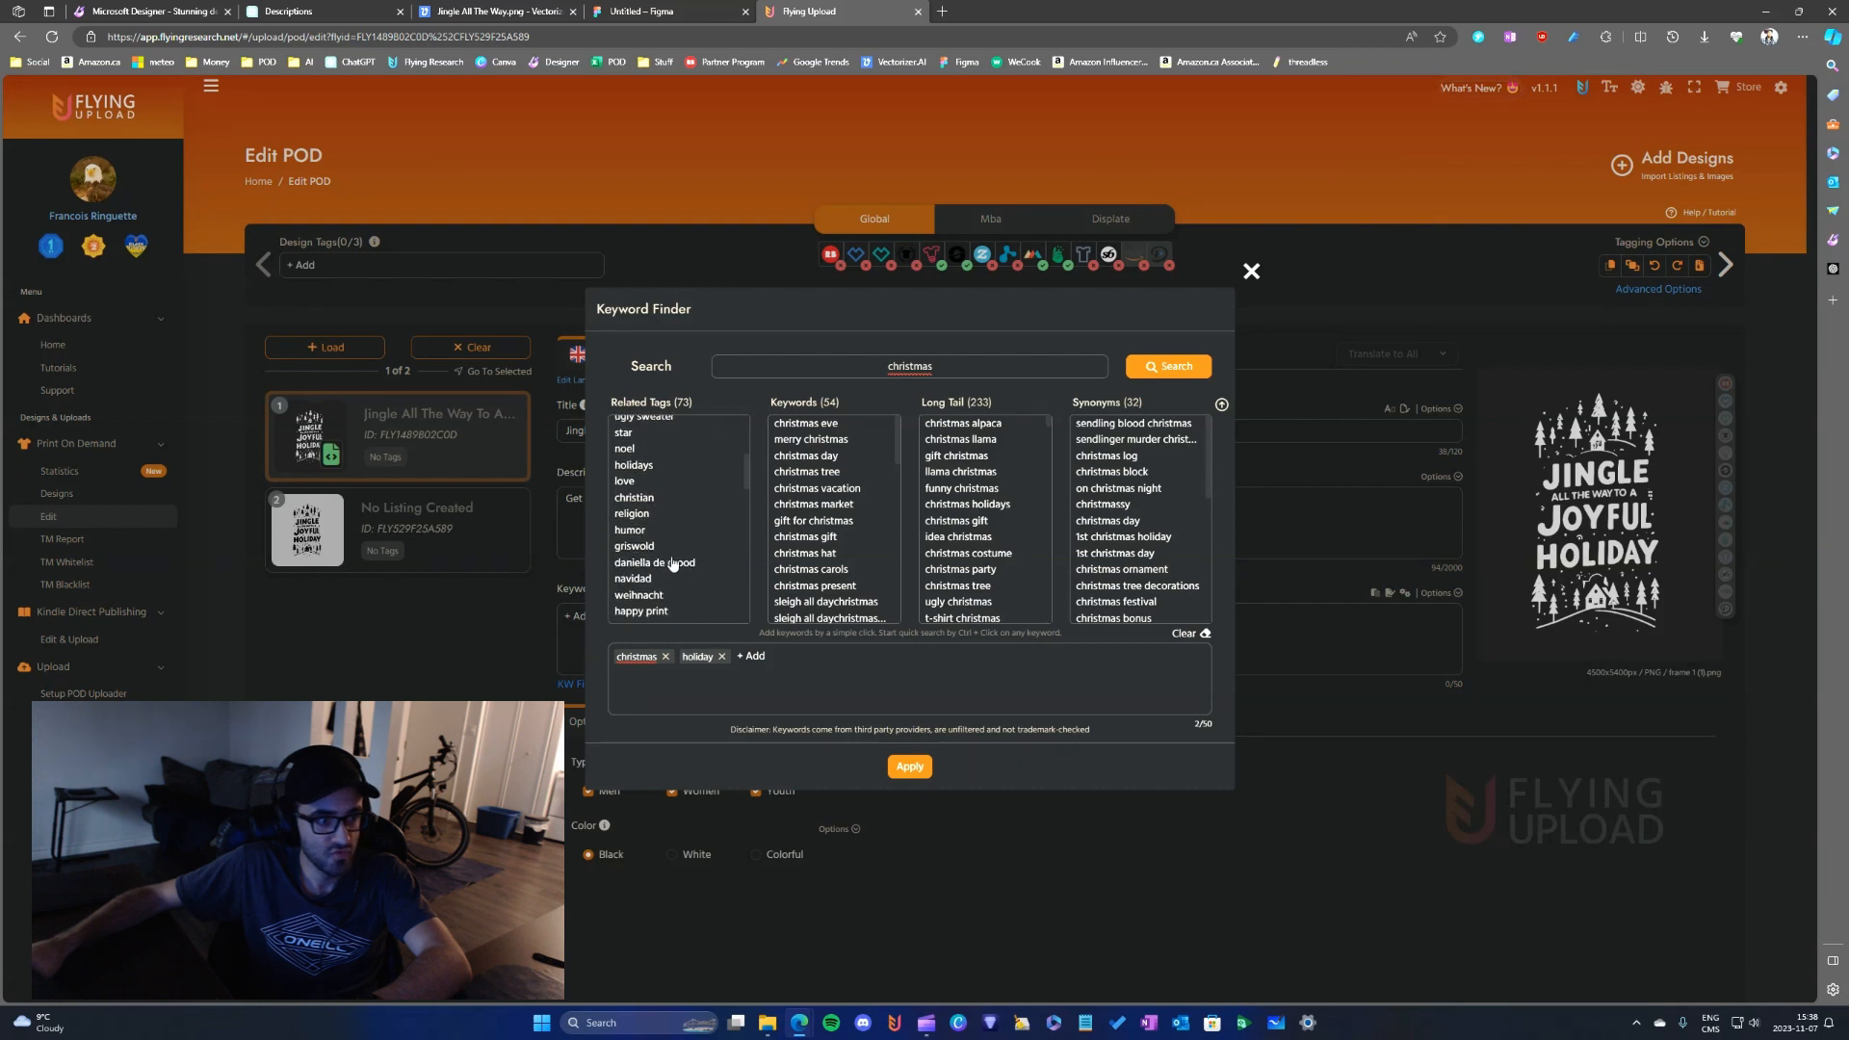
pyautogui.scroll(-8, 674, 564)
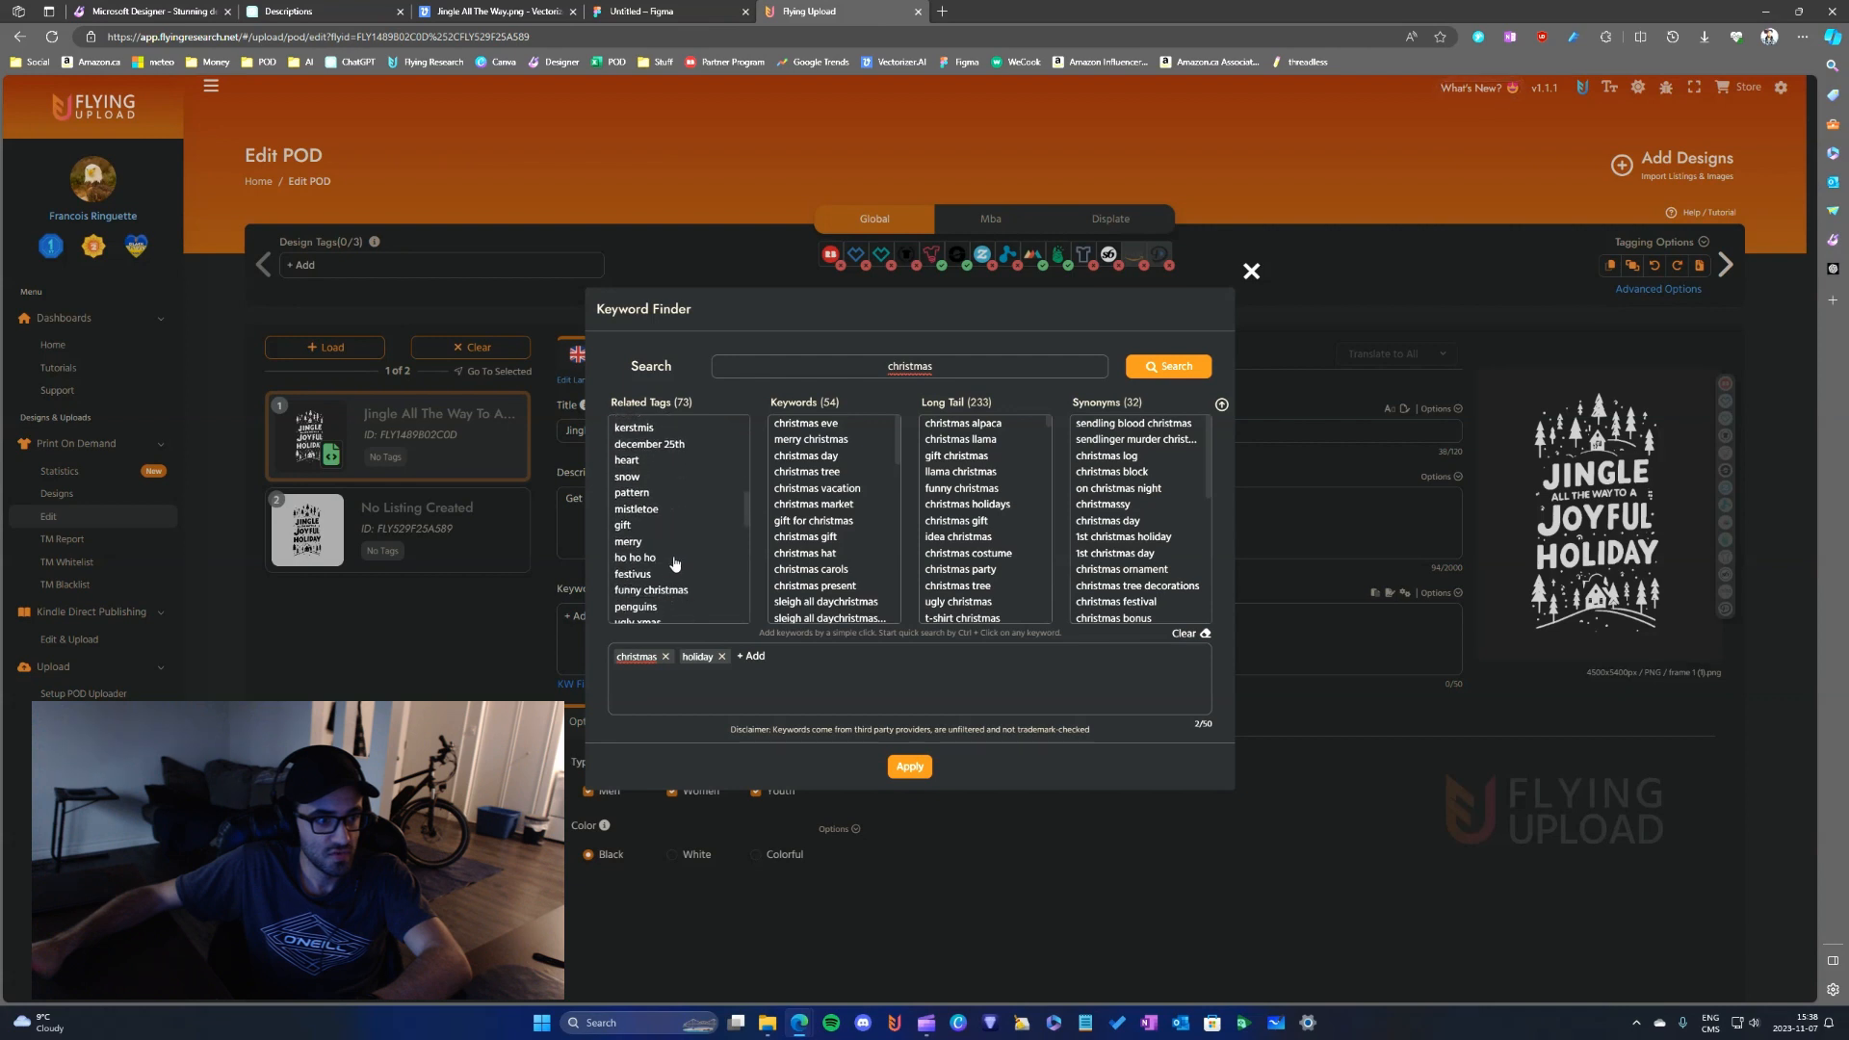
pyautogui.scroll(15, 676, 556)
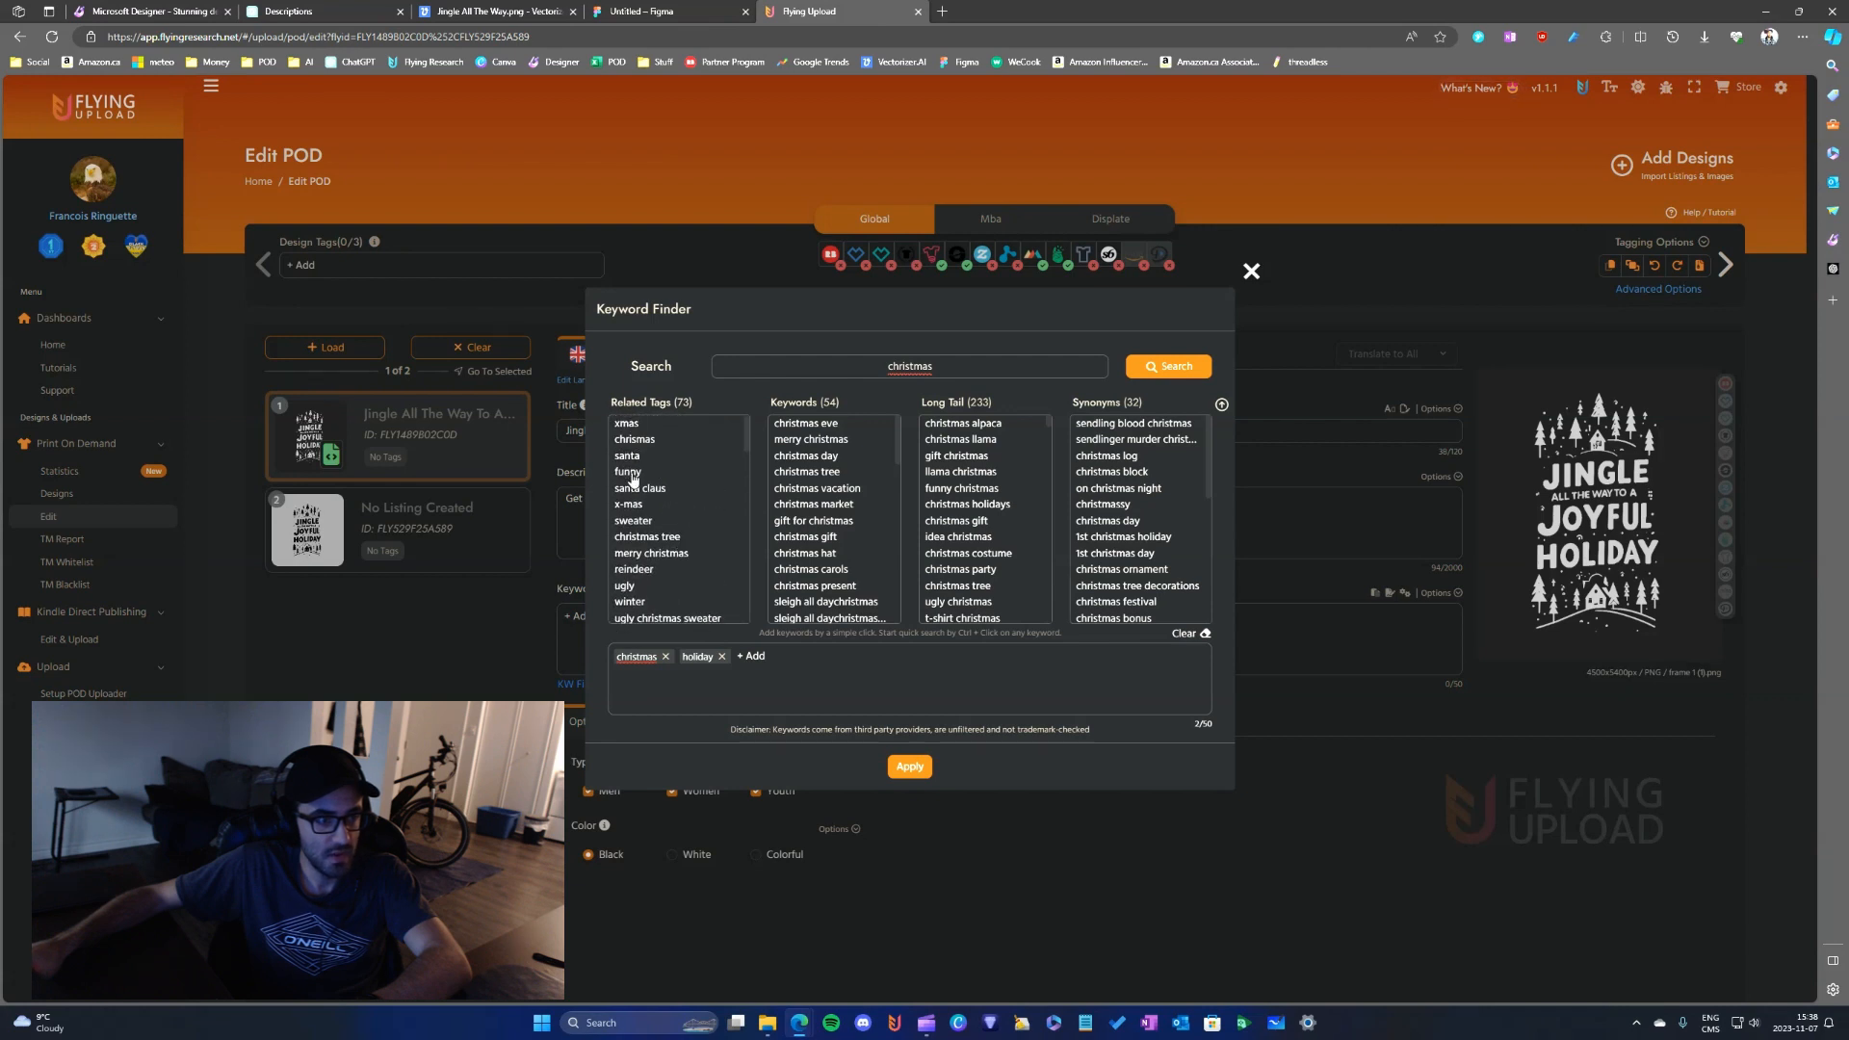
pyautogui.click(635, 424)
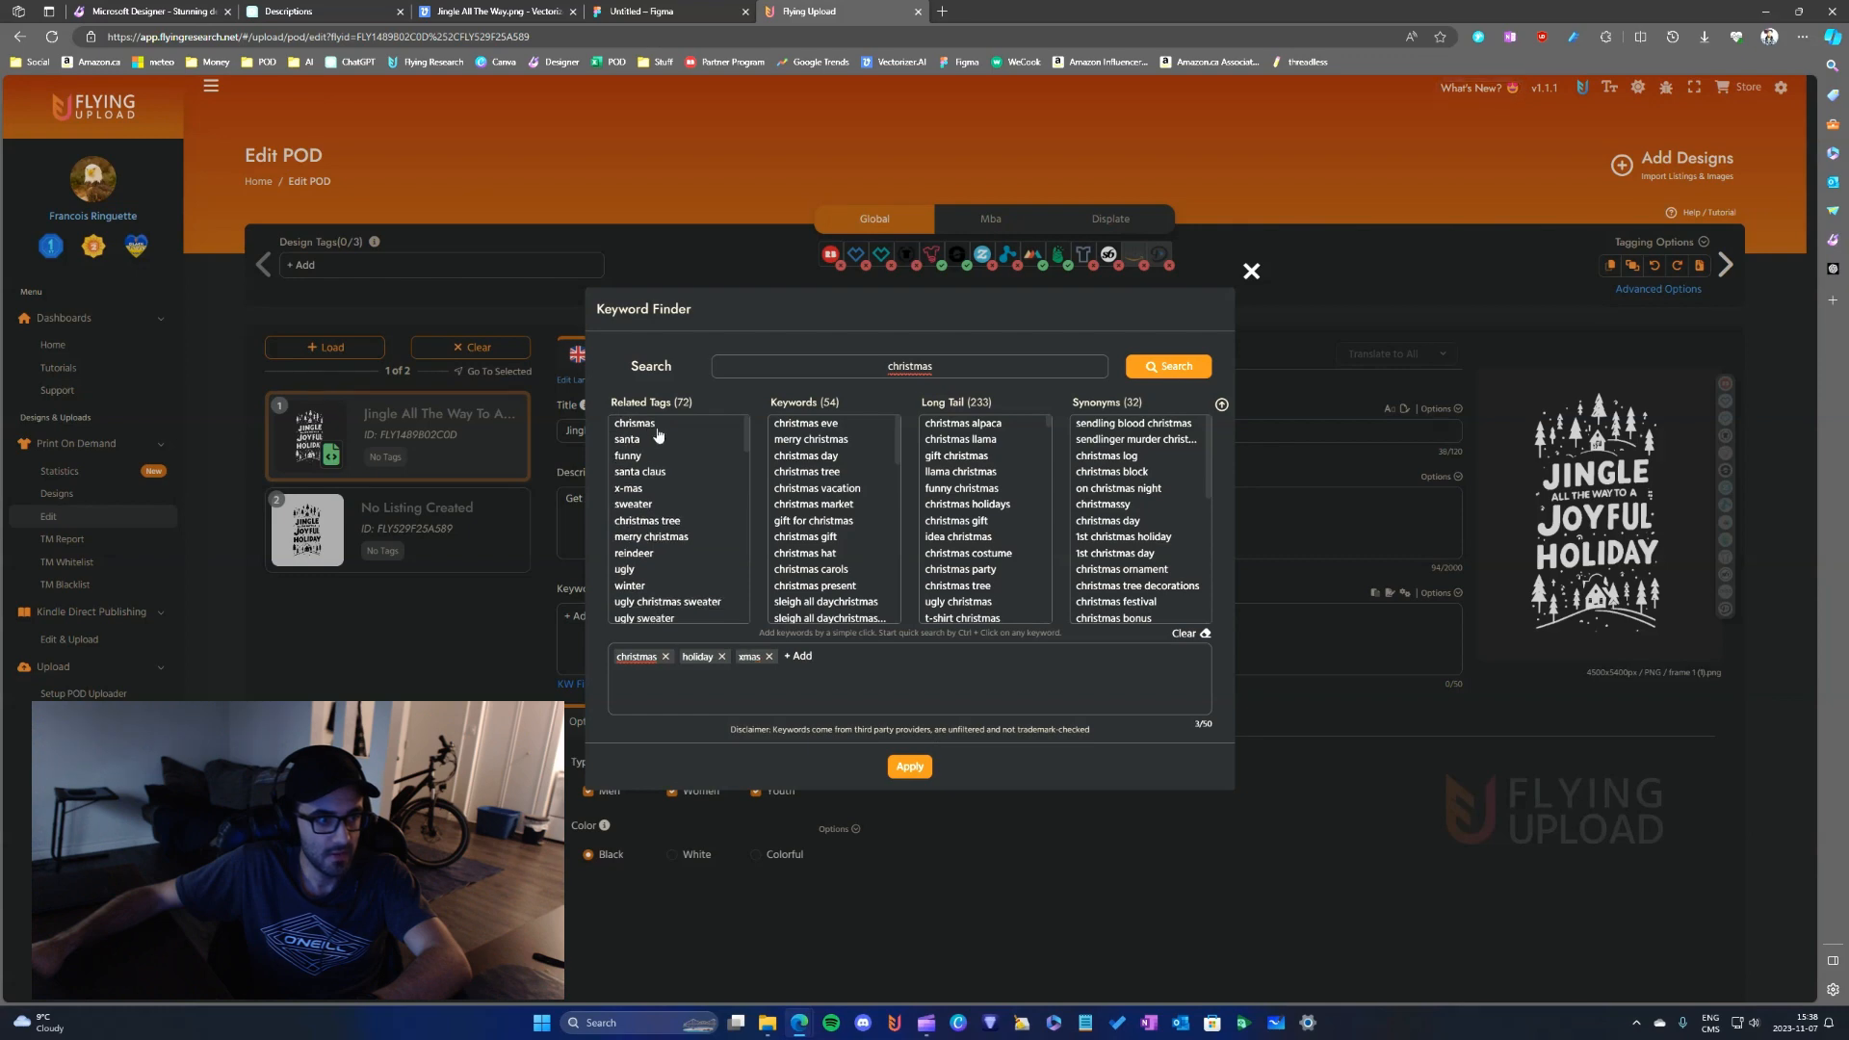
pyautogui.click(1251, 272)
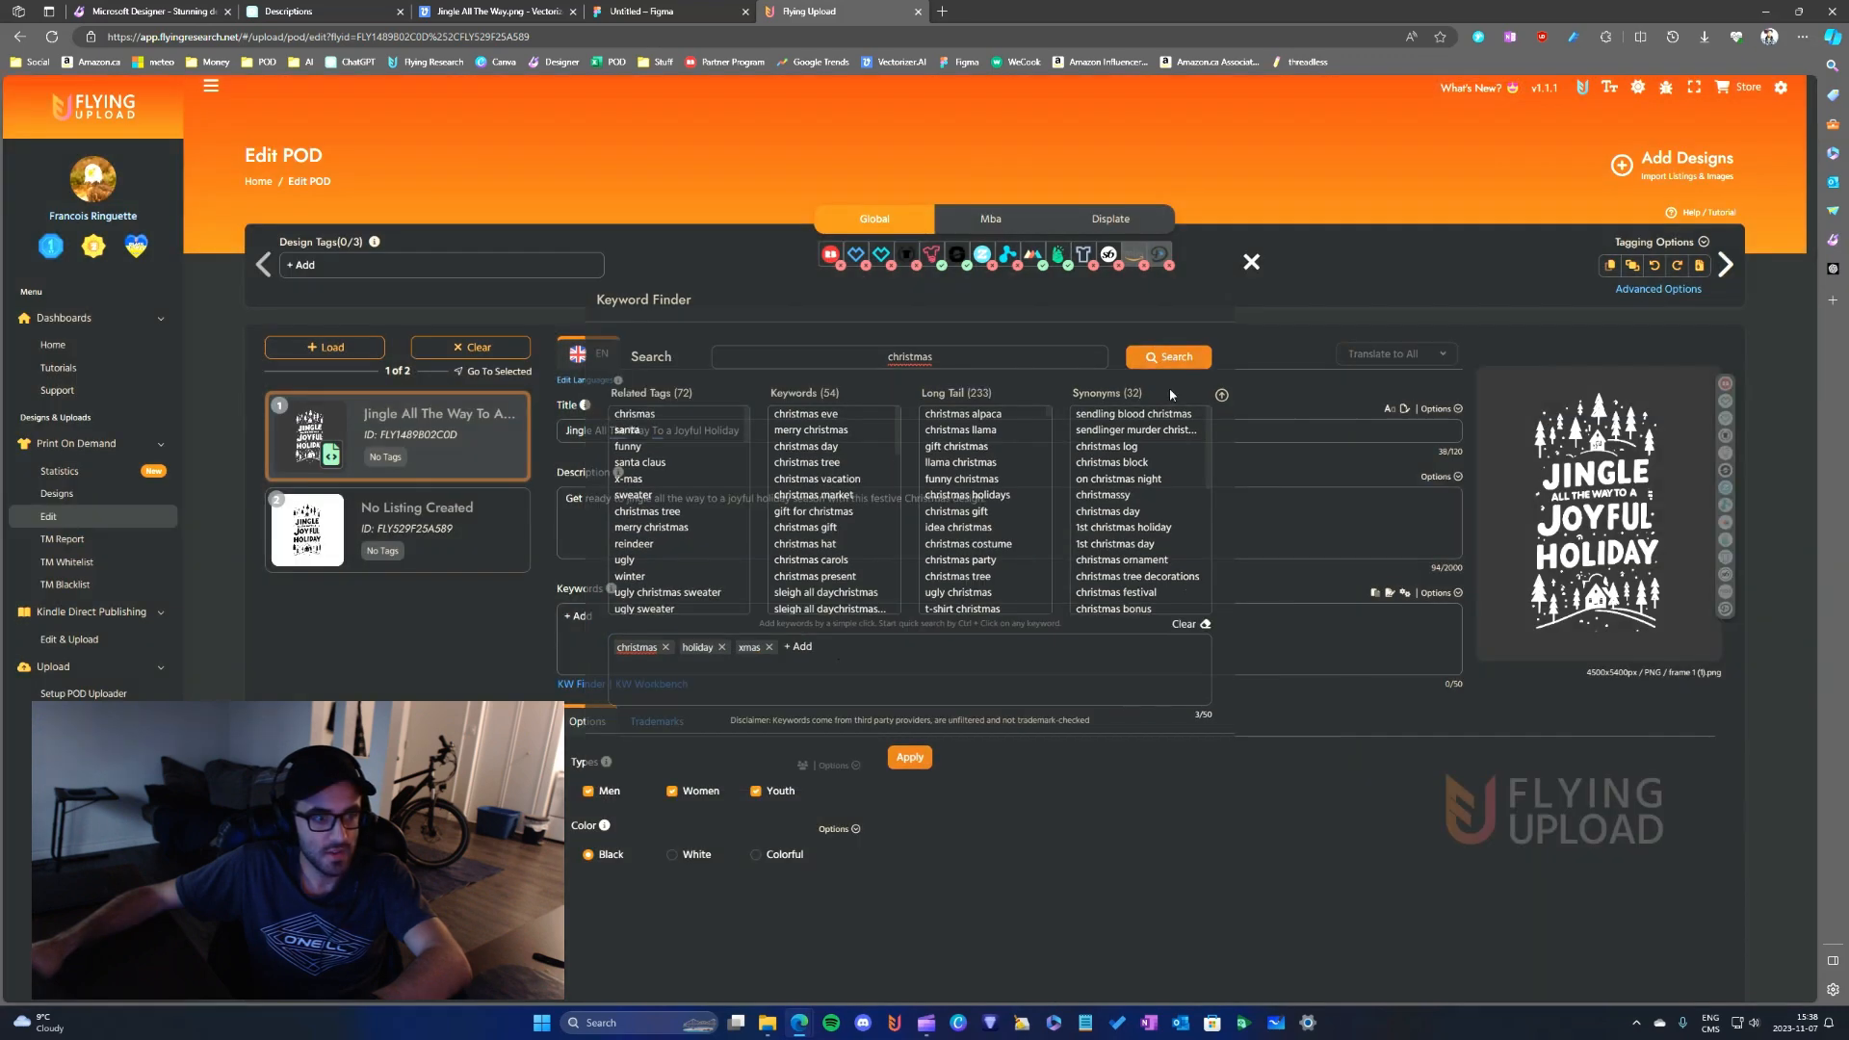
pyautogui.click(605, 620)
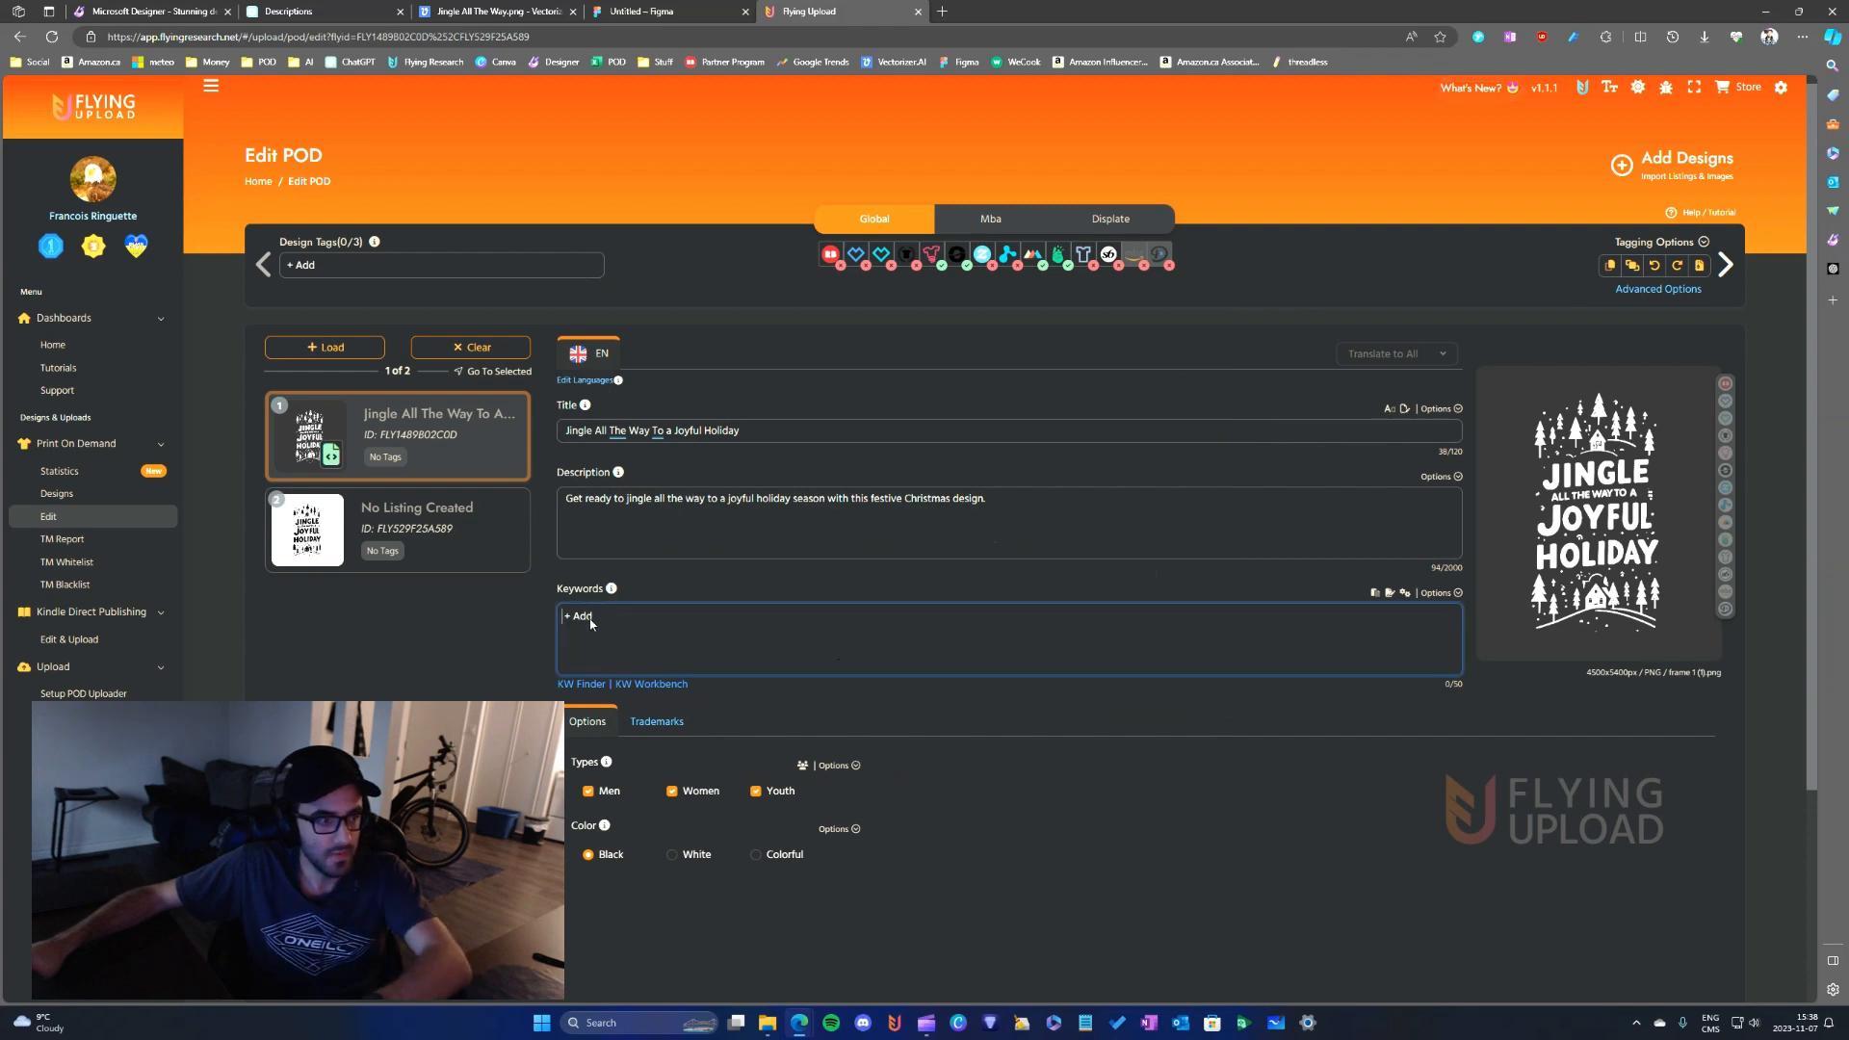
# - Search the Keyword Finder for "christmas" and apply the related tags "xmas", "christmas" and "holiday" to the listing's keywords
pyautogui.click(581, 683)
pyautogui.click(979, 371)
pyautogui.write('c')
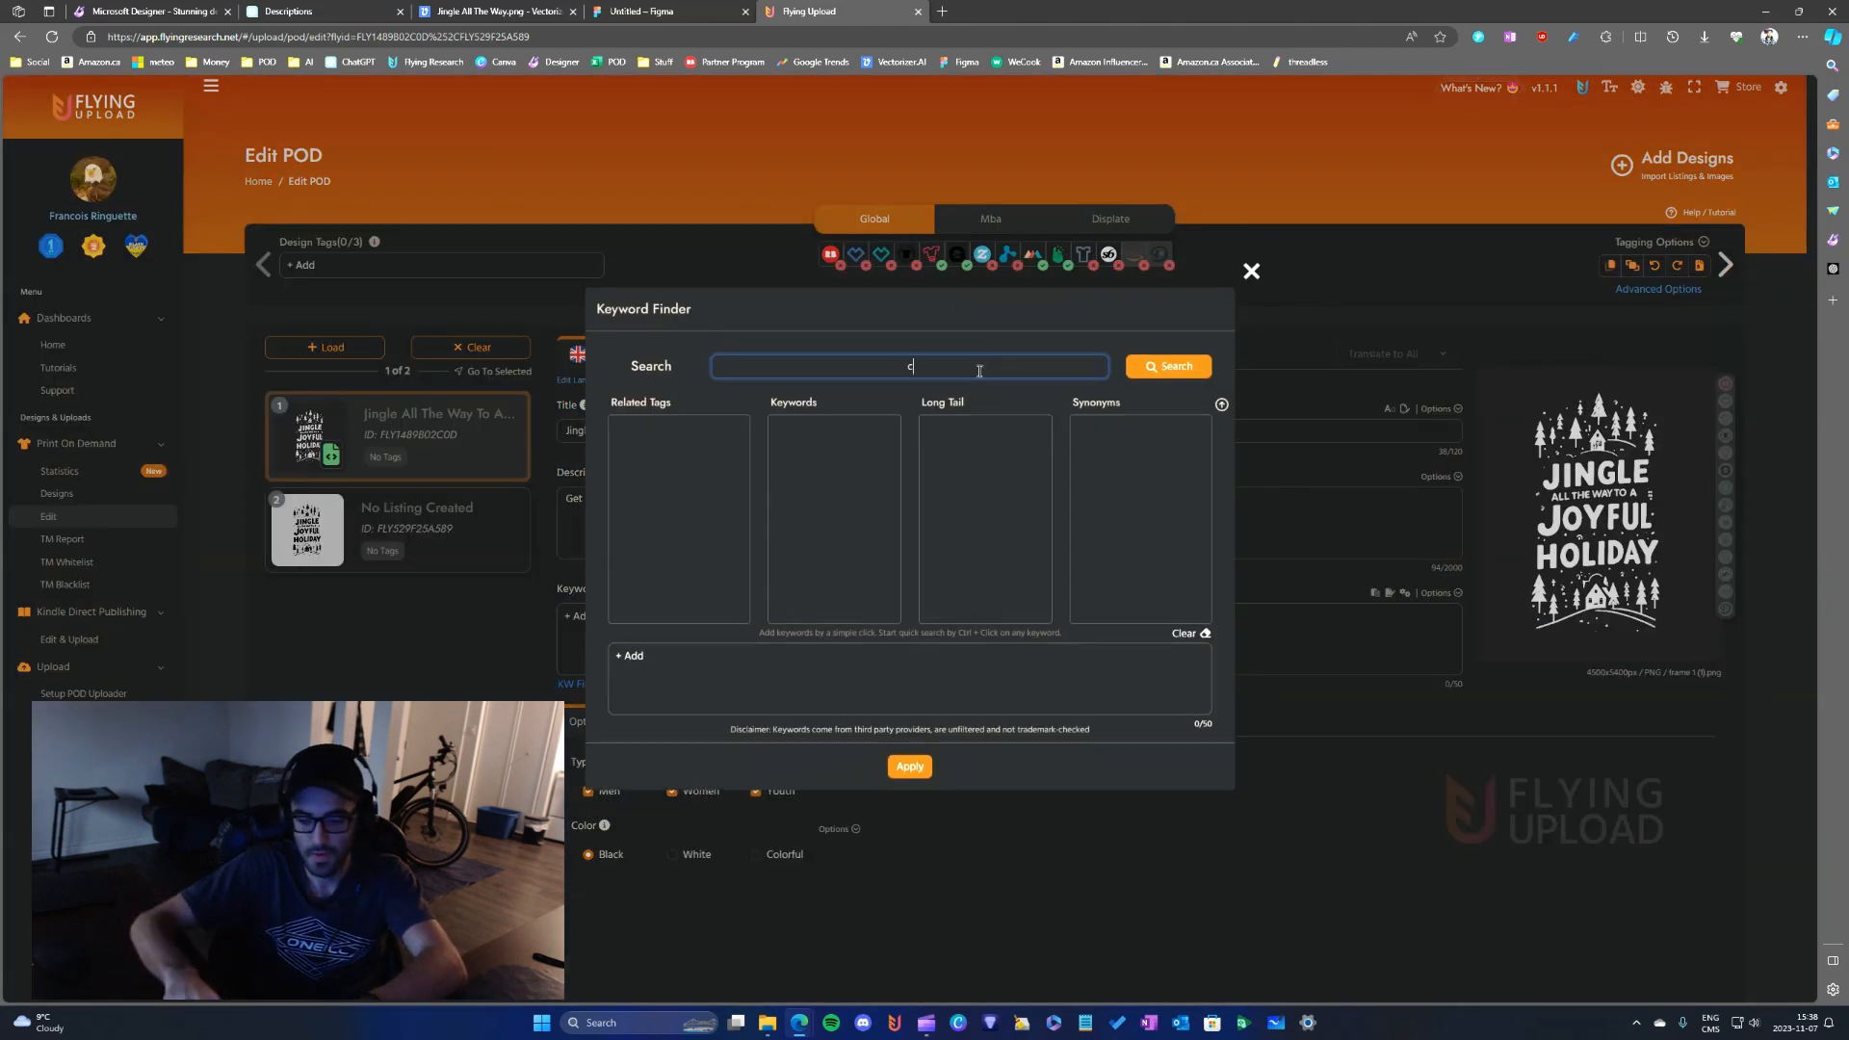
pyautogui.write('hristmas')
pyautogui.press('Return')
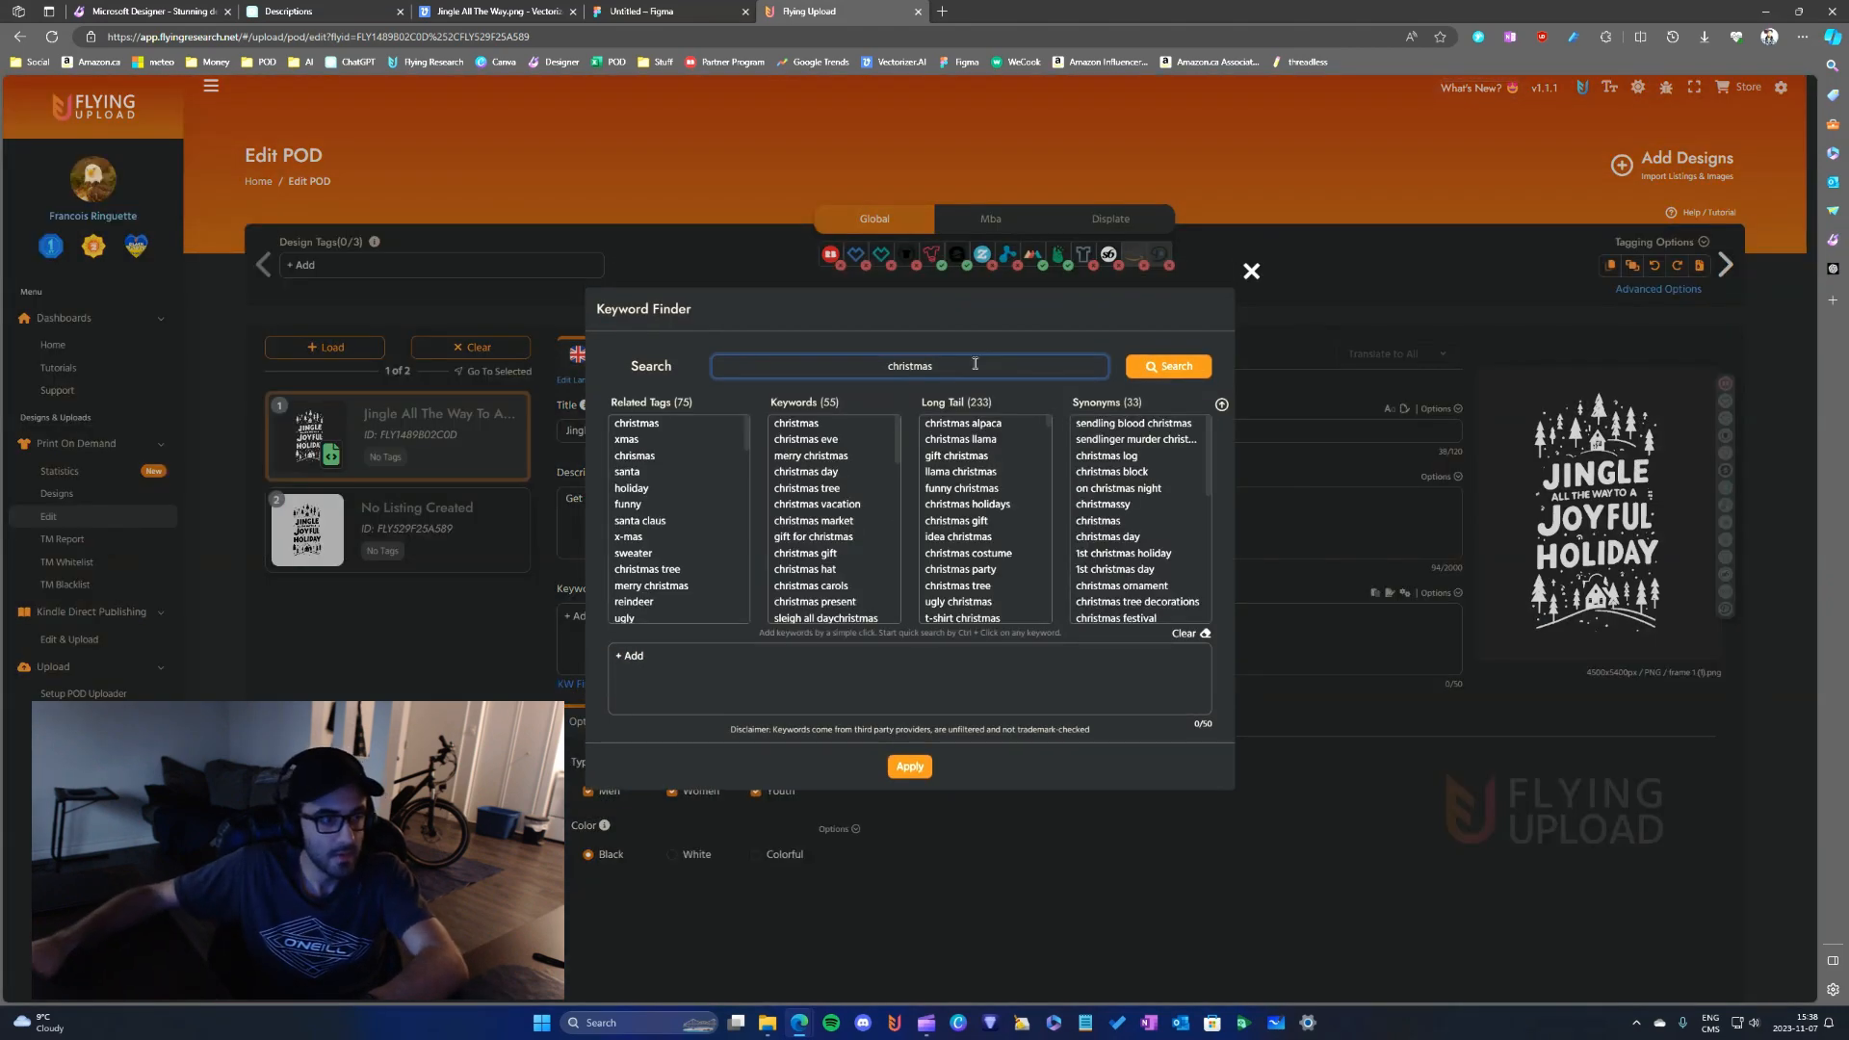
pyautogui.click(654, 439)
pyautogui.click(656, 425)
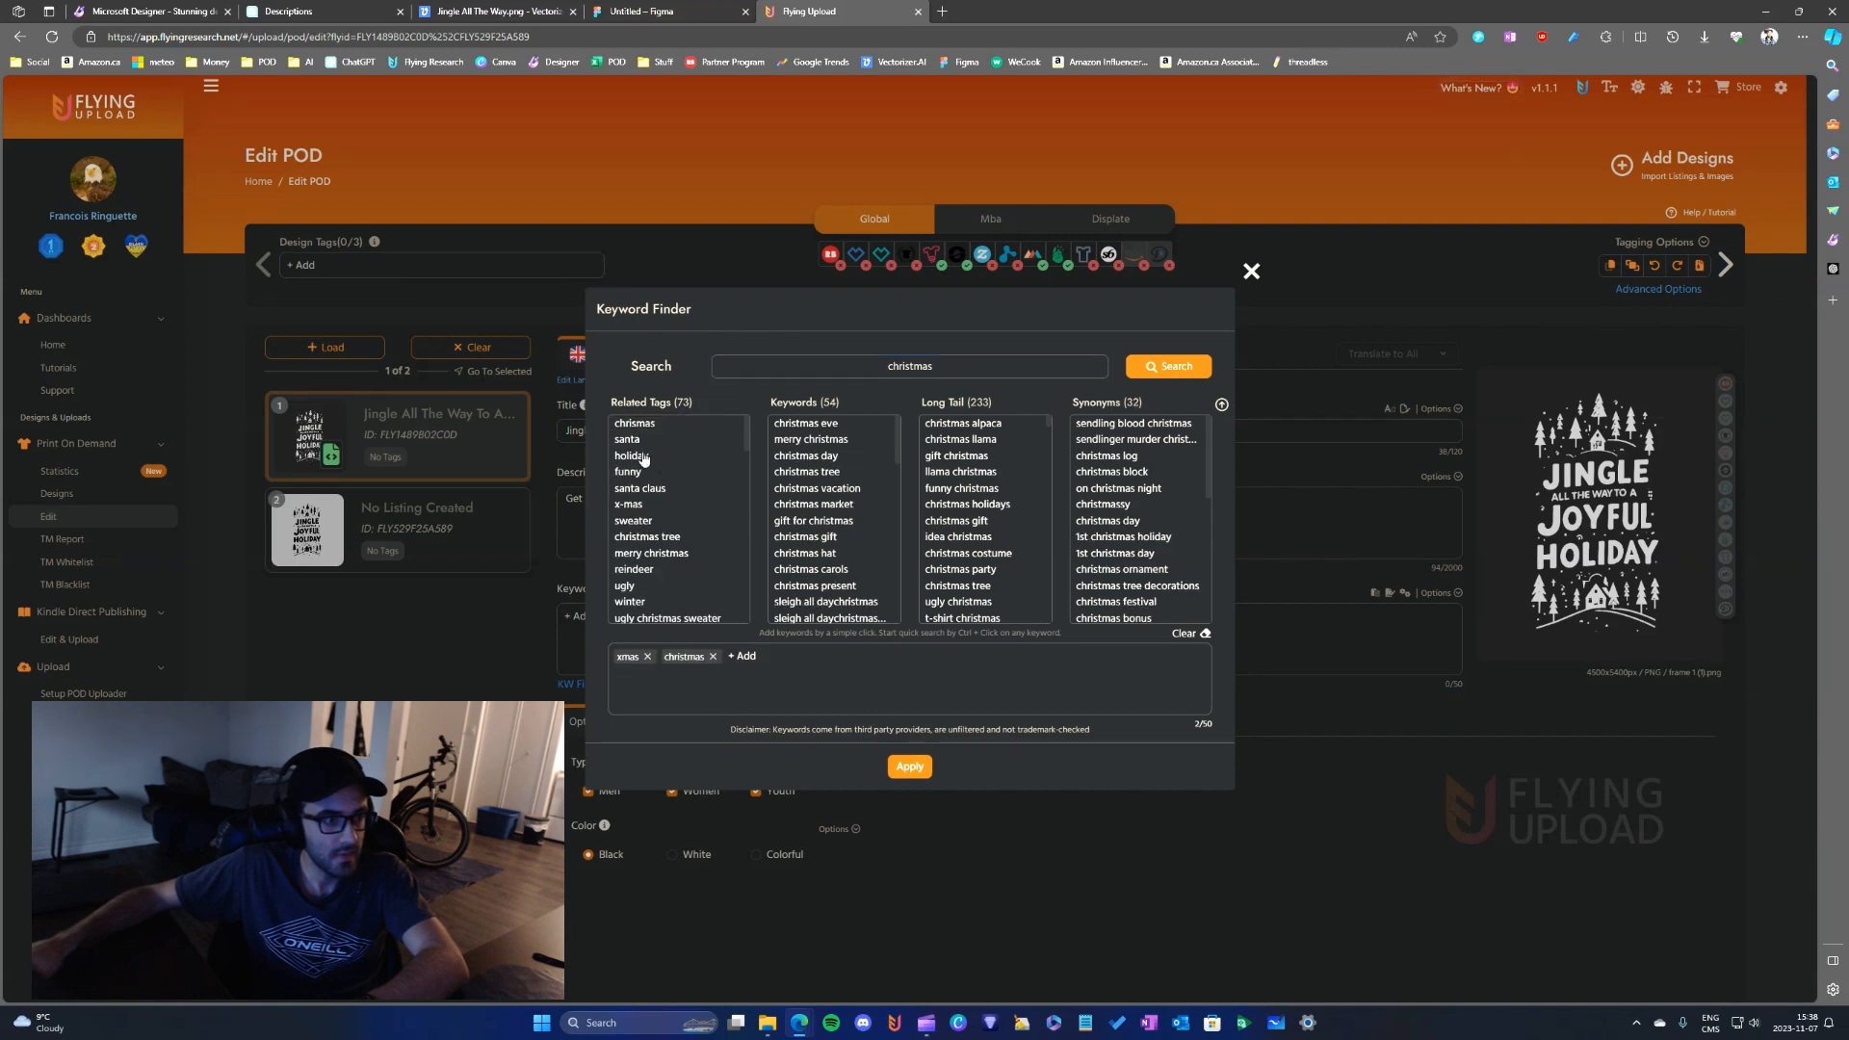
pyautogui.click(640, 456)
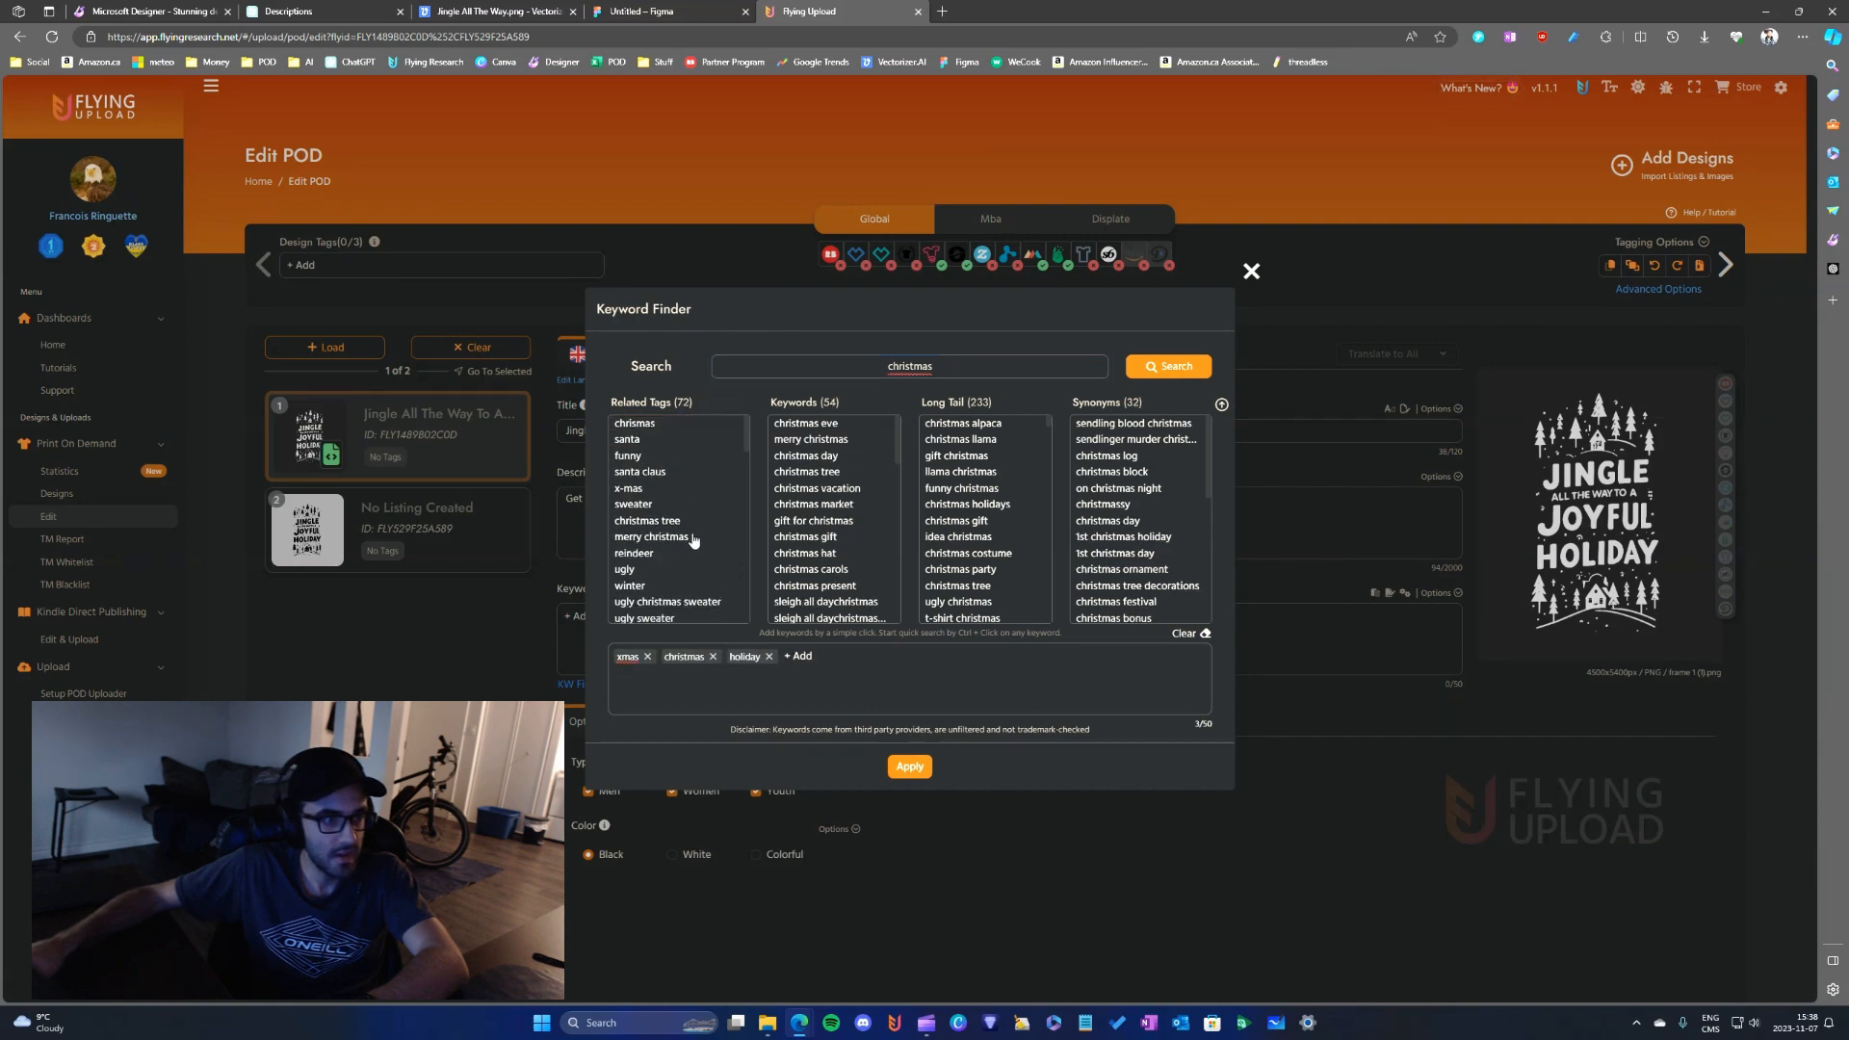
pyautogui.click(909, 766)
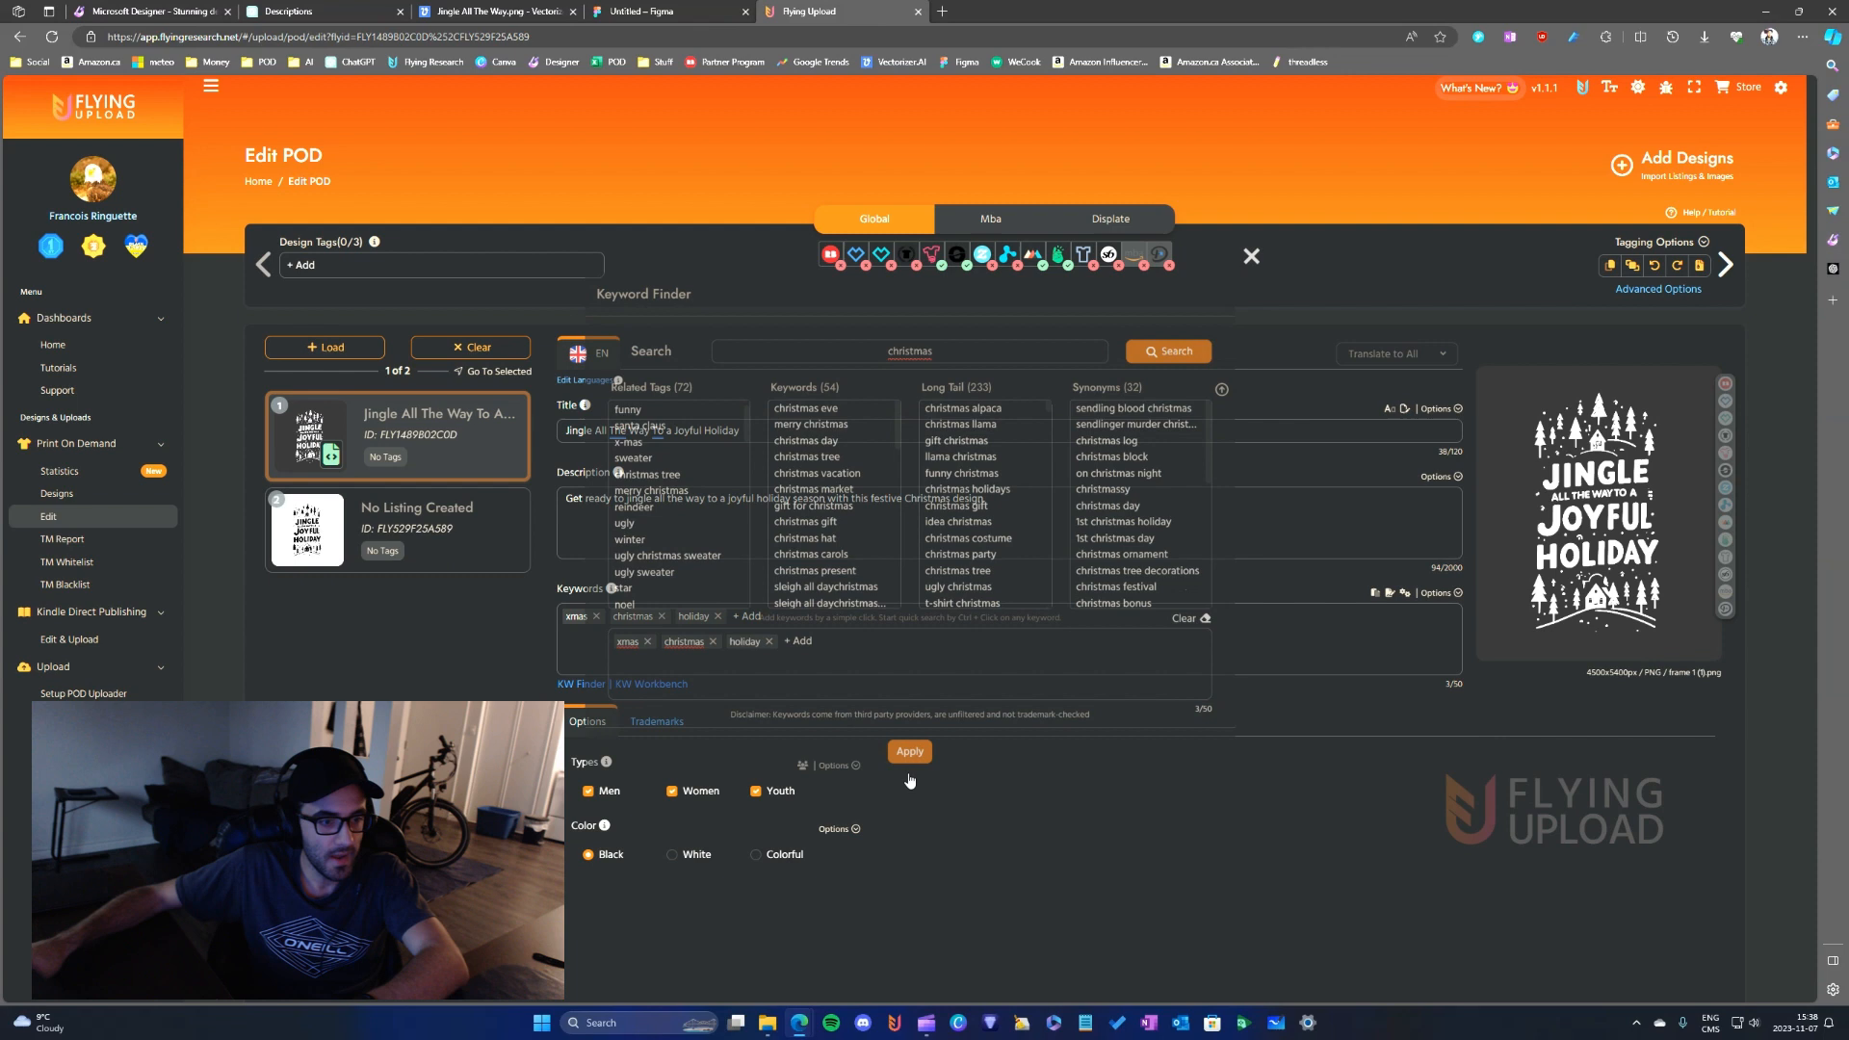
# - Add "jingle", "joyful" and "joy" as further keywords of the listing
pyautogui.click(759, 622)
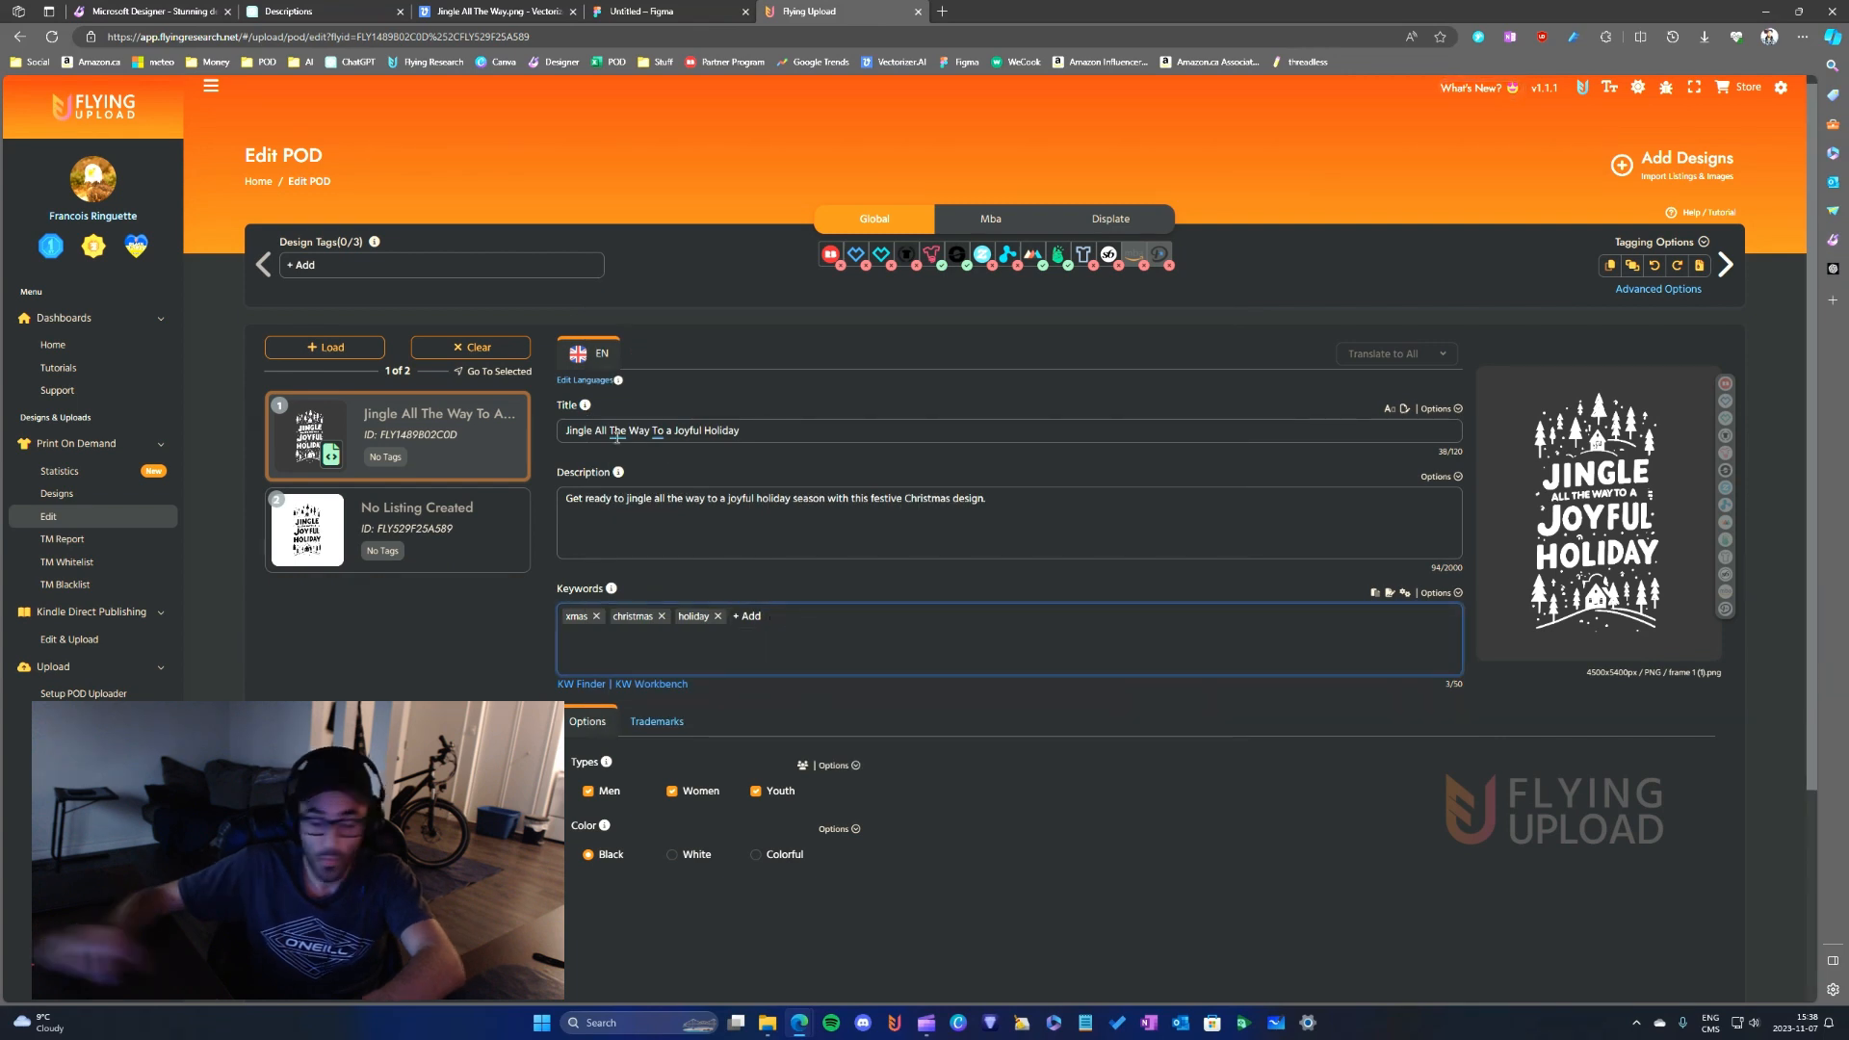
pyautogui.write('jindle,')
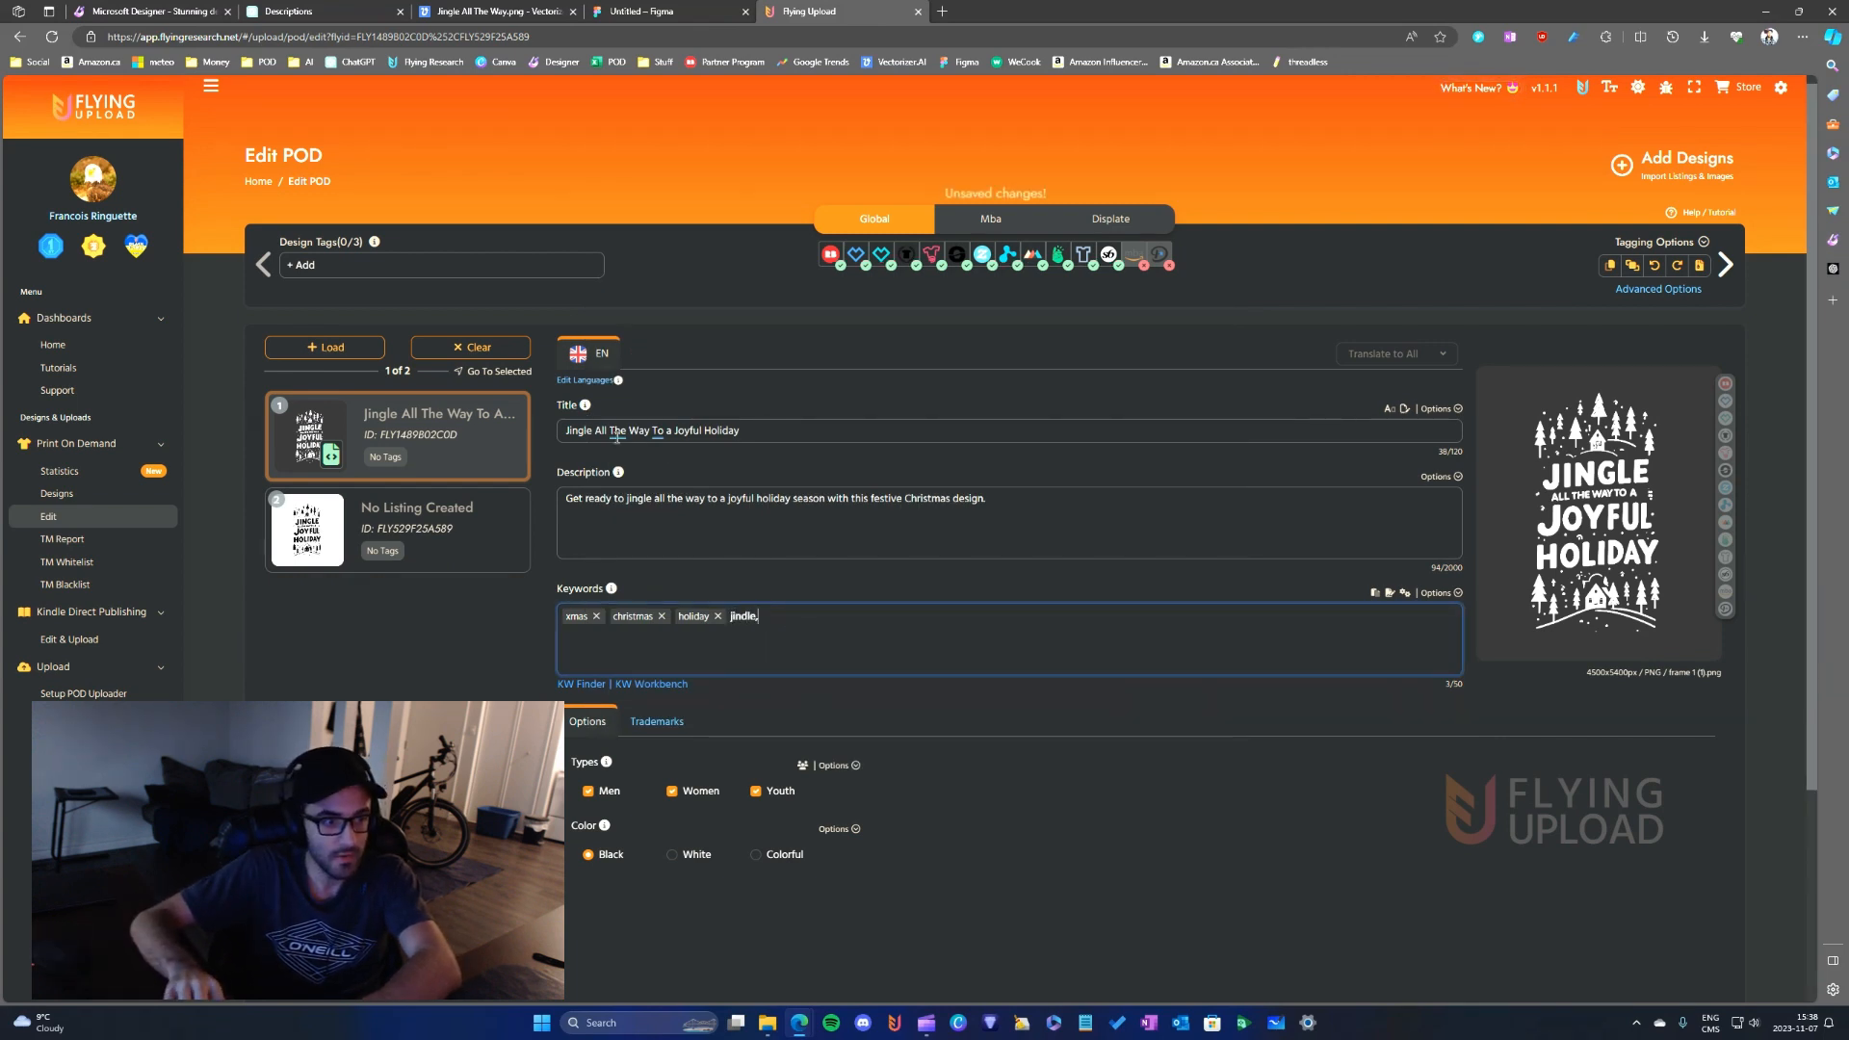
pyautogui.press('BackSpace')
pyautogui.press('BackSpace')
pyautogui.press('BackSpace')
pyautogui.press('BackSpace')
pyautogui.write('gle,')
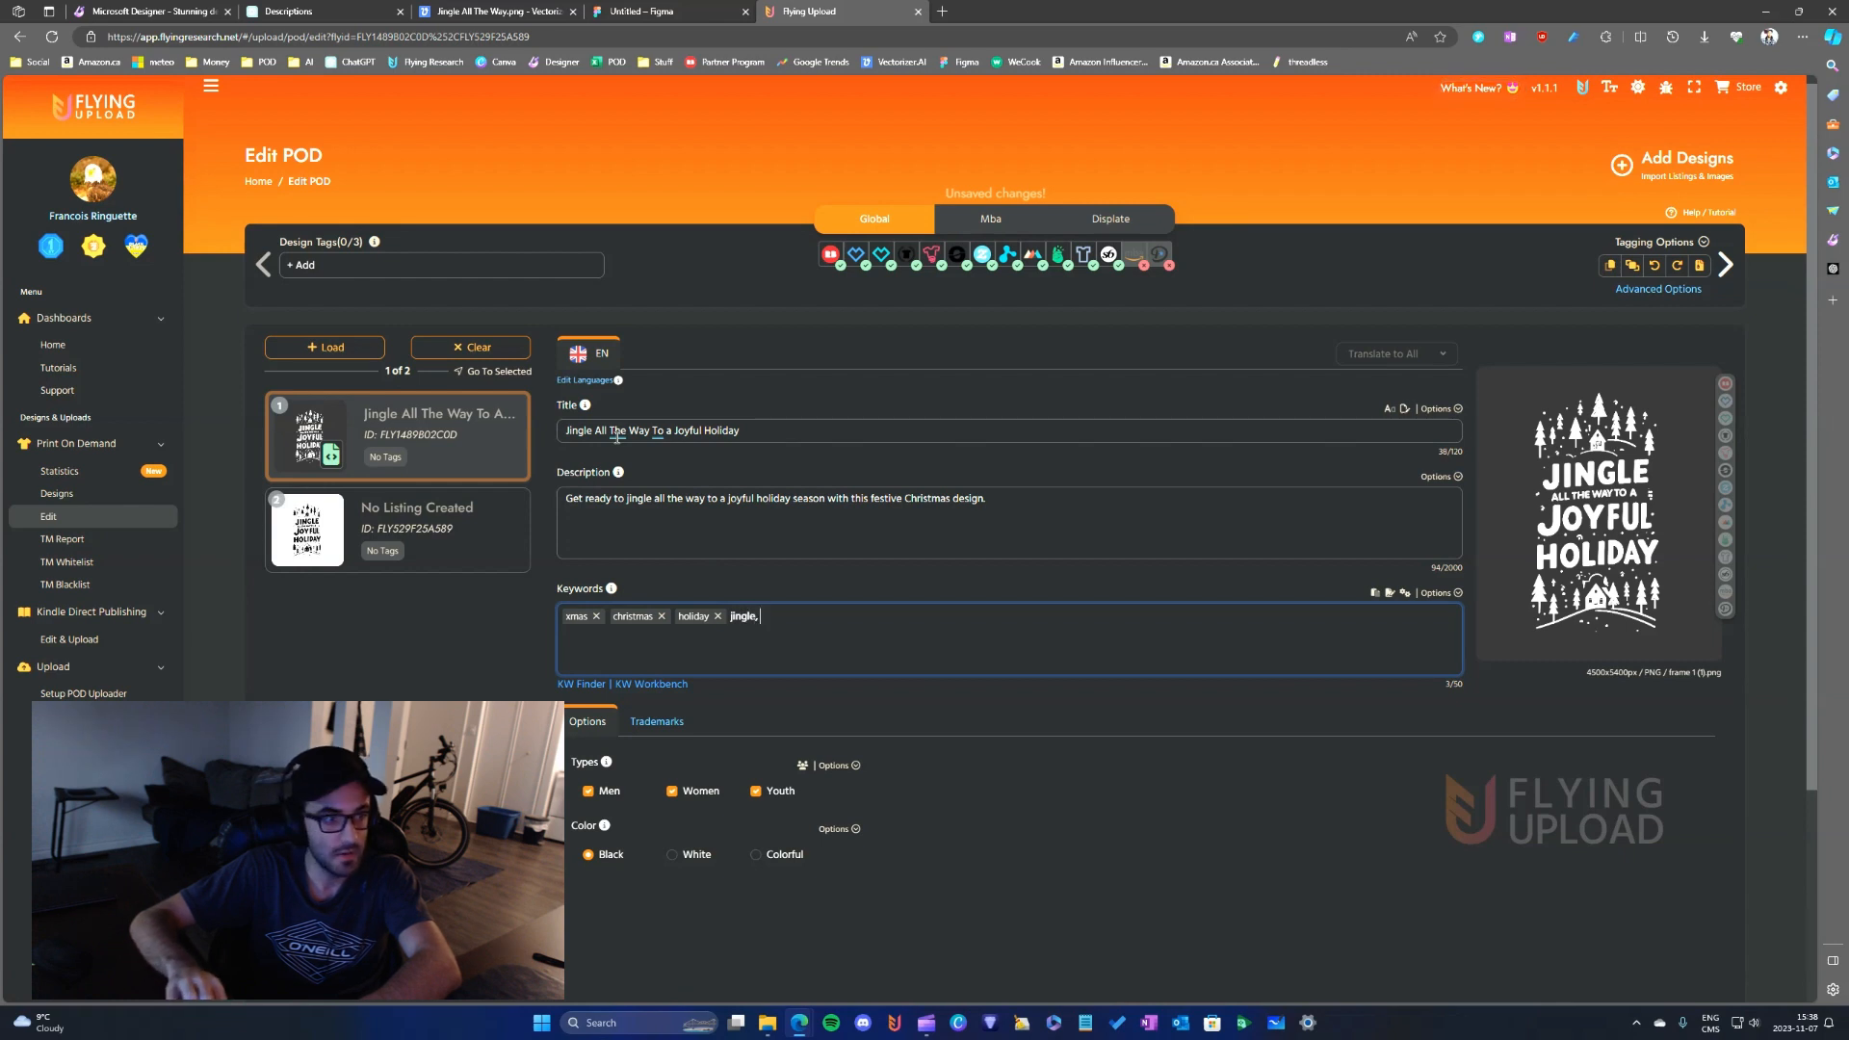
pyautogui.write(' joy')
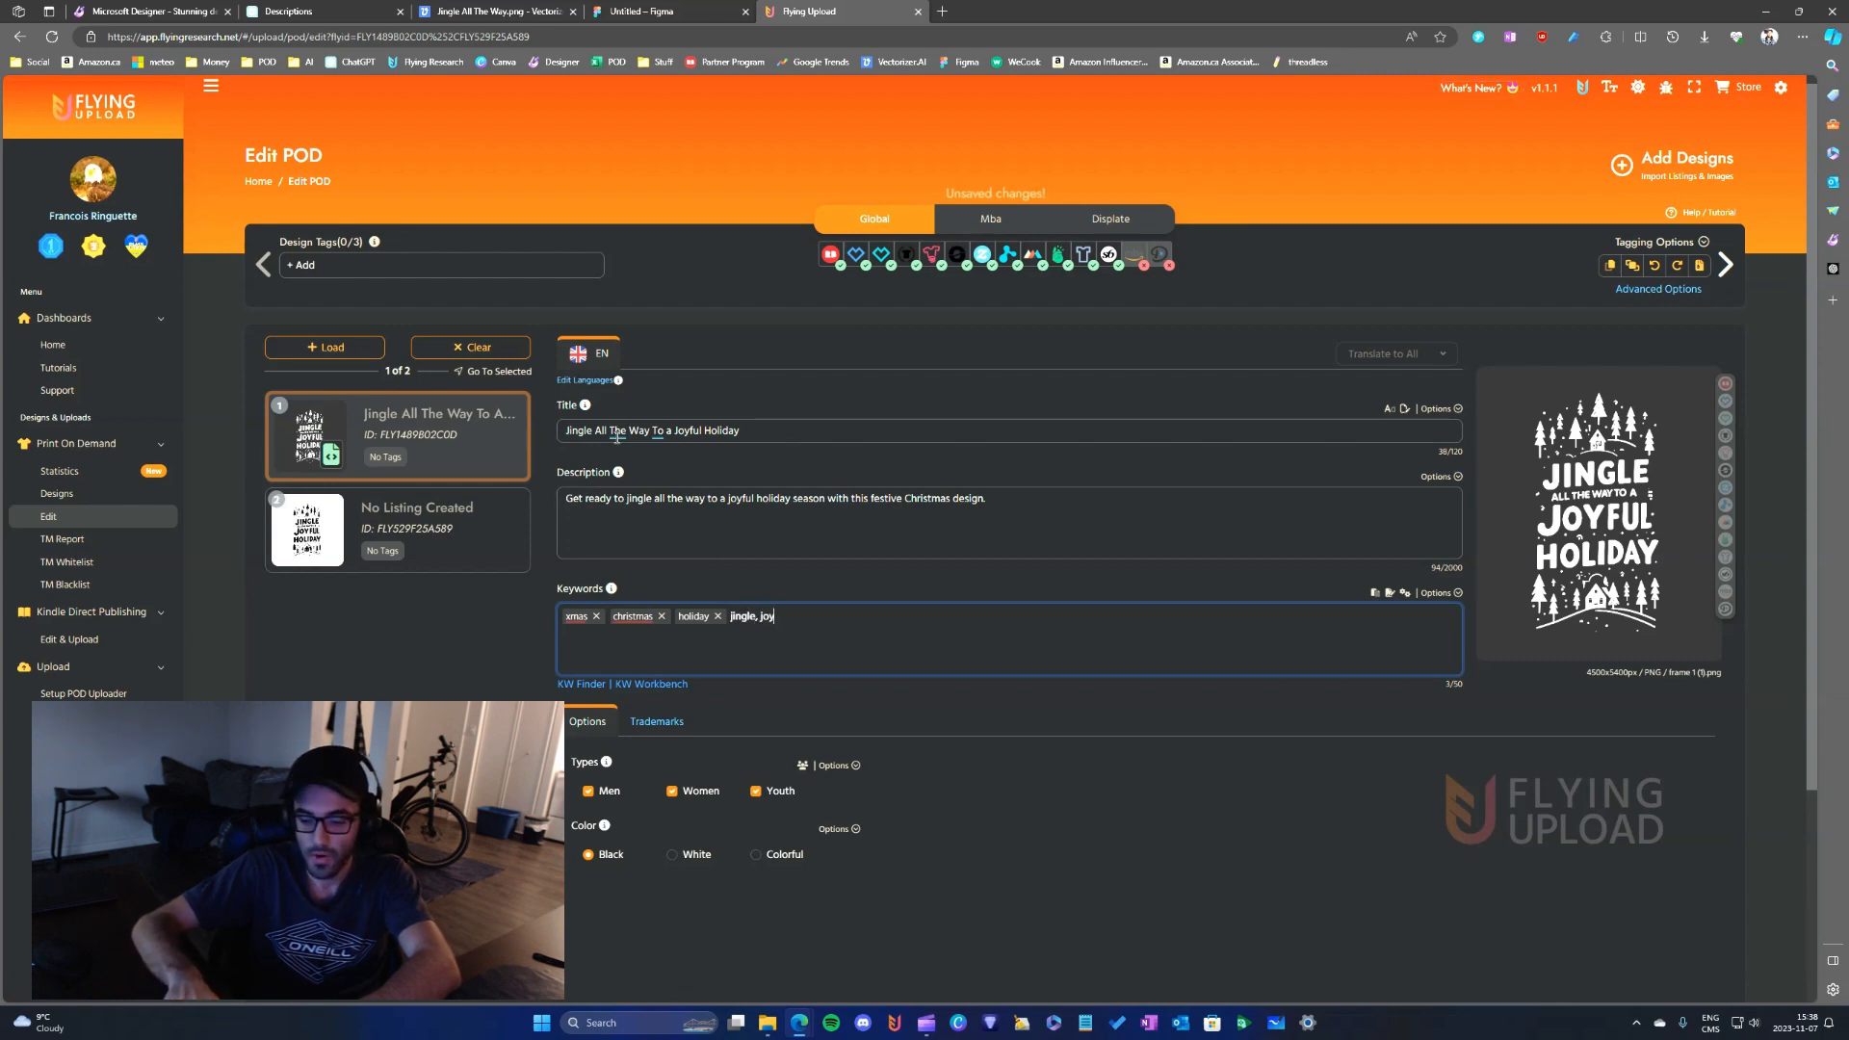
pyautogui.write('ful, joy')
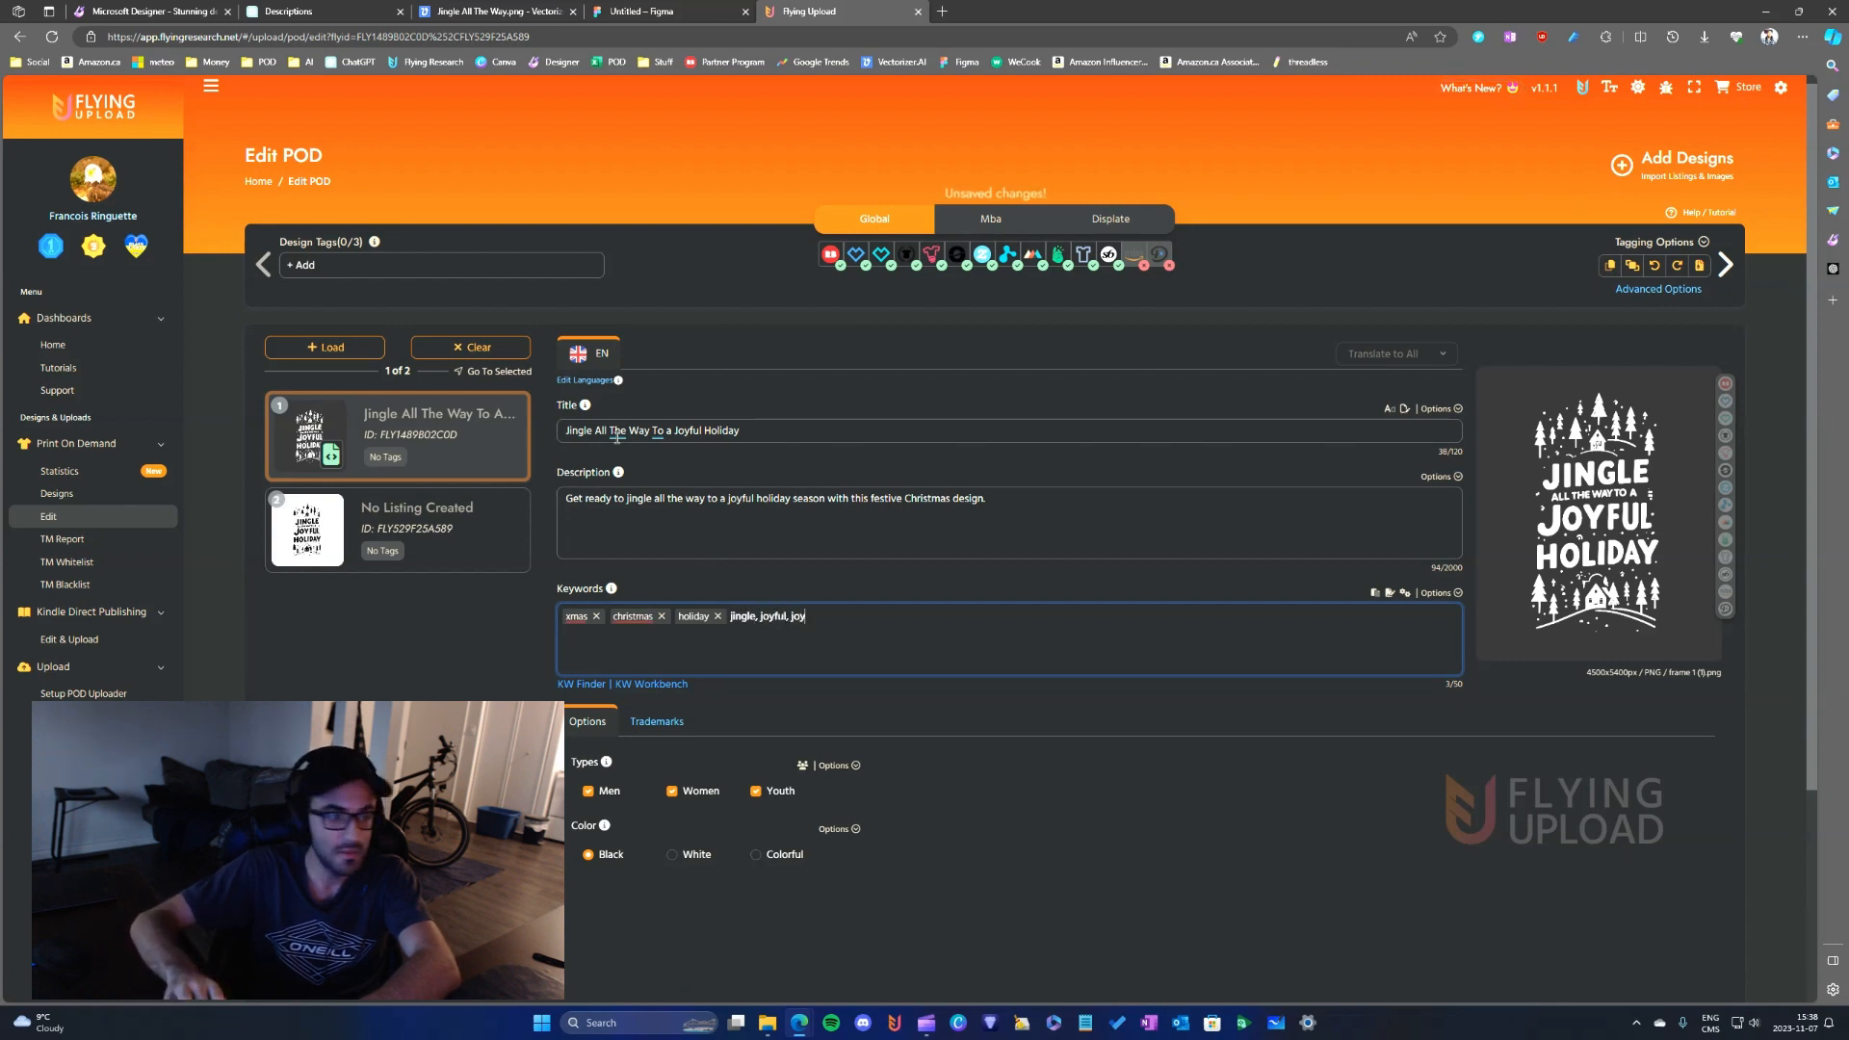
pyautogui.write(',')
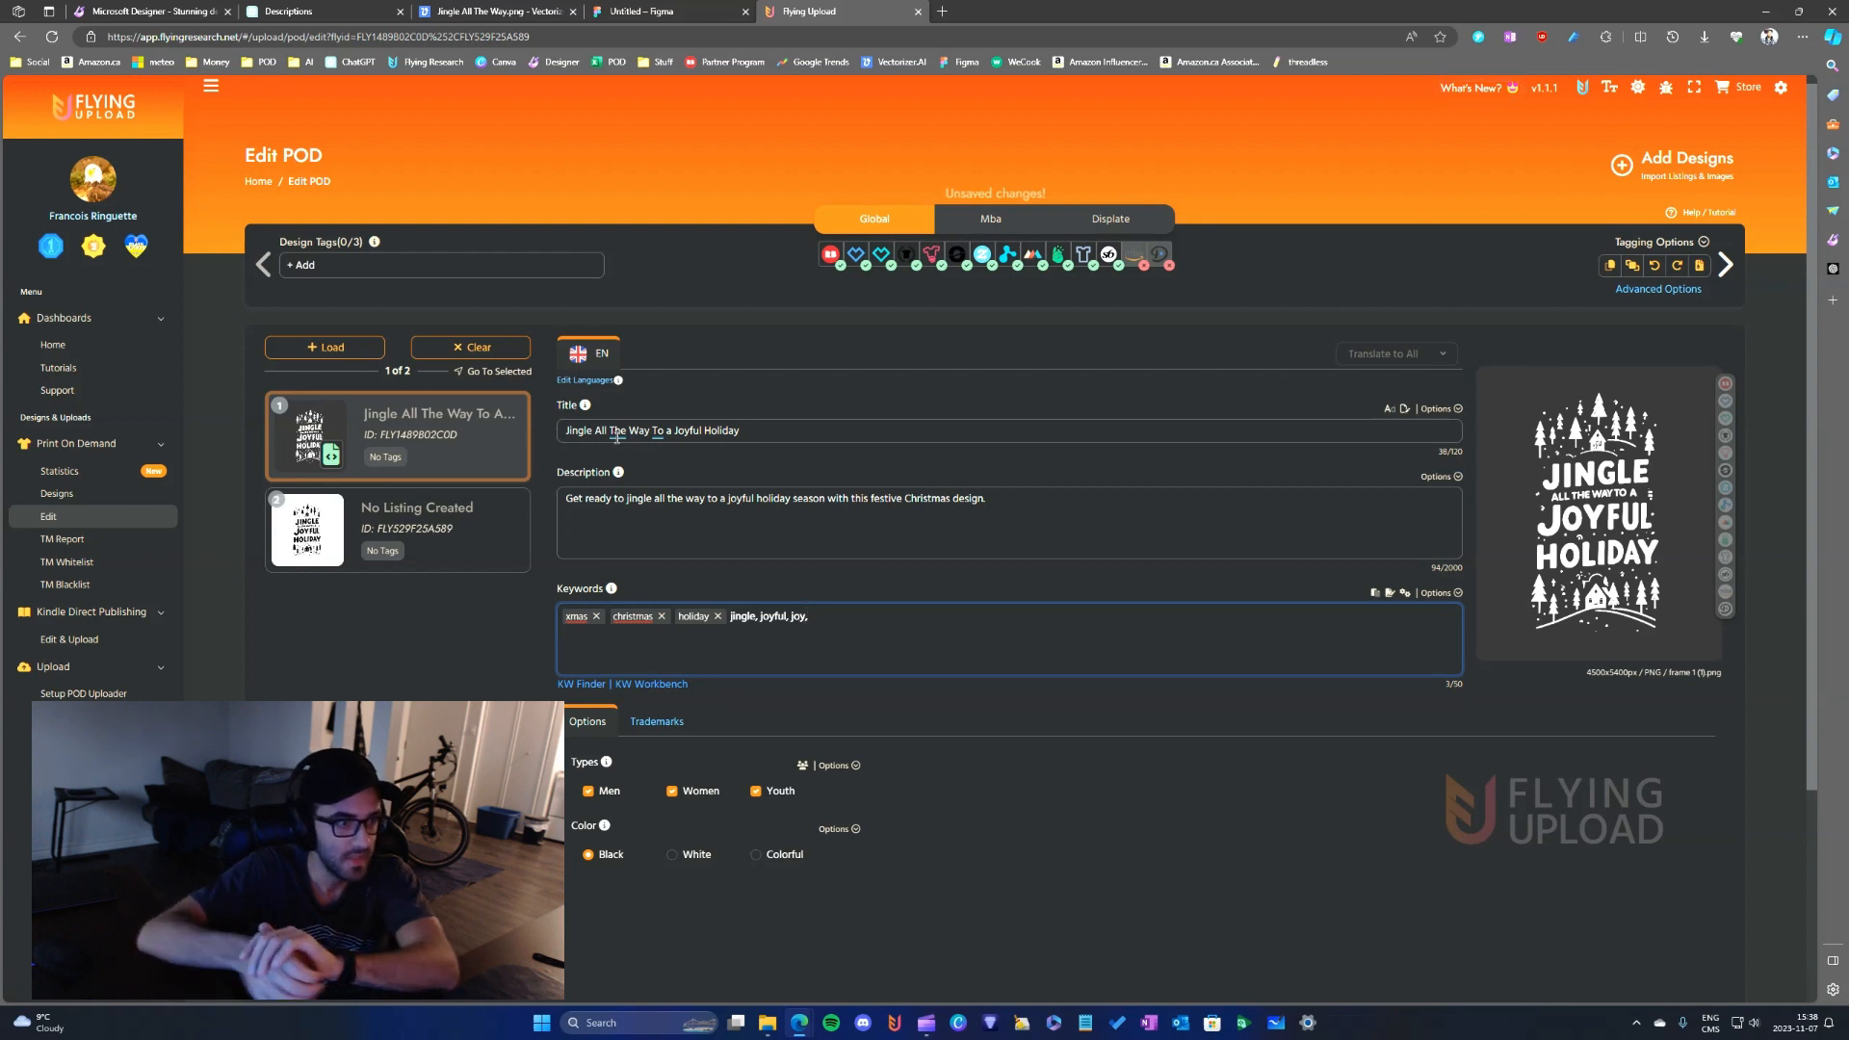
pyautogui.press('Return')
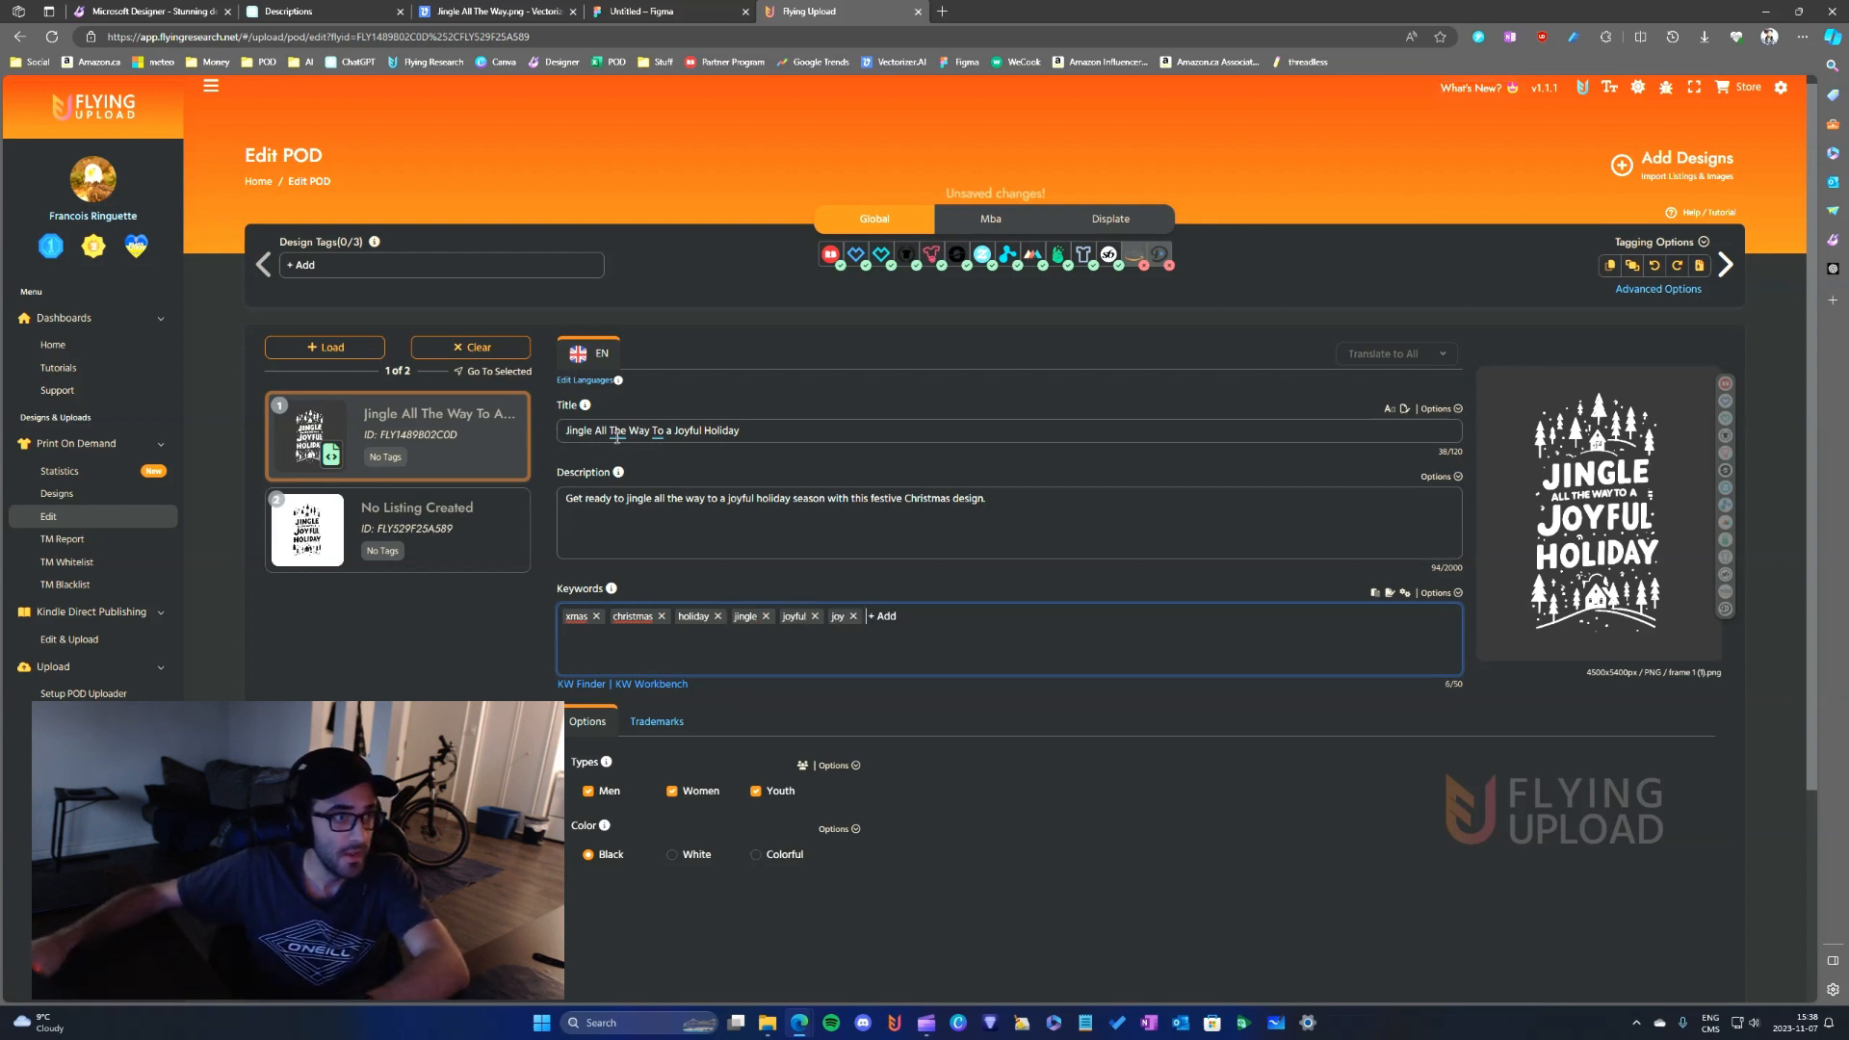
# - Switch to the ChatGPT Descriptions chat, copy "celebration" from its Christmas SEO keywords and add it to the Flying Upload listing's keywords
pyautogui.click(302, 11)
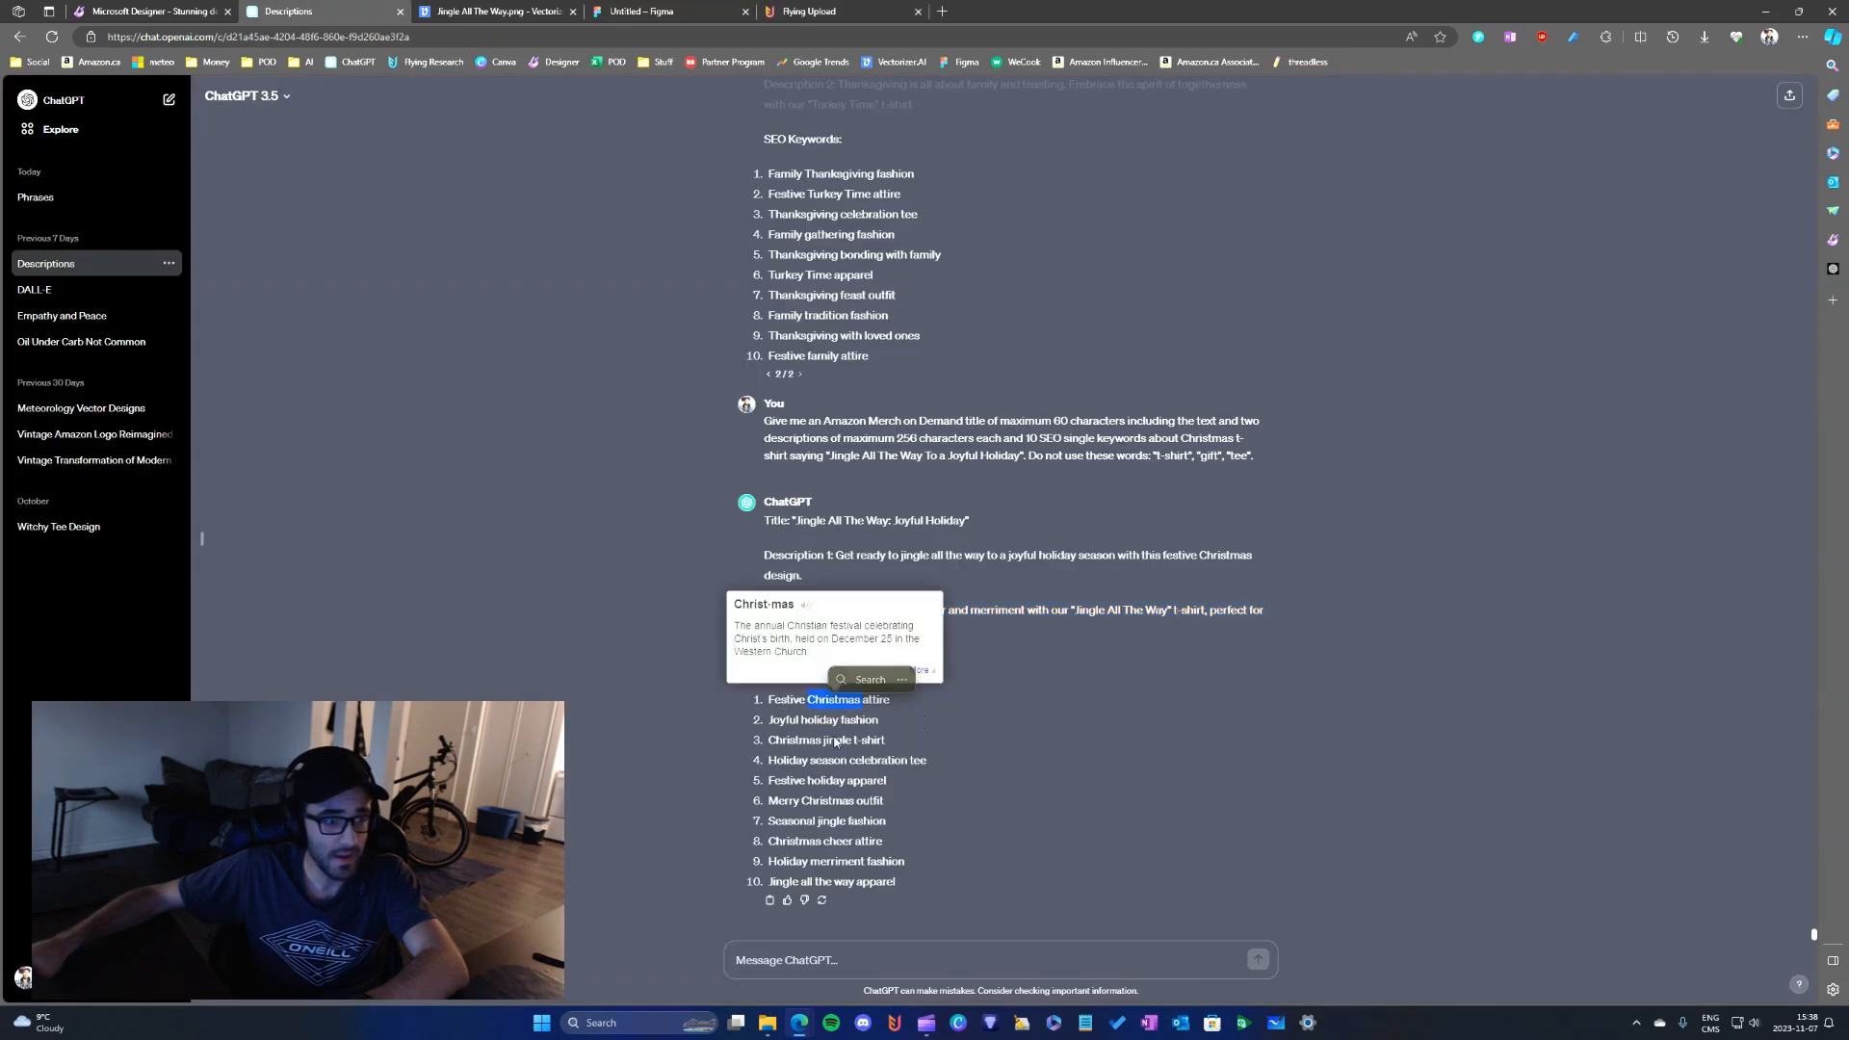
pyautogui.click(925, 719)
pyautogui.doubleClick(794, 699)
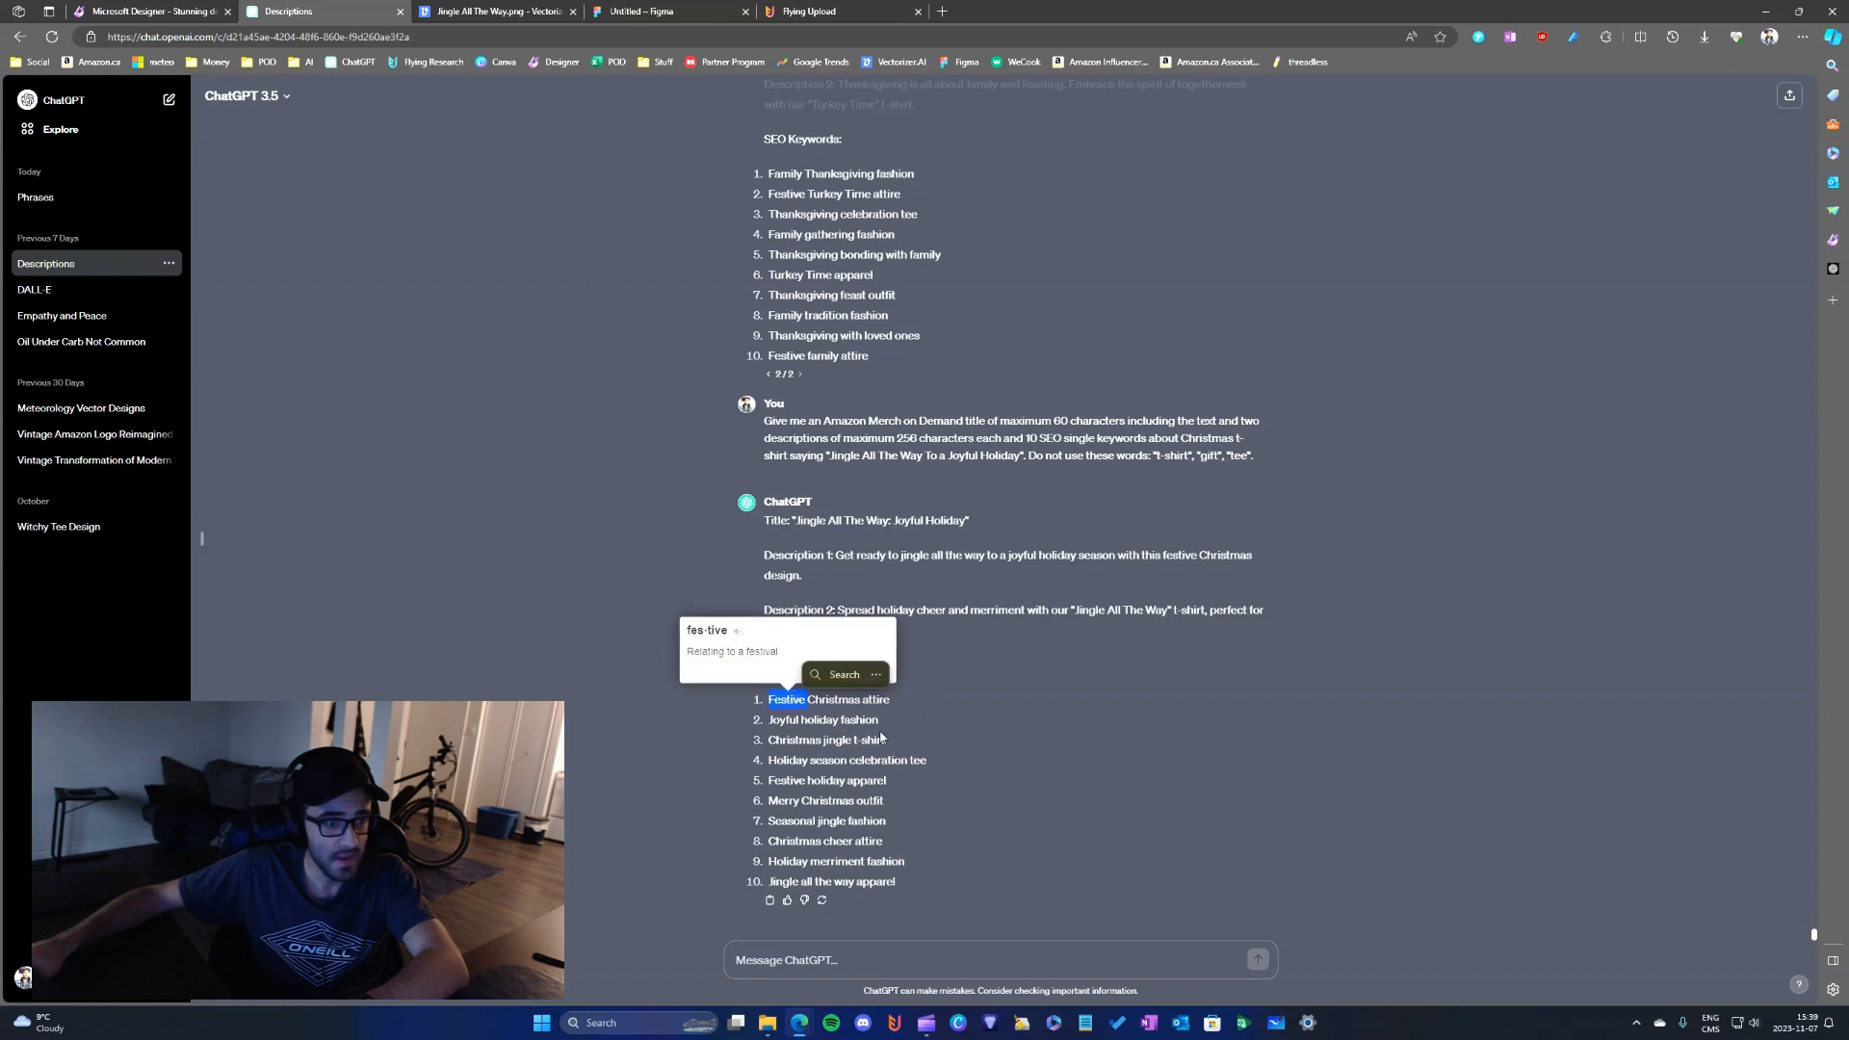
pyautogui.click(860, 737)
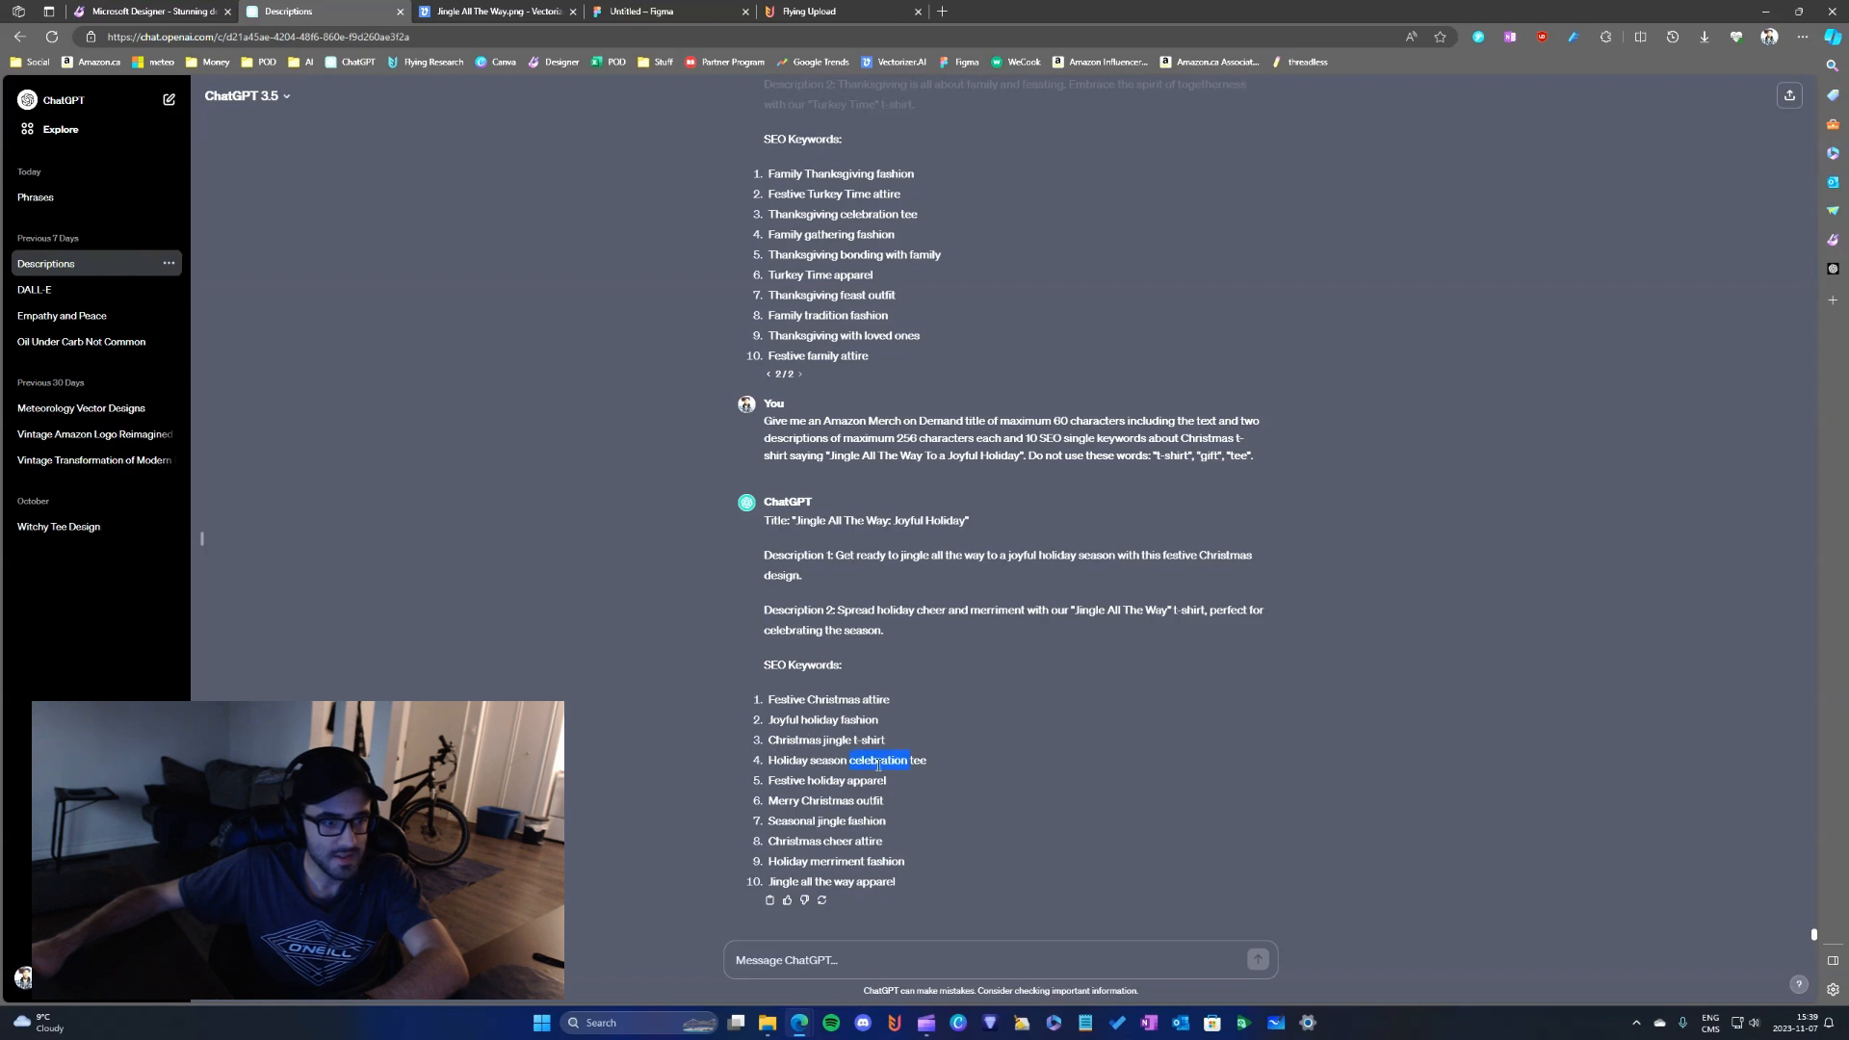
pyautogui.click(822, 776)
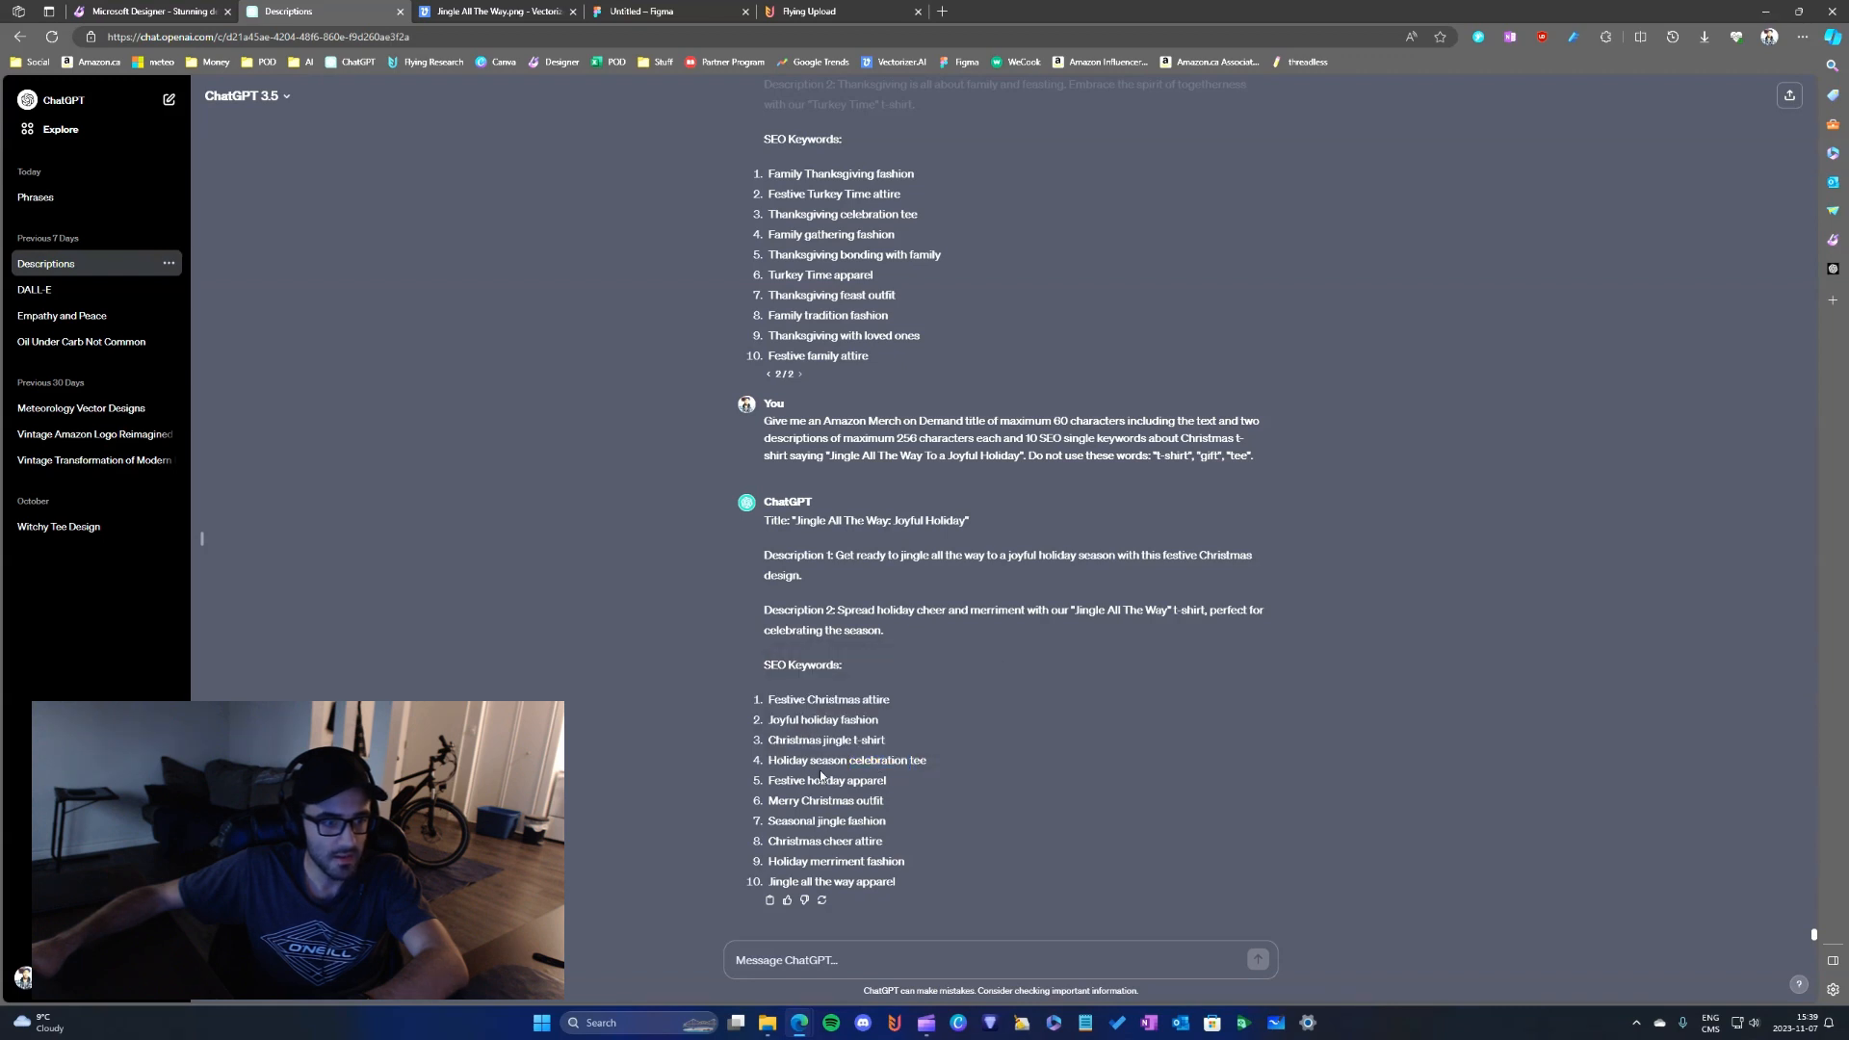
pyautogui.doubleClick(887, 761)
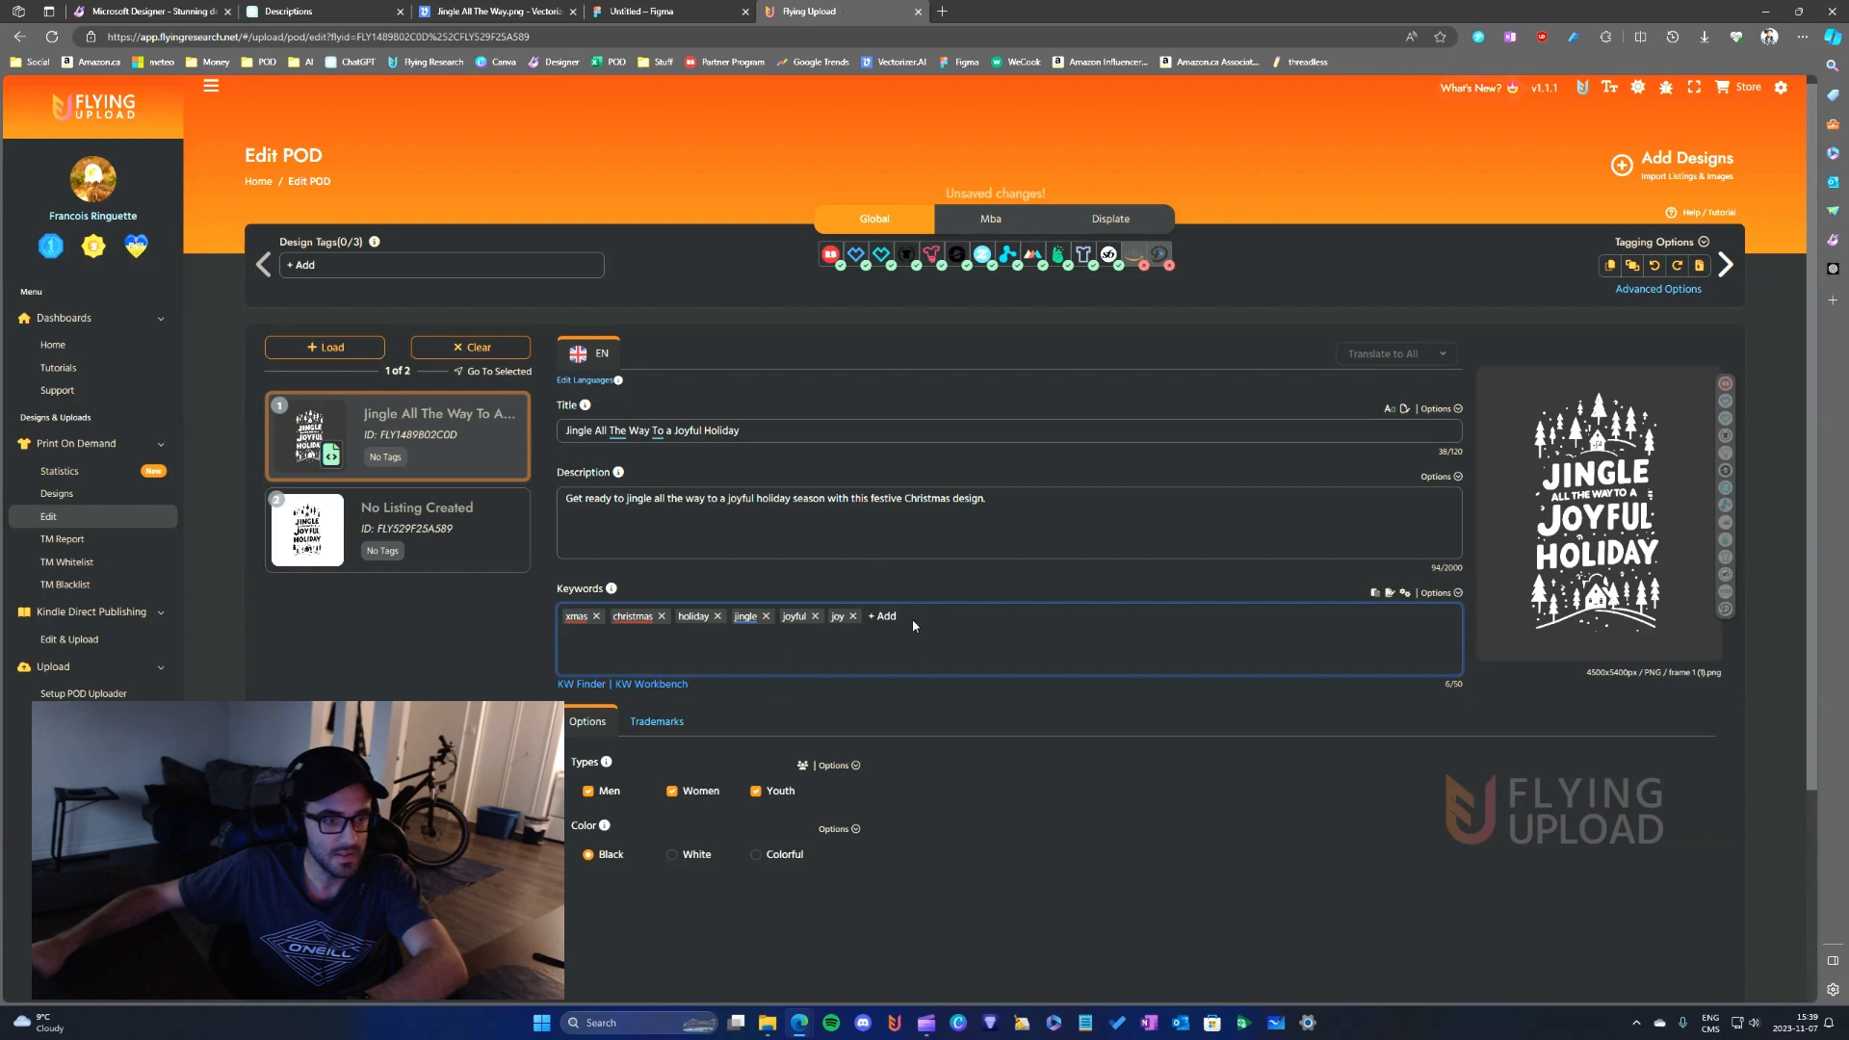
# - Copy "Festive" from ChatGPT's Christmas SEO keywords into the Flying Upload listing's keywords, and add "merry" as well
pyautogui.click(289, 11)
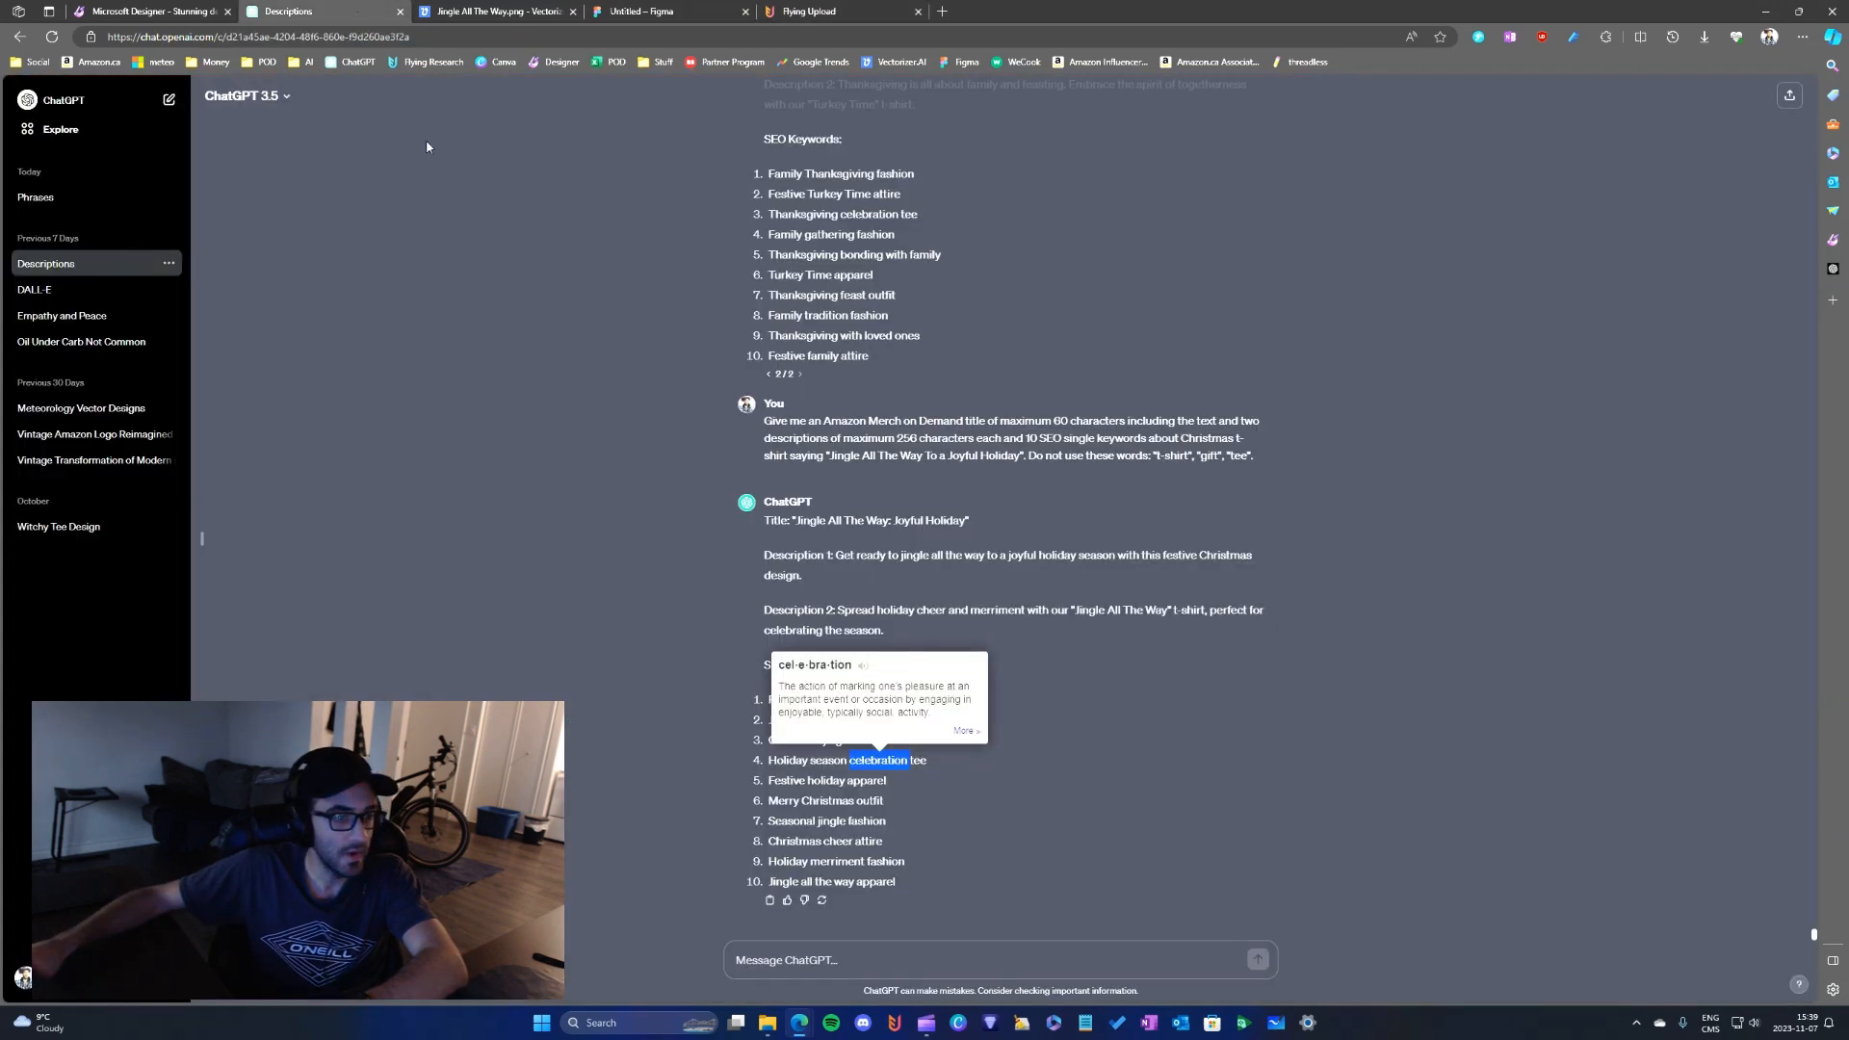
pyautogui.doubleClick(796, 781)
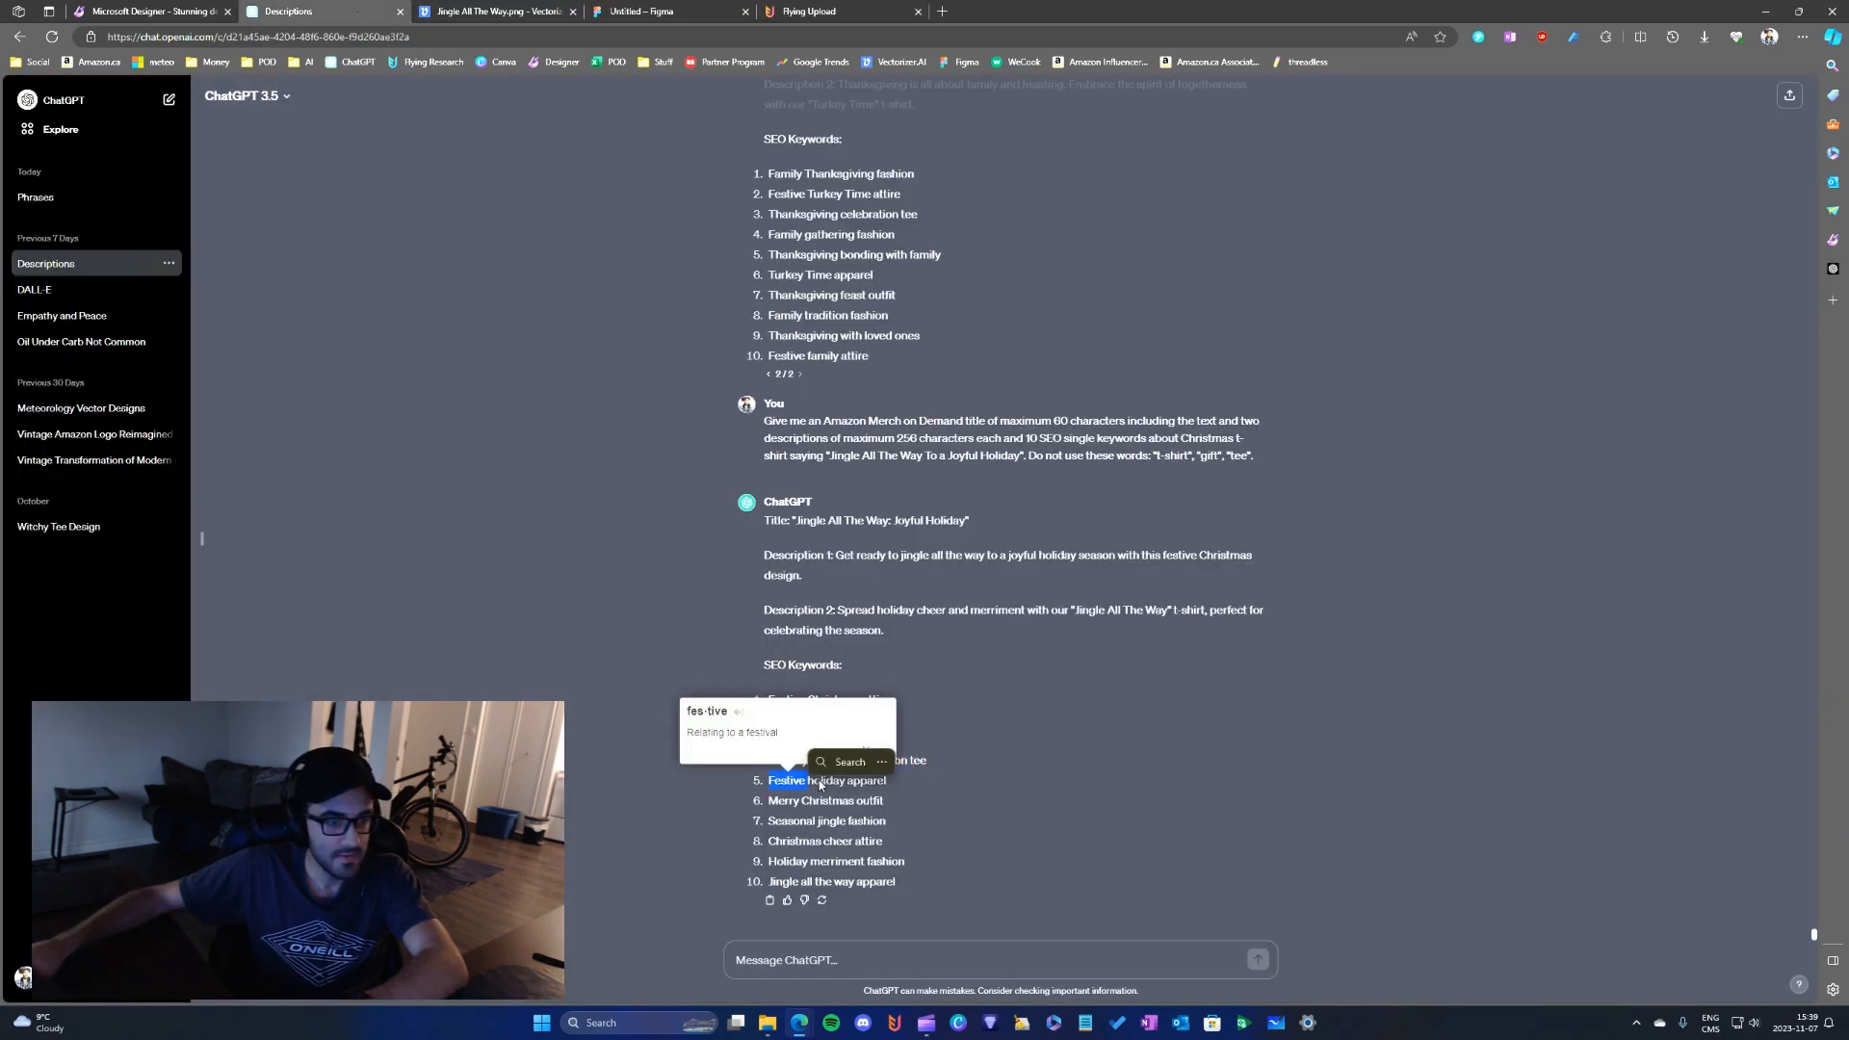
pyautogui.click(814, 781)
pyautogui.doubleClick(780, 776)
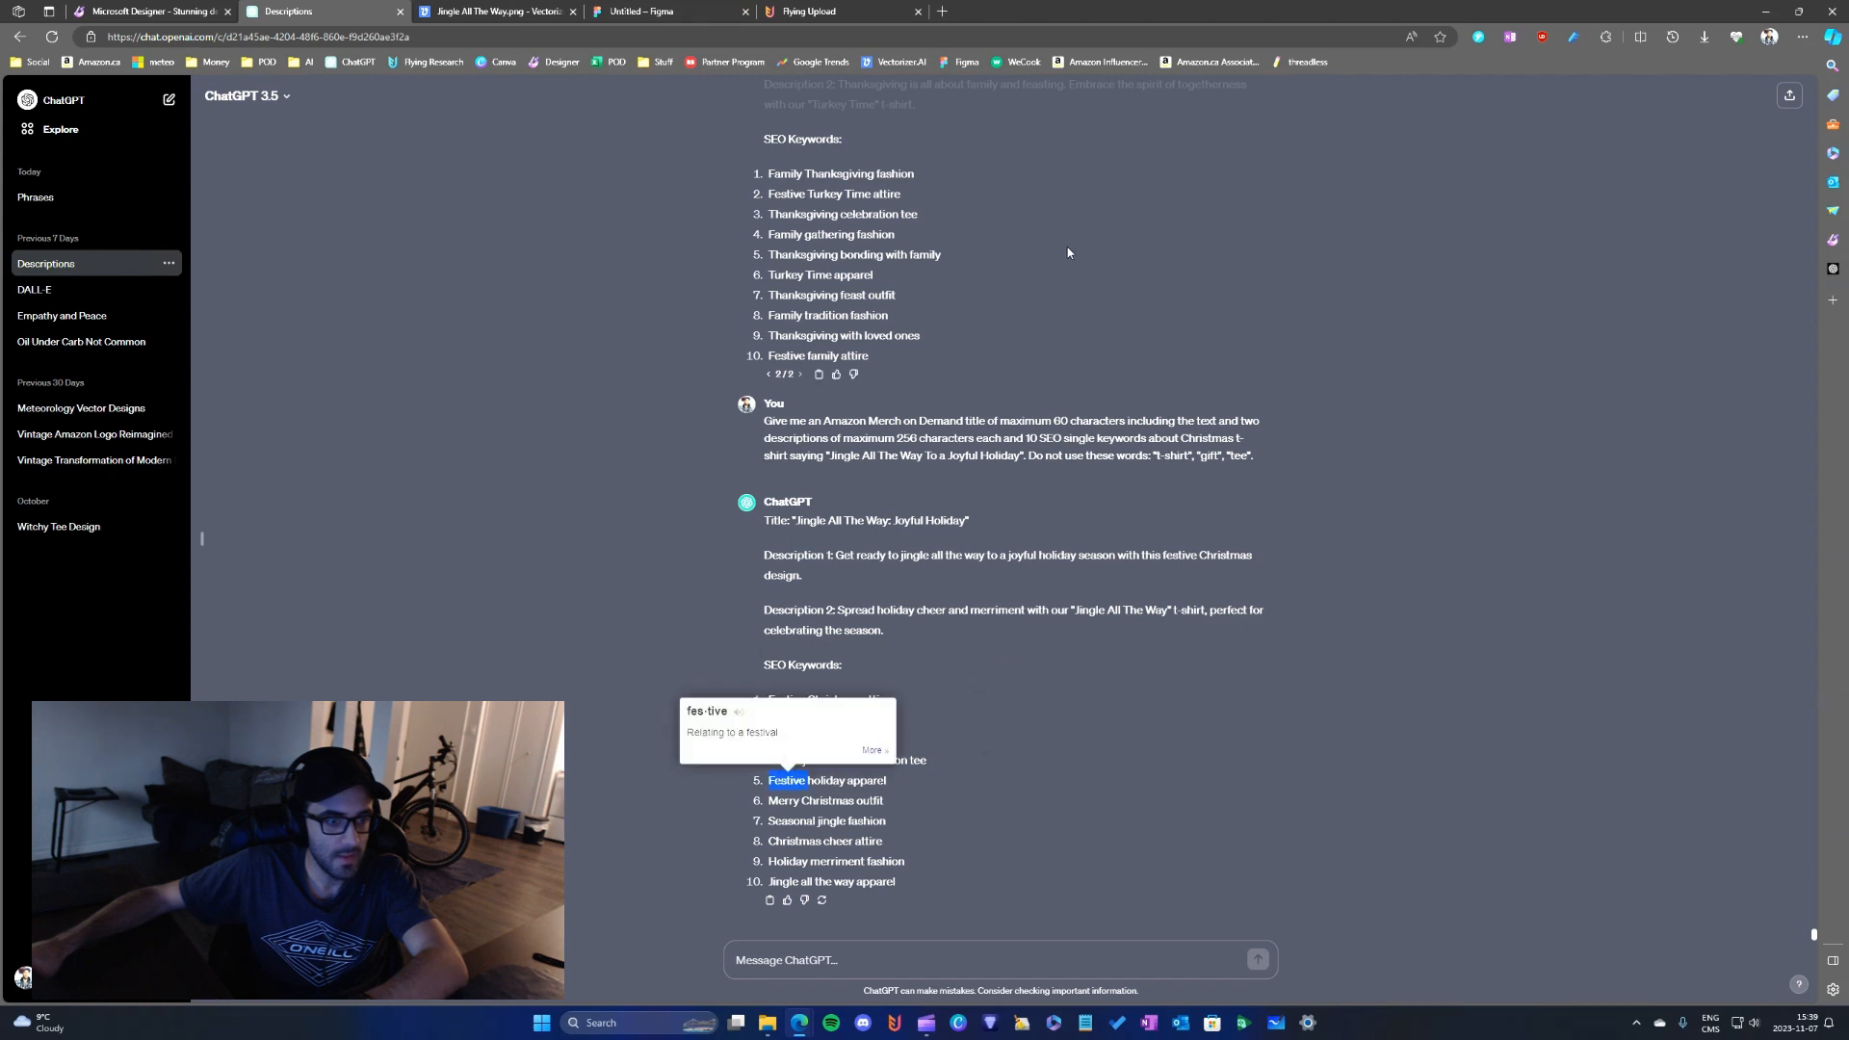
pyautogui.click(828, 12)
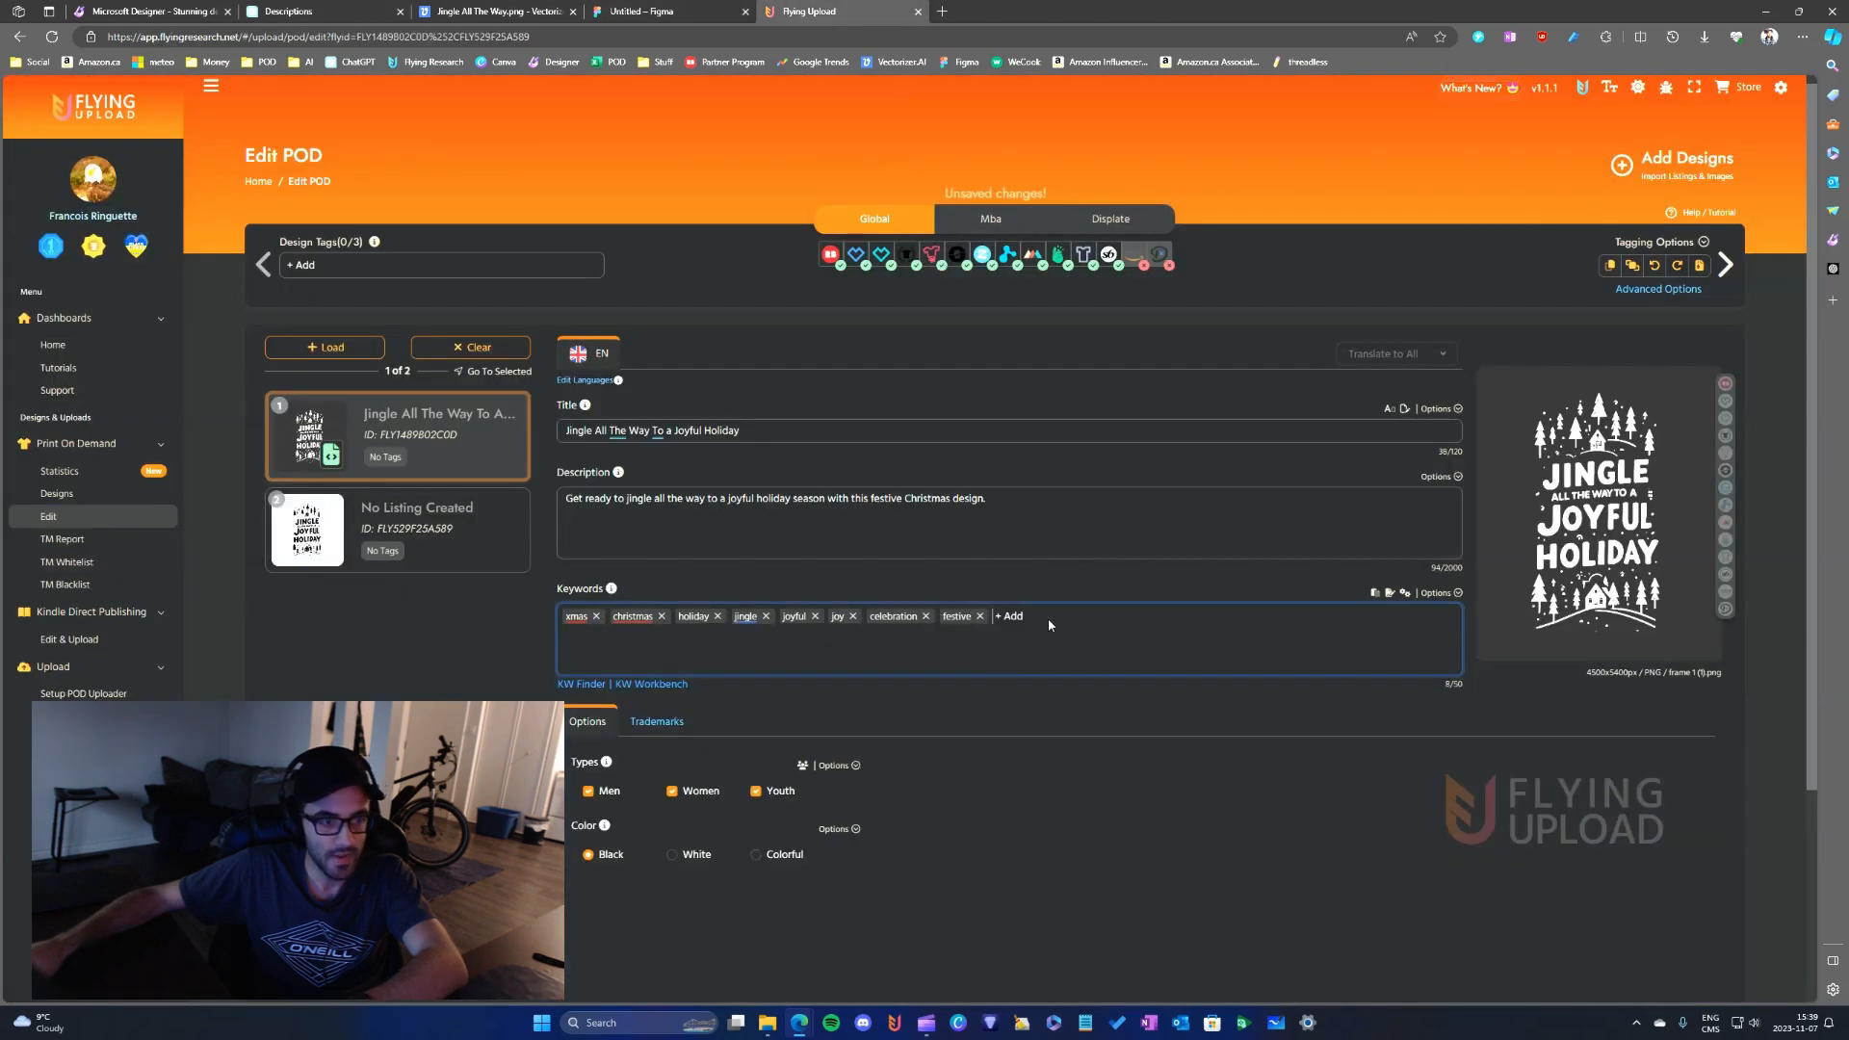
pyautogui.write('merry,')
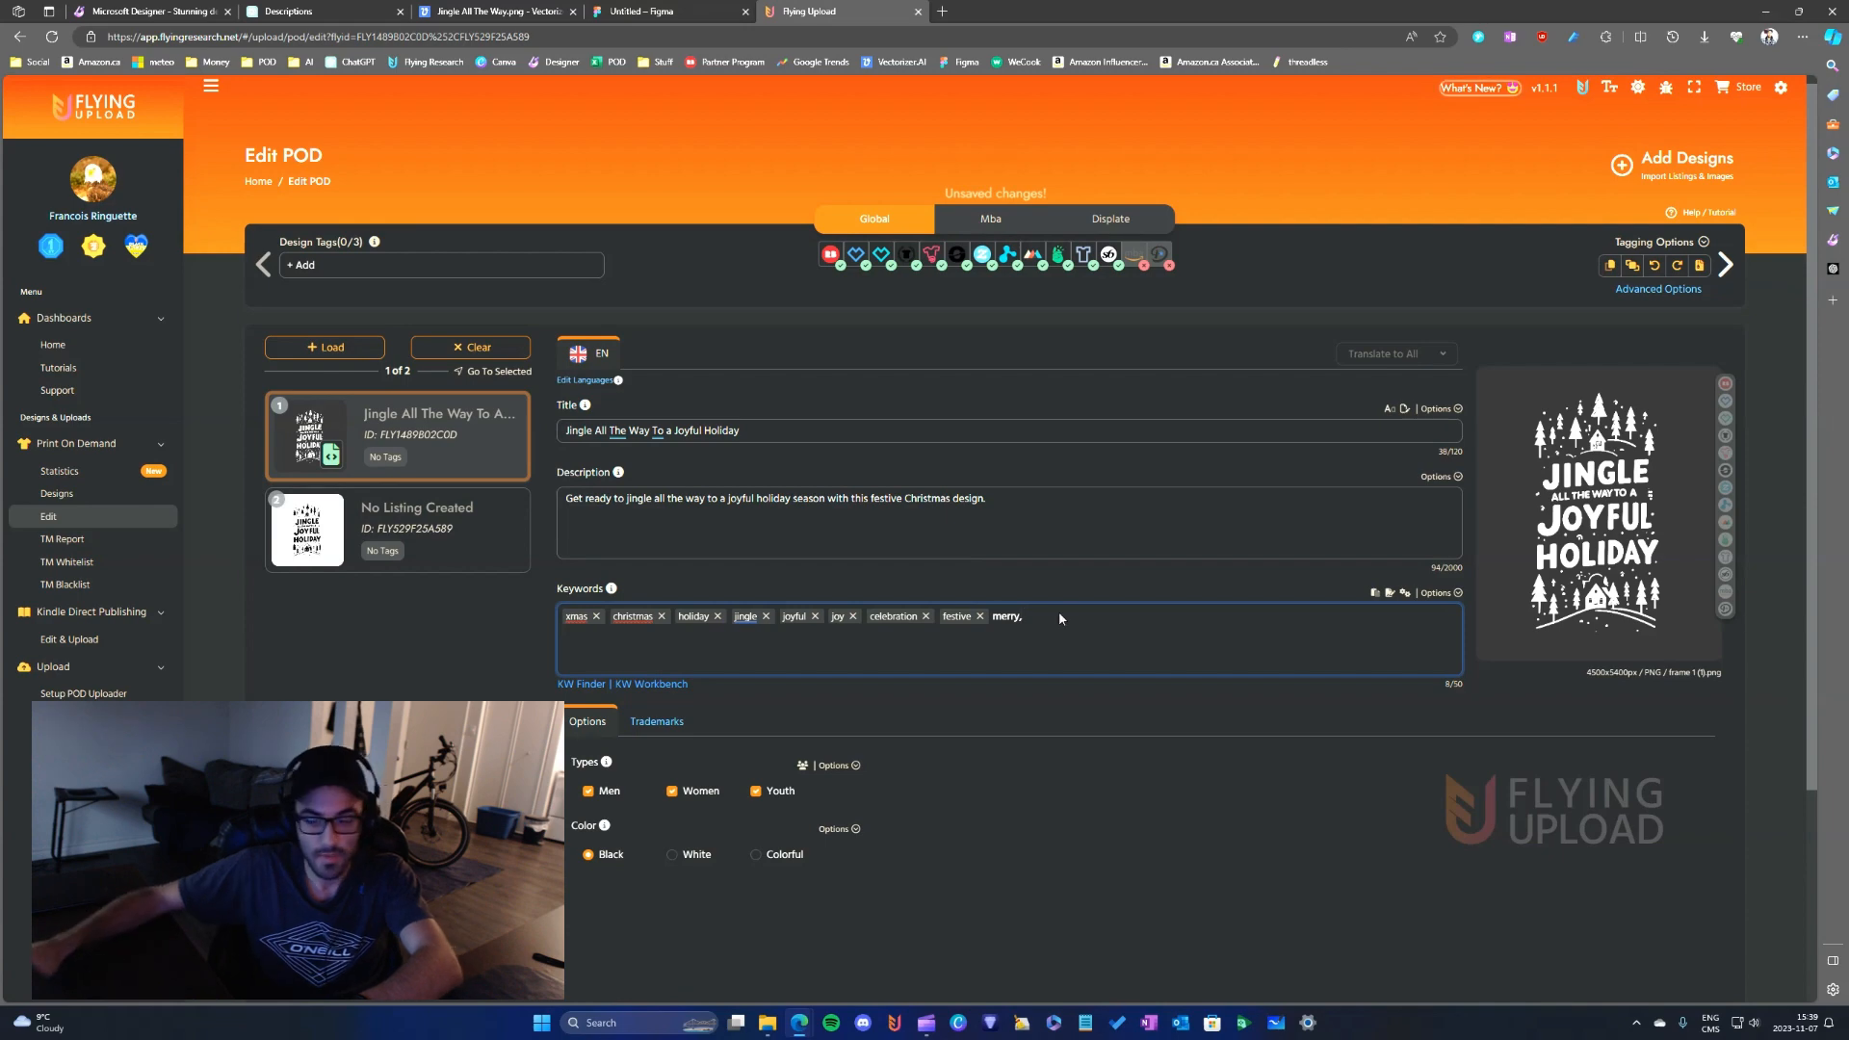
pyautogui.press('Return')
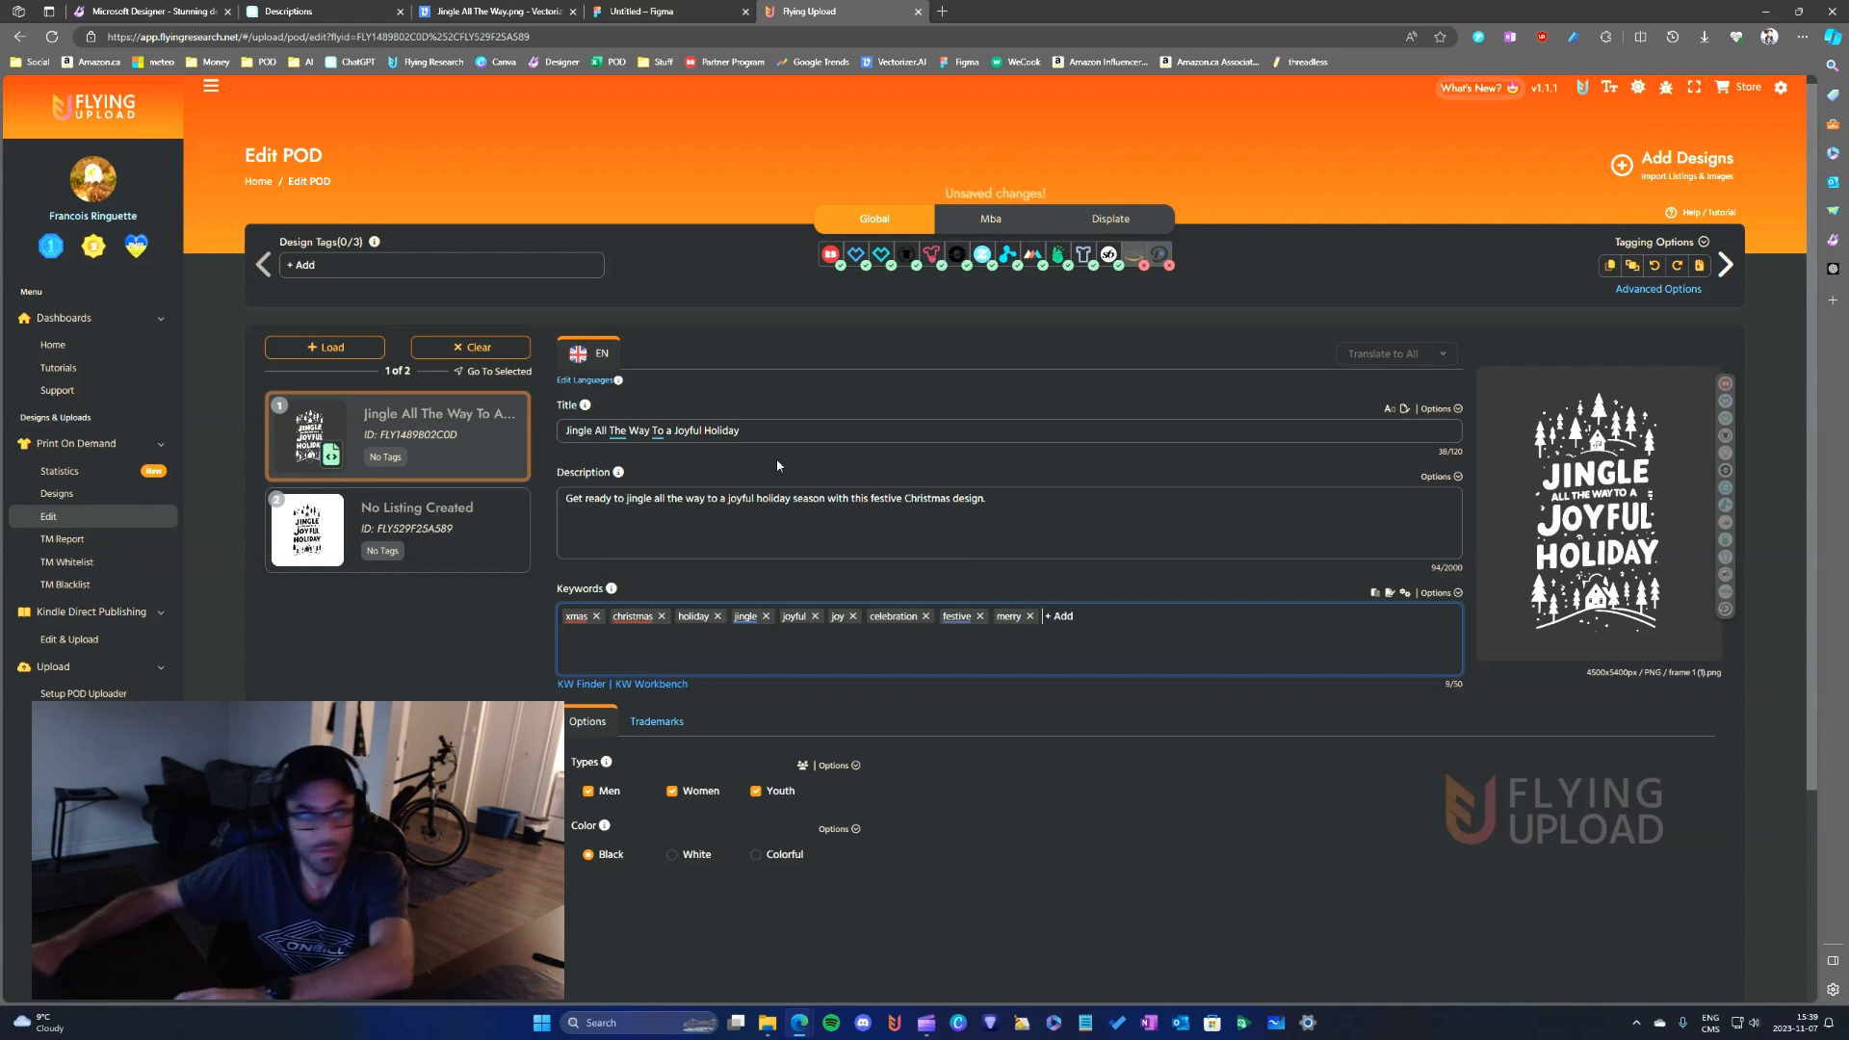
# - Copy "cheer" from the SEO keywords in the ChatGPT Descriptions chat and add it to the Flying Upload listing's keywords
pyautogui.click(328, 10)
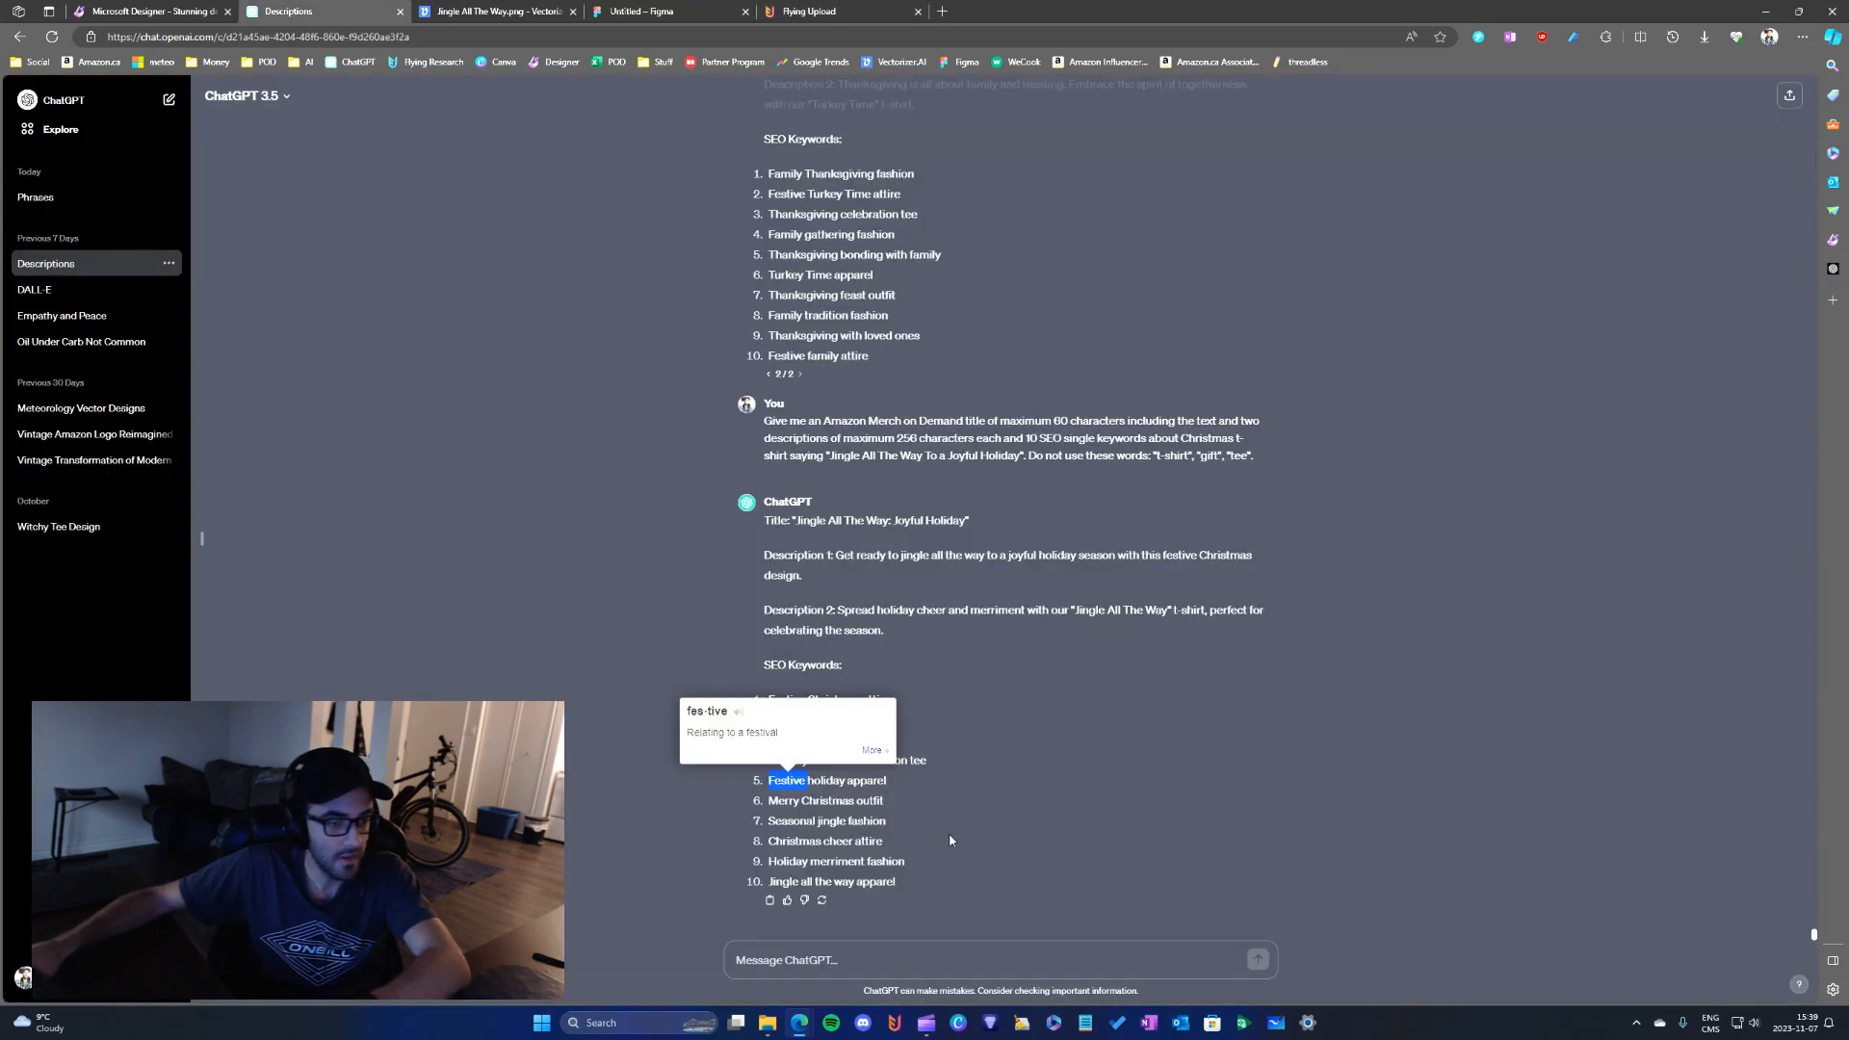
pyautogui.click(819, 818)
pyautogui.doubleClick(789, 840)
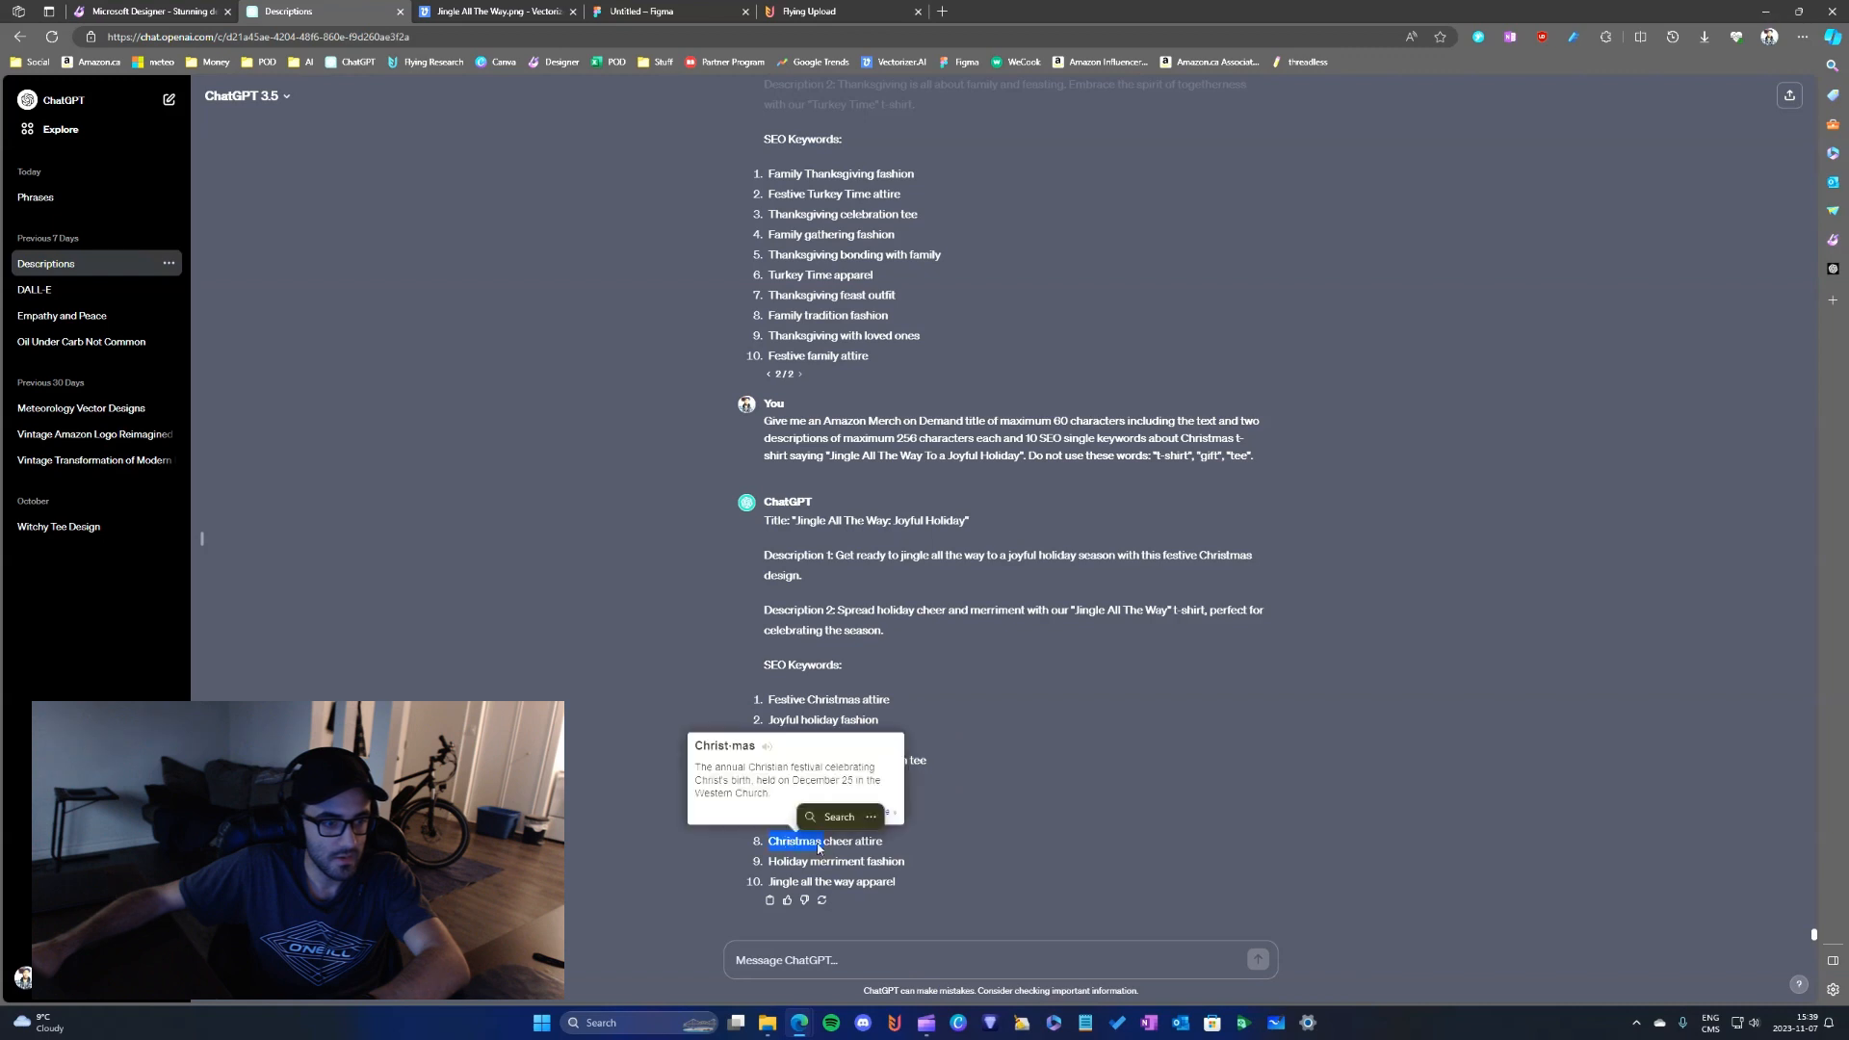
pyautogui.doubleClick(837, 841)
pyautogui.hotkey('ctrl', 'c')
pyautogui.click(853, 840)
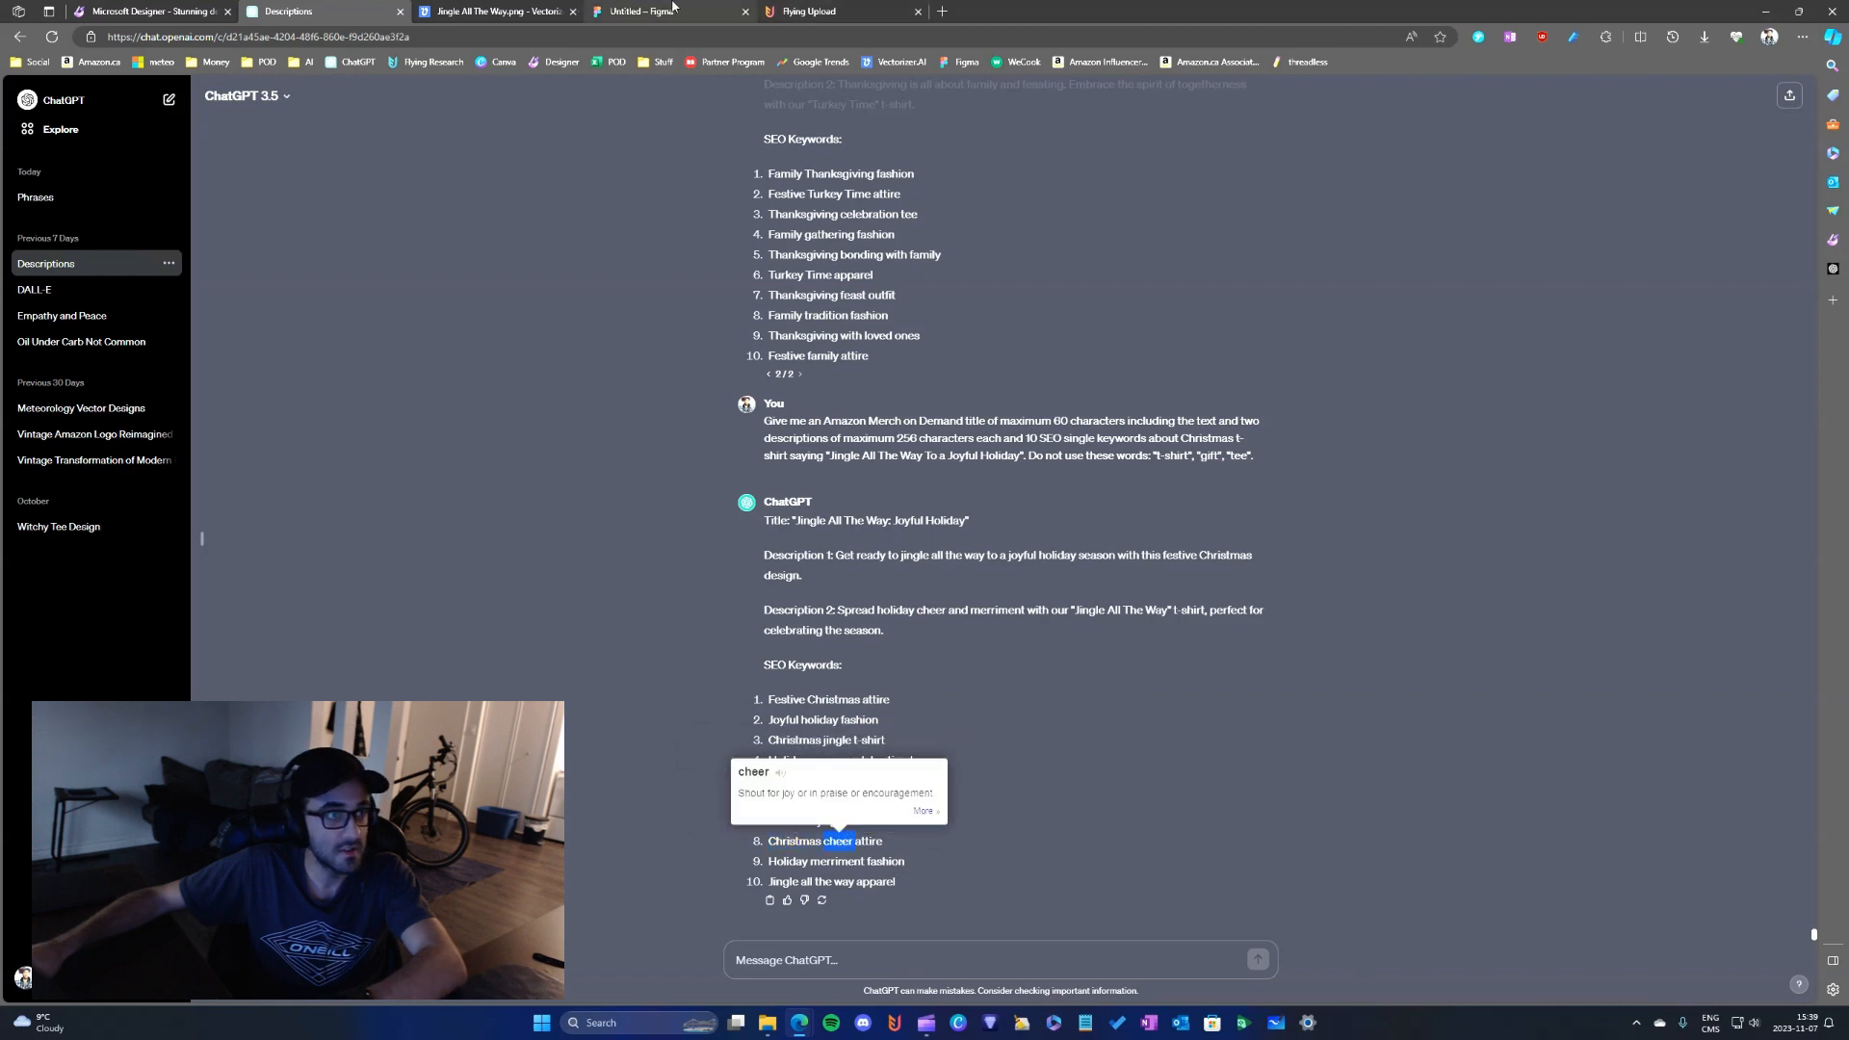
pyautogui.click(872, 11)
pyautogui.click(1063, 617)
pyautogui.hotkey('ctrl', 'v')
pyautogui.press('Return')
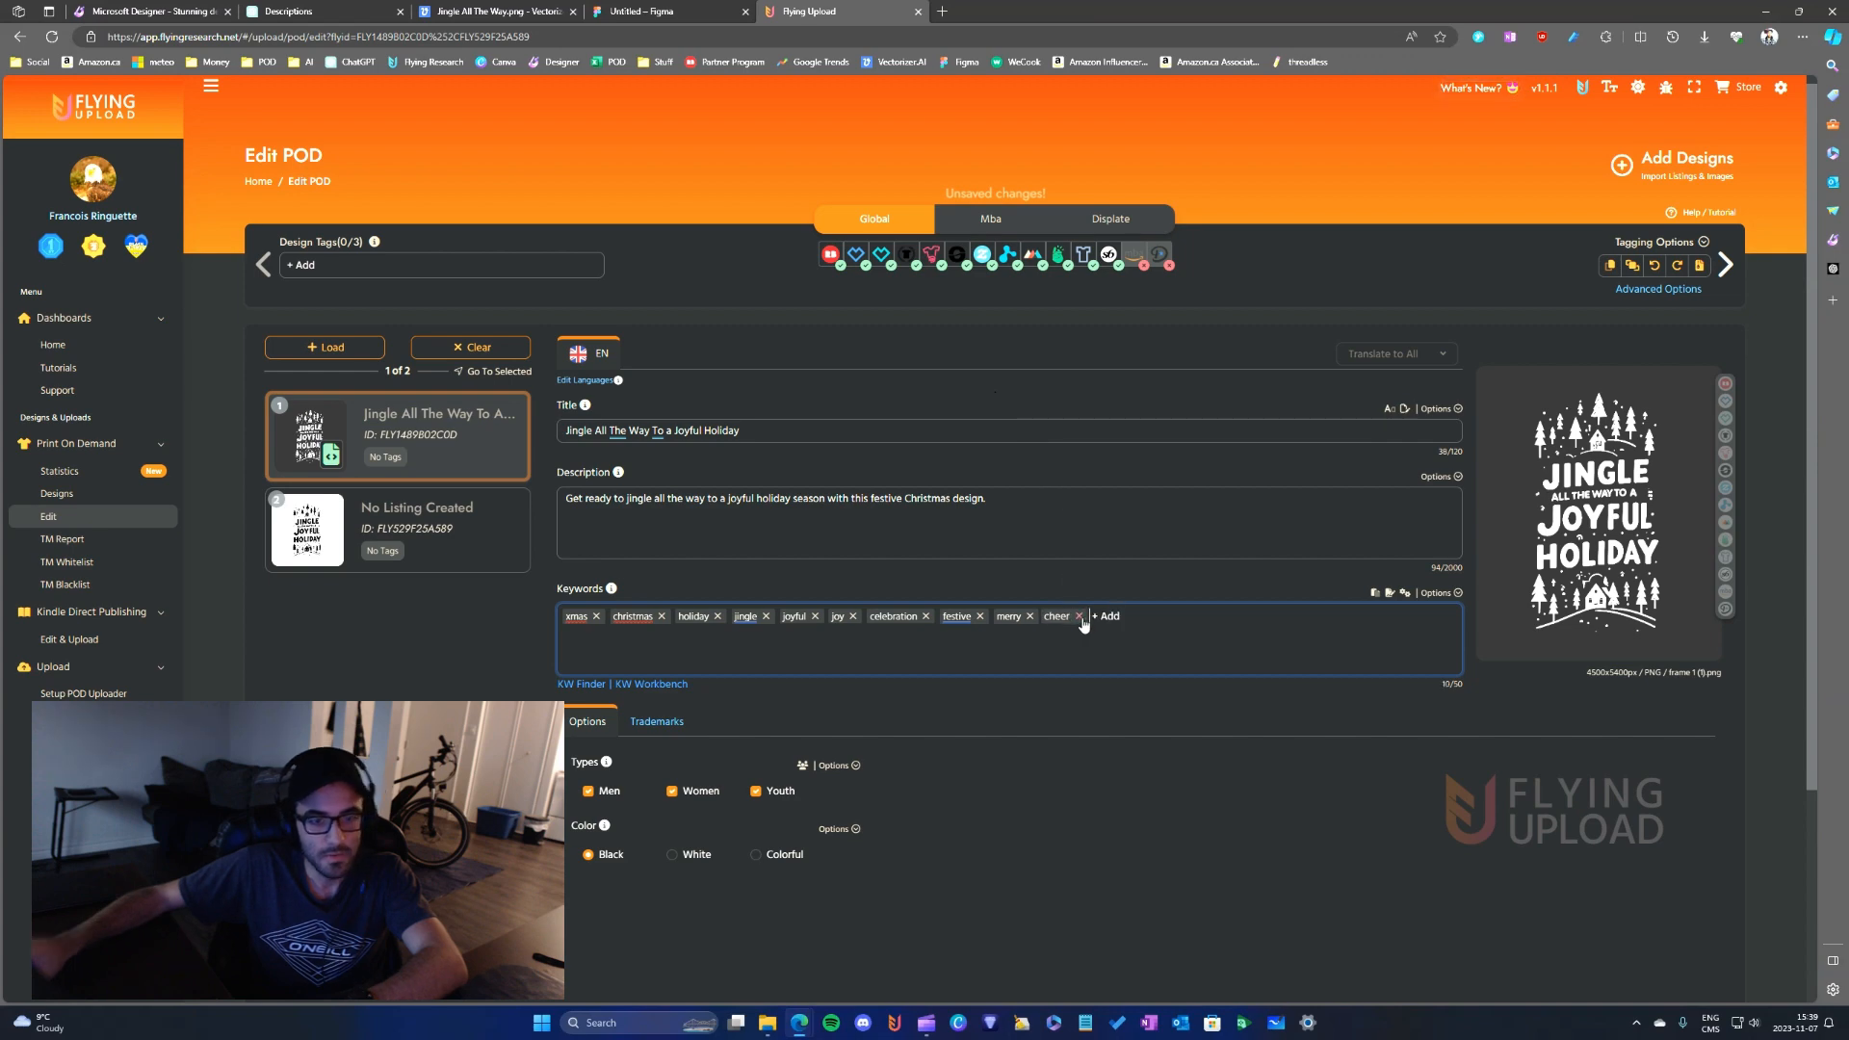
# - Copy "all the way" from the ChatGPT SEO keywords into the Flying Upload listing's keywords and save the listing
pyautogui.click(306, 9)
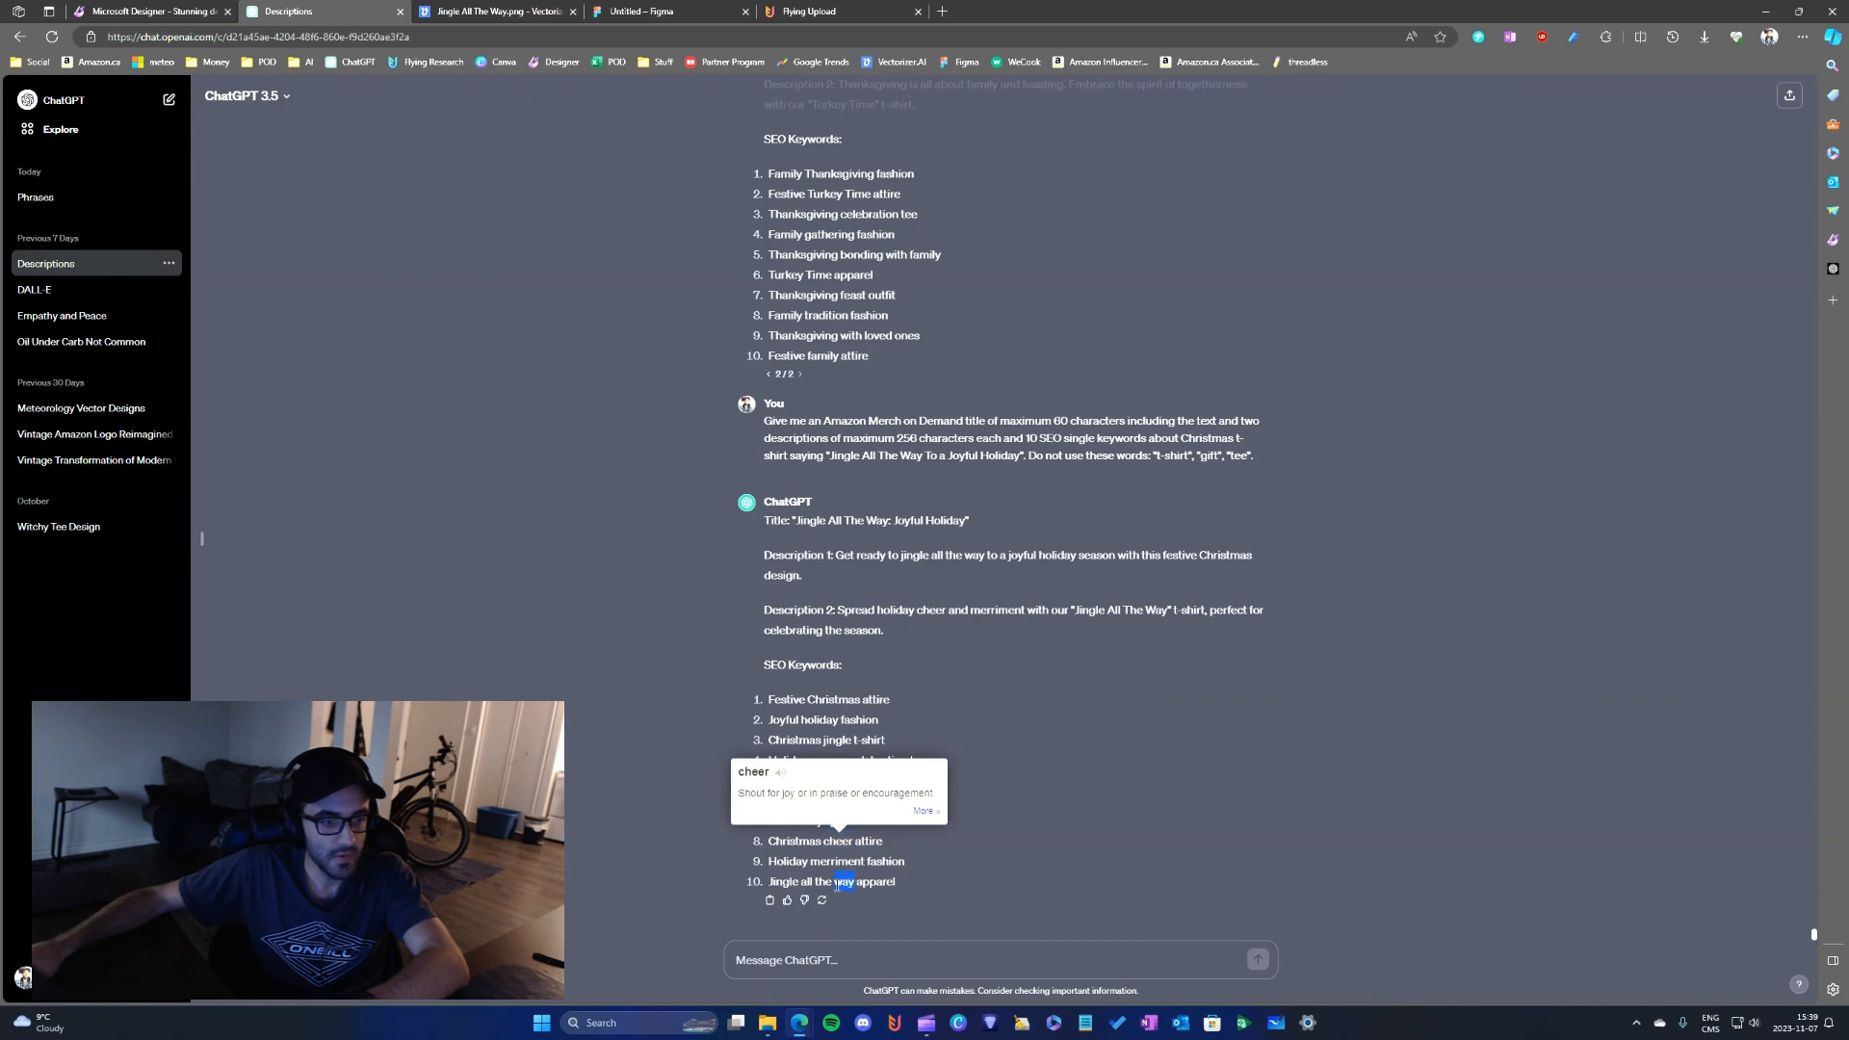
pyautogui.click(809, 11)
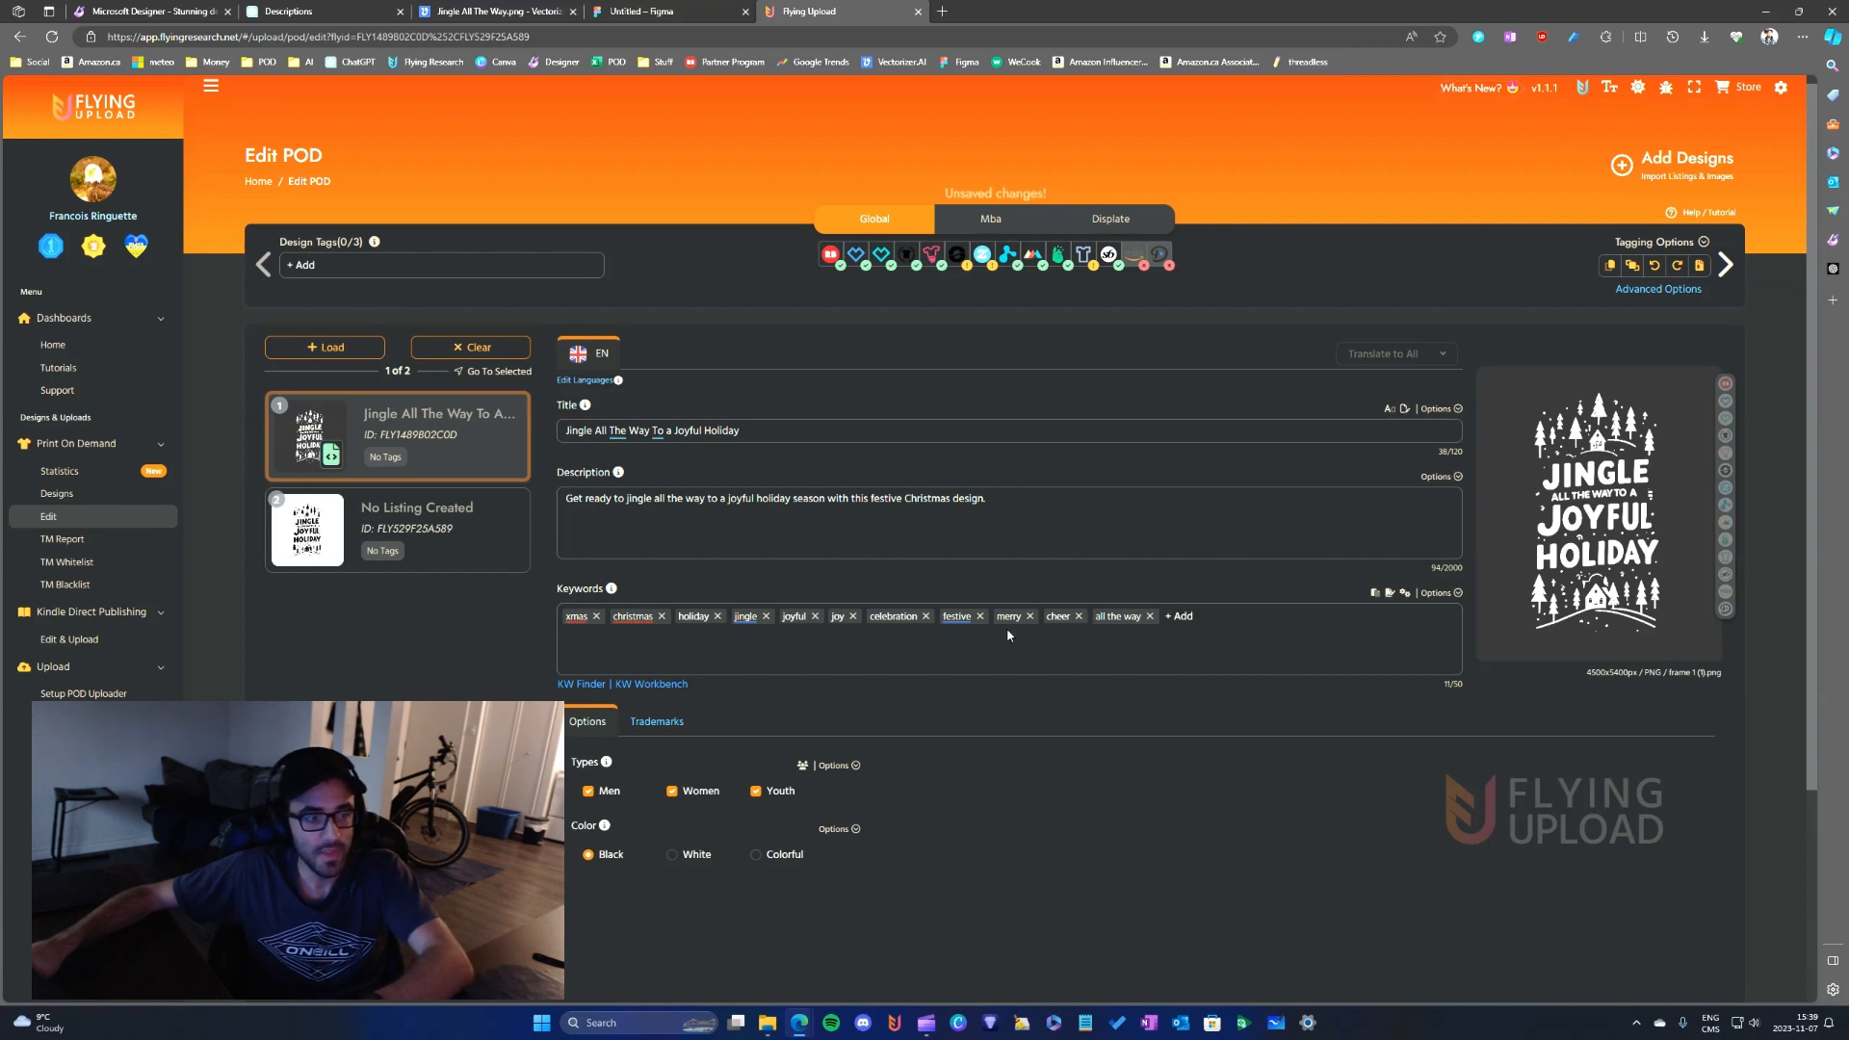
pyautogui.click(1230, 529)
pyautogui.hotkey('ctrl', 's')
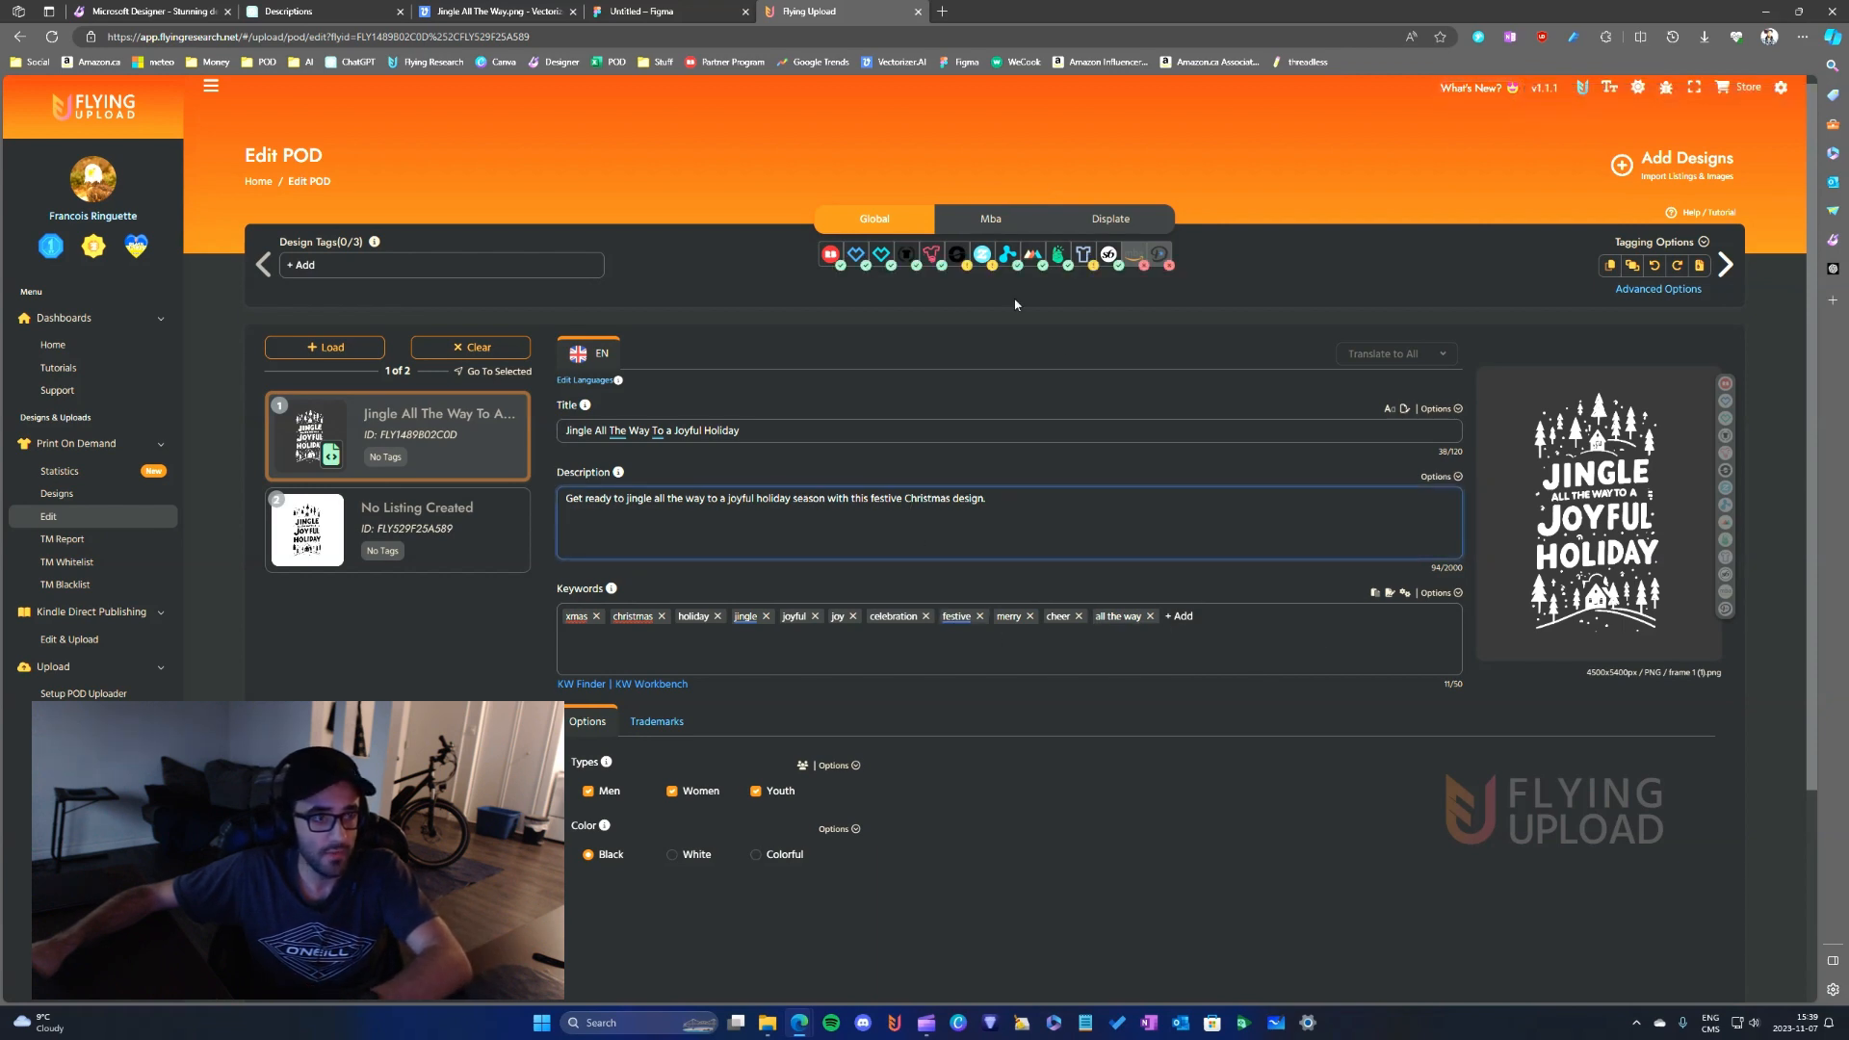
# - Import the Global title and description into the Displate version of the listing
pyautogui.click(1018, 223)
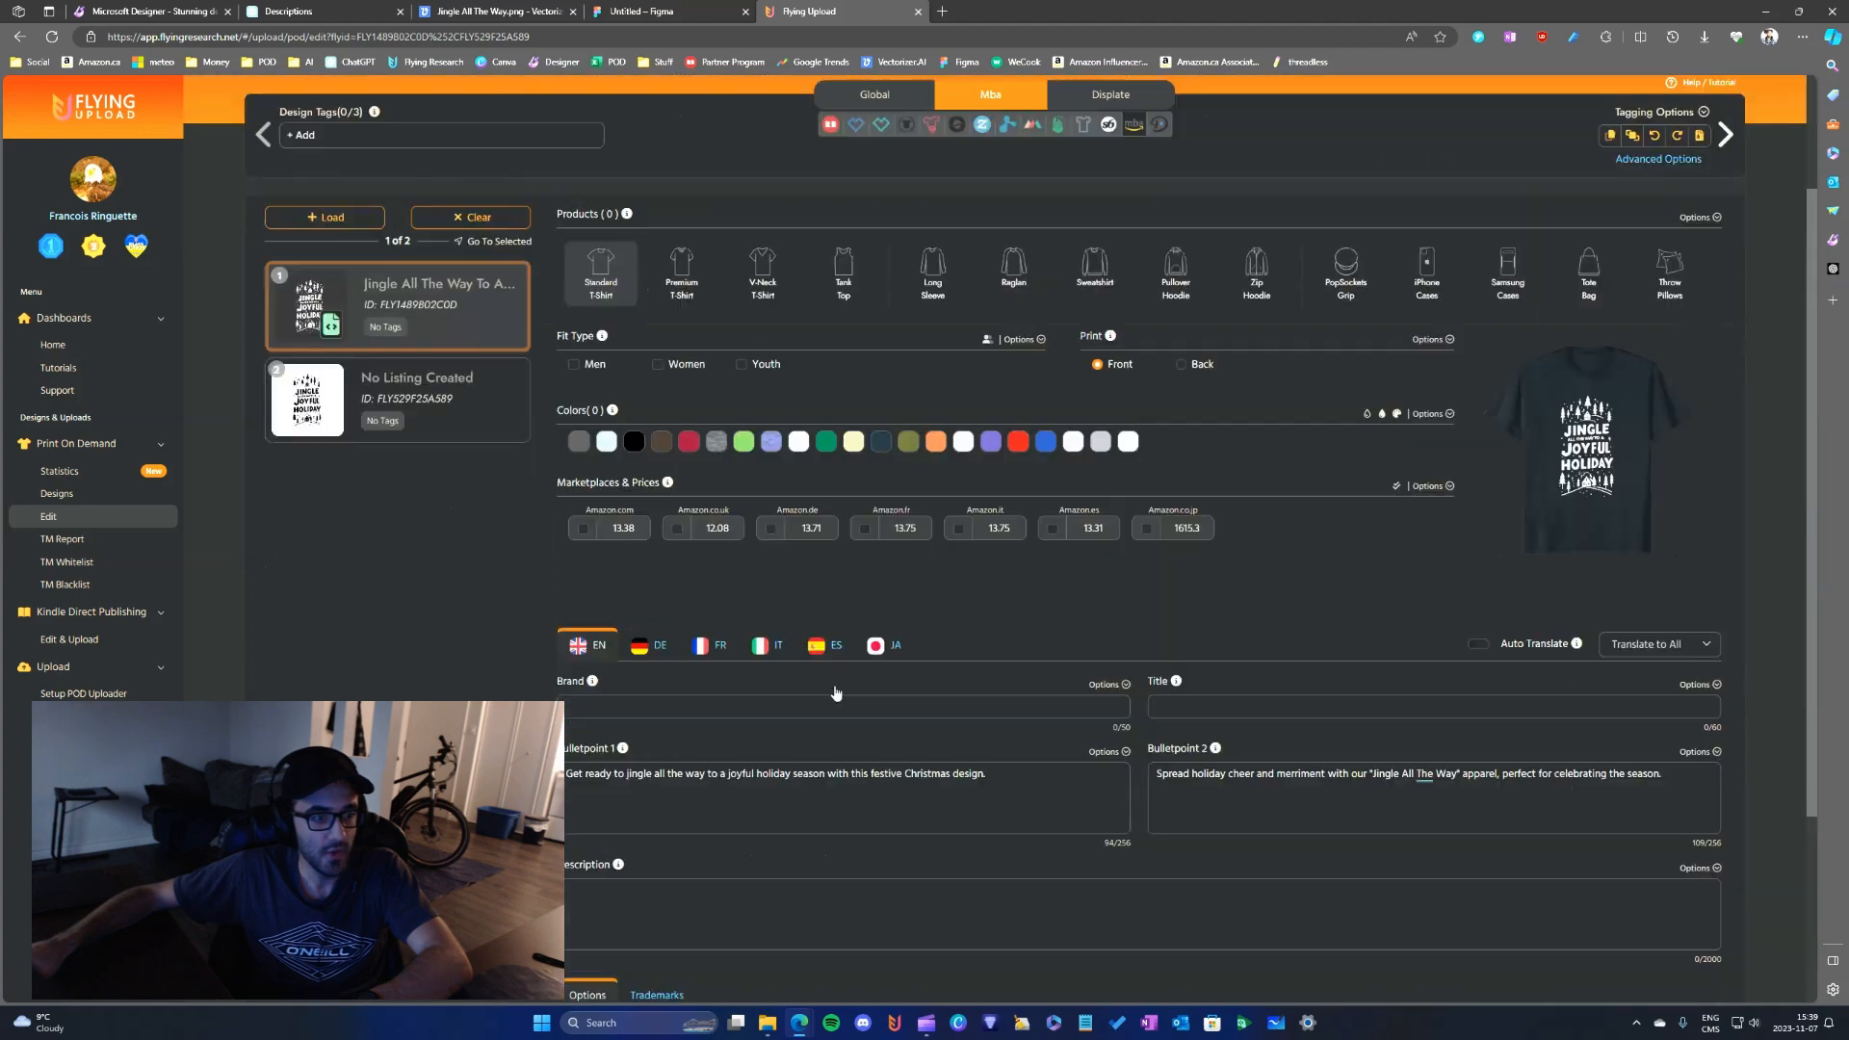
pyautogui.click(1113, 234)
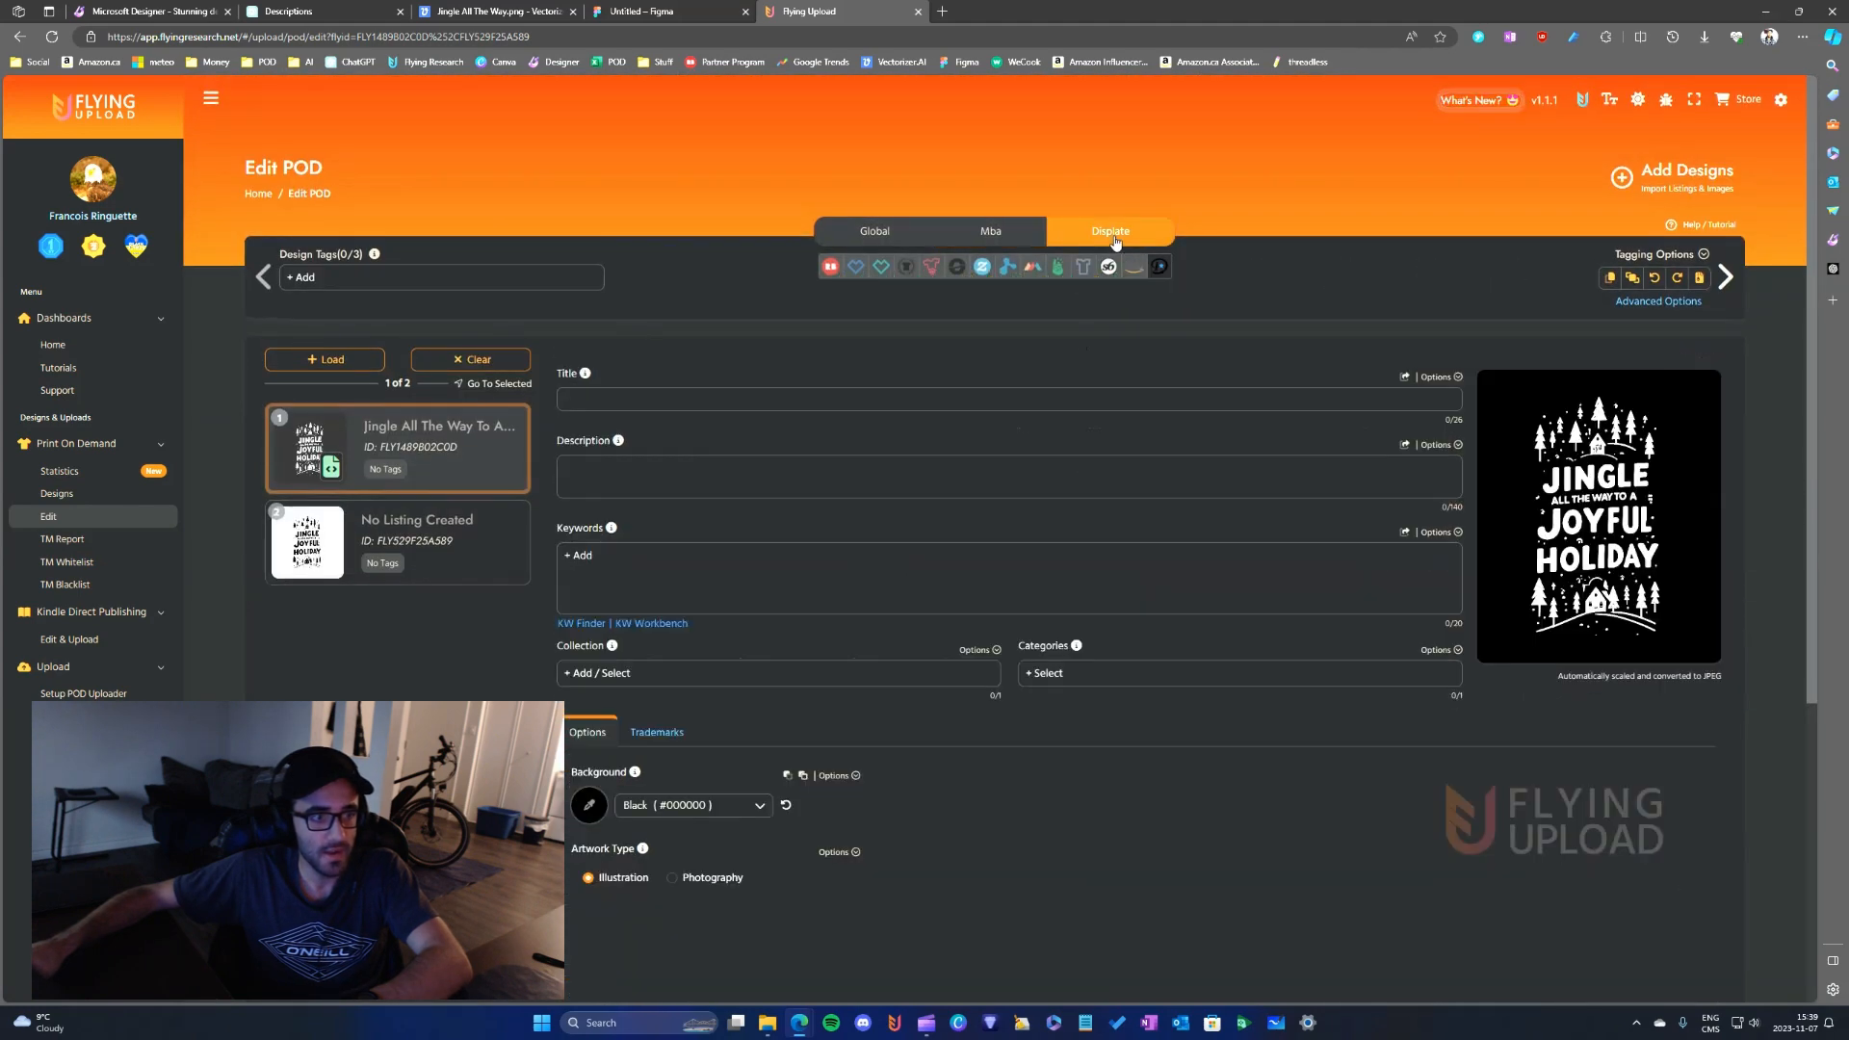
pyautogui.click(856, 403)
pyautogui.click(1027, 238)
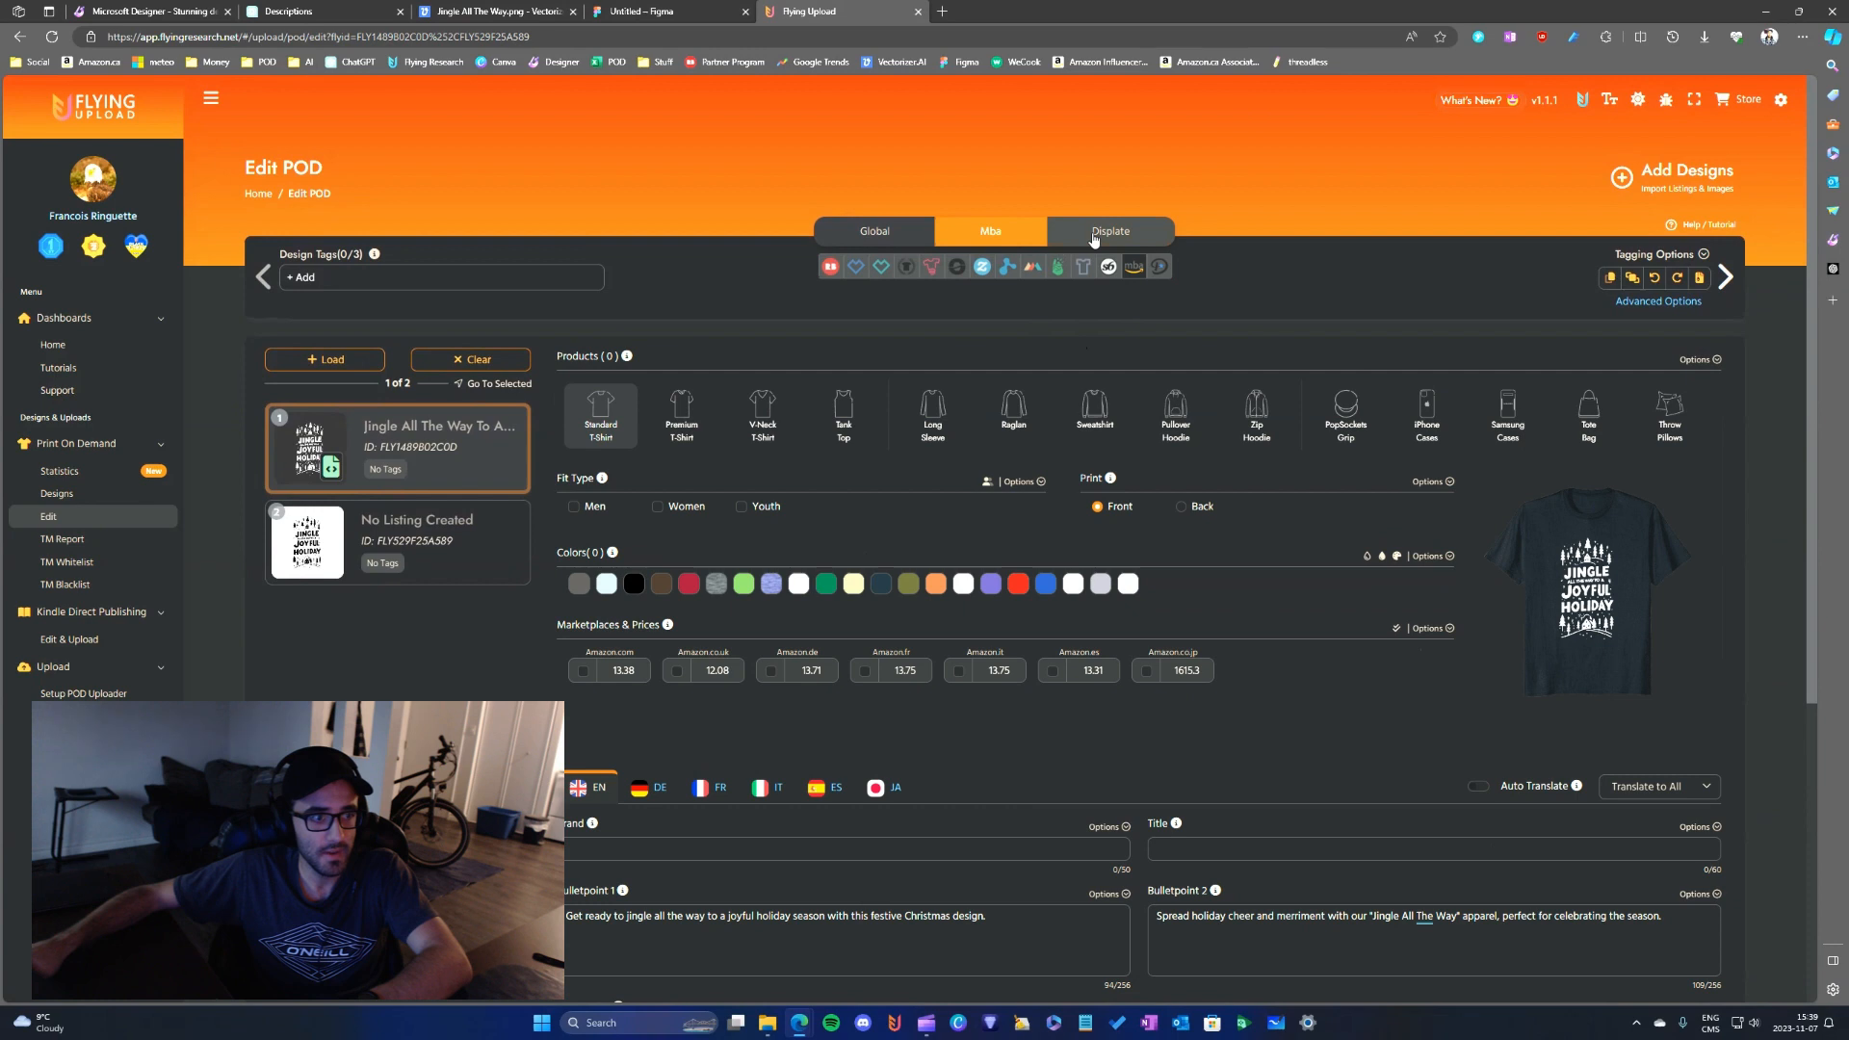
pyautogui.click(1095, 240)
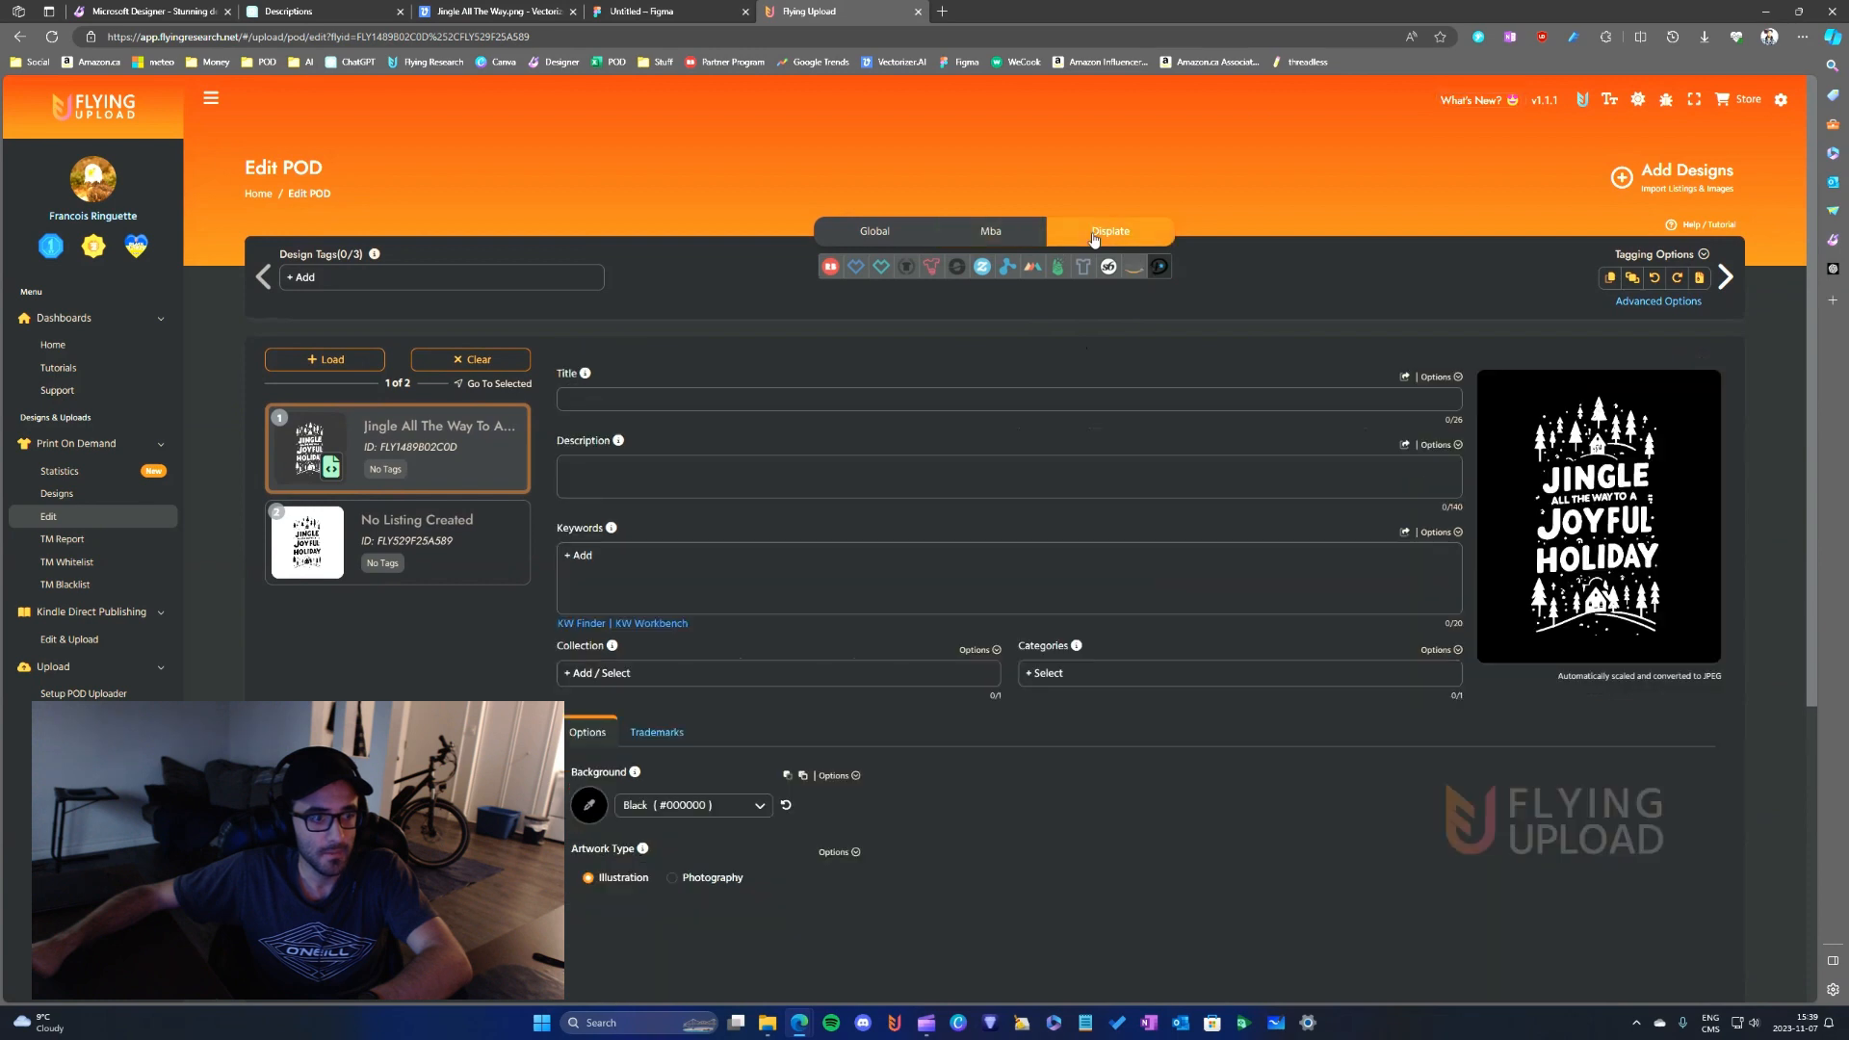
pyautogui.click(1403, 378)
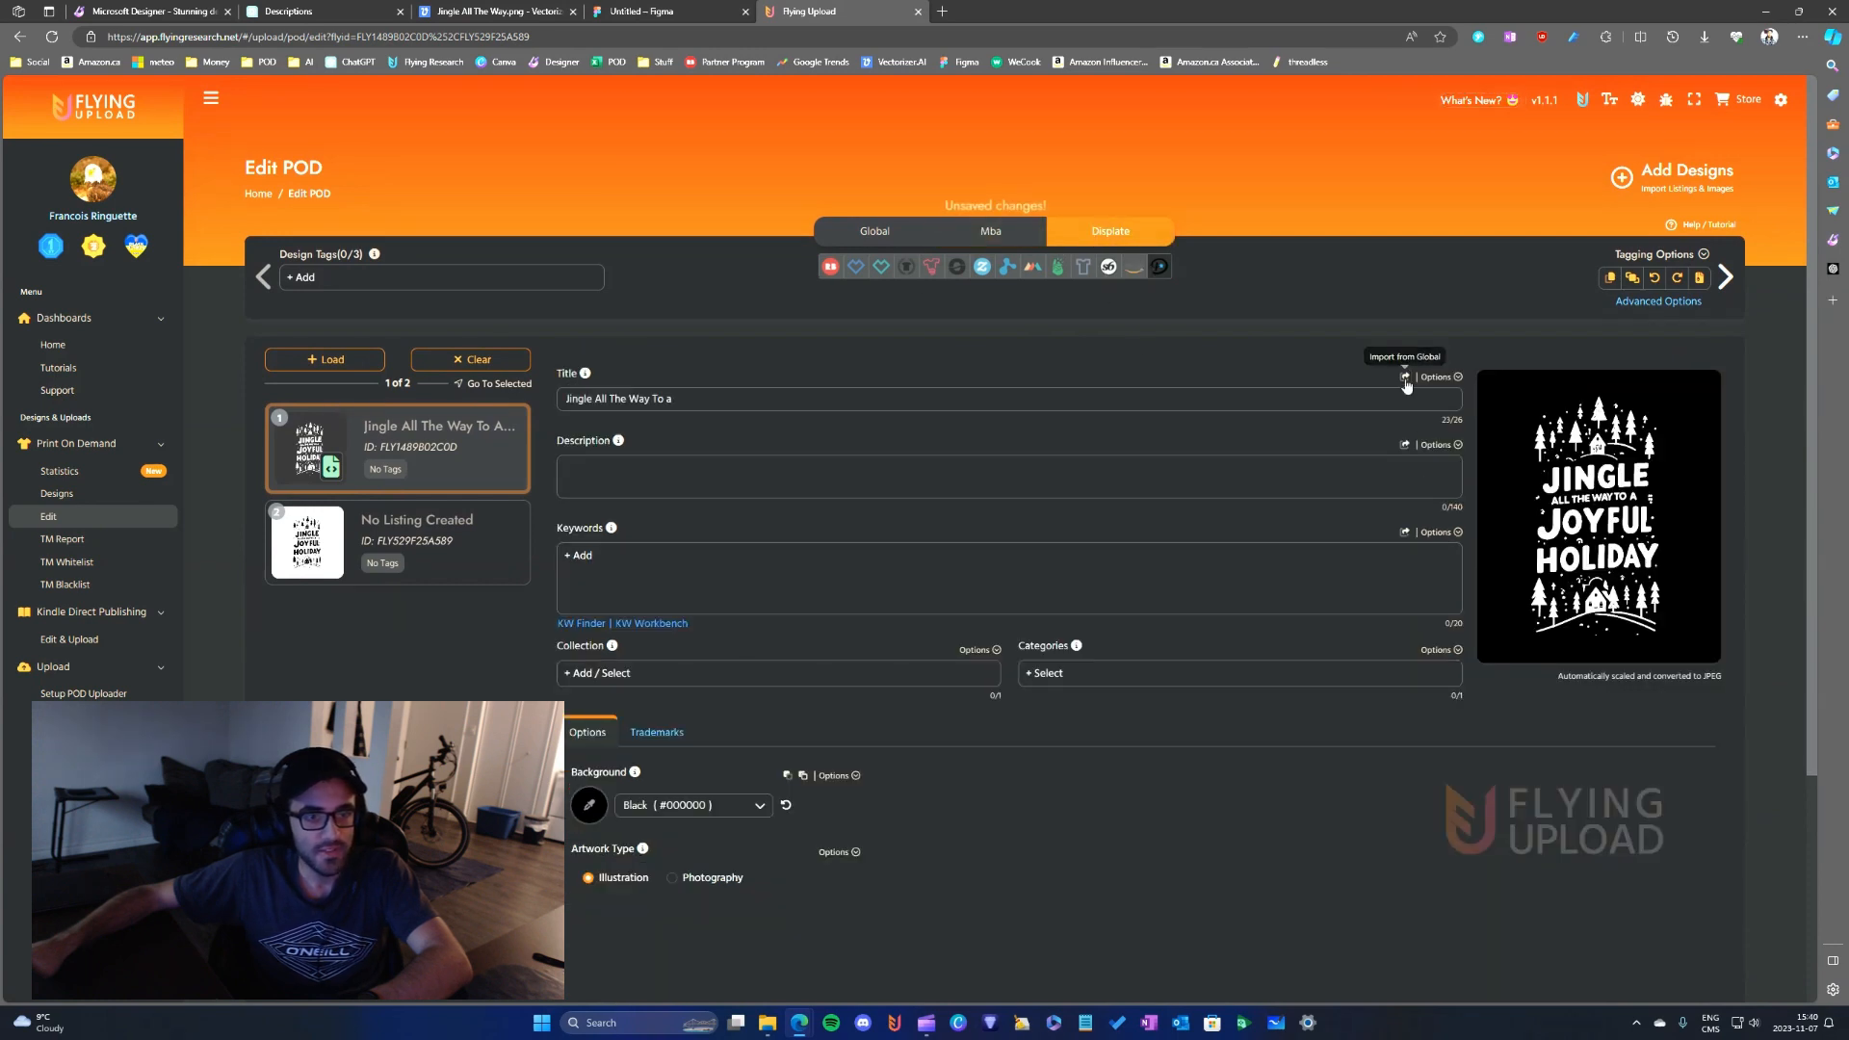
pyautogui.click(1405, 446)
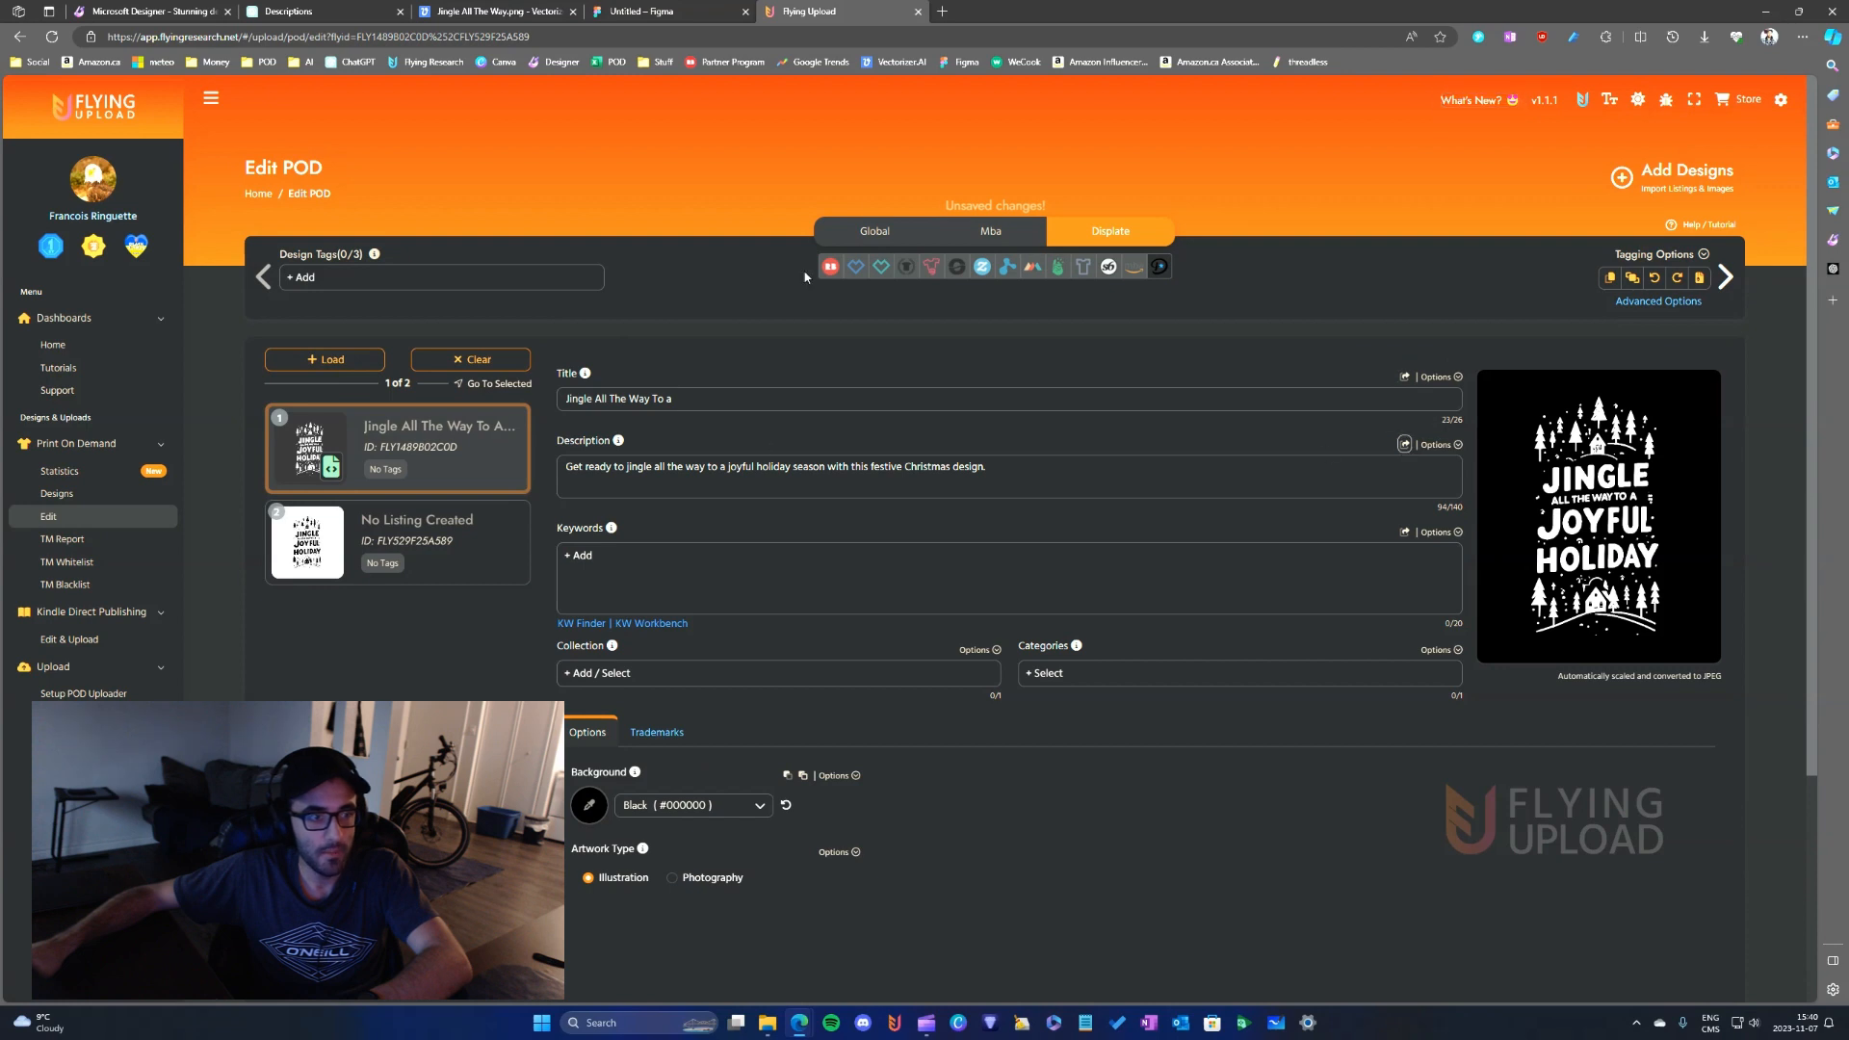
# - Check the keywords in the Global listing and import them into the Displate listing
pyautogui.click(874, 231)
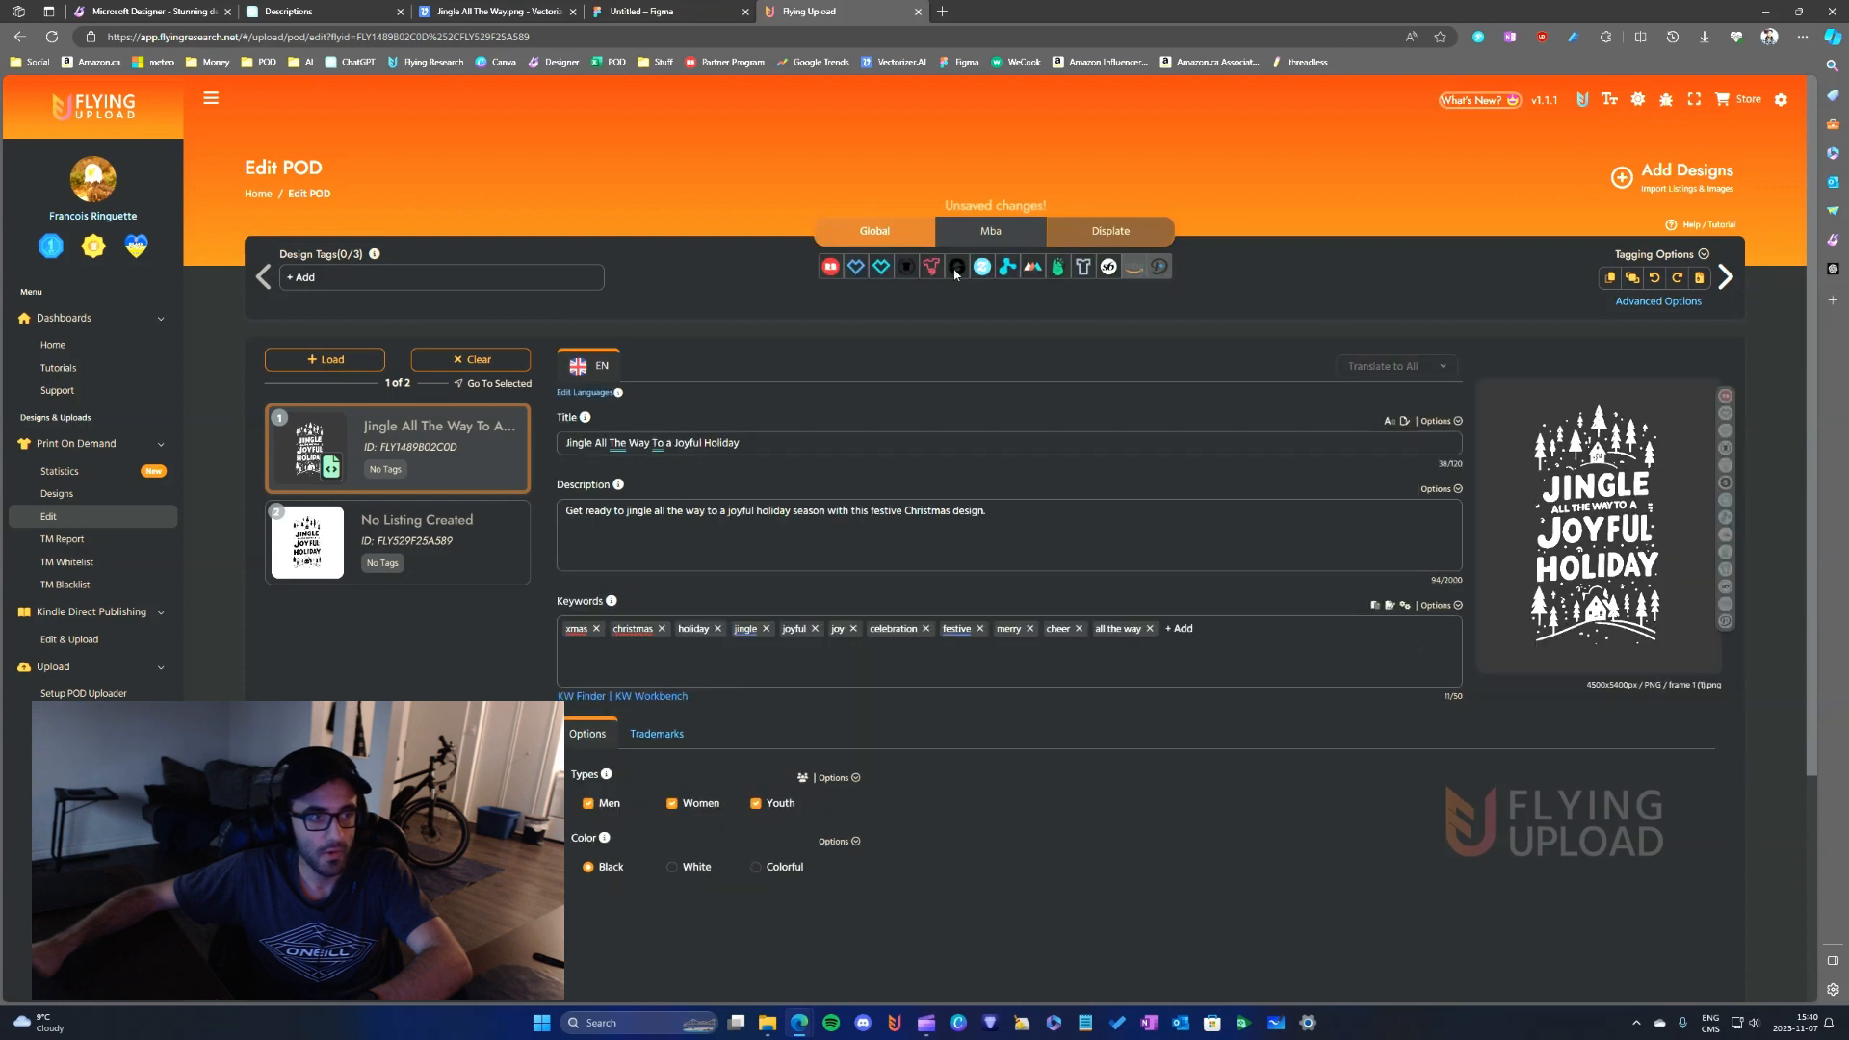
pyautogui.click(1110, 231)
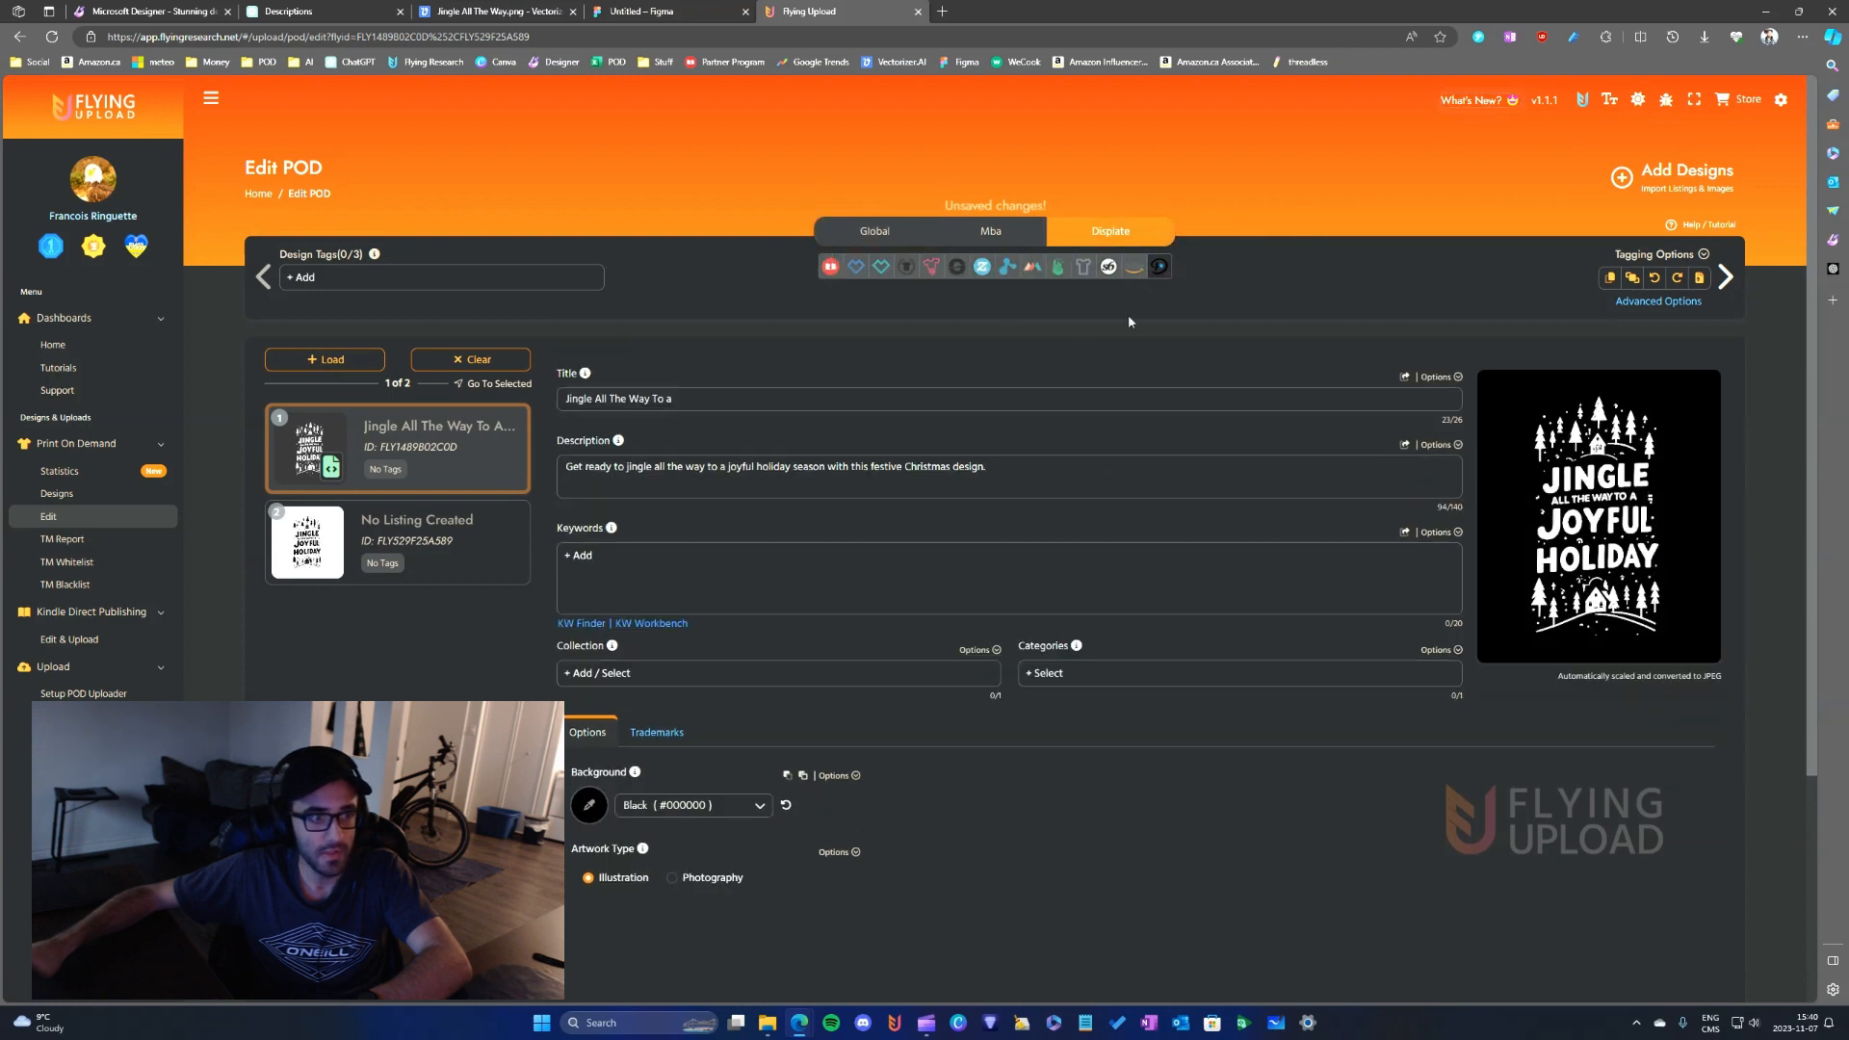
pyautogui.click(1405, 531)
# - Set the Displate listing's collection to "christmas"
pyautogui.click(844, 674)
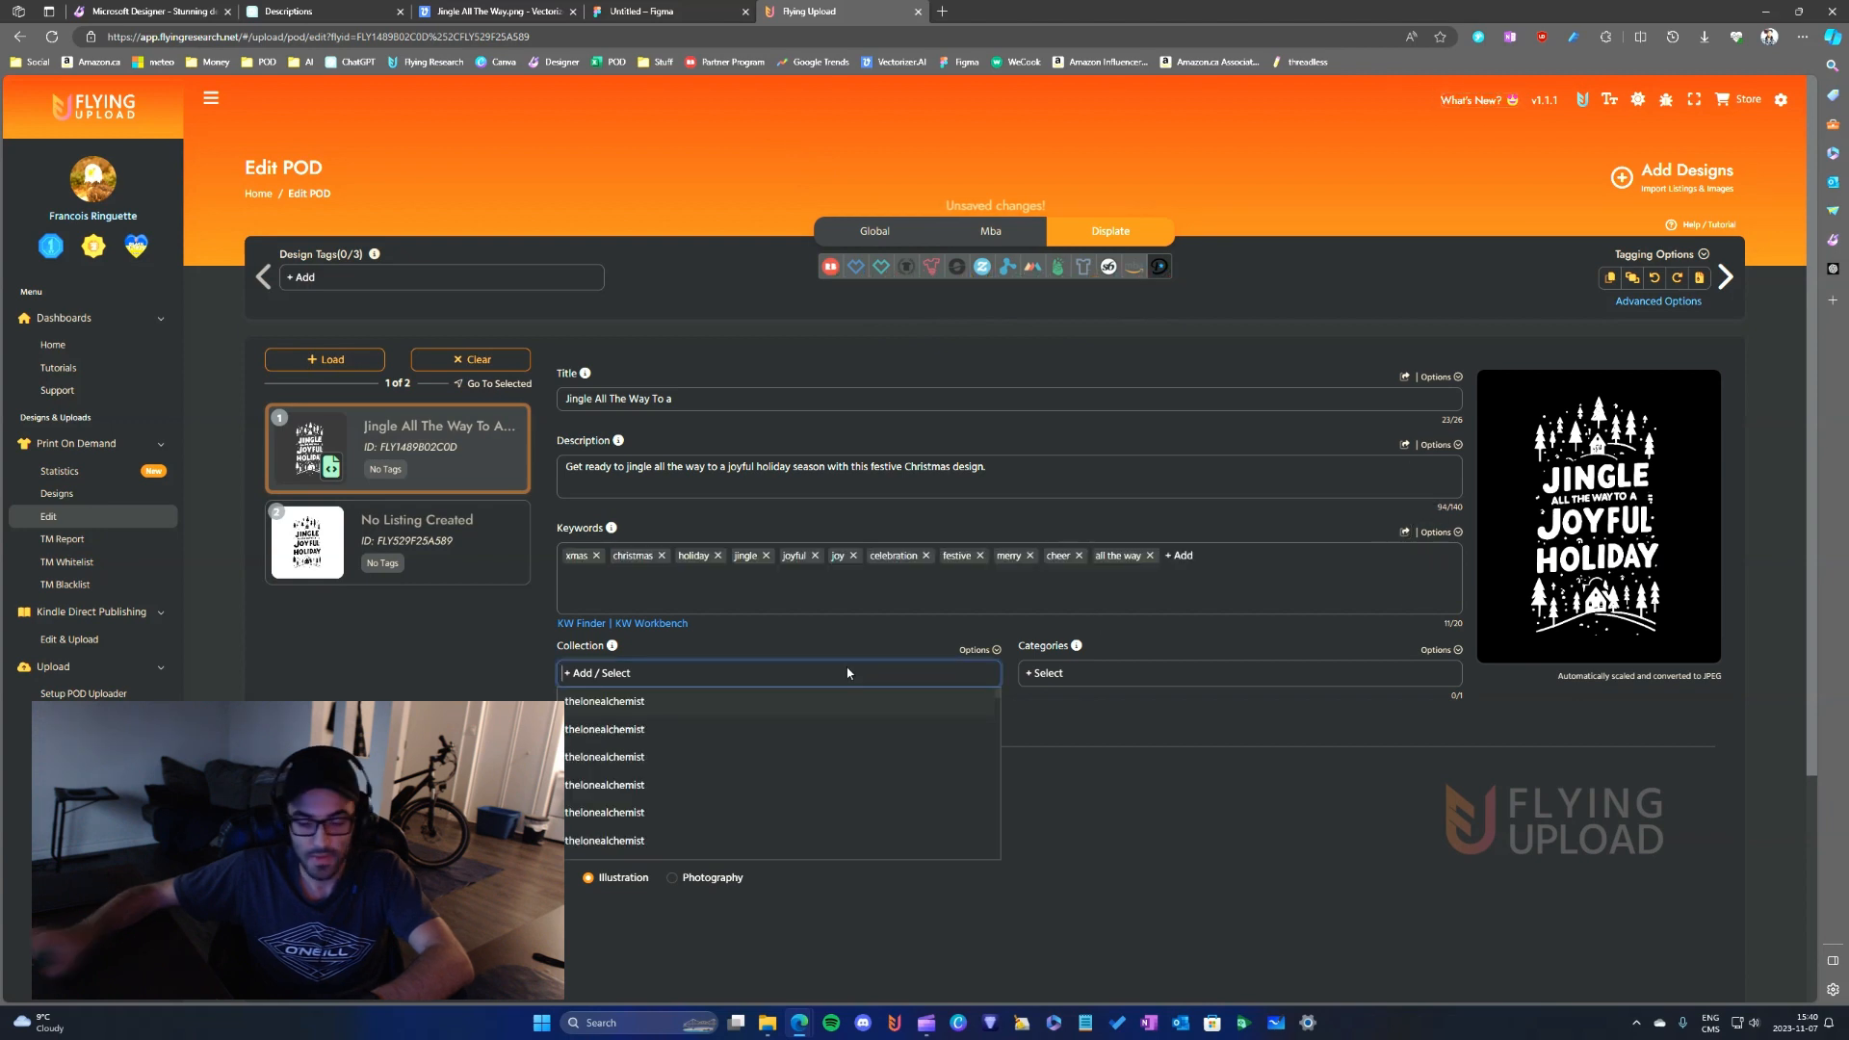
pyautogui.write('christmas')
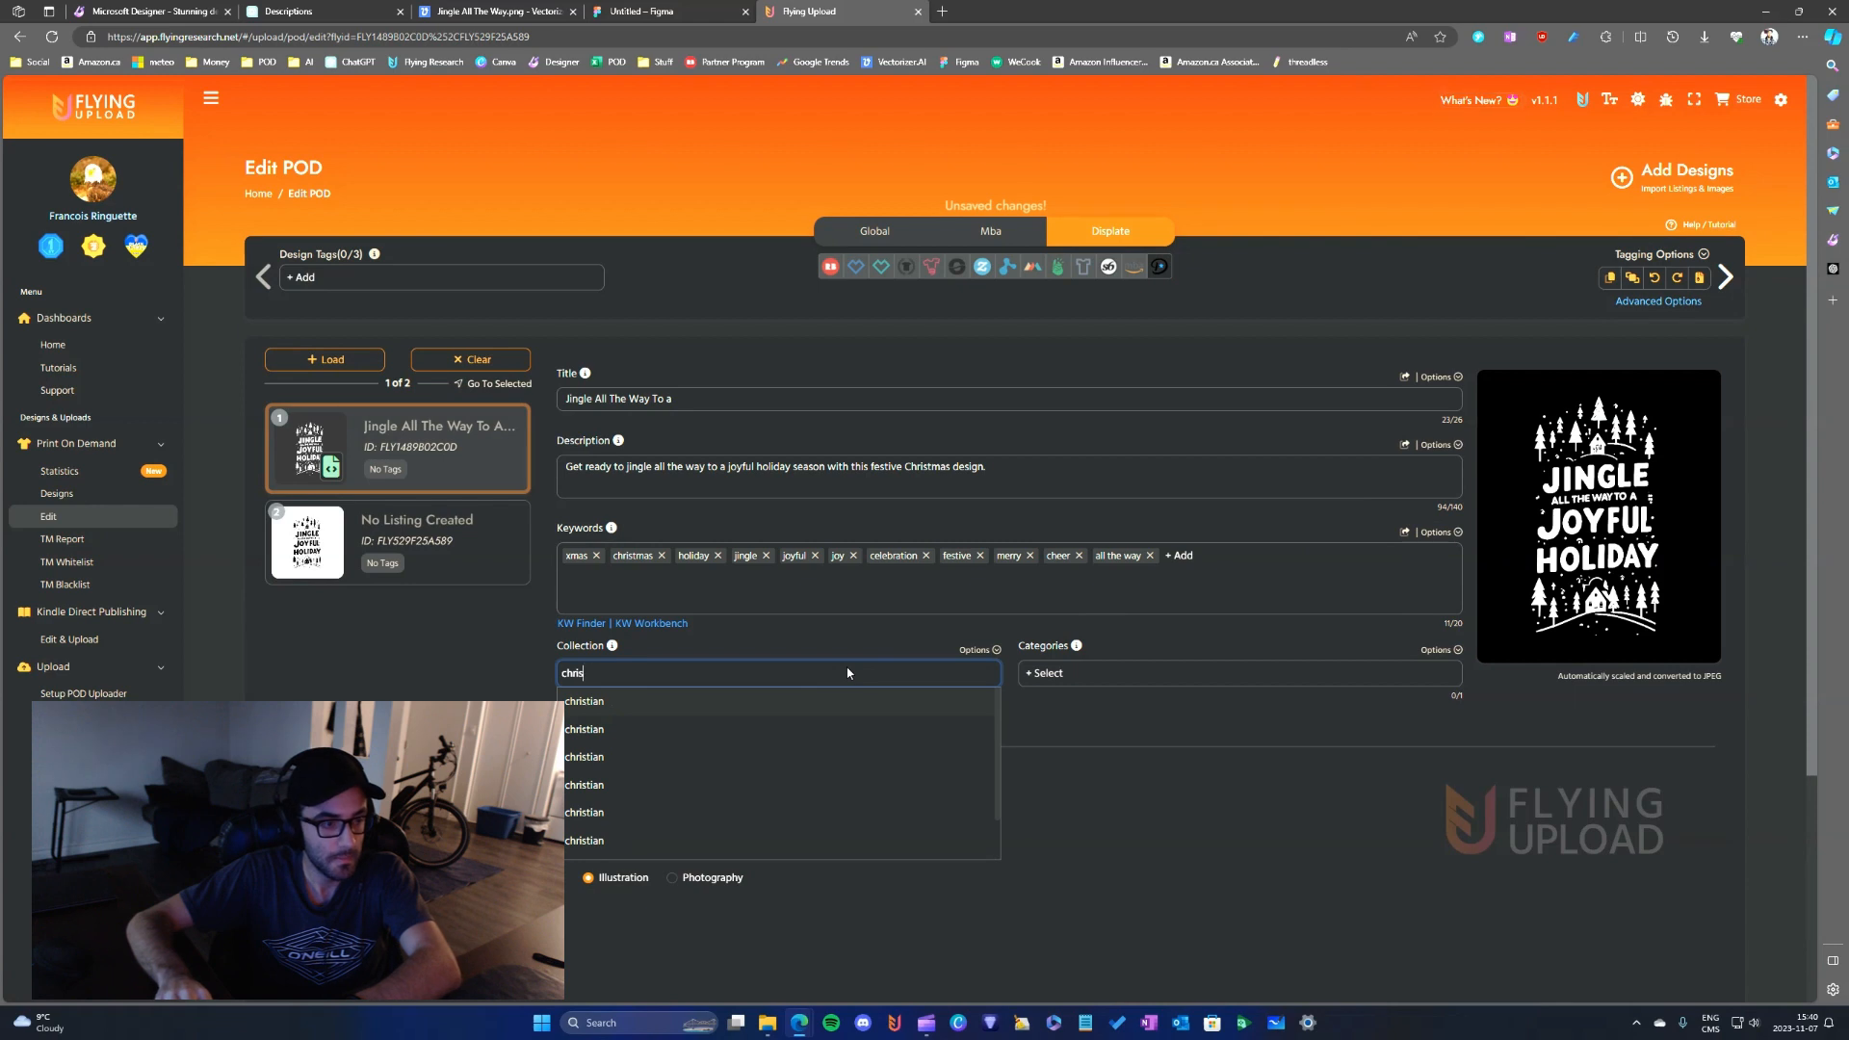
pyautogui.press('Return')
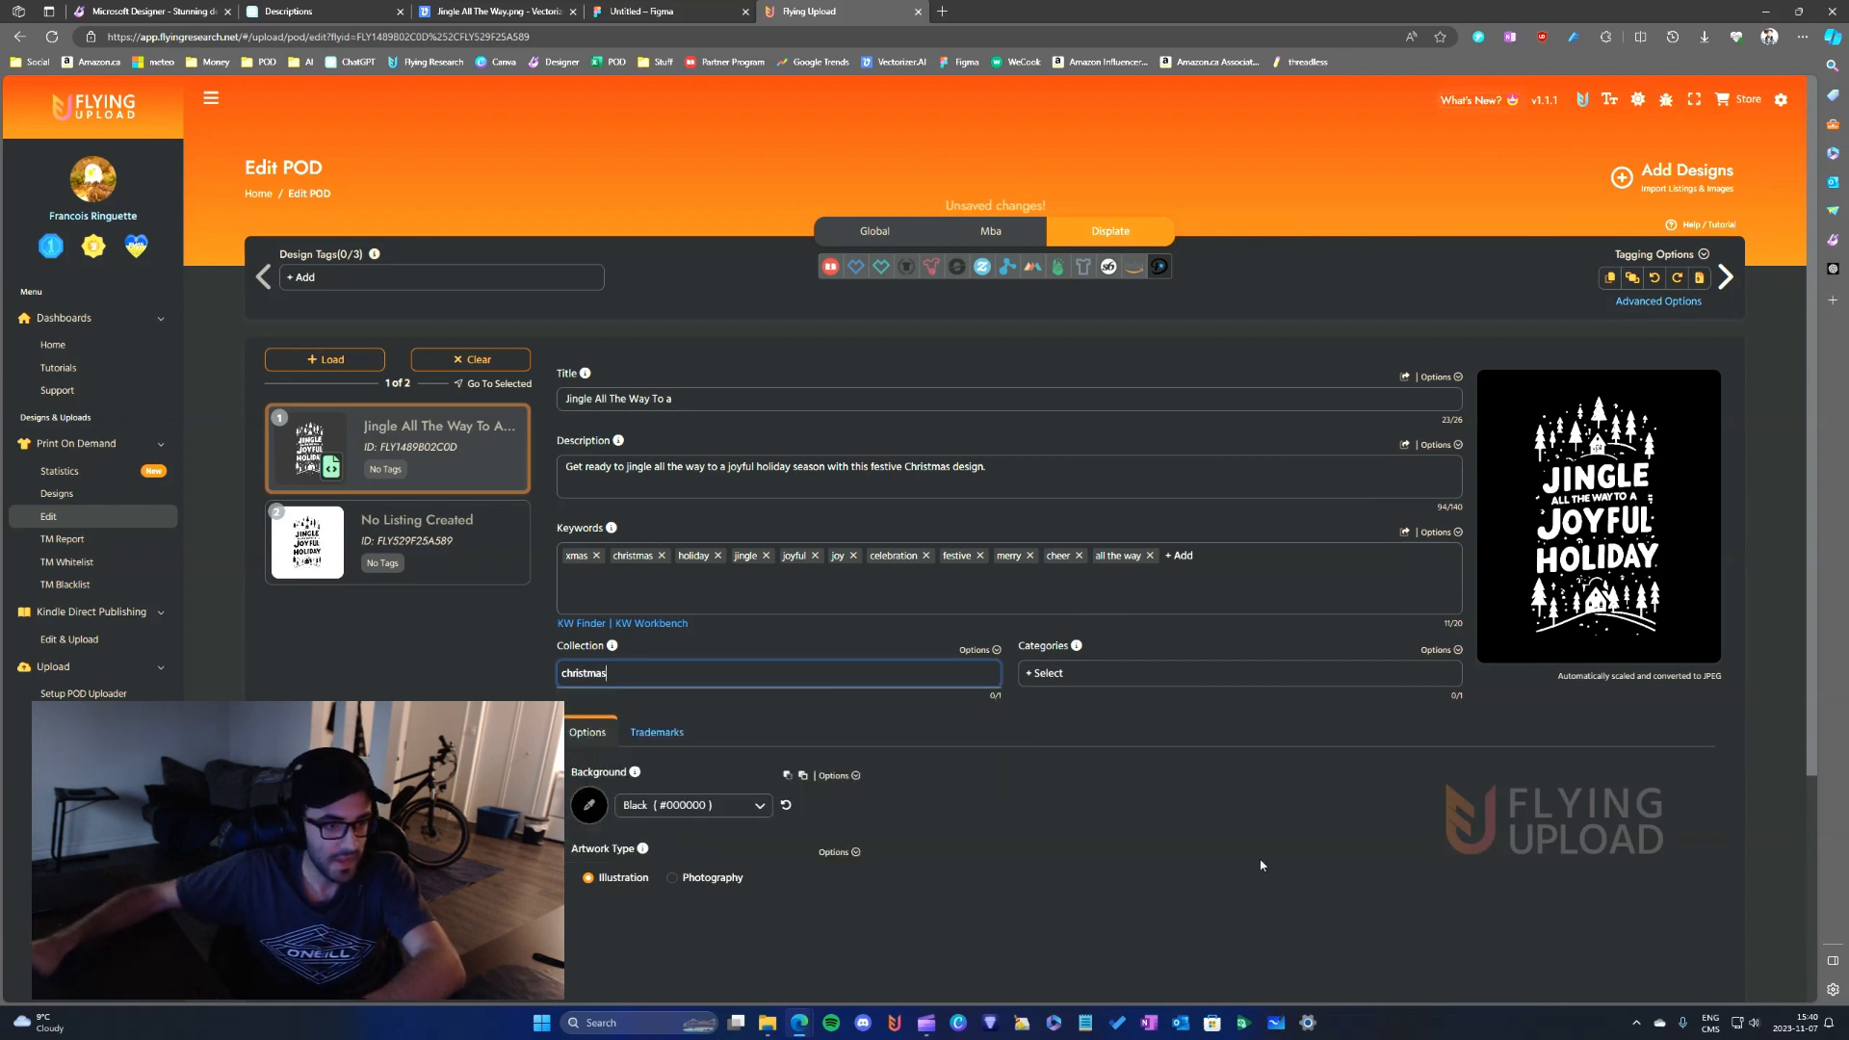
# - Look through the available Displate categories and assign "Inspirational" to the listing
pyautogui.click(1075, 680)
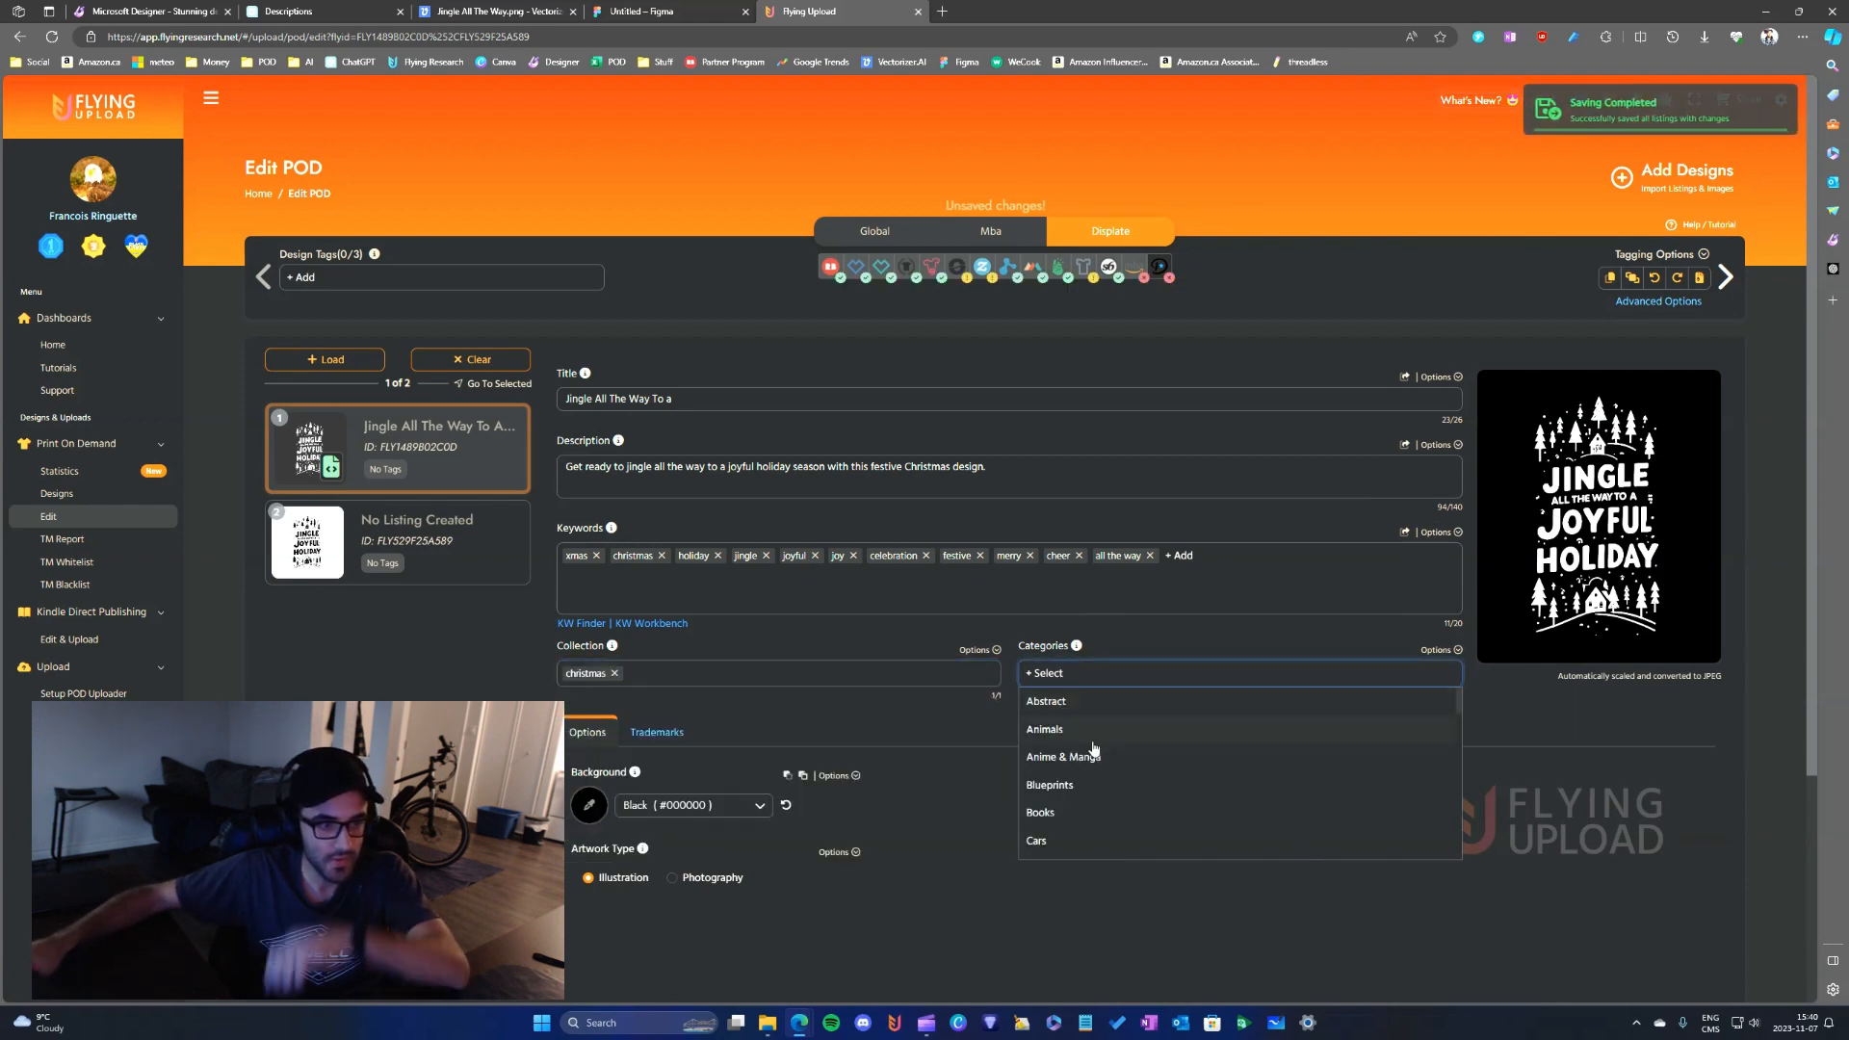
pyautogui.scroll(-3, 1097, 761)
pyautogui.scroll(-3, 1104, 763)
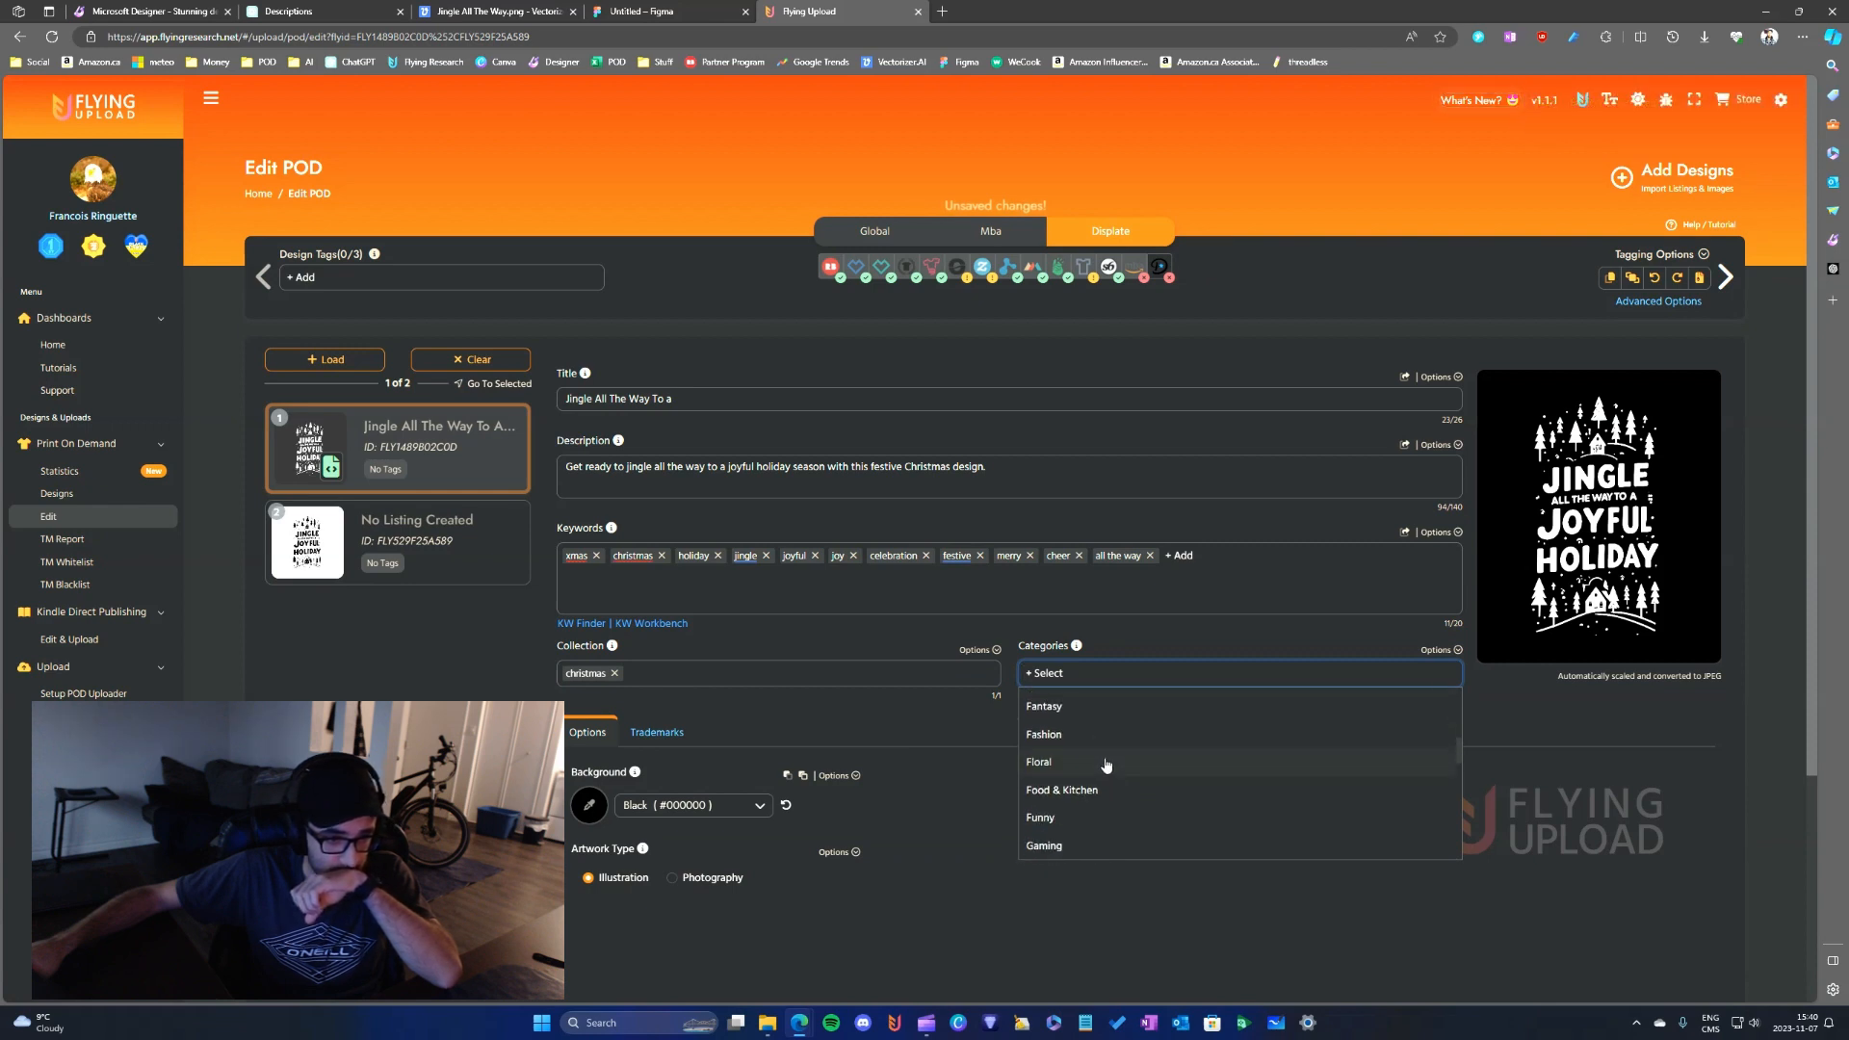
pyautogui.scroll(-3, 1112, 768)
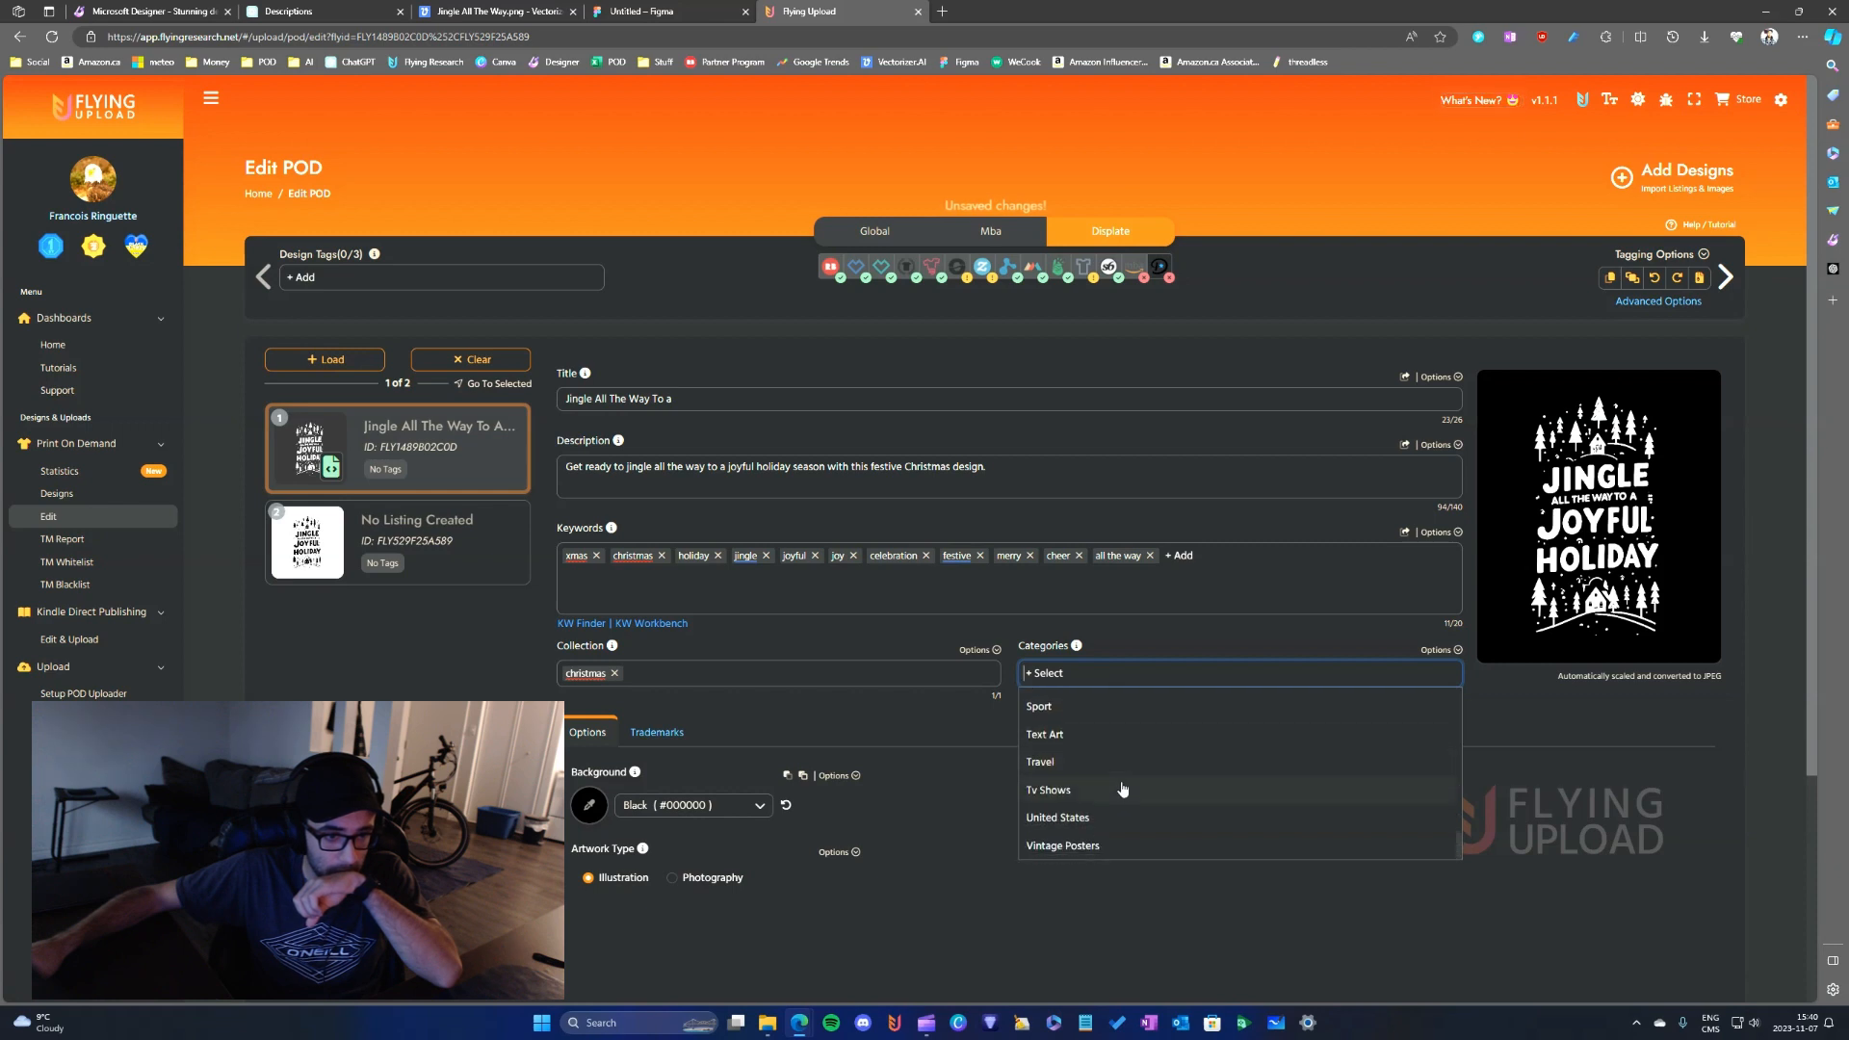
pyautogui.scroll(1, 1108, 794)
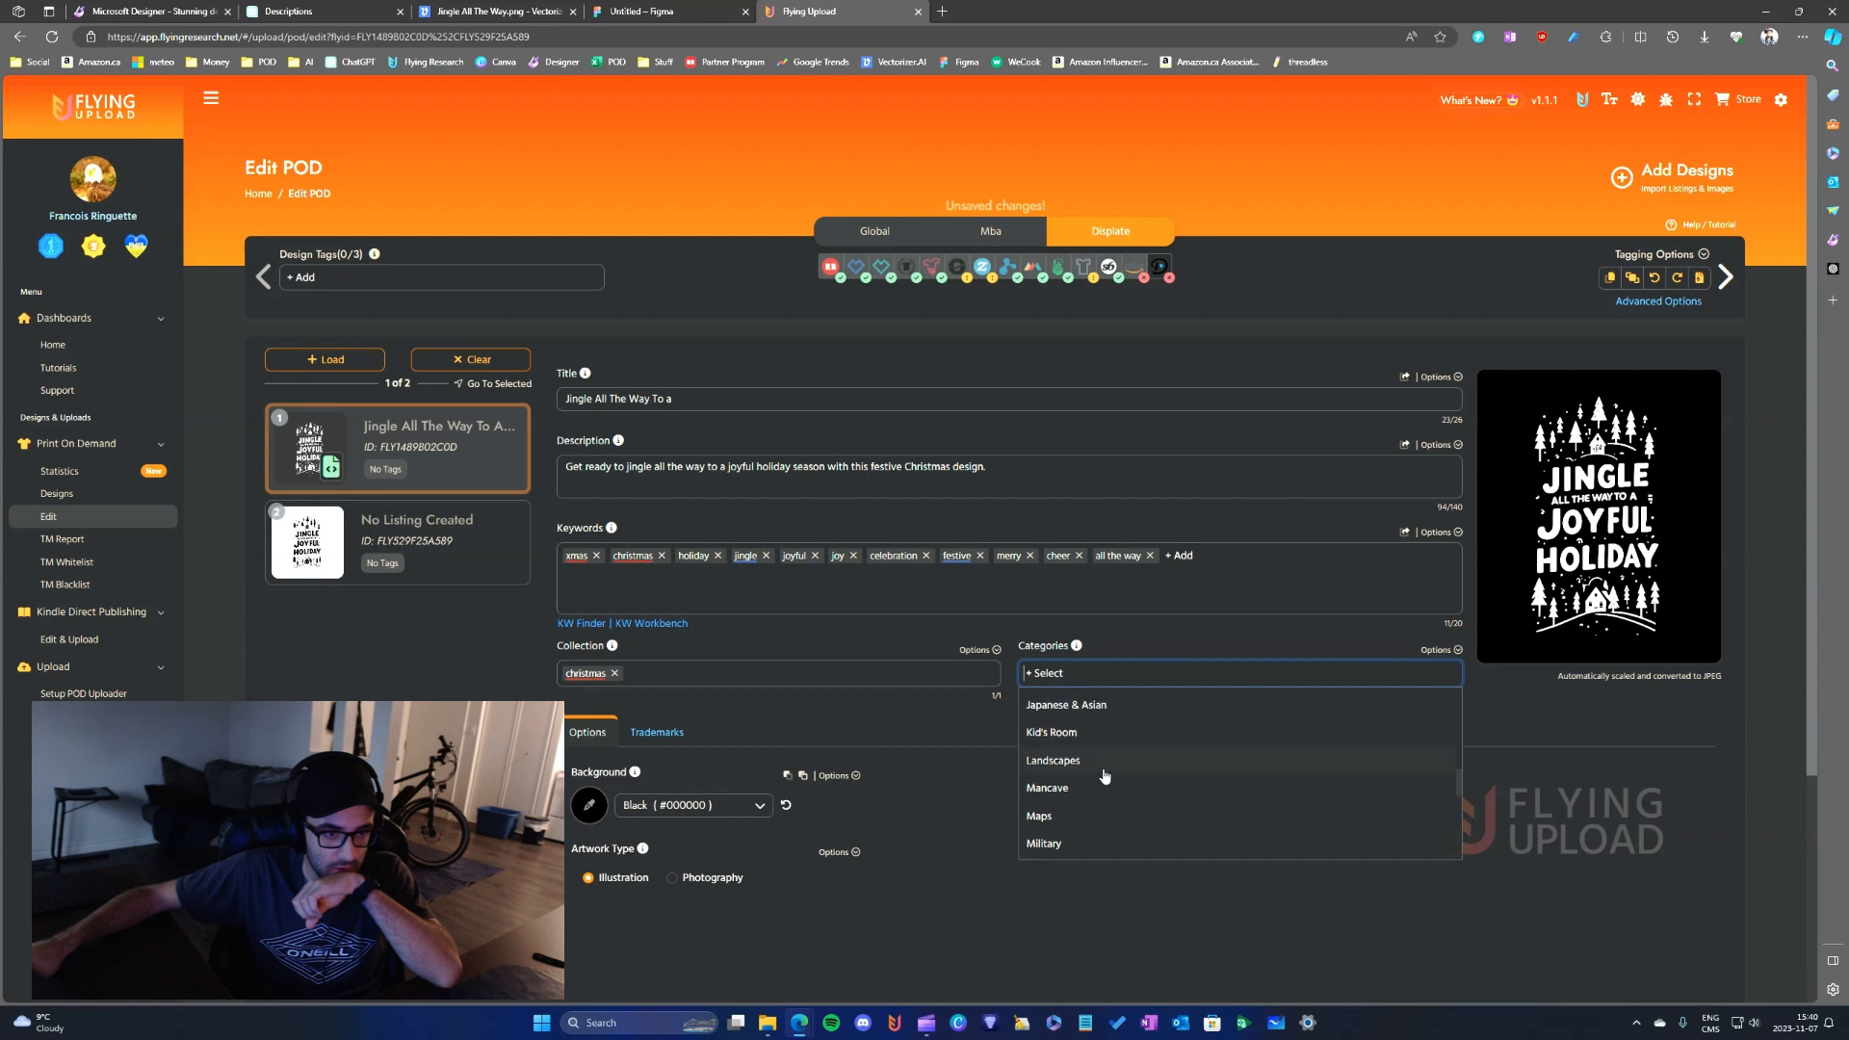
pyautogui.scroll(1, 1107, 776)
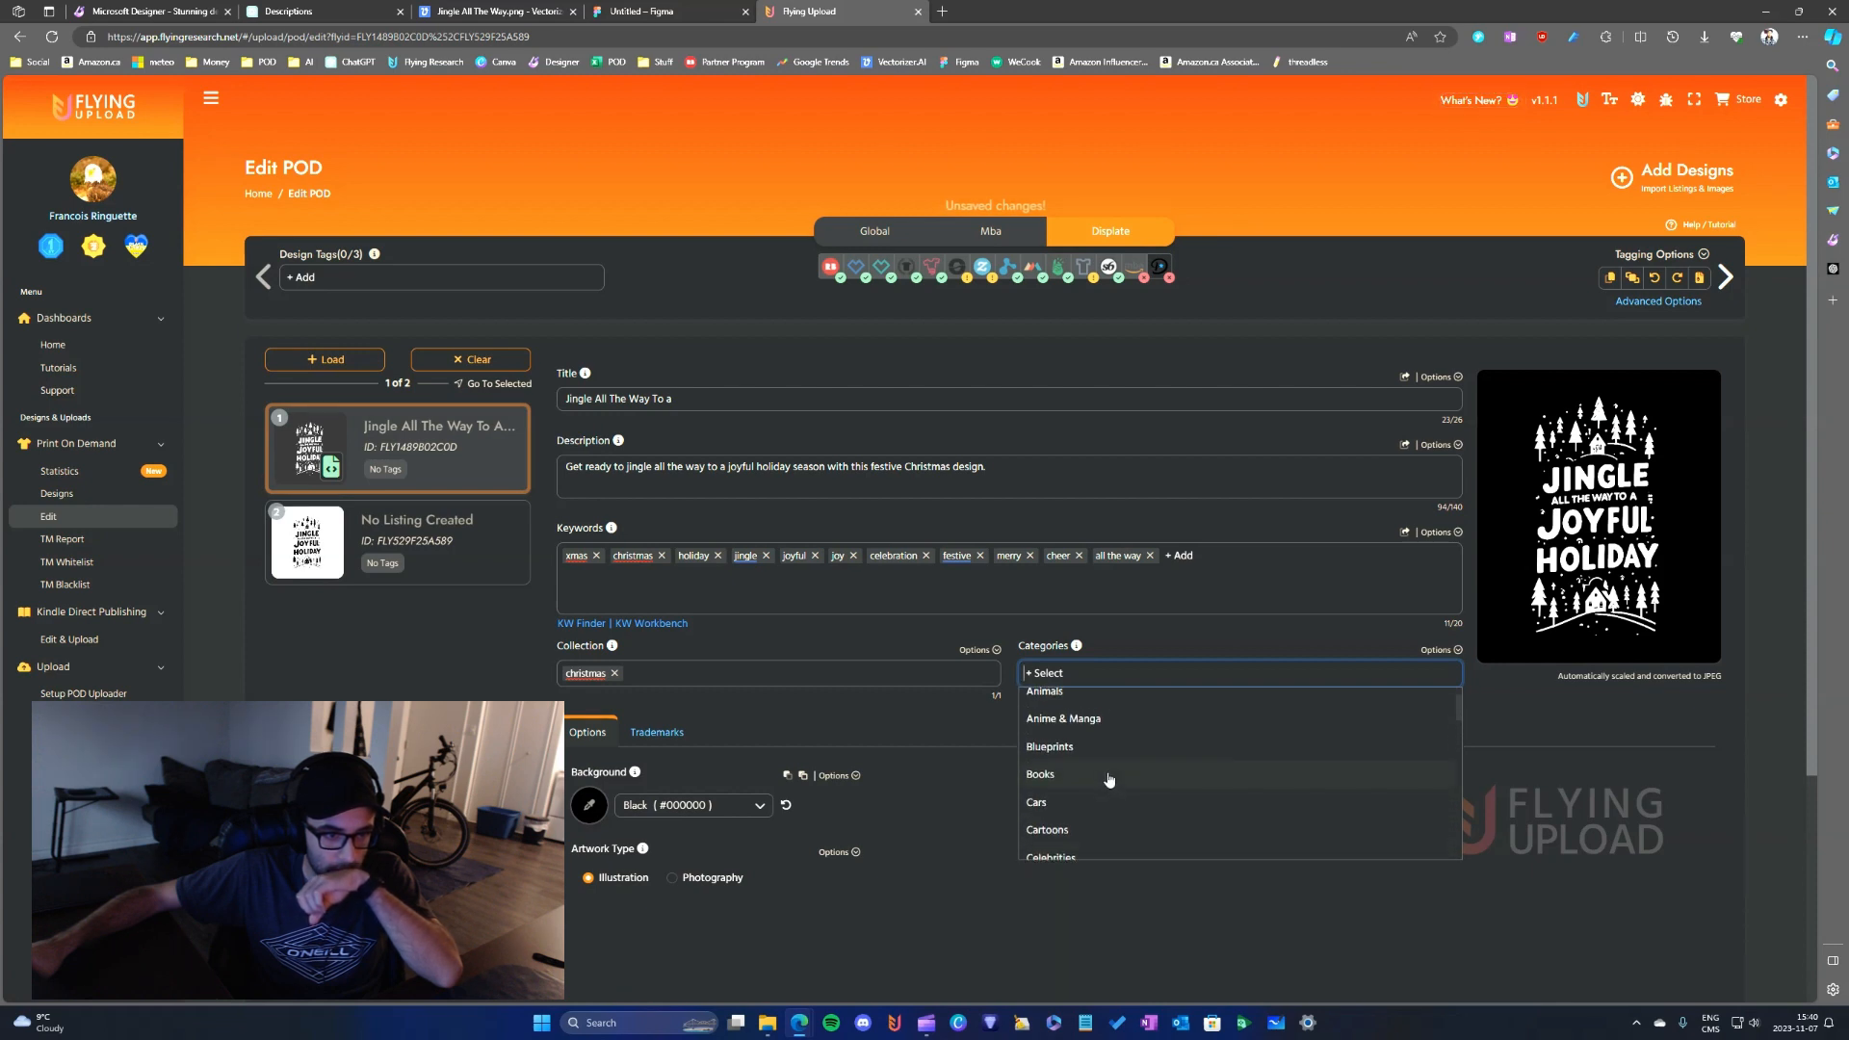
pyautogui.scroll(1, 1109, 780)
pyautogui.scroll(-4, 1104, 776)
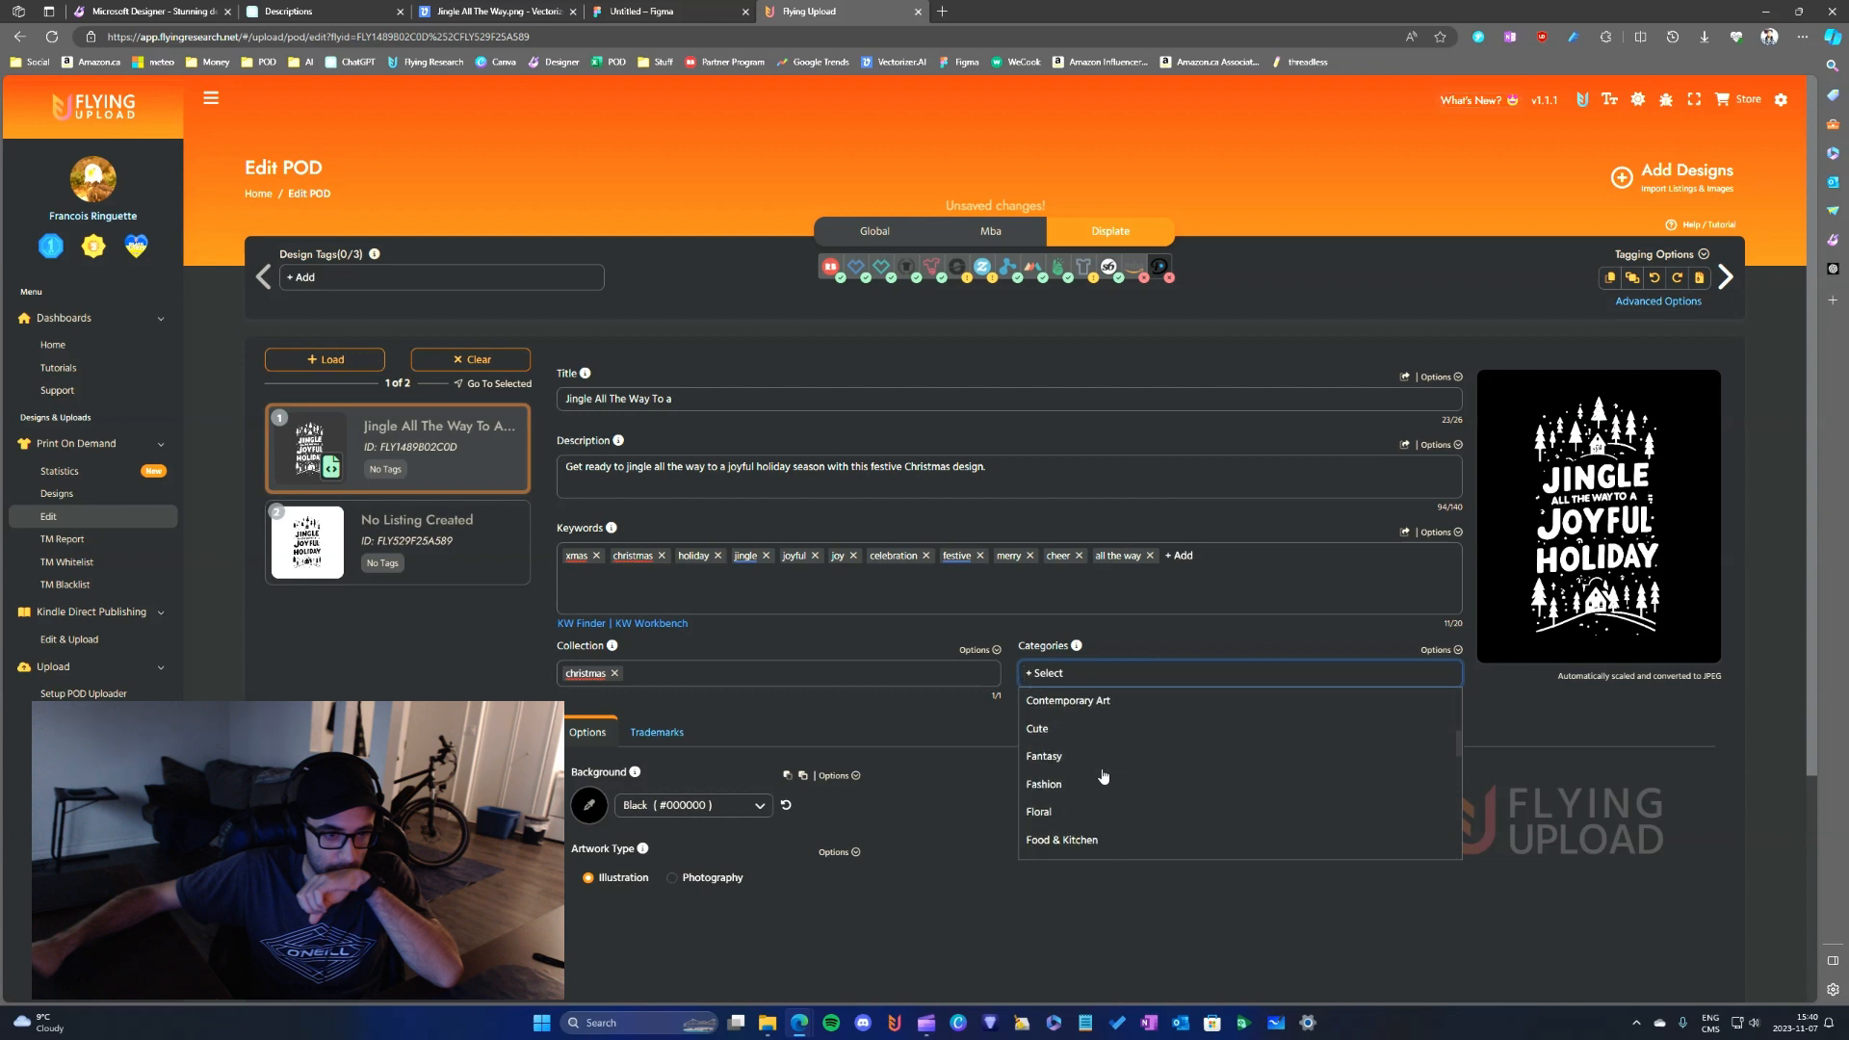
pyautogui.scroll(-1, 1104, 777)
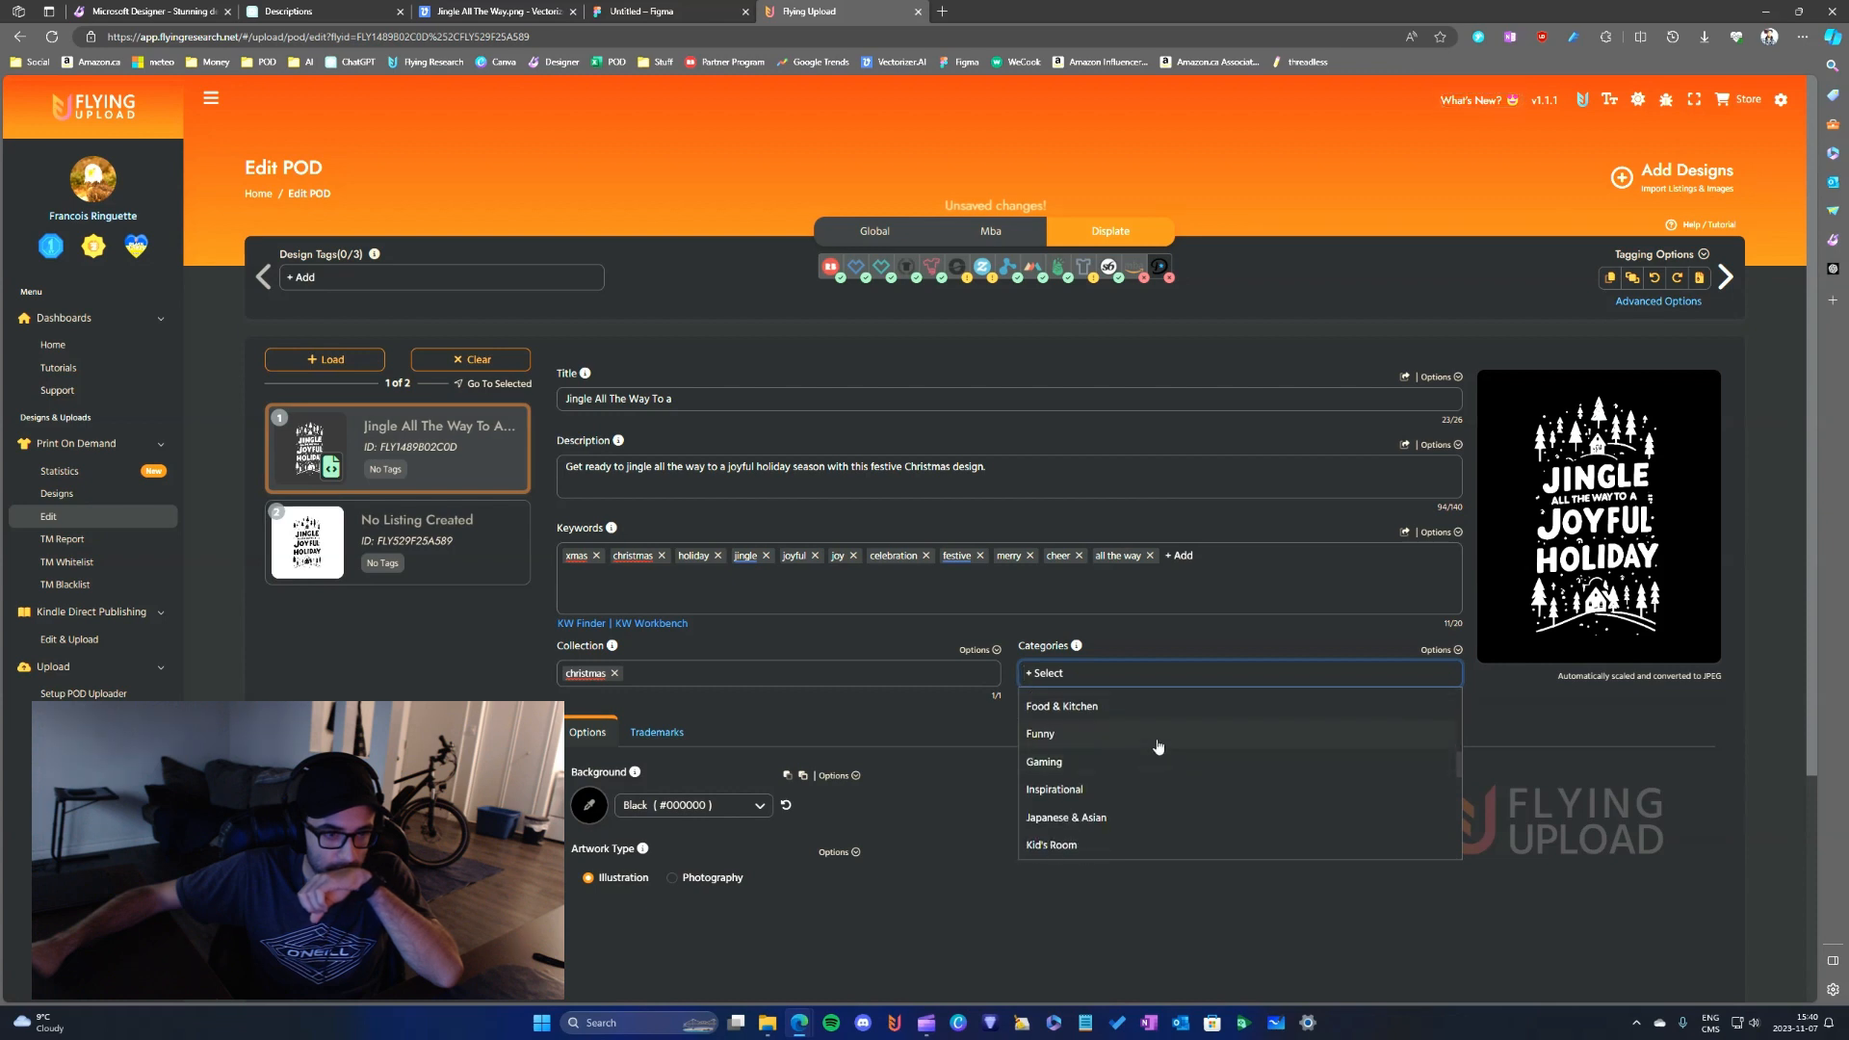
pyautogui.scroll(-1, 1122, 780)
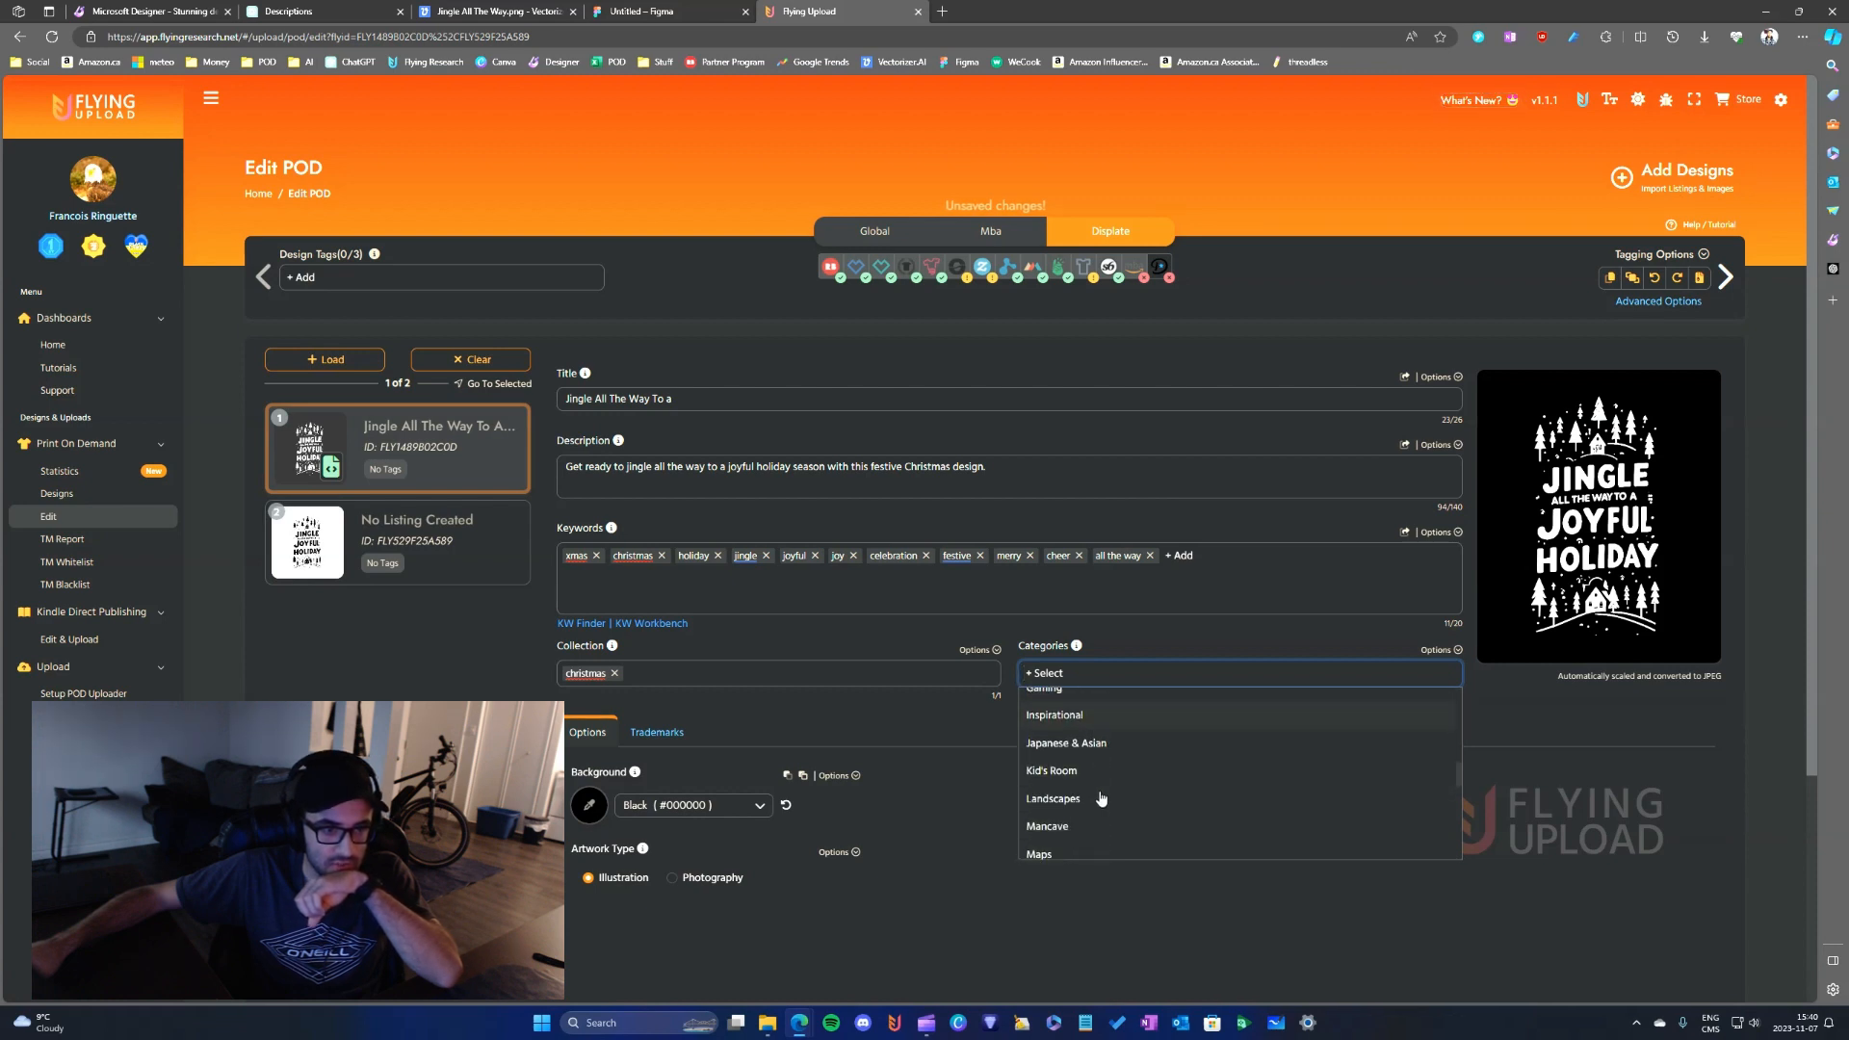
pyautogui.click(1072, 739)
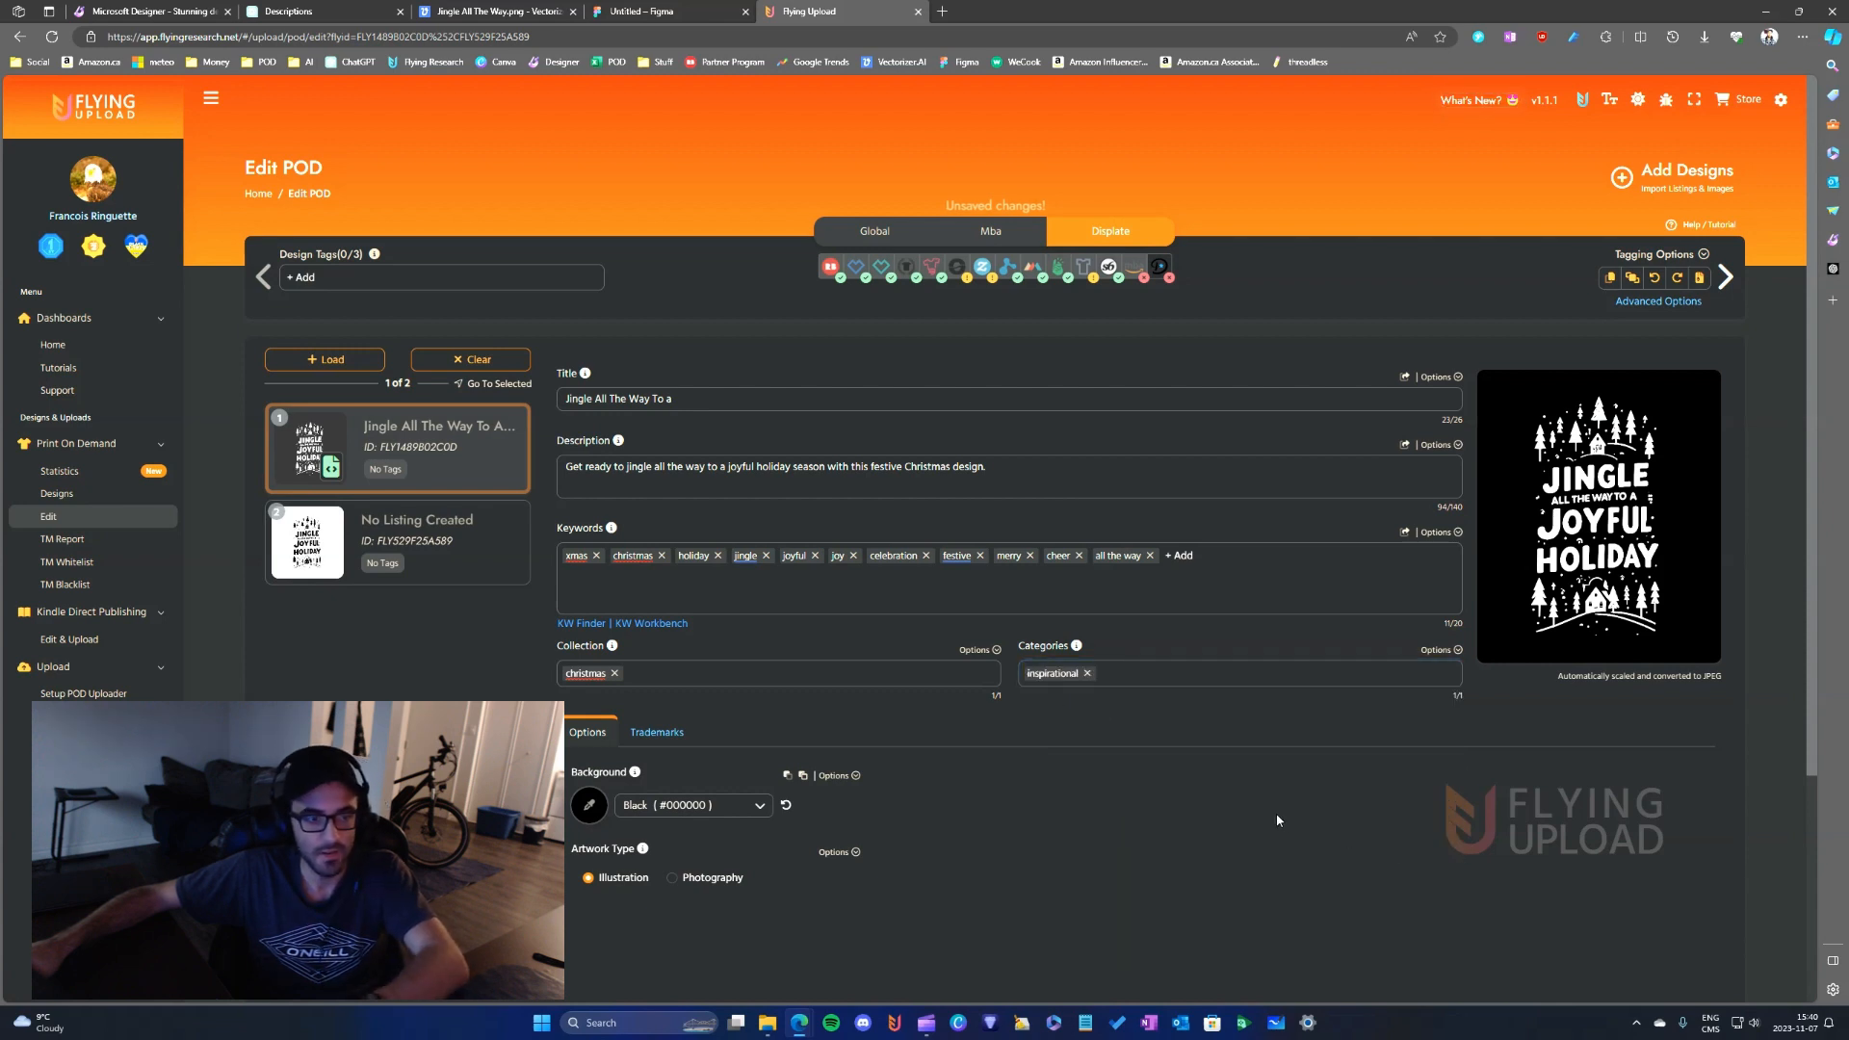
# - Open the listing's Mba settings and review its products, colors, prices and text fields
pyautogui.click(990, 233)
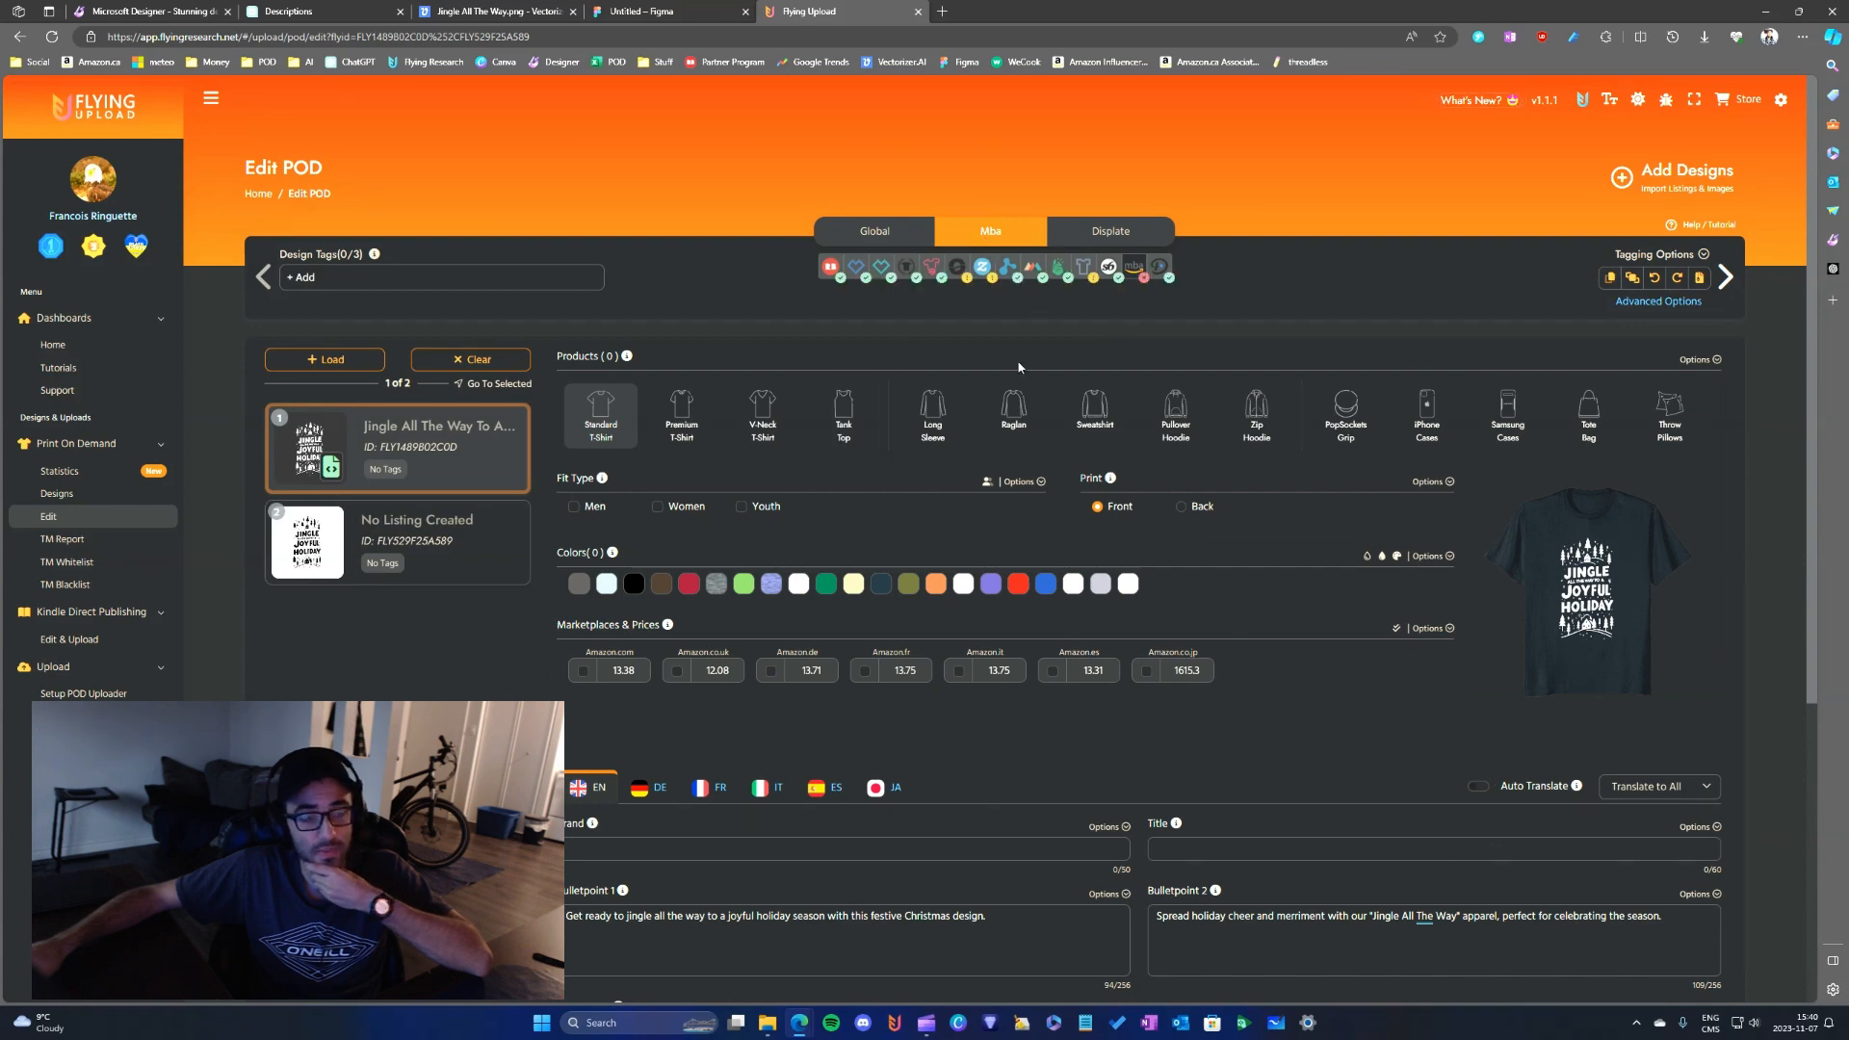
pyautogui.scroll(-5, 889, 690)
pyautogui.scroll(5, 925, 722)
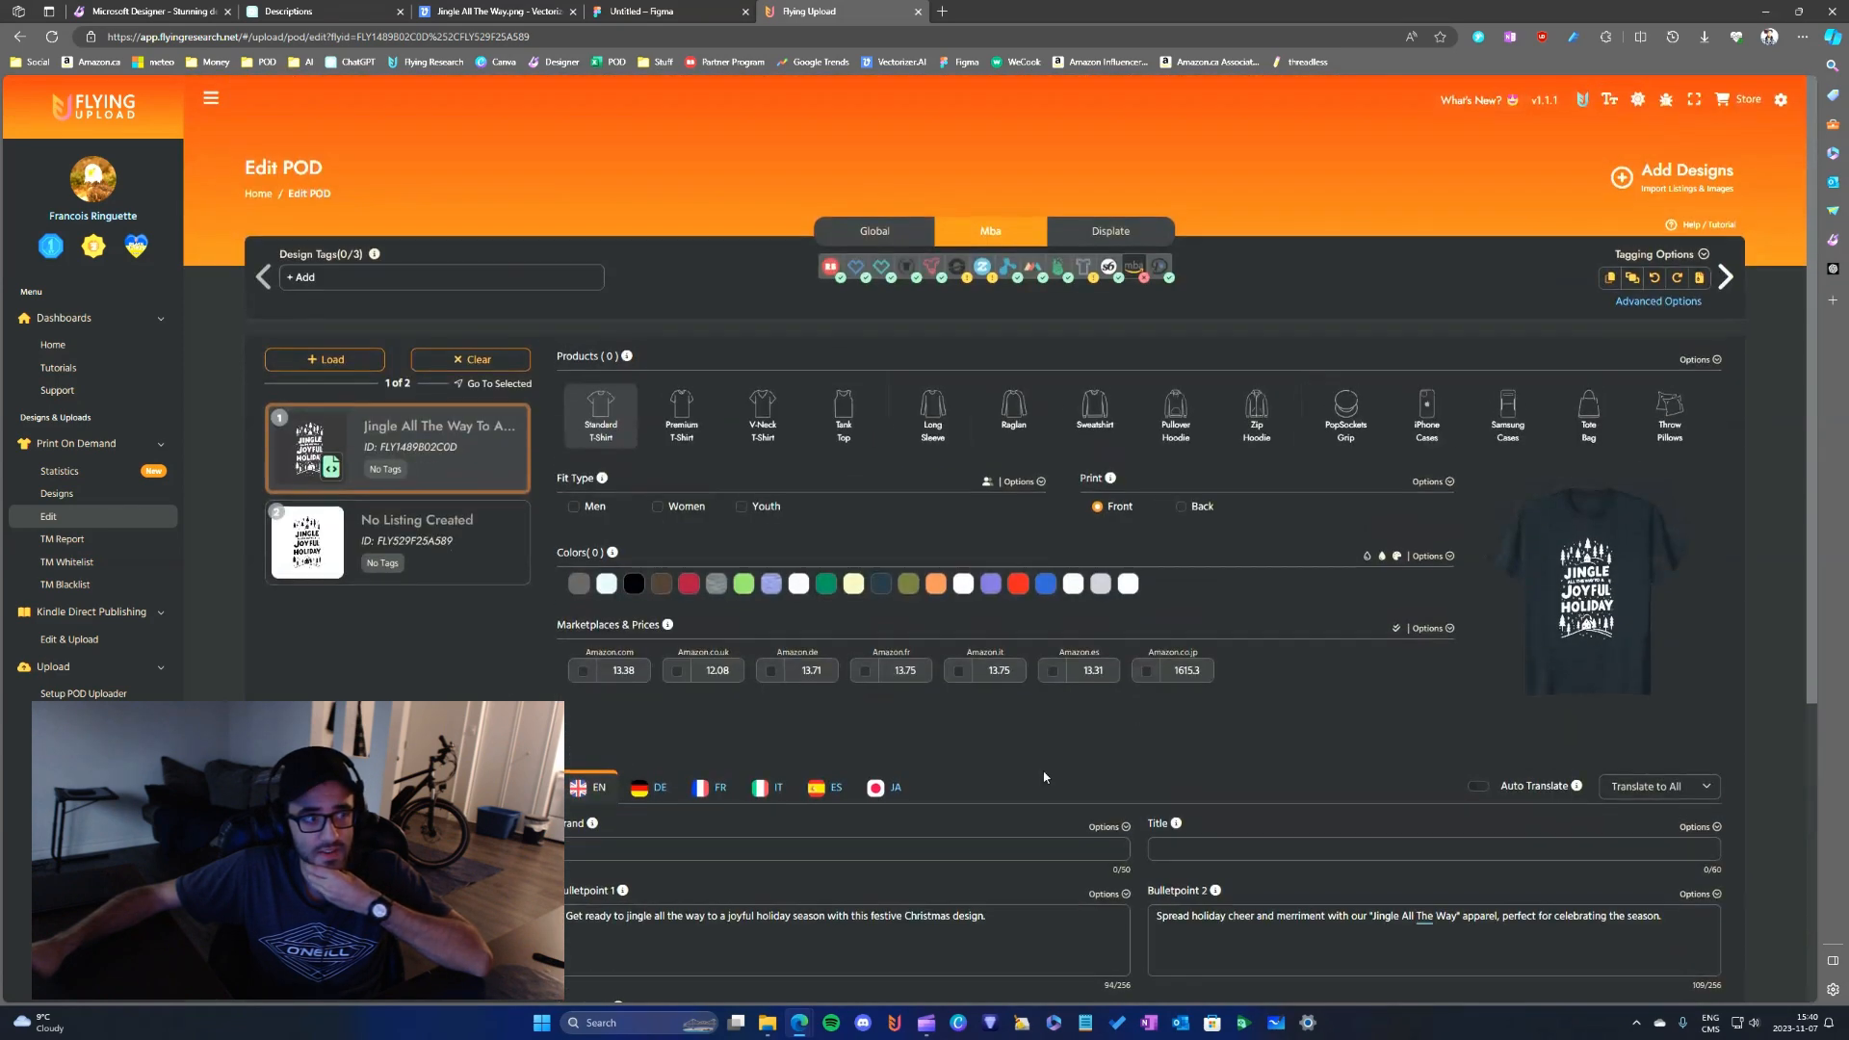
# - Read through the two Mba bulletpoints and check the brand, title, description, availability and publish fields
pyautogui.scroll(-1, 978, 758)
pyautogui.scroll(-4, 1108, 732)
pyautogui.scroll(3, 1244, 707)
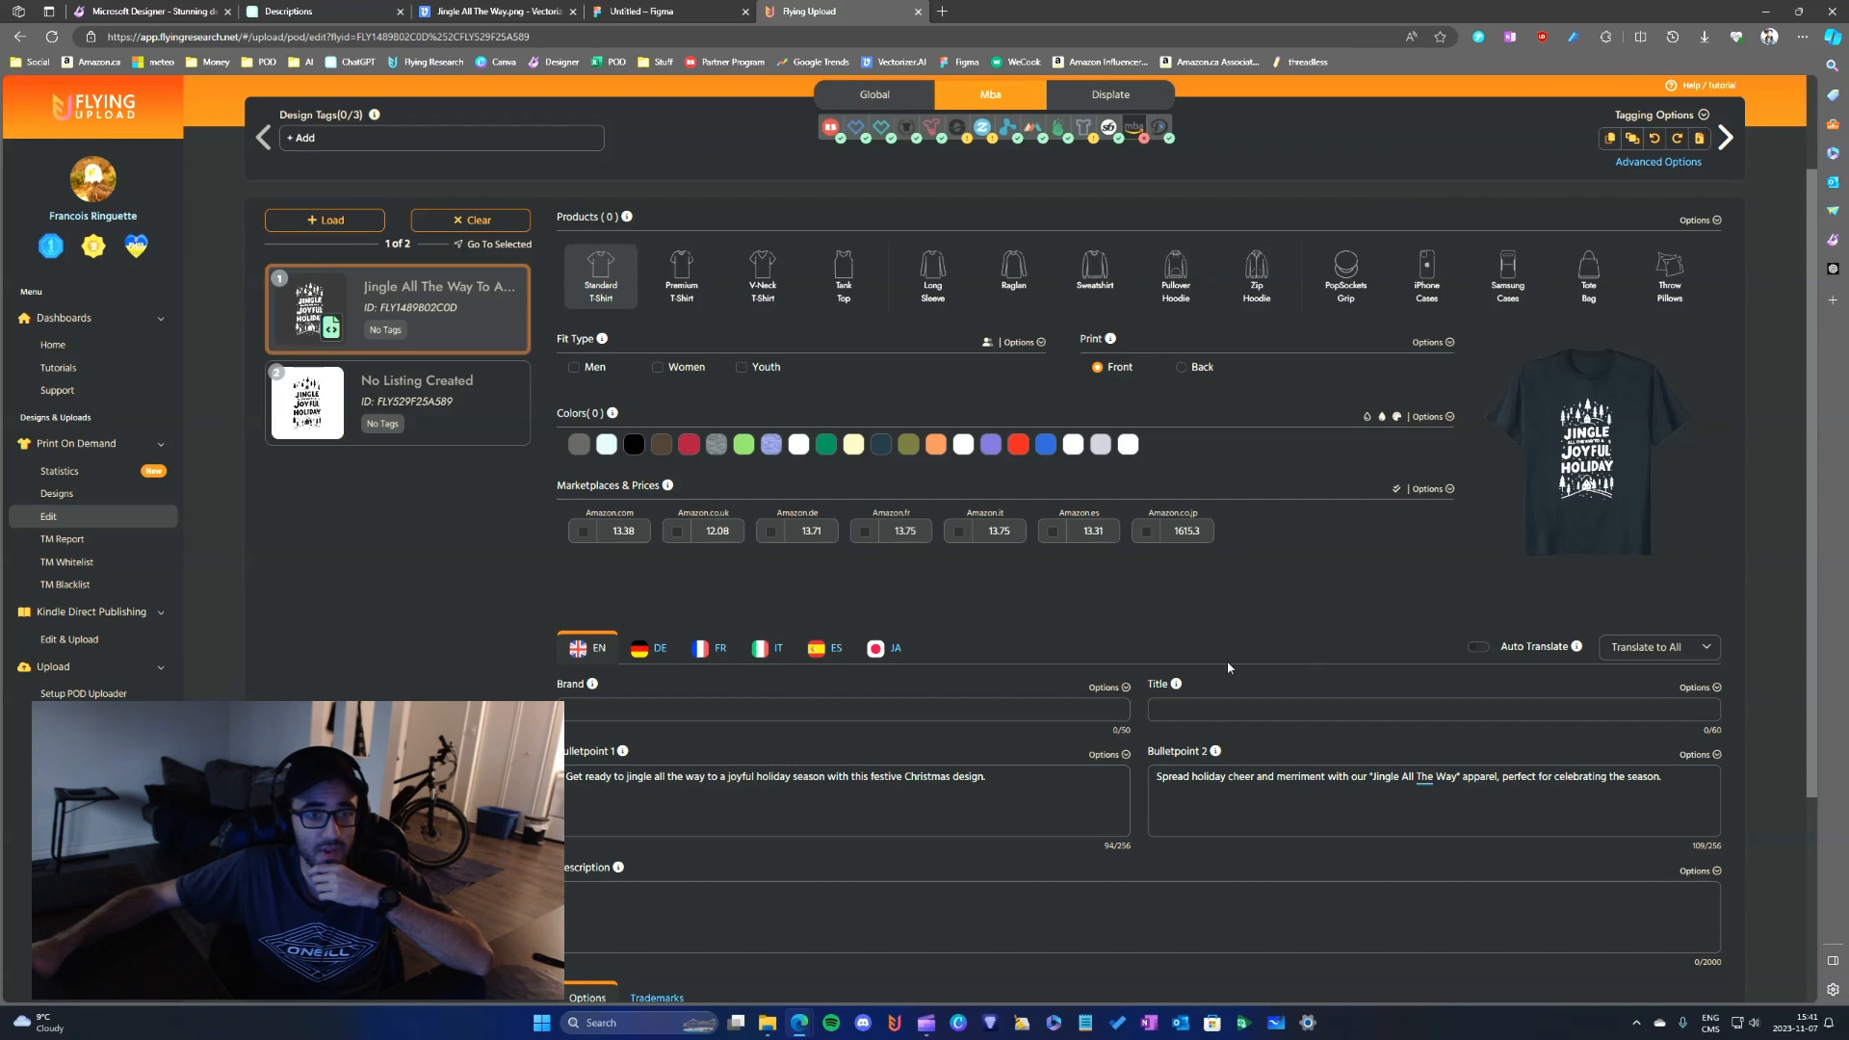
pyautogui.click(1002, 785)
pyautogui.scroll(-1, 657, 655)
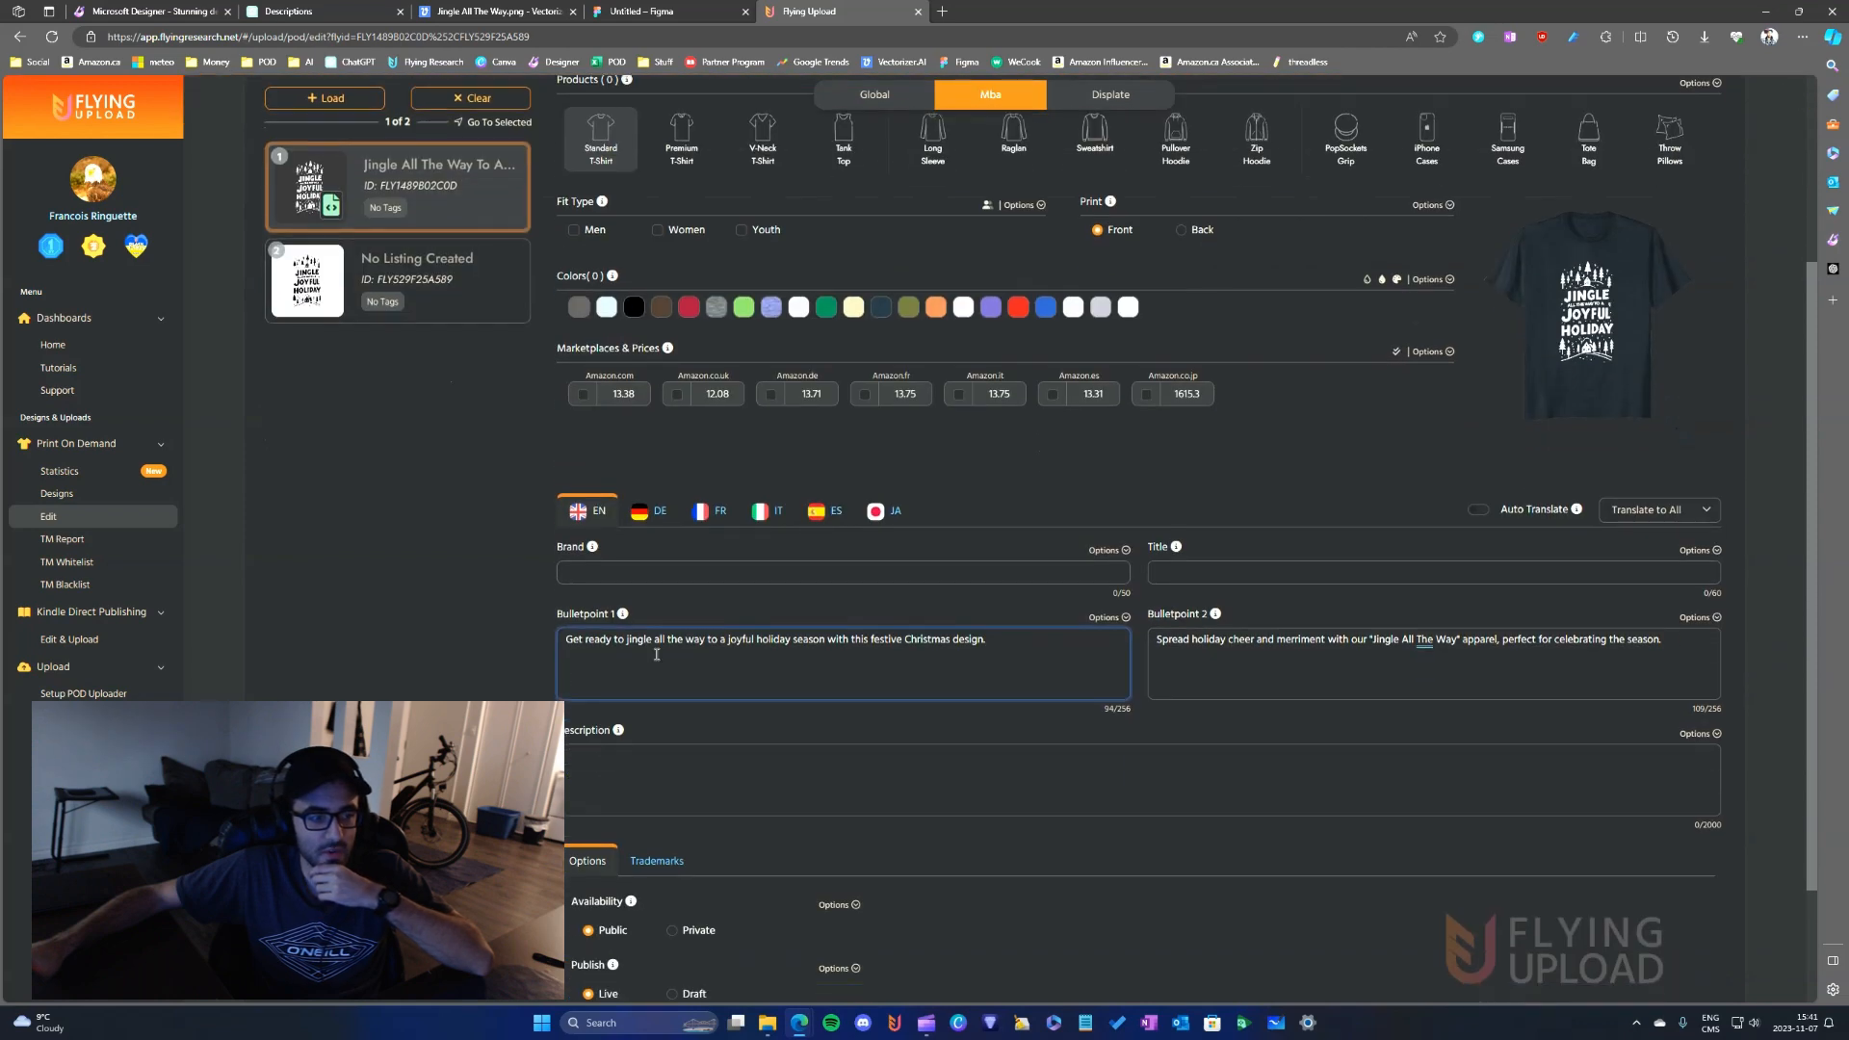
pyautogui.moveTo(566, 638); pyautogui.dragTo(1053, 643)
pyautogui.doubleClick(1357, 639)
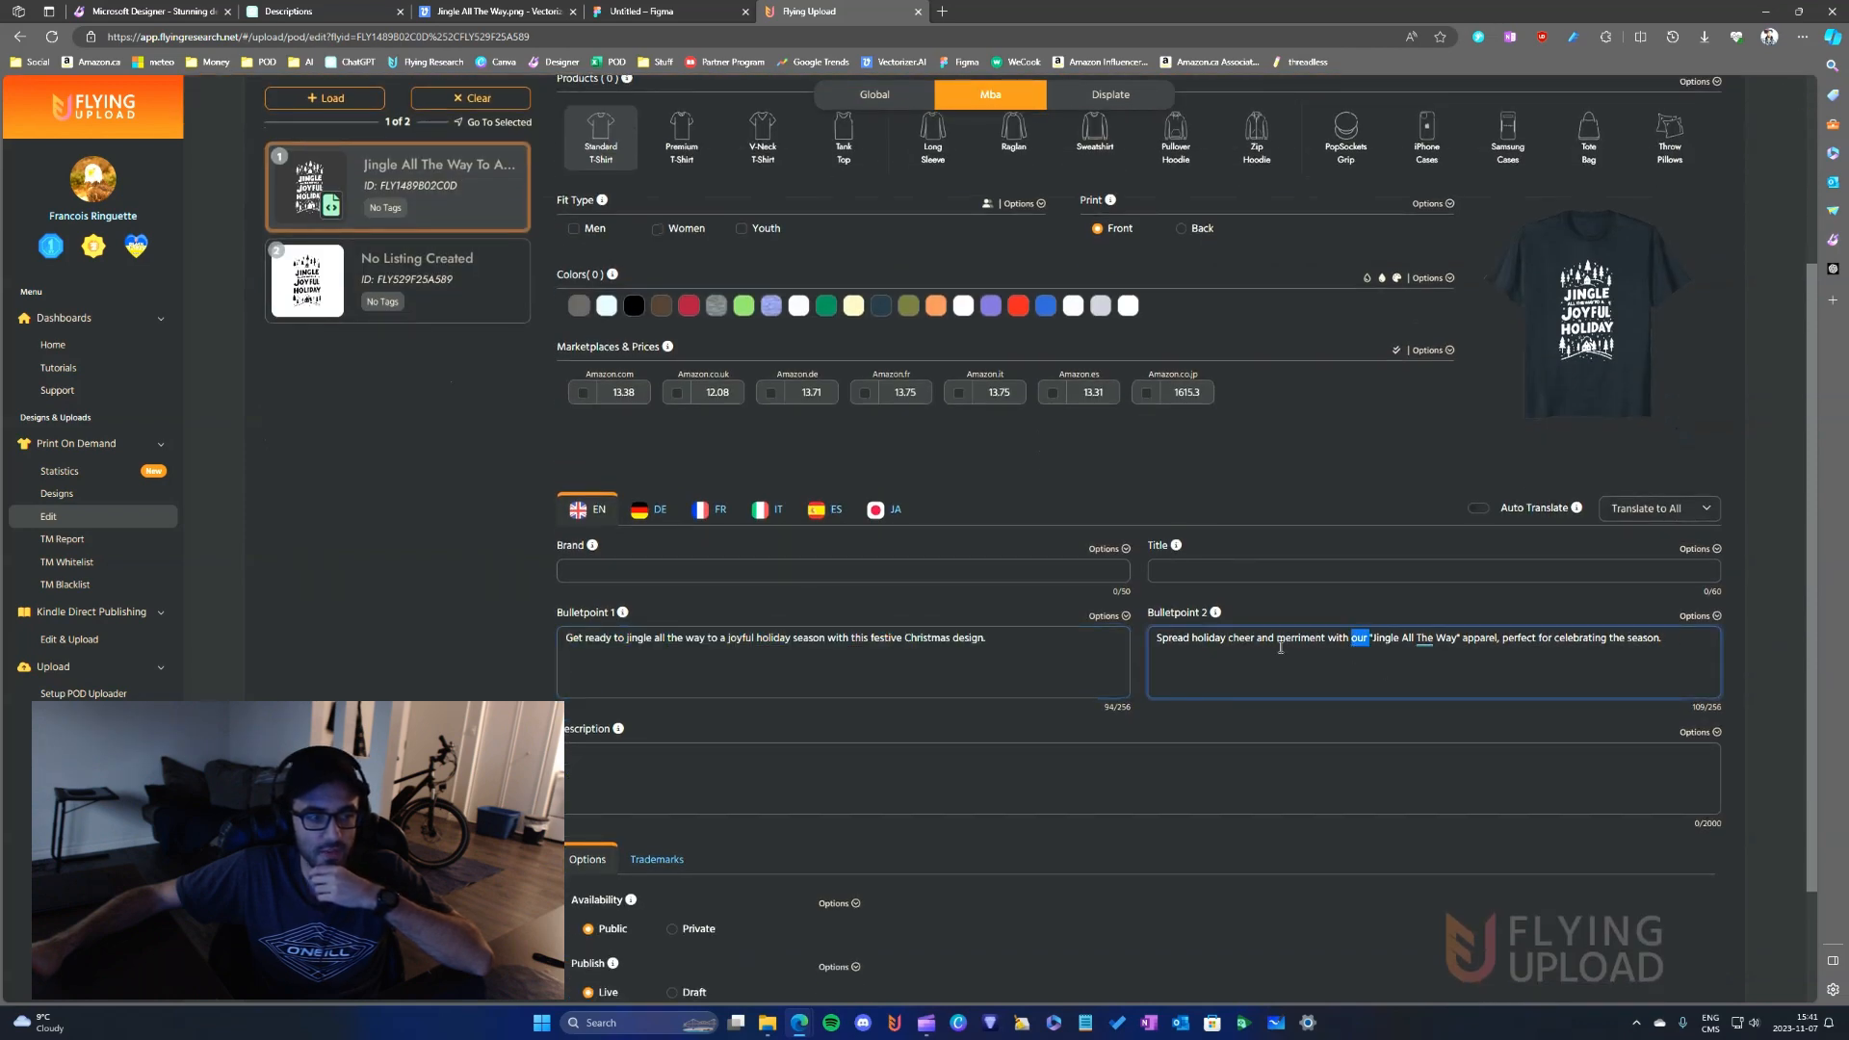
pyautogui.click(1200, 568)
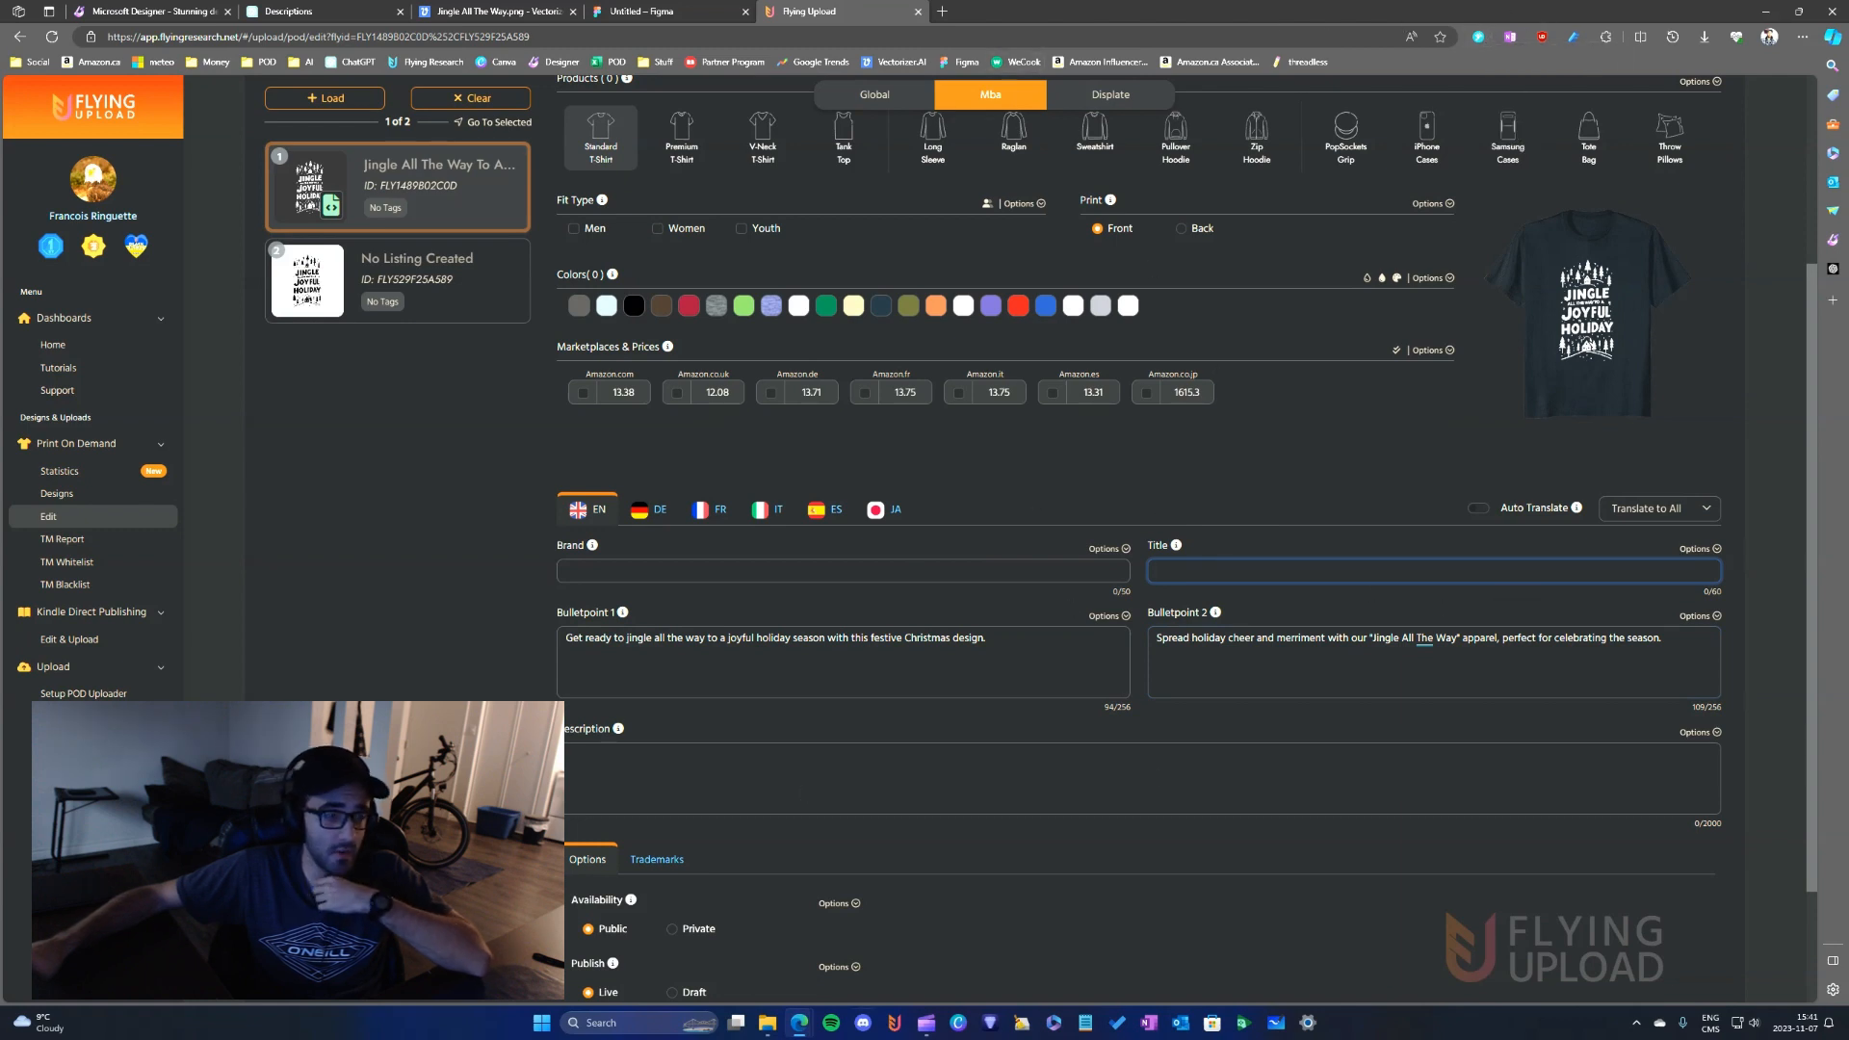
pyautogui.scroll(3, 1117, 826)
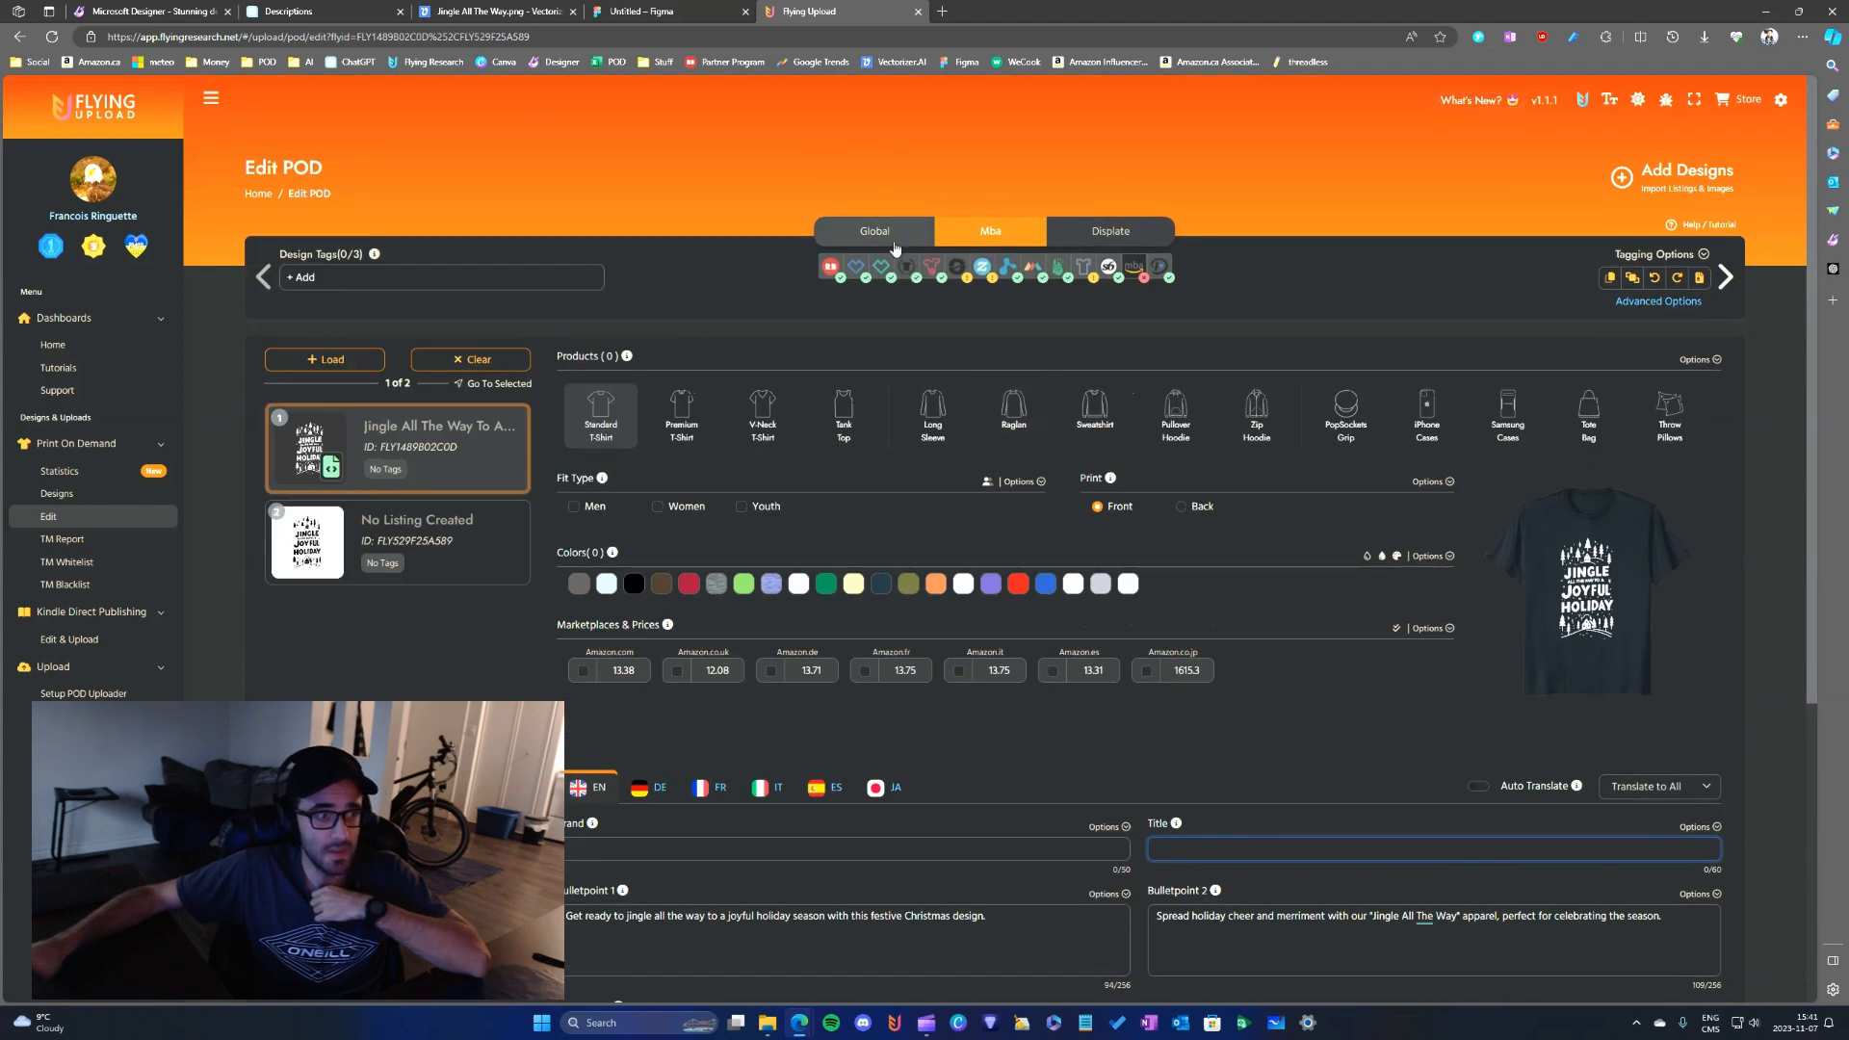
# - Apply the first design's listing data to the second Jingle design from the Global view, and save the listings
pyautogui.click(893, 236)
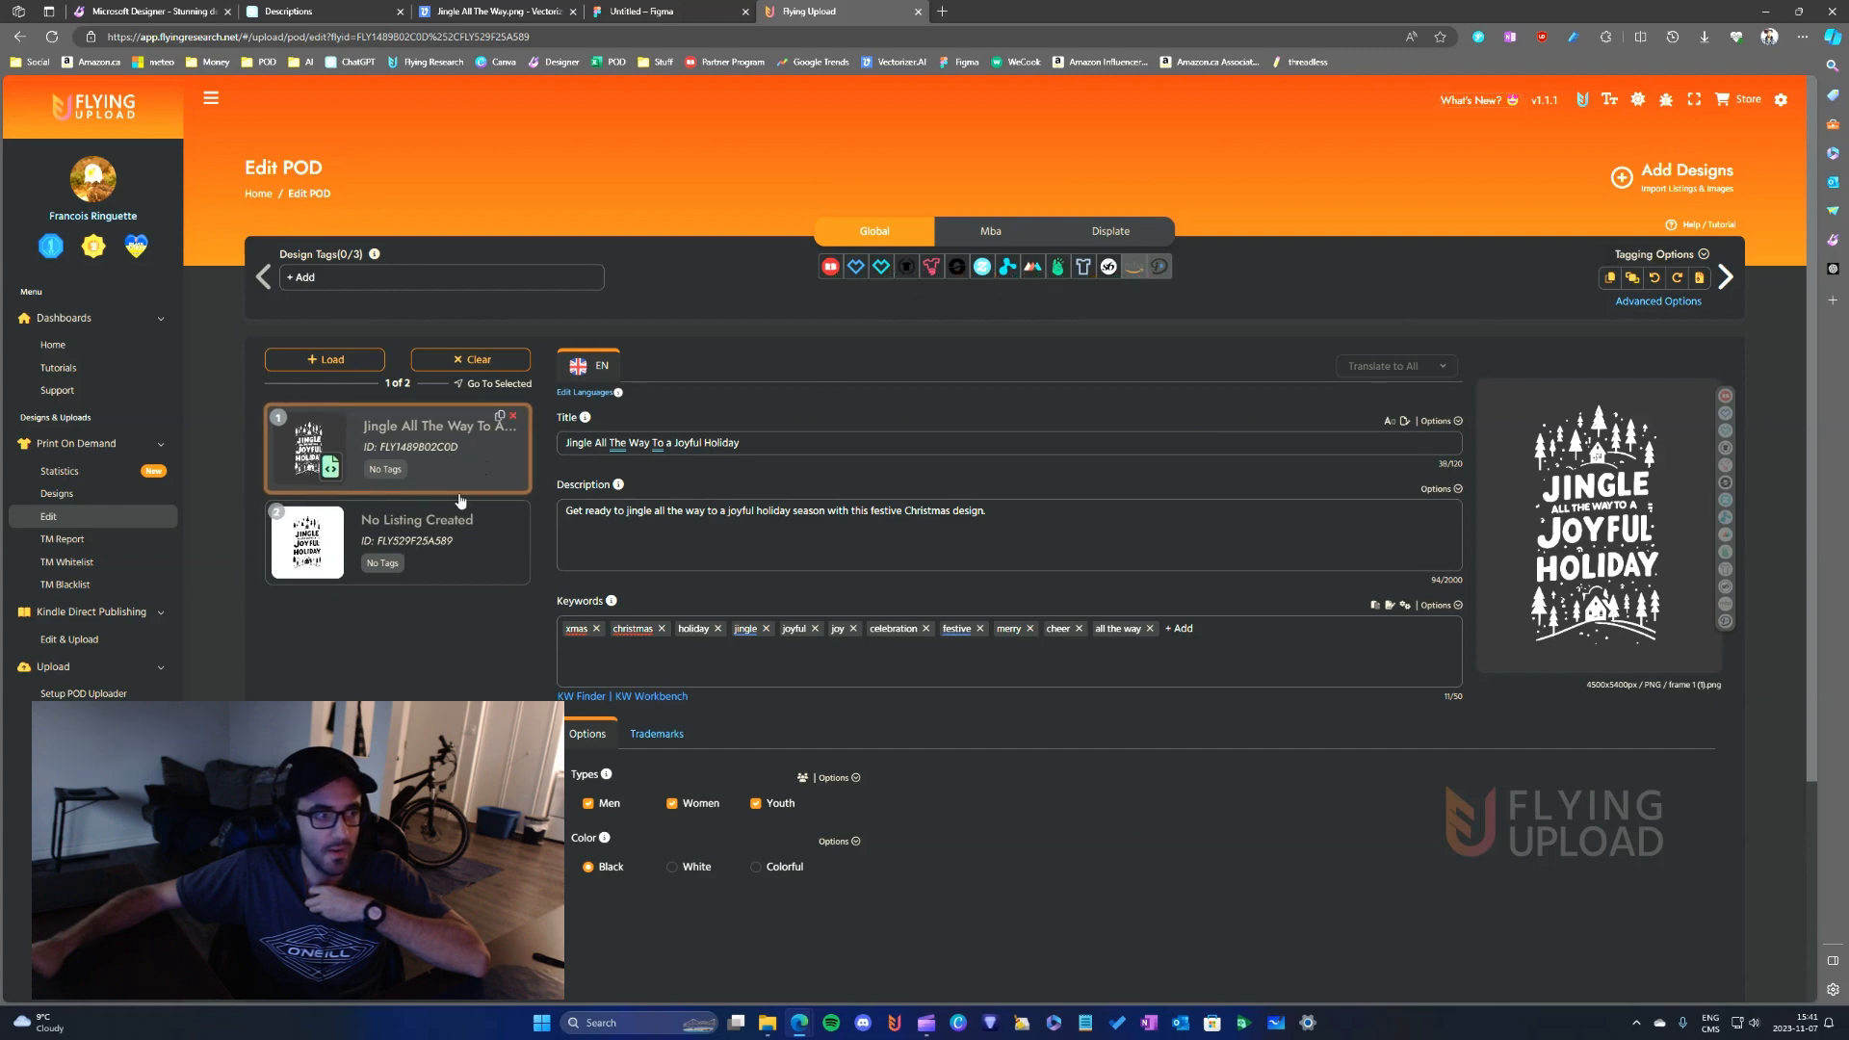
pyautogui.click(457, 568)
pyautogui.click(433, 451)
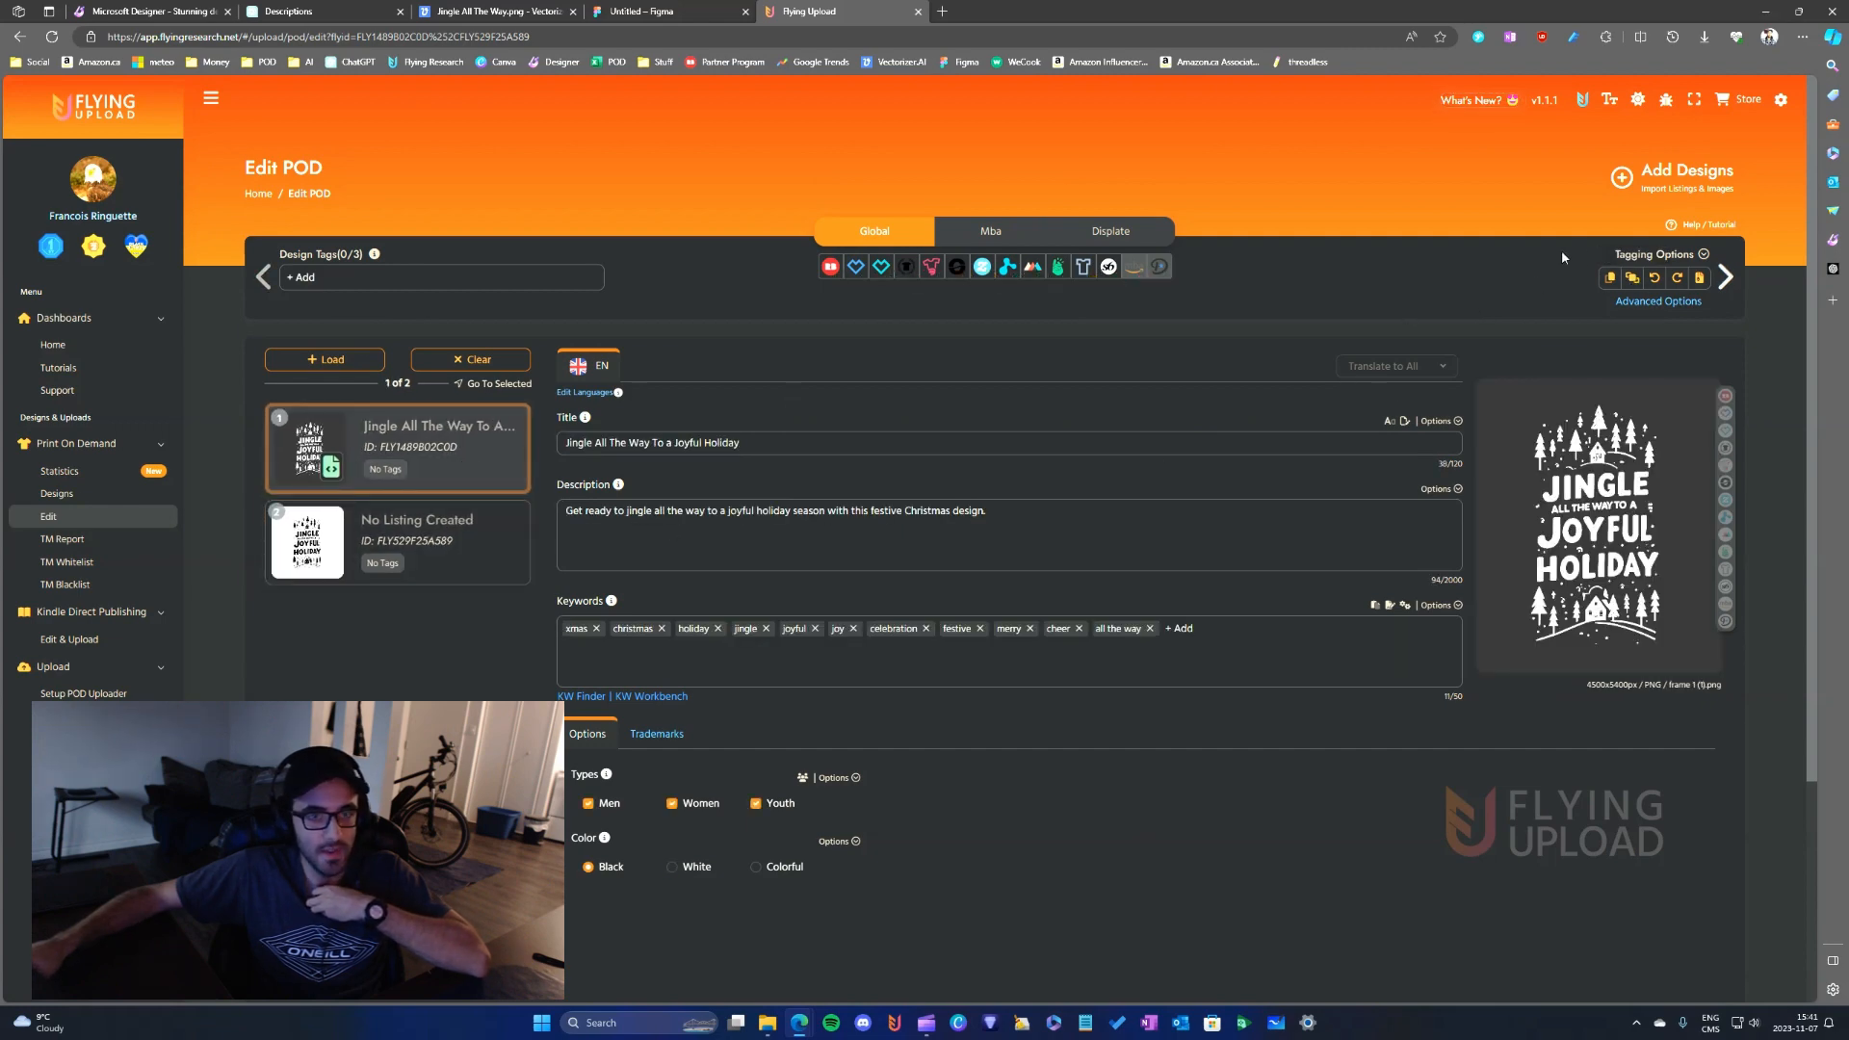
pyautogui.click(1633, 278)
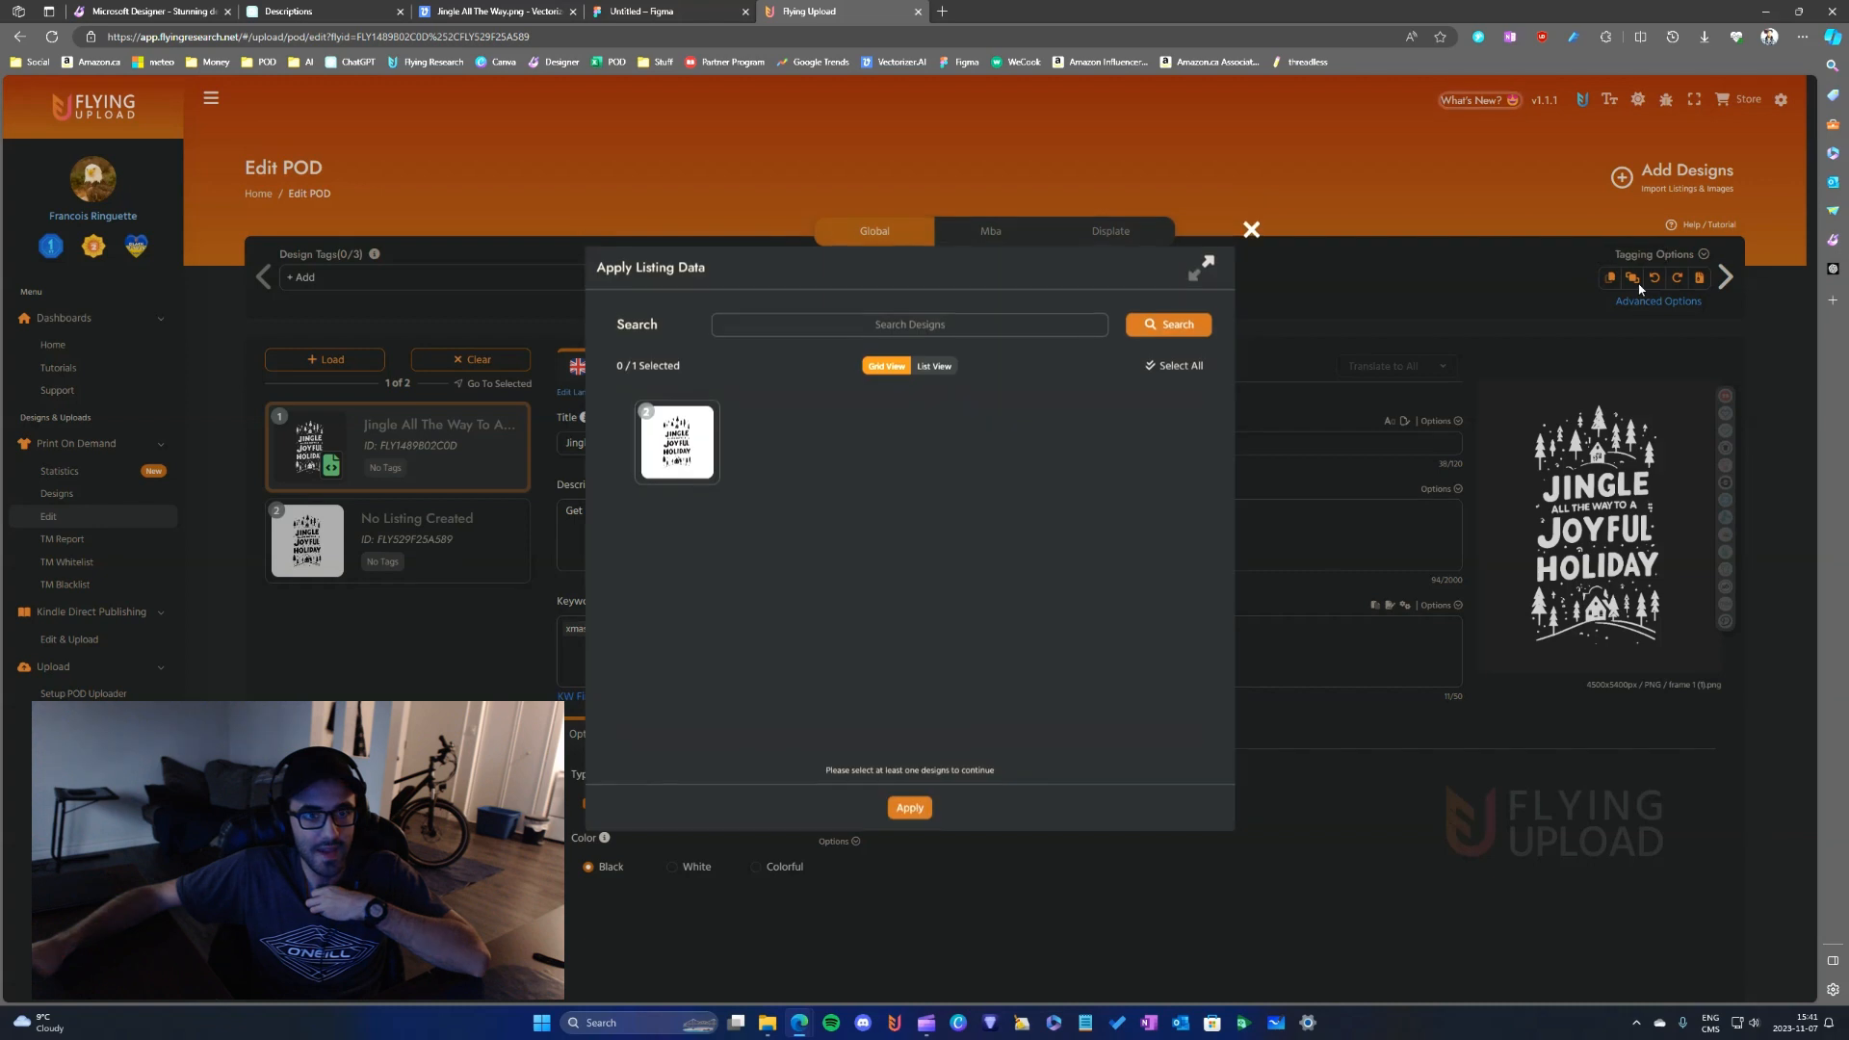
pyautogui.click(720, 477)
pyautogui.click(909, 808)
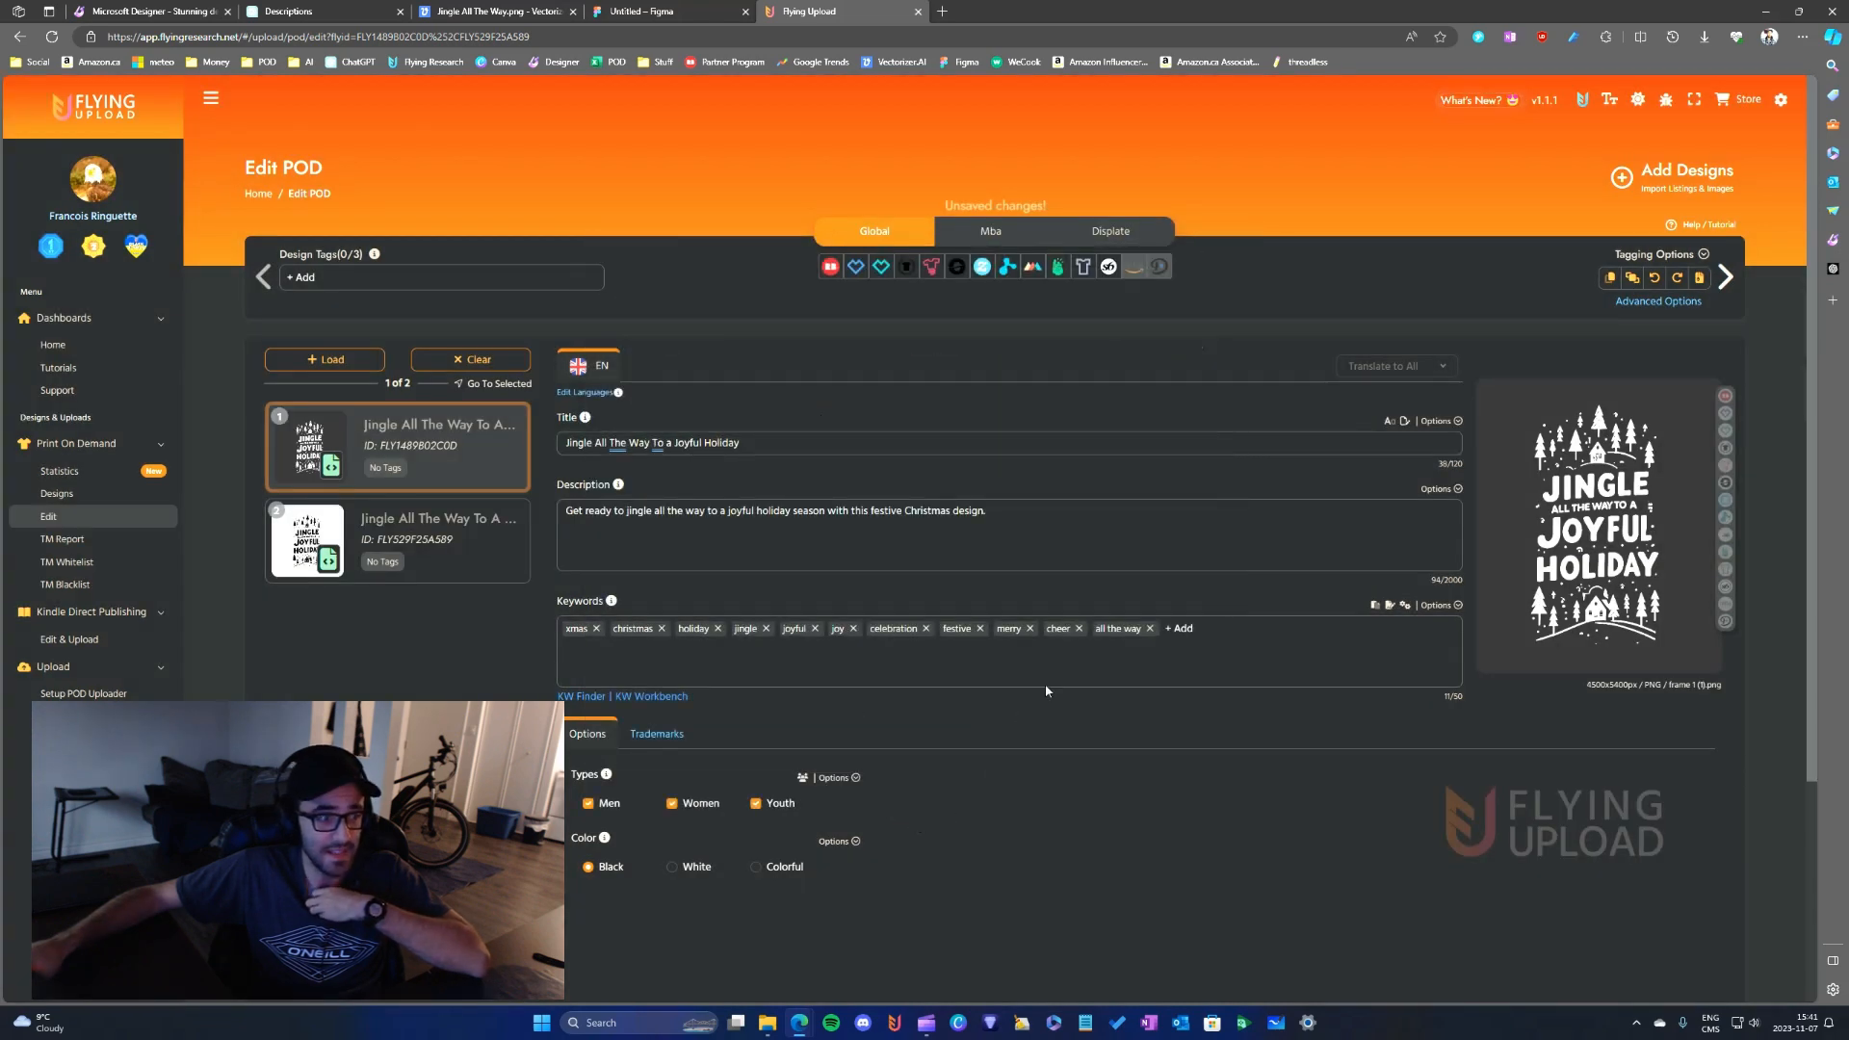
pyautogui.click(429, 540)
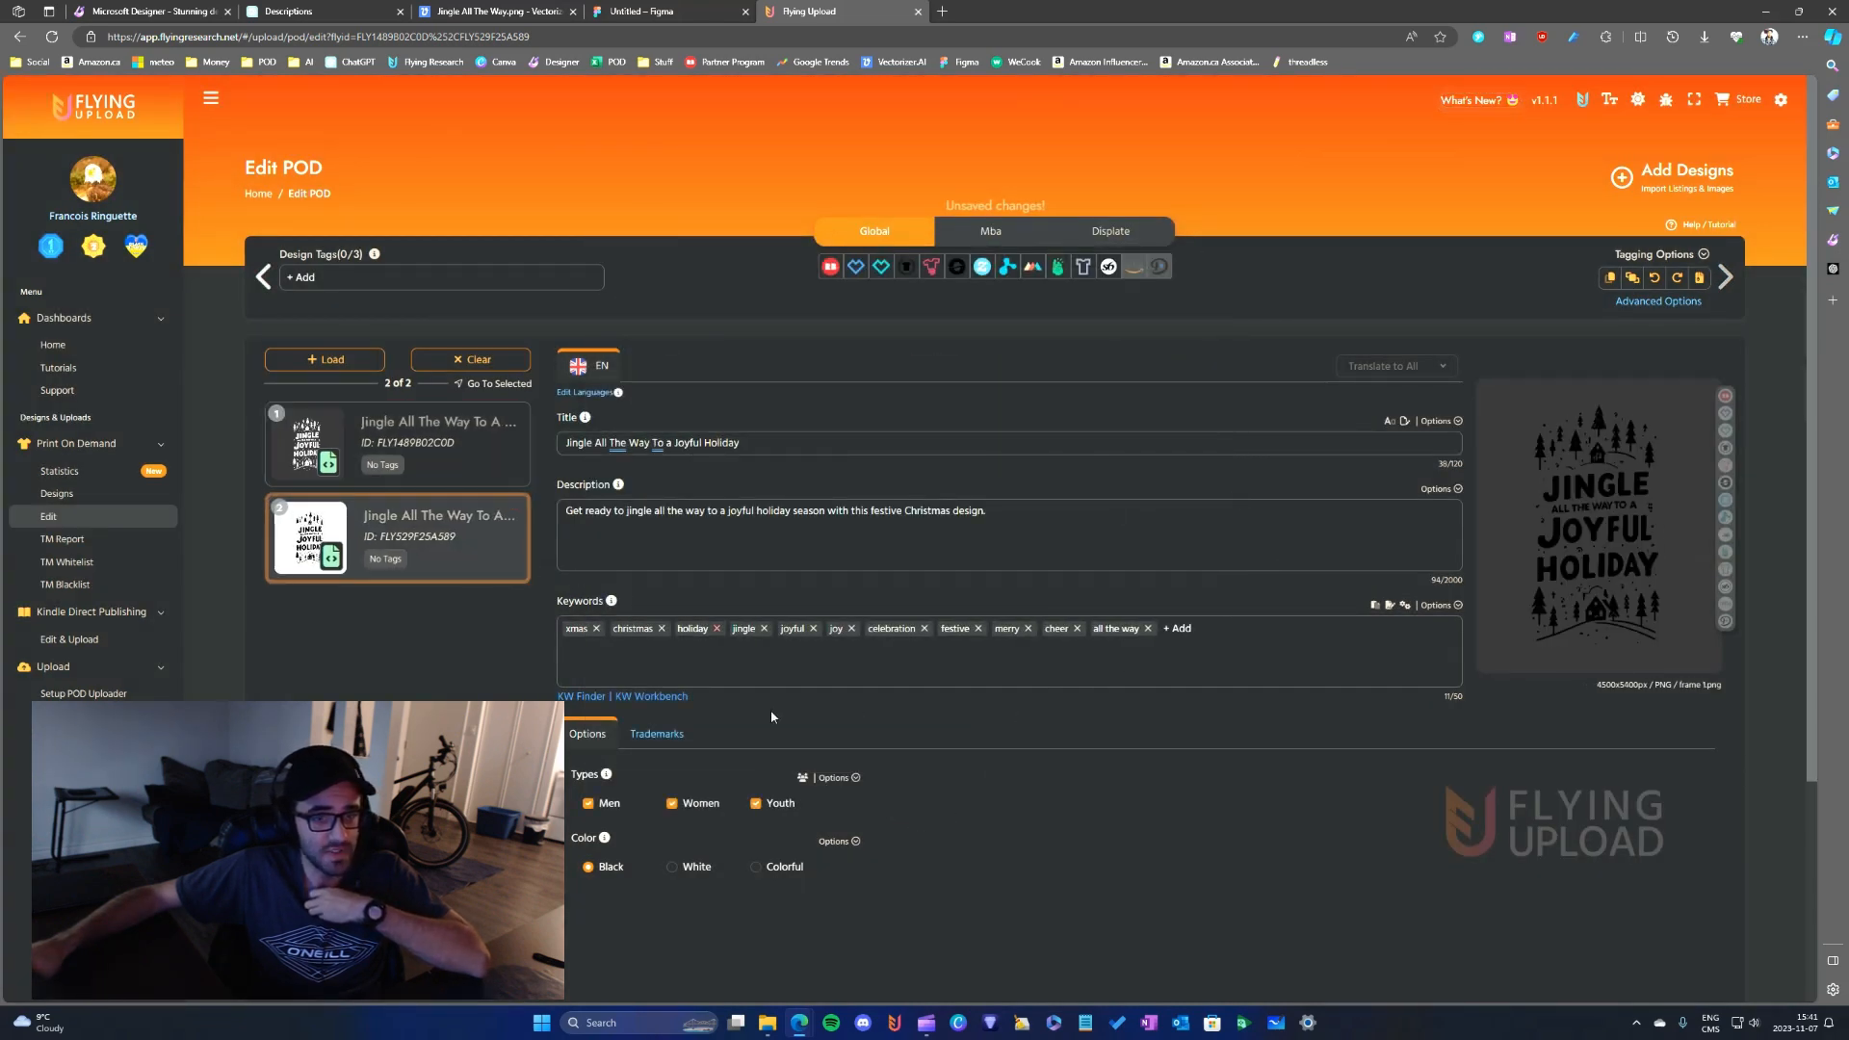
pyautogui.hotkey('ctrl', 's')
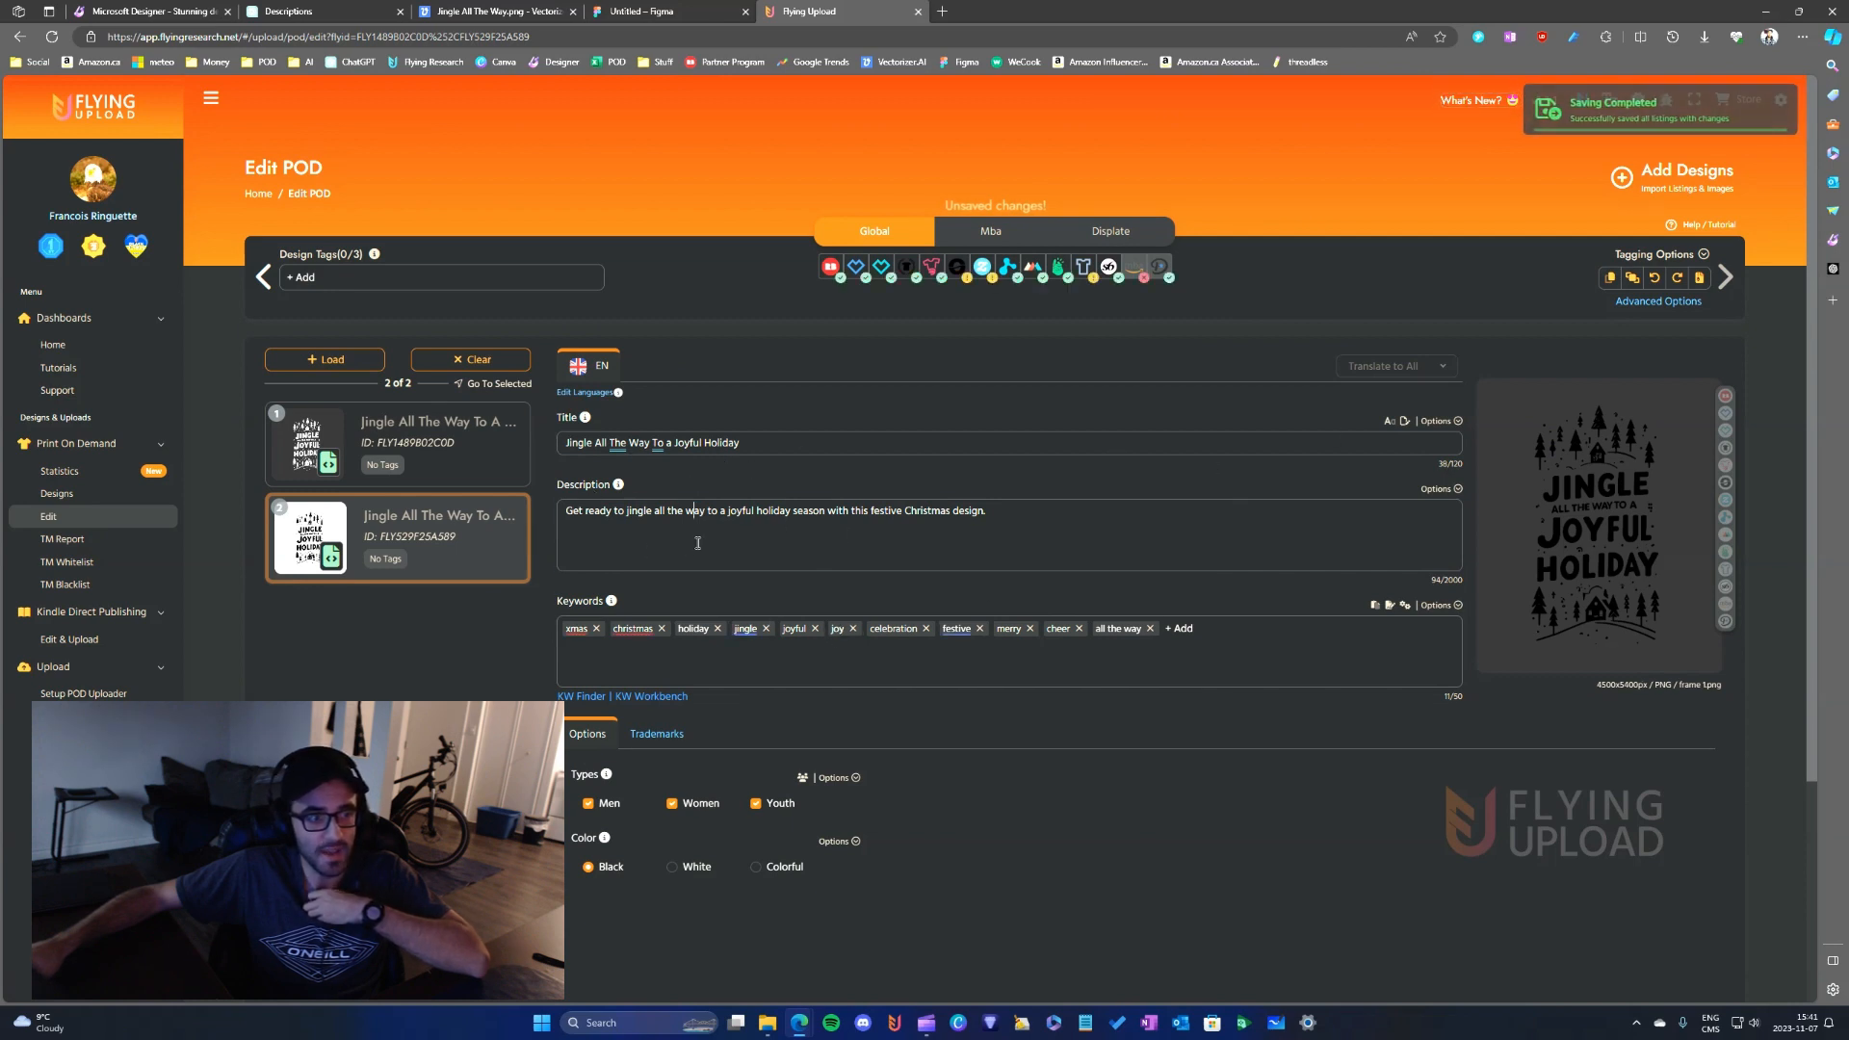
# - Set the second design's Global color option to White and save the listing
pyautogui.doubleClick(756, 438)
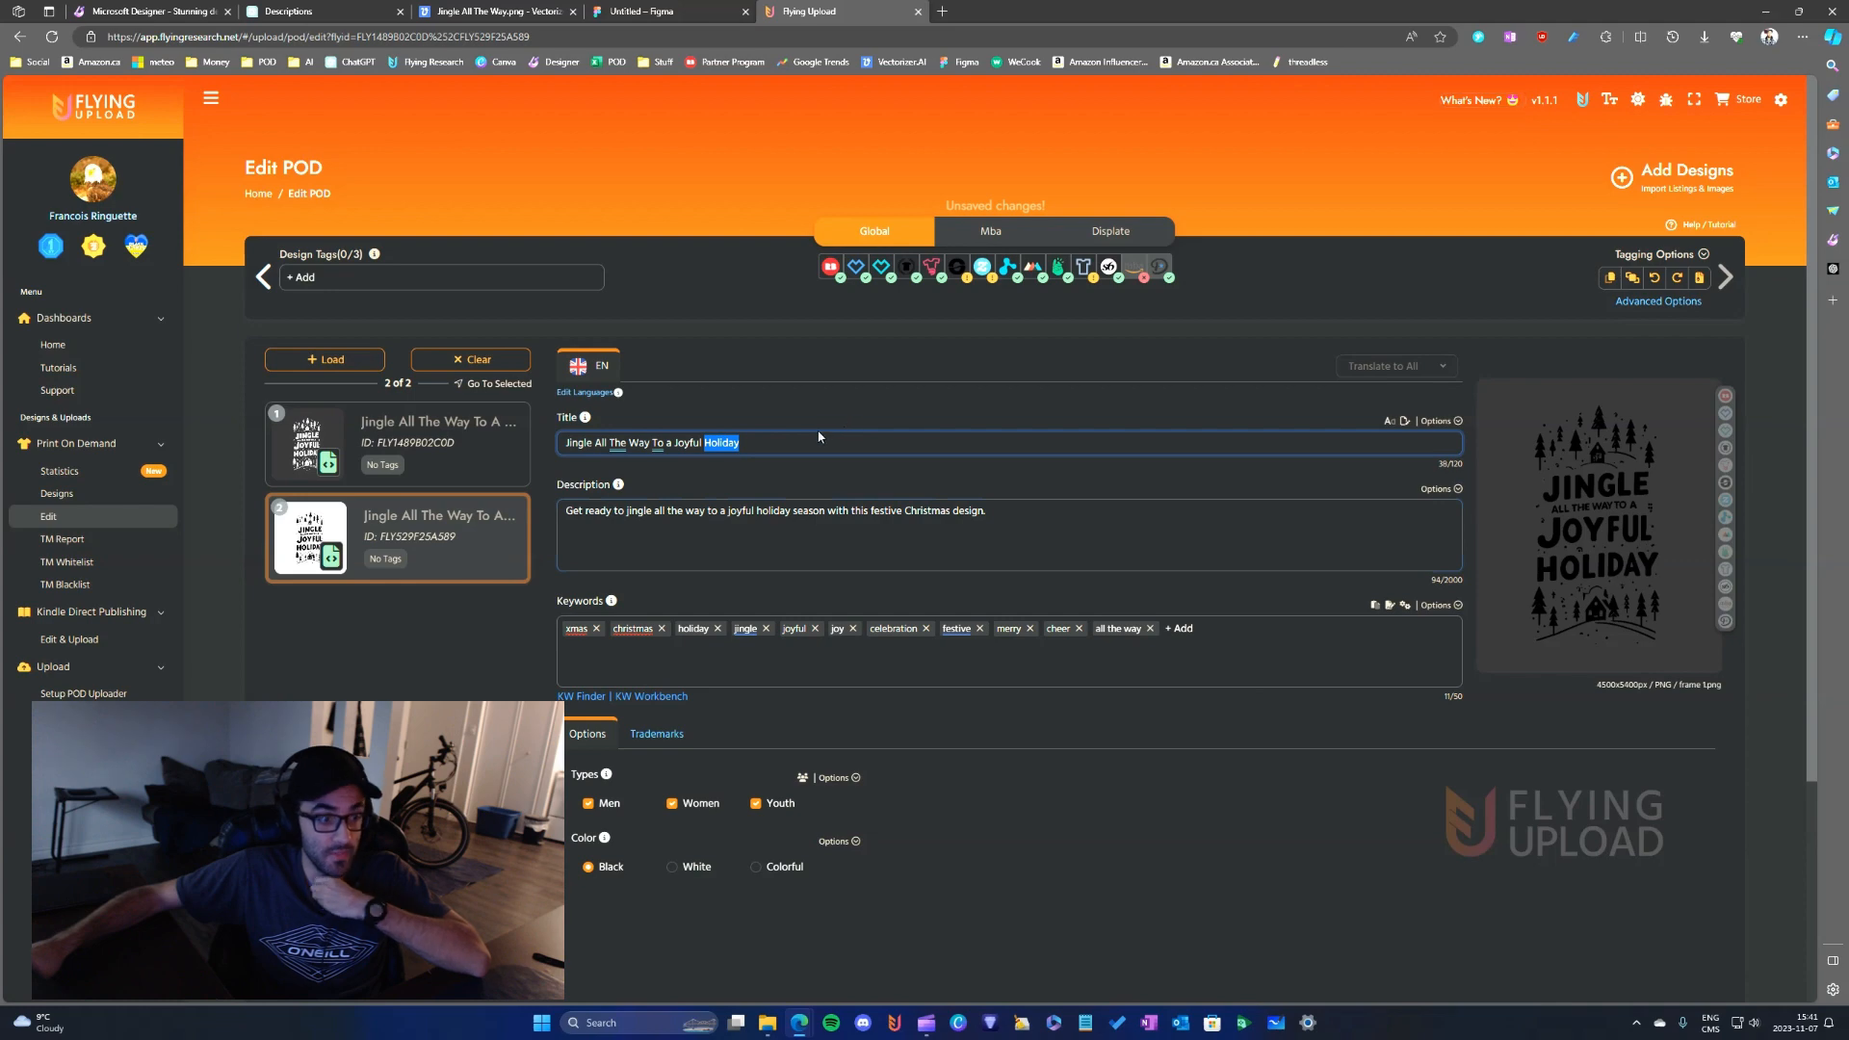
pyautogui.scroll(-2, 668, 737)
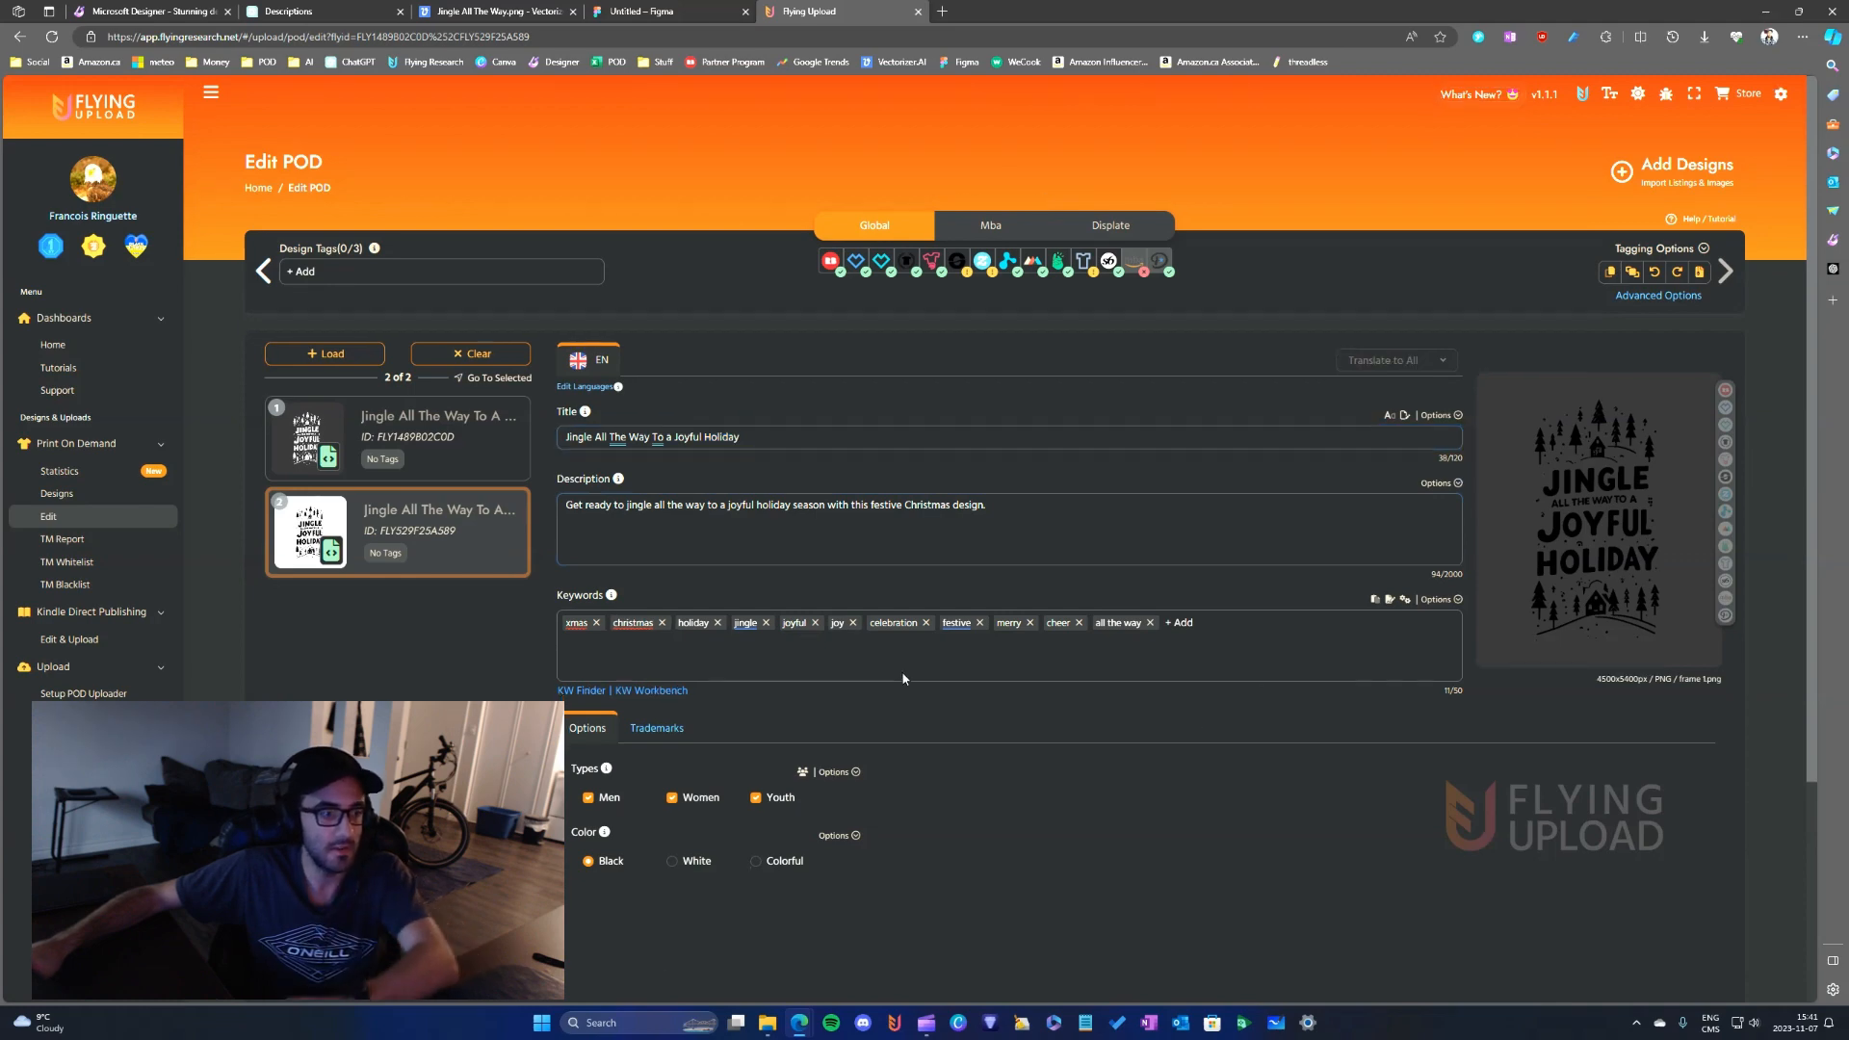
pyautogui.scroll(2, 666, 731)
pyautogui.click(673, 729)
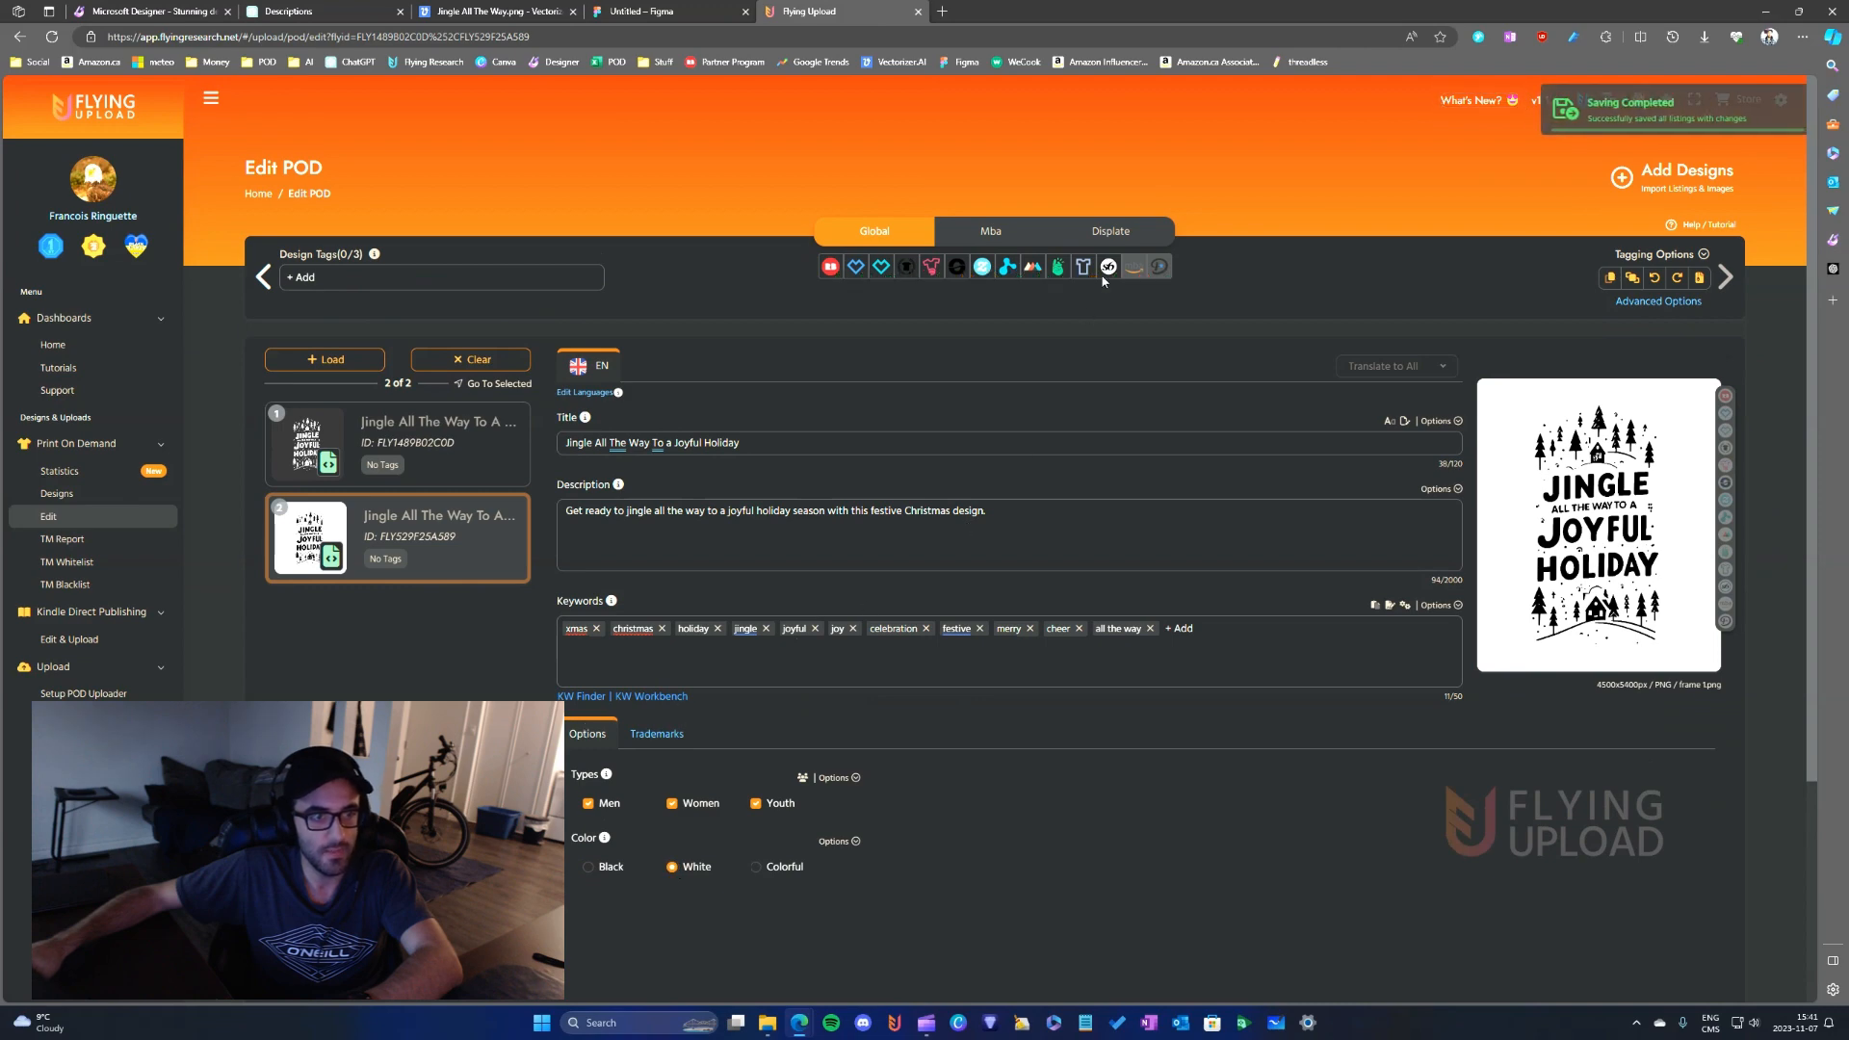
# - Check the second design's copied Mba and Displate data, set its Displate background to White and save
pyautogui.click(991, 231)
pyautogui.click(1113, 230)
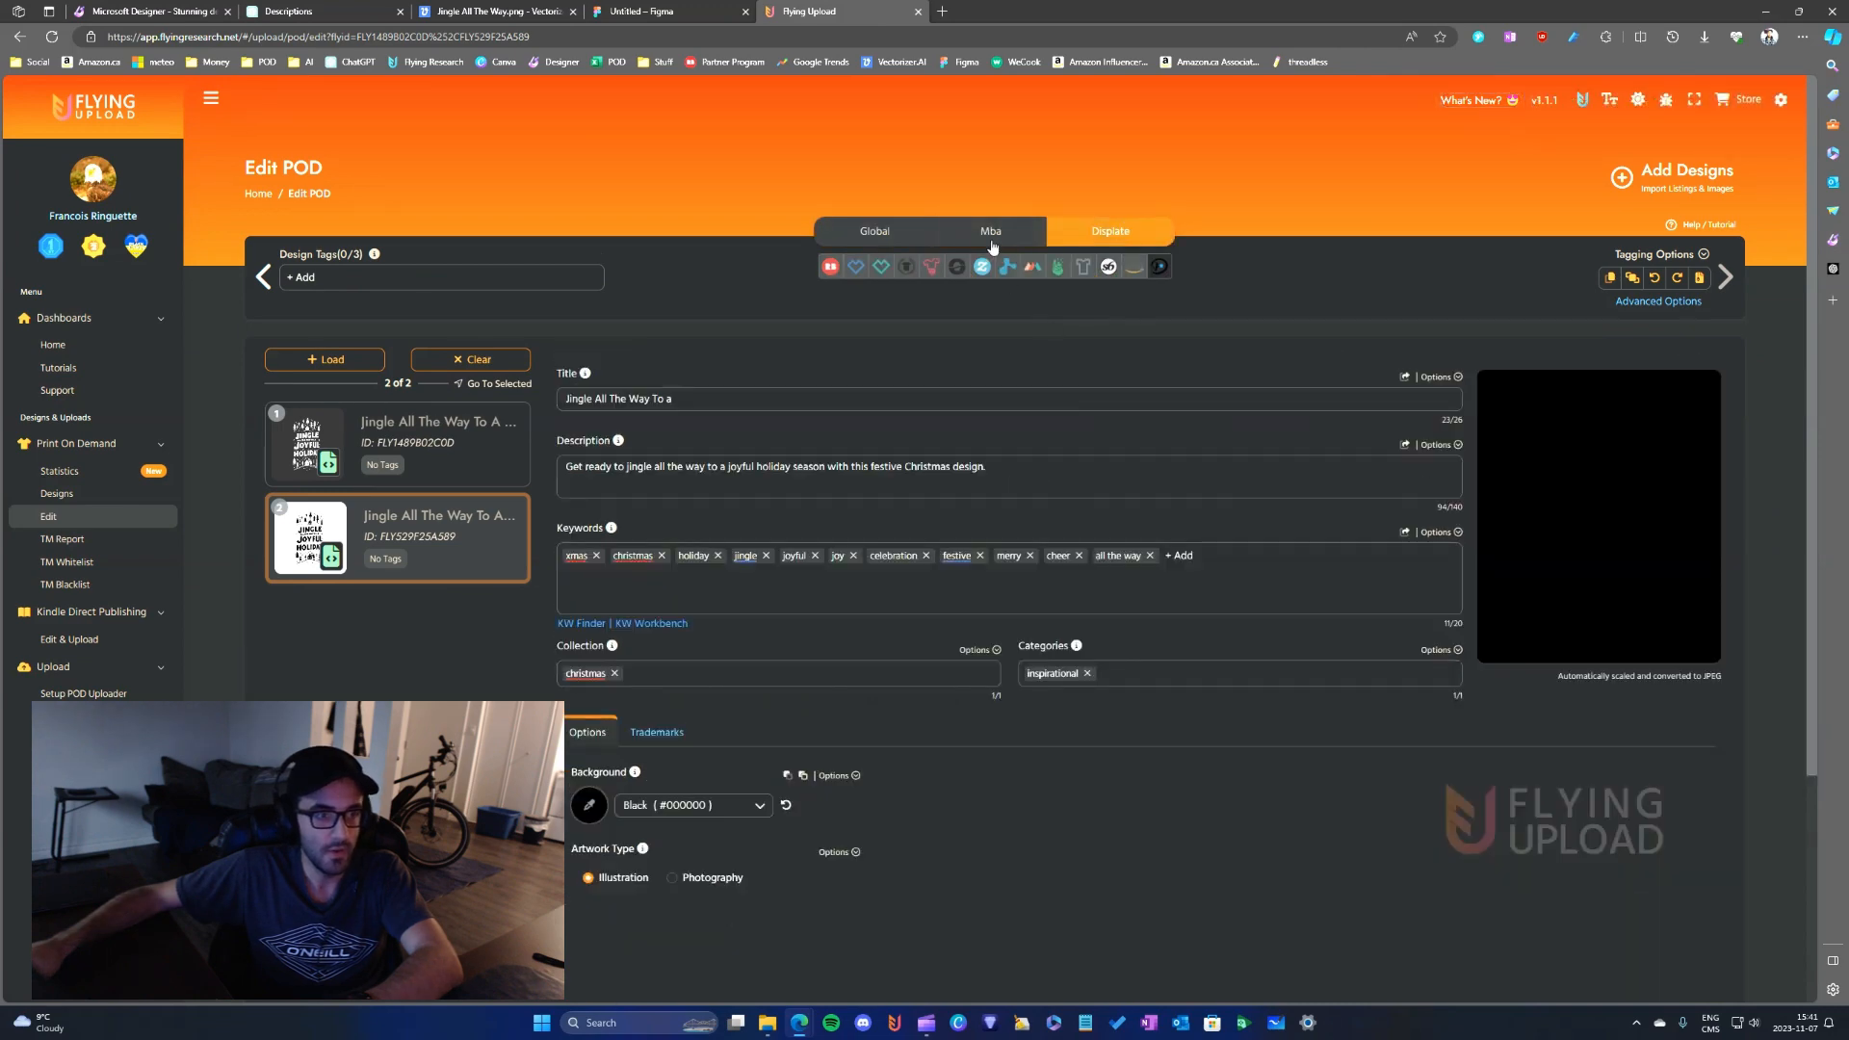
pyautogui.click(991, 232)
pyautogui.scroll(-2, 963, 690)
pyautogui.scroll(-2, 963, 690)
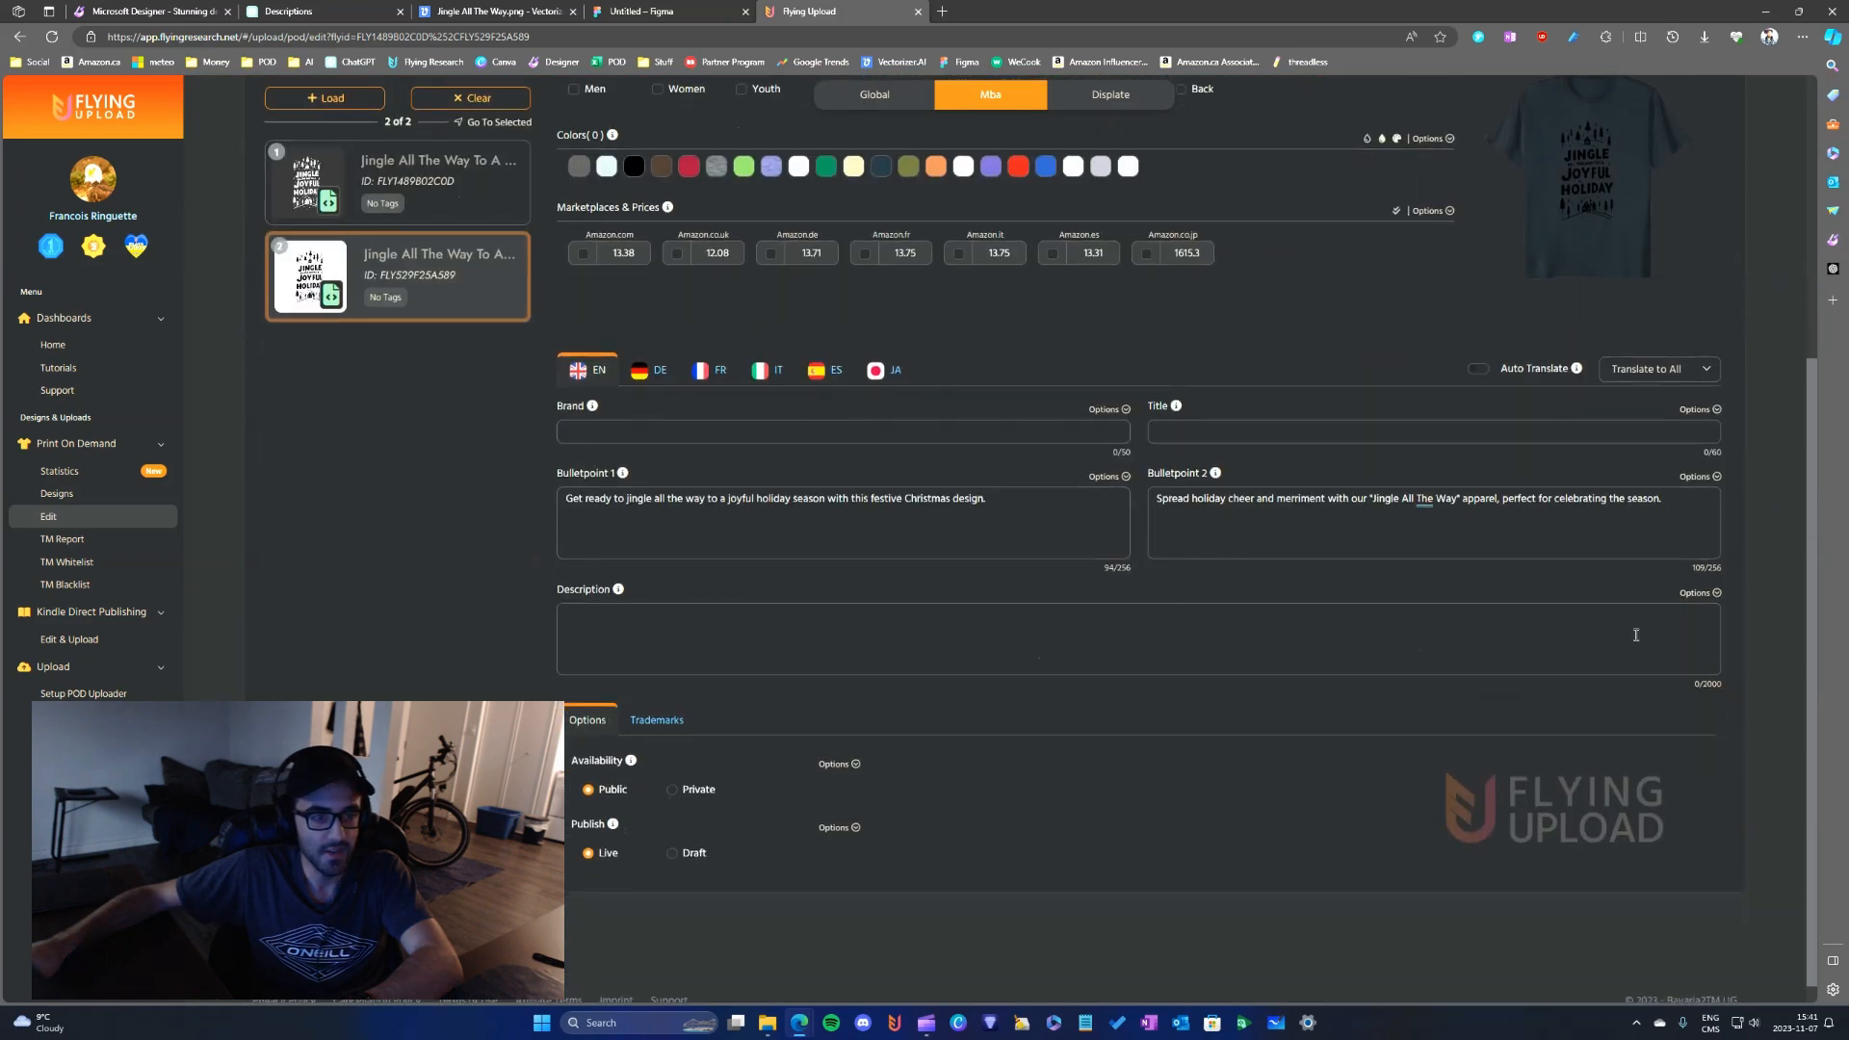
pyautogui.scroll(4, 1203, 576)
pyautogui.click(1112, 233)
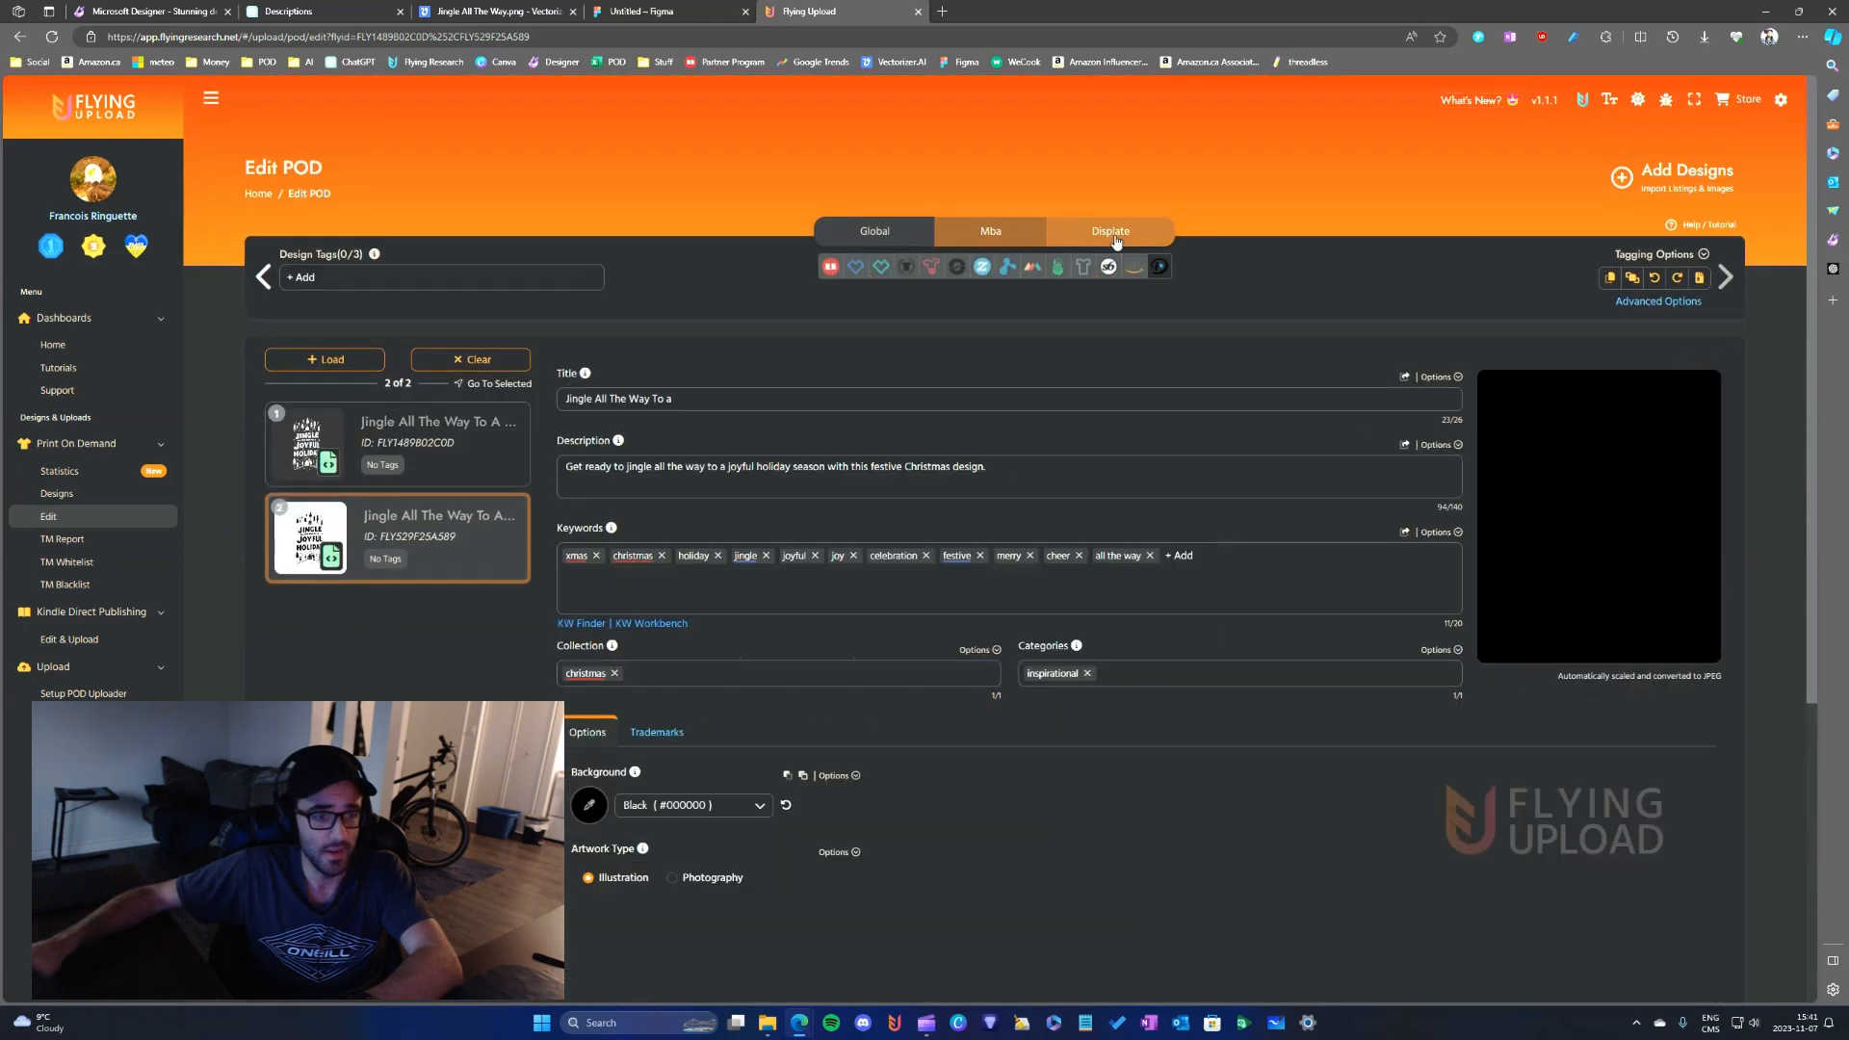
pyautogui.click(717, 815)
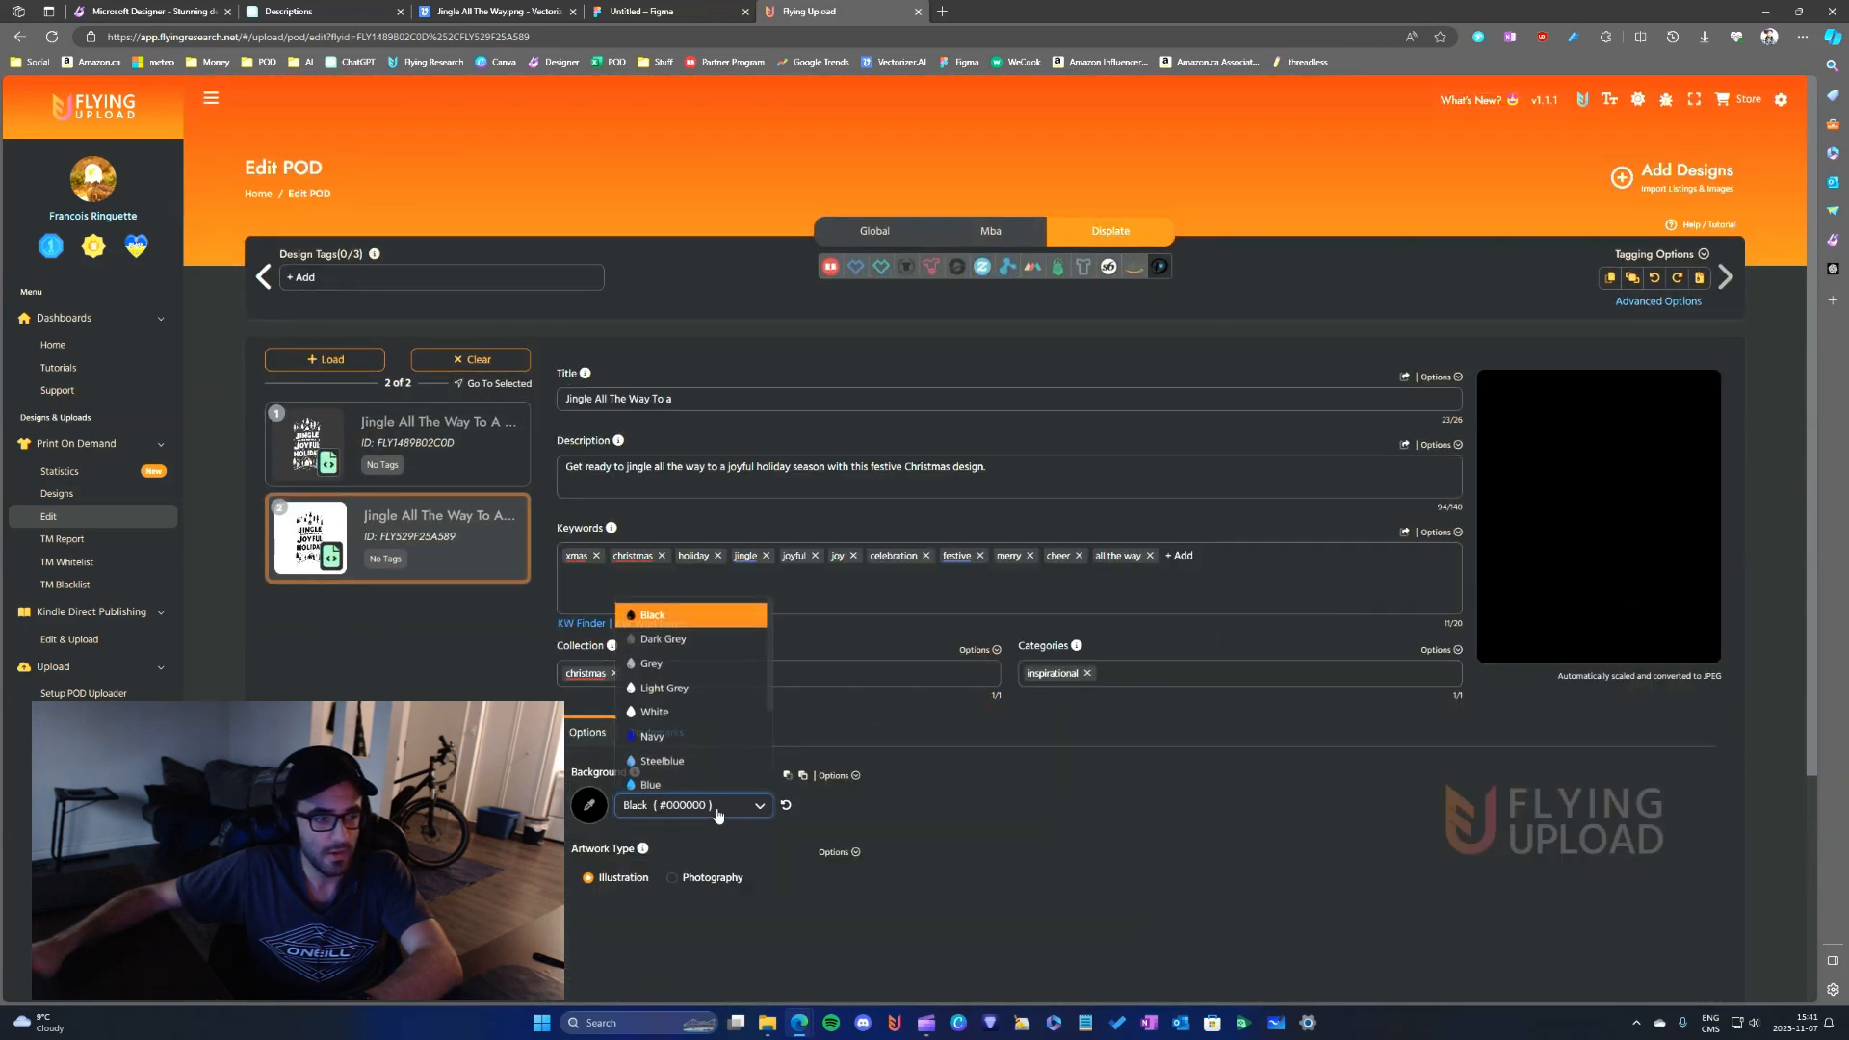
pyautogui.click(690, 714)
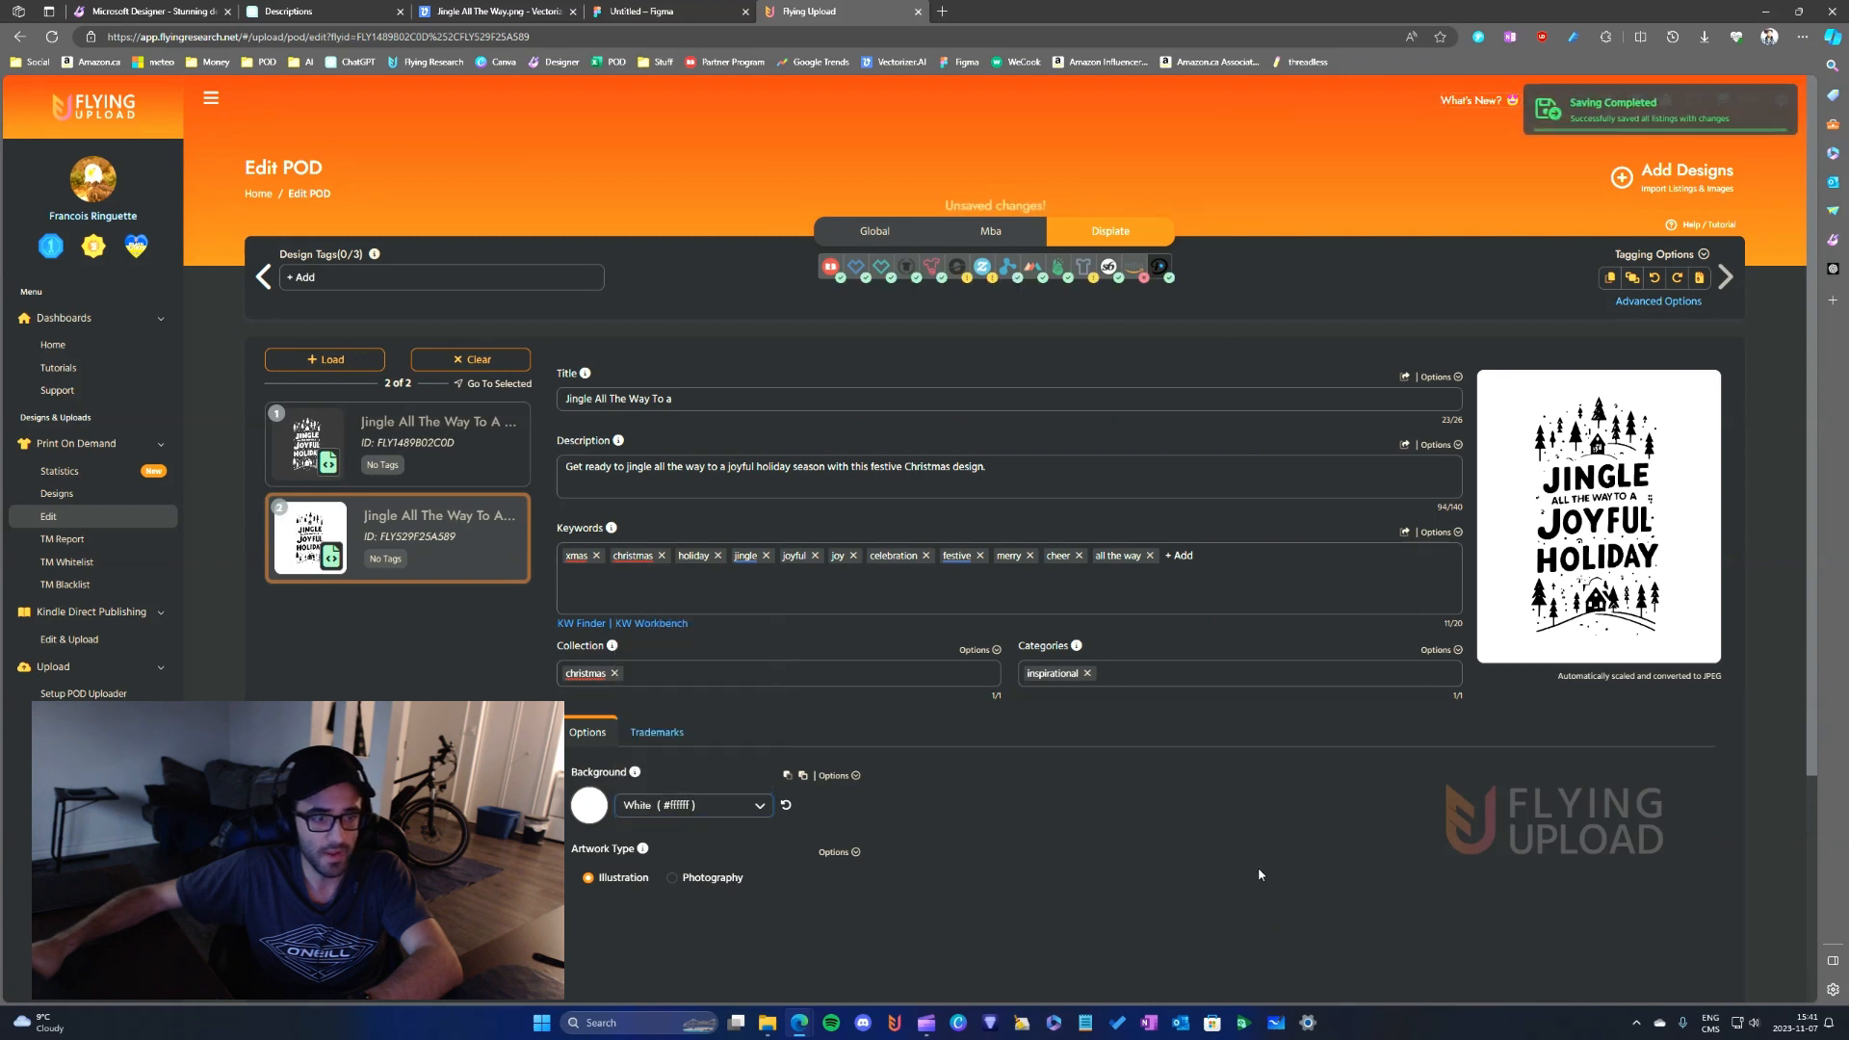
# - Return to the first design's Global listing and review its title, description, keywords, types and color
pyautogui.click(471, 463)
pyautogui.click(849, 241)
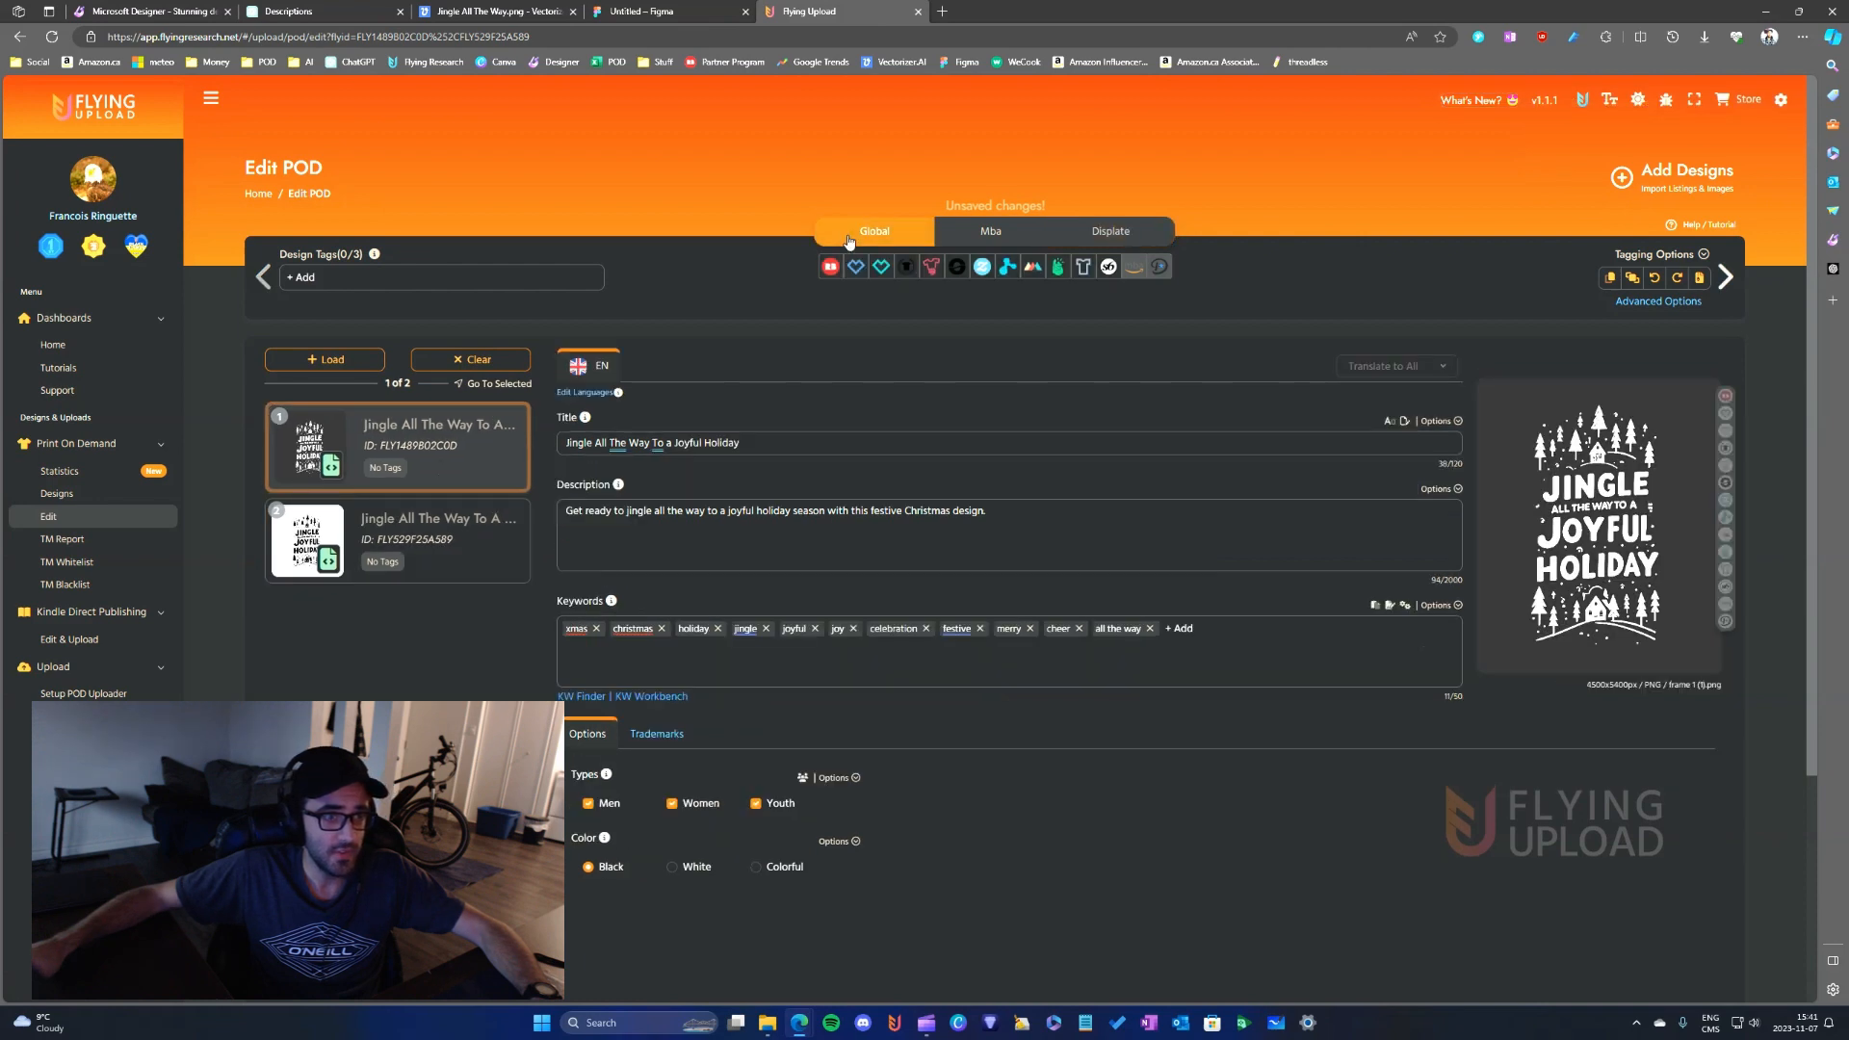
pyautogui.click(1077, 509)
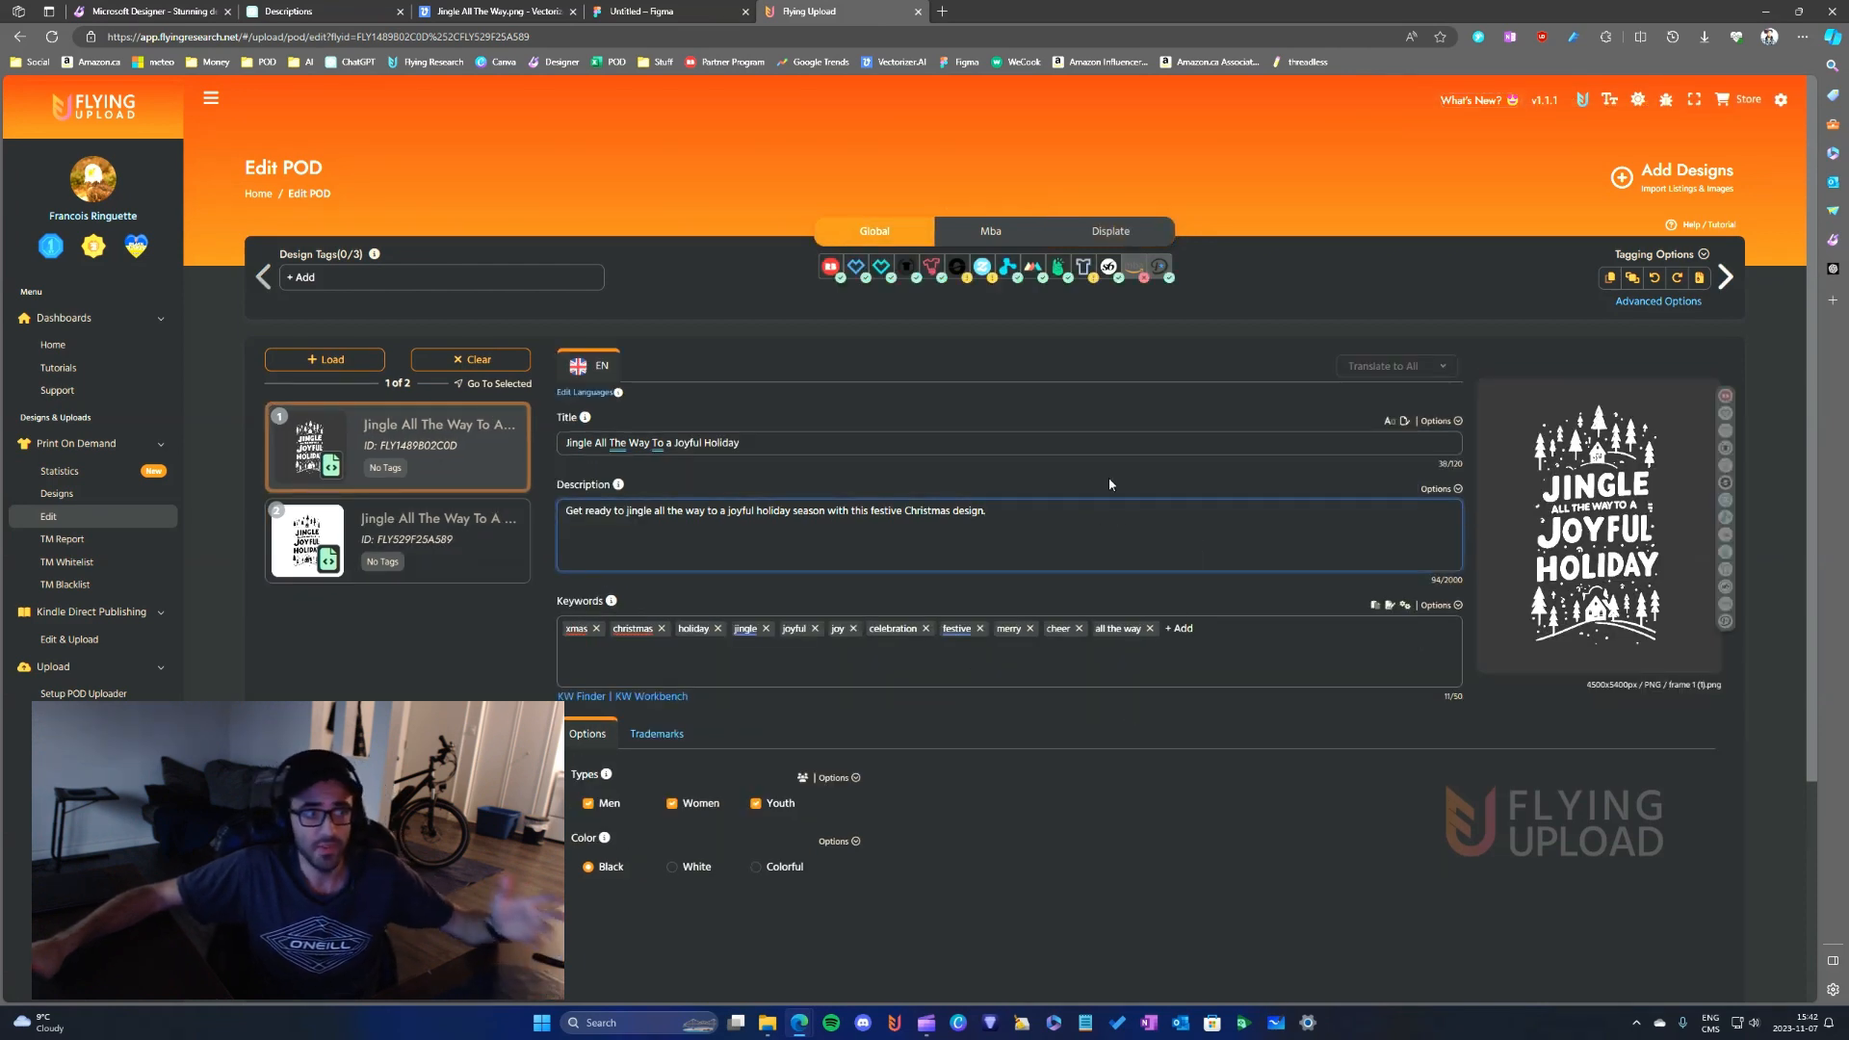
pyautogui.click(944, 443)
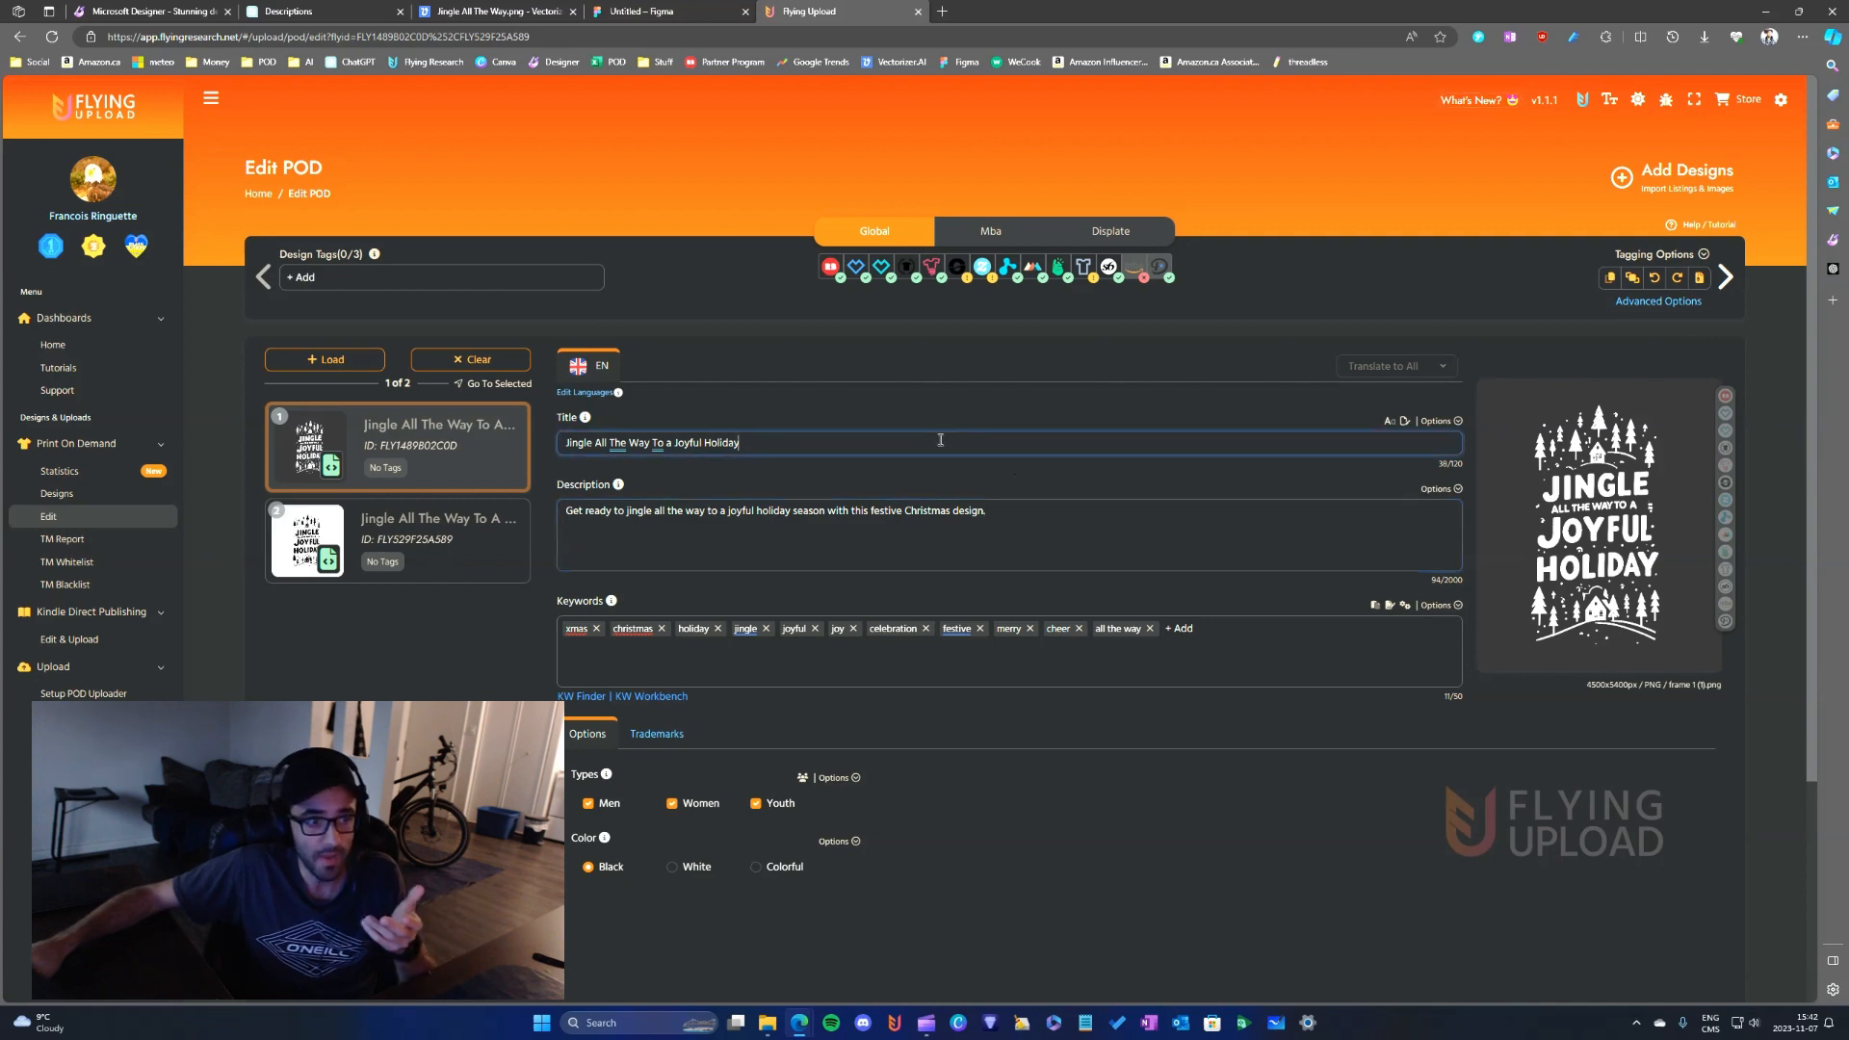
pyautogui.scroll(-1, 1040, 575)
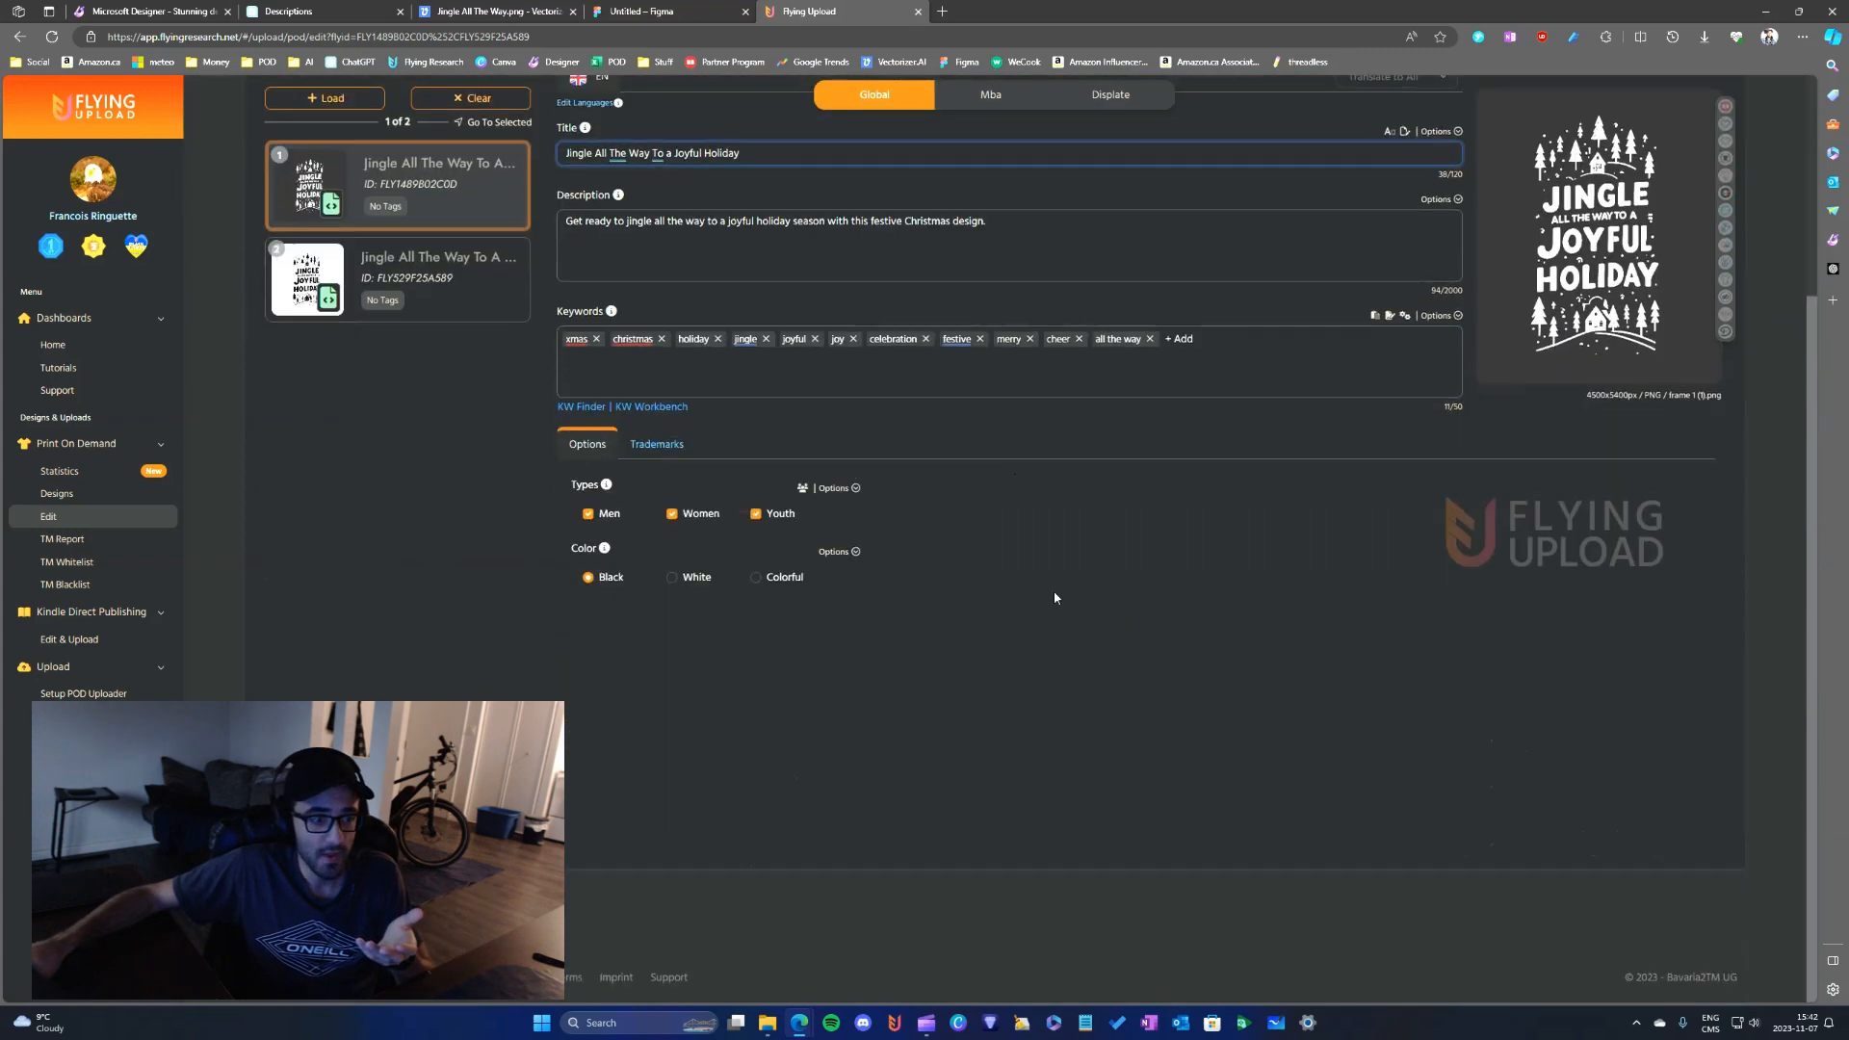
pyautogui.scroll(1, 1057, 598)
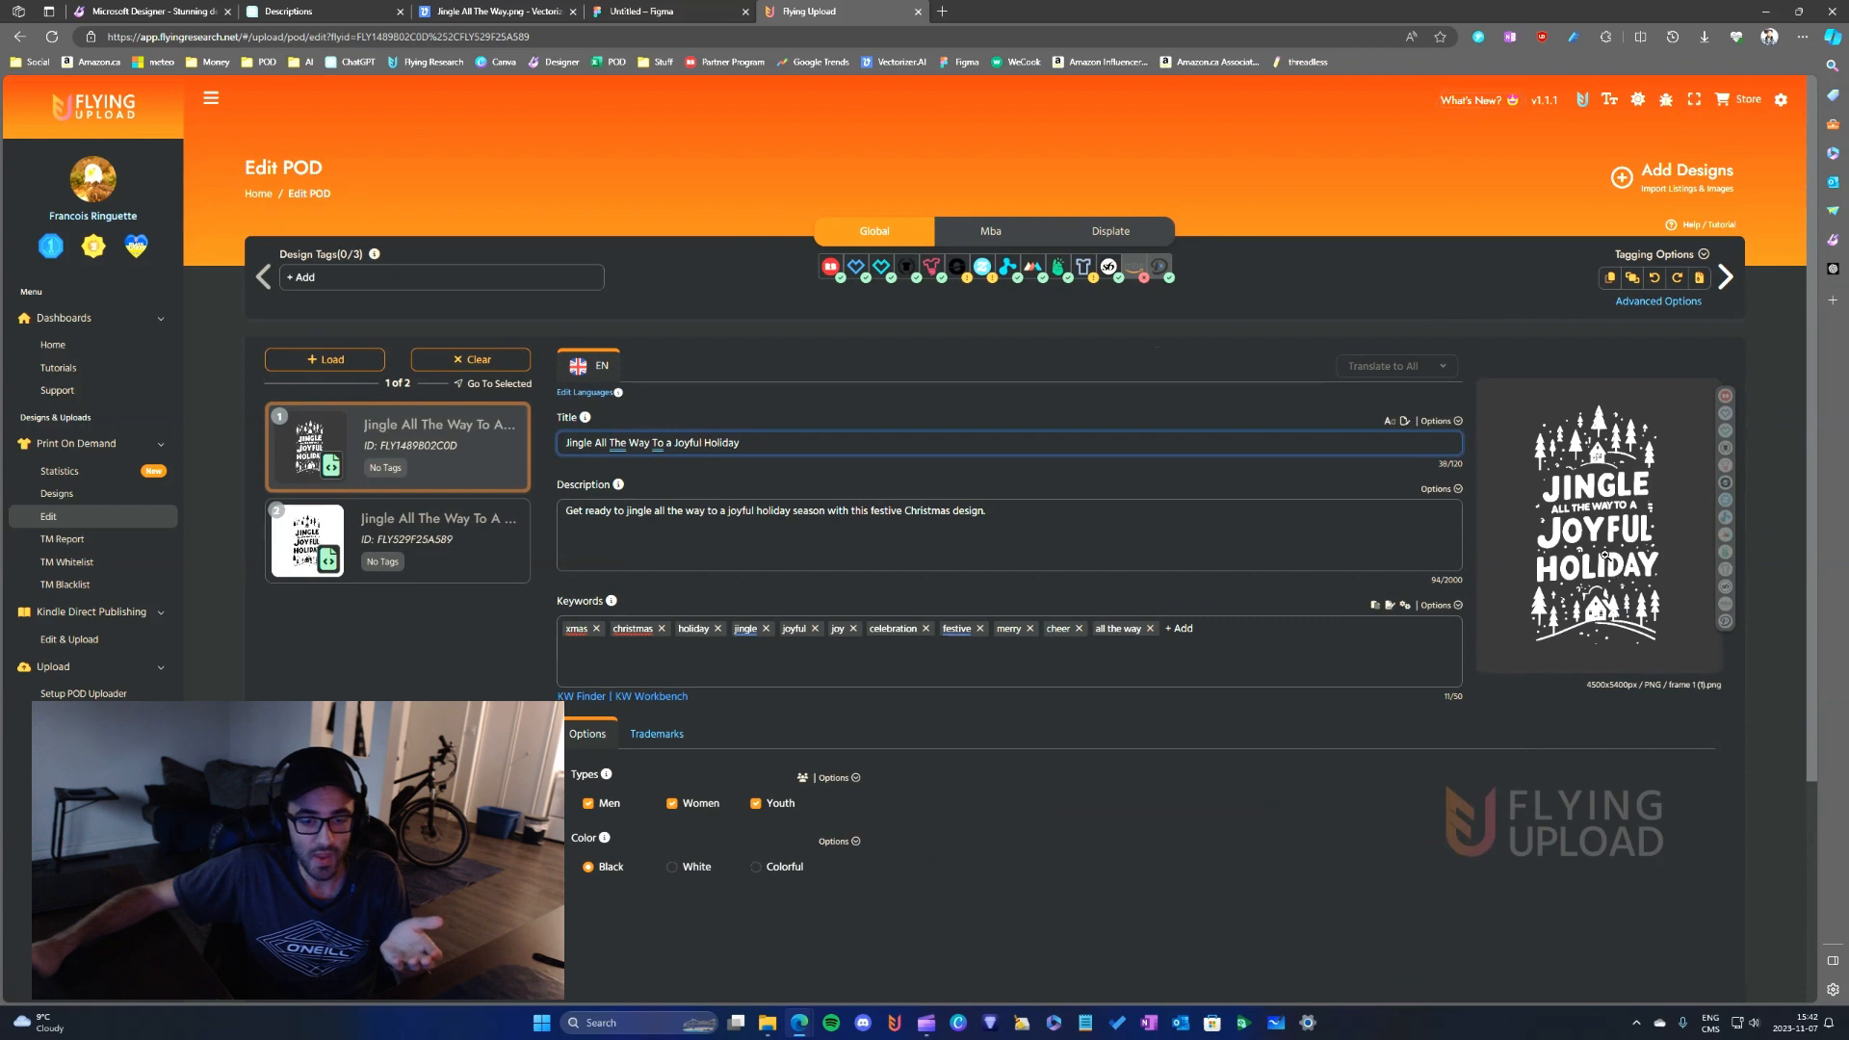